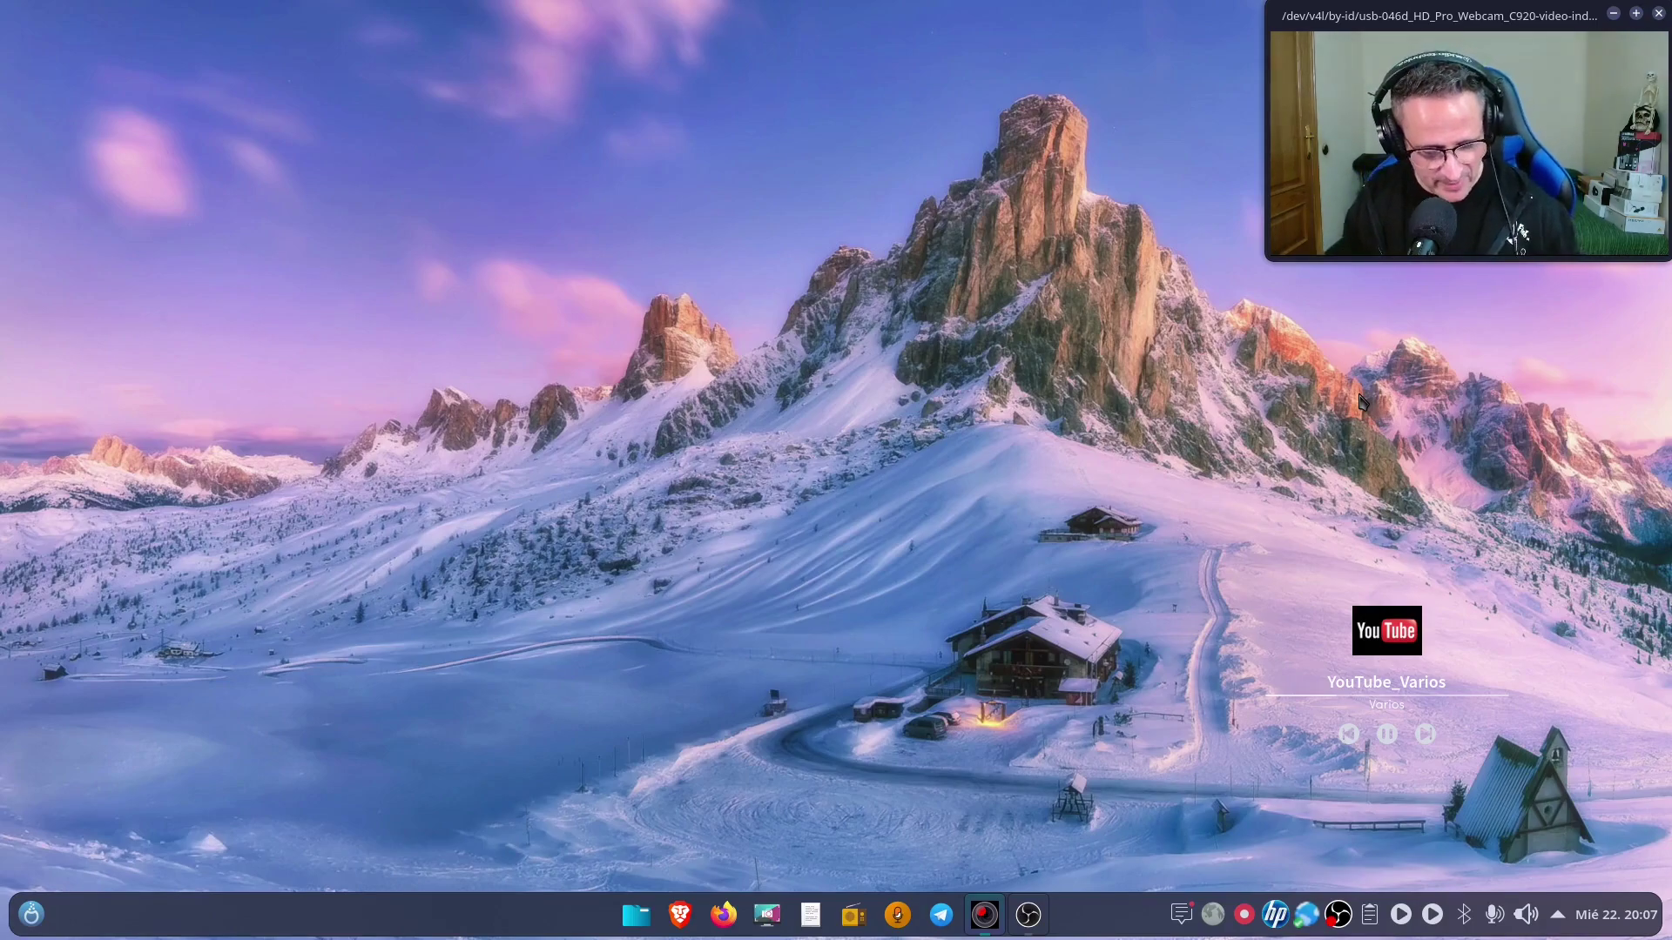
- Launch the GParted partition editor and authenticate with the account password
key(super)
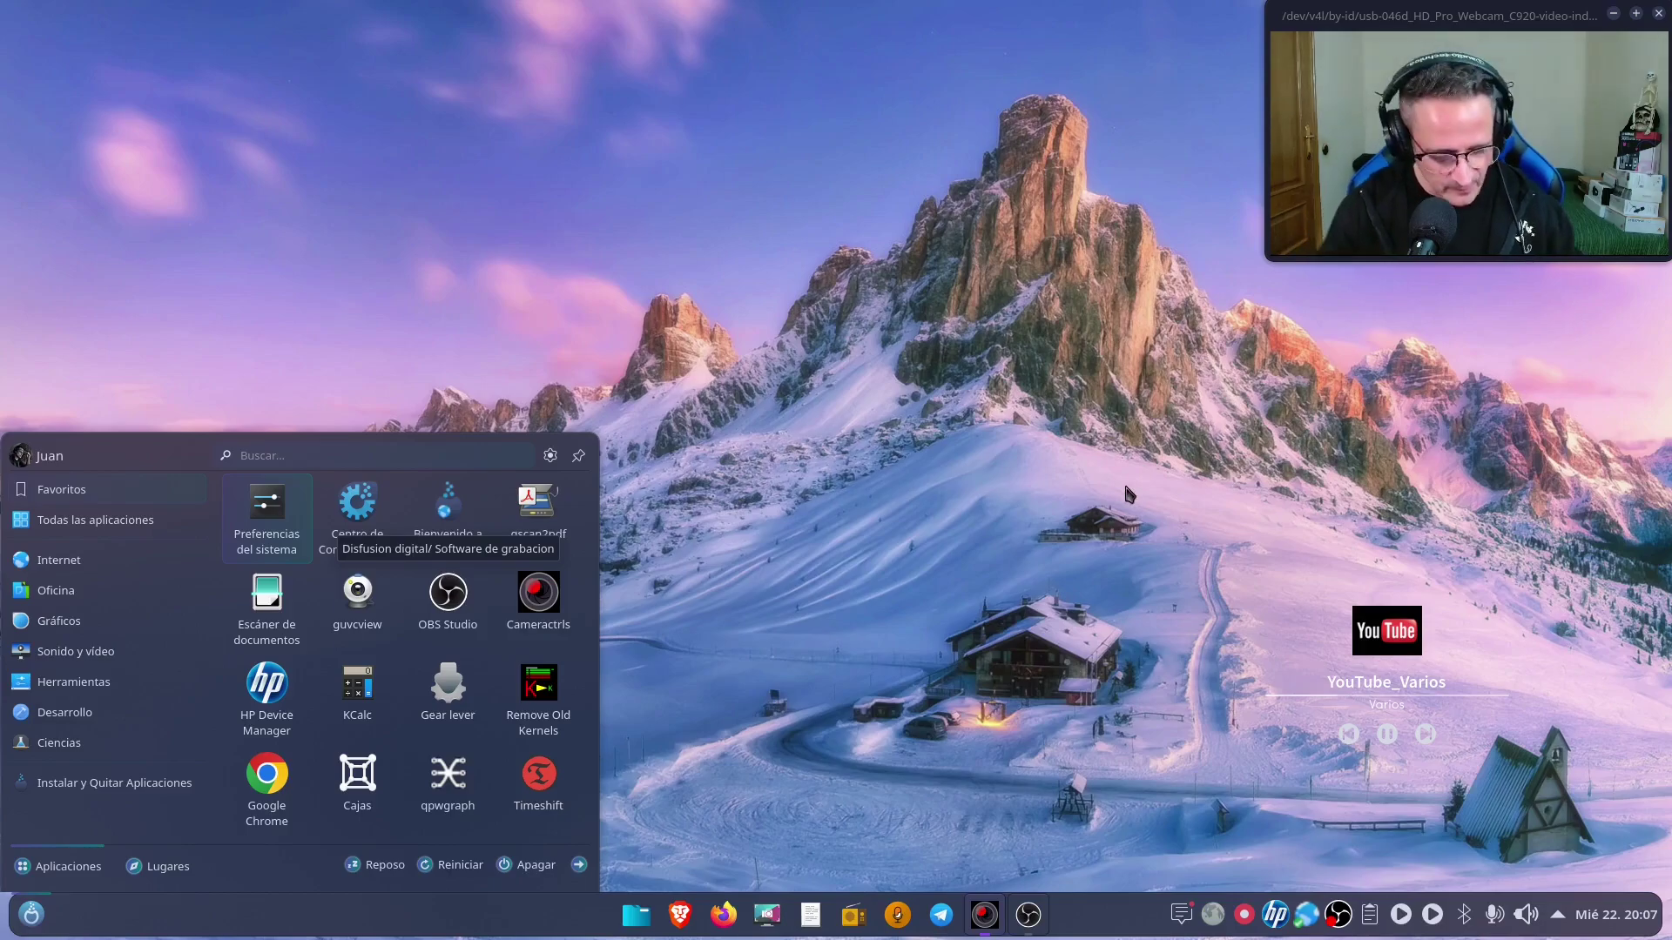
text(gparted)
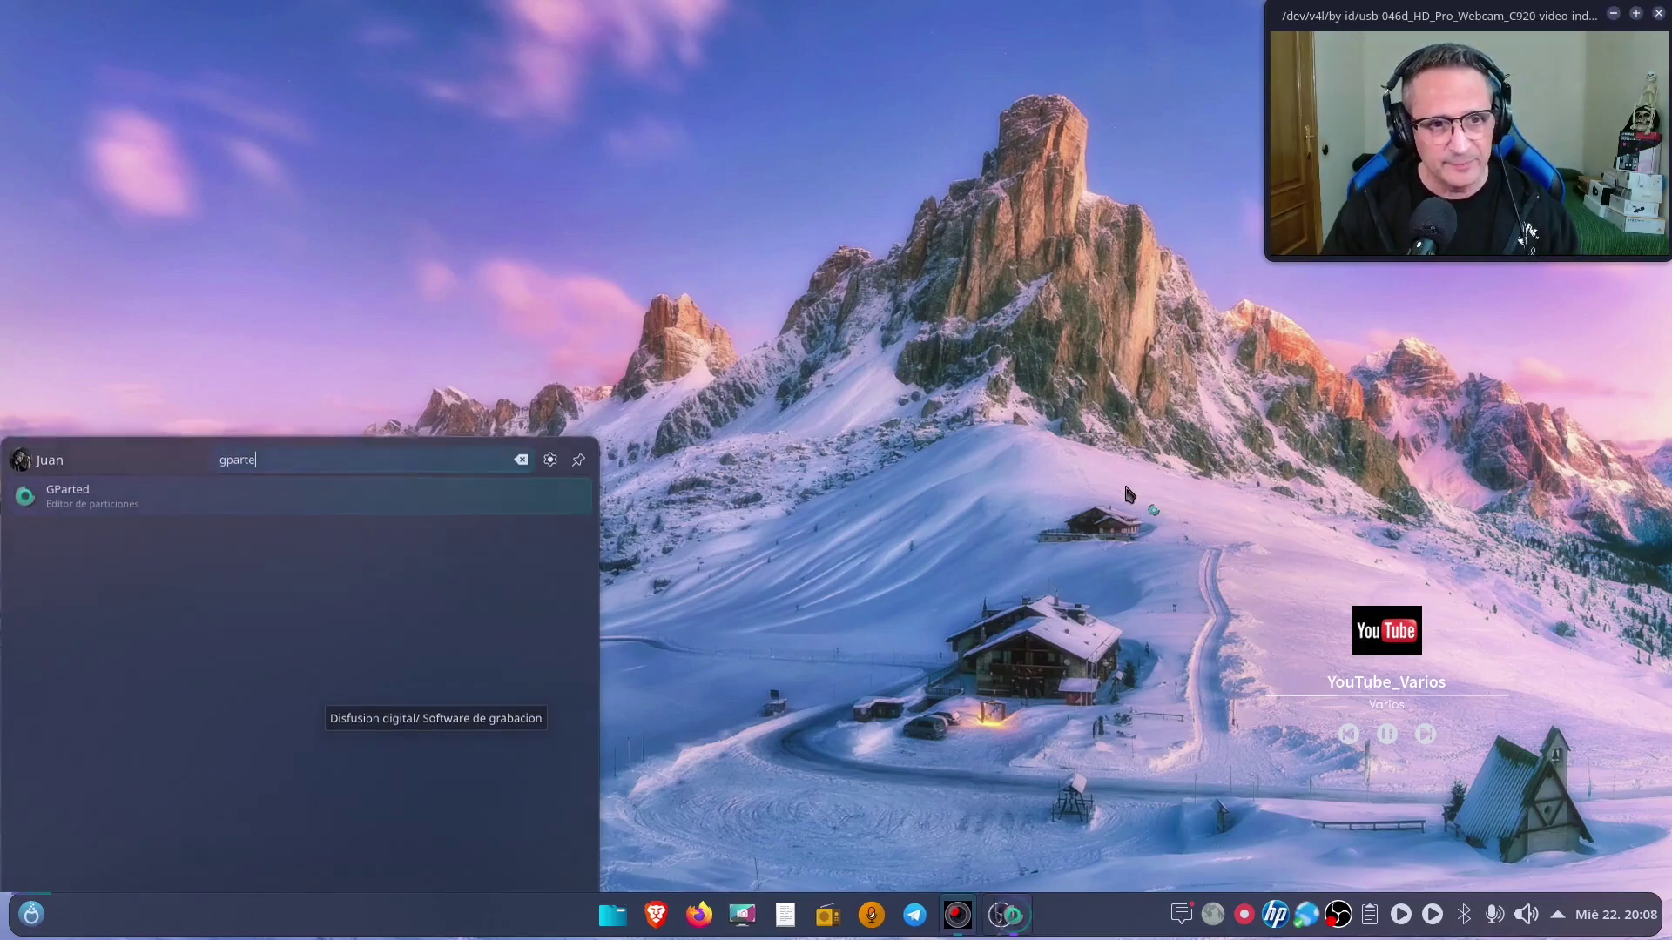
key(Return)
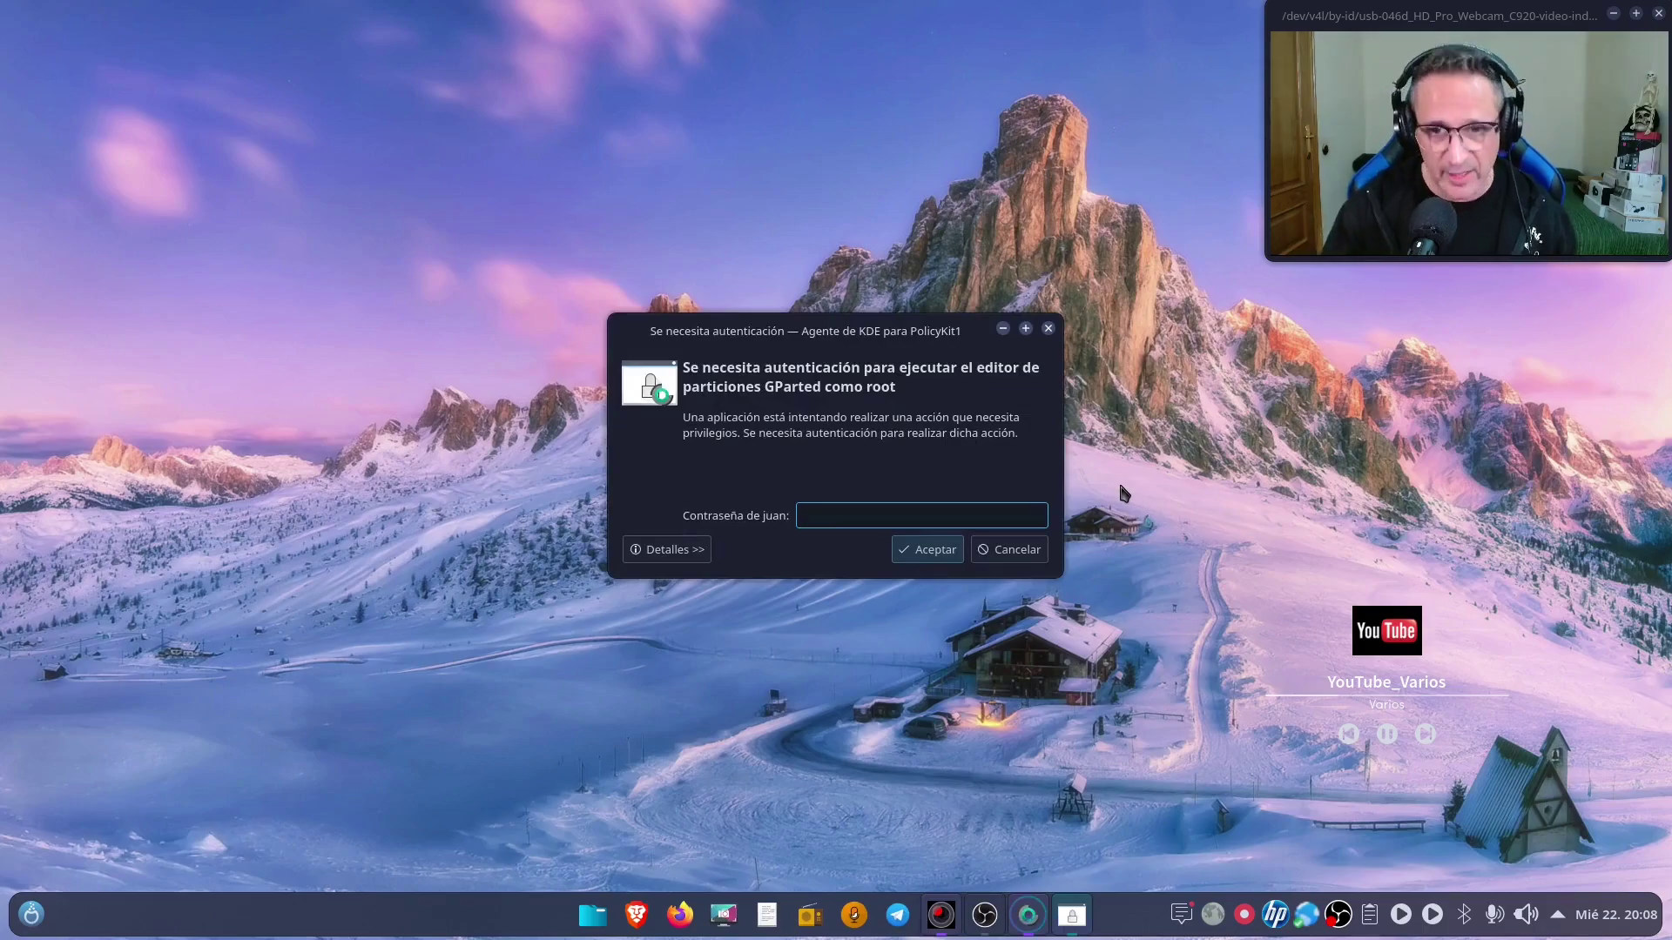
text(●●●●●●)
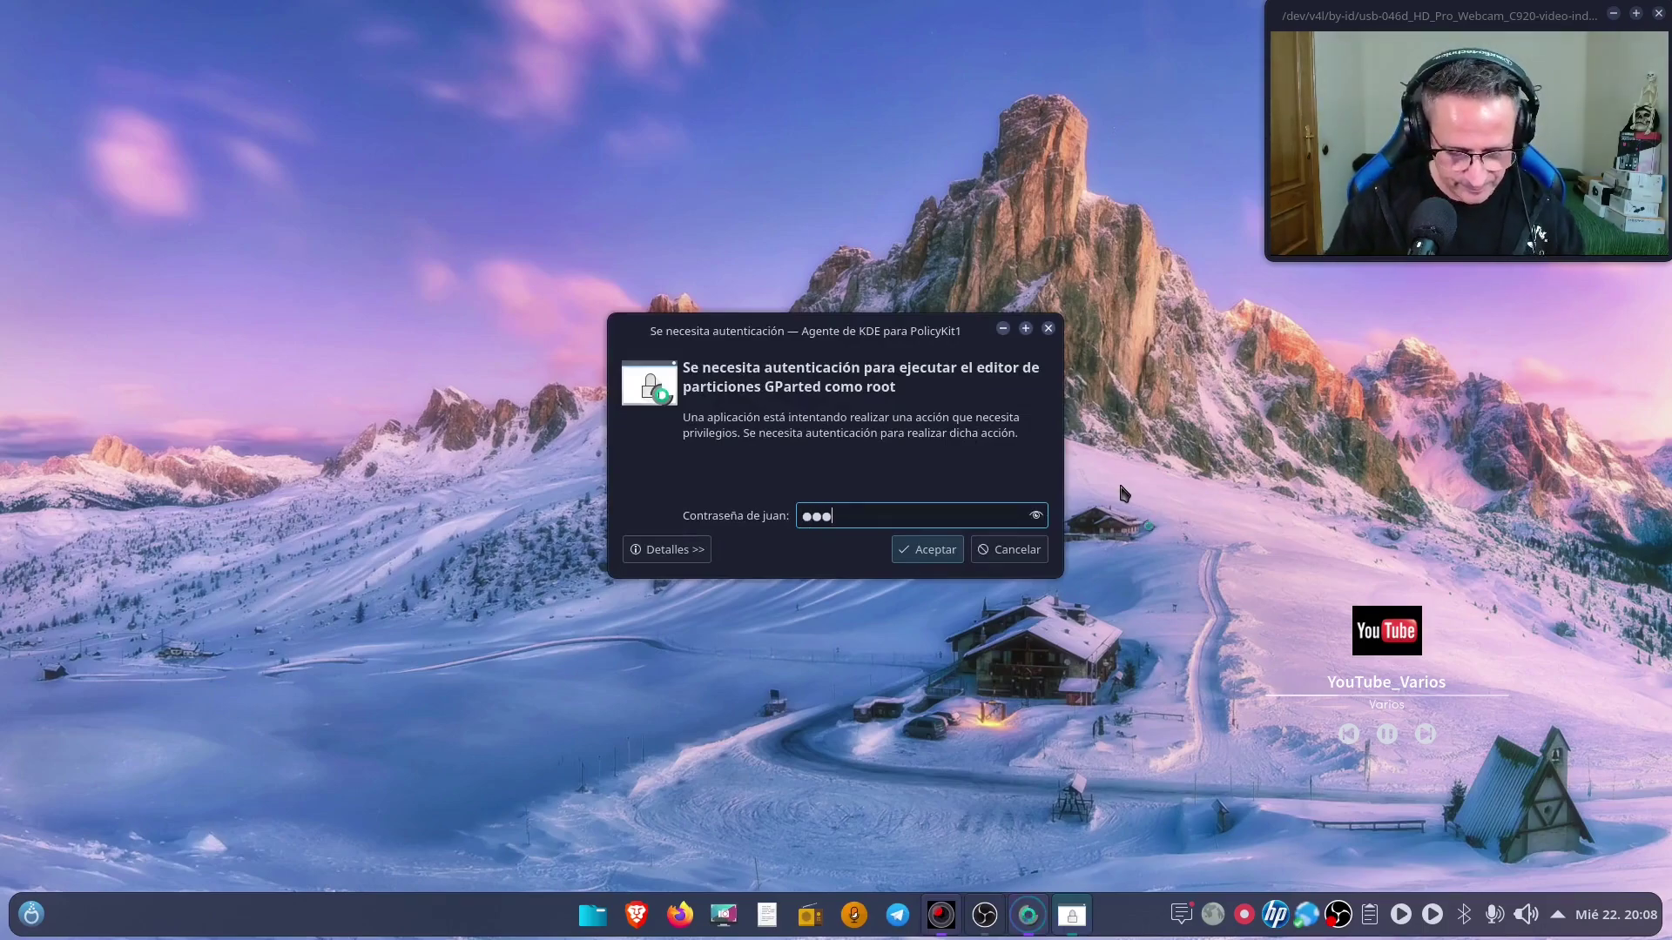
text(●●●●●●)
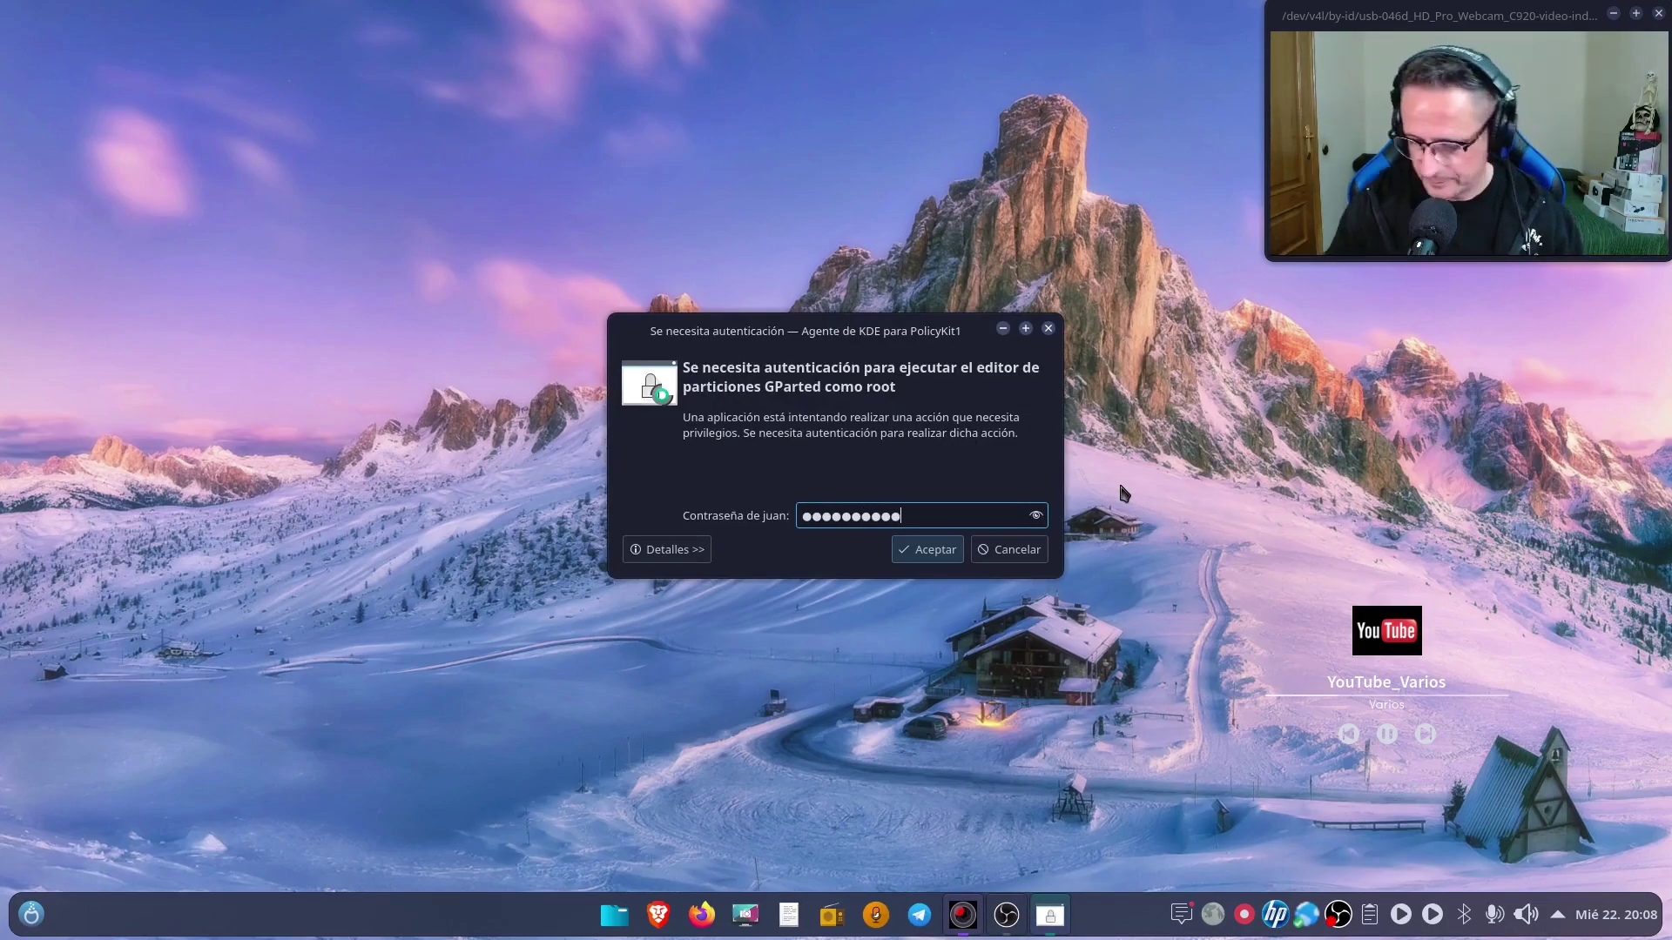
key(Return)
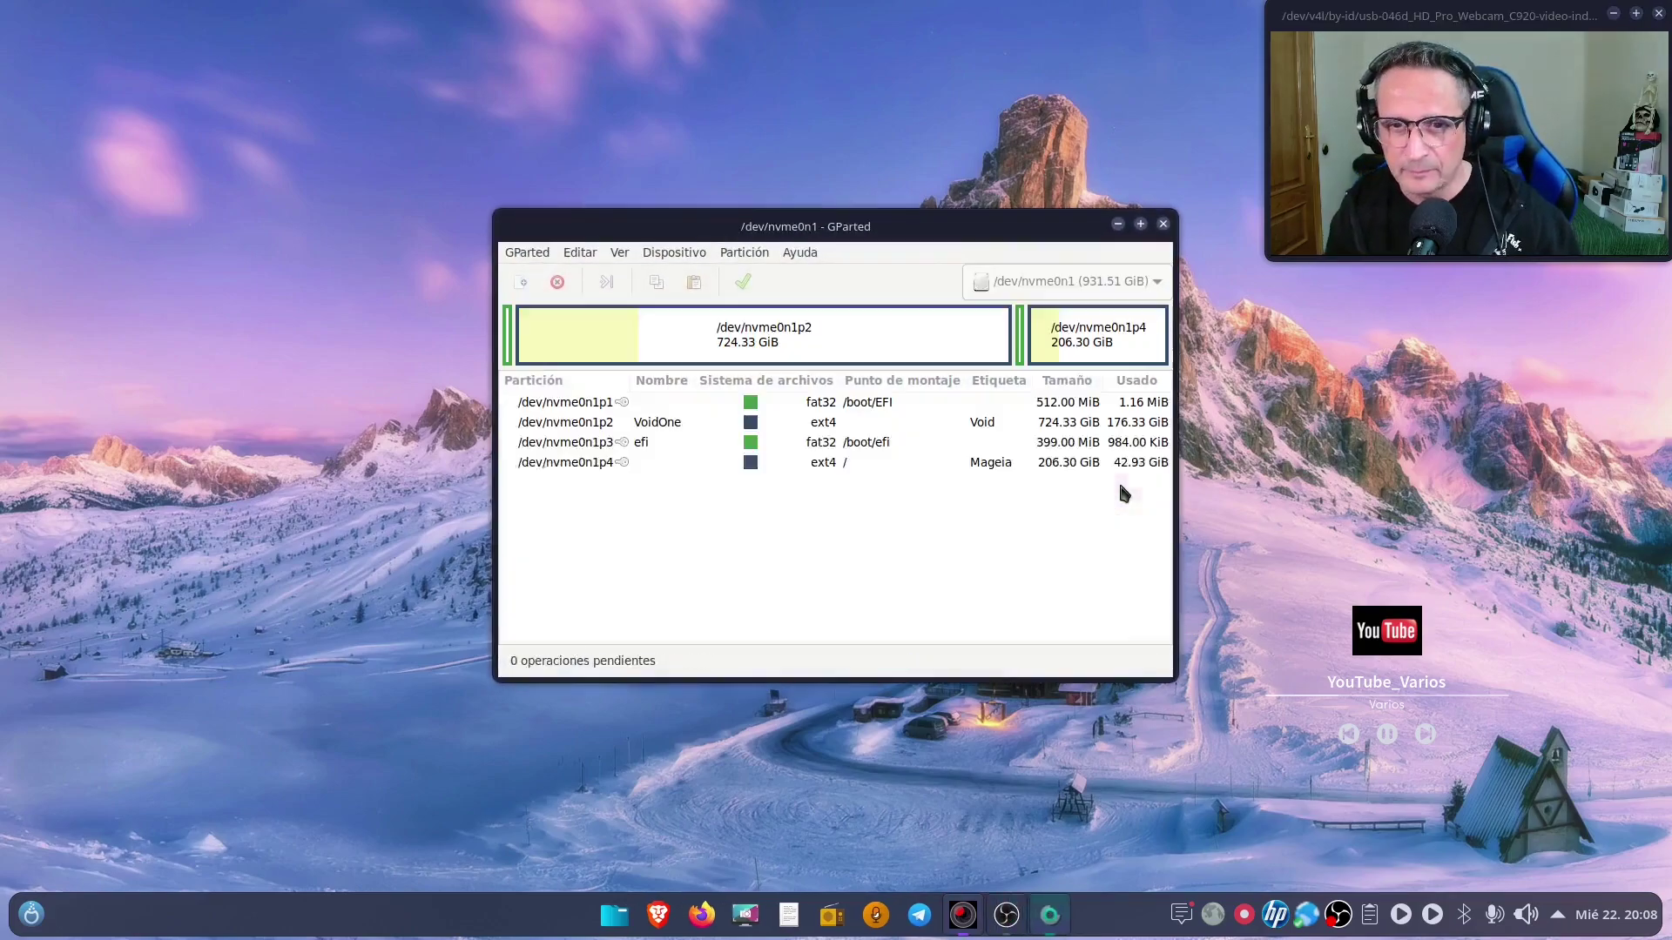
- Move and widen the GParted window to review all partition details of /dev/nvme0n1, and close it
drag(994, 232, 637, 262)
drag(821, 243, 1103, 137)
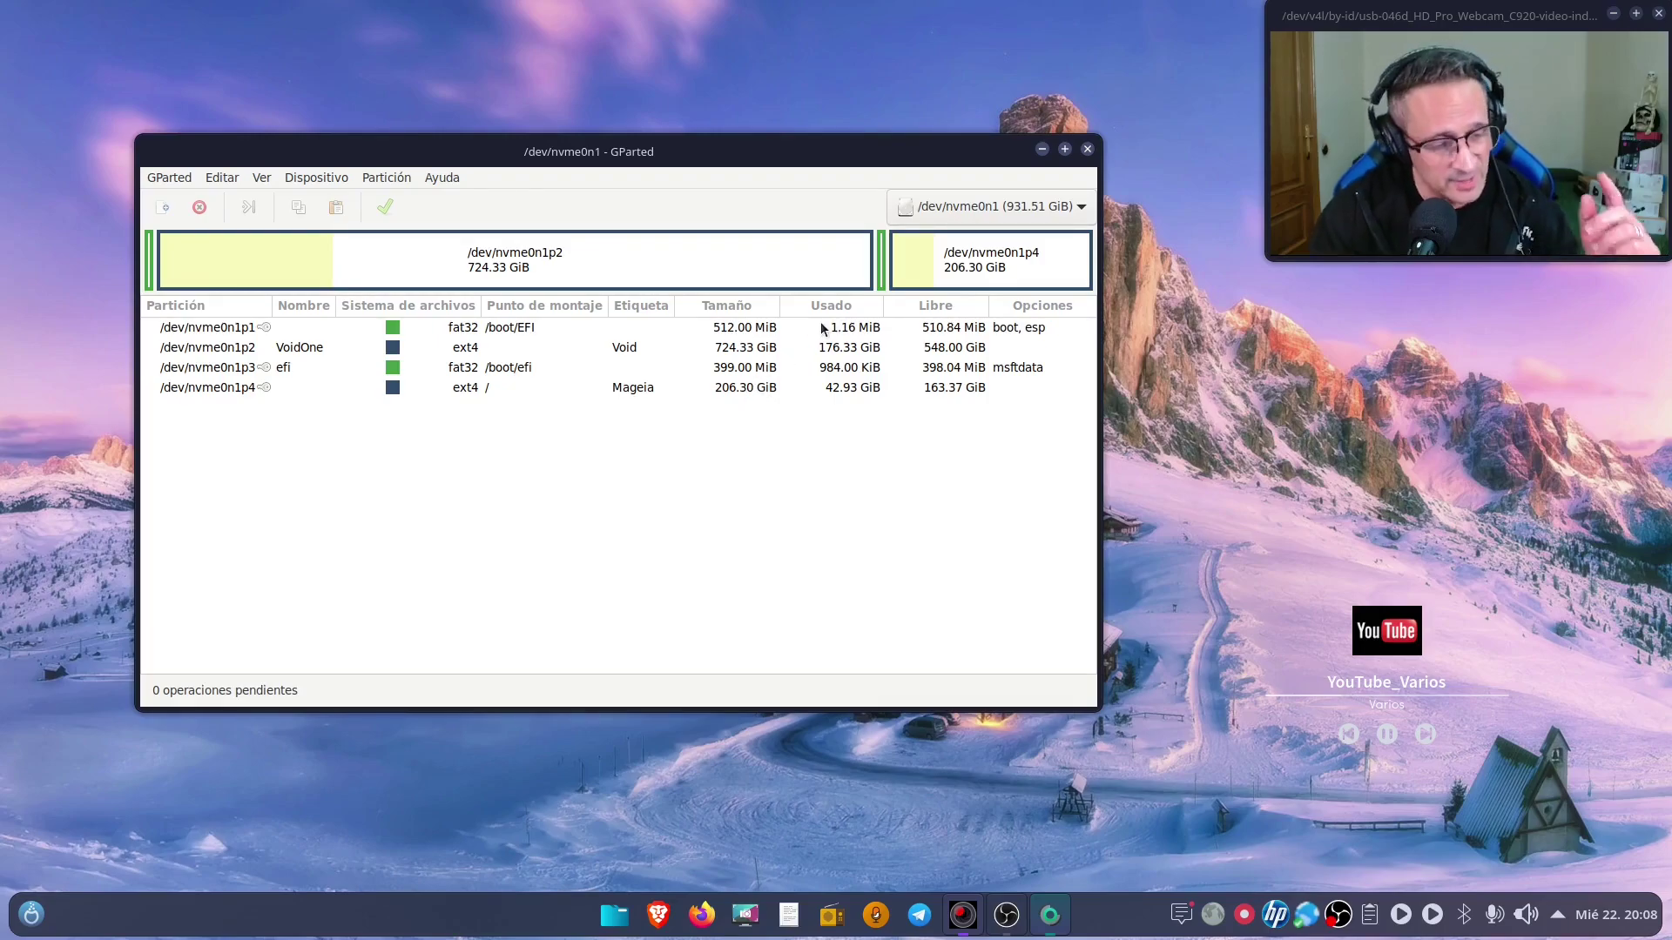
click(1086, 149)
- Find Centro de información with the search "infor", review the system's software and hardware details, and close it
click(31, 914)
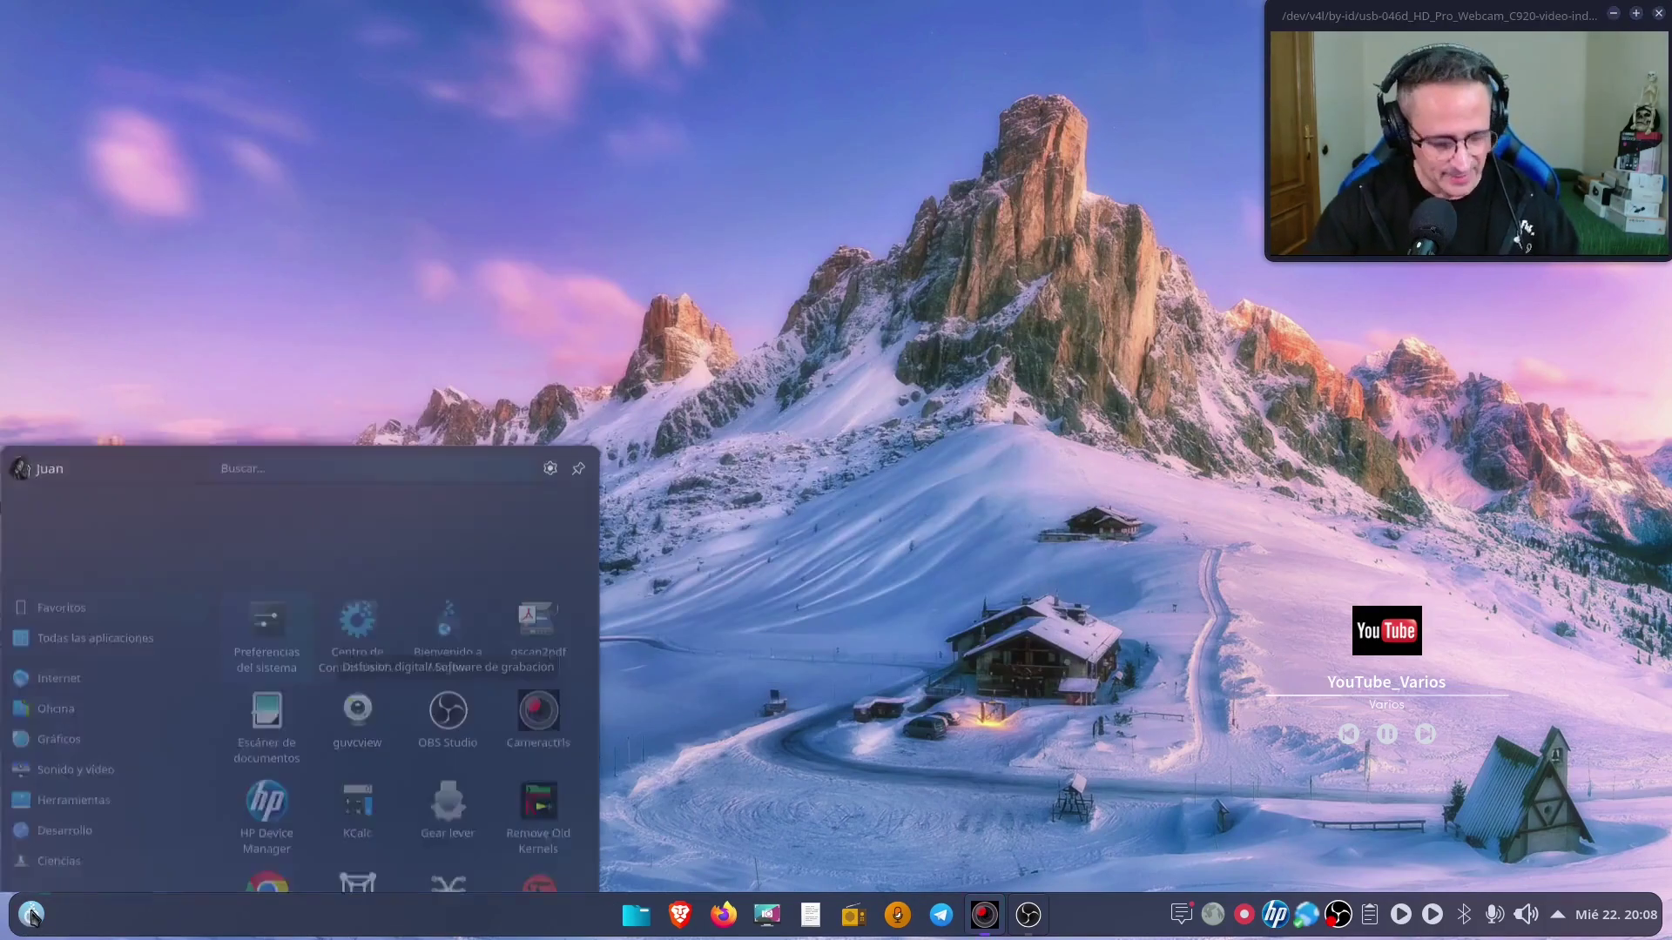
text(infor)
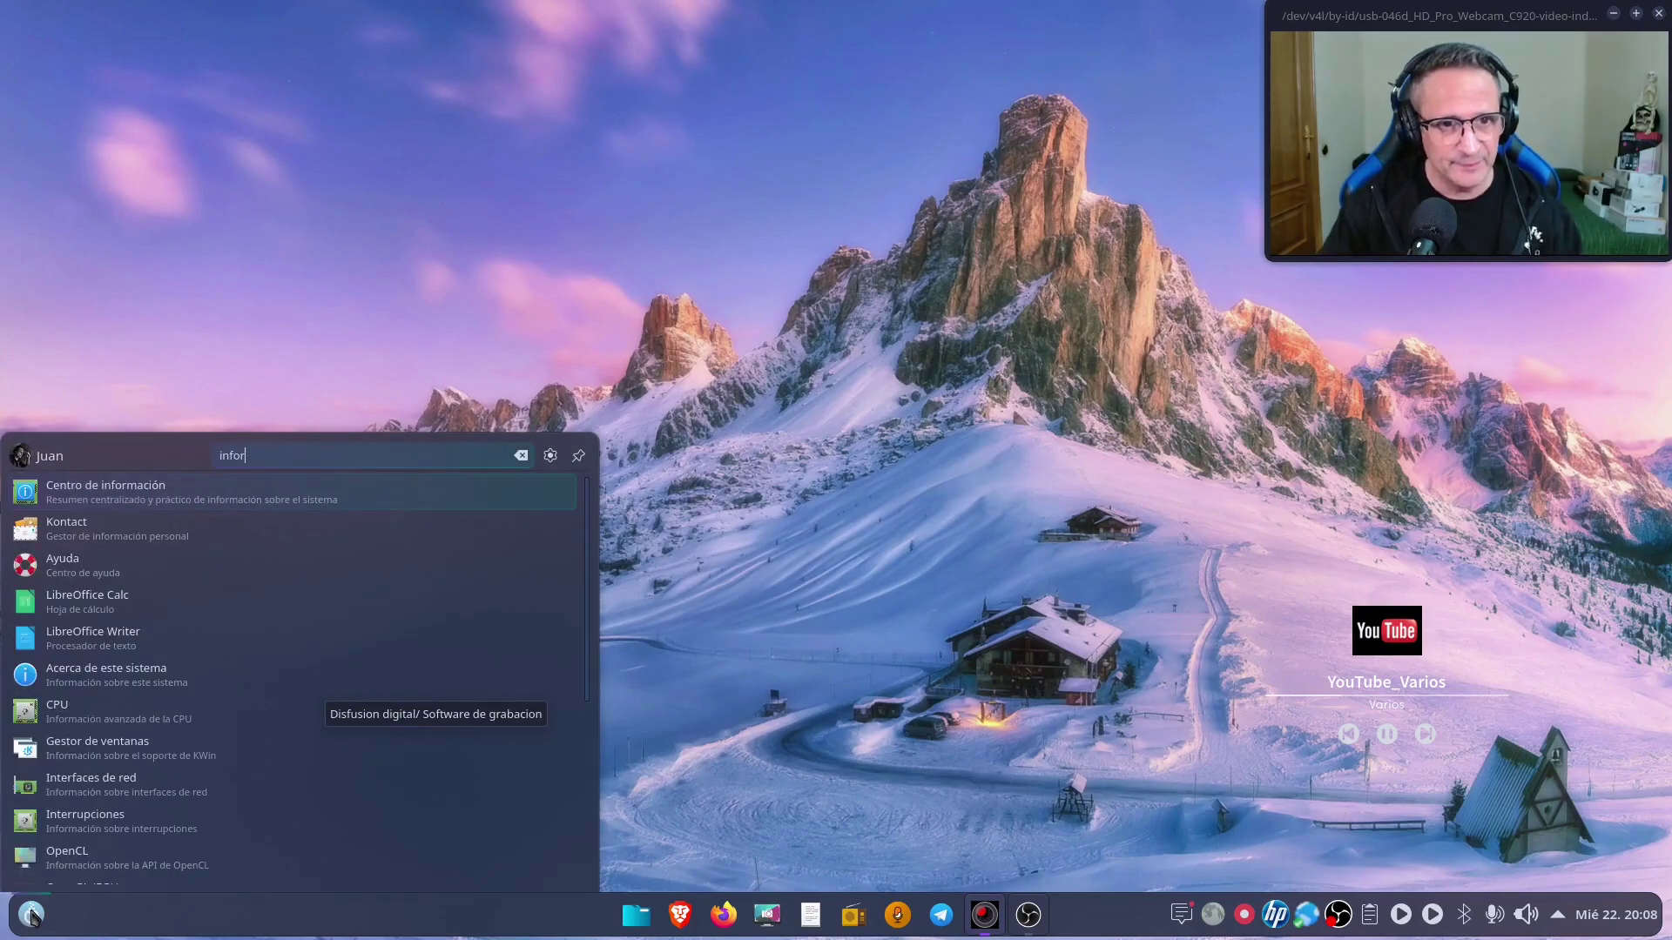
scroll(447, 488, up, 1)
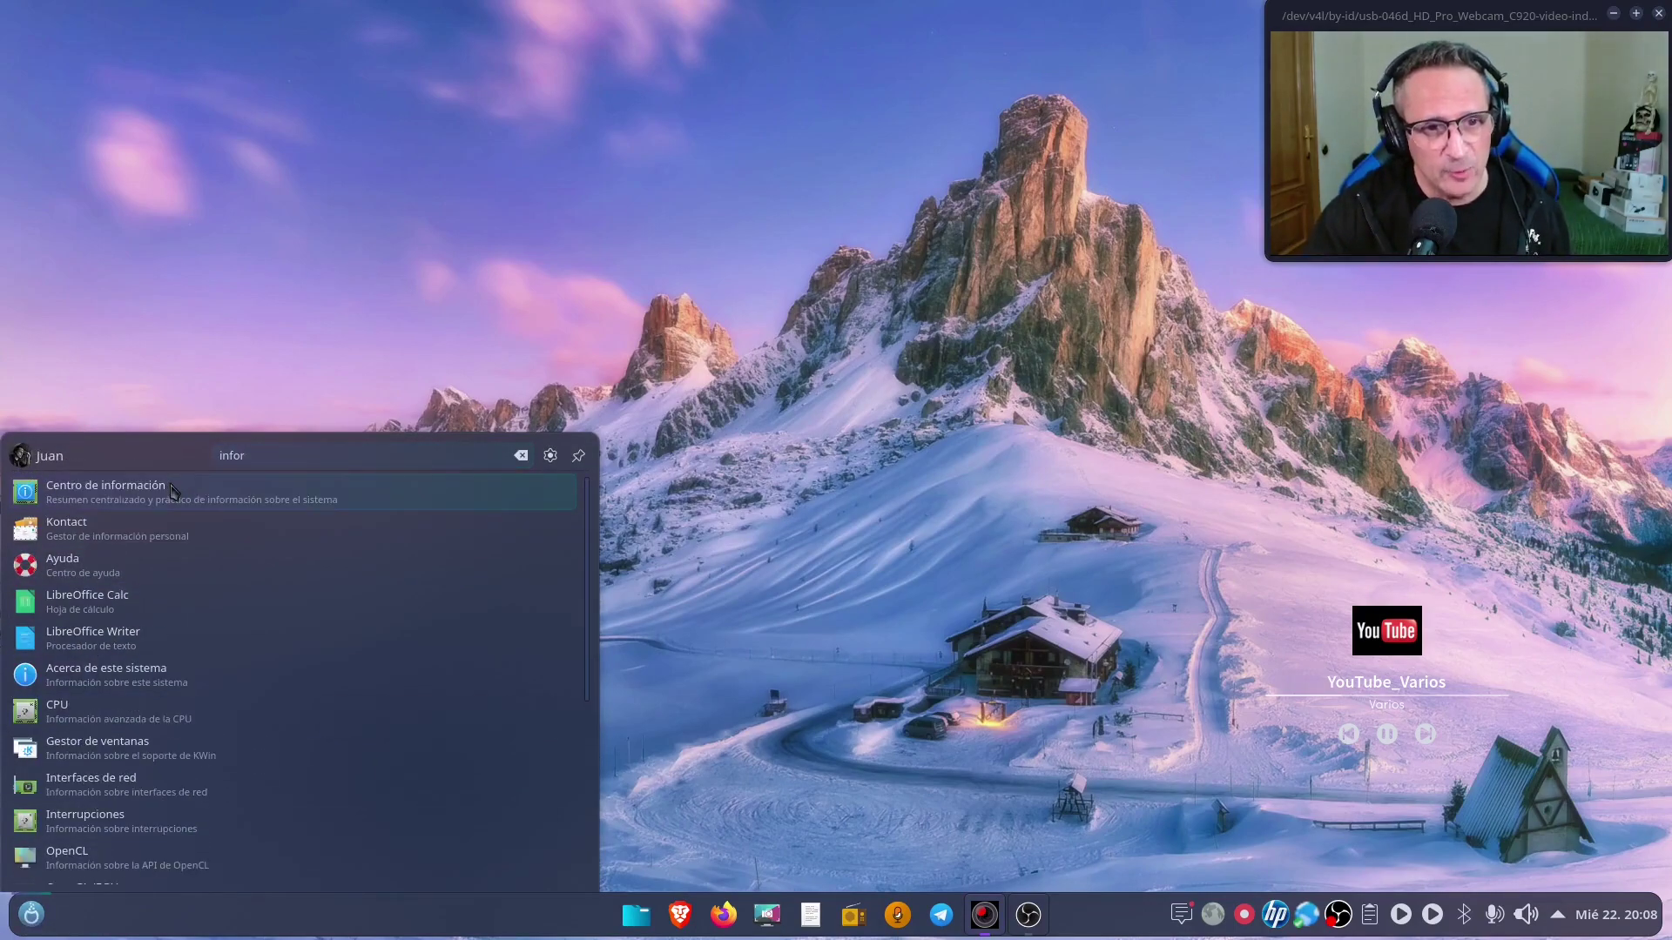
click(446, 488)
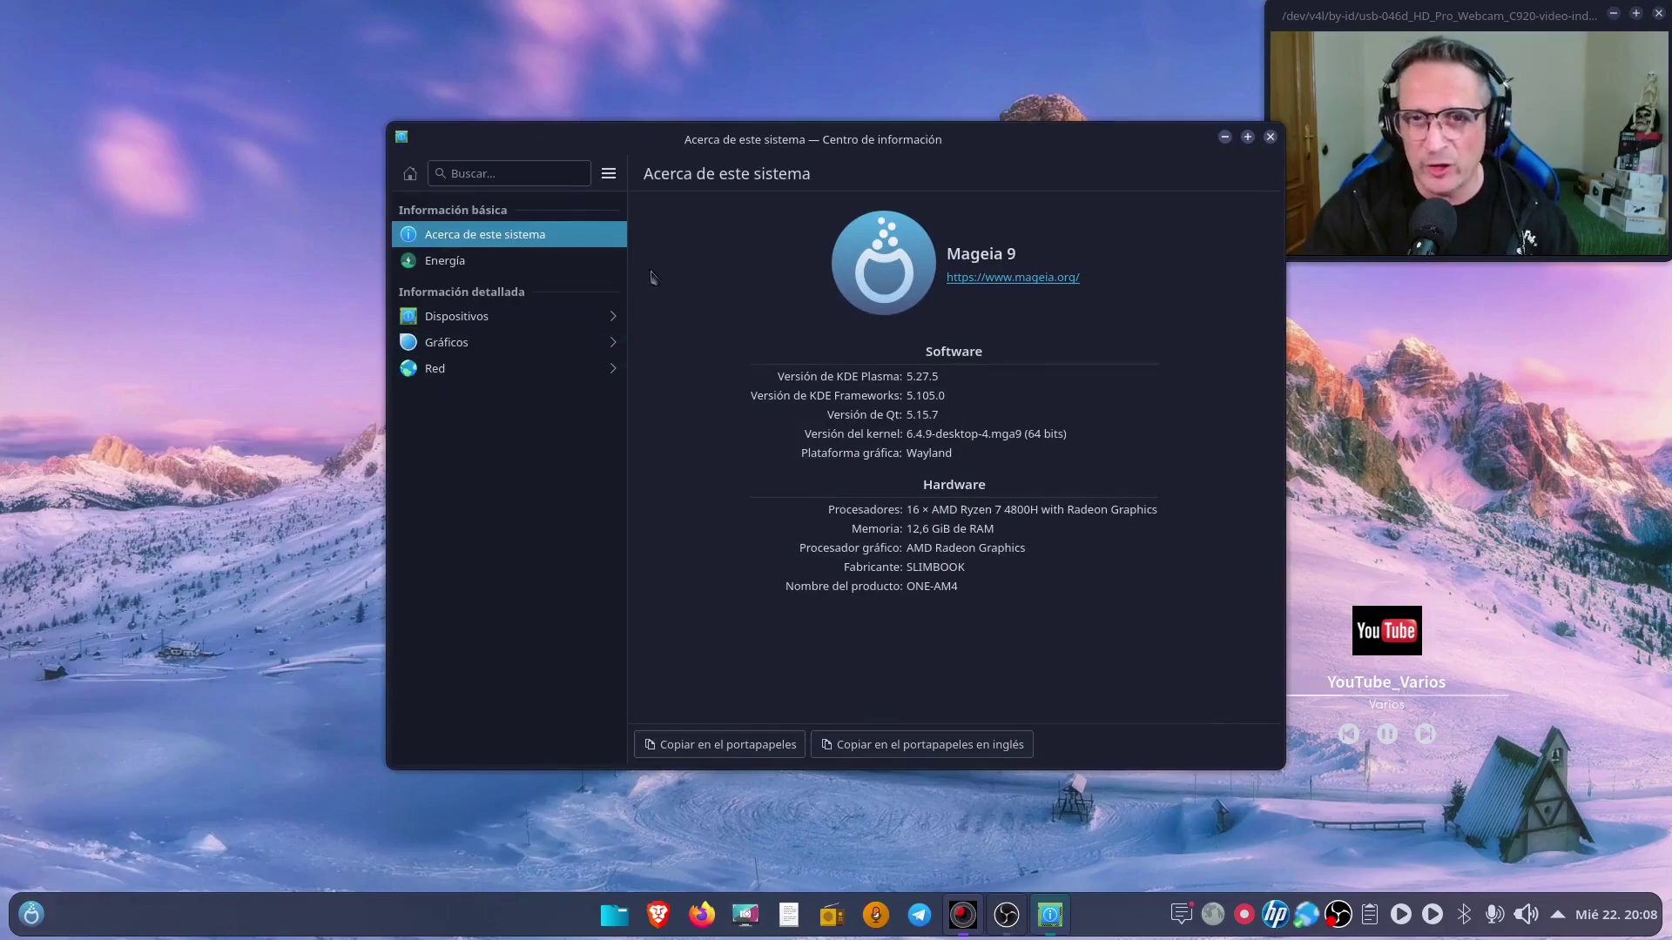
drag(752, 137, 390, 37)
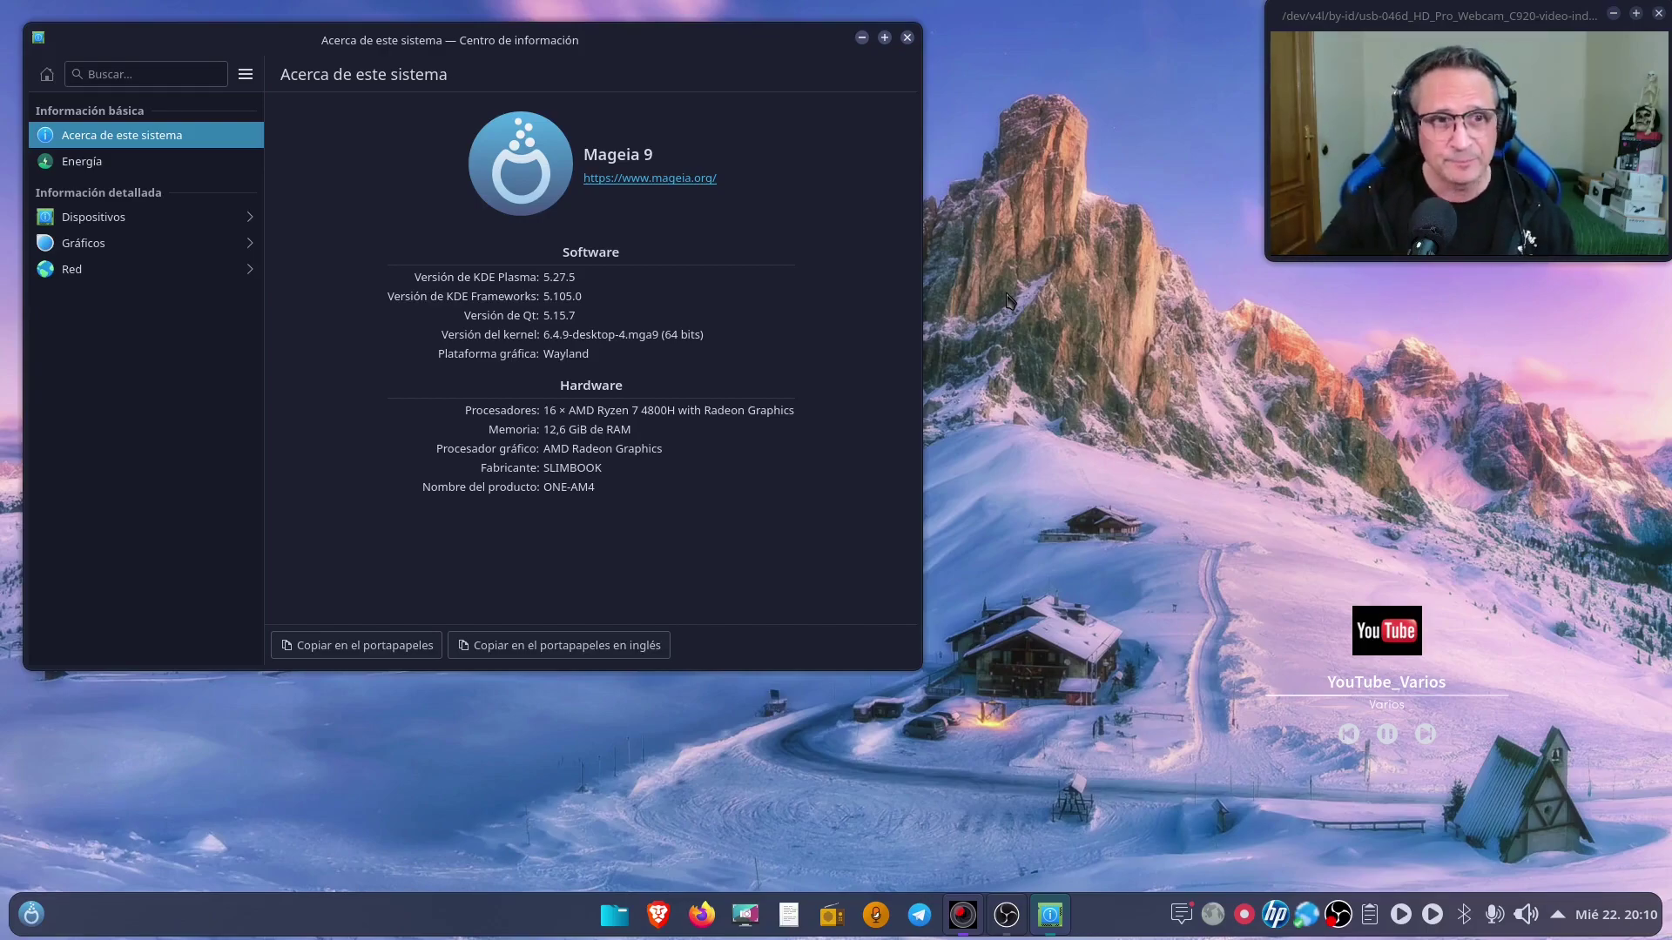
click(906, 38)
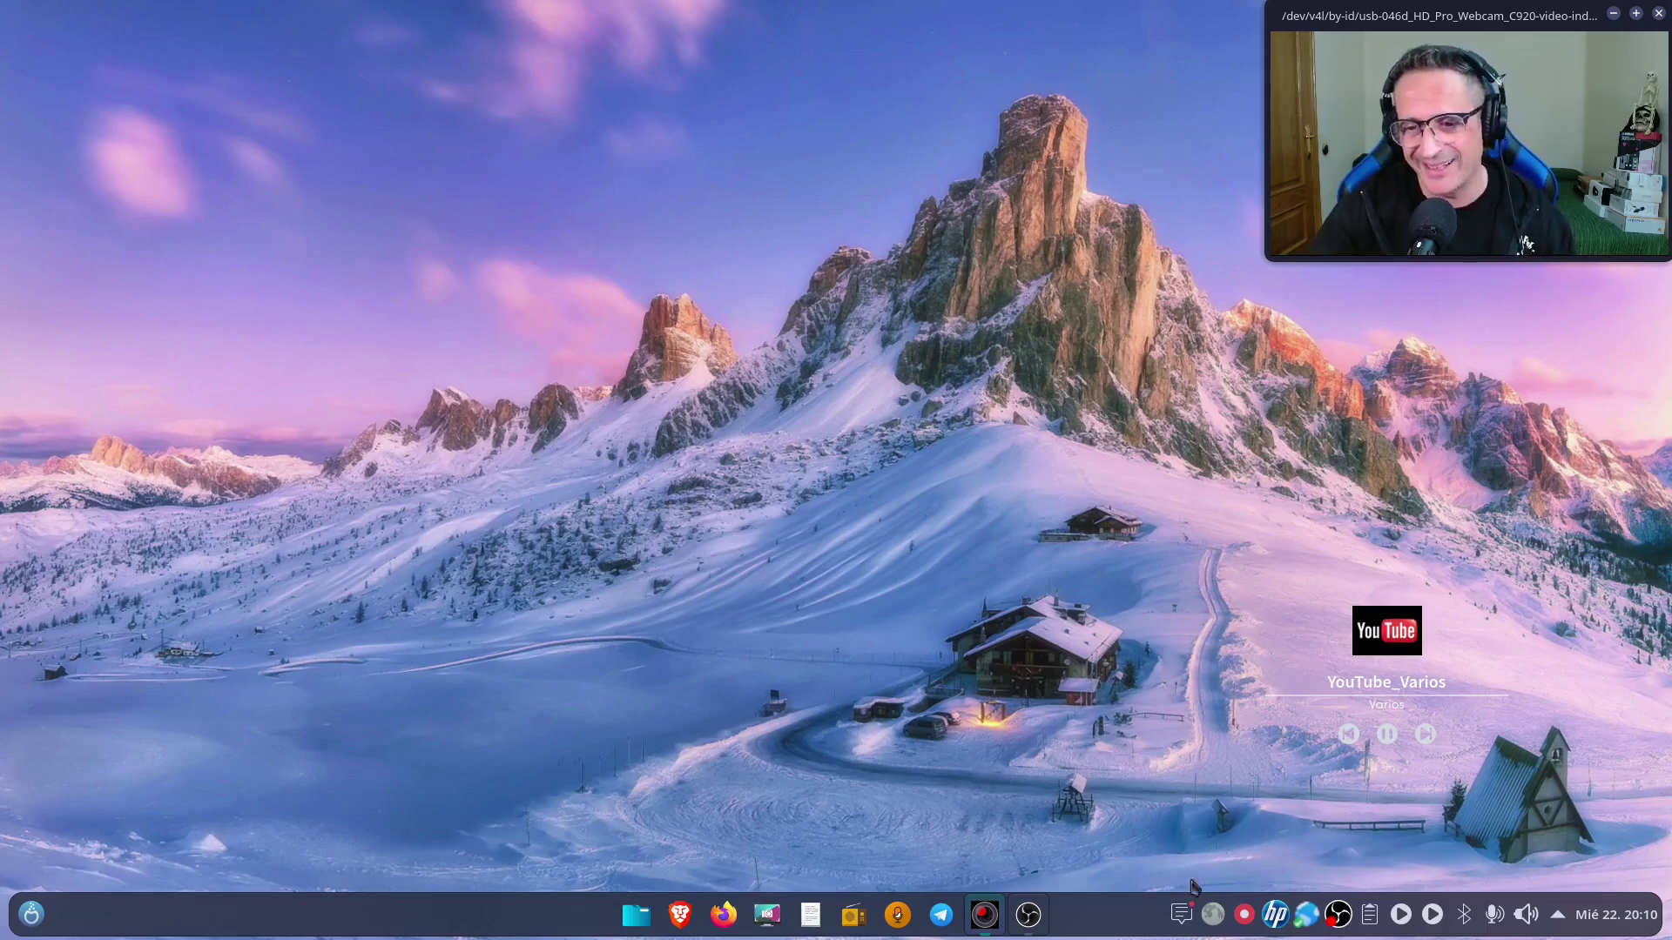
- Clear the entire clipboard history and confirm the deletion
right_click(1370, 914)
click(1401, 862)
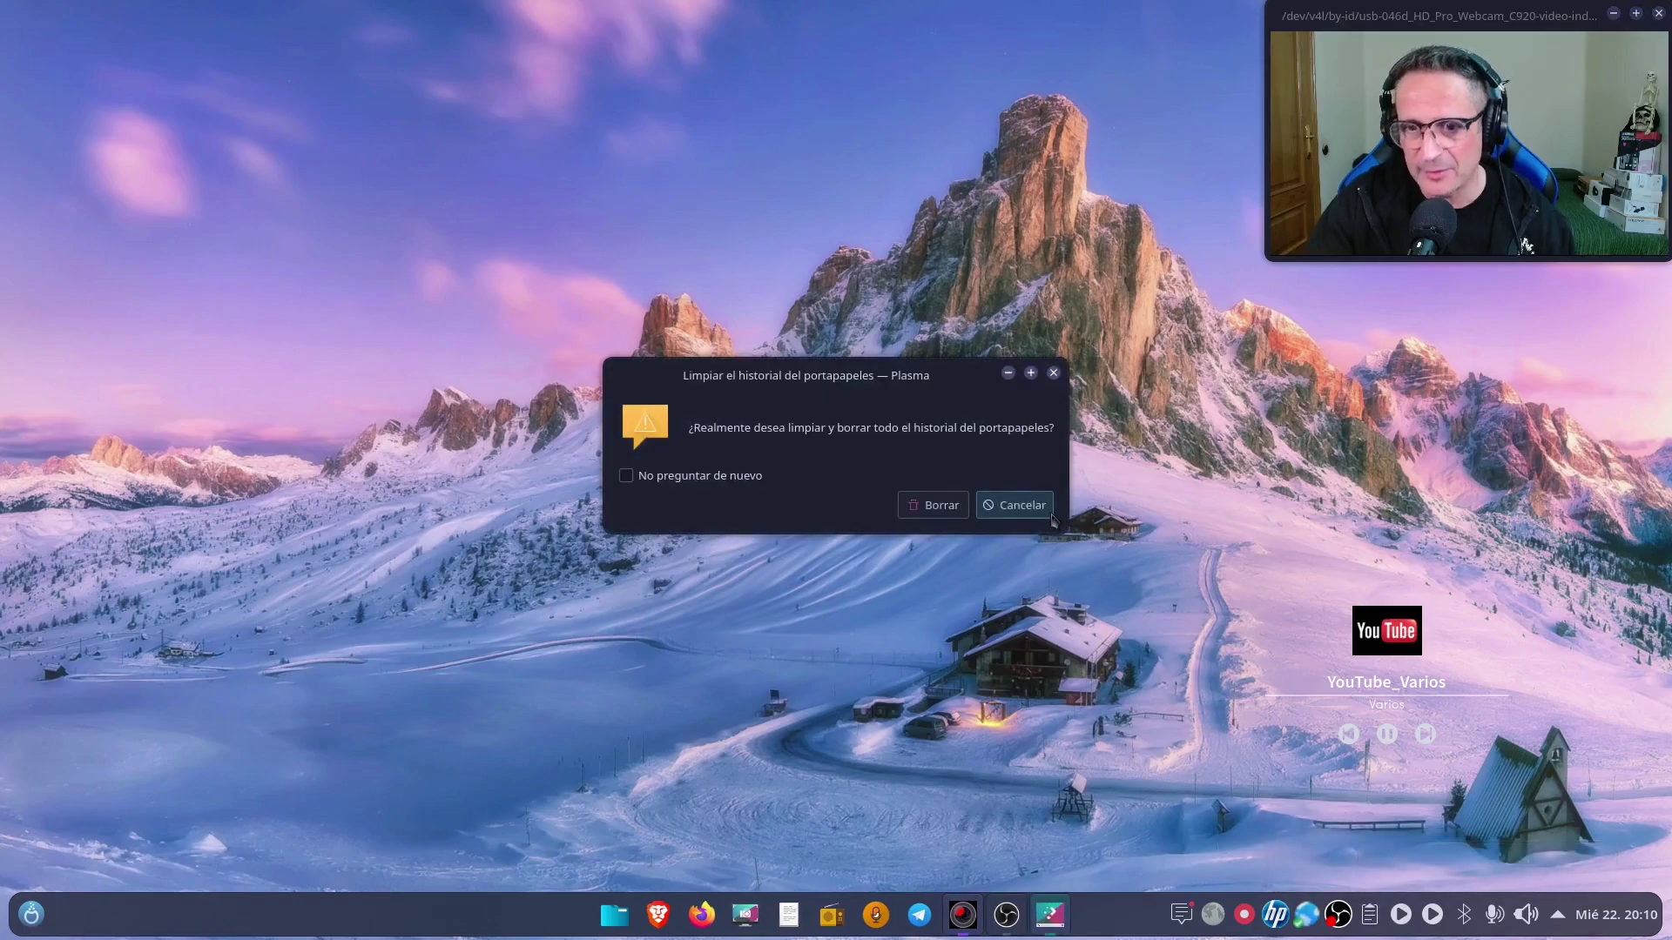
click(930, 503)
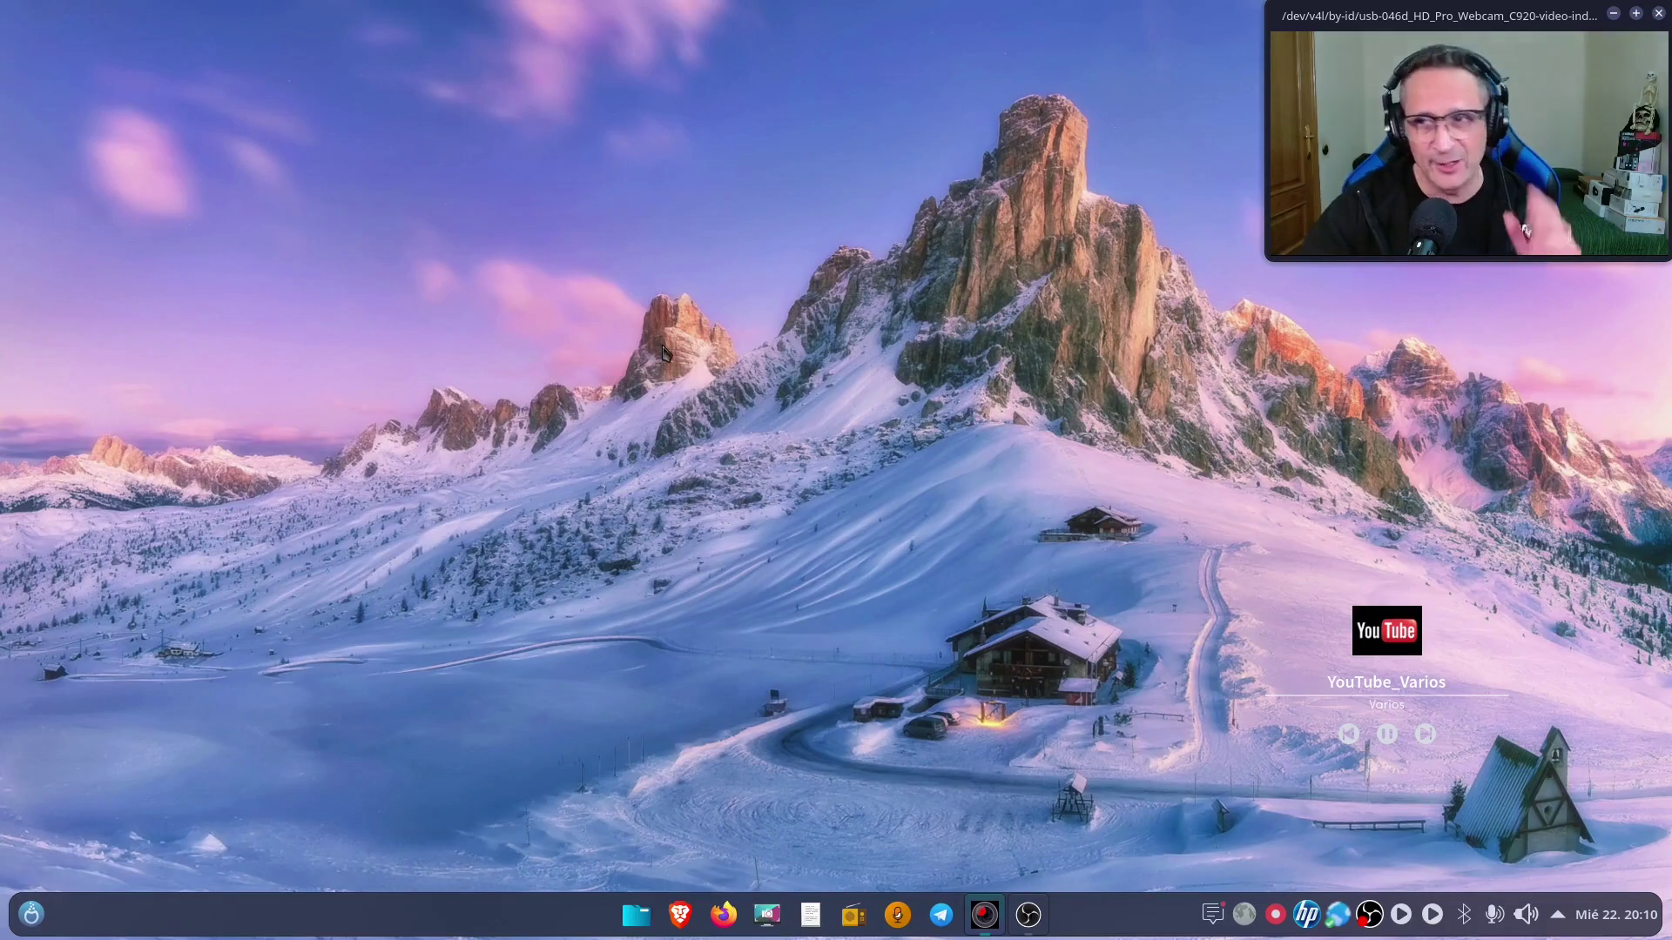
- Launch the Mageia Control Center from the favourite applications and authenticate with the account password
click(35, 911)
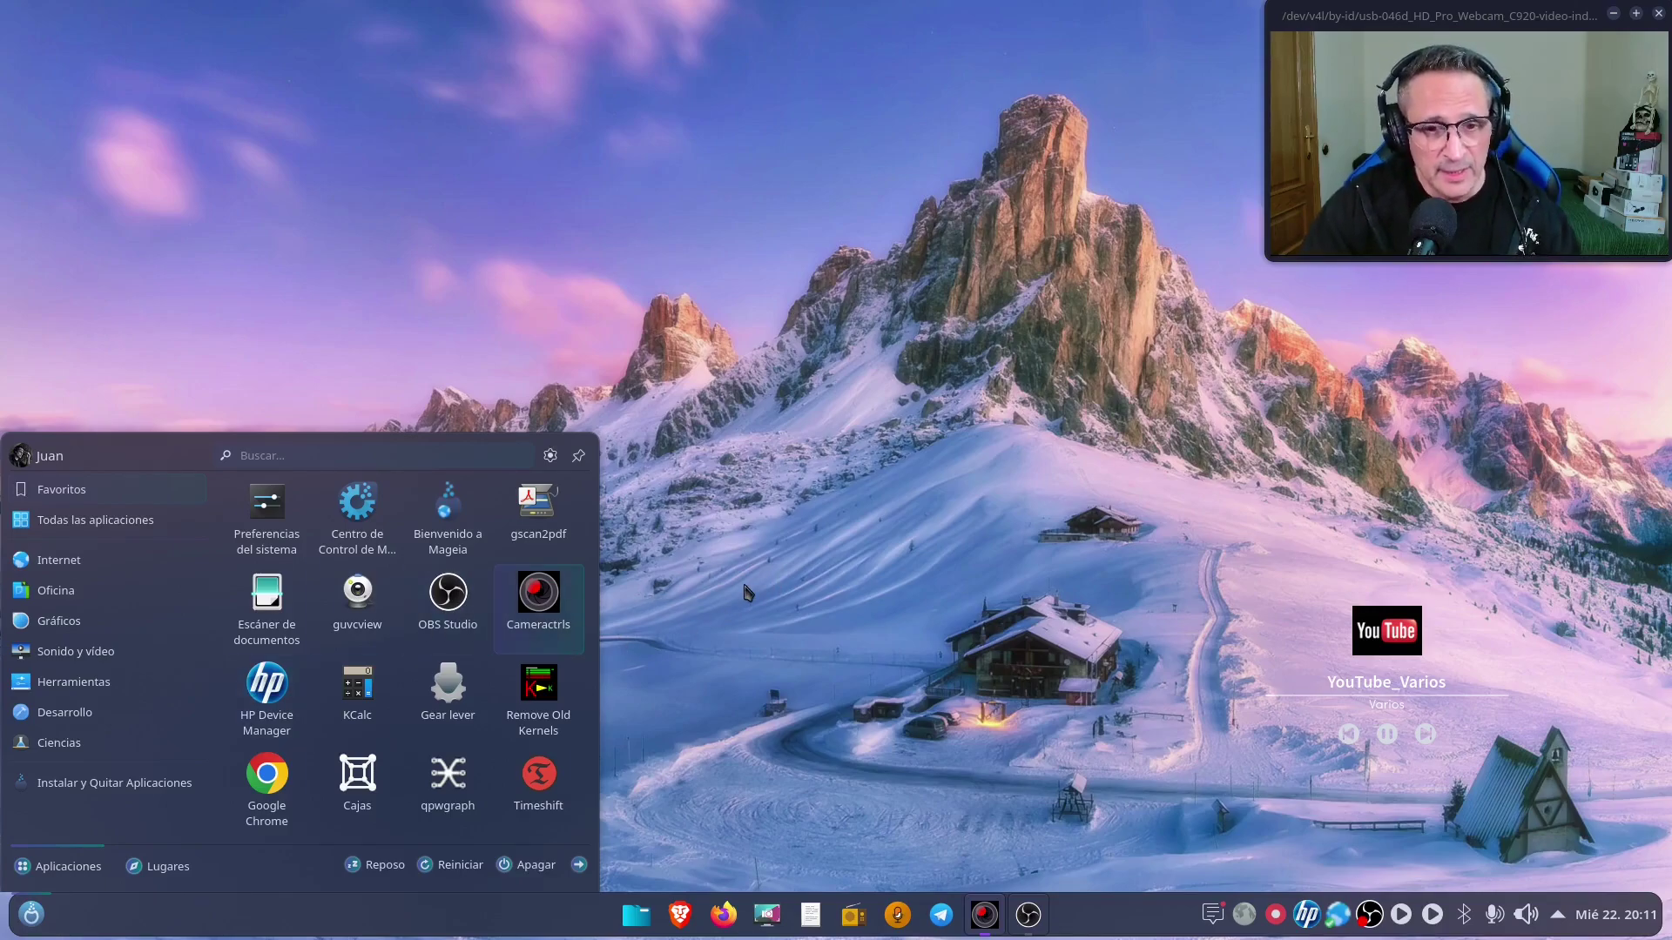
mouse_move(58, 560)
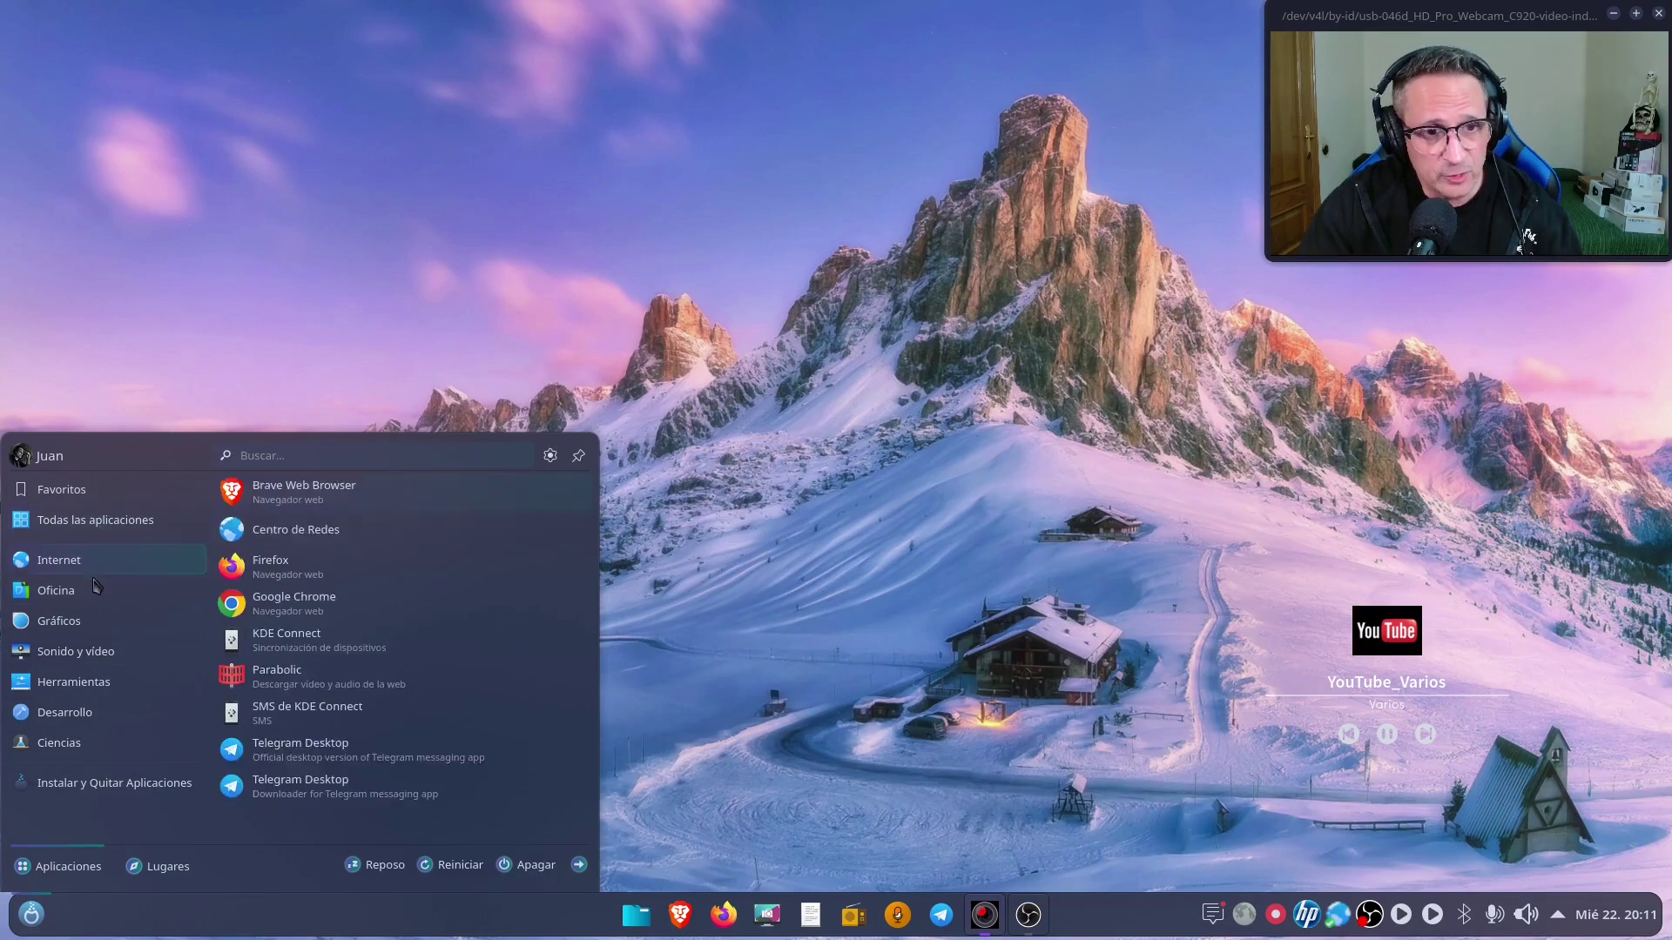
mouse_move(108, 597)
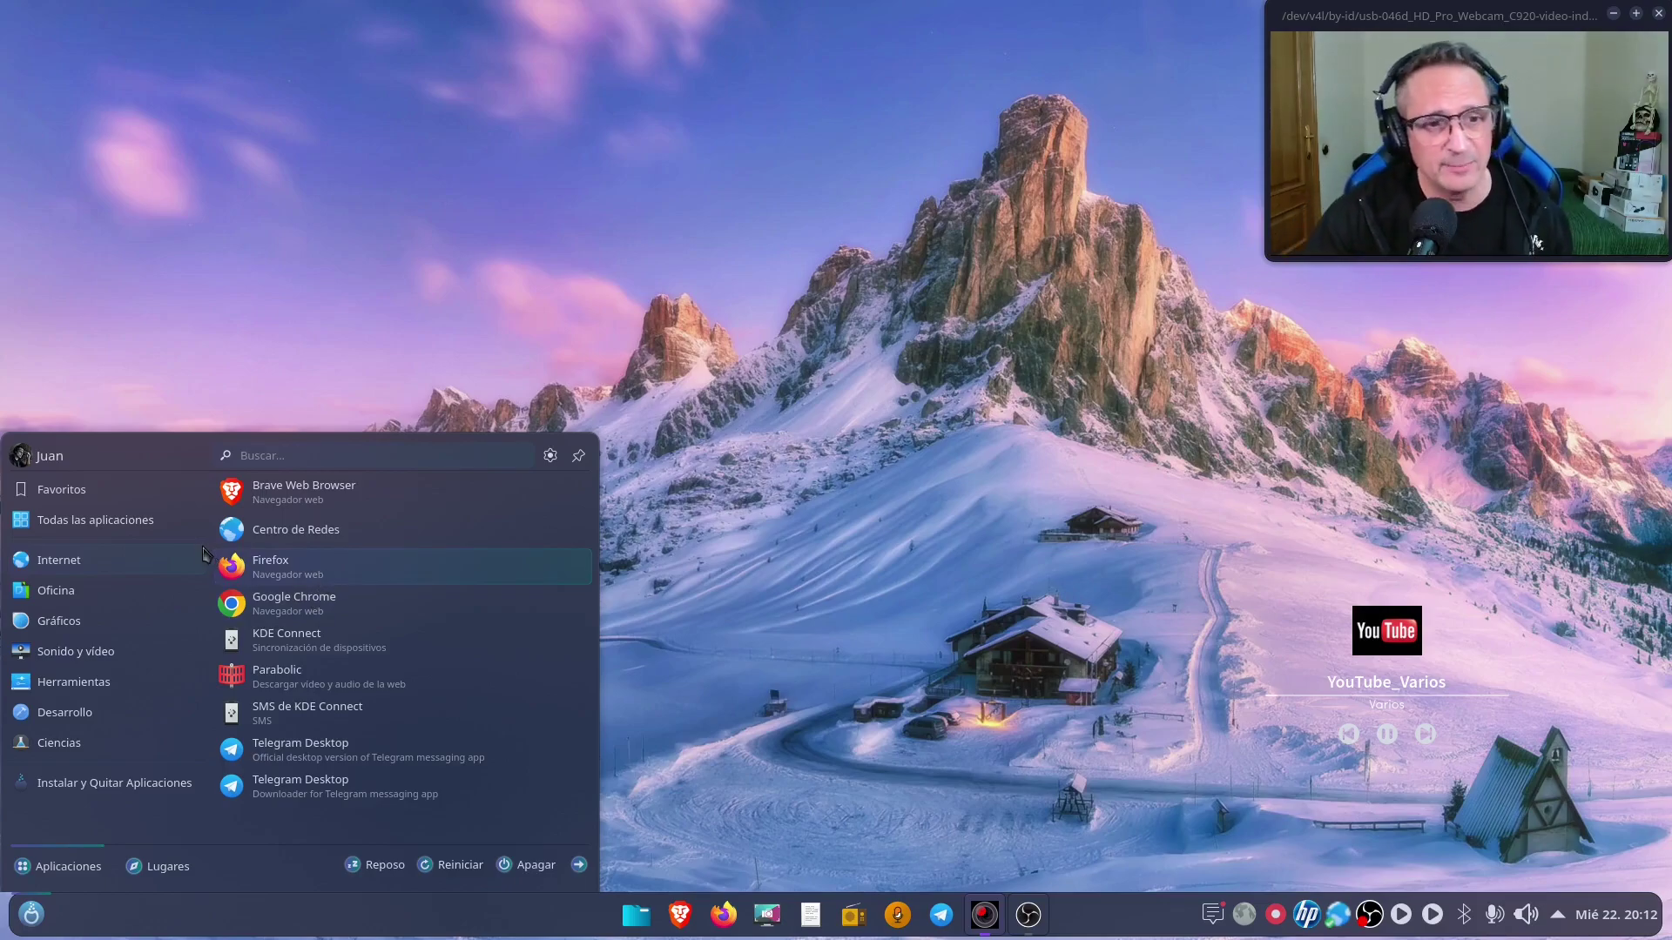
mouse_move(81, 490)
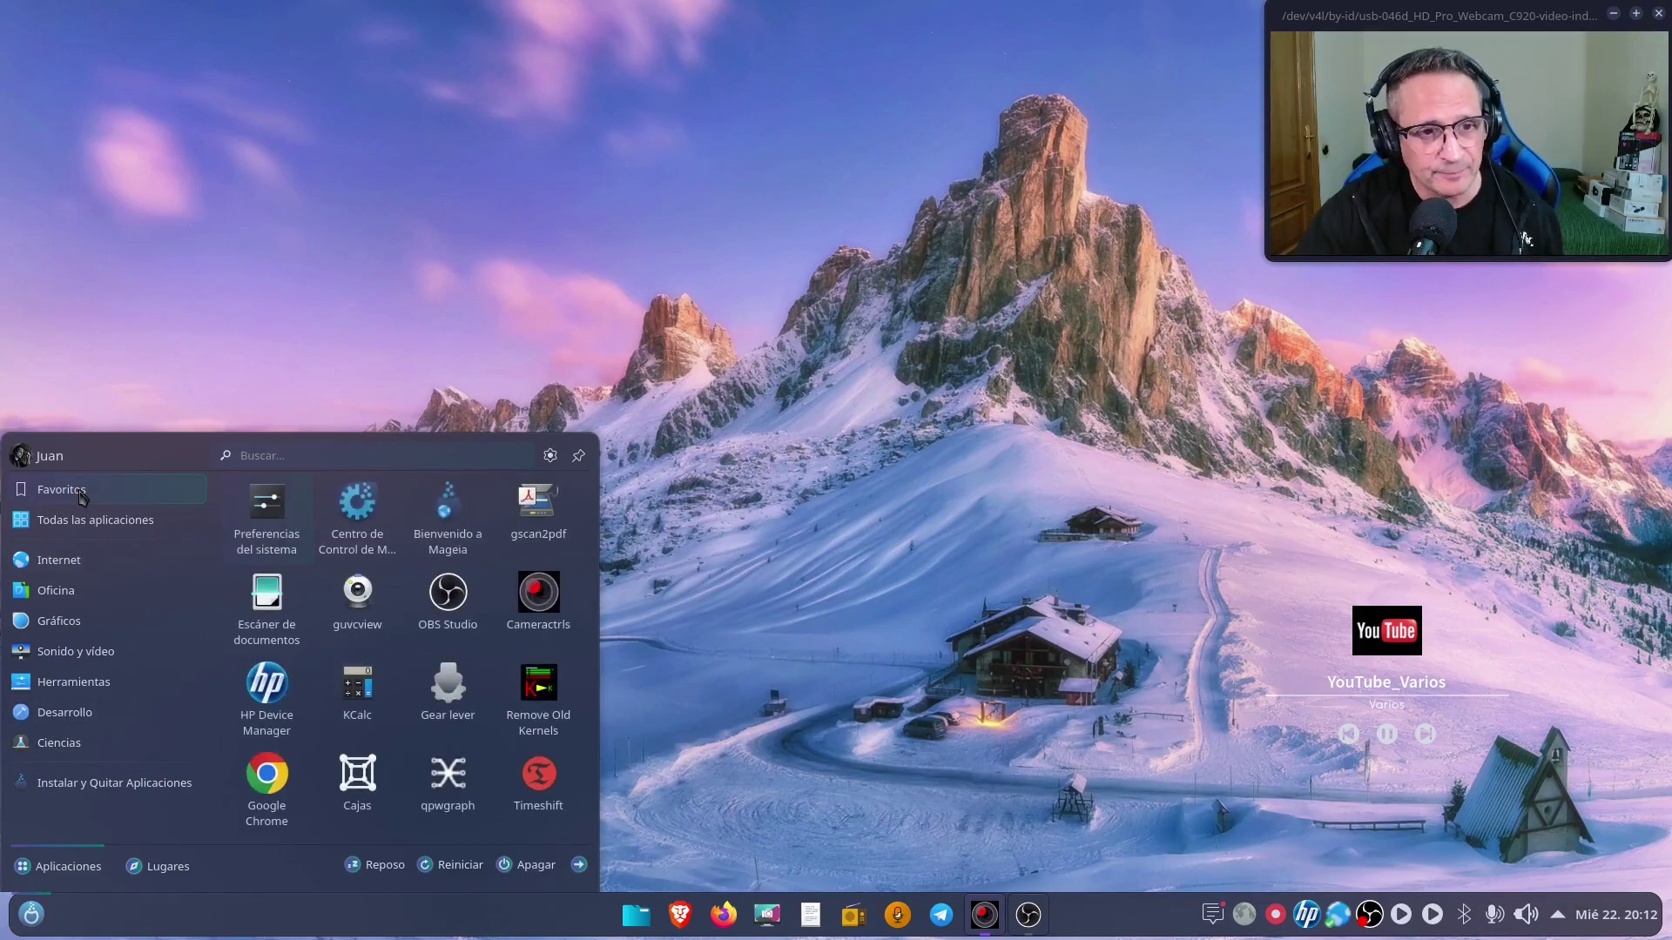
click(361, 523)
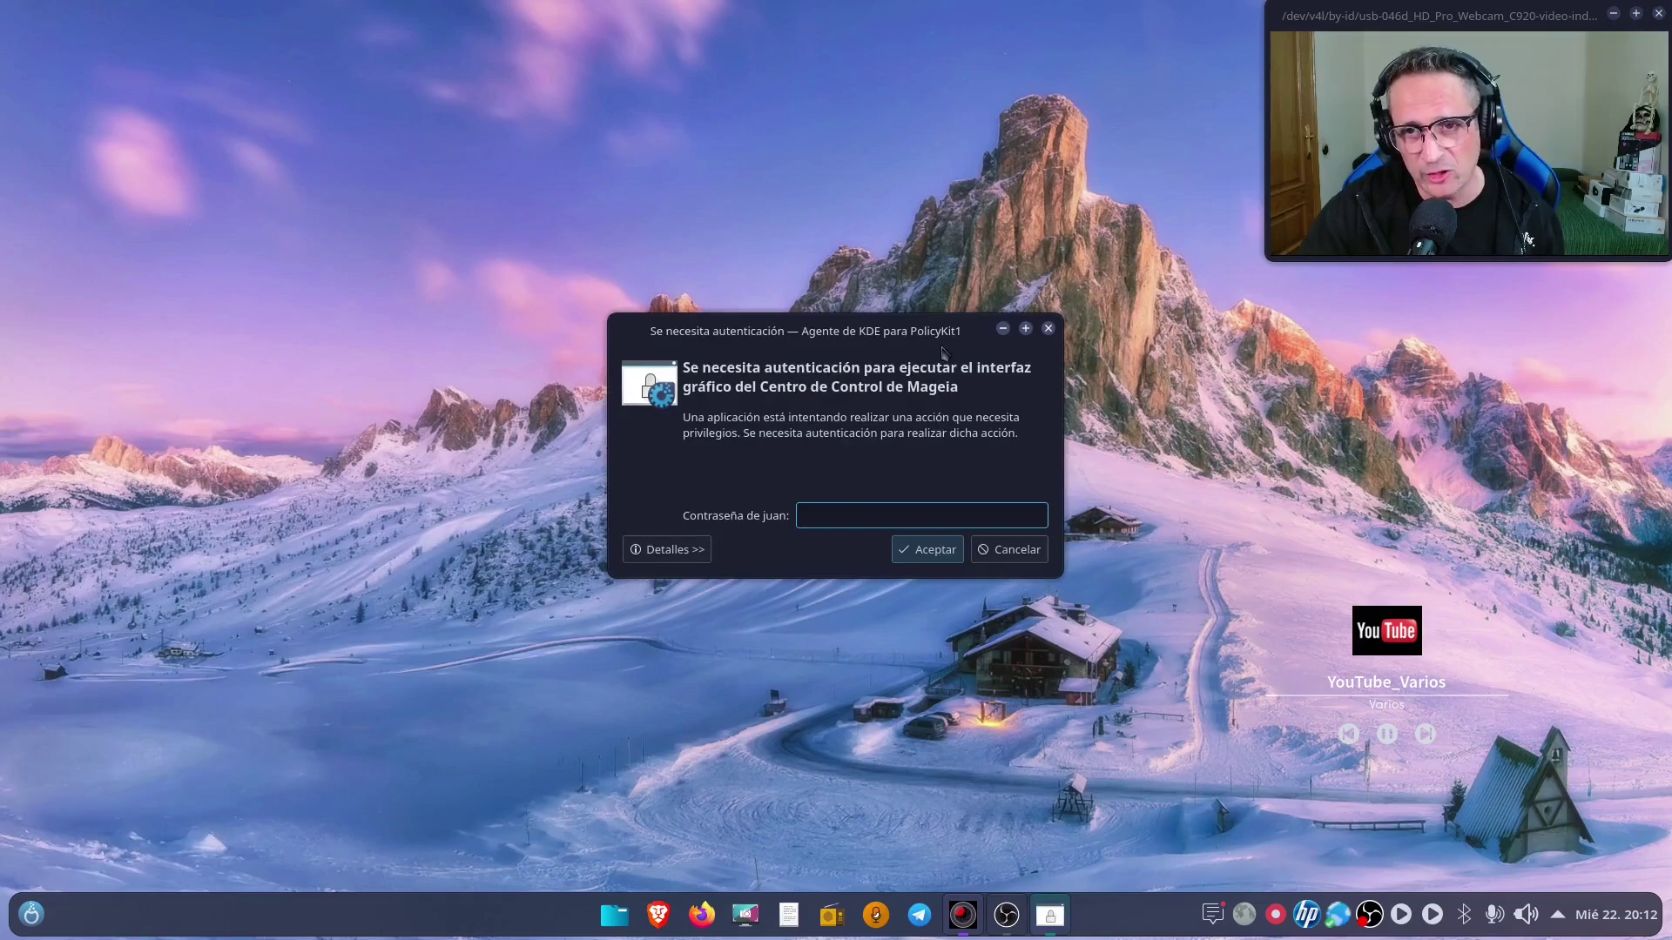
drag(943, 336, 685, 327)
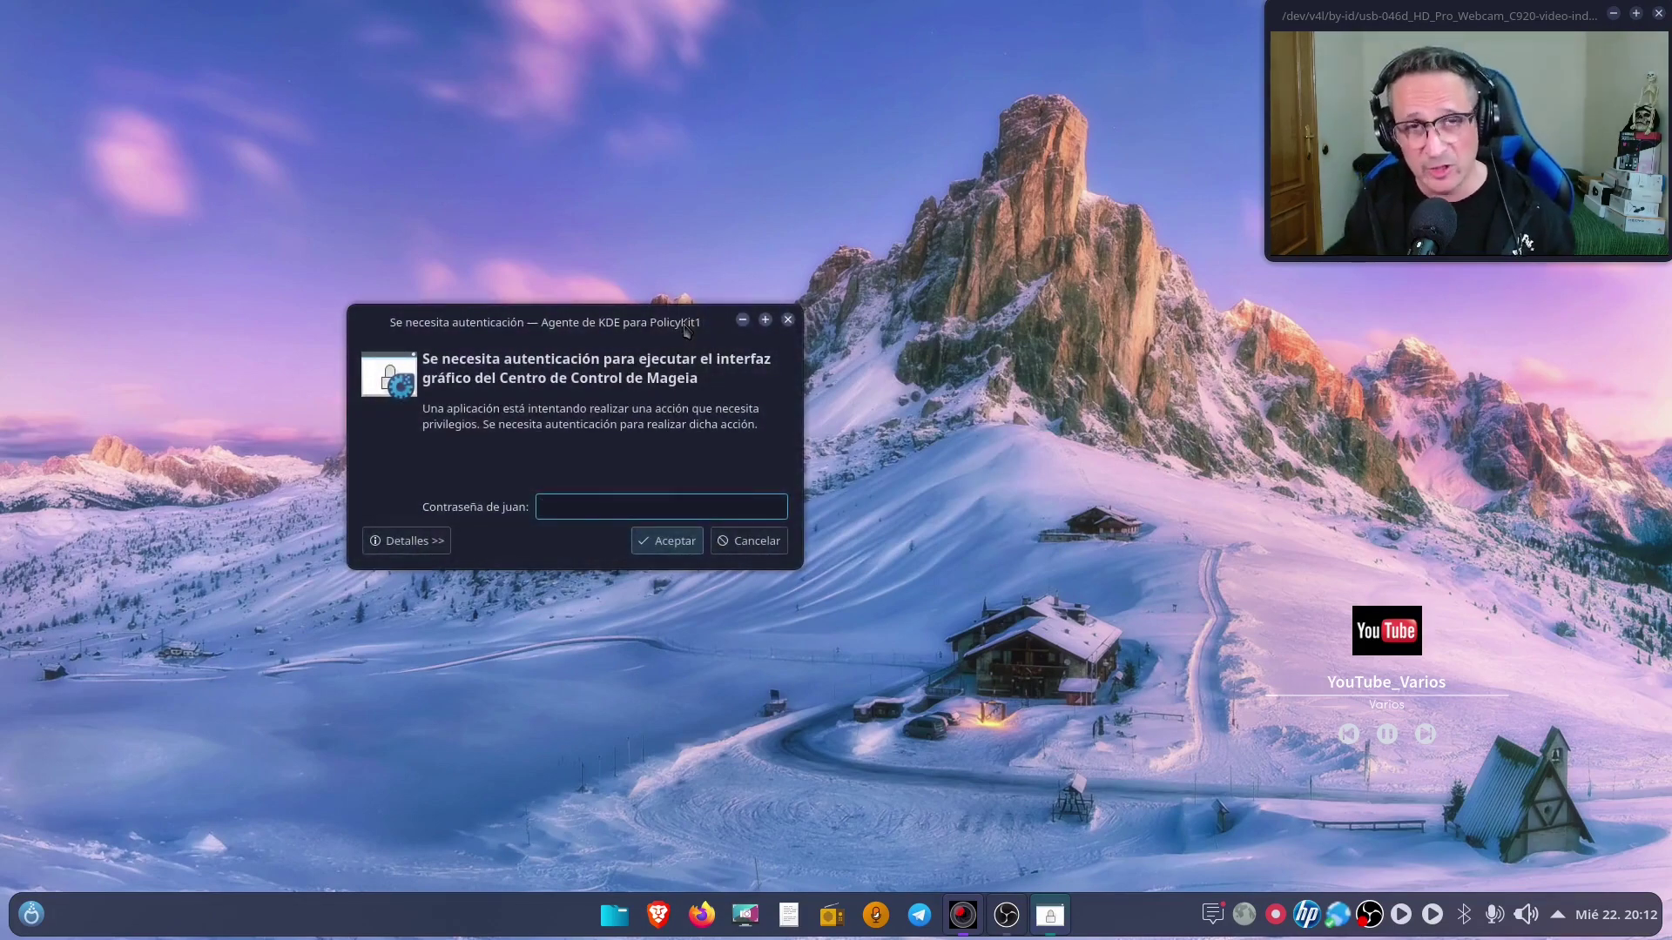
text(*****)
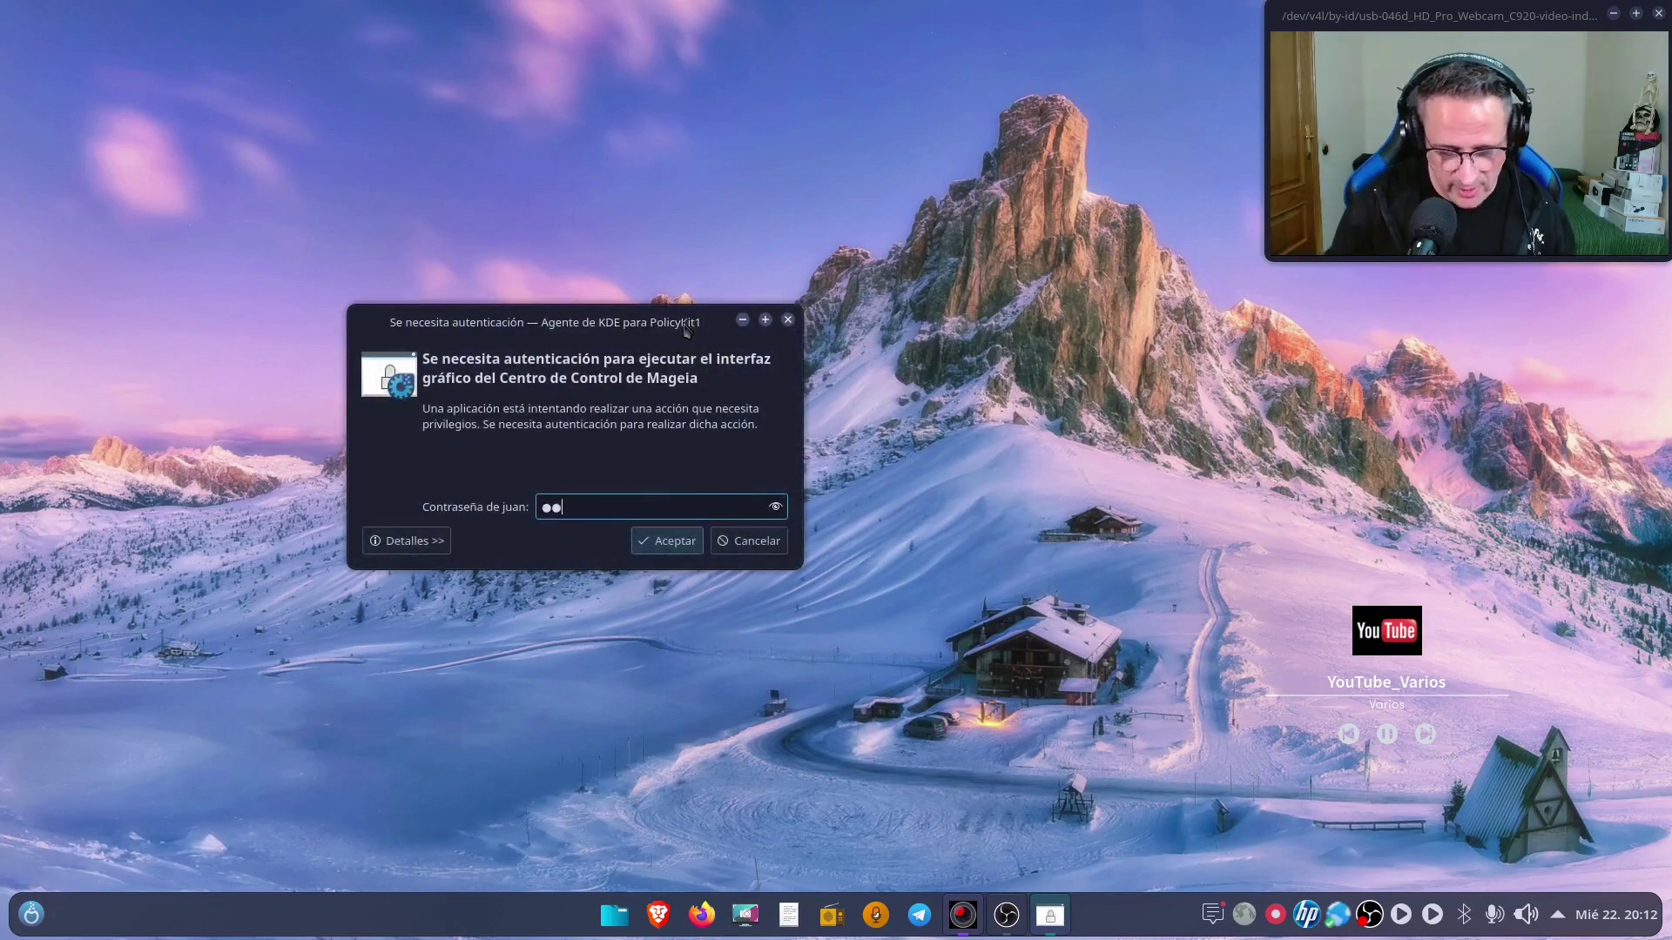
text(*****)
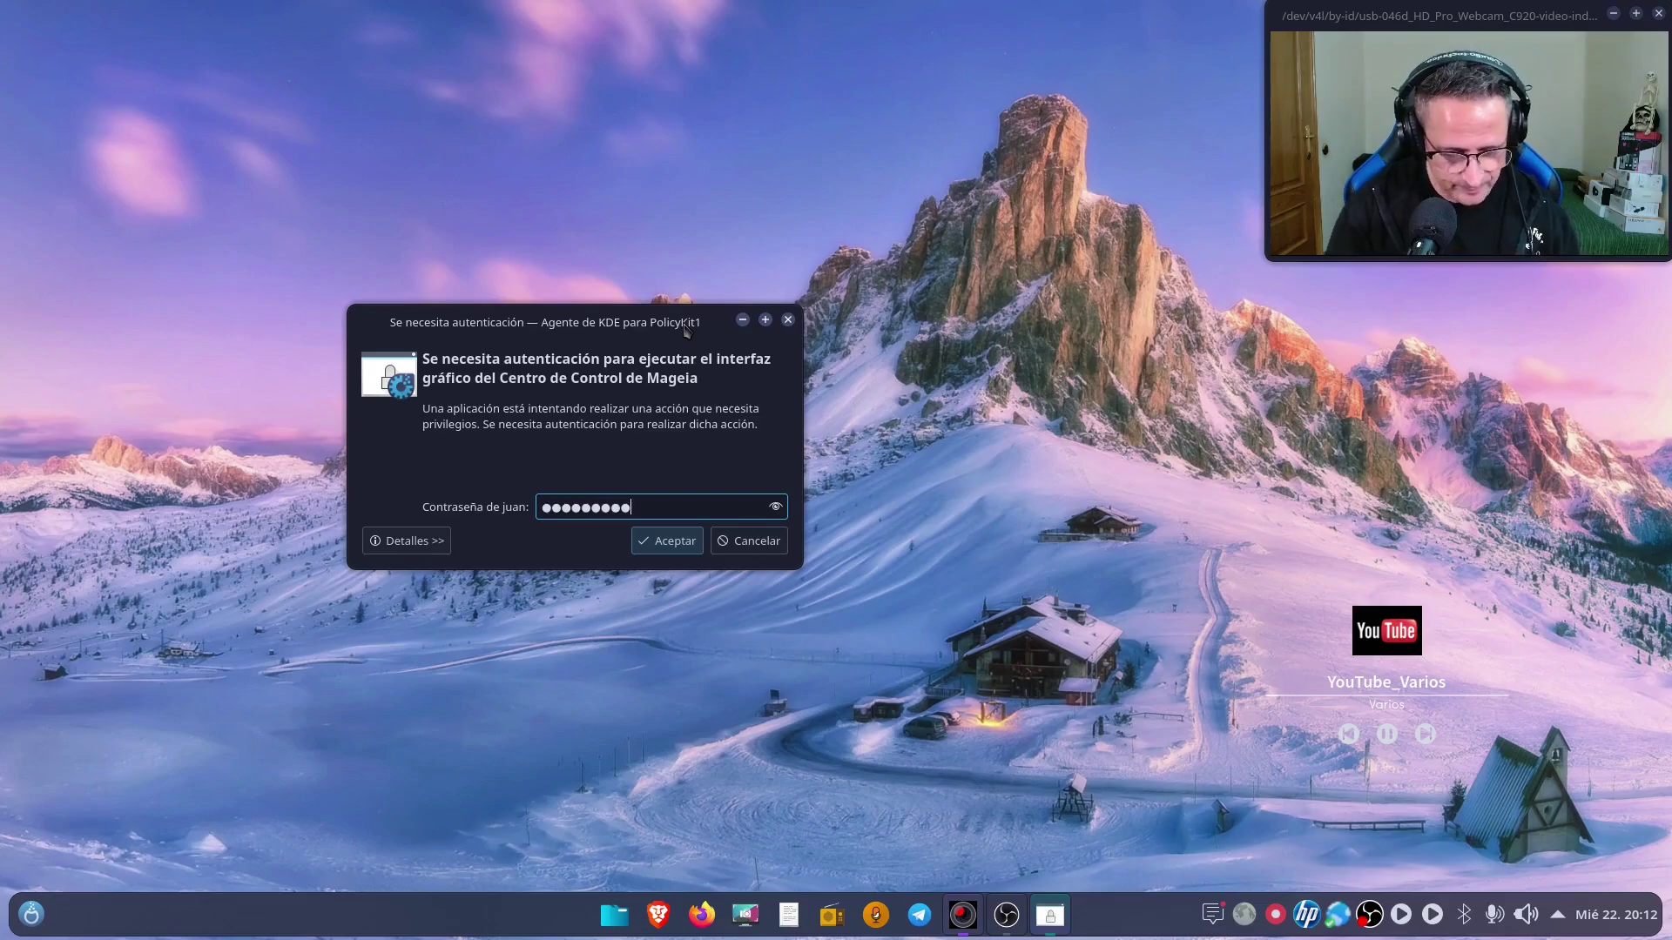
key(Return)
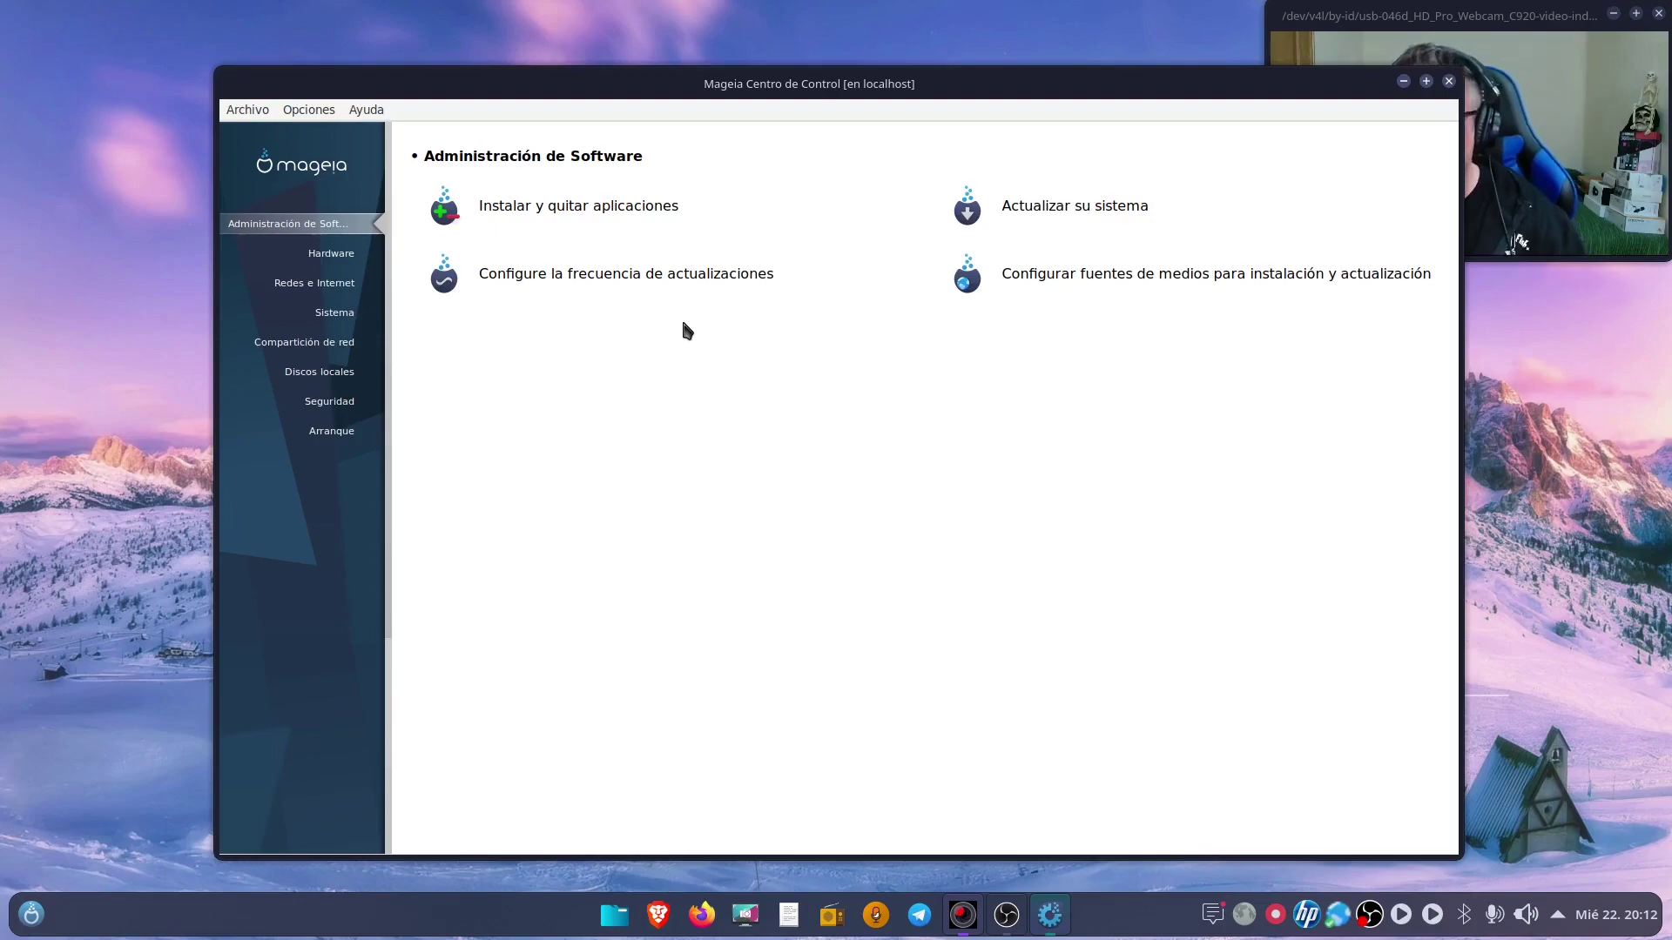
- Keep the webcam window above other windows, and move and shrink the Mageia Control Center window to fit beside it
right_click(1412, 19)
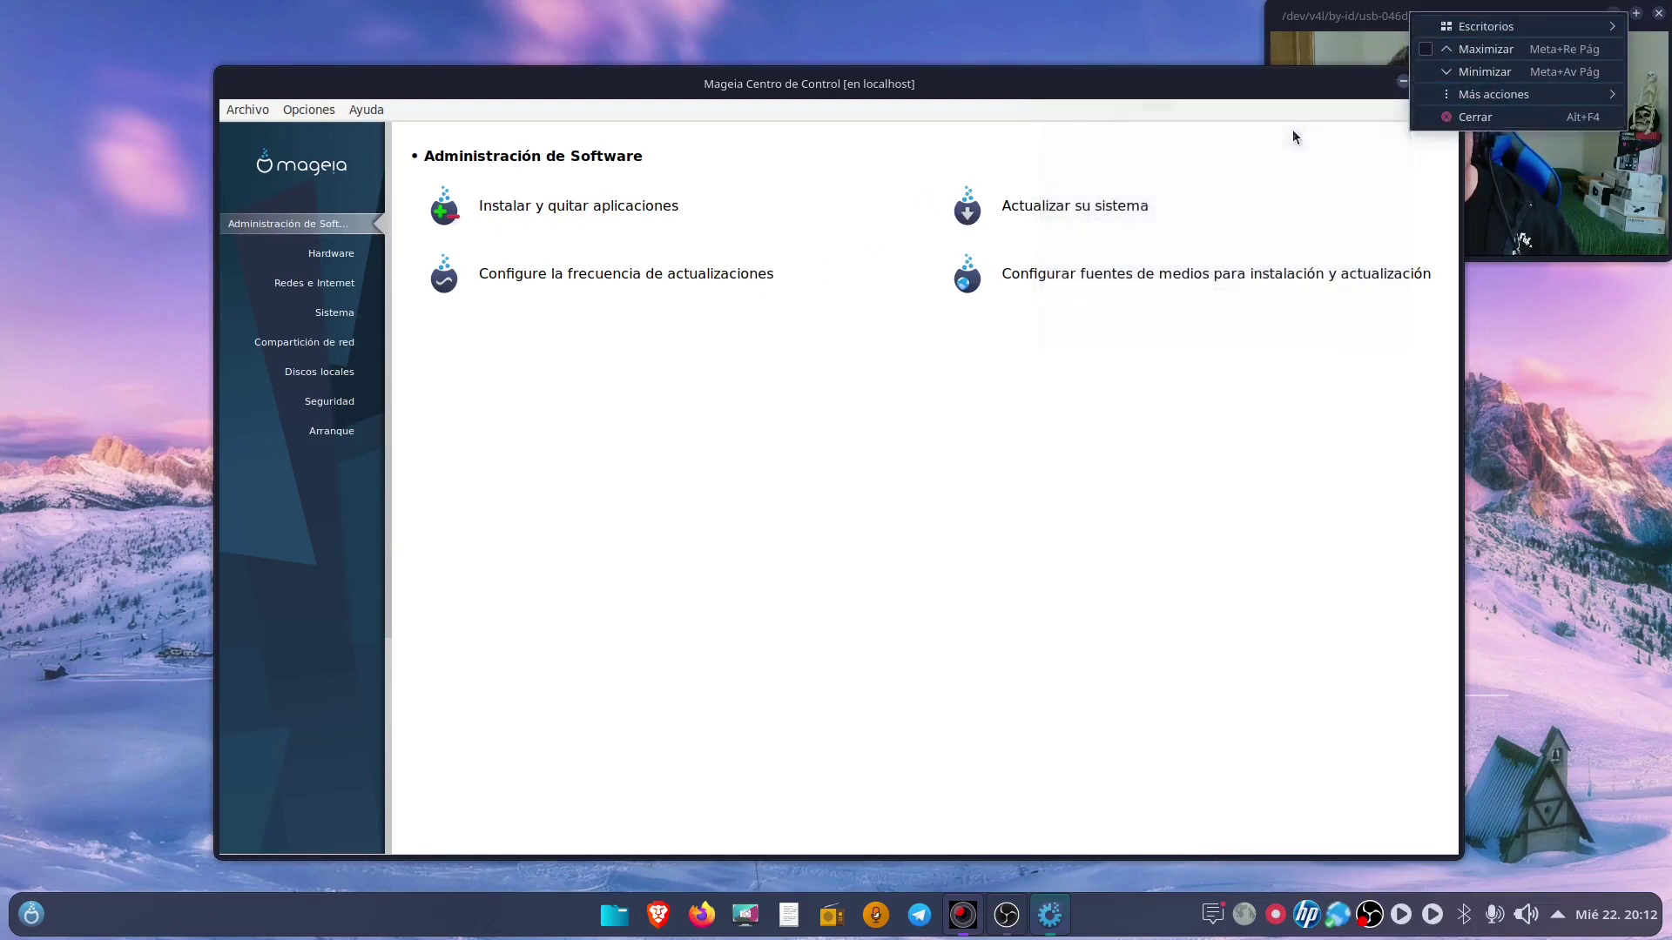
mouse_move(1480, 94)
click(1253, 137)
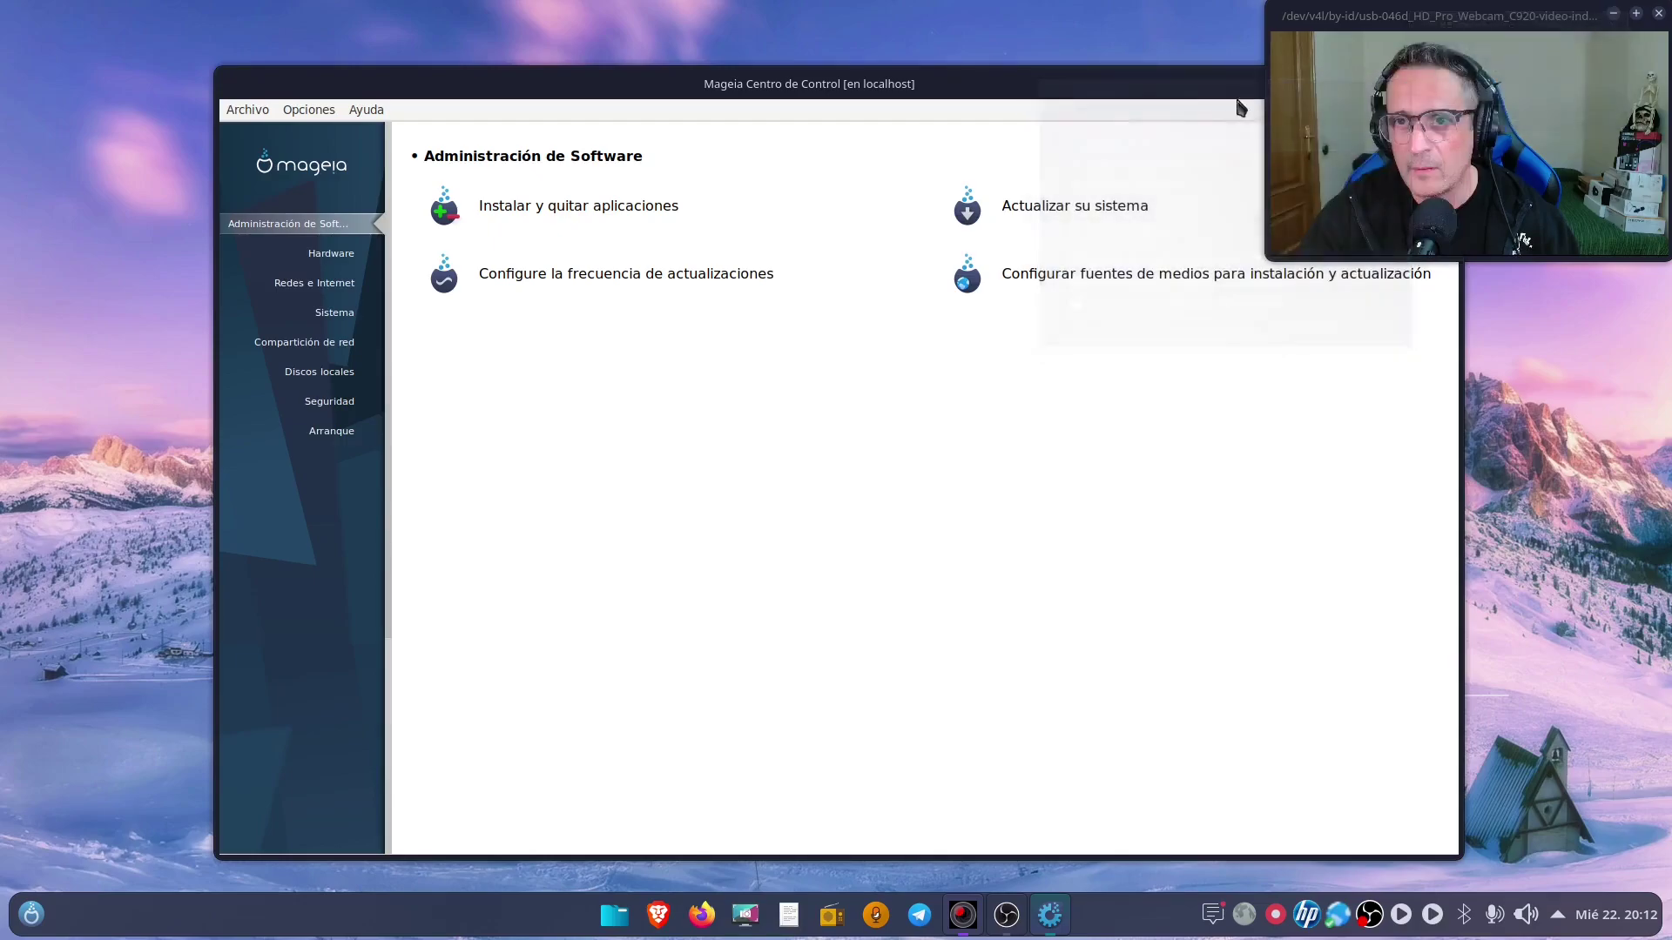
drag(1203, 87, 1008, 58)
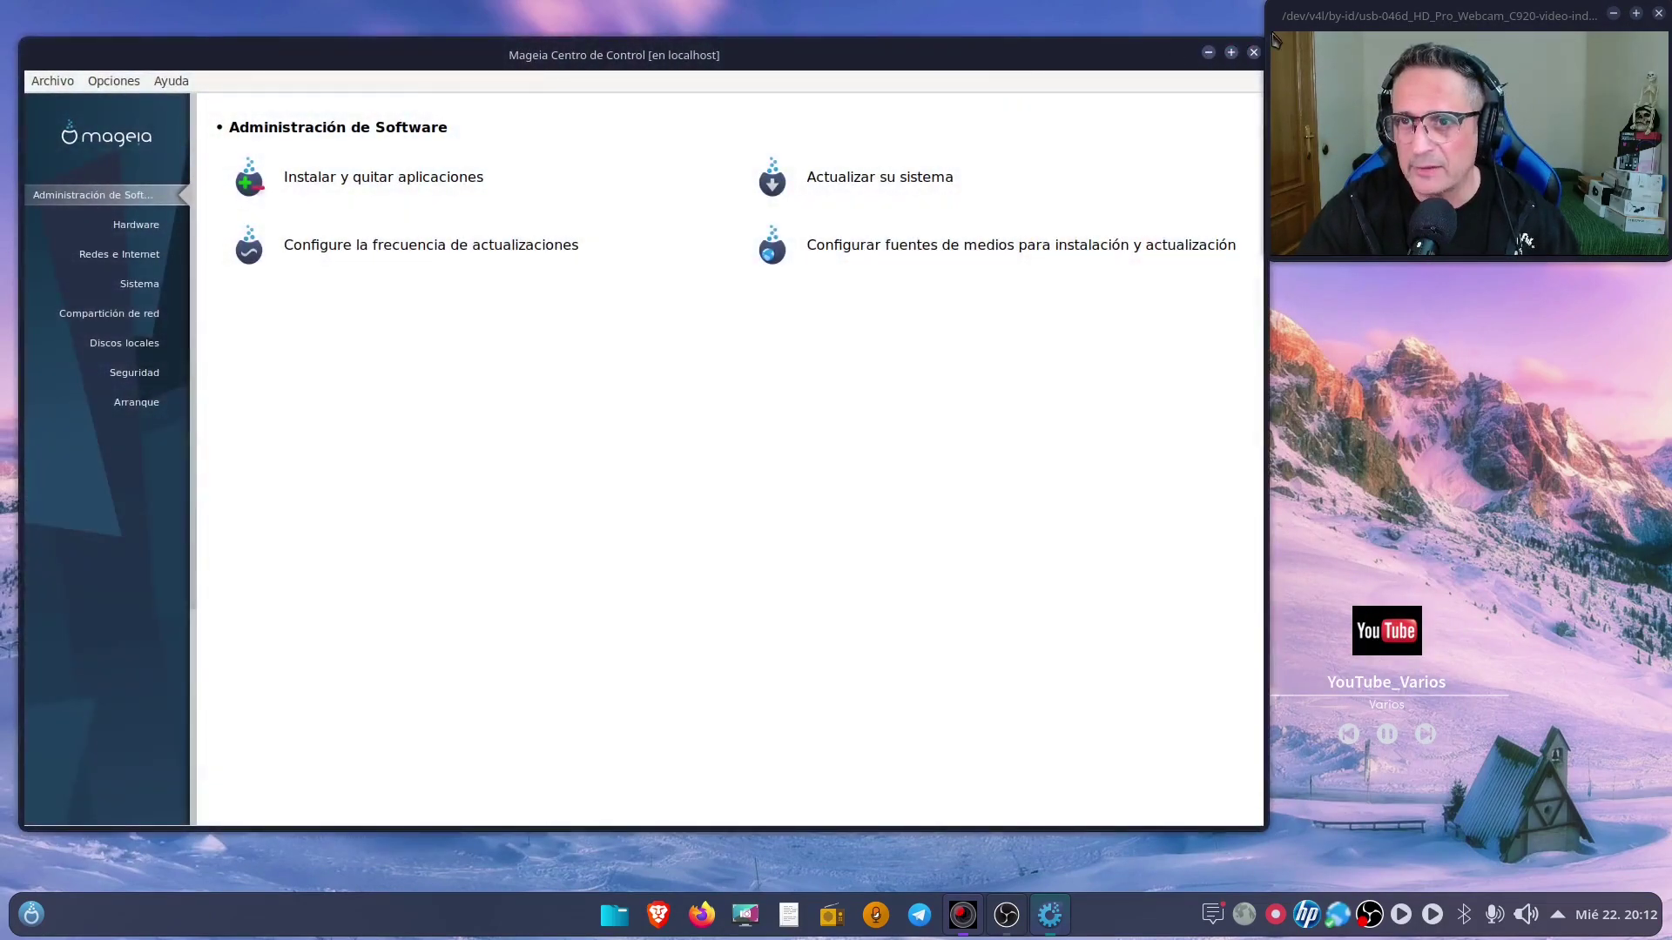
drag(1191, 52, 1142, 74)
drag(1017, 88, 1096, 69)
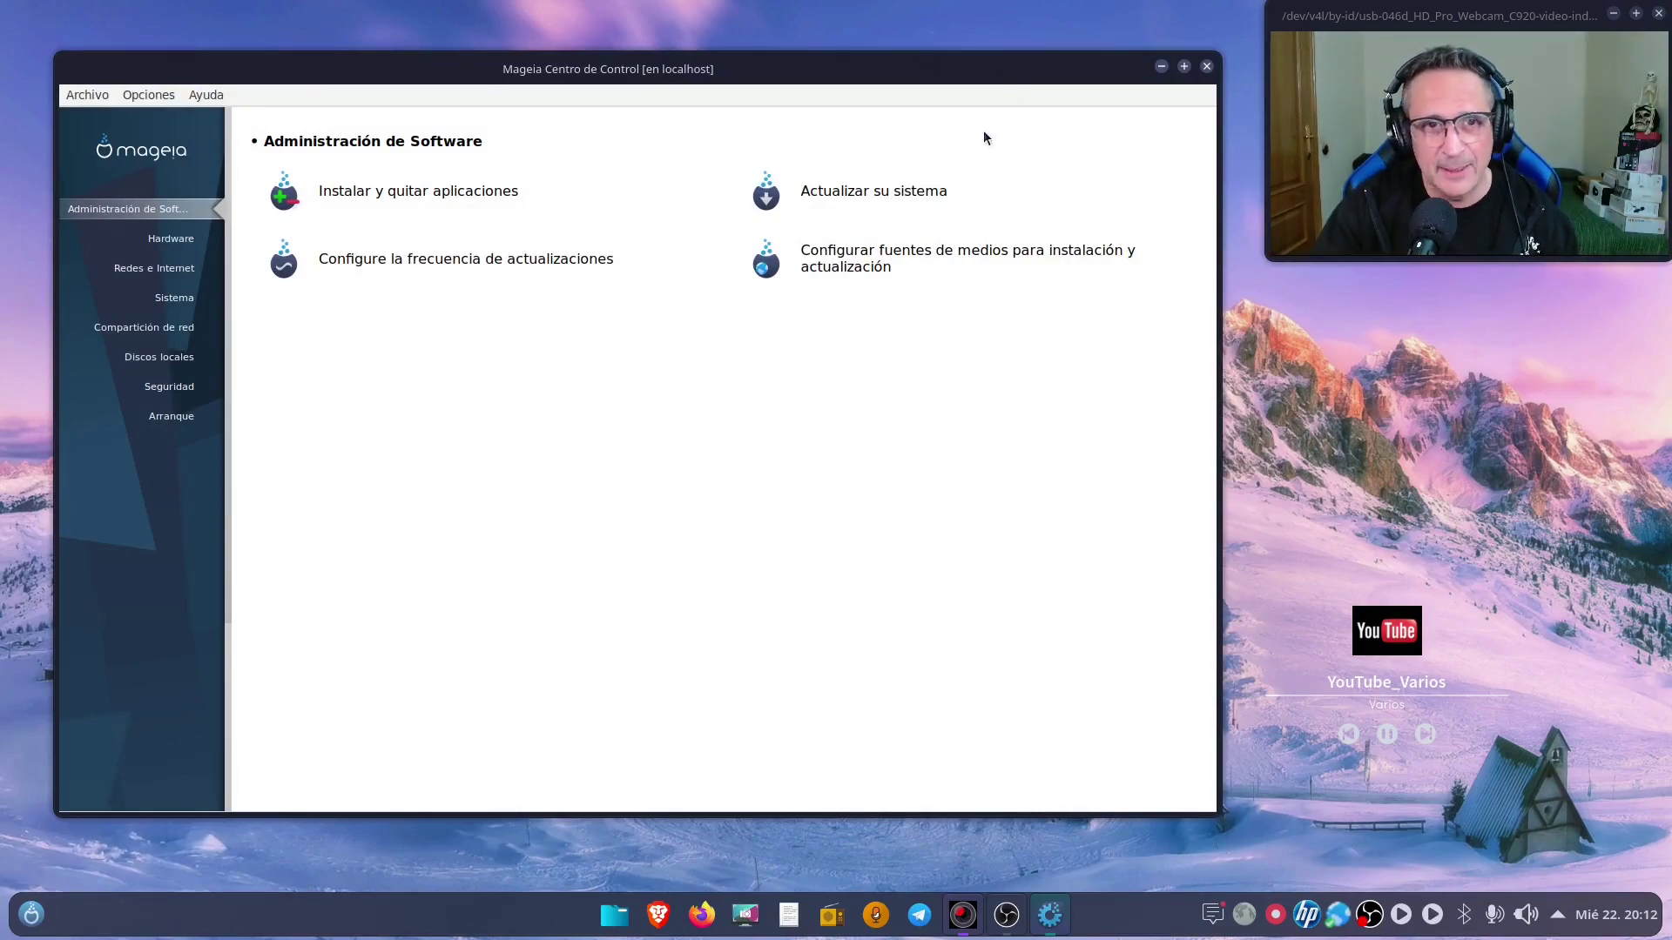
- Minimise the Mageia Control Center, search the desktop widgets for "musi", close the widget list and restore the Control Center
click(1161, 67)
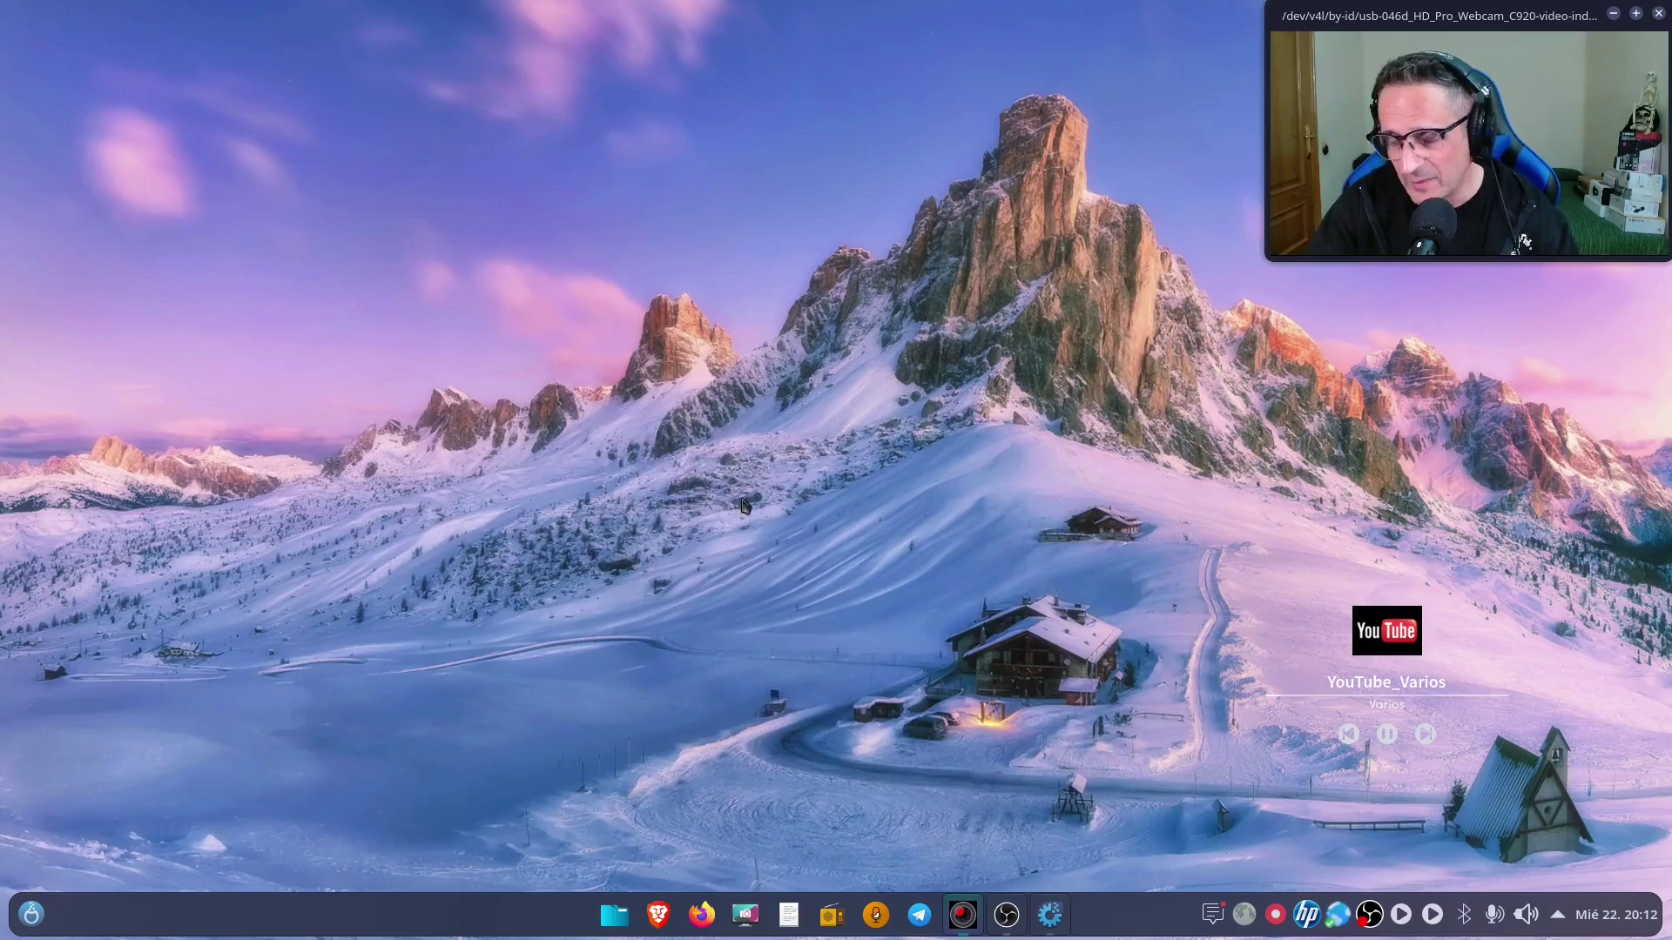
right_click(547, 357)
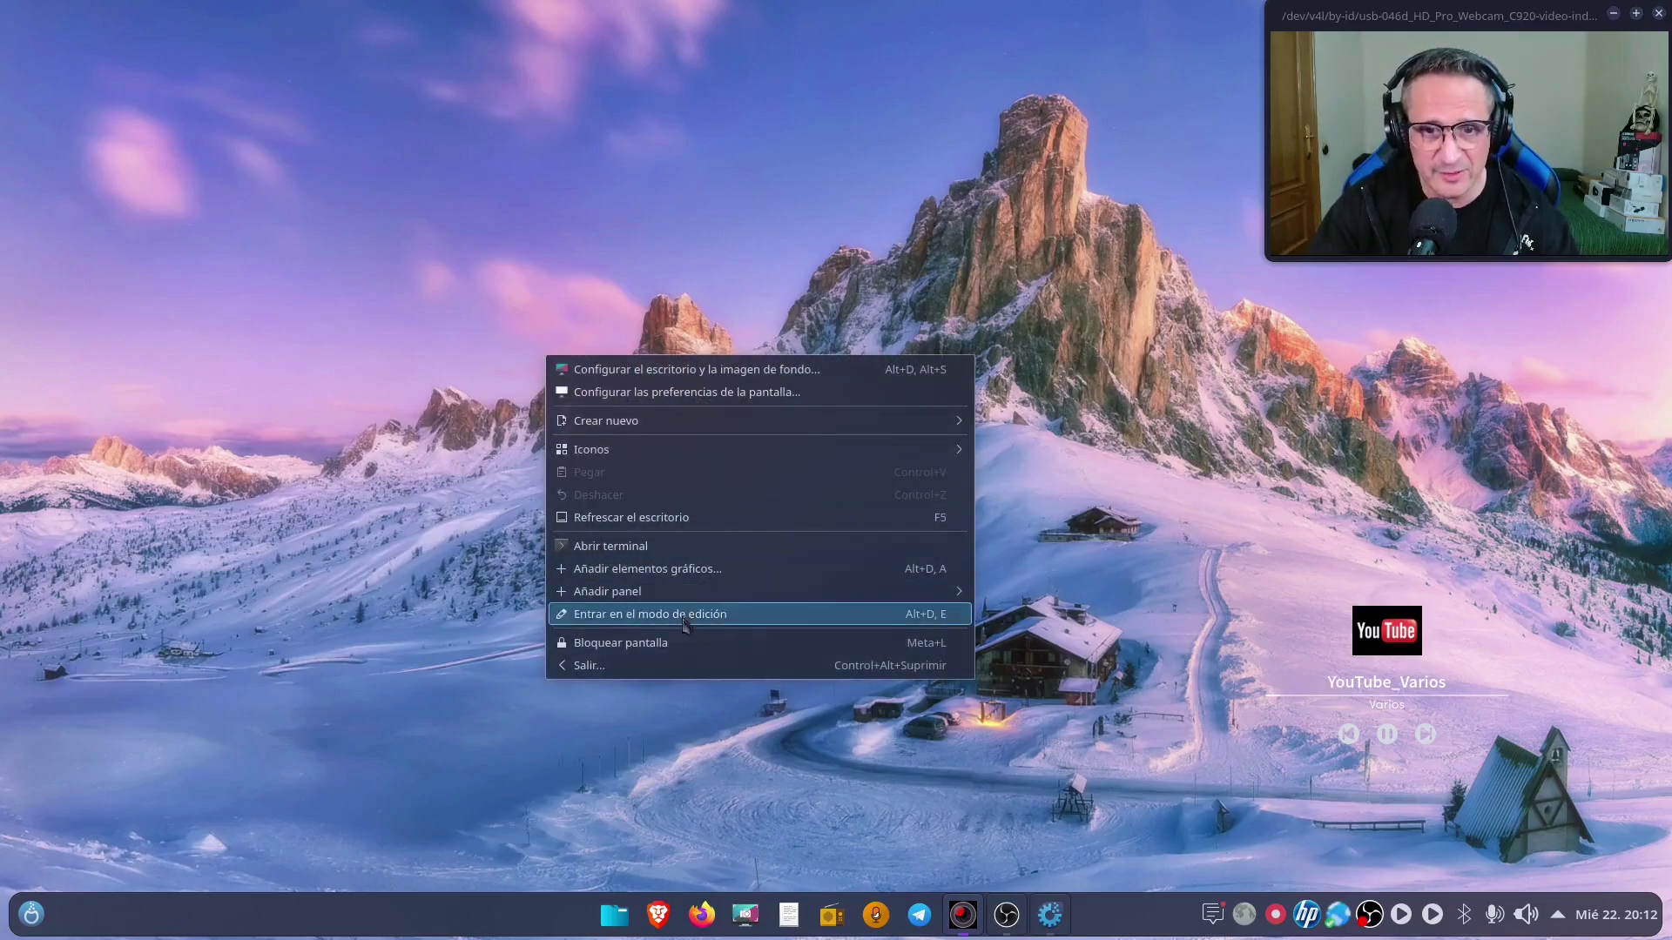
click(685, 573)
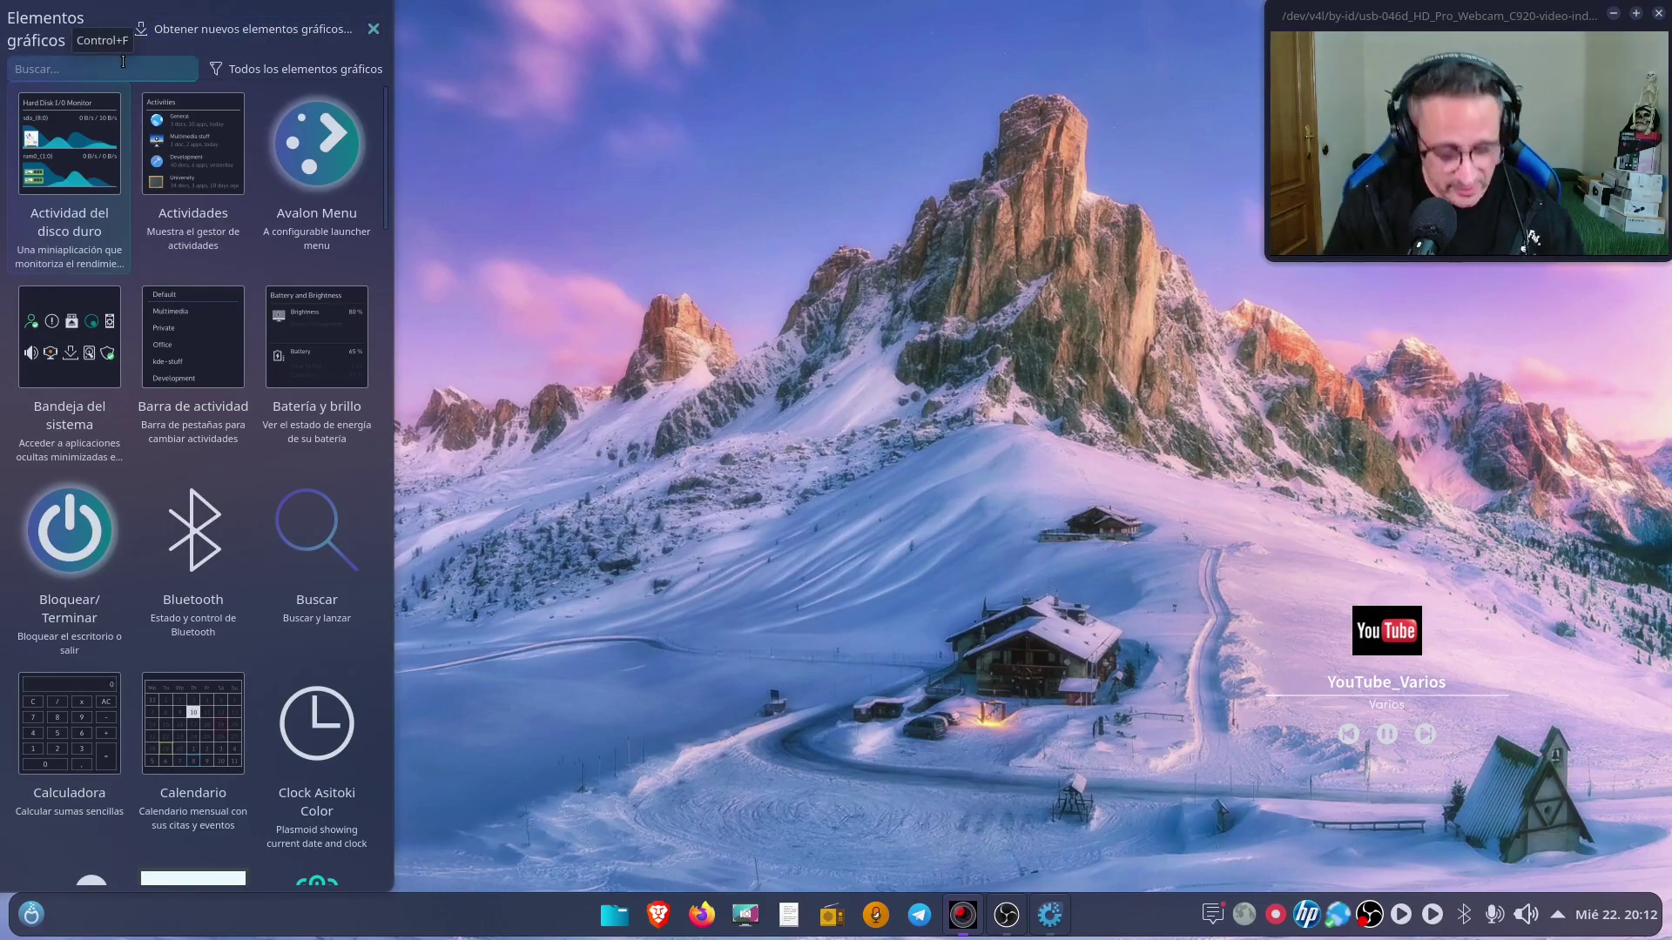
text(mu)
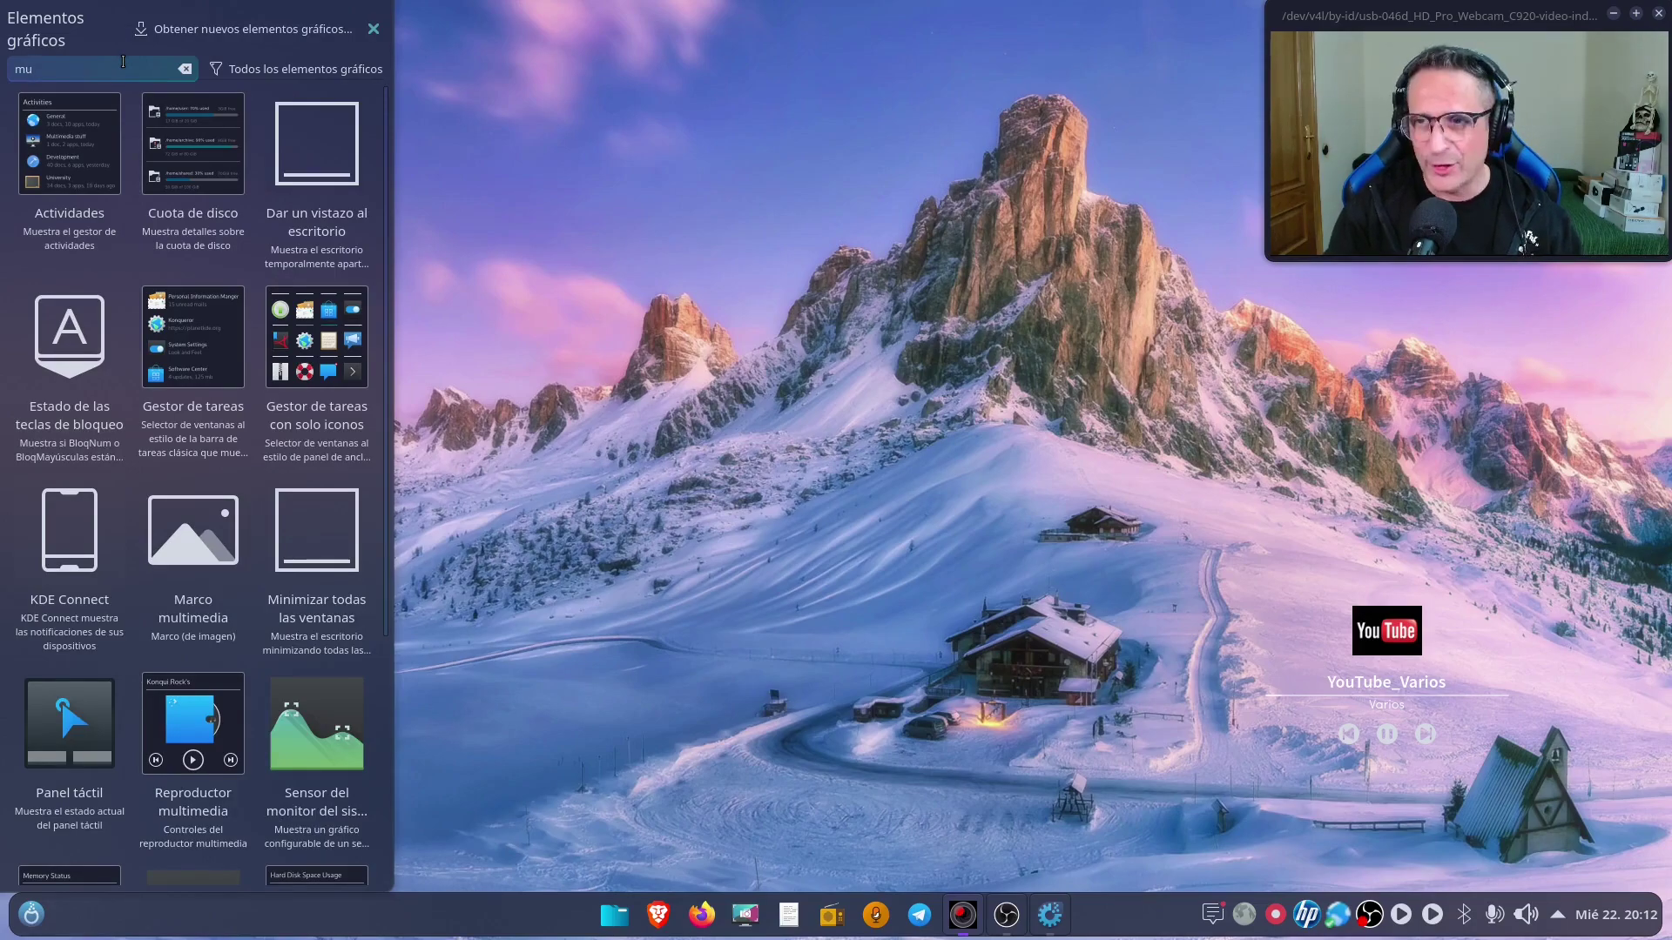
text(si)
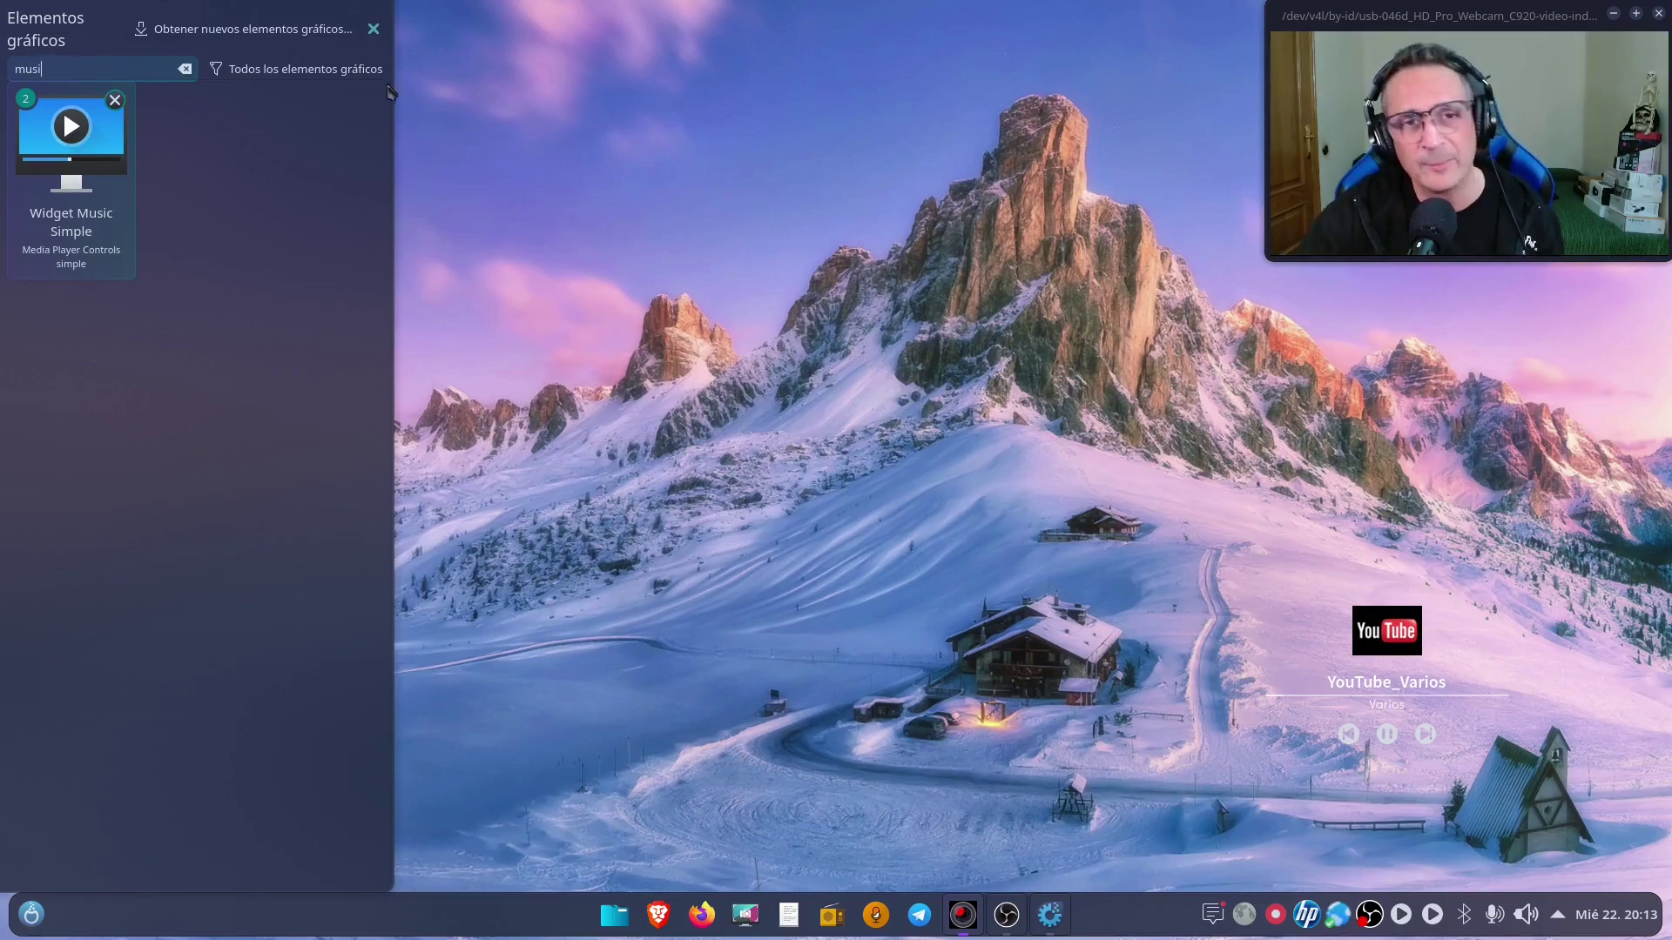
click(373, 29)
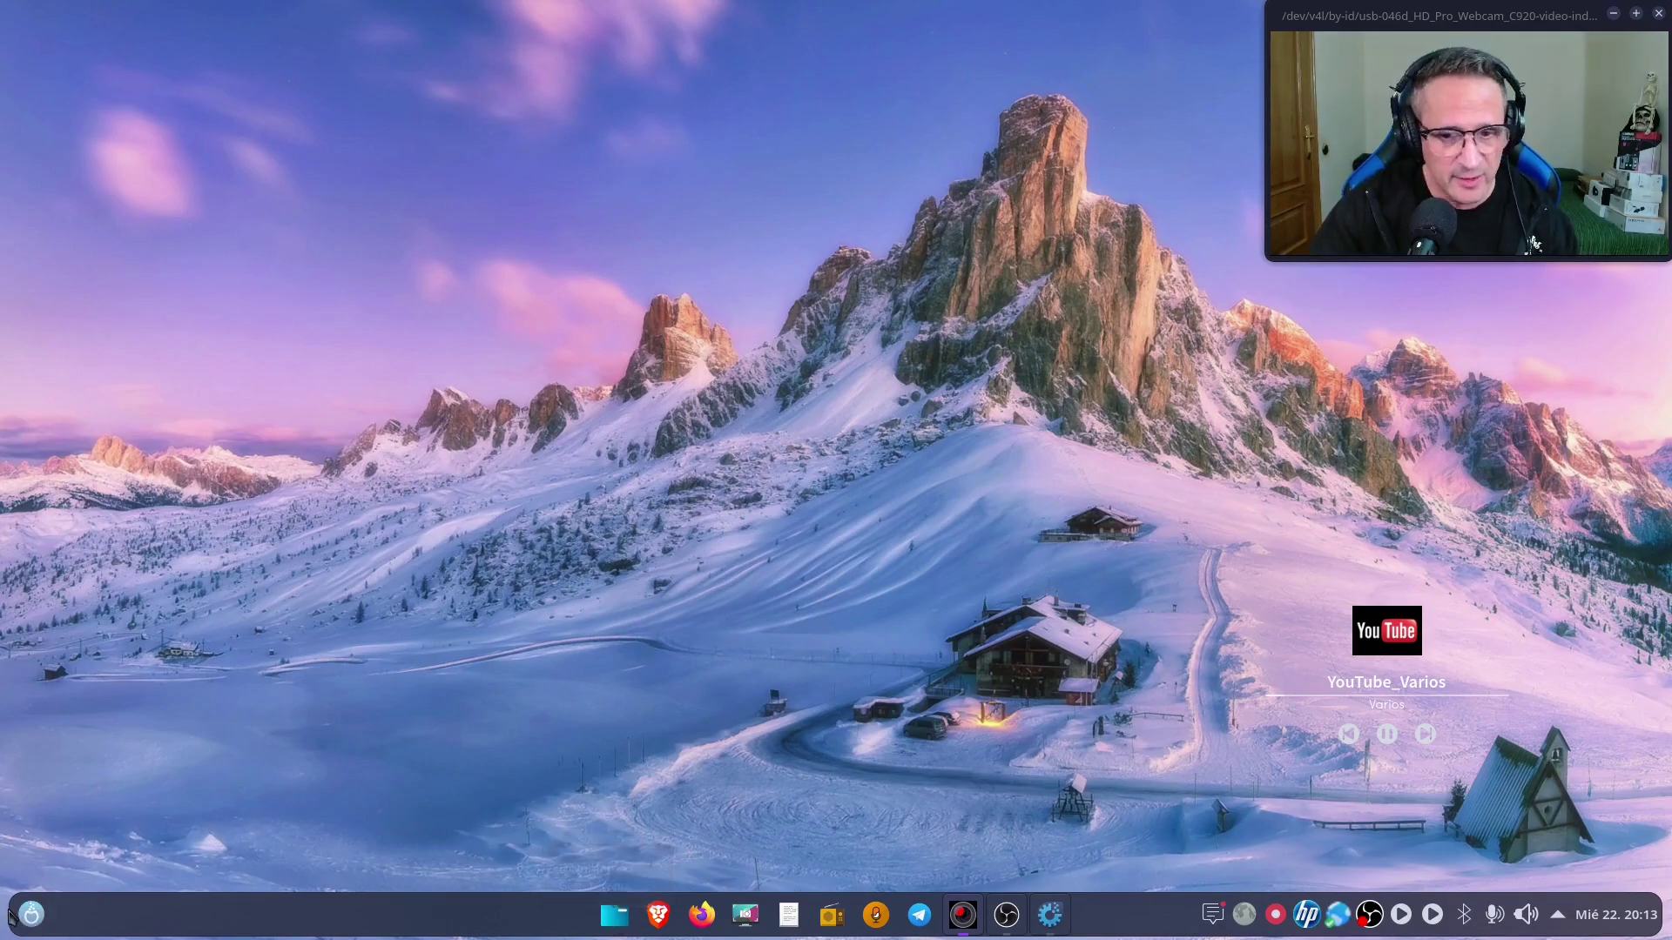
click(1050, 914)
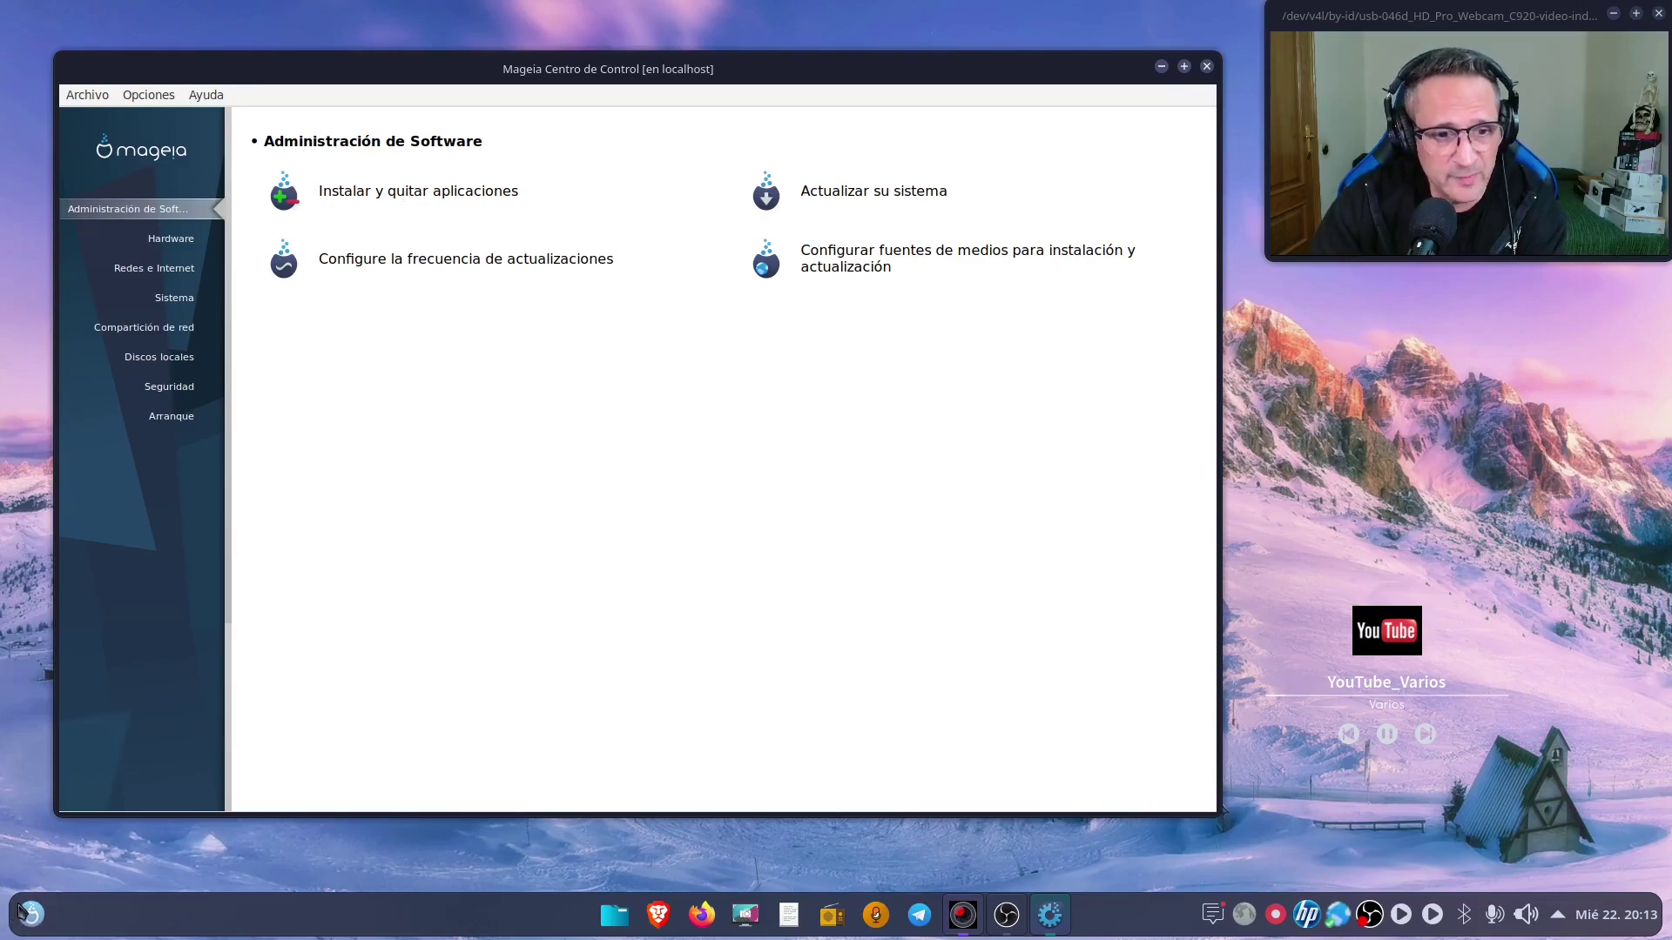
- View the alternative widgets for the application launcher, cancel the change and reopen the launcher's favourites
click(31, 914)
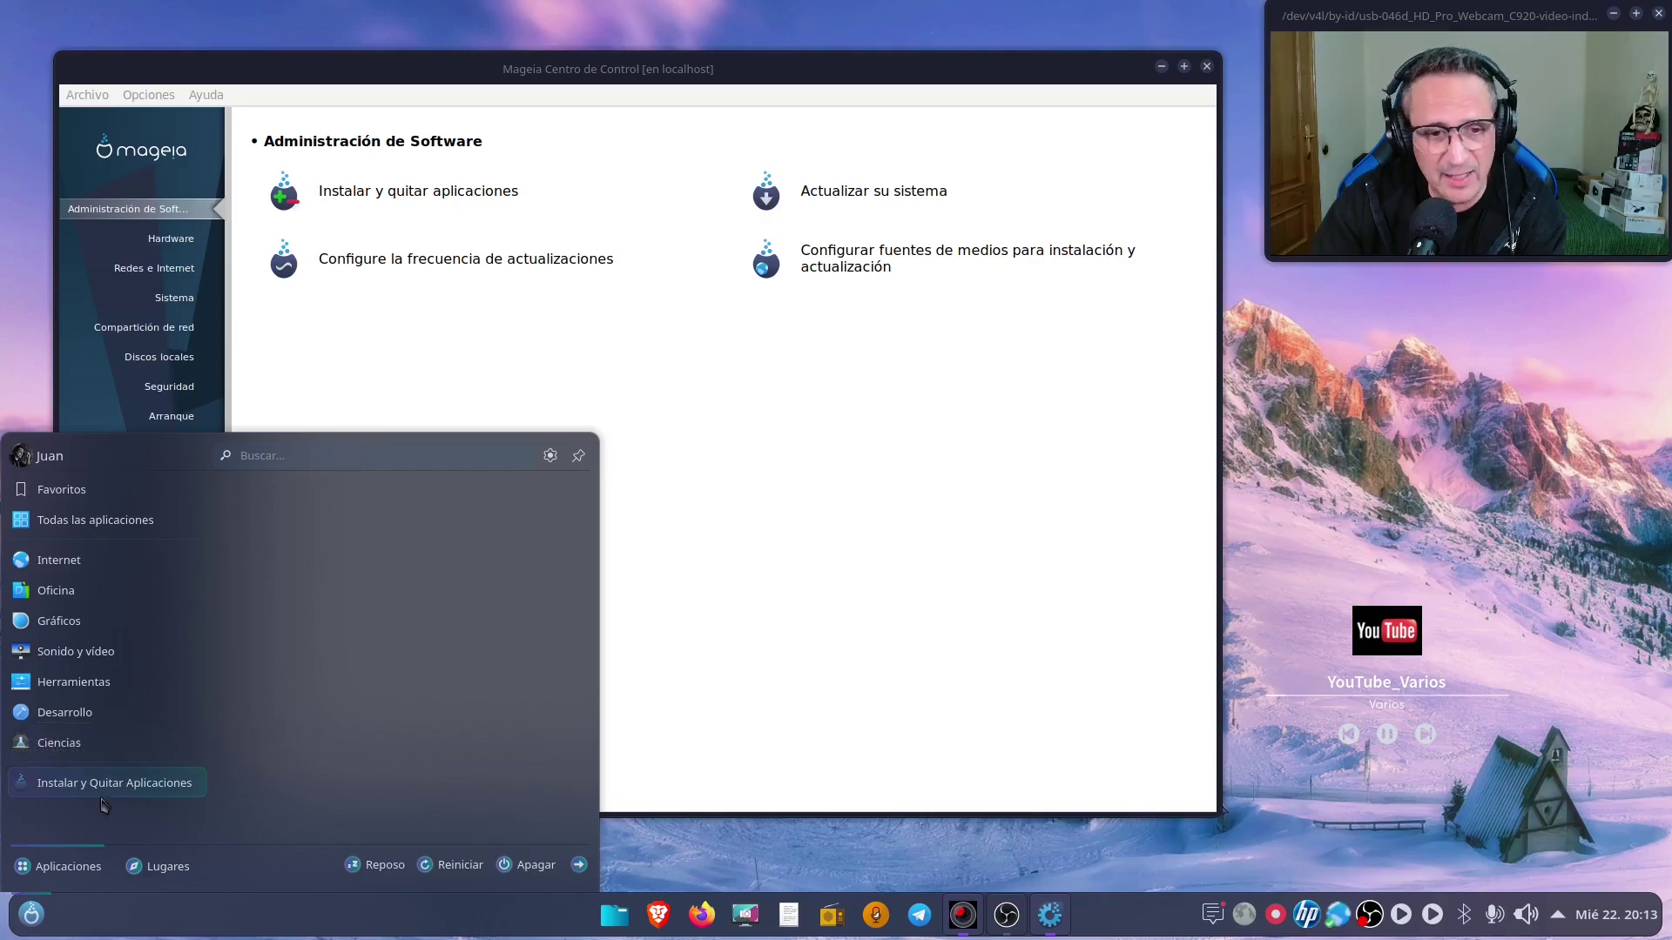
right_click(45, 912)
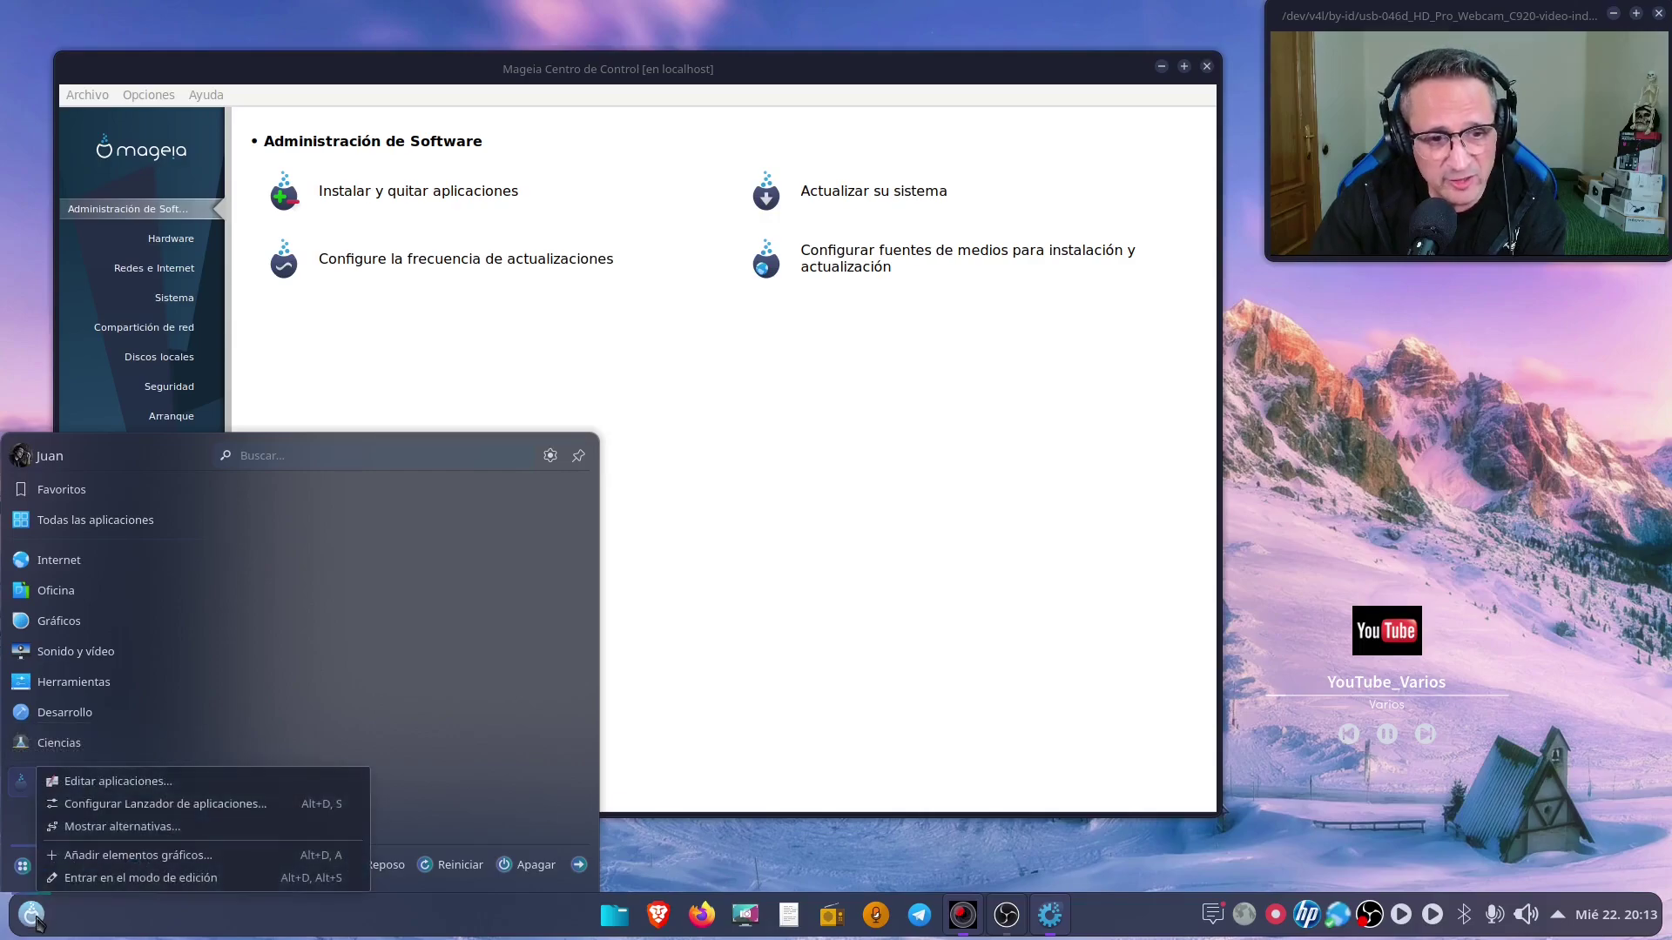
click(178, 837)
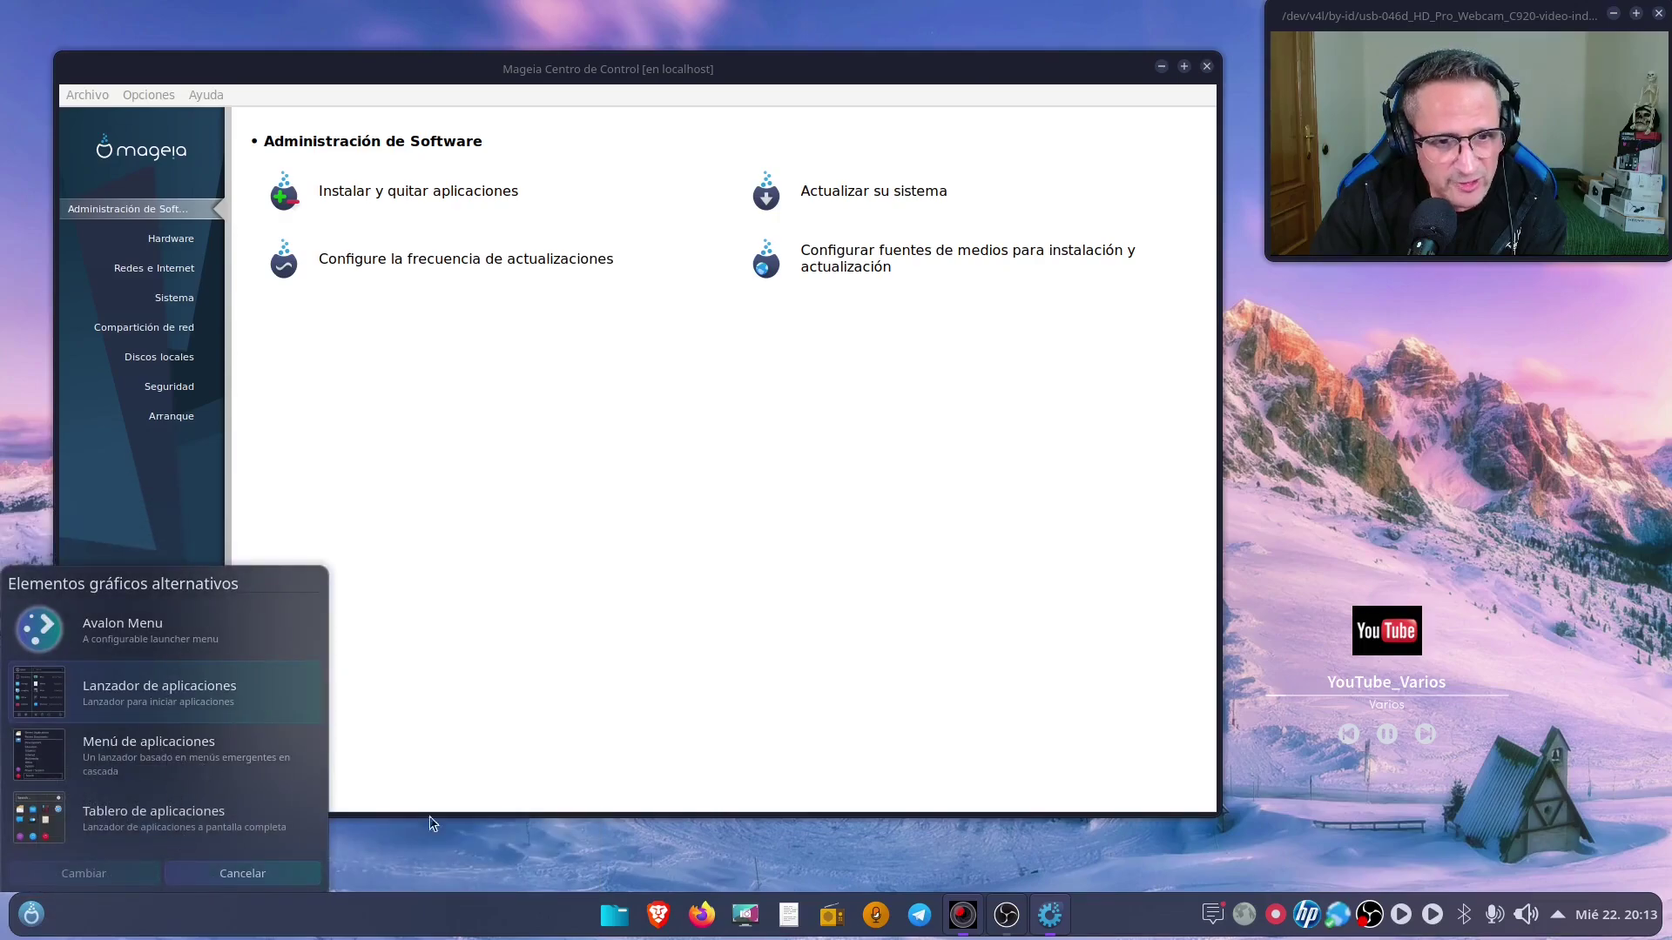
click(219, 881)
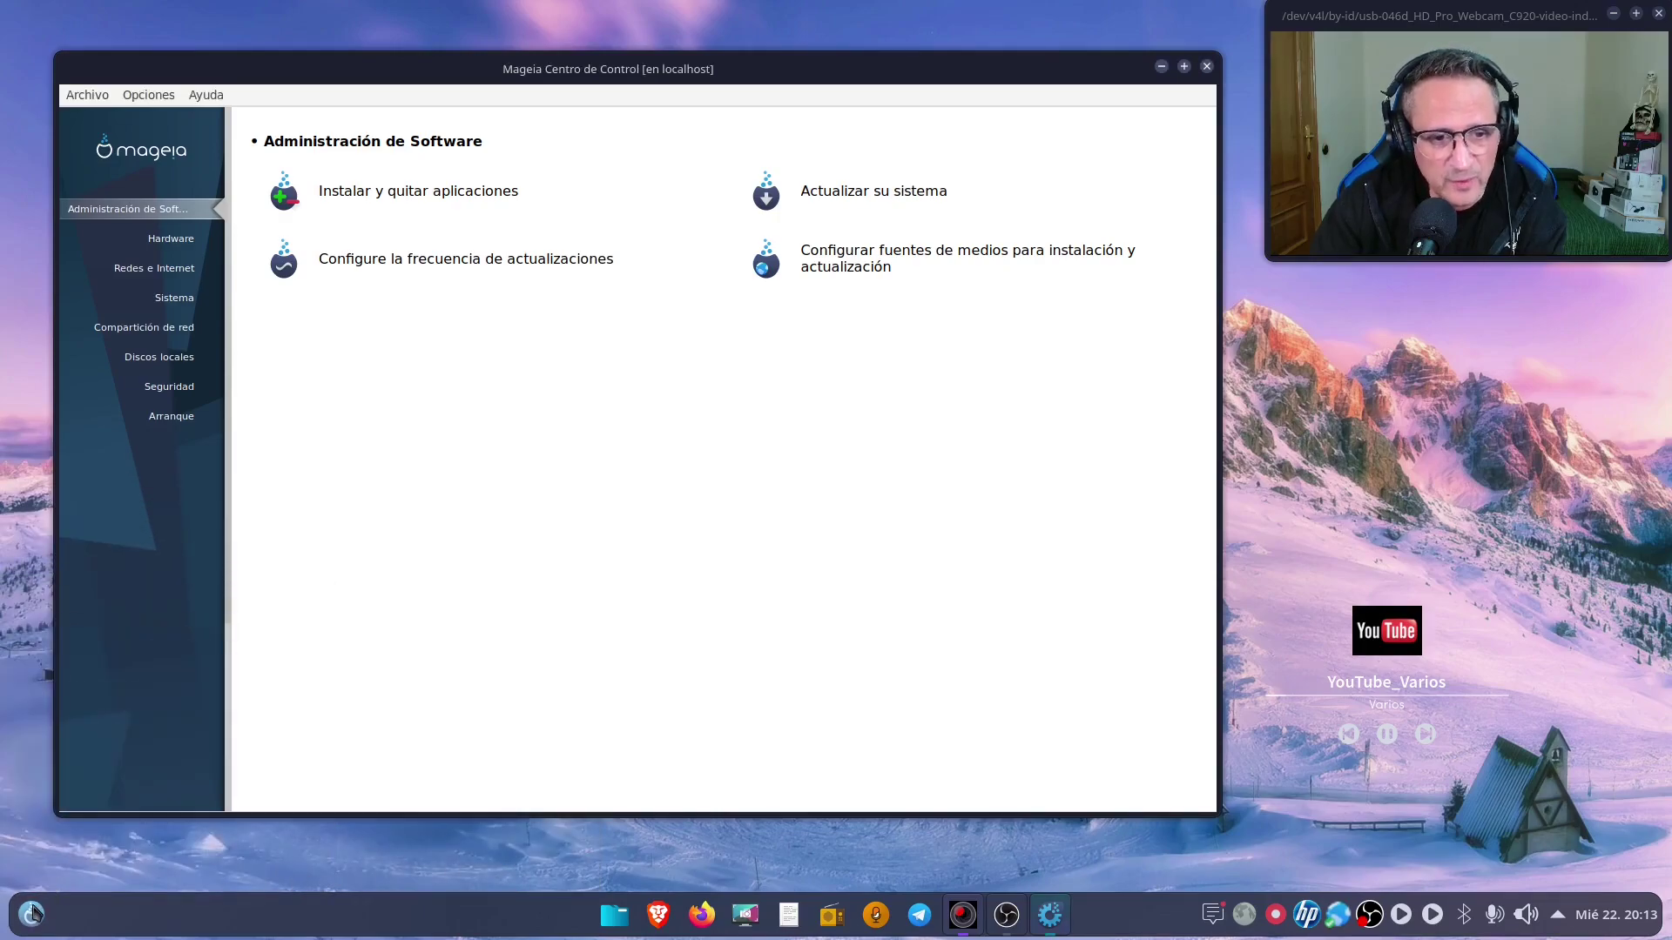
click(35, 911)
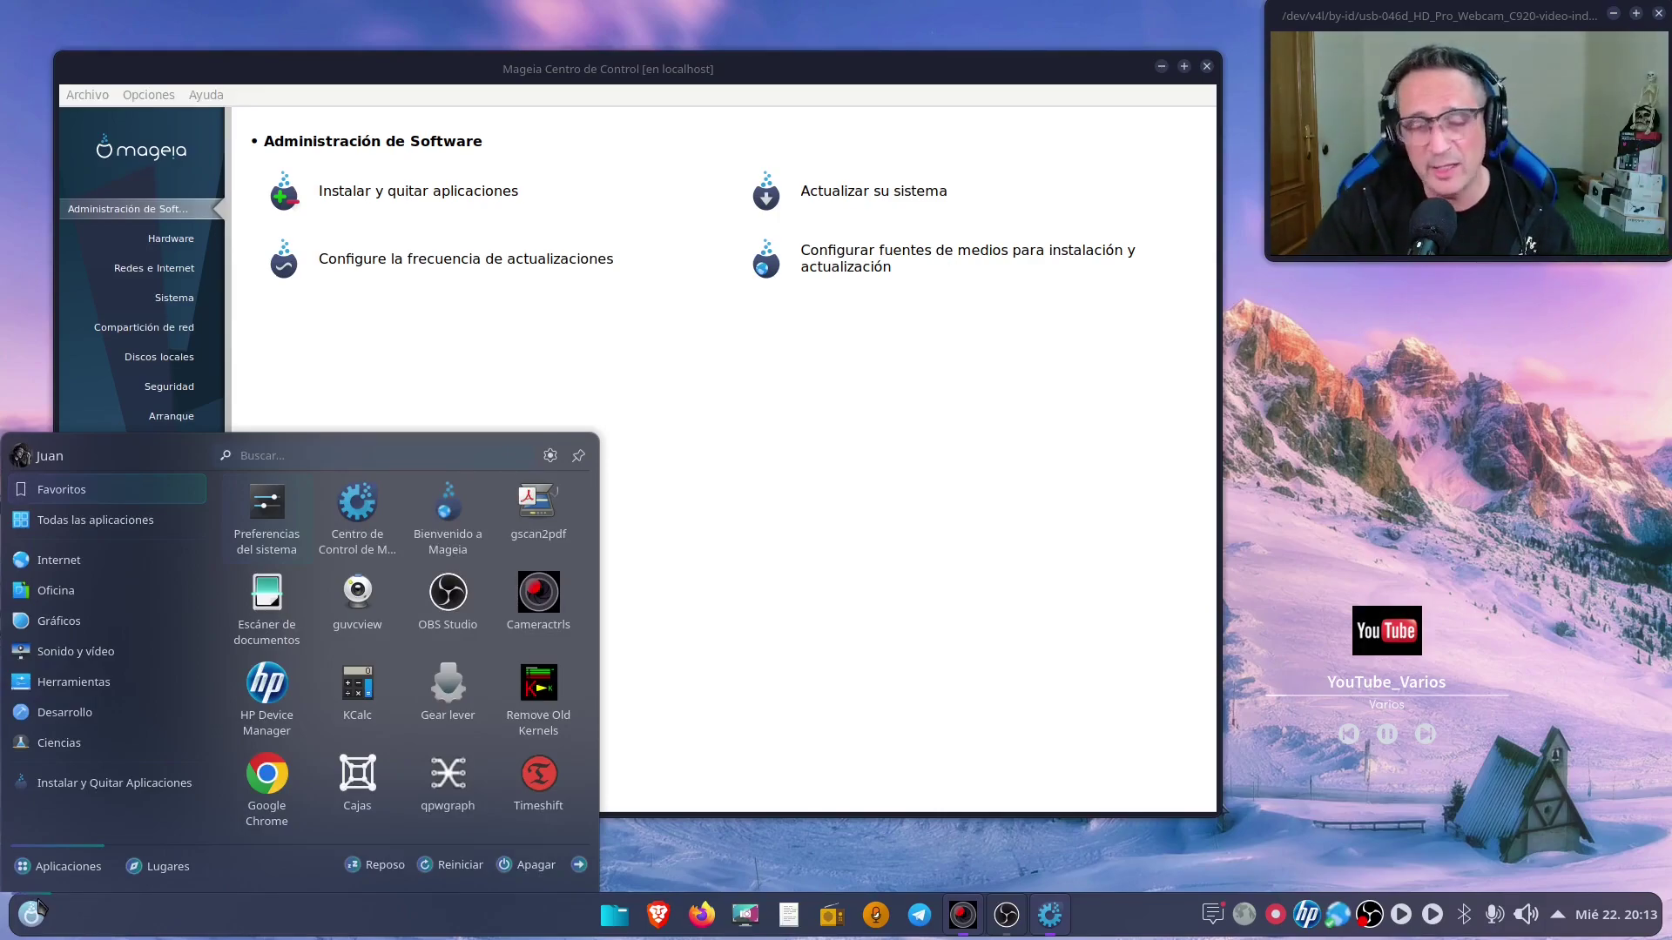
- Open the tool for installing and removing applications and search the graphical packages for "handbrake"
click(384, 191)
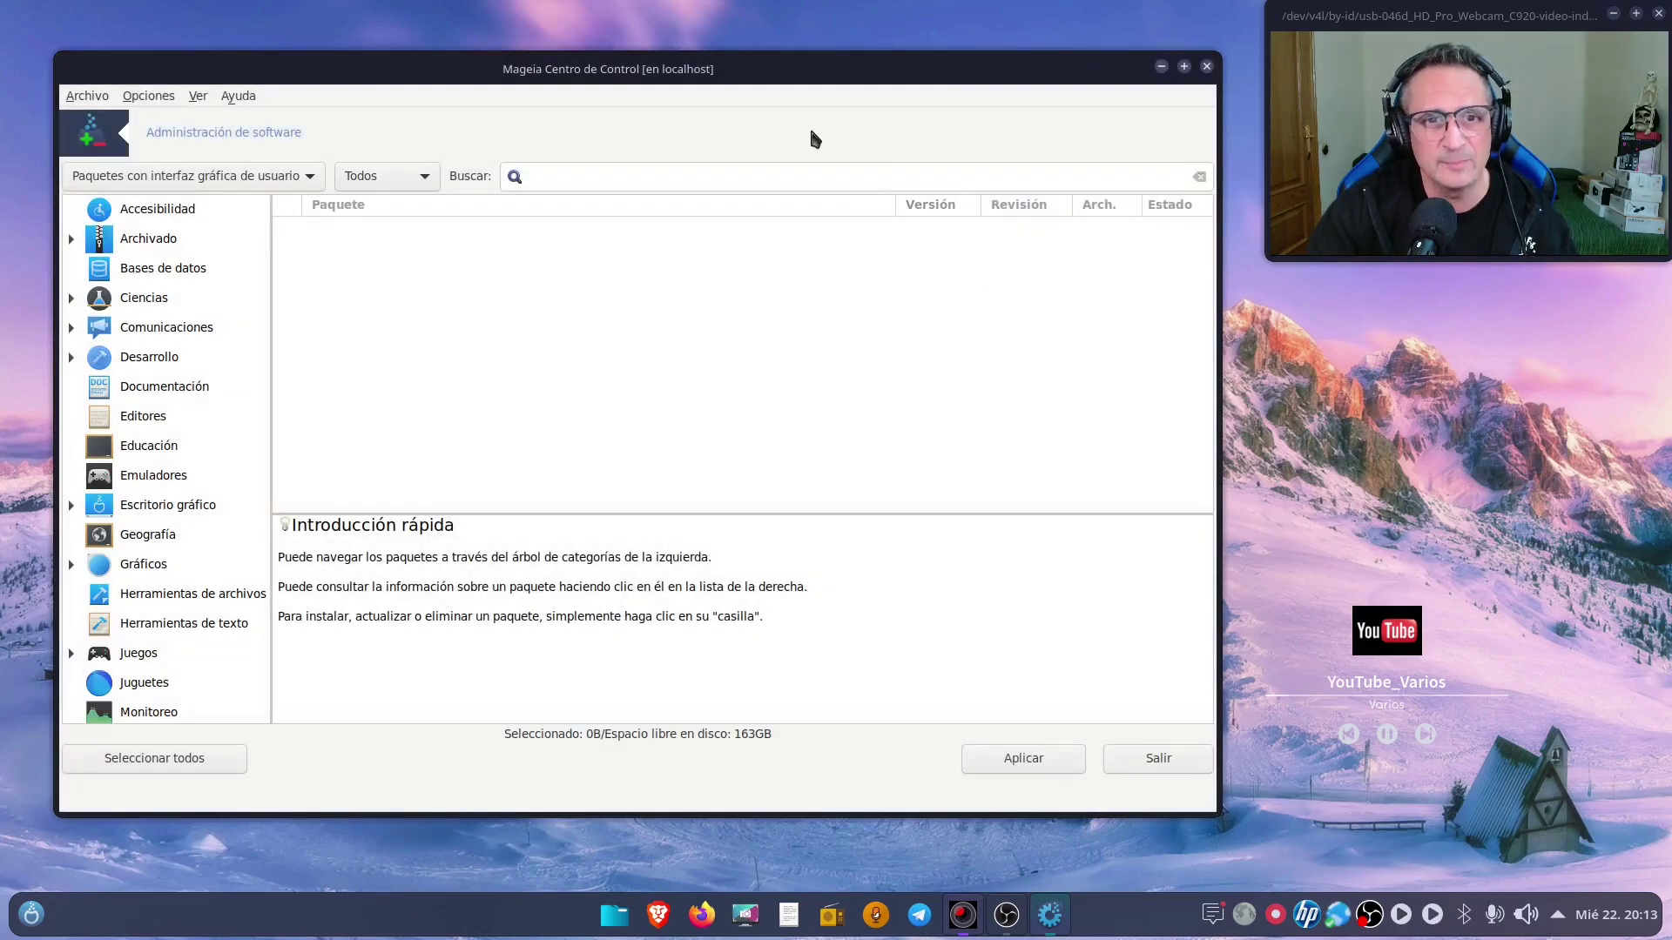
click(584, 183)
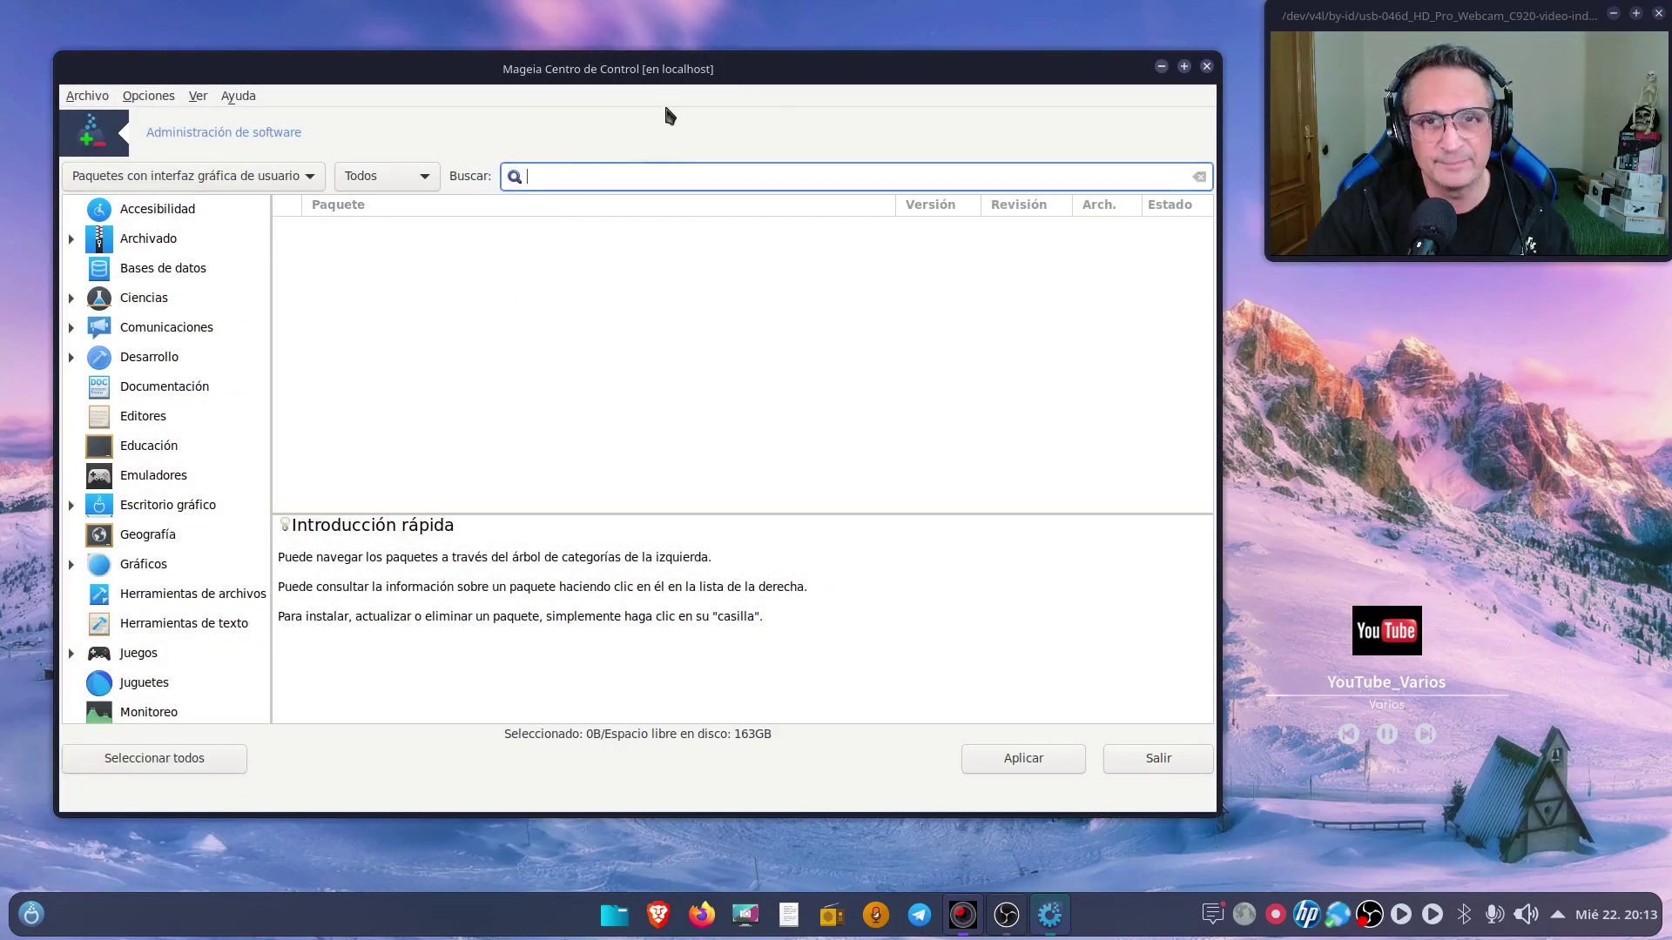
drag(668, 81, 666, 79)
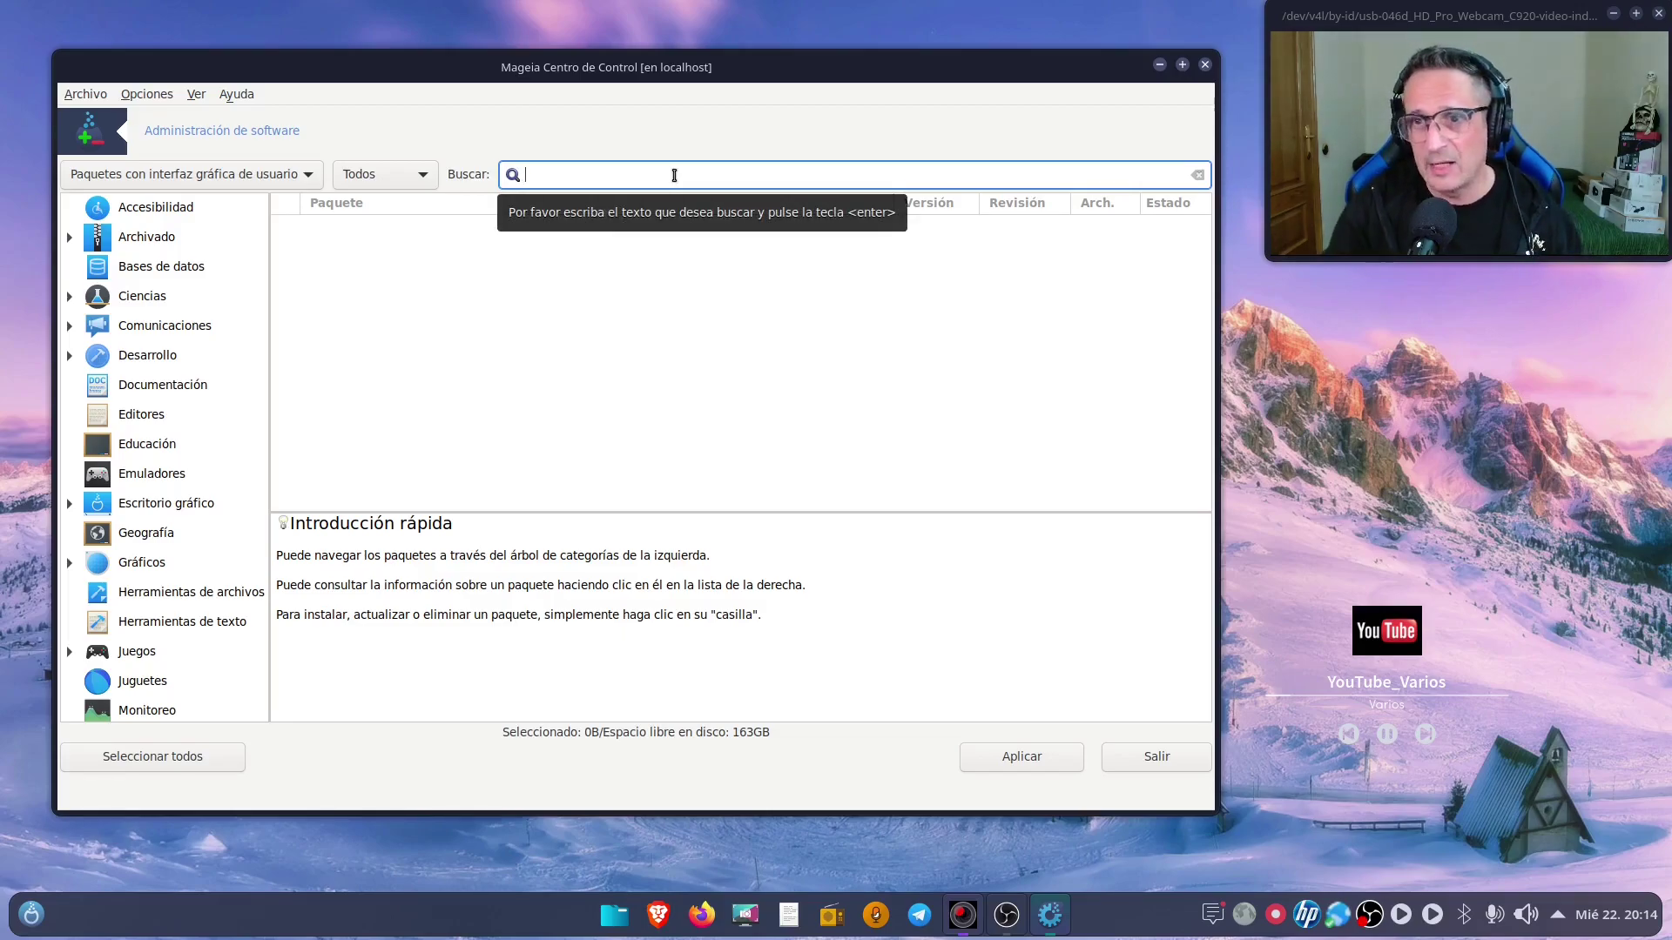
text(handb)
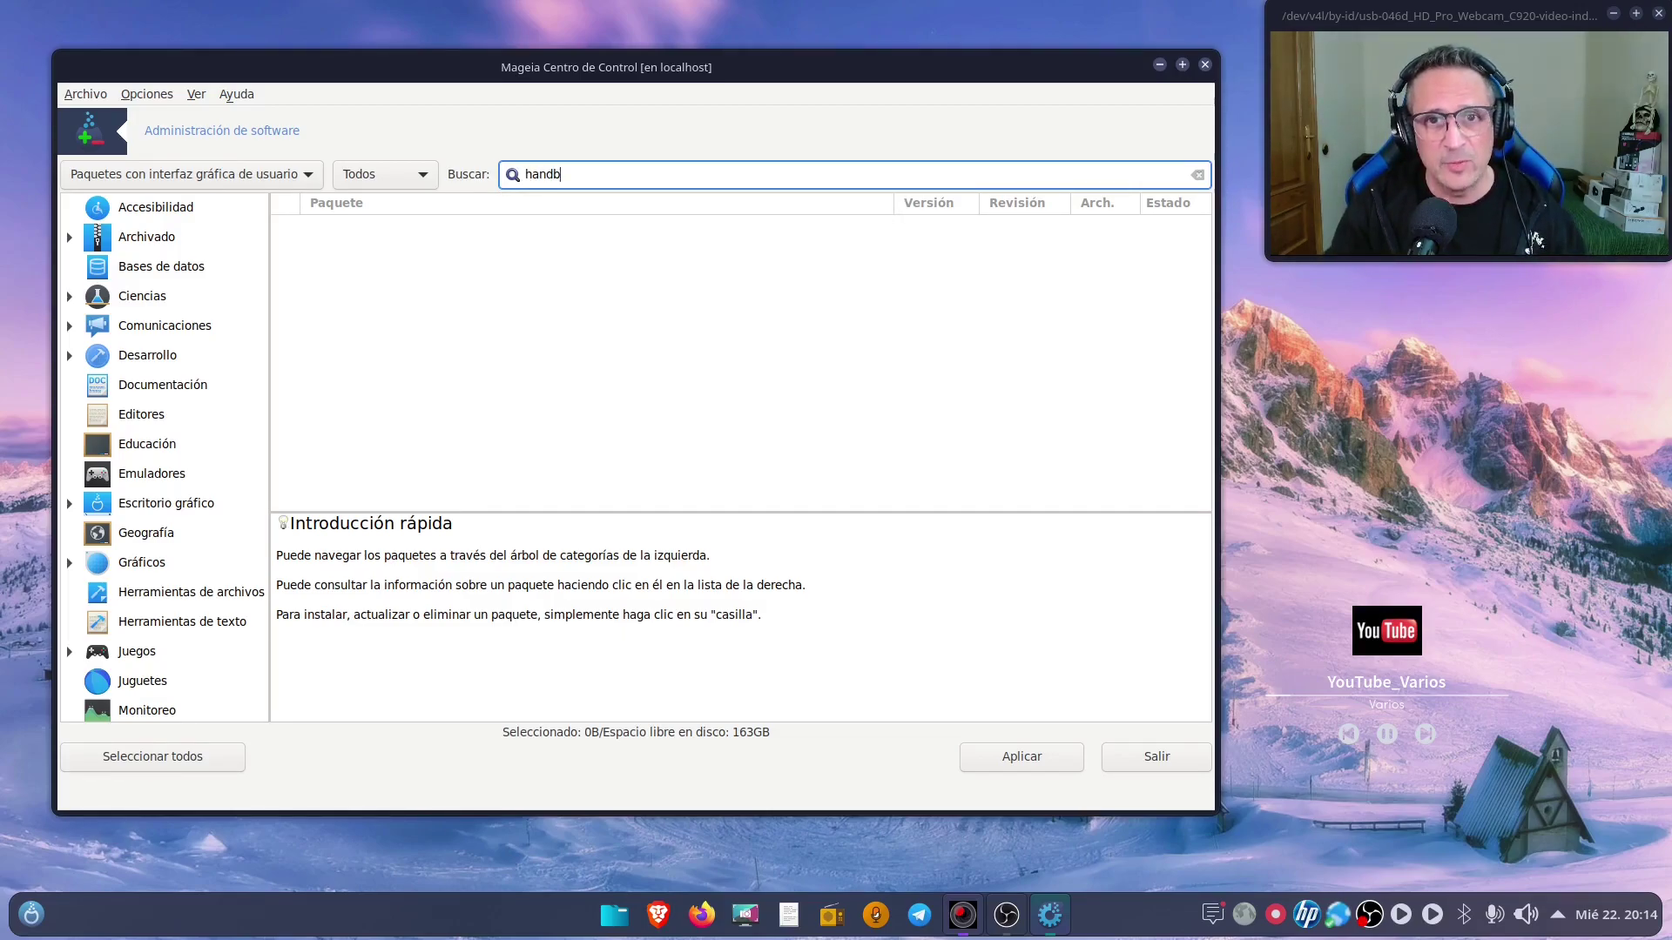
text(rake)
key(Return)
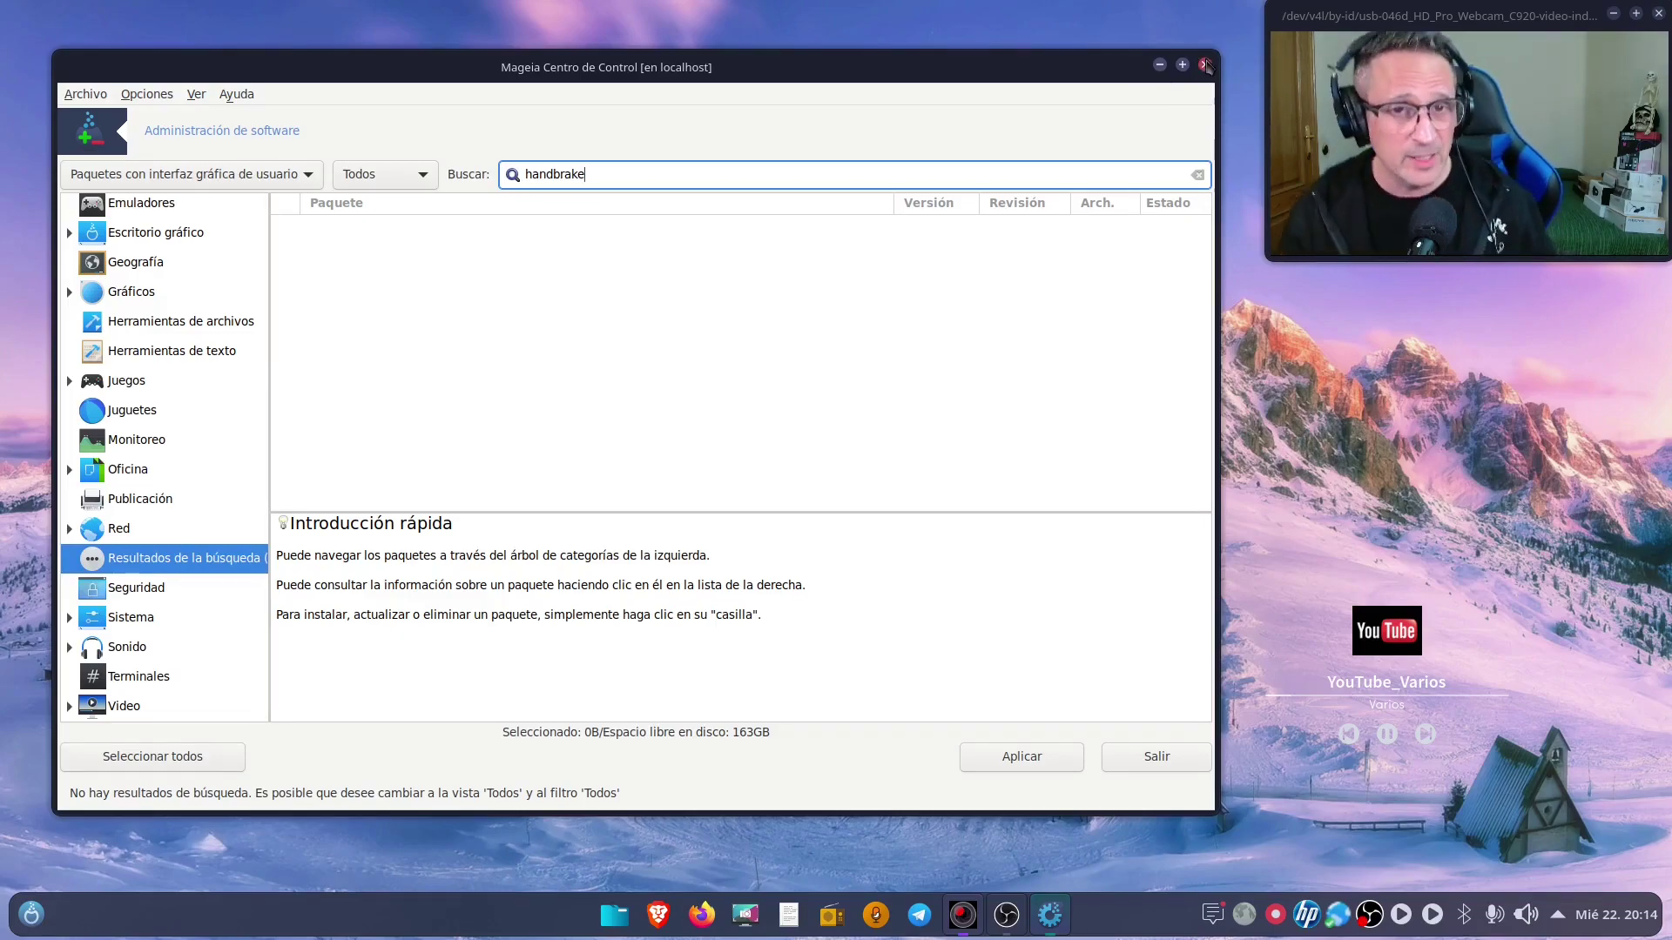
- Replace the package search term with "audacious" and run the search
key(BackSpace)
key(BackSpace)
key(BackSpace)
key(BackSpace)
key(BackSpace)
key(BackSpace)
key(BackSpace)
key(BackSpace)
key(BackSpace)
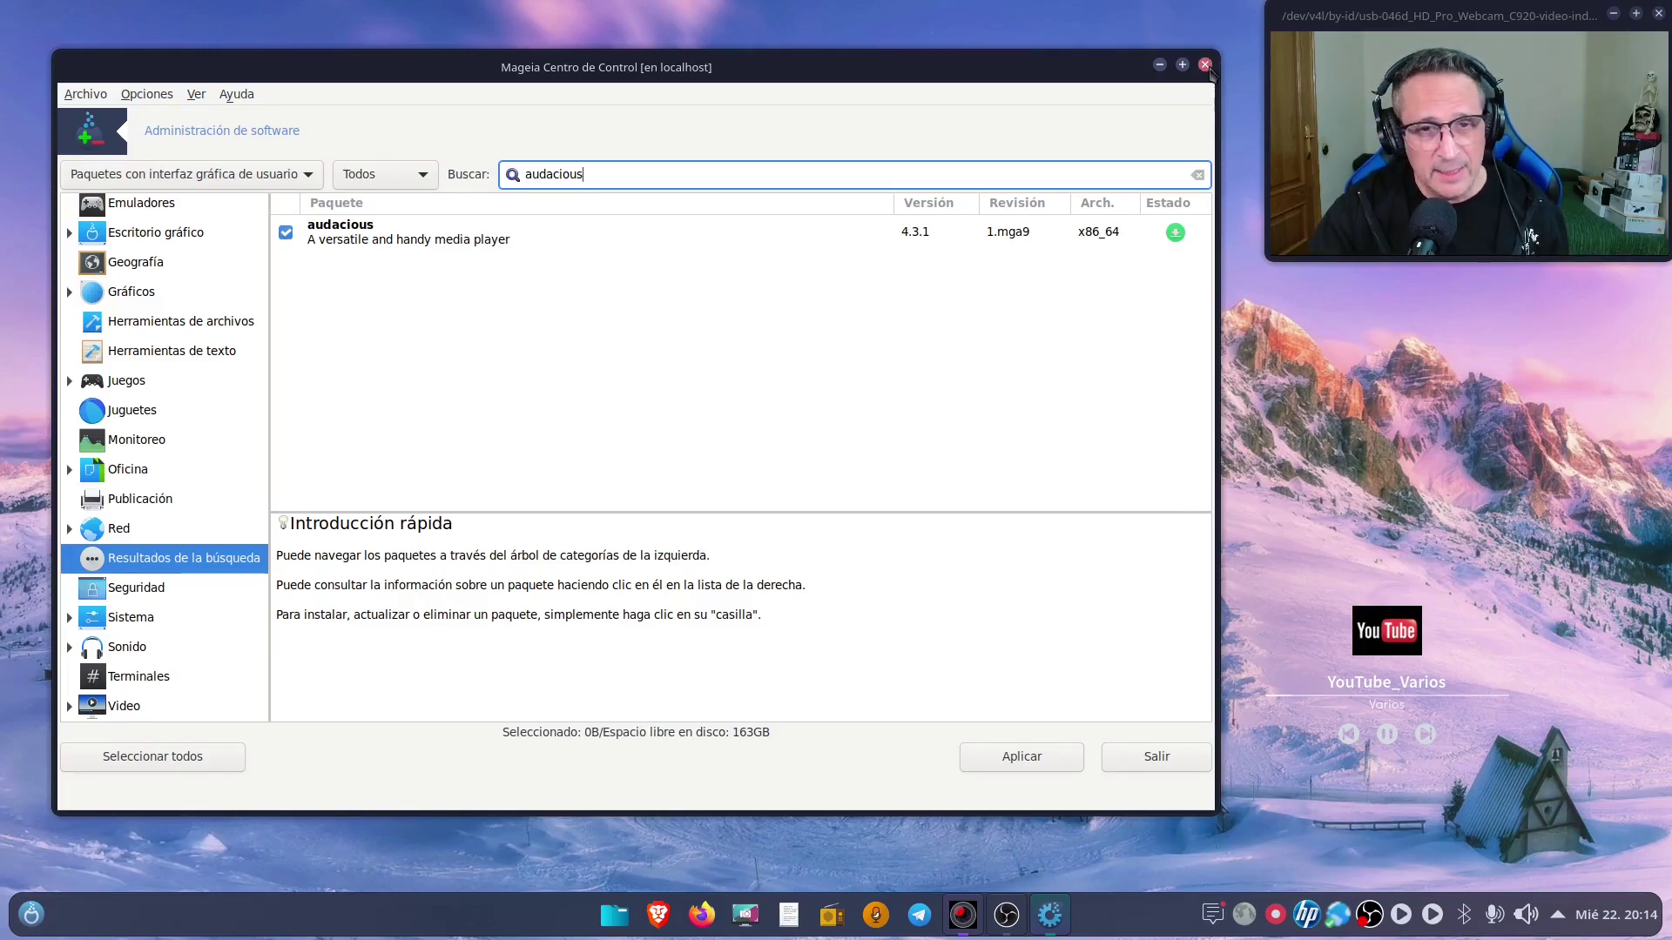
- Shift the Control Center window slightly on the desktop, select the search term and exit the software manager
drag(902, 72, 919, 77)
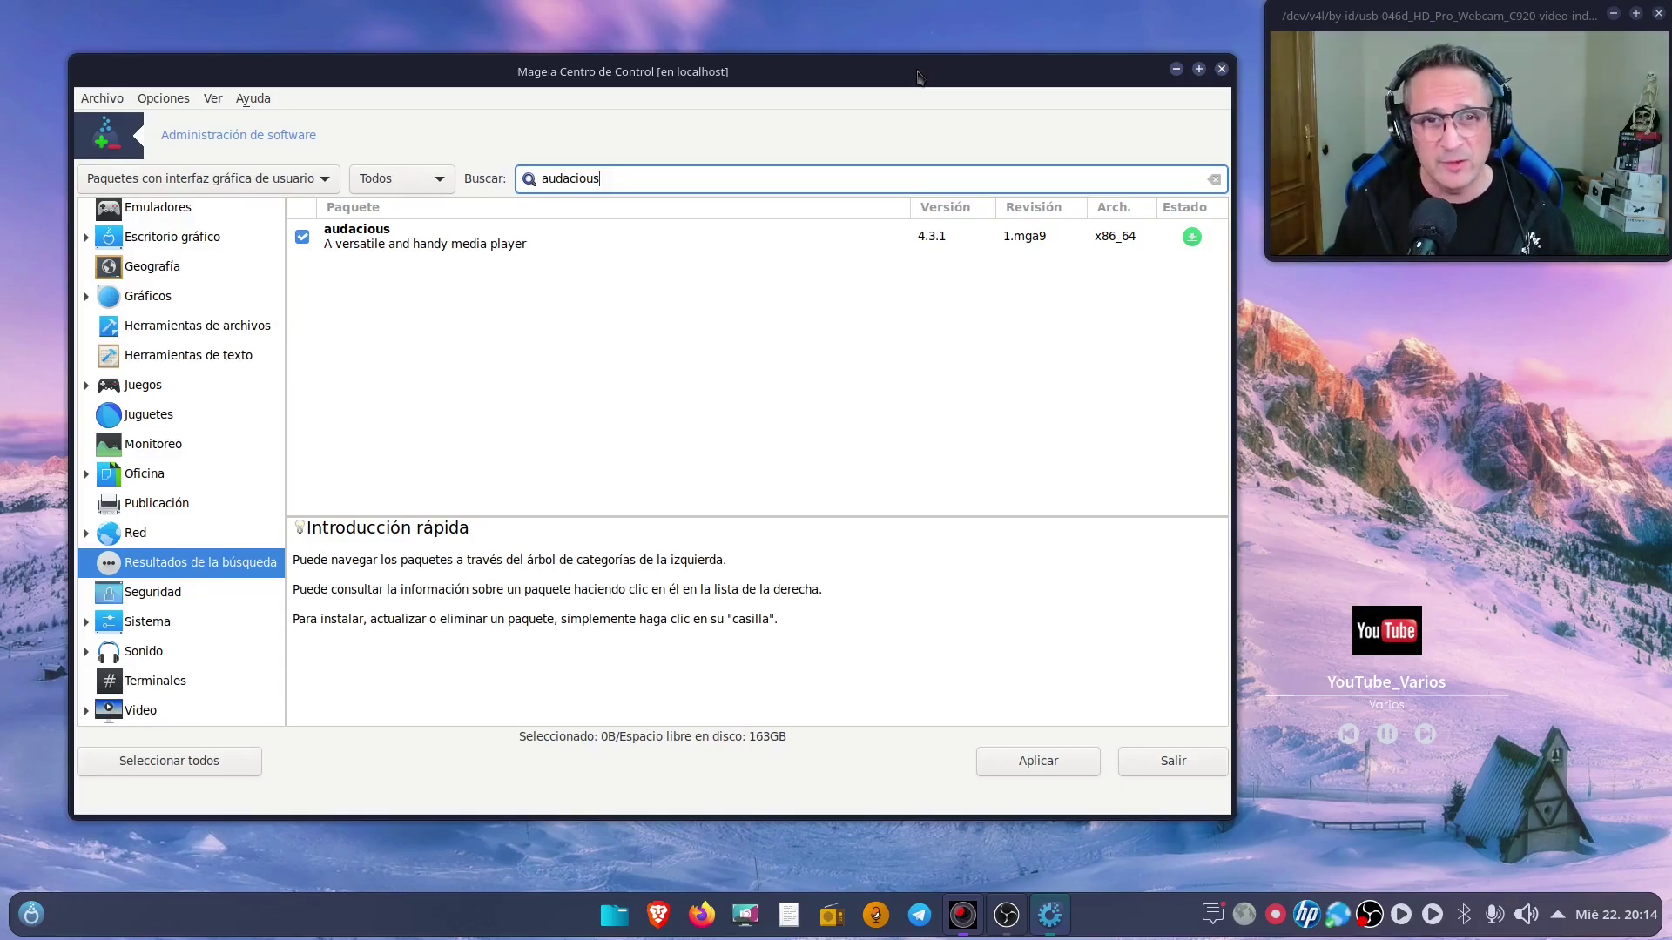
drag(958, 75, 933, 64)
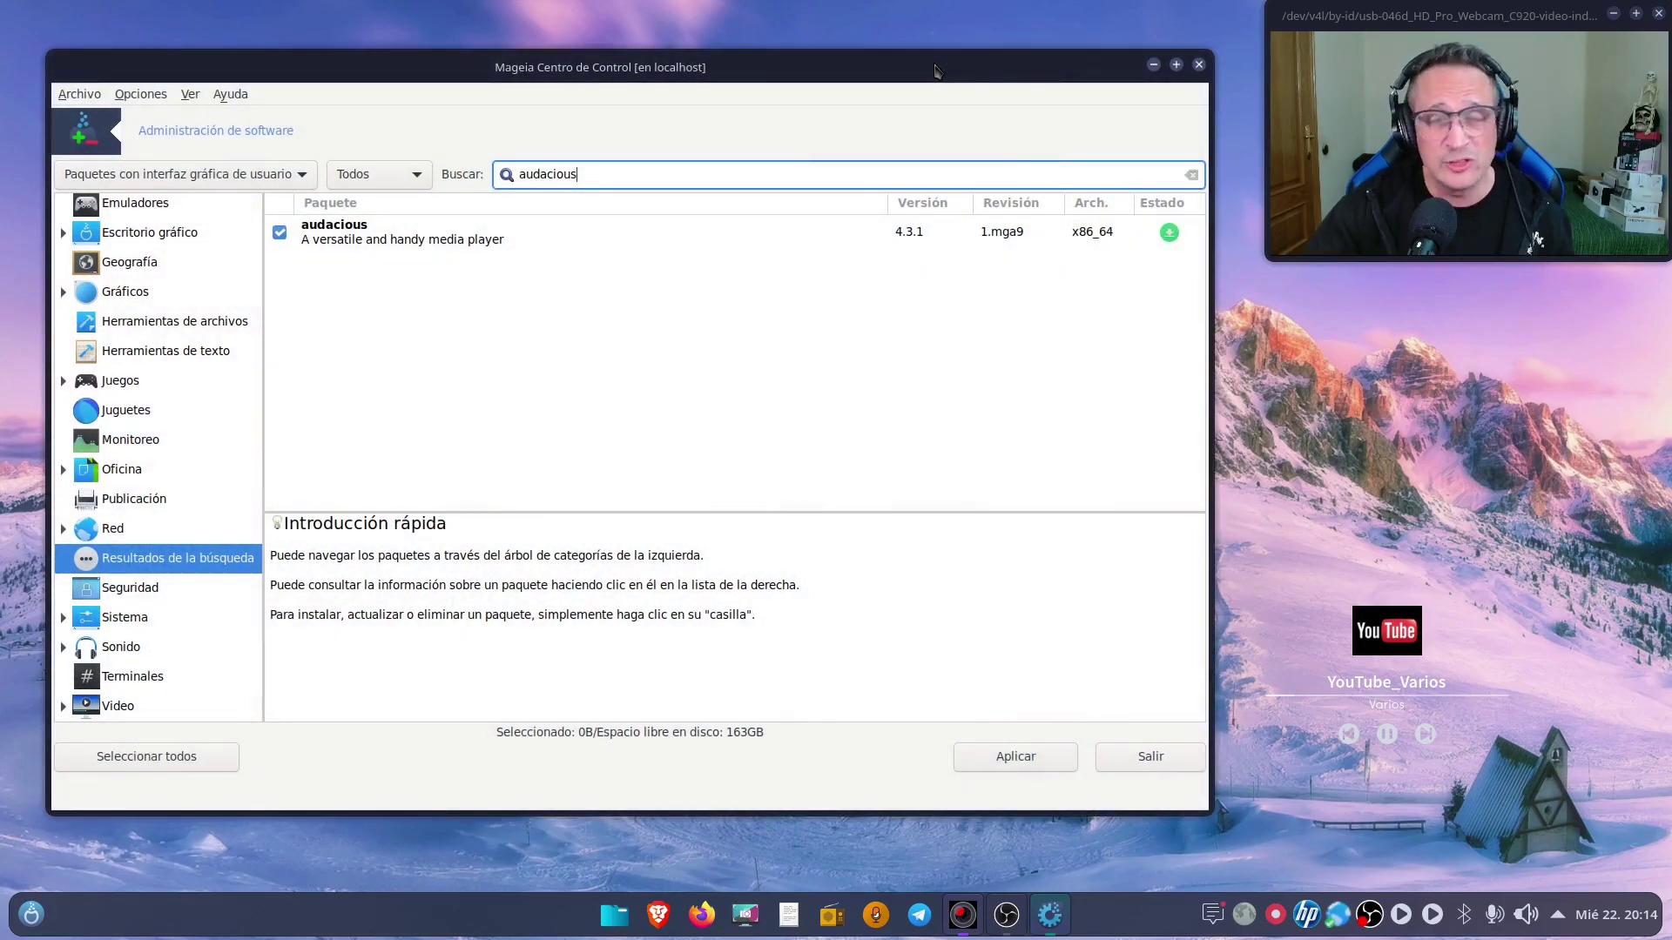
drag(814, 67, 828, 63)
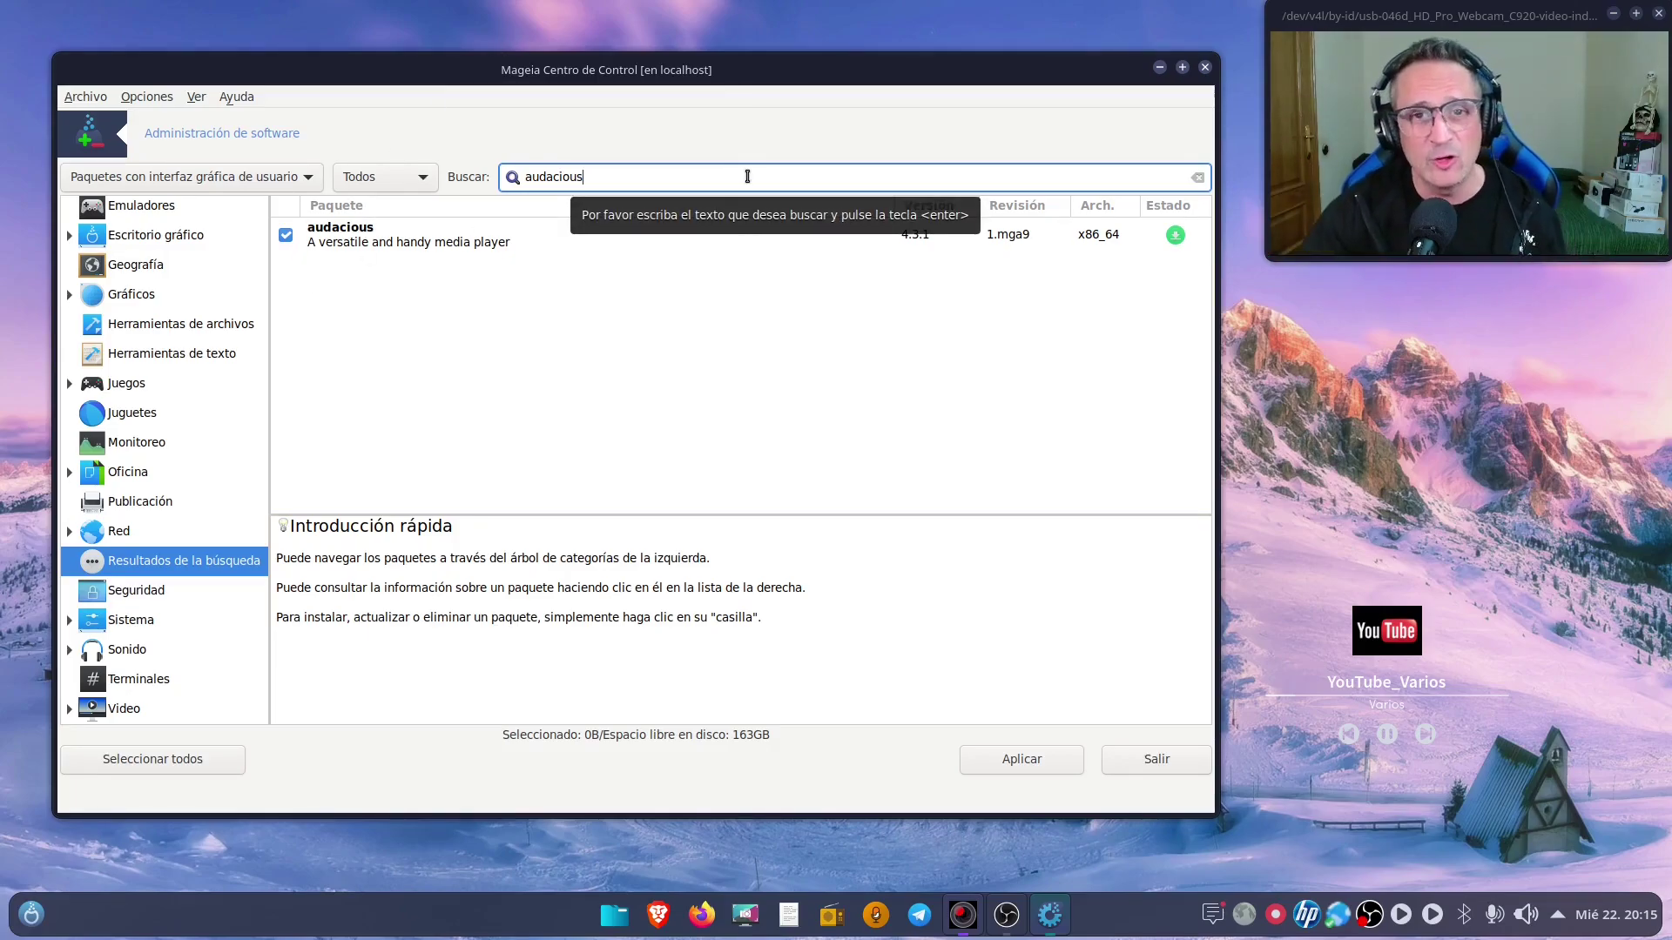
double_click(619, 177)
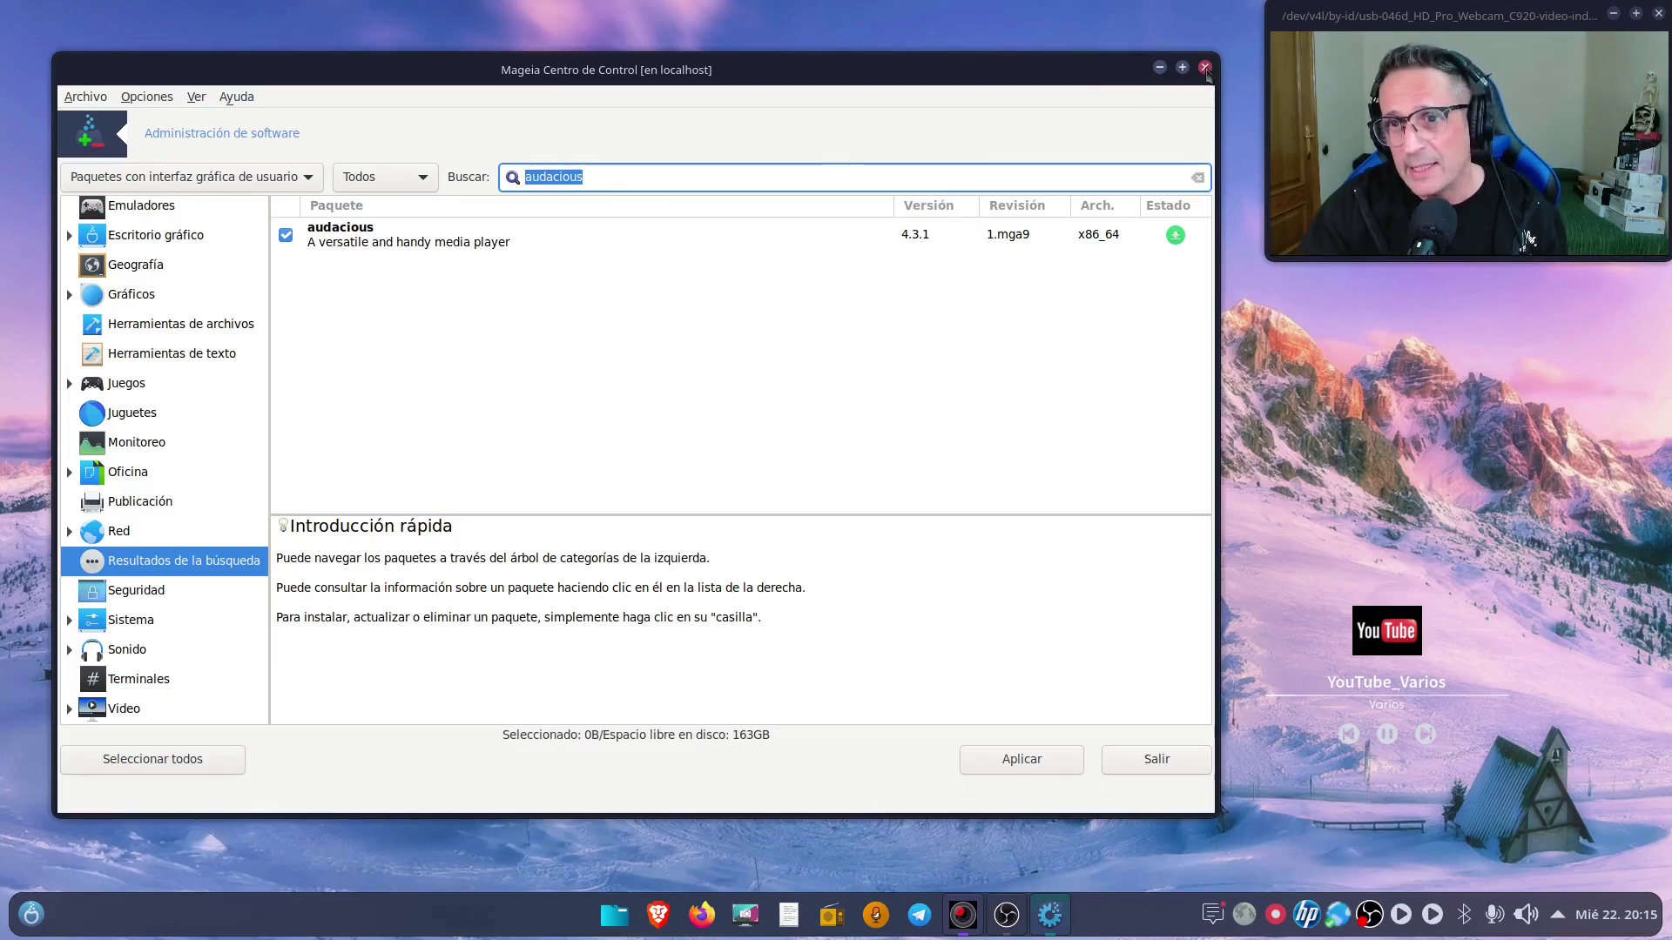
click(1157, 759)
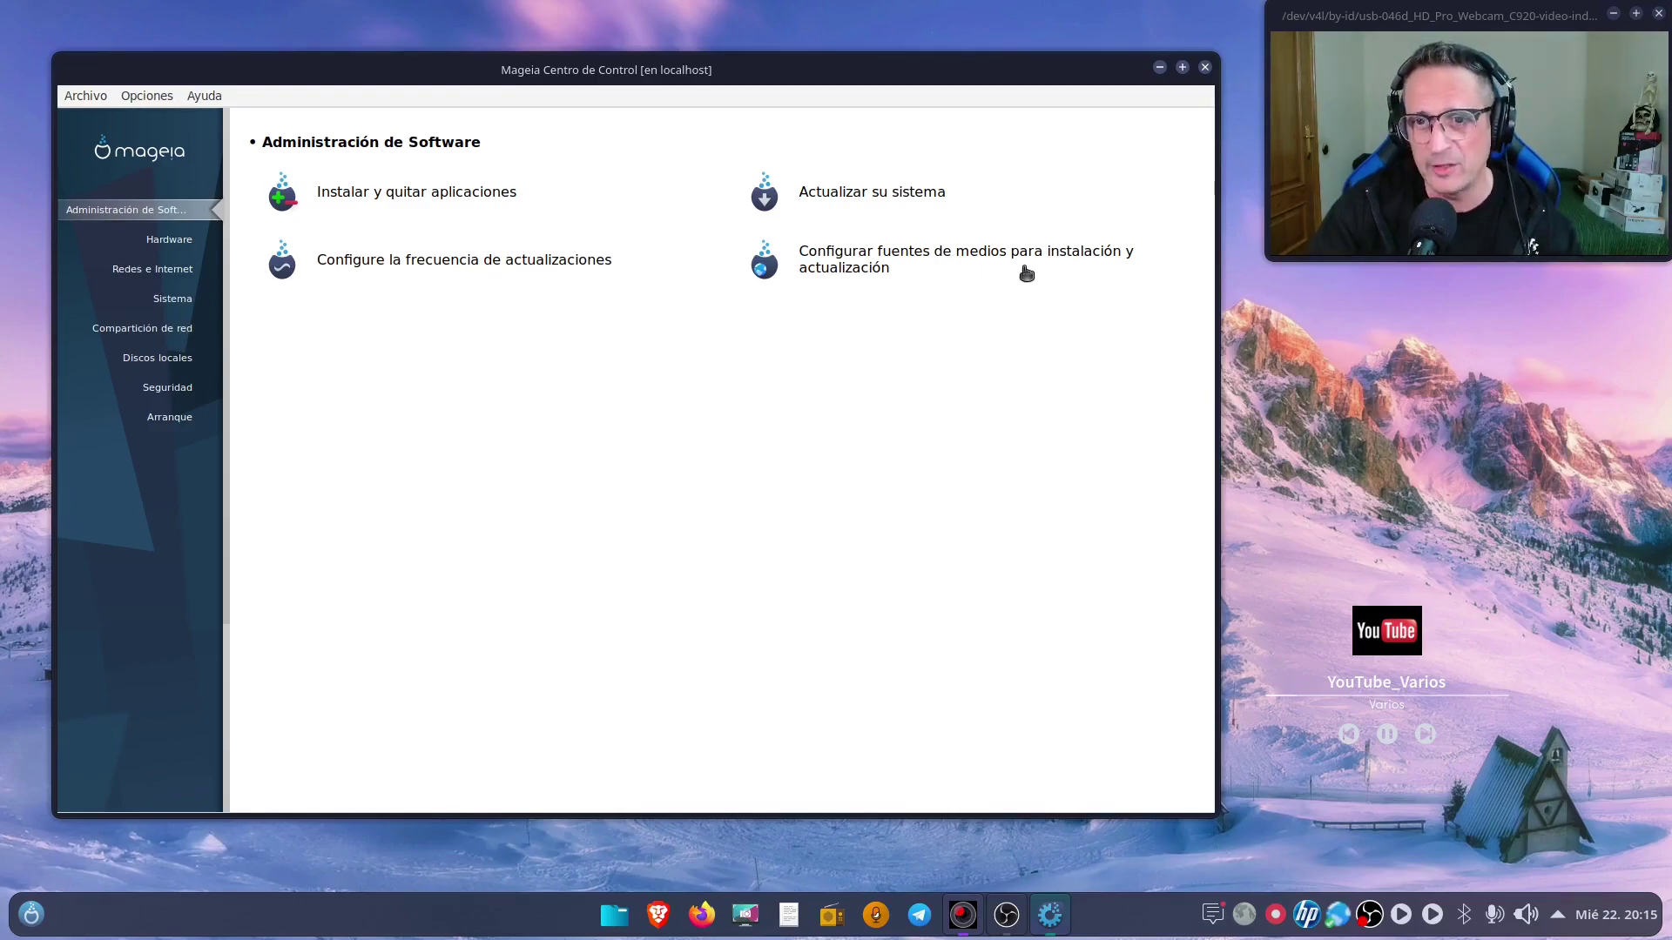
- Open the media sources for installation and update, examine which repositories are enabled from Core Release to google-chrome, and close the list
click(952, 266)
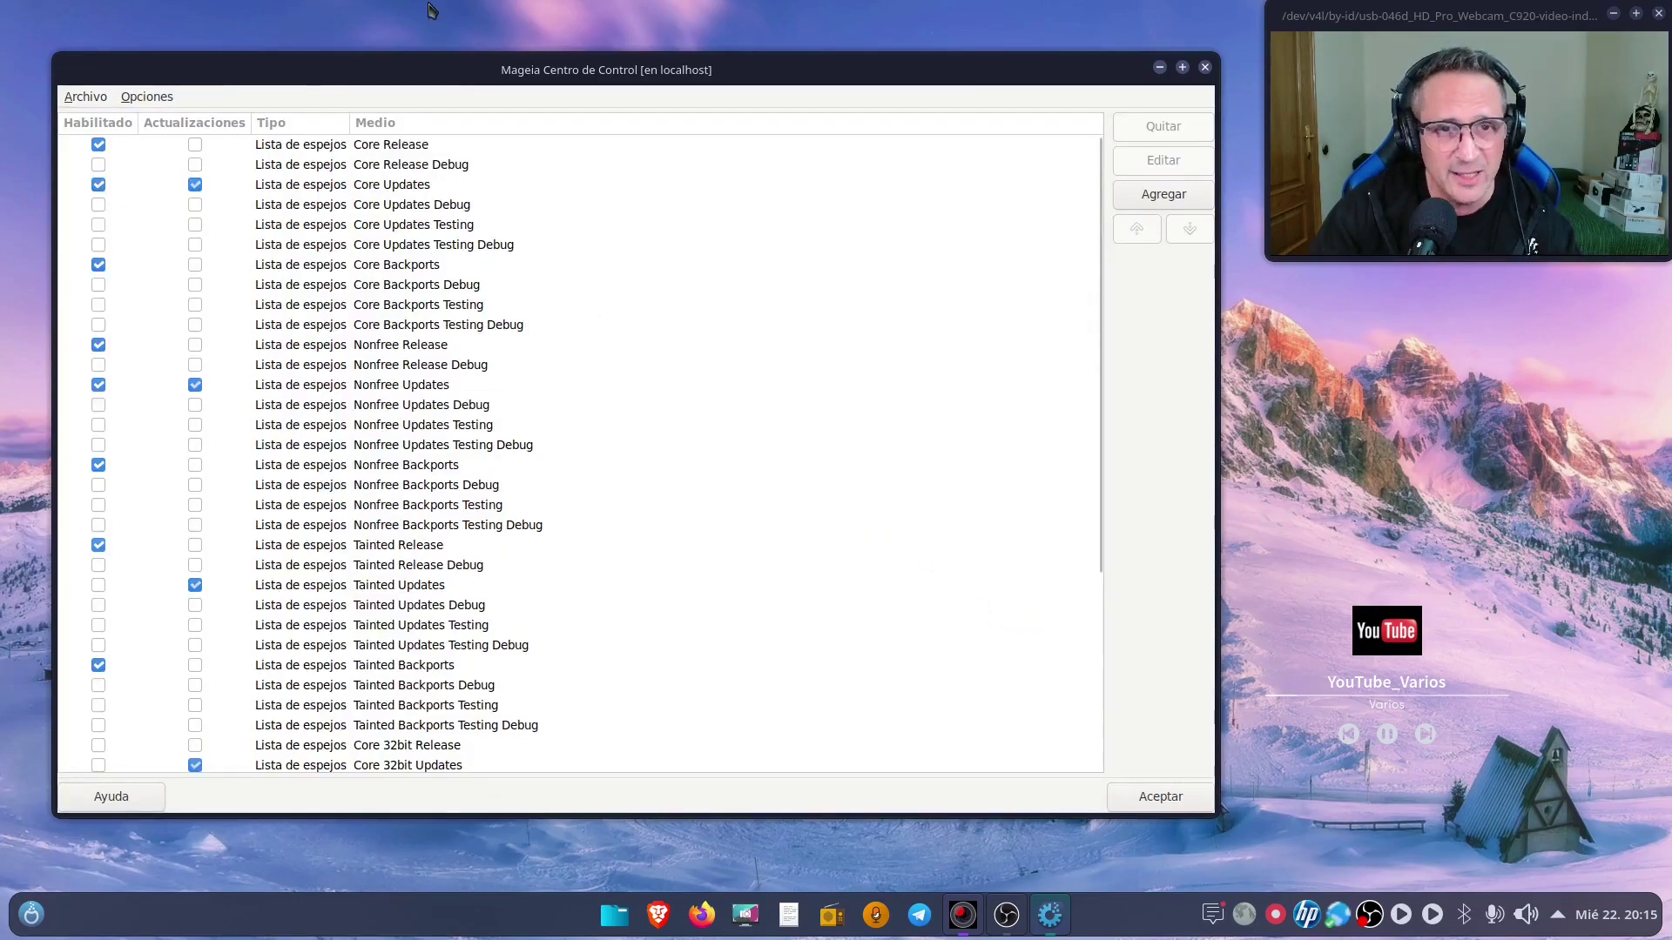
drag(487, 79, 486, 70)
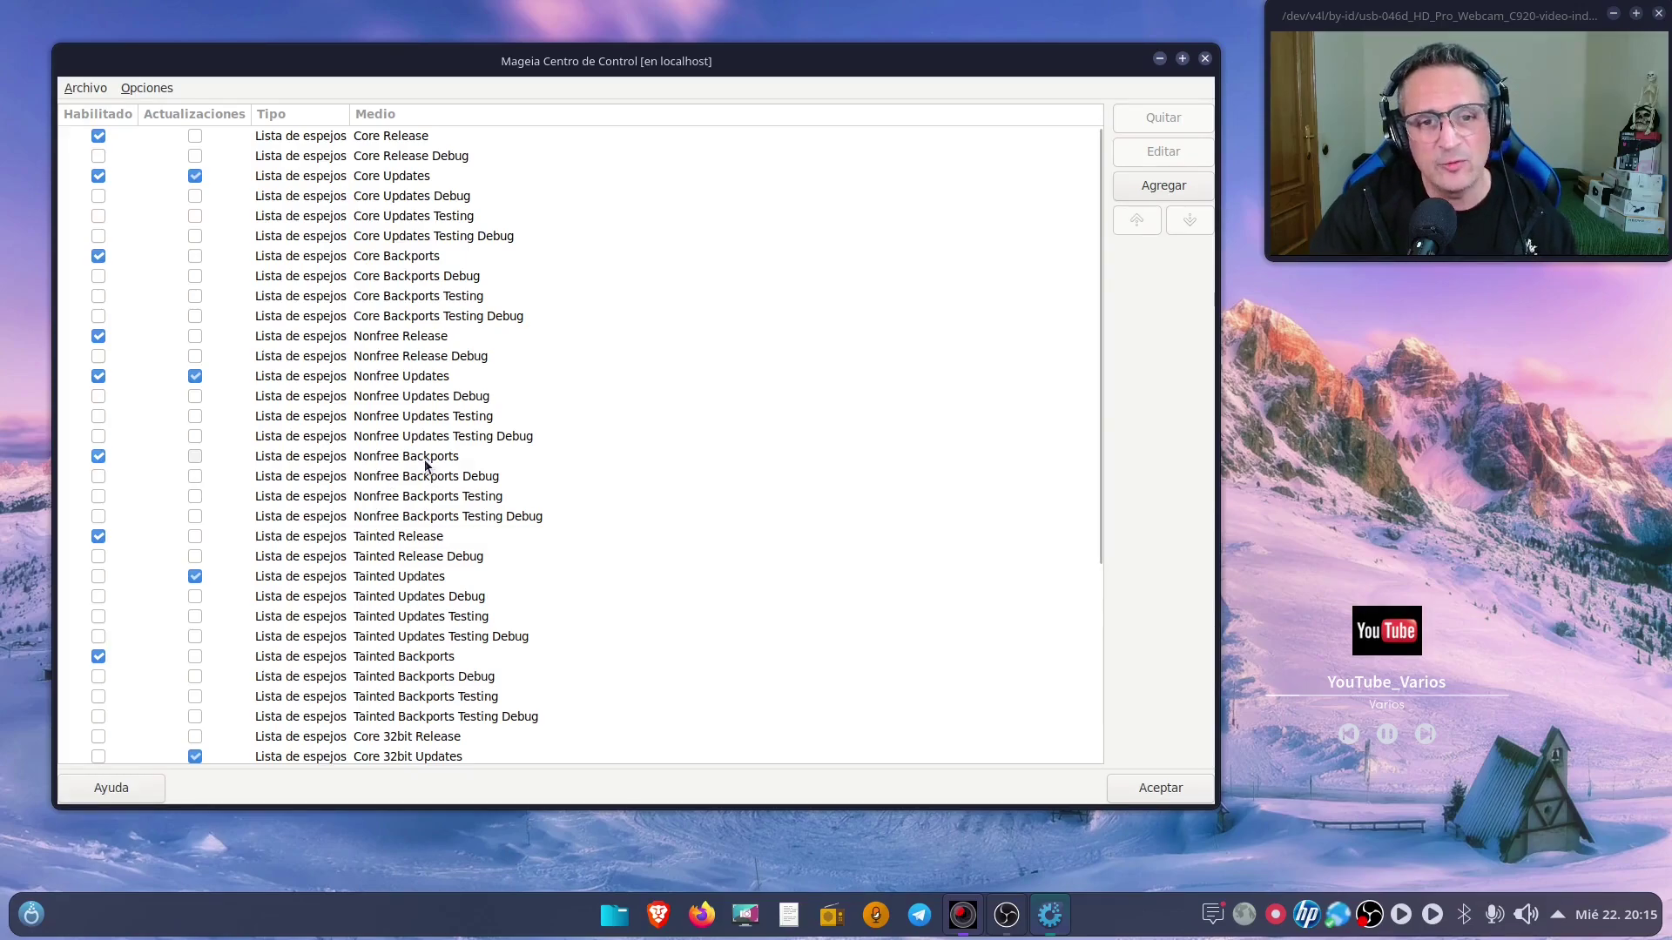
scroll(419, 479, down, 1)
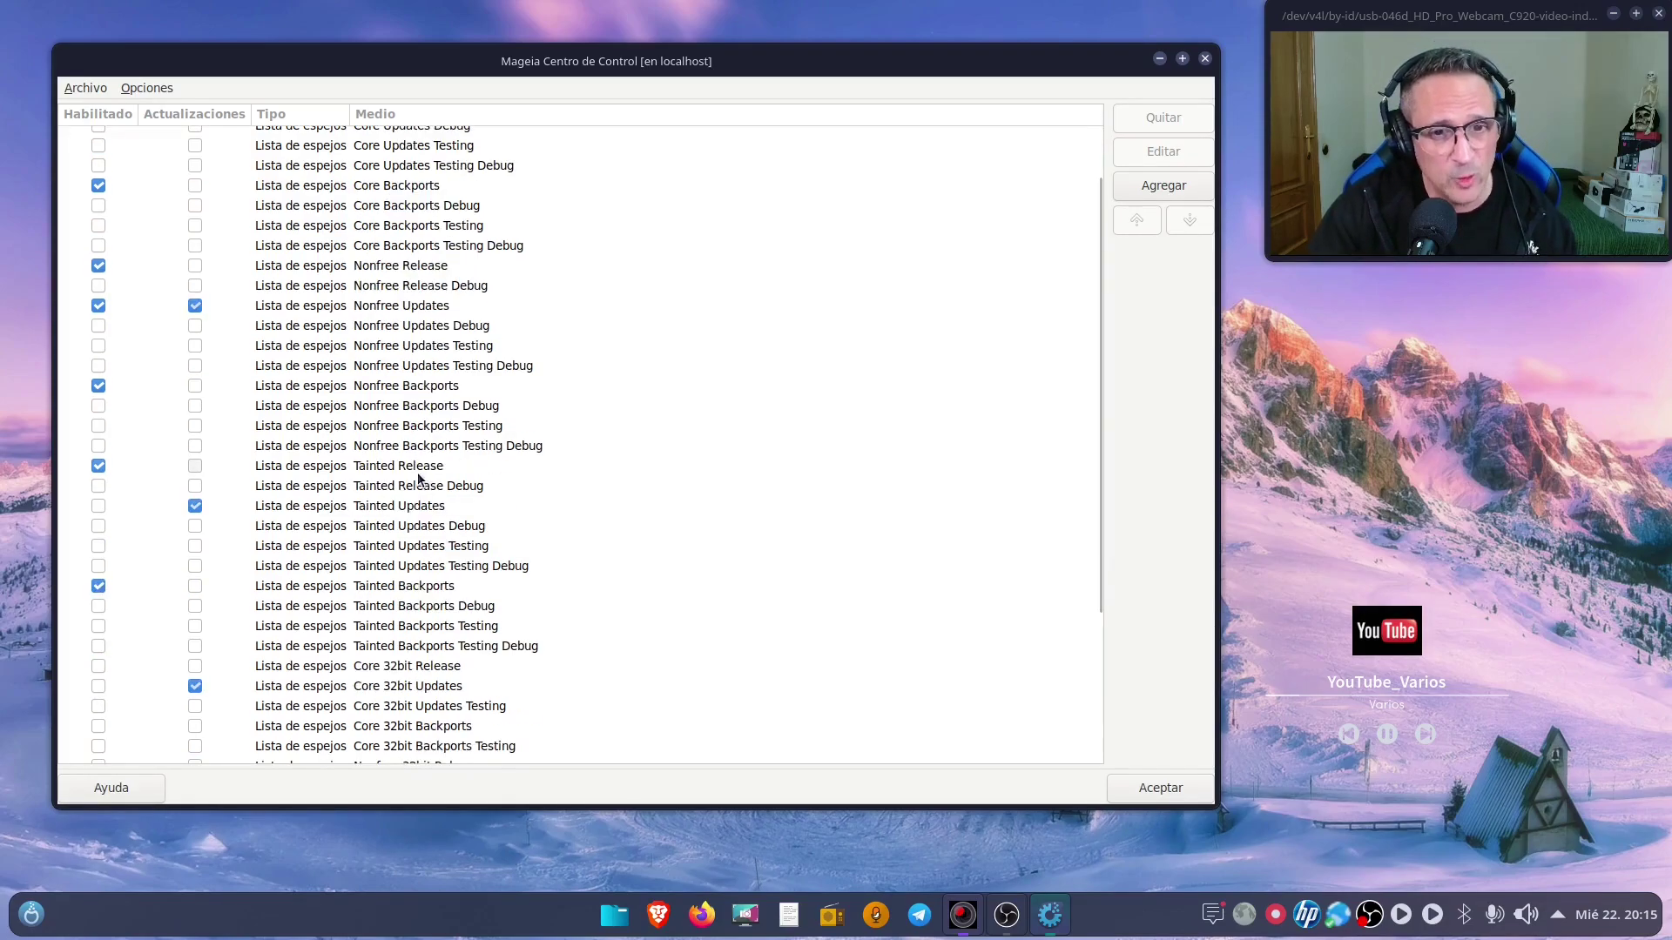
scroll(396, 533, down, 2)
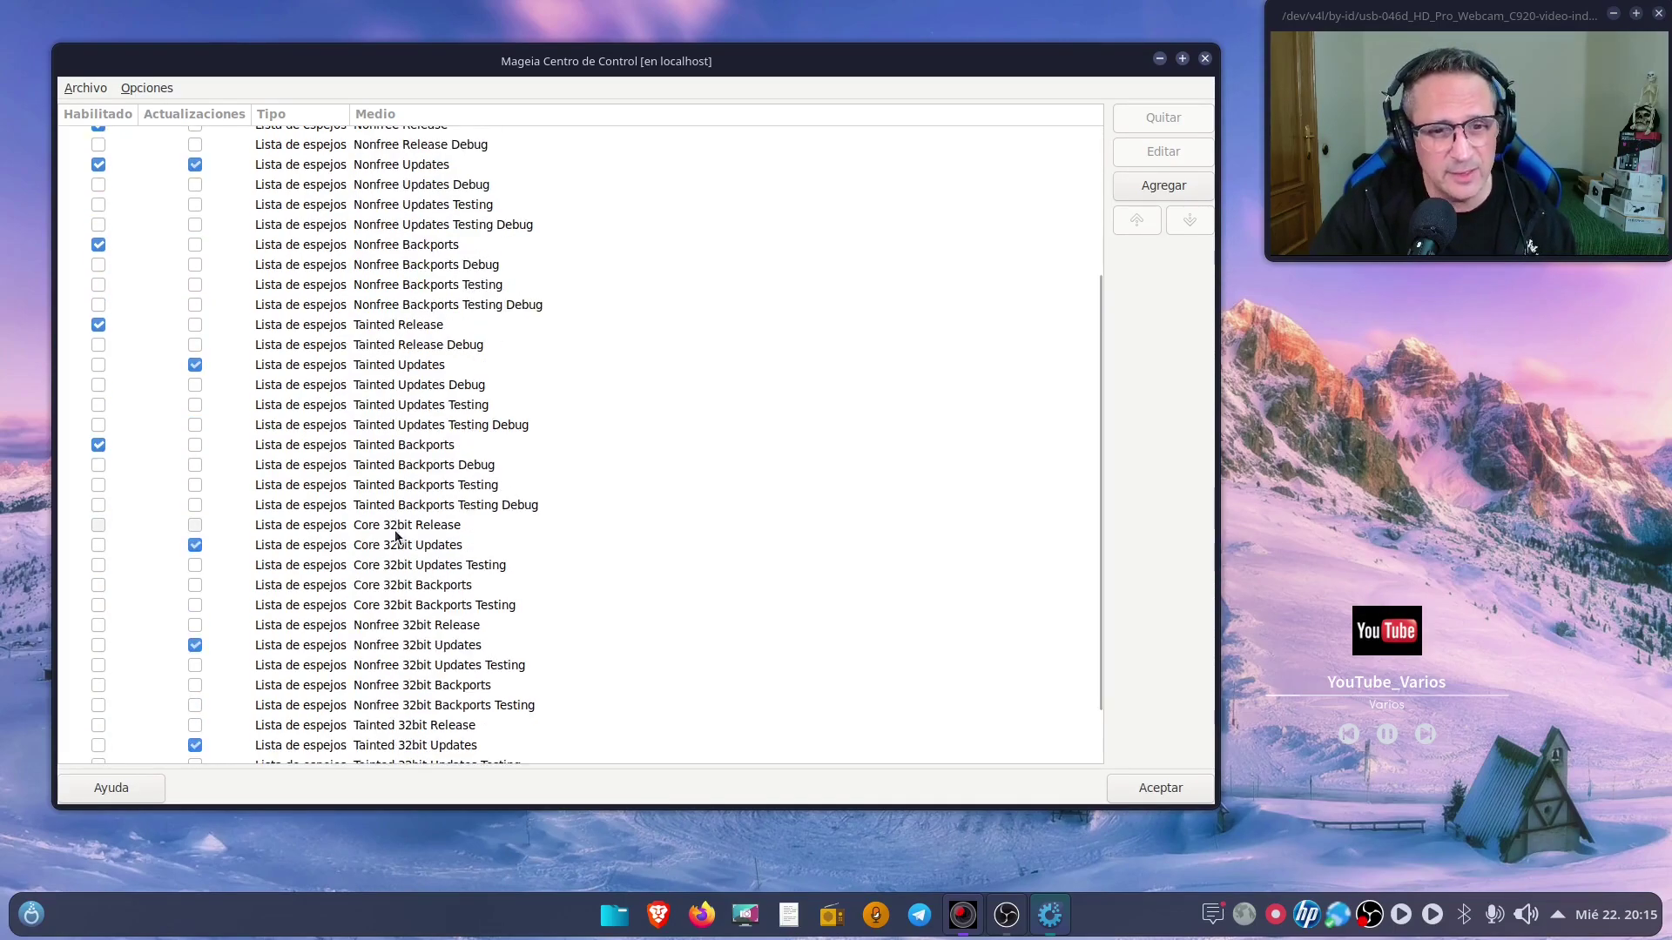
scroll(389, 538, down, 1)
scroll(394, 543, up, 1)
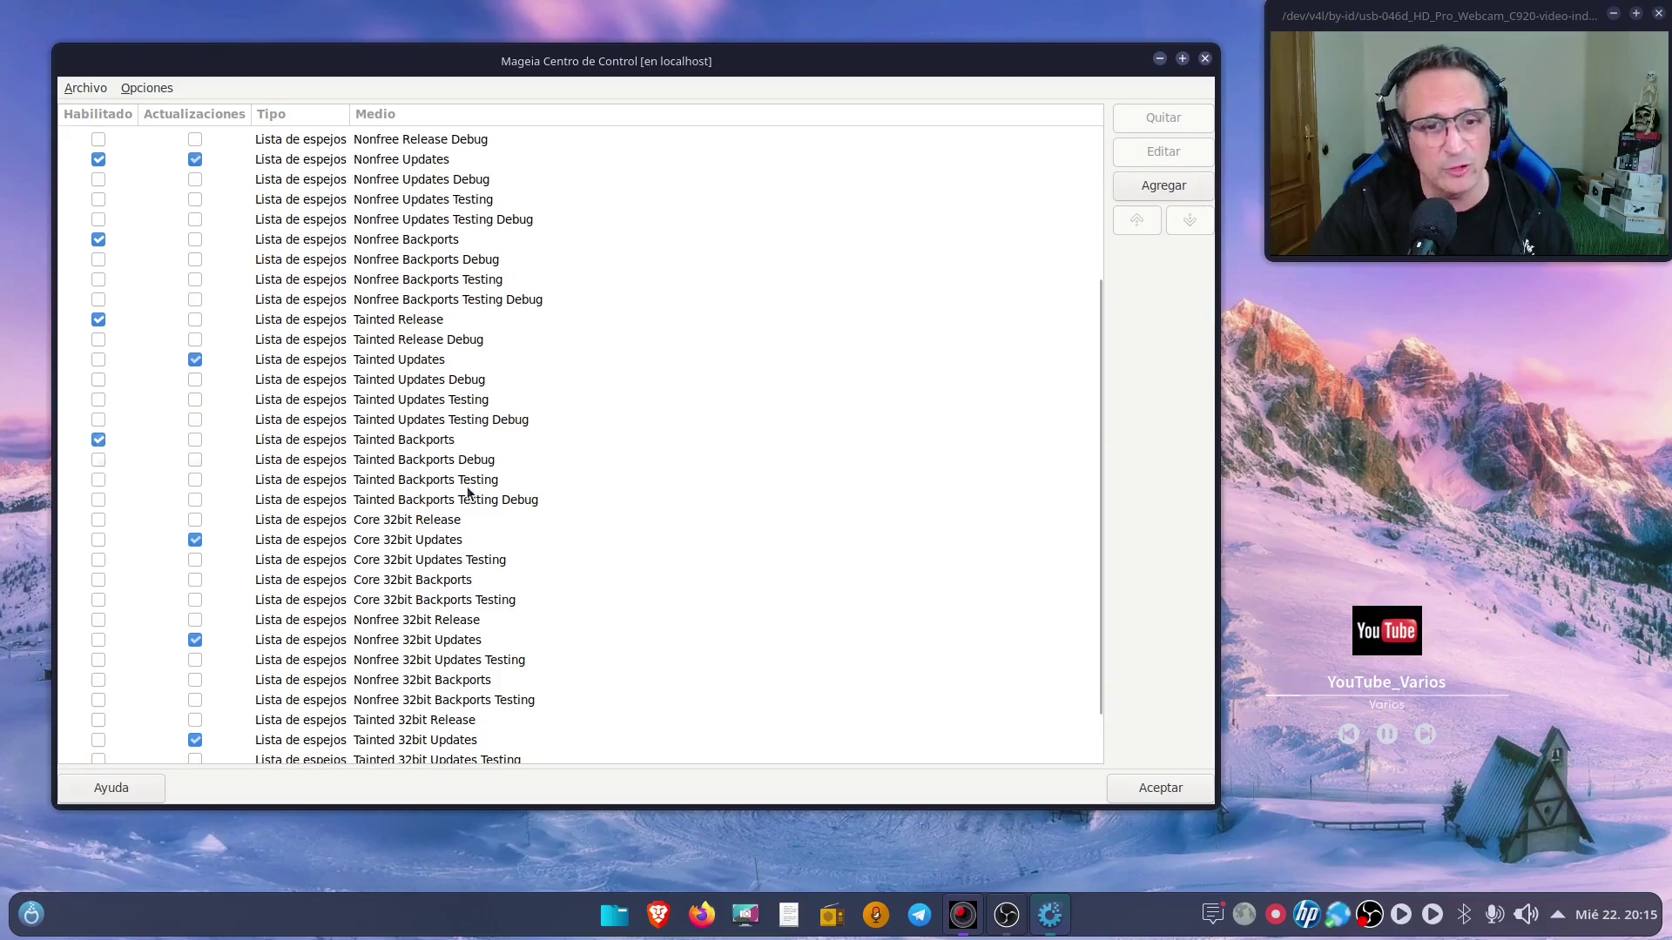
scroll(444, 535, down, 1)
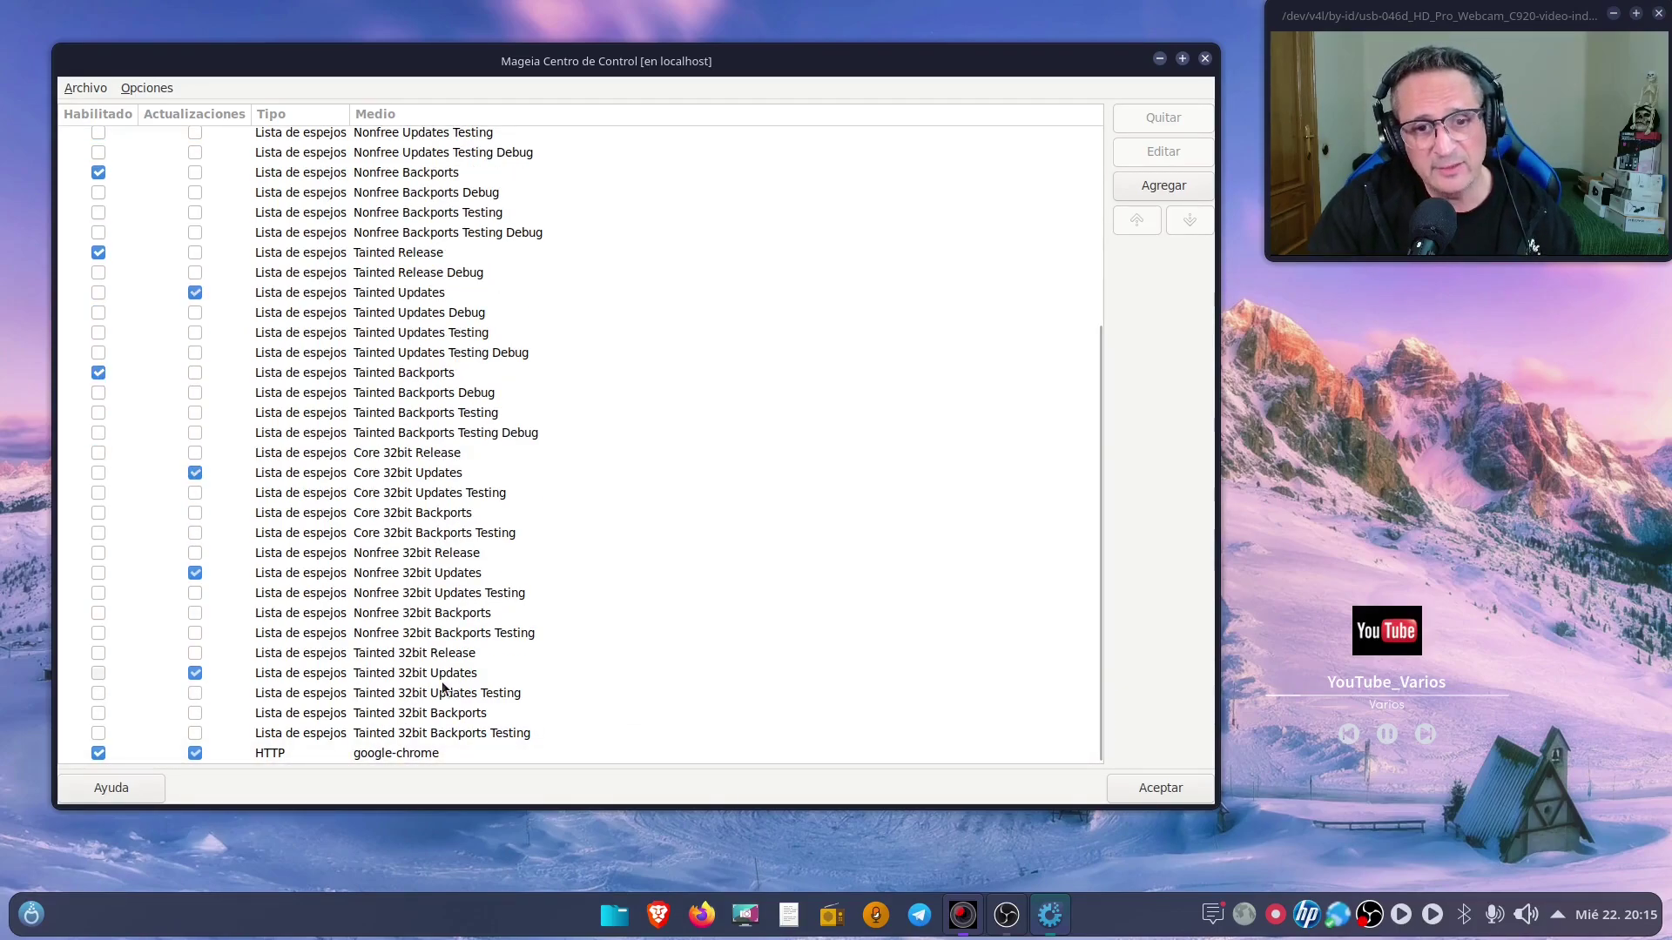
drag(1098, 348, 1079, 153)
scroll(1053, 253, down, 5)
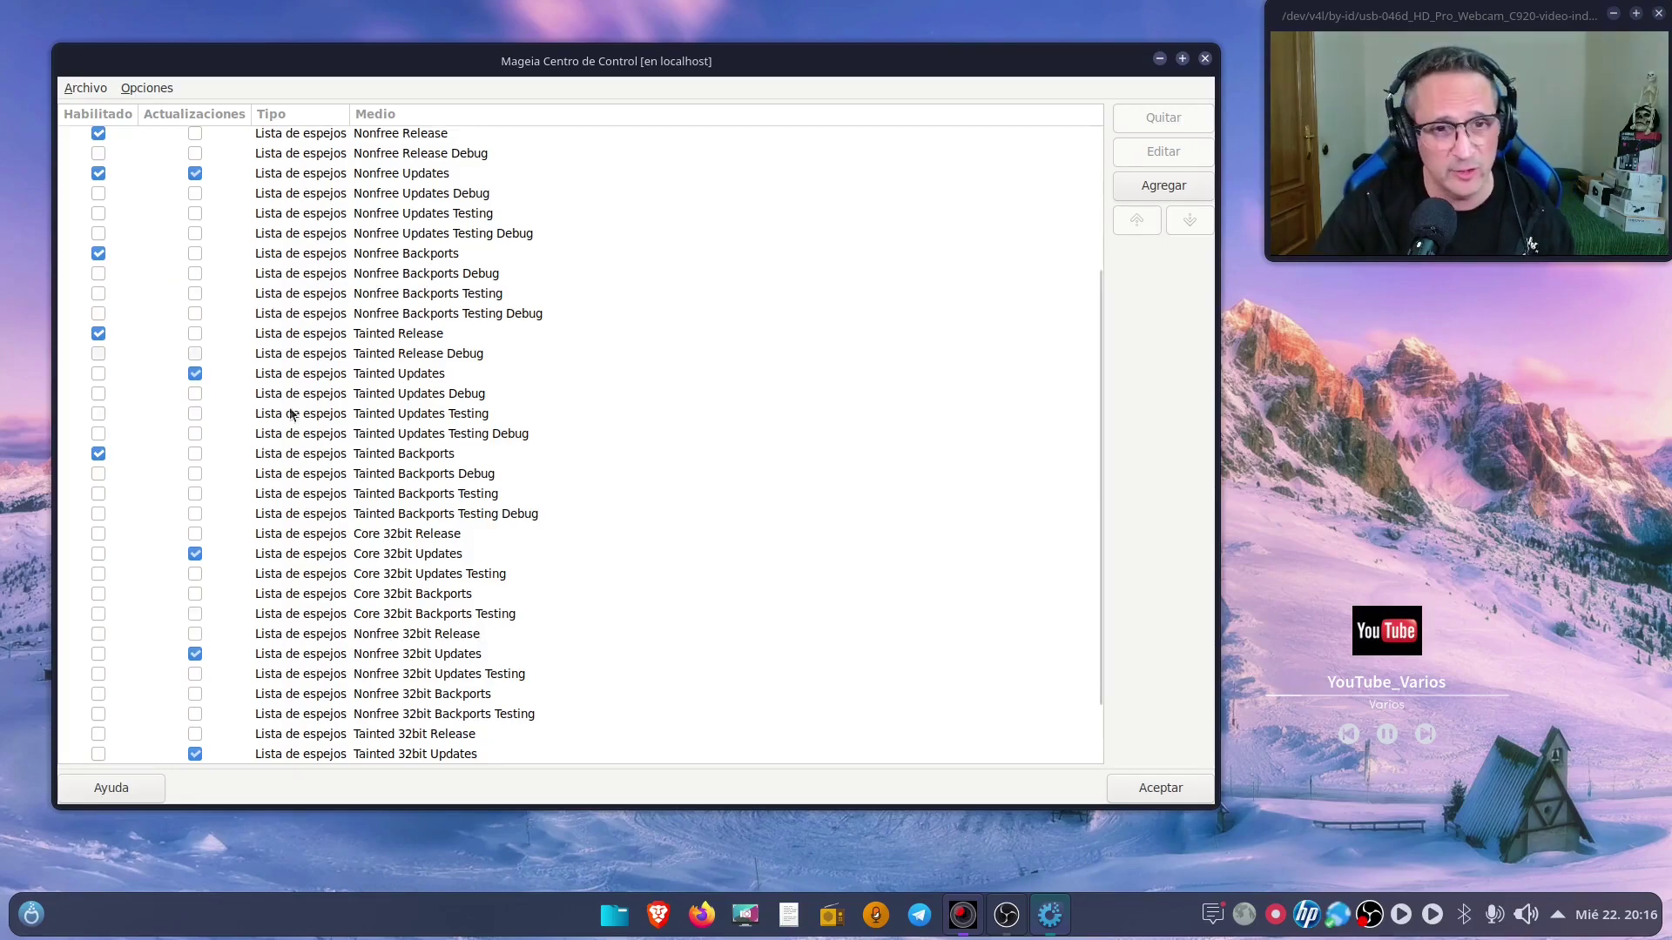
click(1205, 58)
- Open the hardware browser from the Hardware section and decline installing the pulseaudio-module-bluetooth package
click(187, 231)
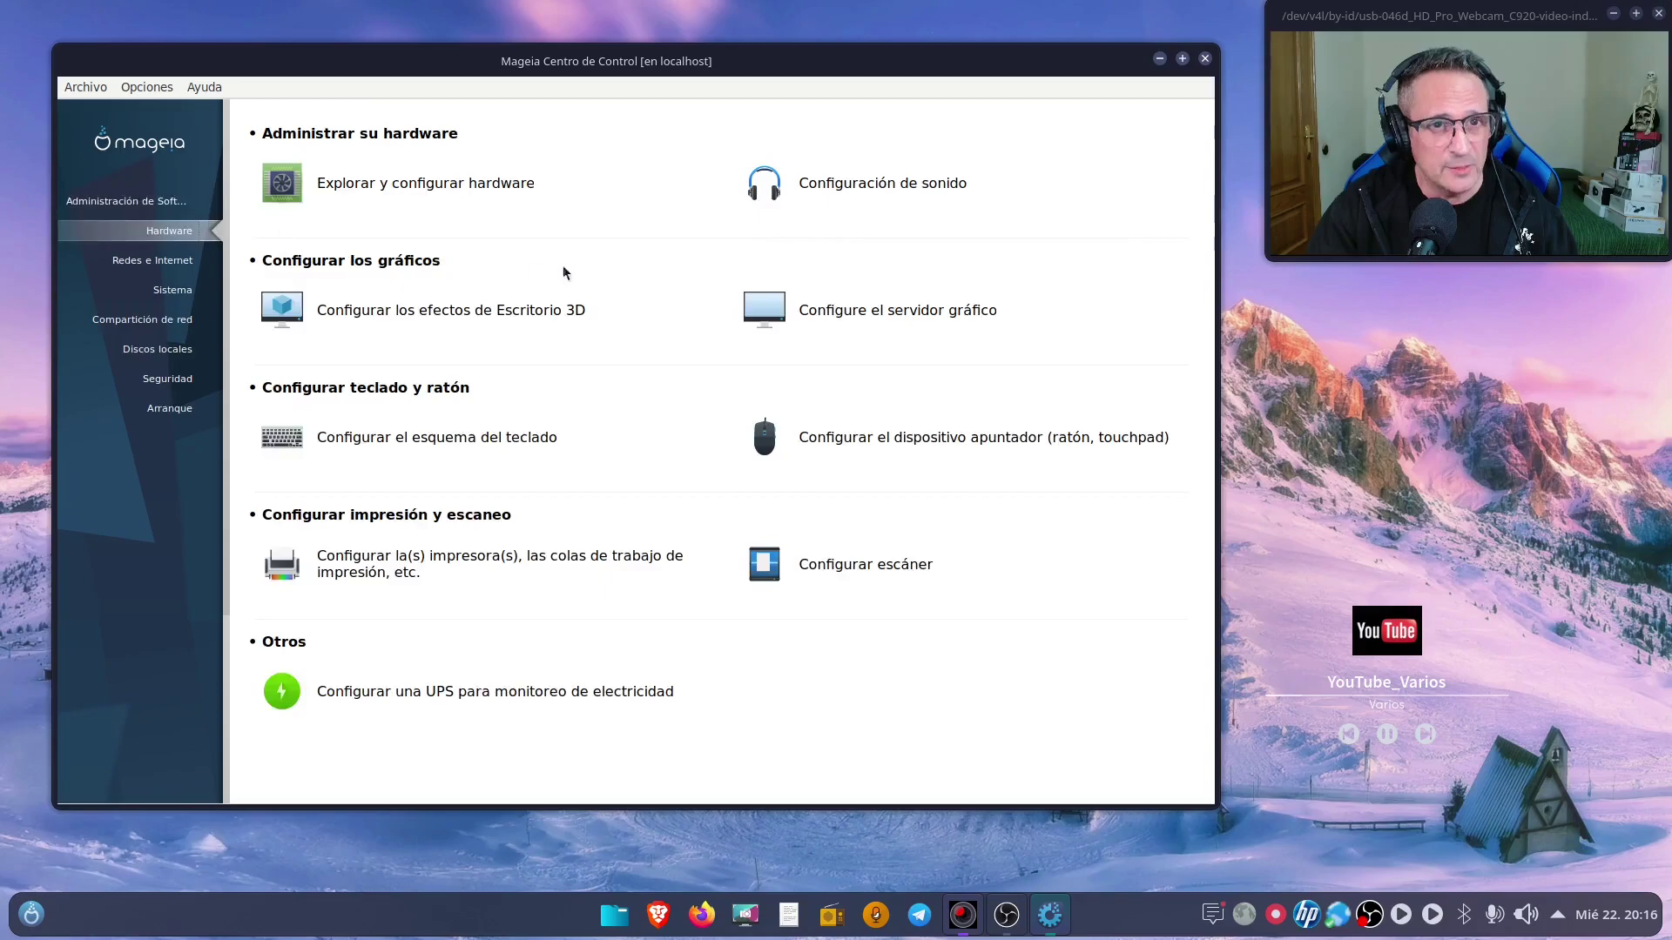
click(510, 193)
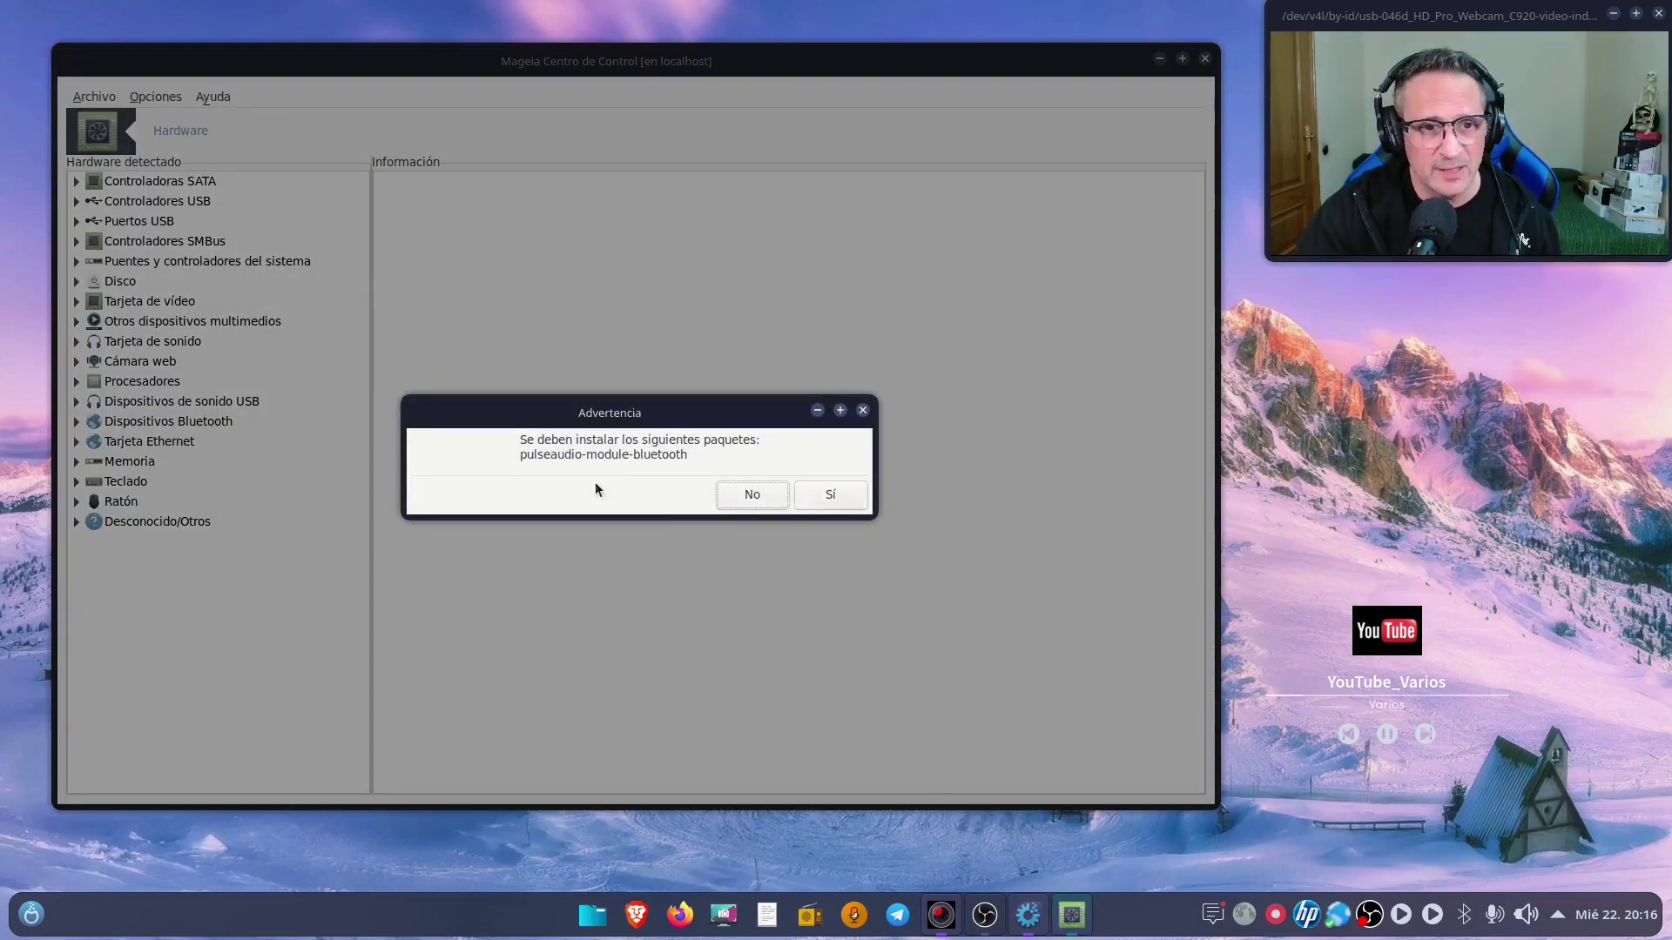
click(746, 492)
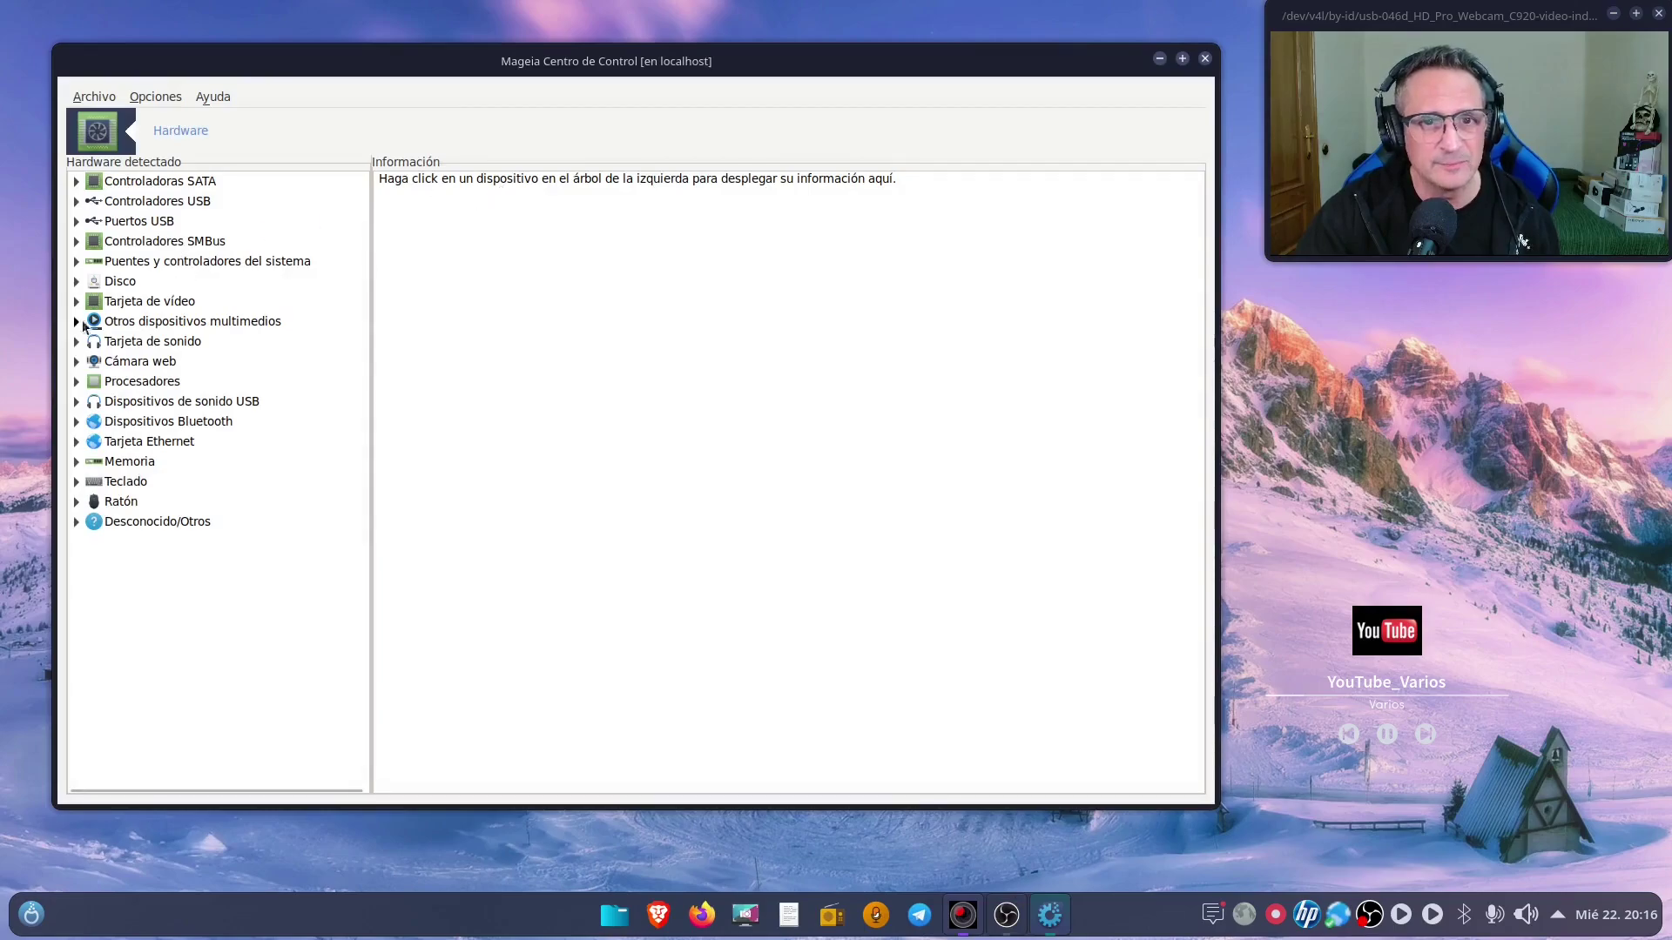
- Examine the detected keyboard devices, collapse them and view the details of the HP 280M wireless mouse
click(77, 482)
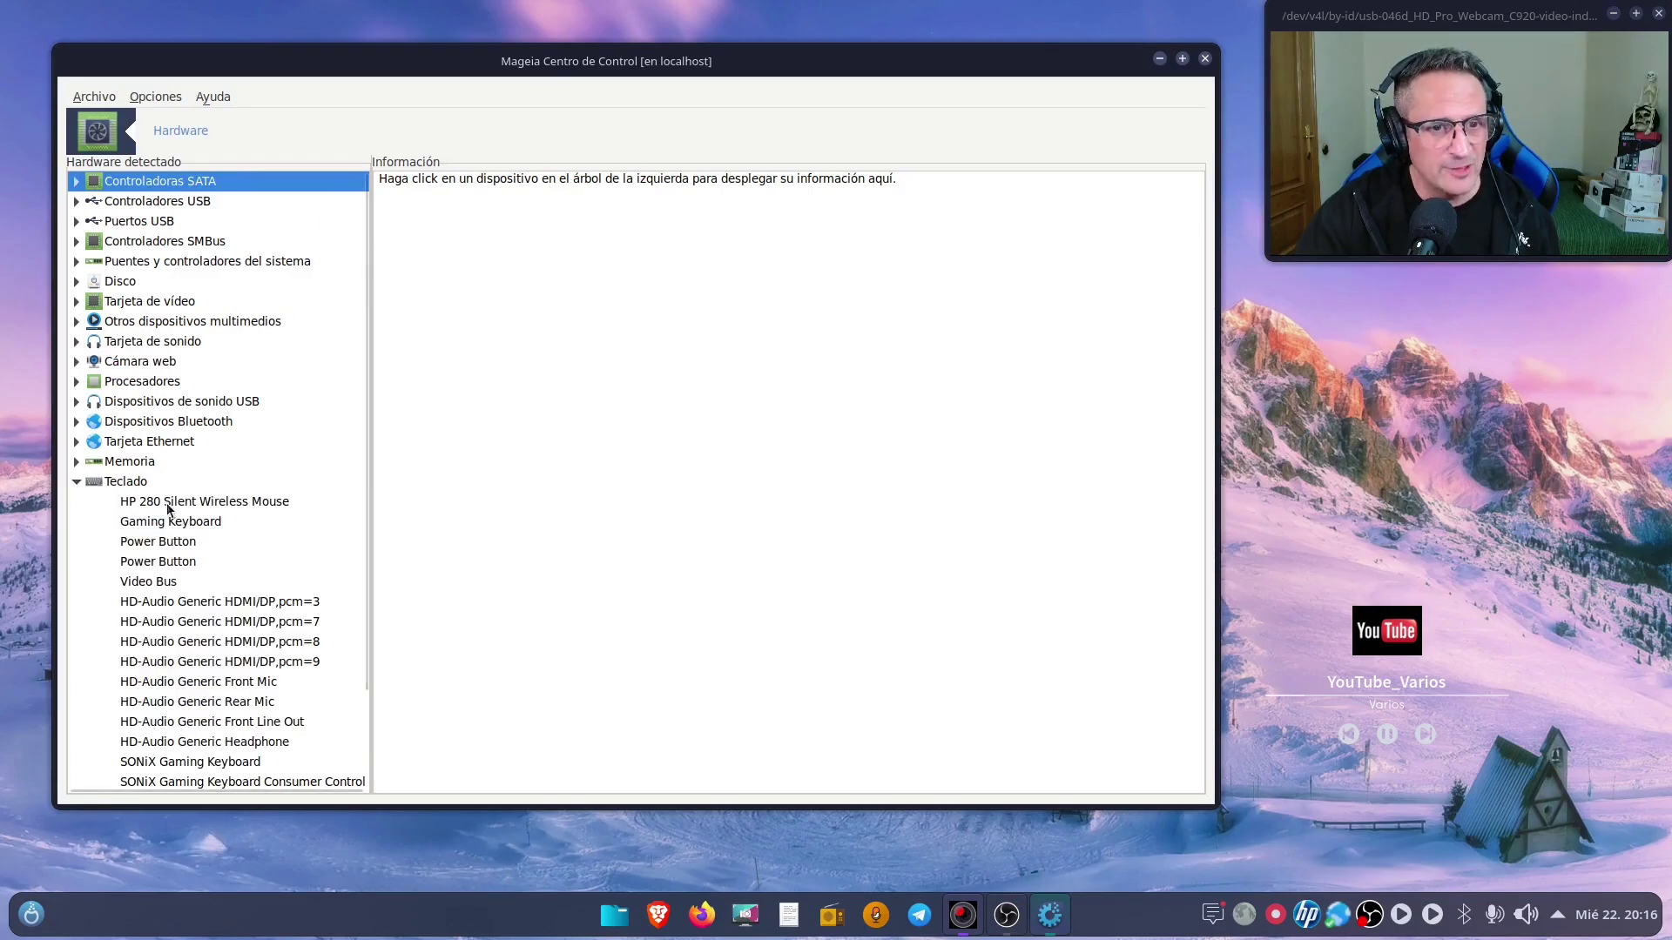
click(78, 482)
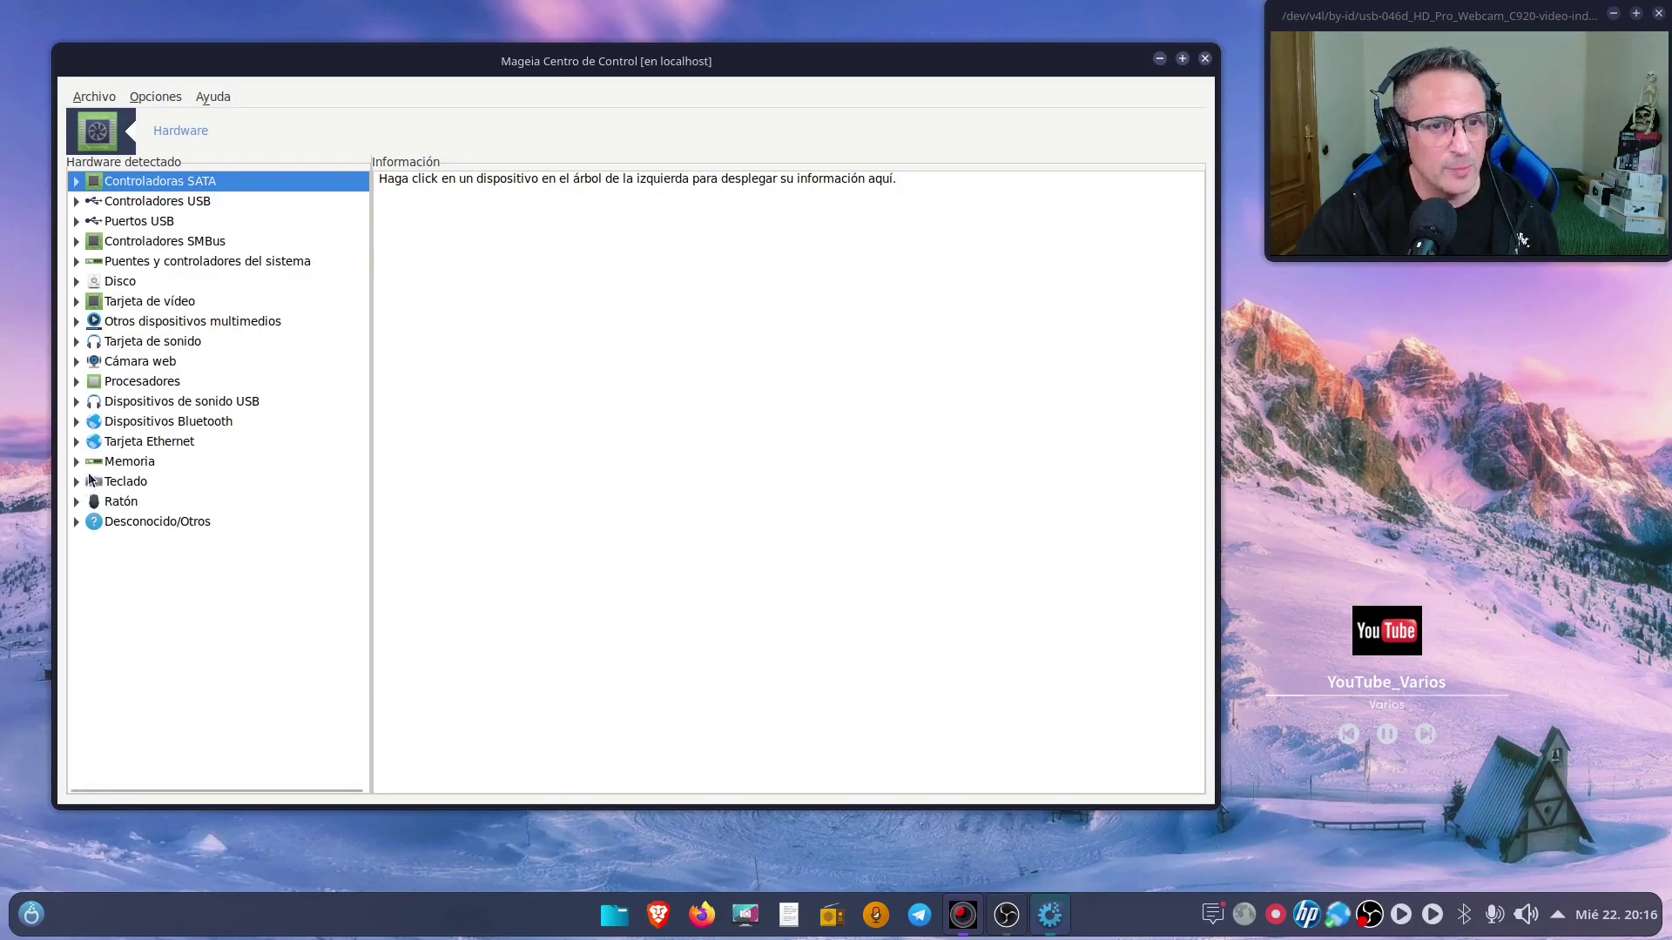
click(76, 501)
click(164, 520)
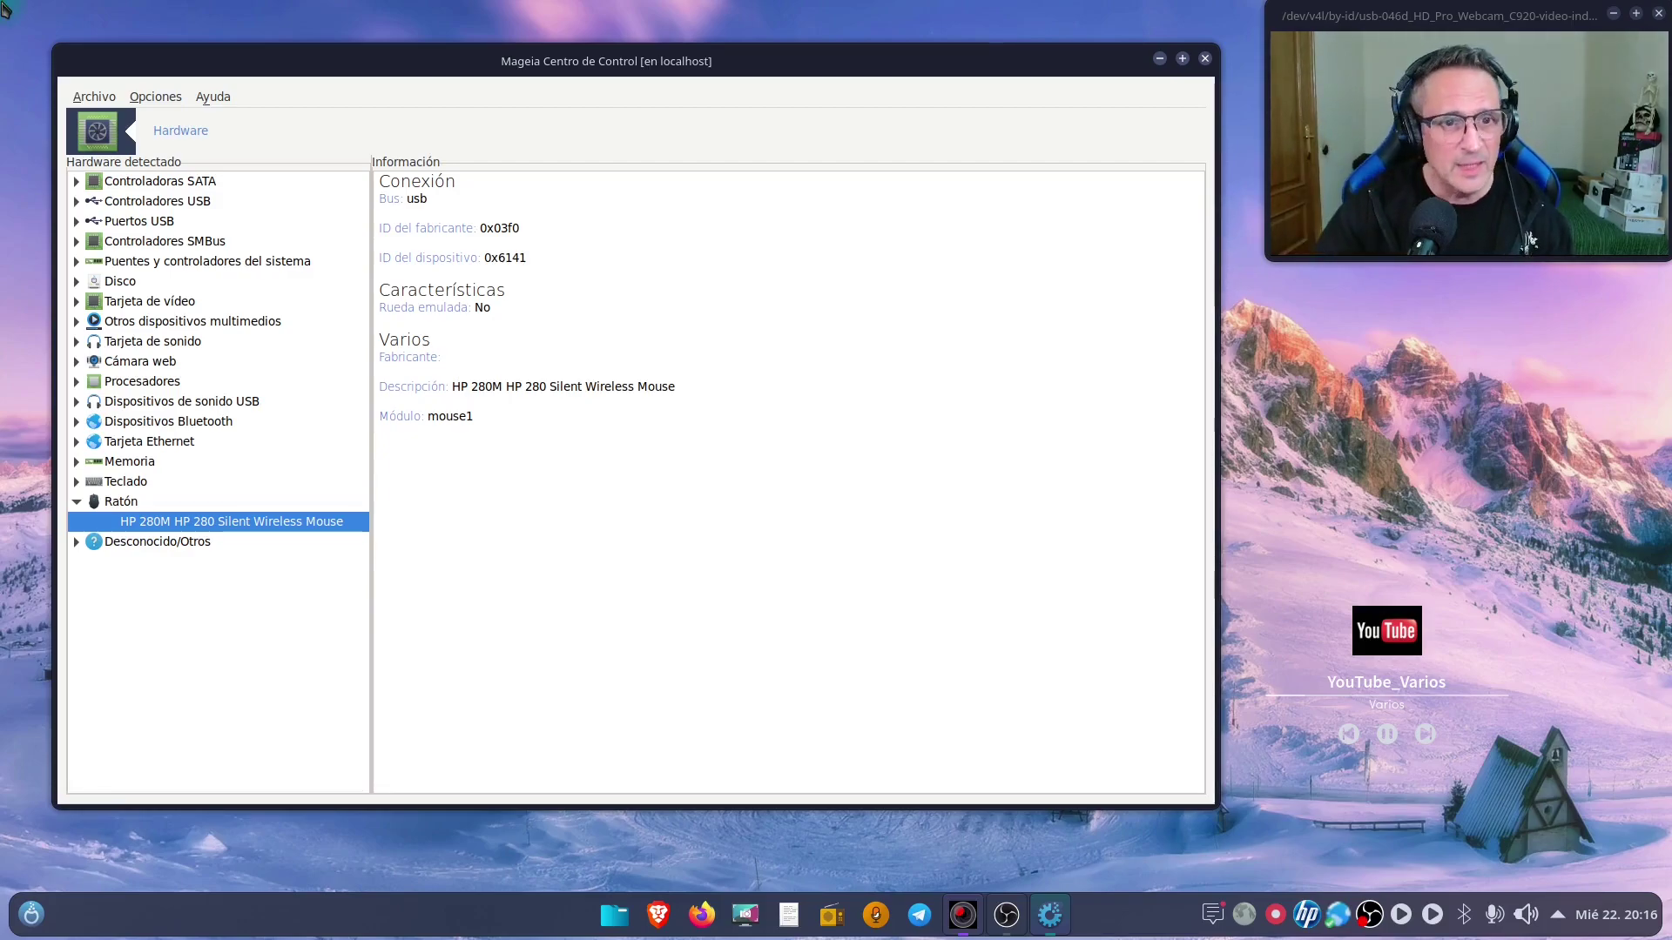
mouse_move(0, 0)
click(579, 330)
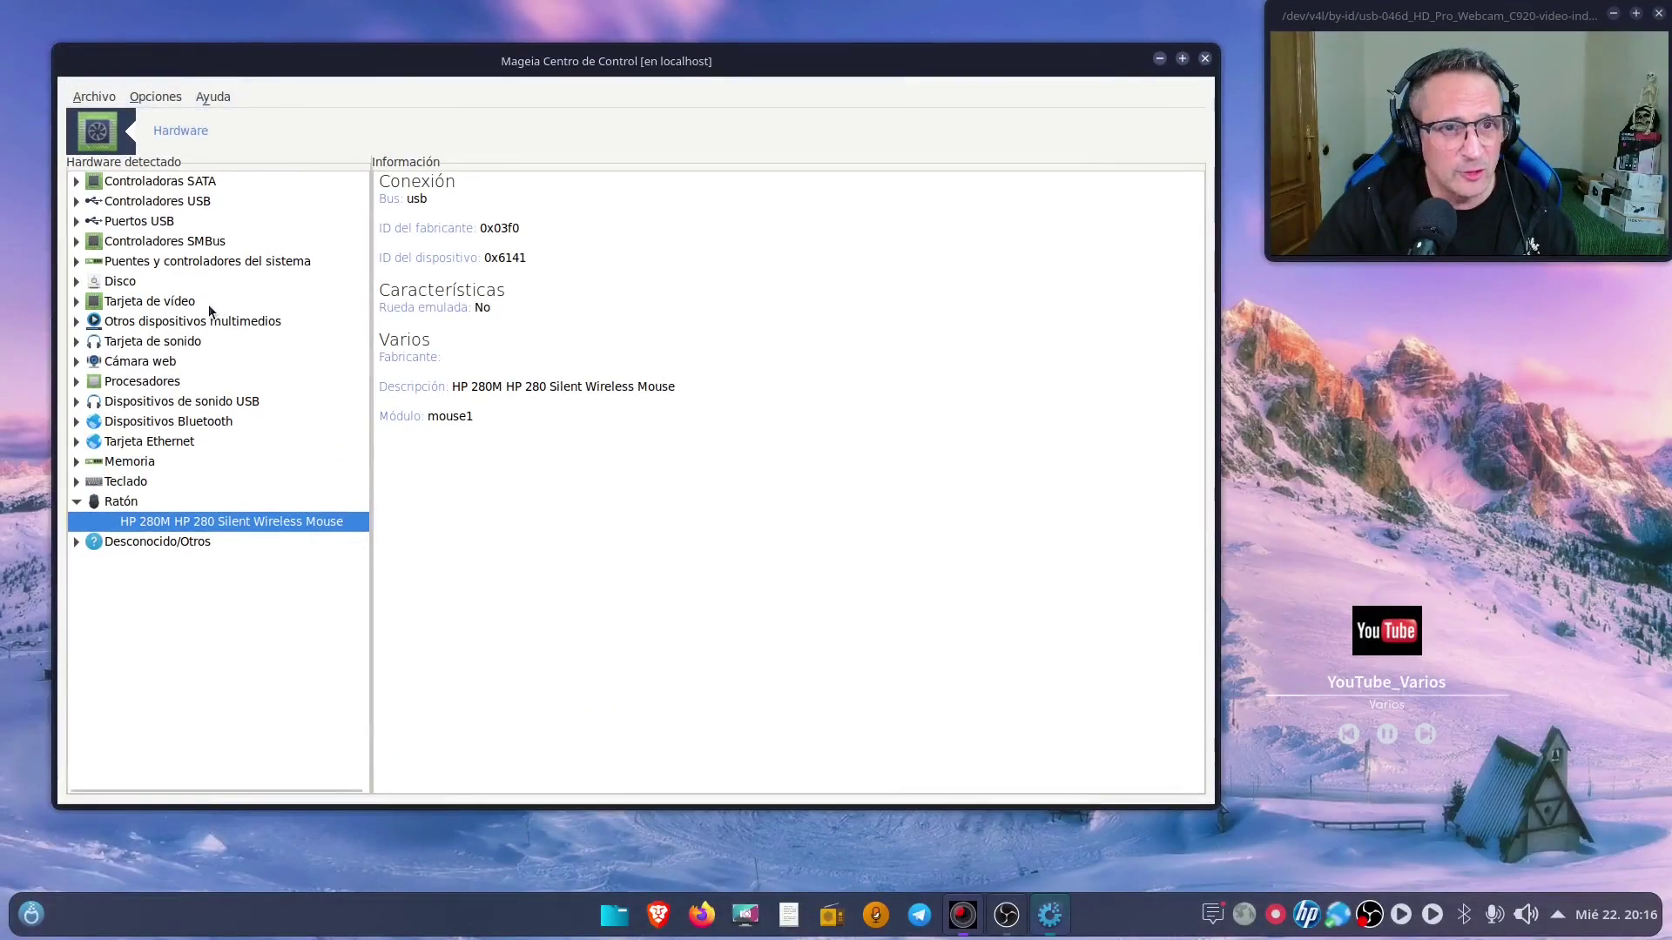
- View the details of the Renoir video card and close the hardware browser
click(79, 301)
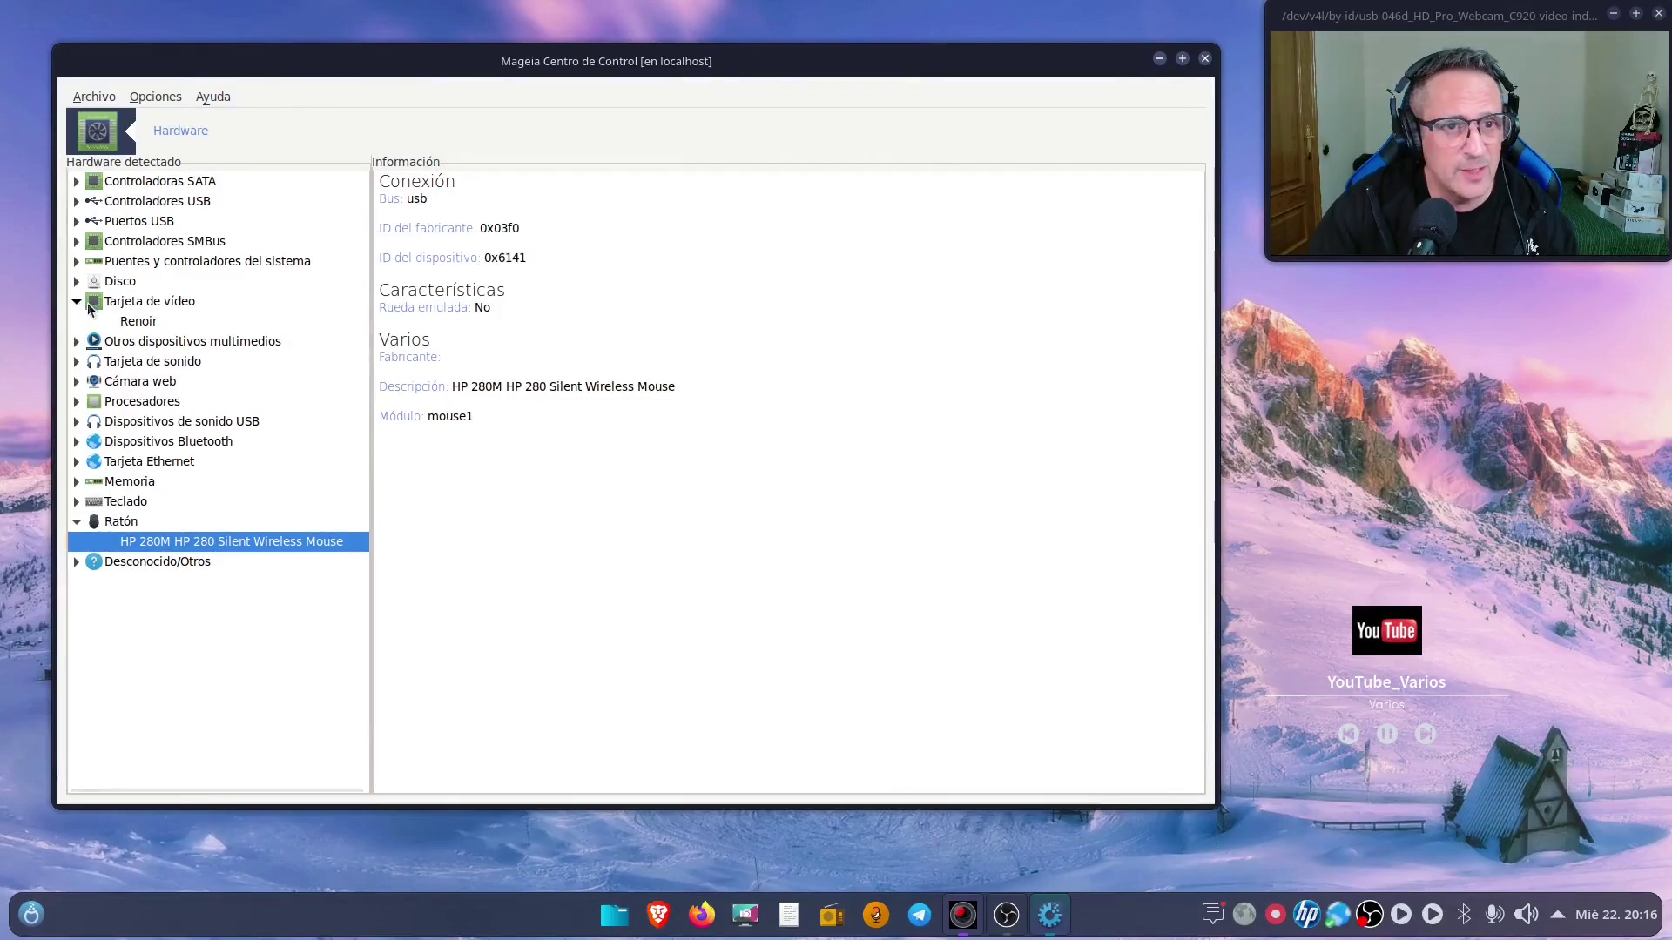
click(166, 322)
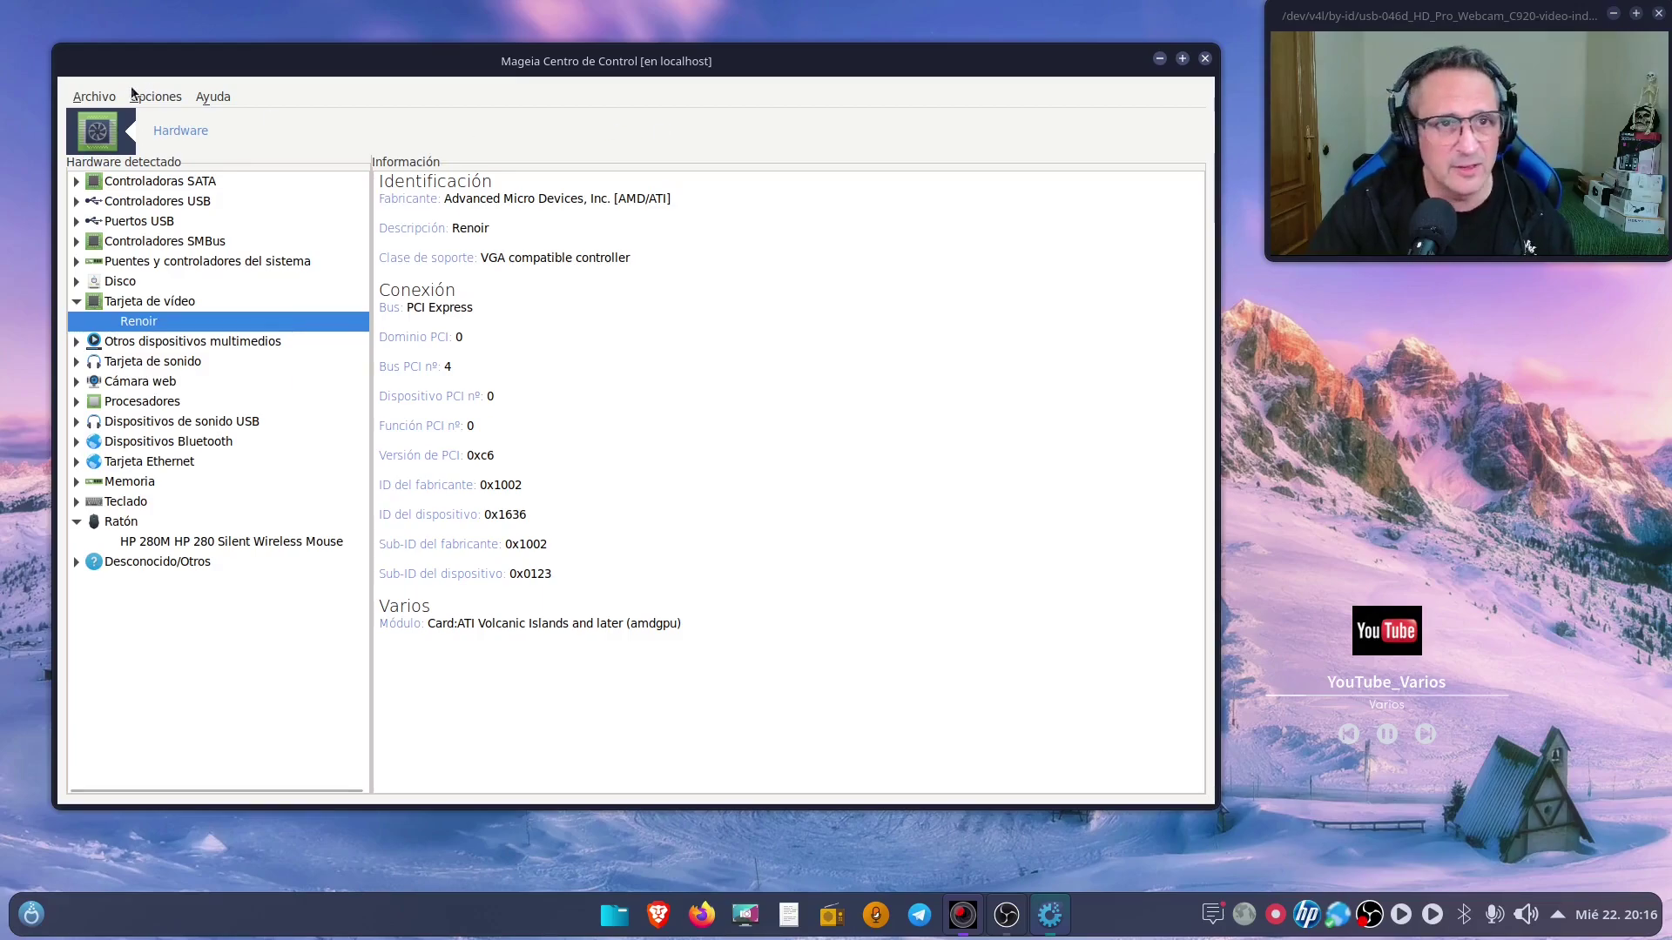
click(1206, 61)
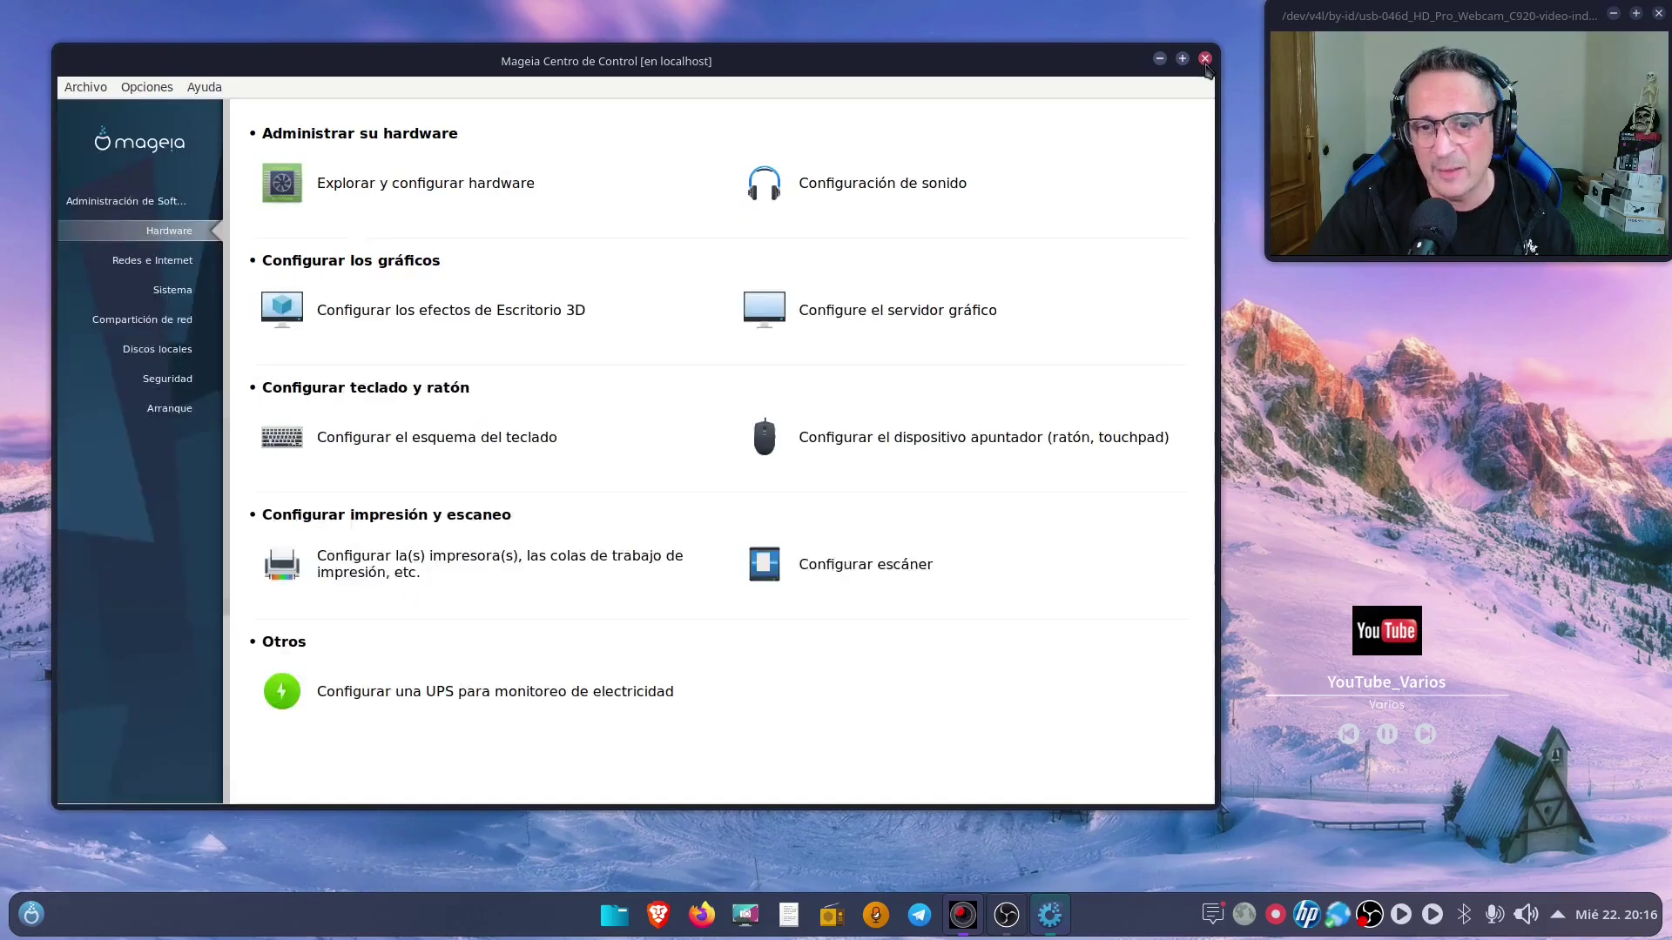
- Look at the 3D desktop effects options and cancel without changing them
click(529, 313)
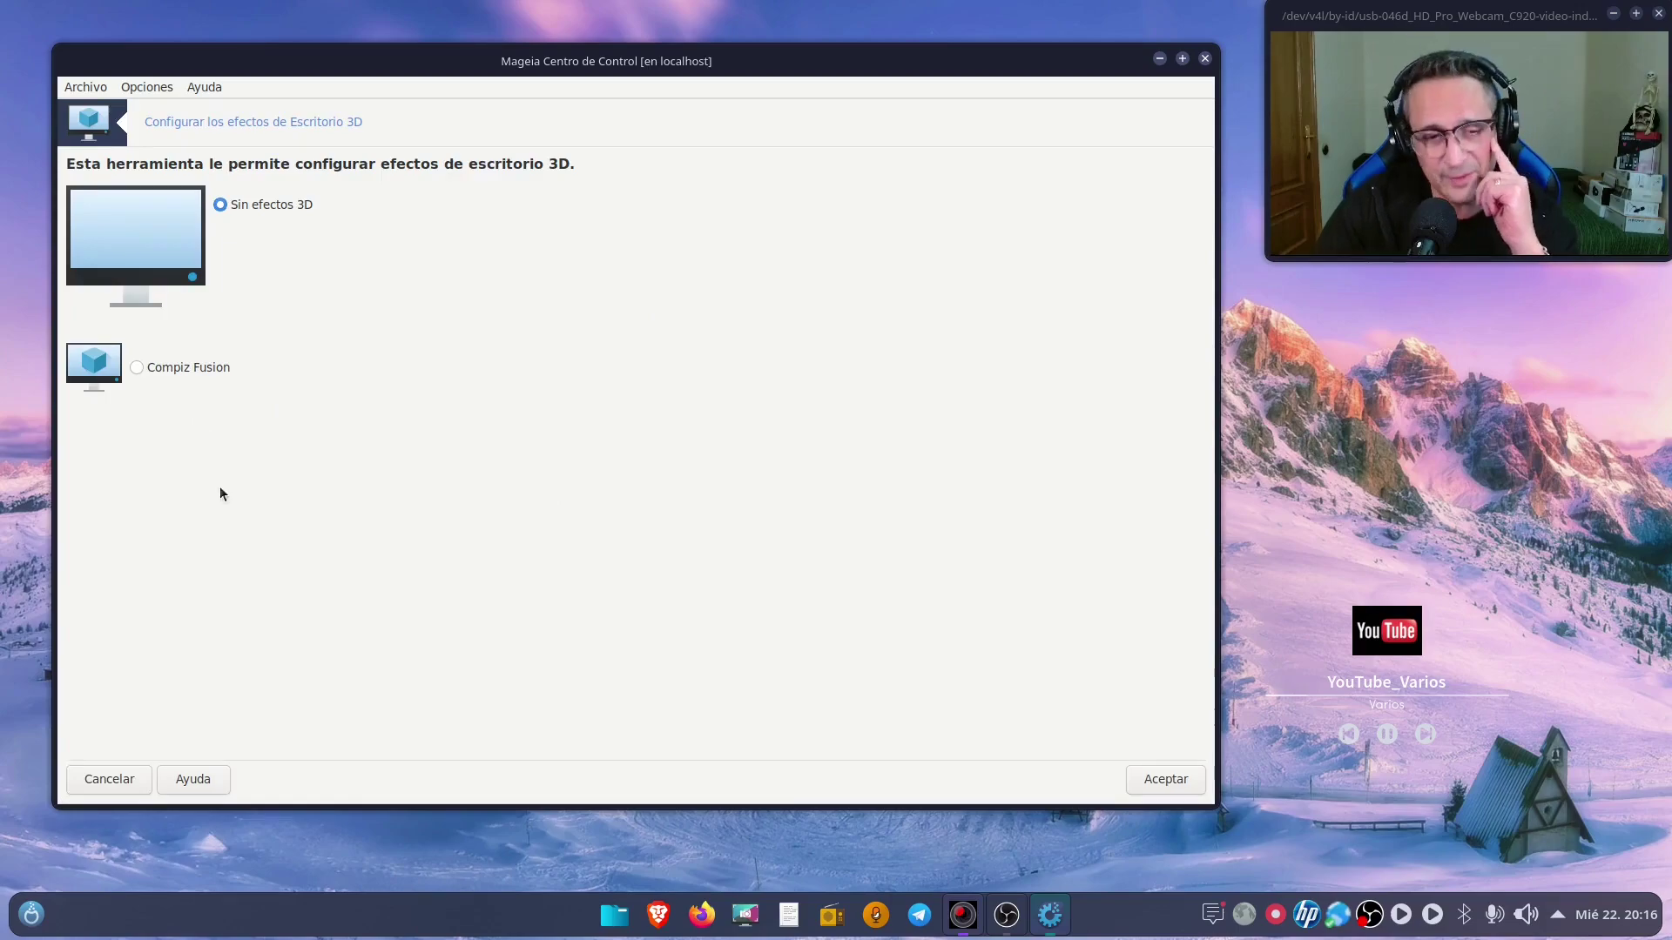
click(125, 768)
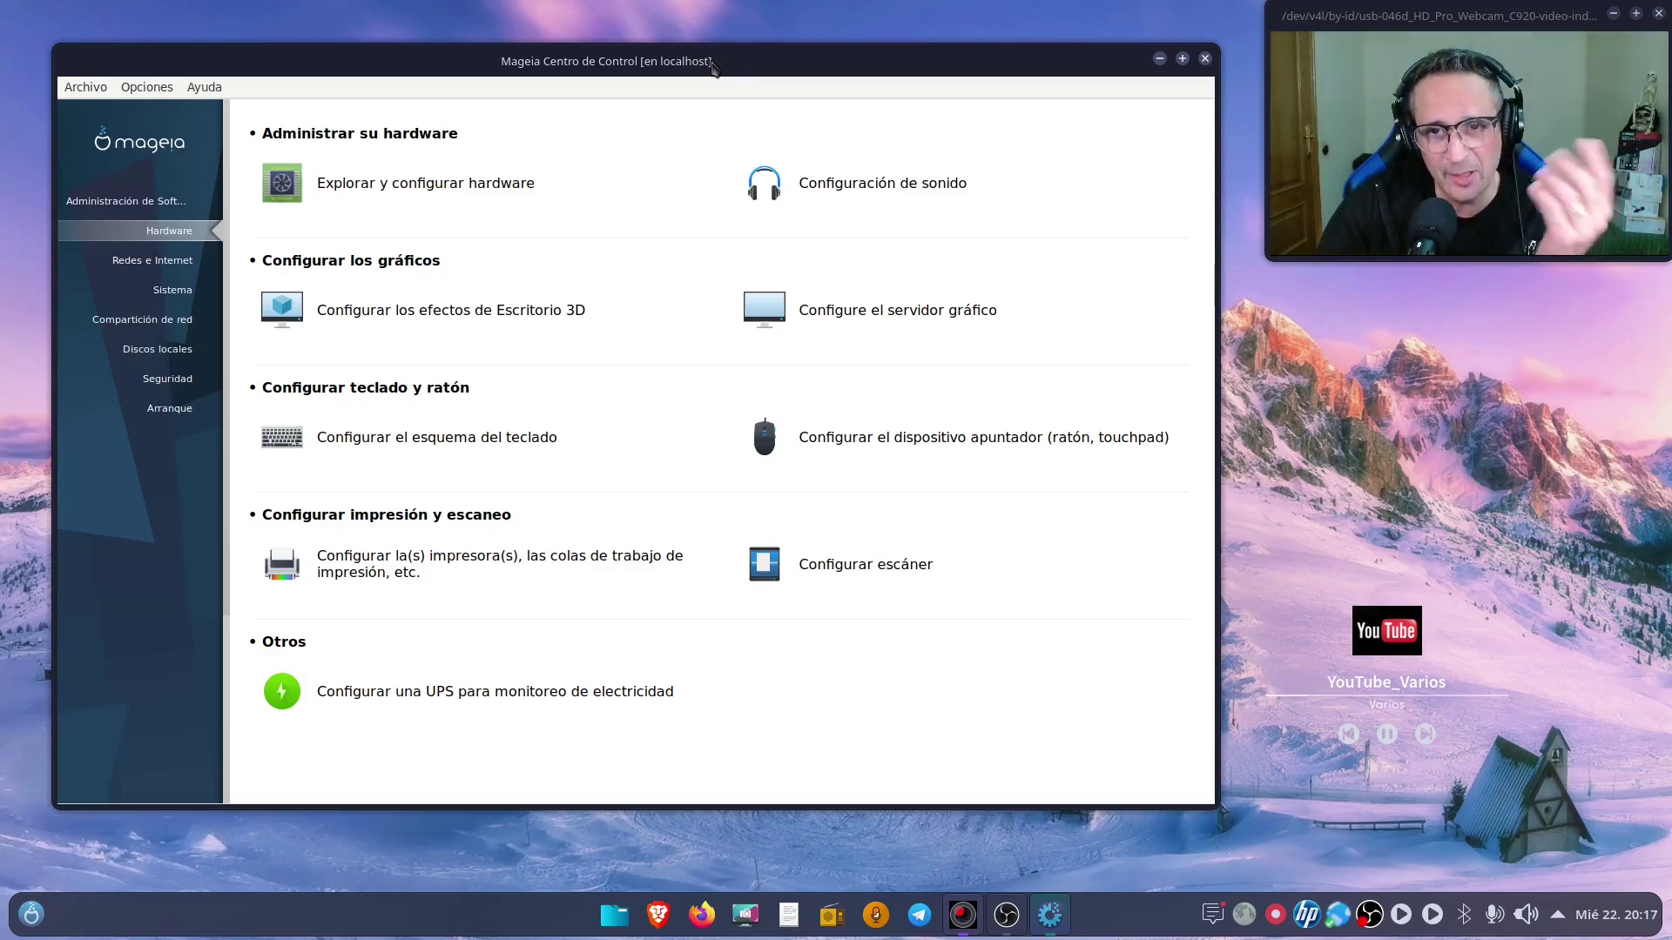
- View the graphical server configuration and the configured HP-Deskjet-F2100-series printer, leaving both tools without changes
click(839, 314)
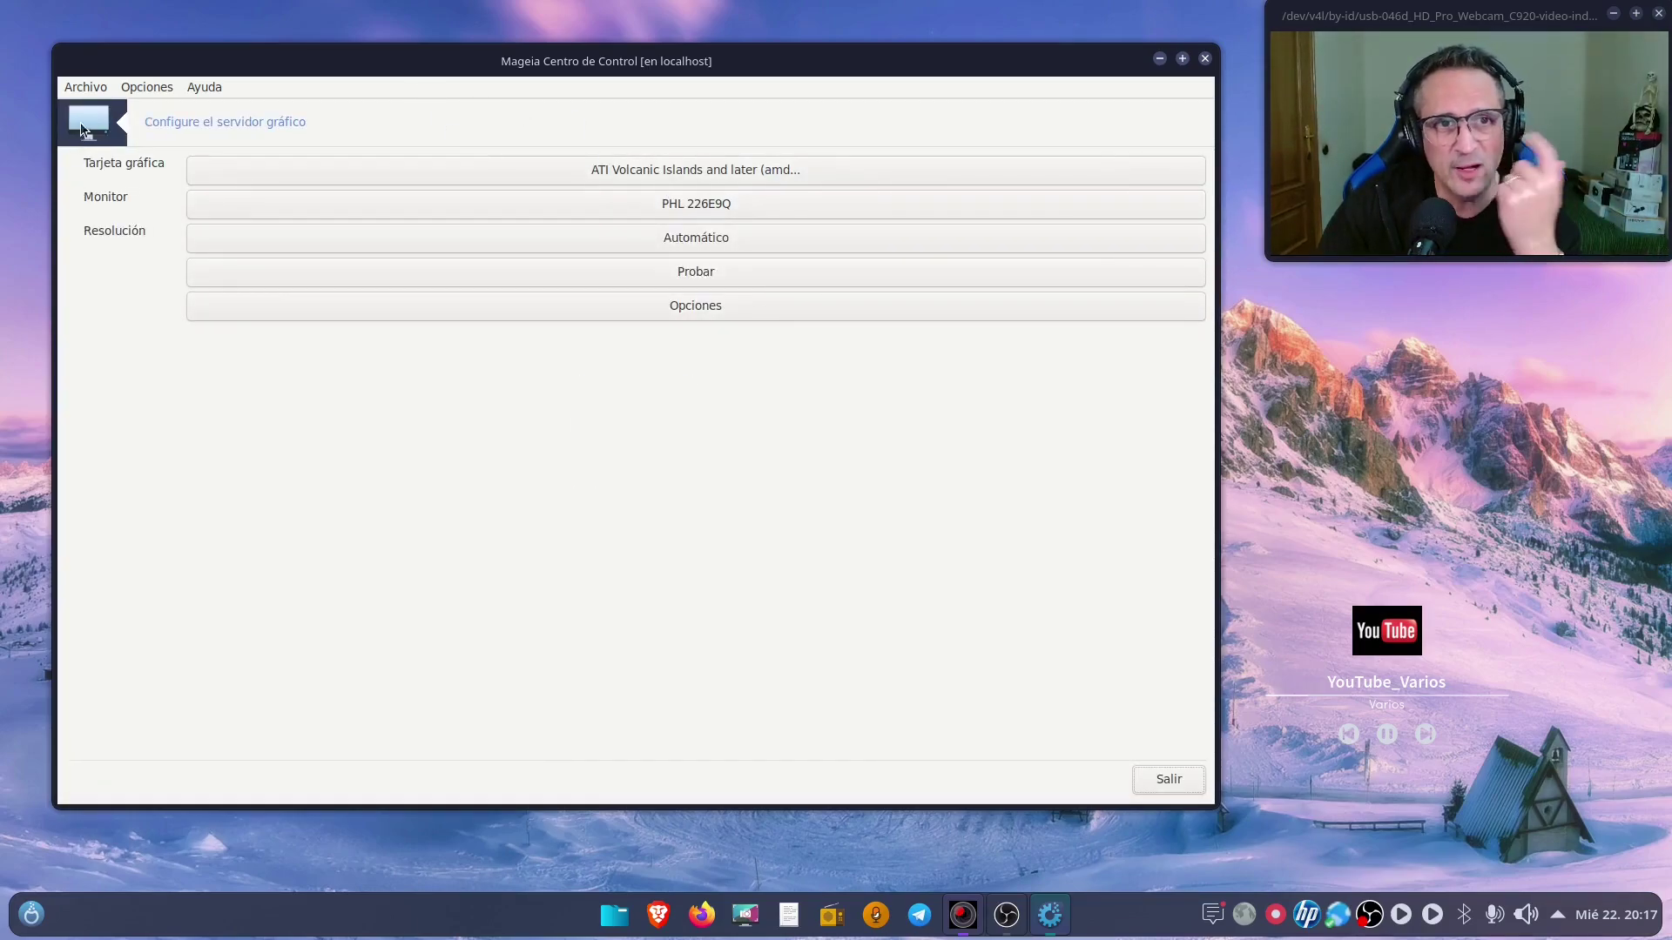
click(1173, 773)
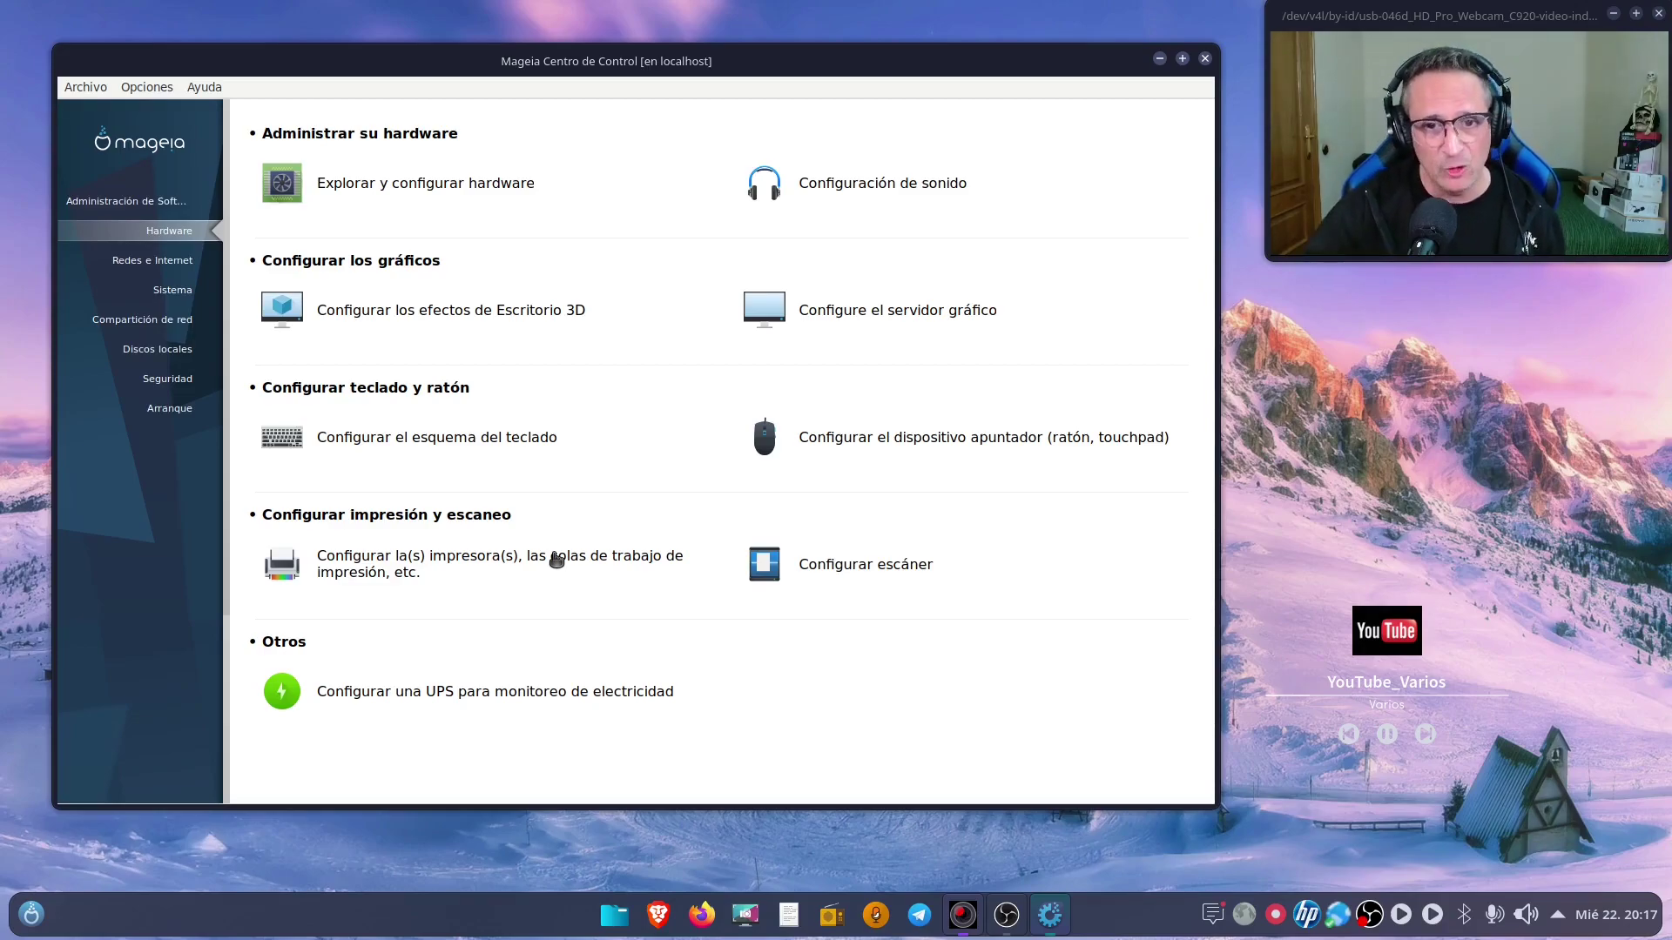
click(519, 560)
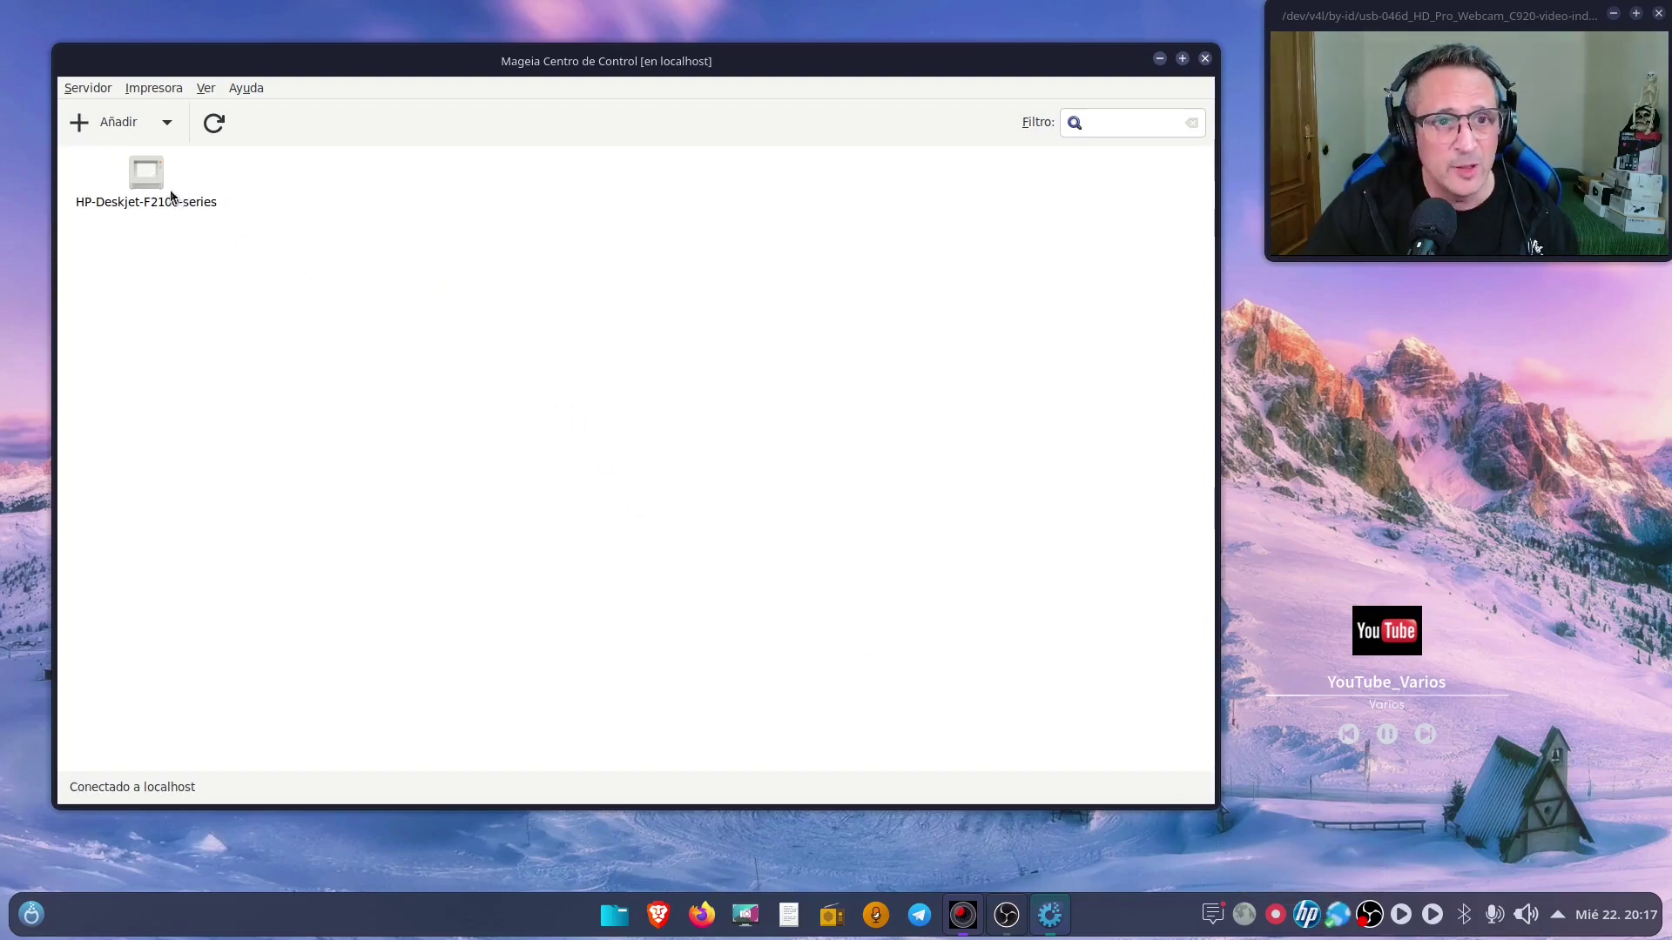
click(171, 193)
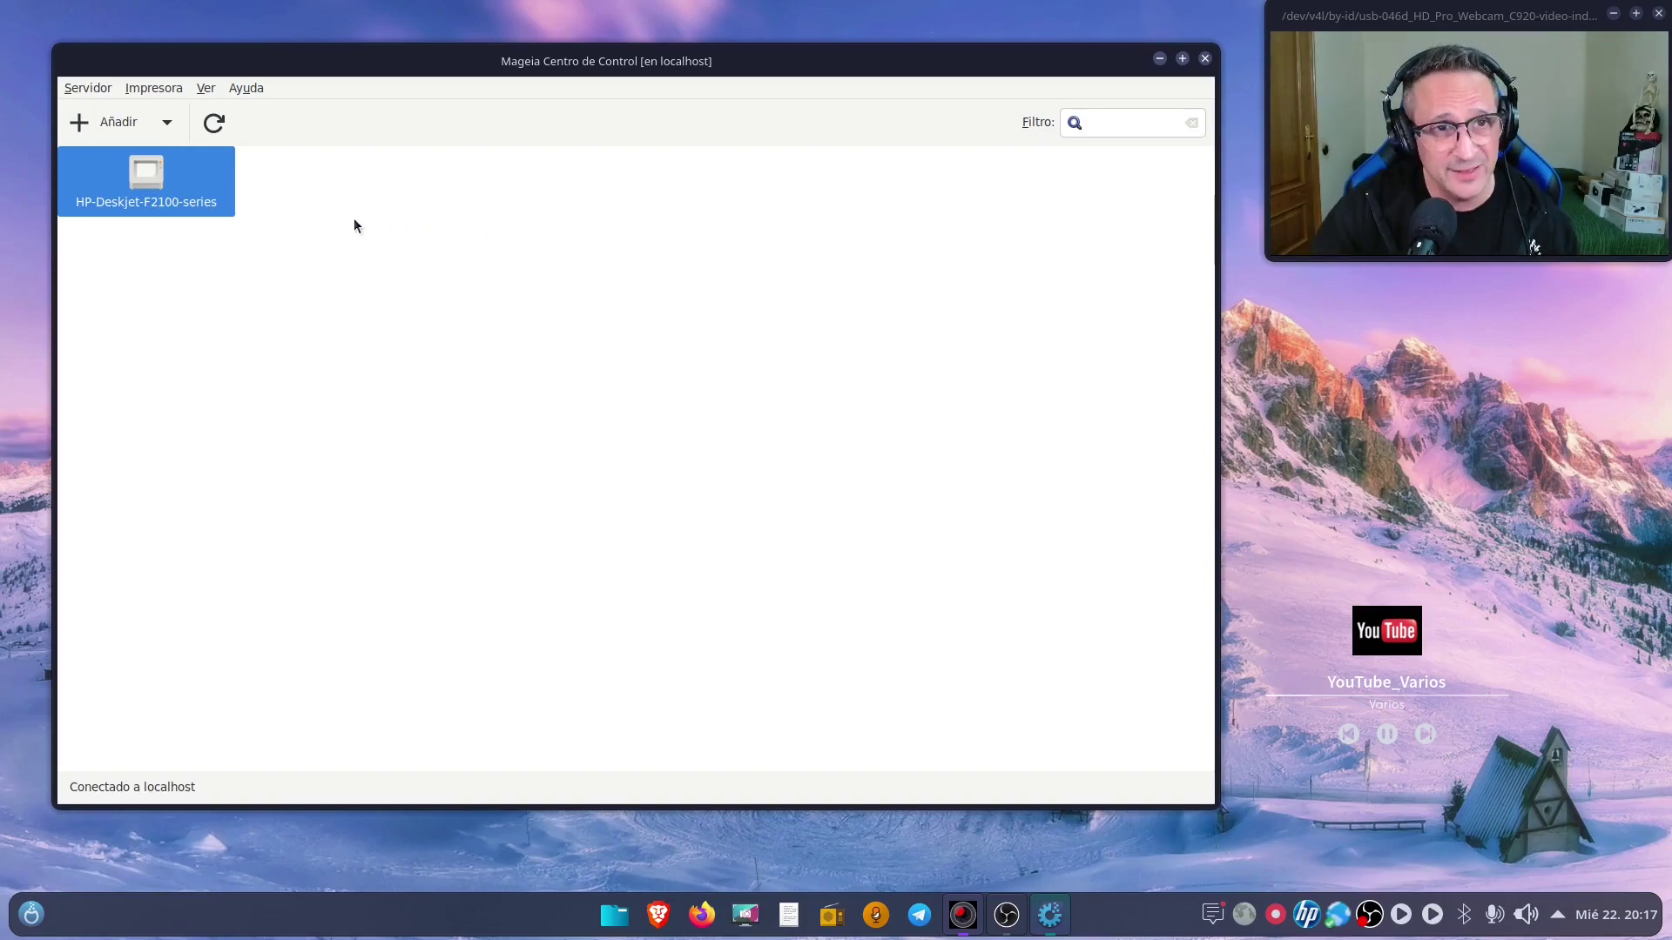
click(1205, 58)
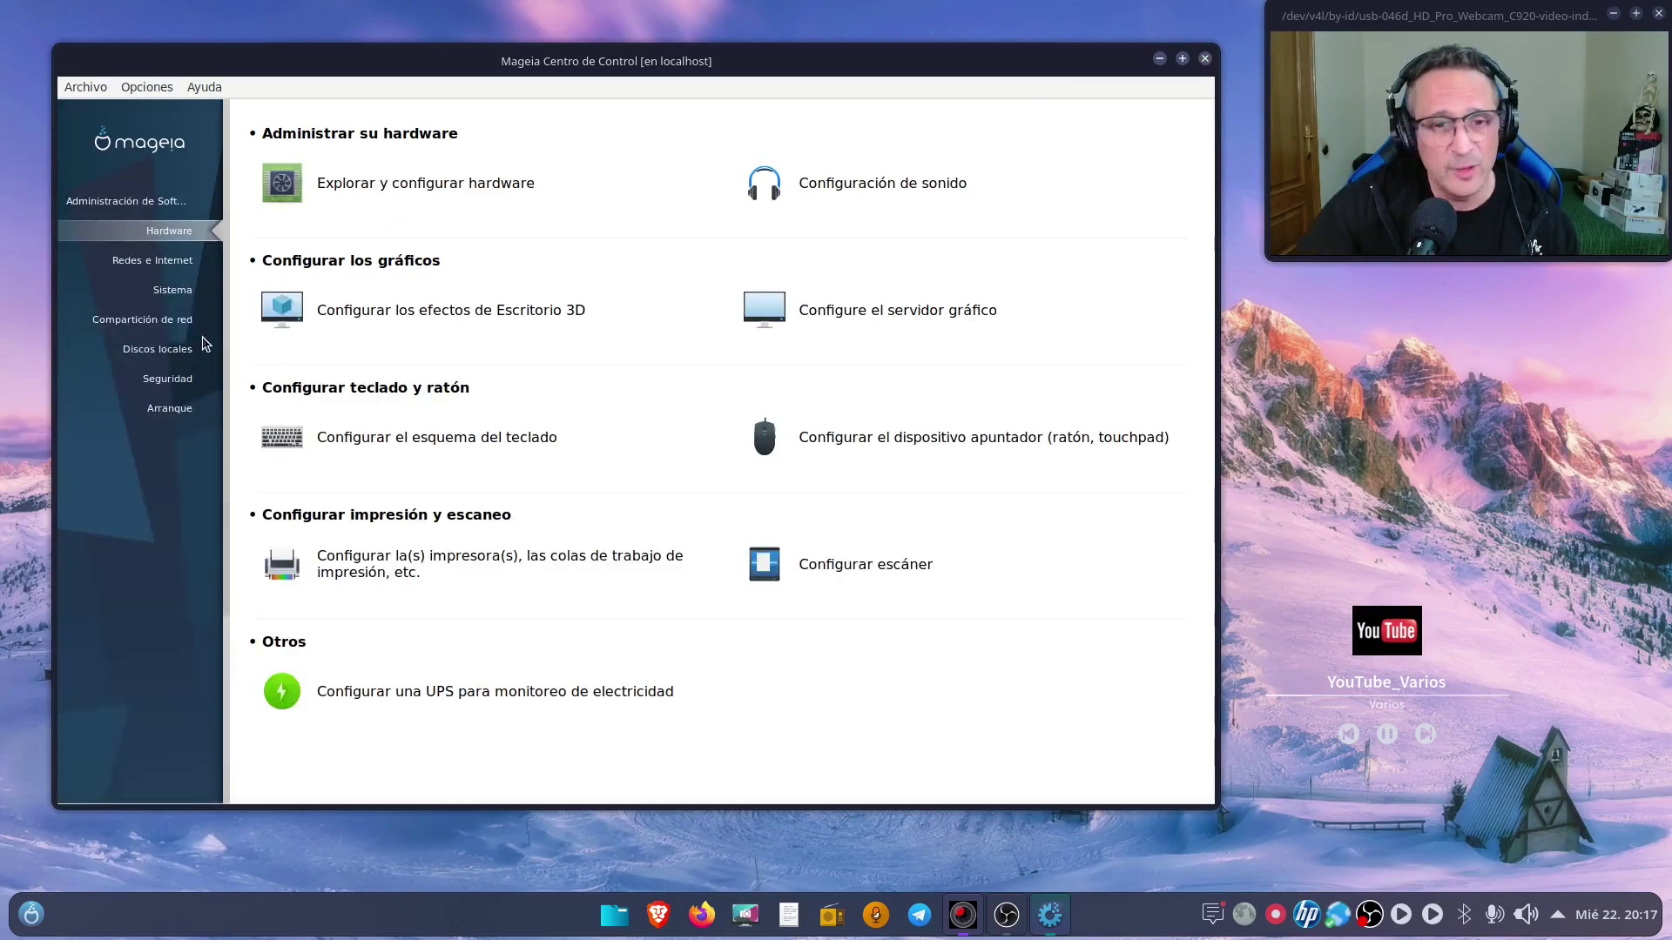
- Look over the network and Internet tools, and review the list of system services and daemons before leaving it
click(170, 260)
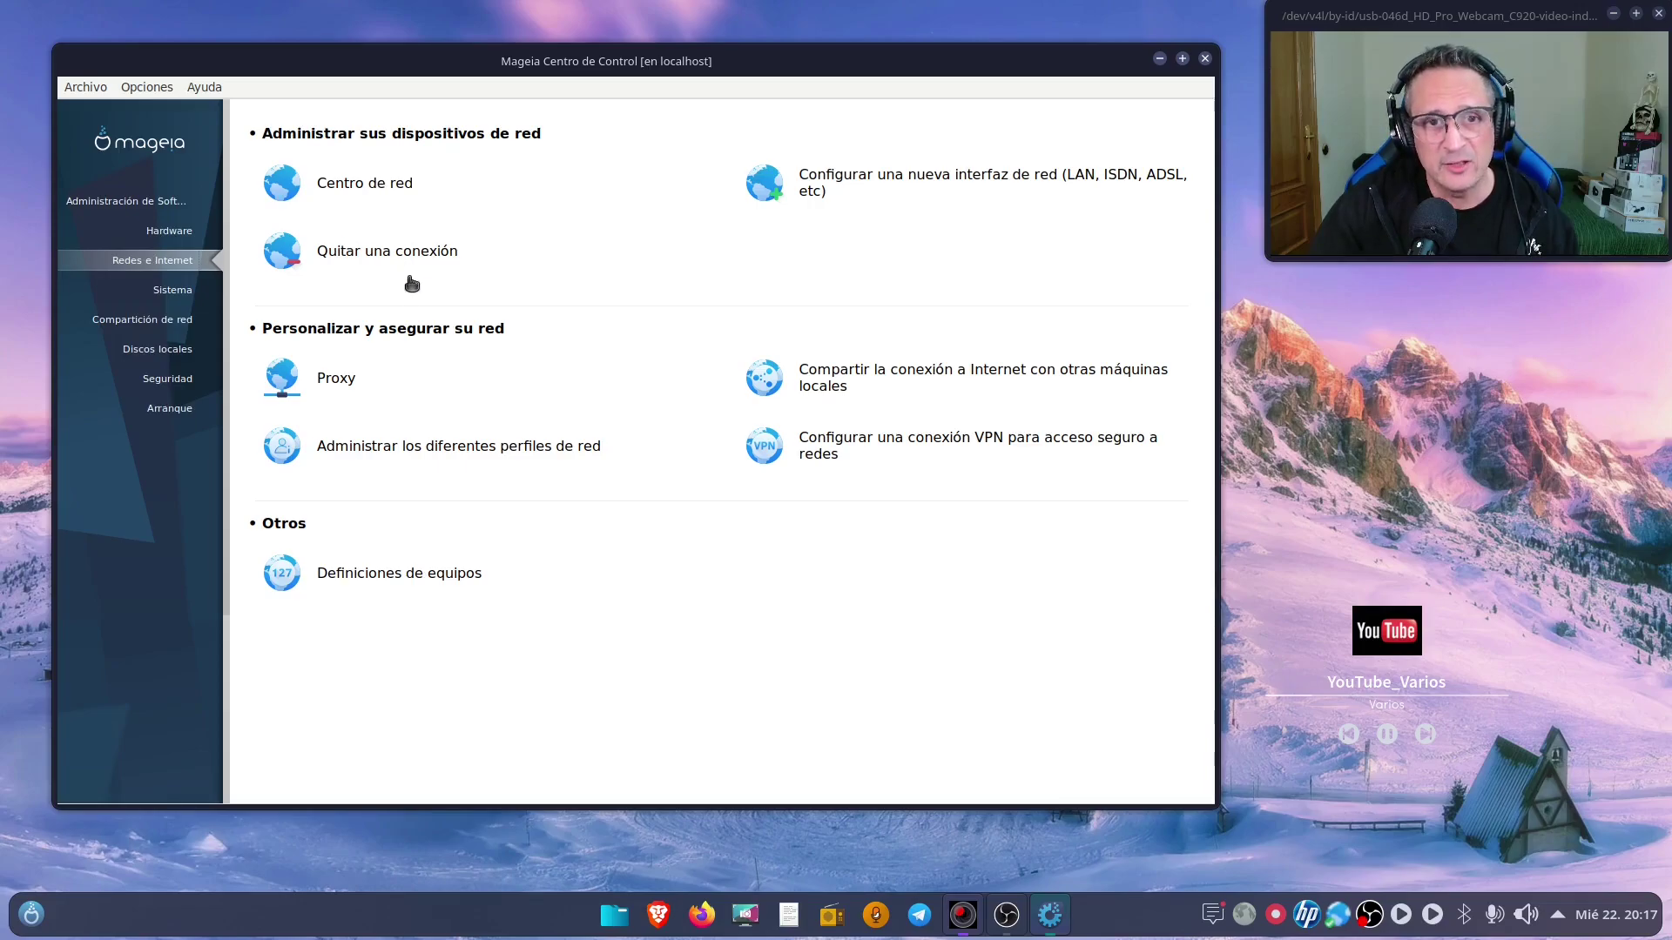
click(191, 289)
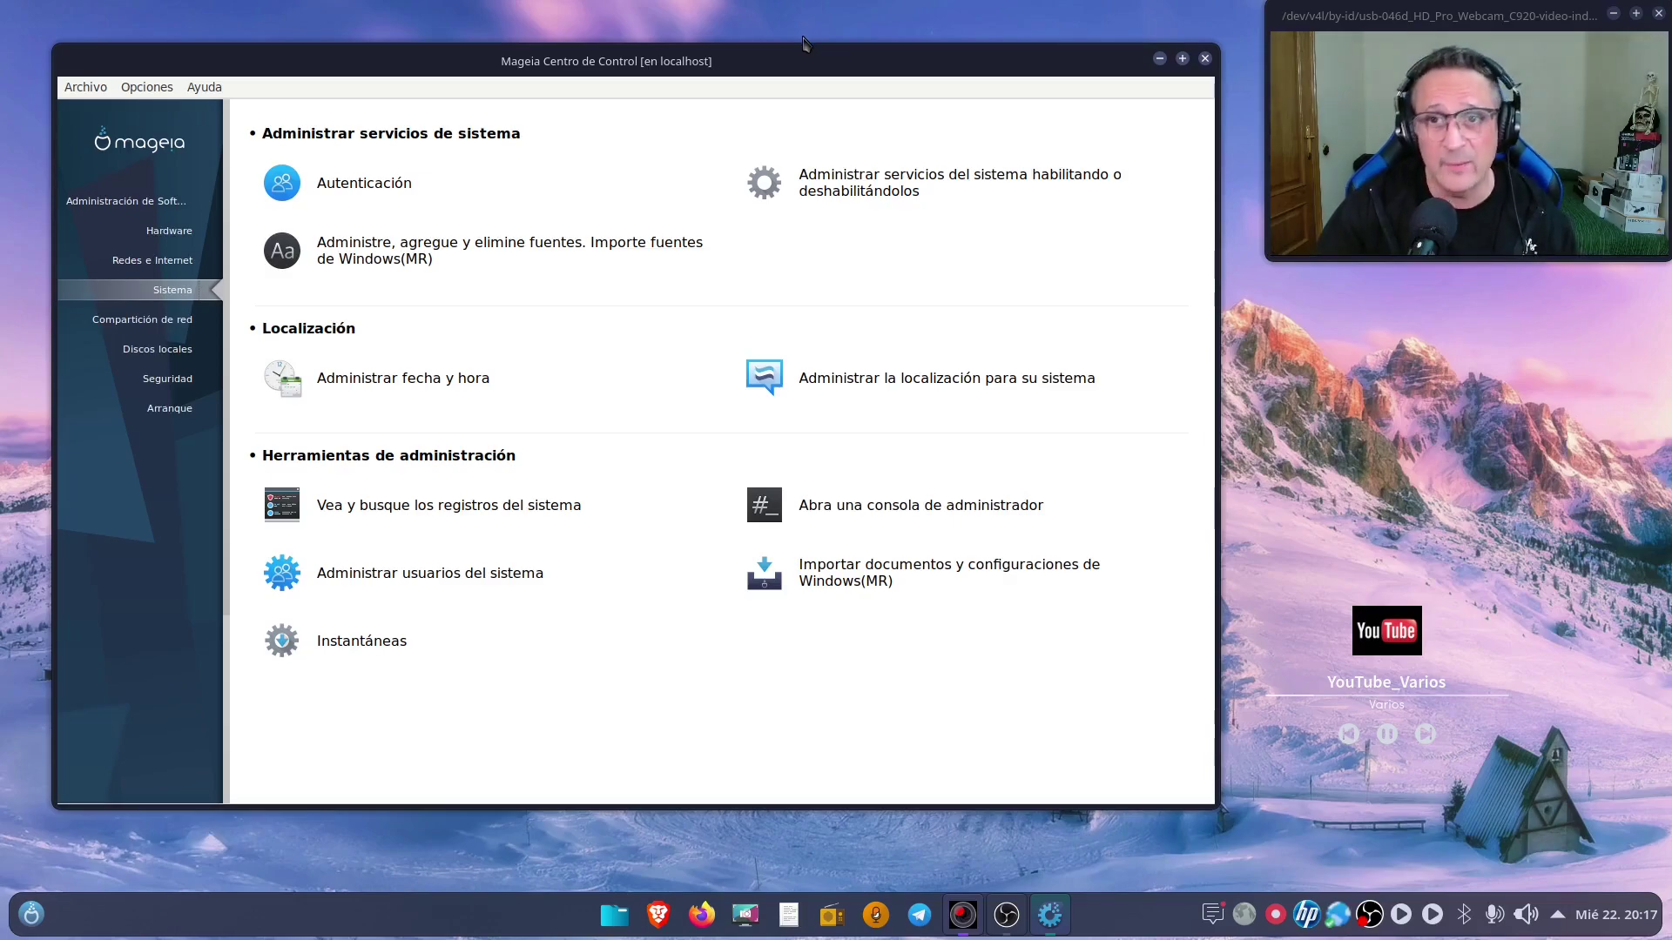
click(961, 179)
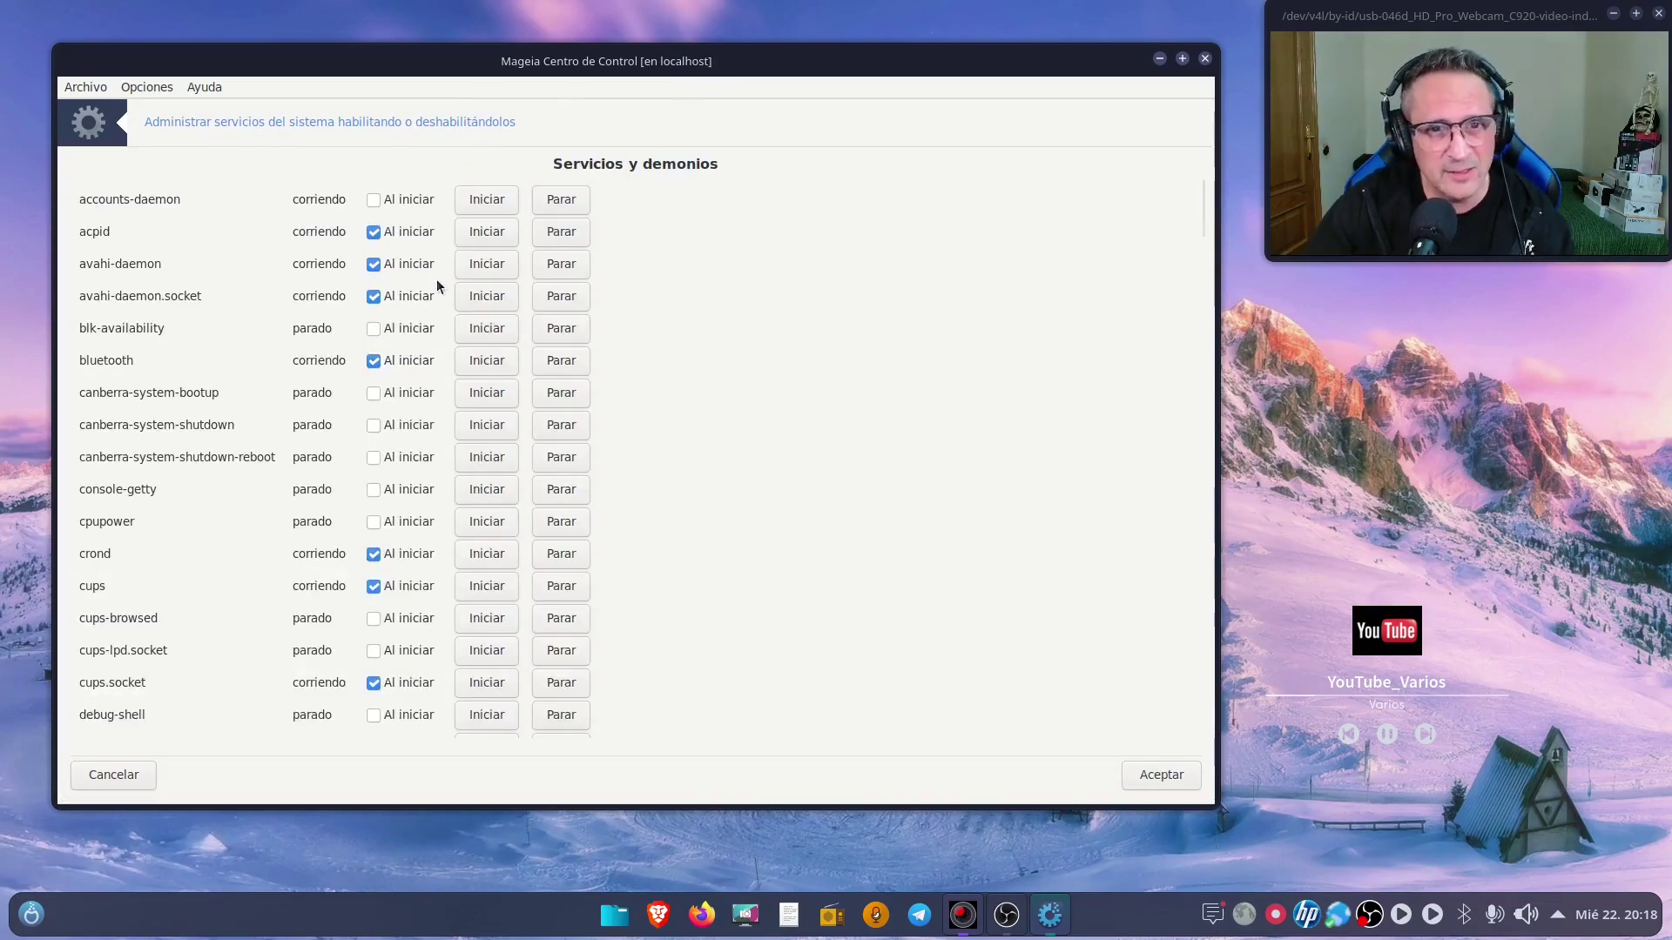
scroll(440, 314, down, 5)
scroll(403, 396, down, 15)
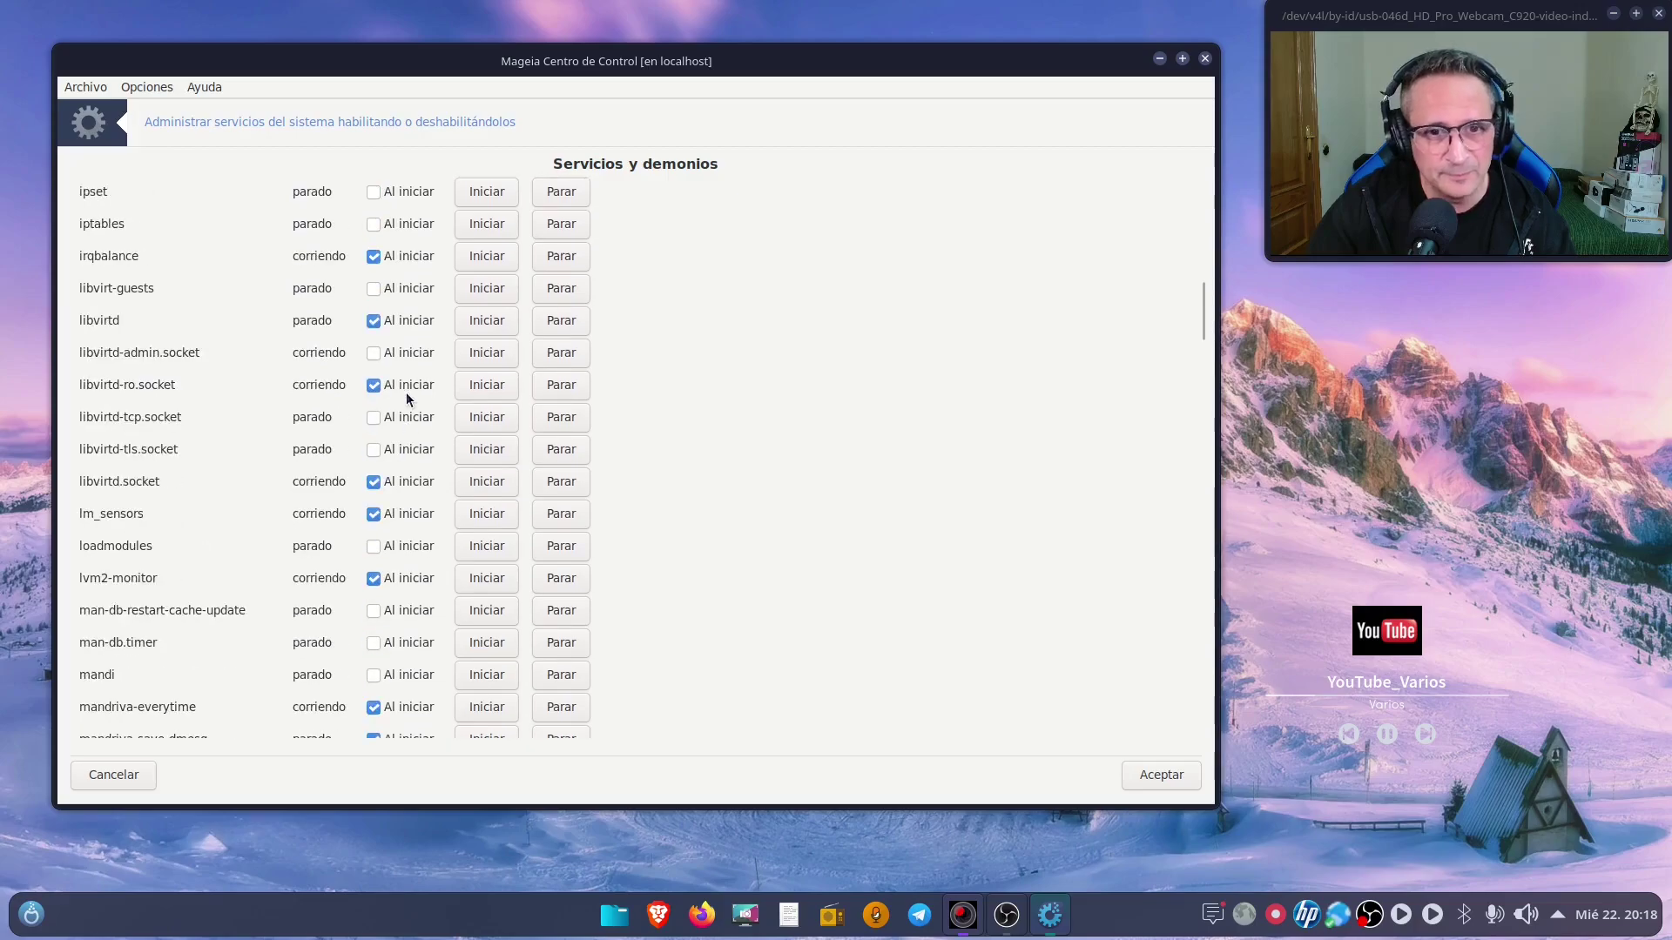
scroll(410, 386, down, 1)
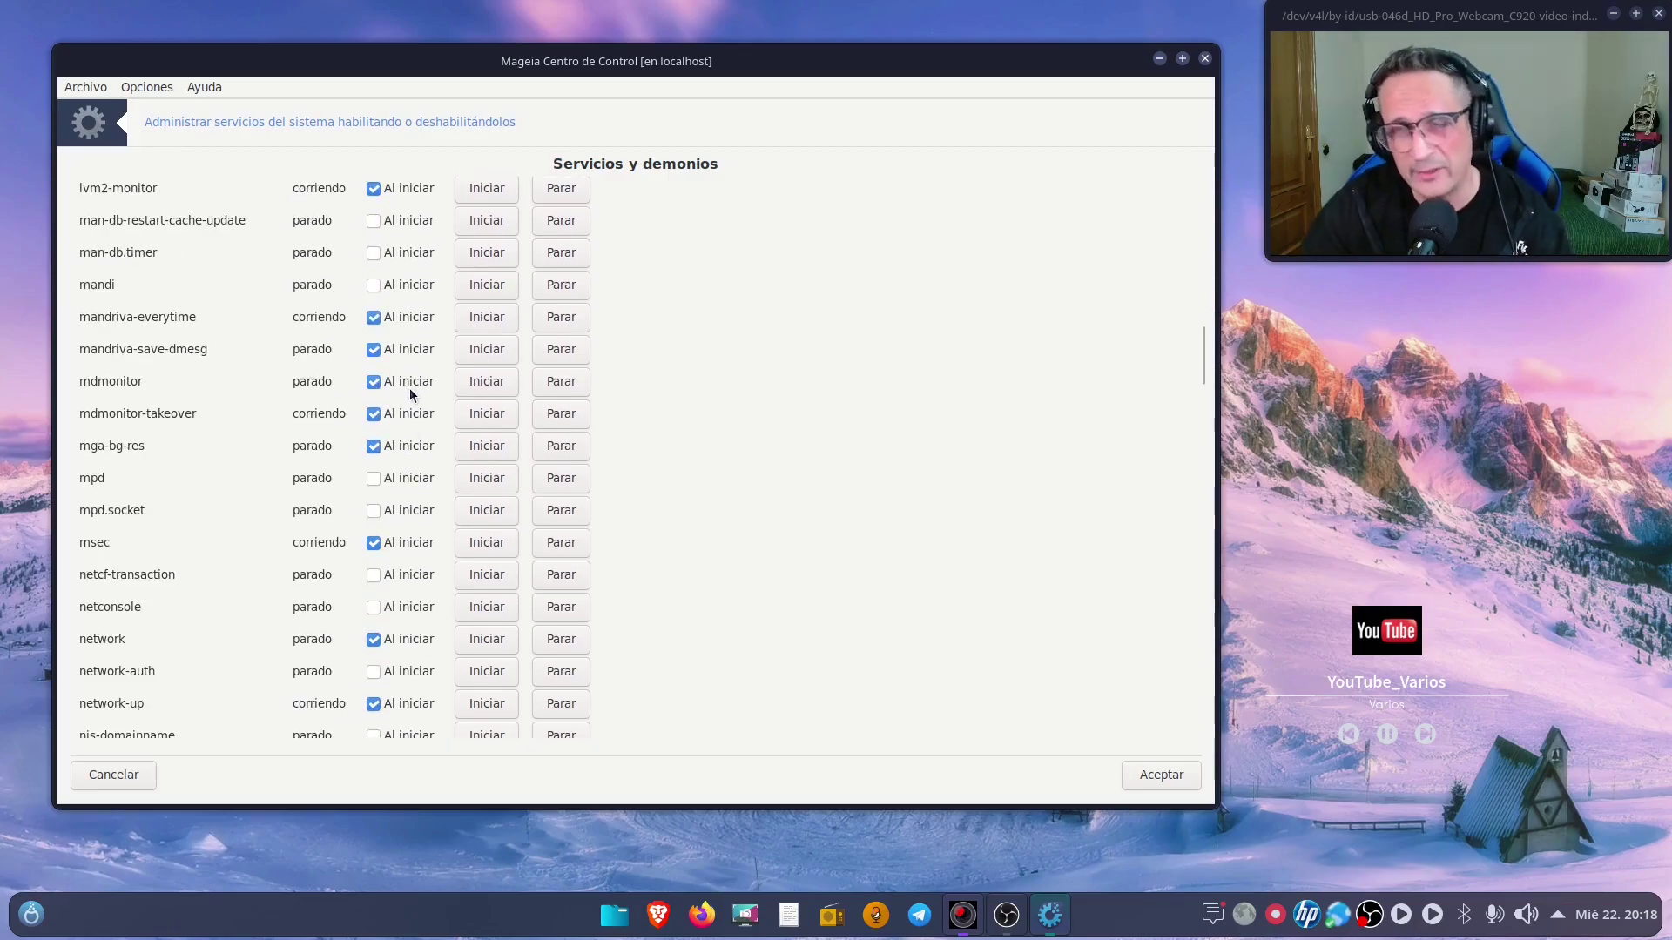
scroll(397, 449, down, 4)
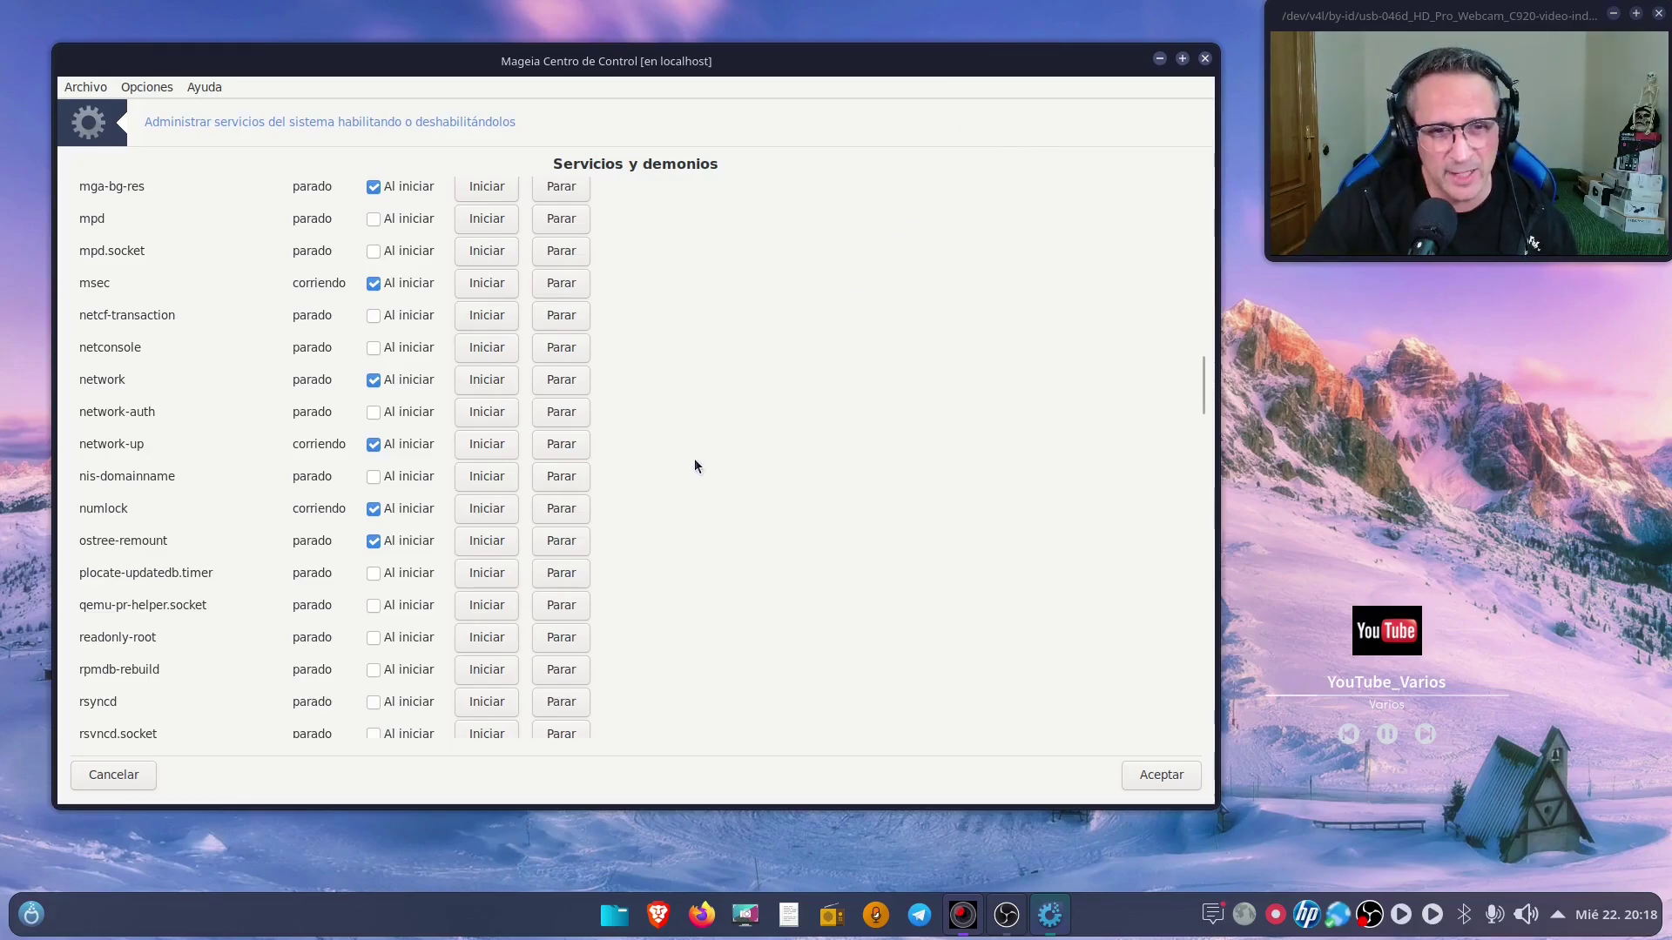
scroll(430, 559, down, 3)
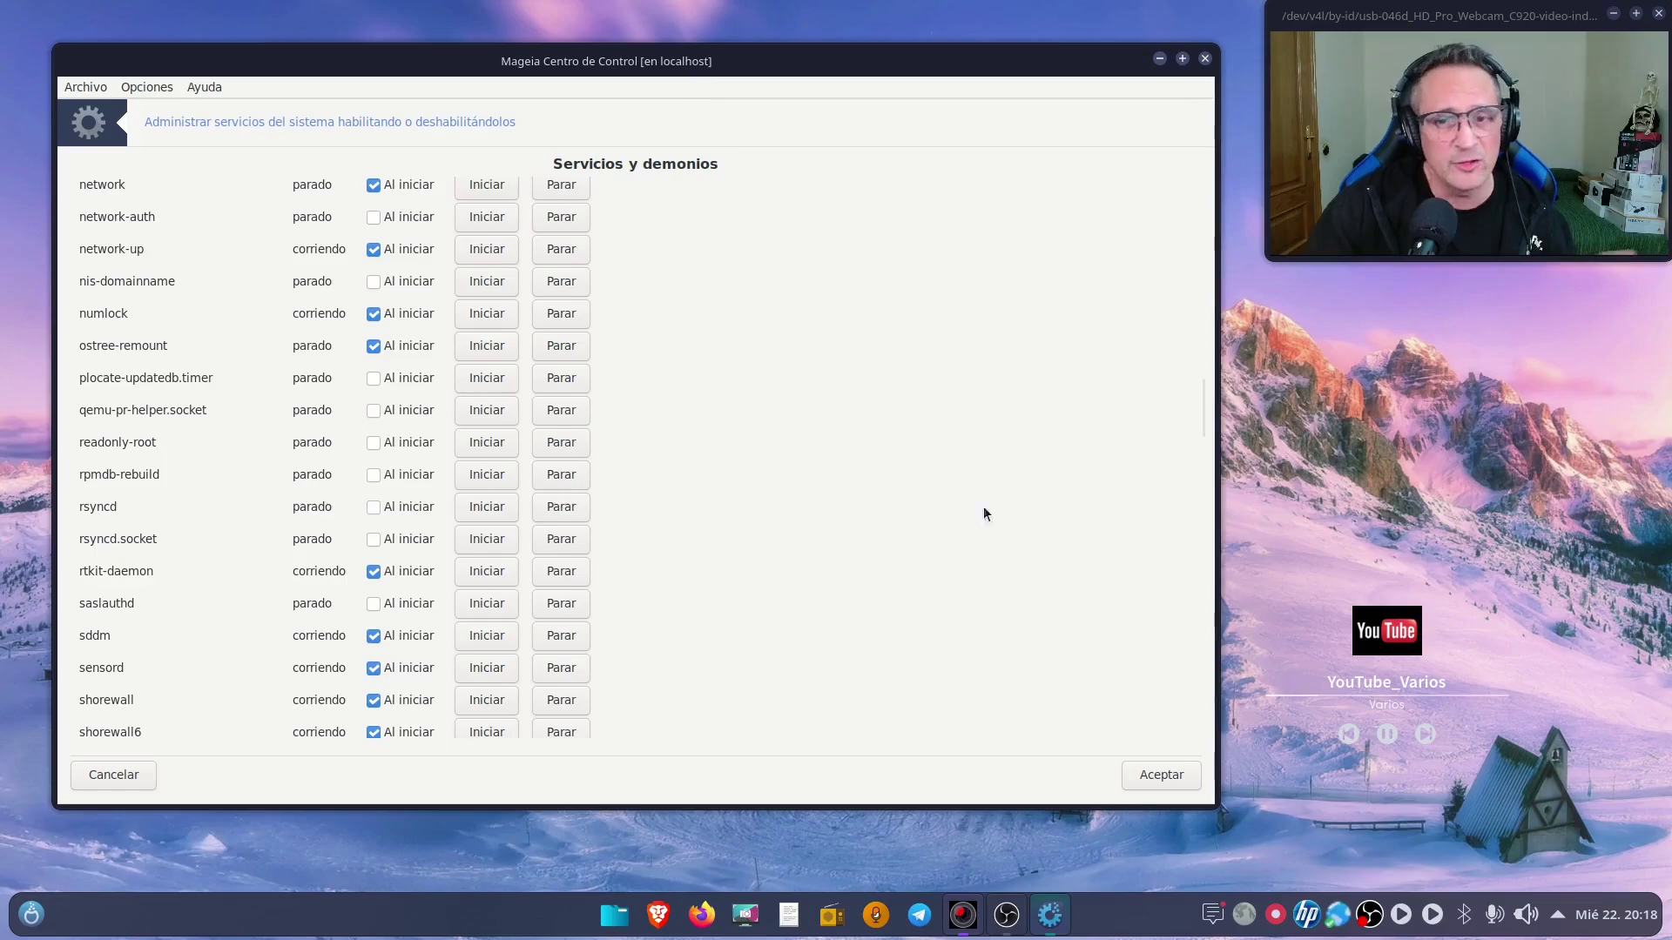
click(1176, 774)
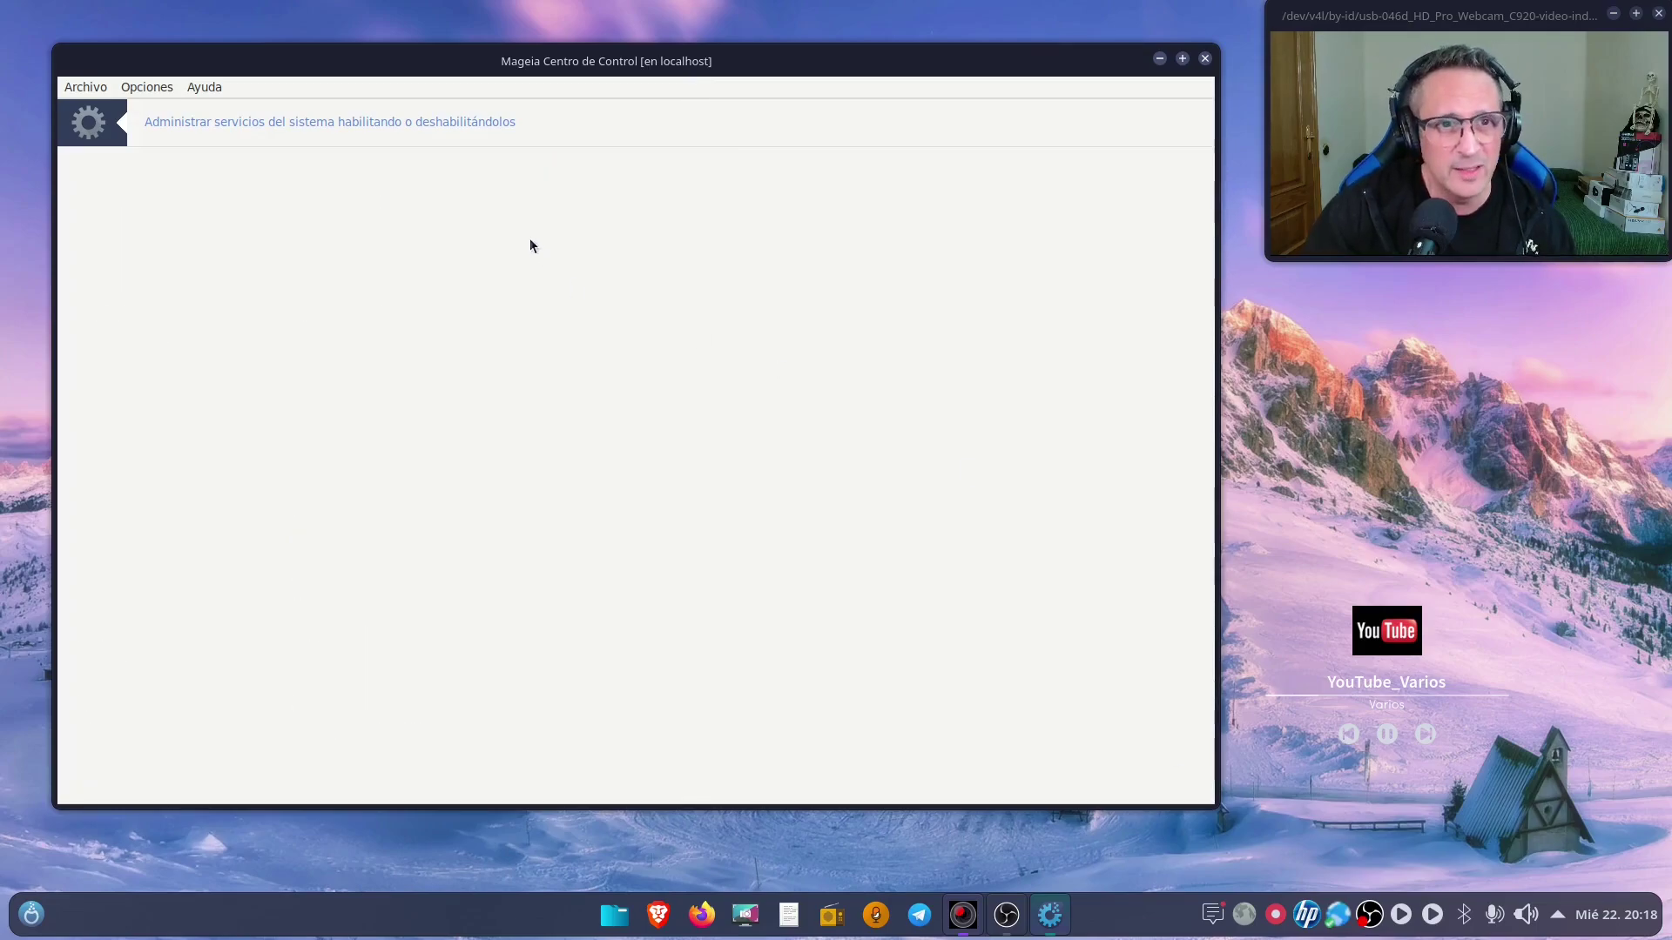
click(1205, 59)
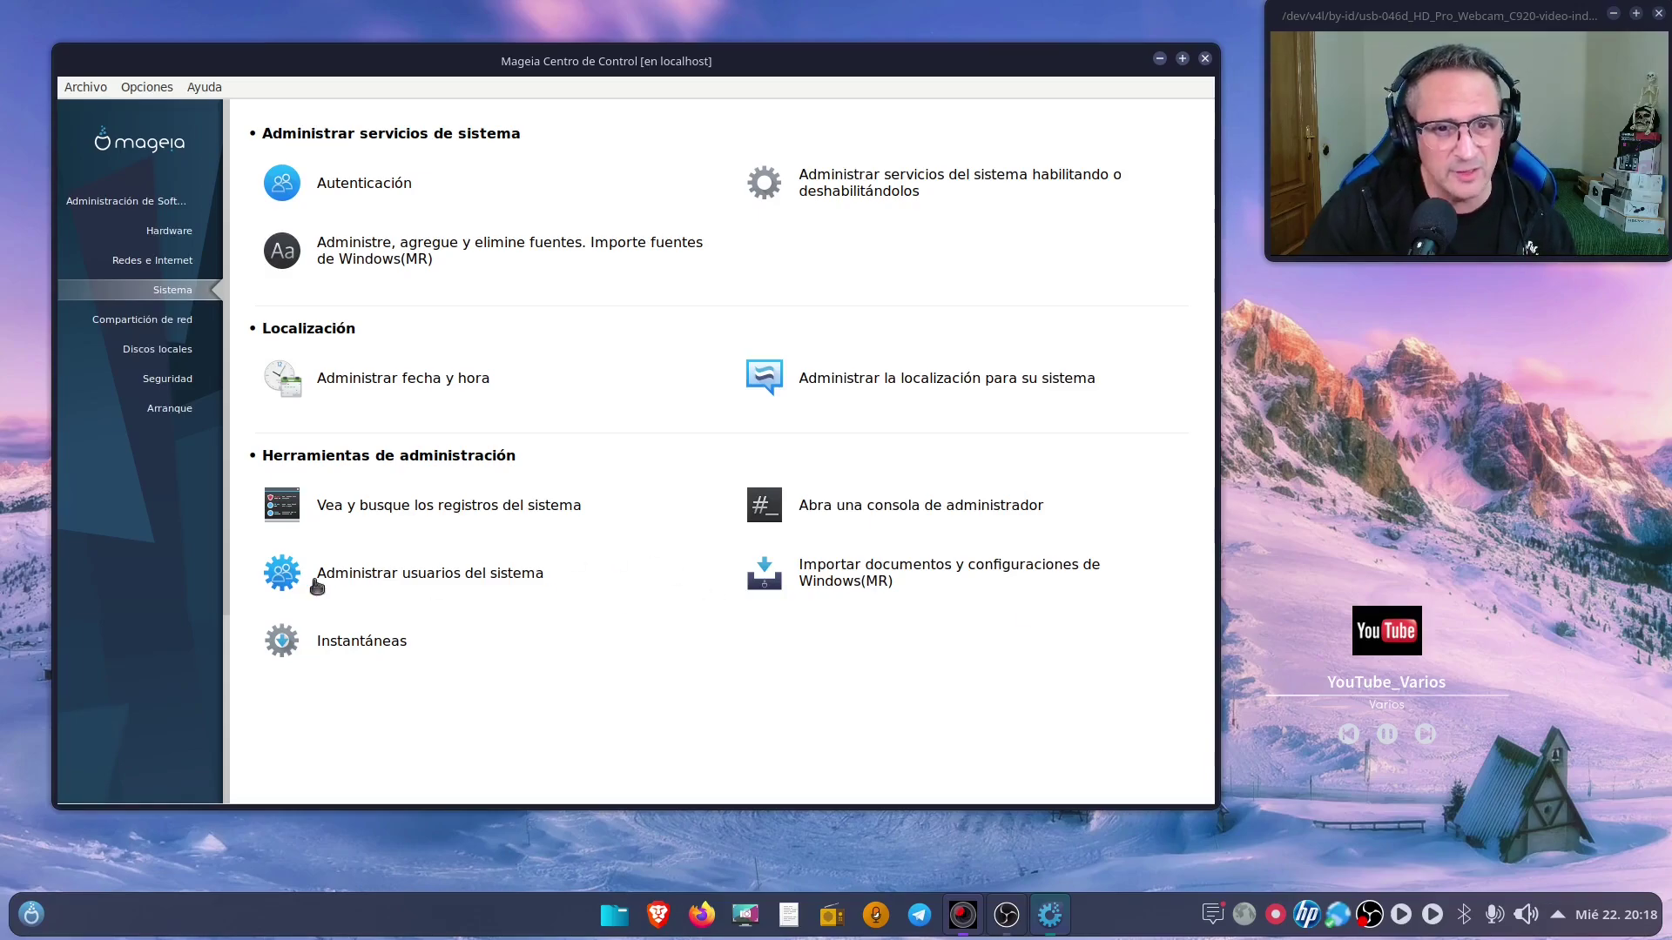
- View the system user accounts in the user administration tool and display the network sharing options
click(446, 579)
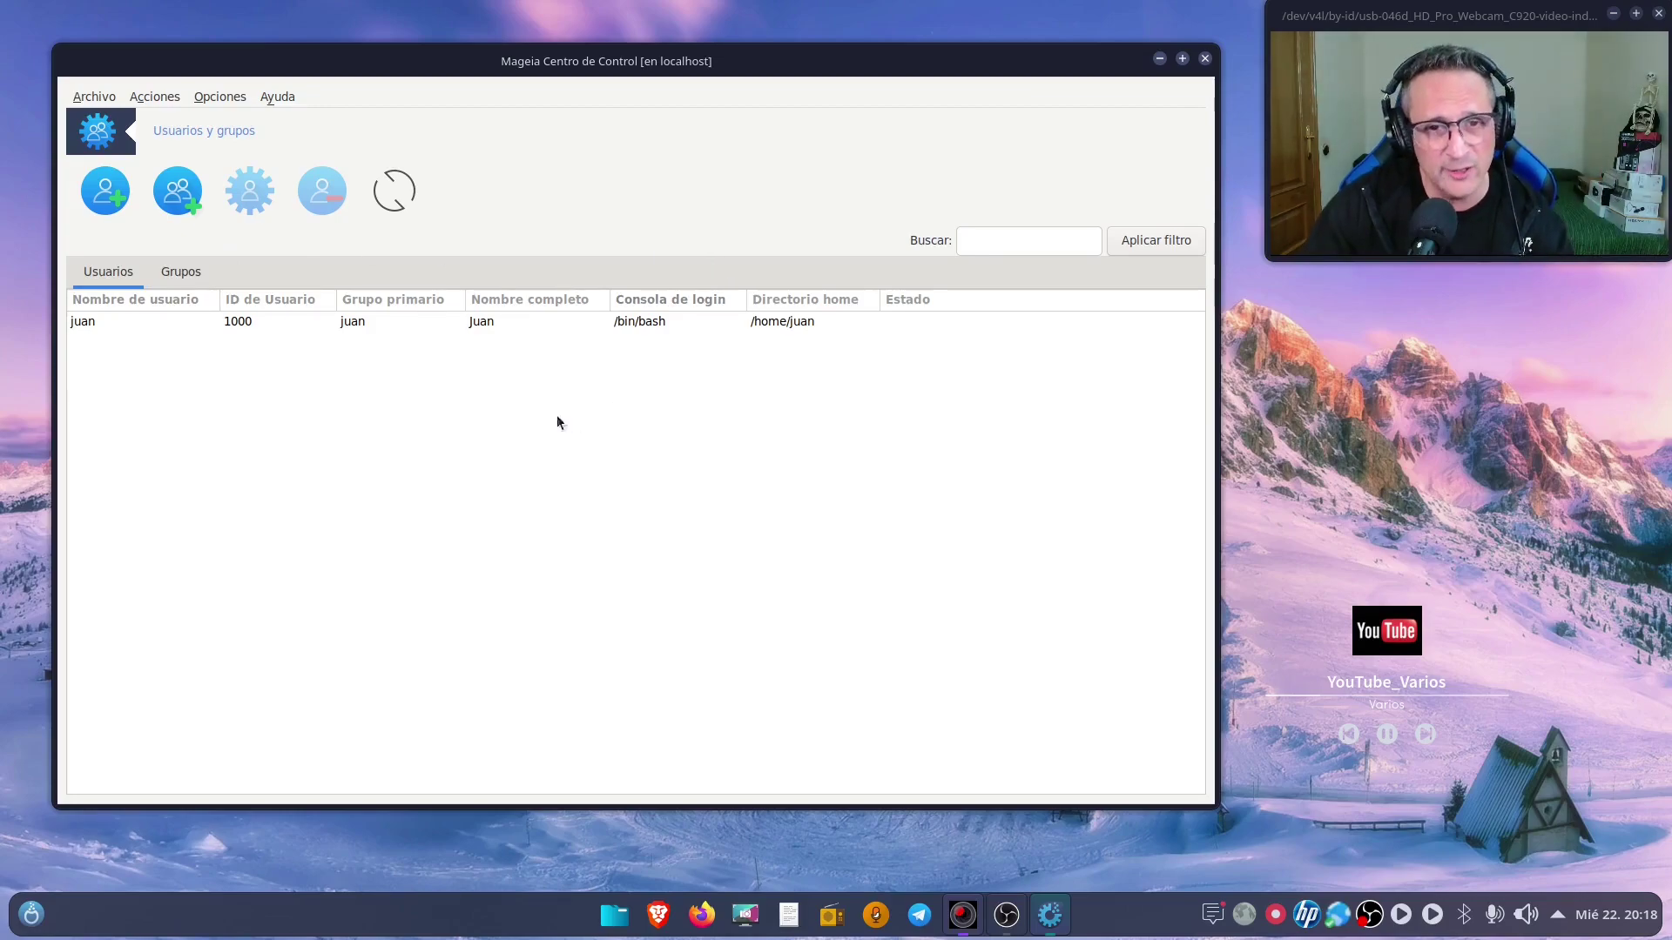
click(1205, 58)
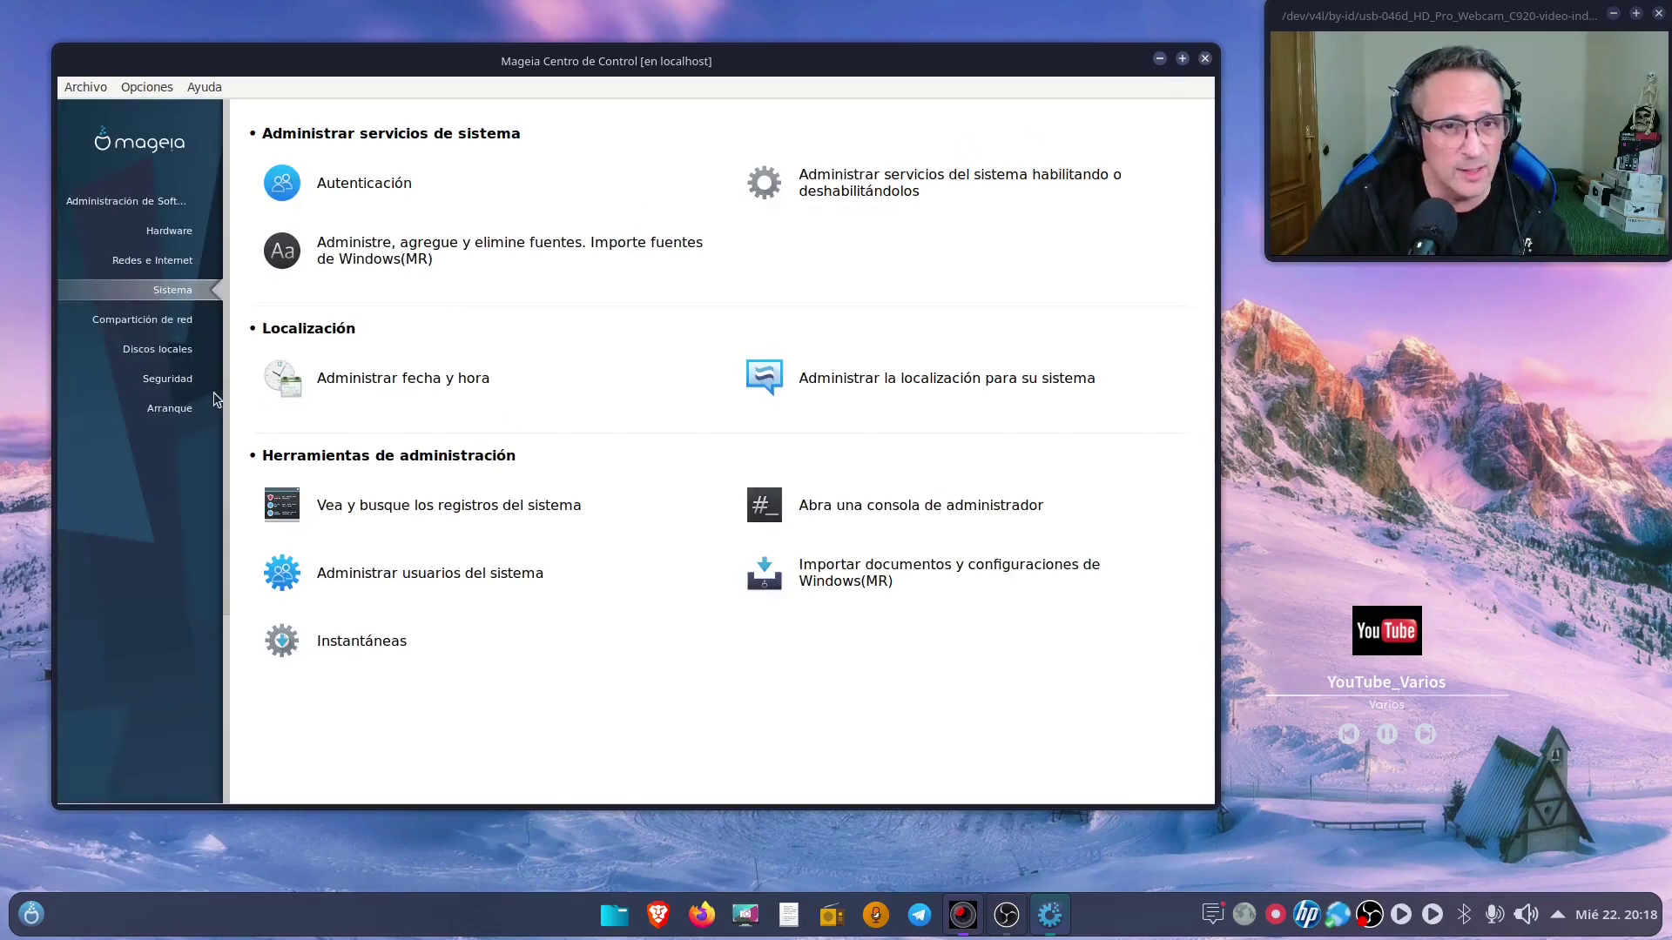
click(165, 321)
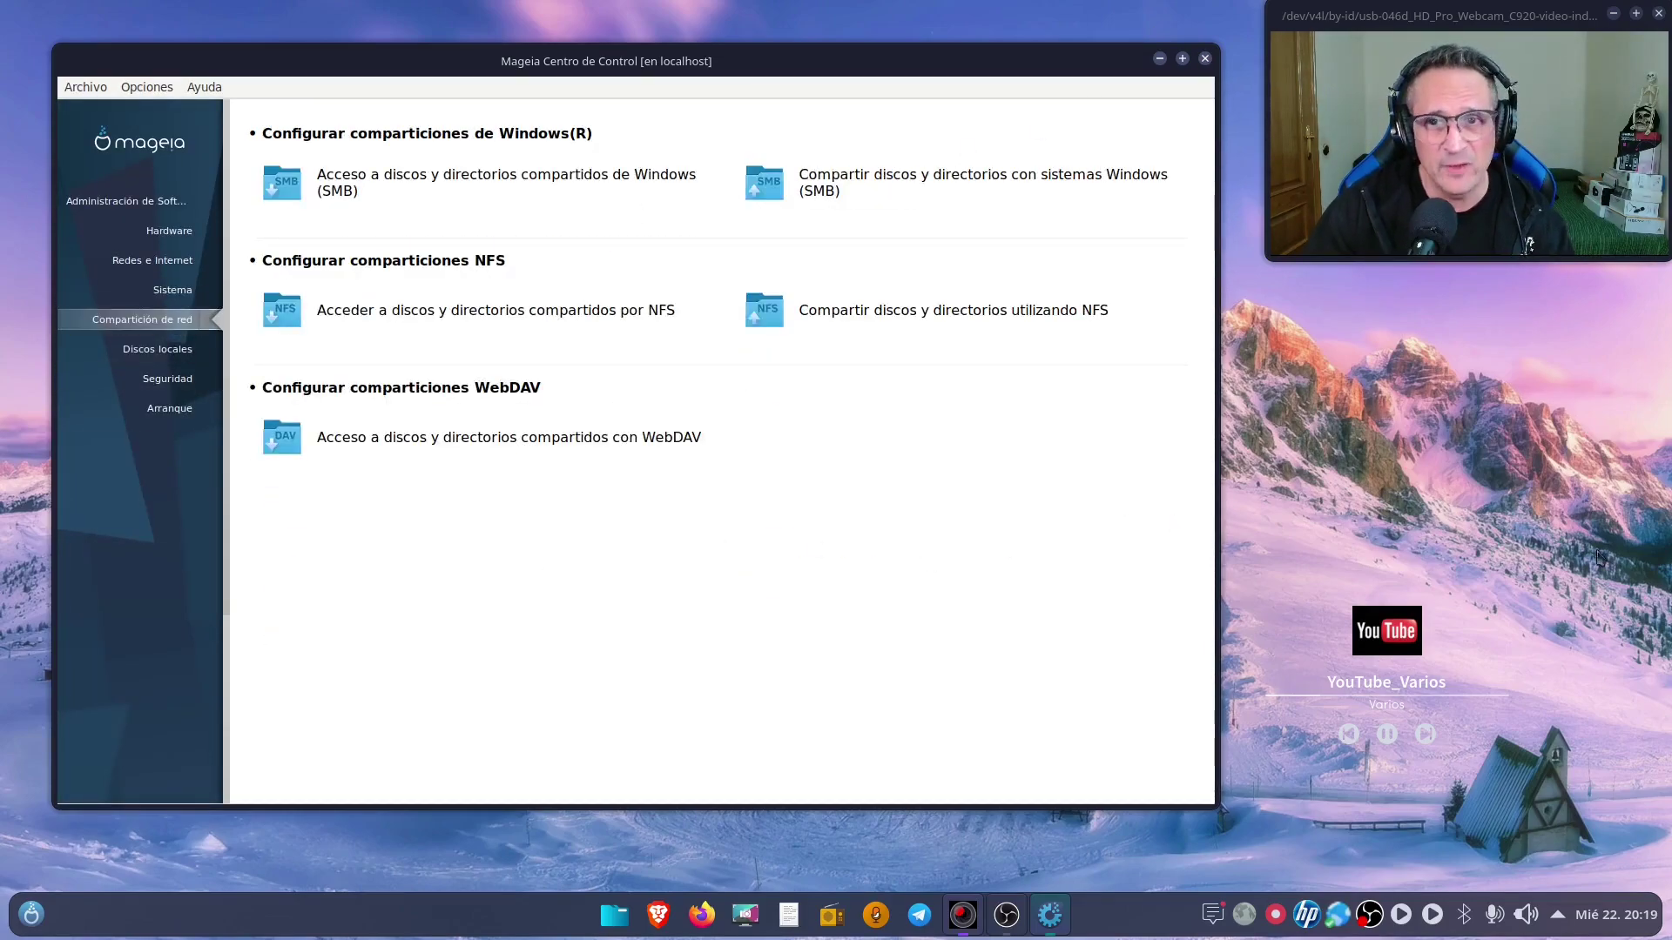
- Inspect the sda and nvme0n1 disks in the partition manager, view the Void and Mageia partition details, and close it
click(158, 349)
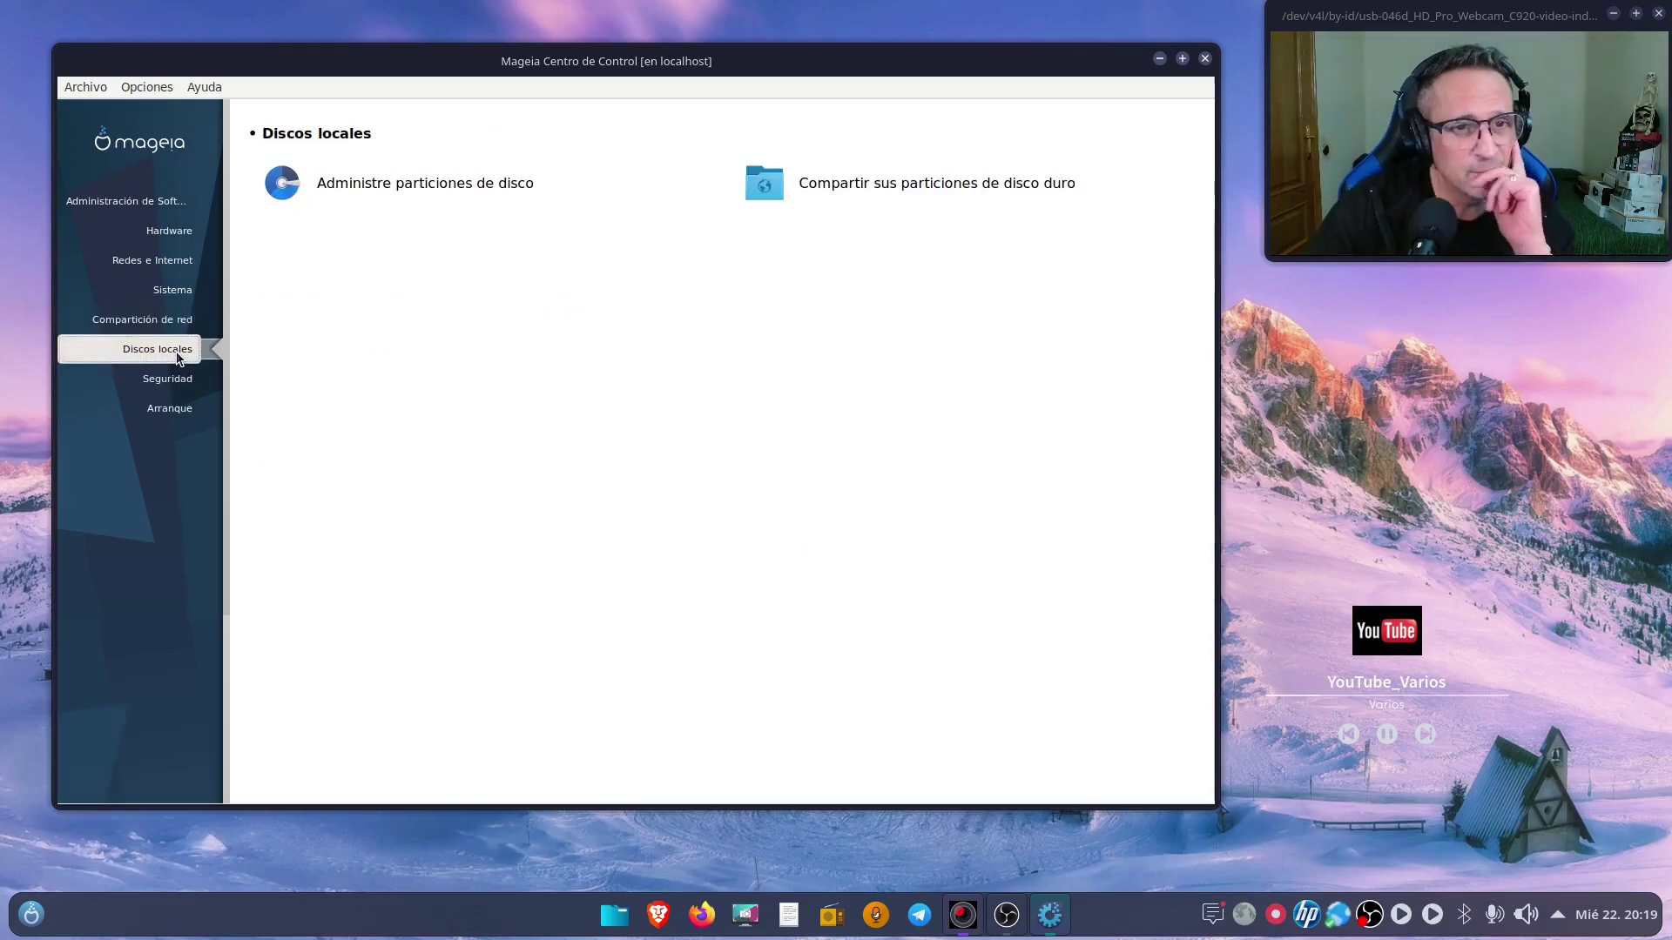
click(384, 193)
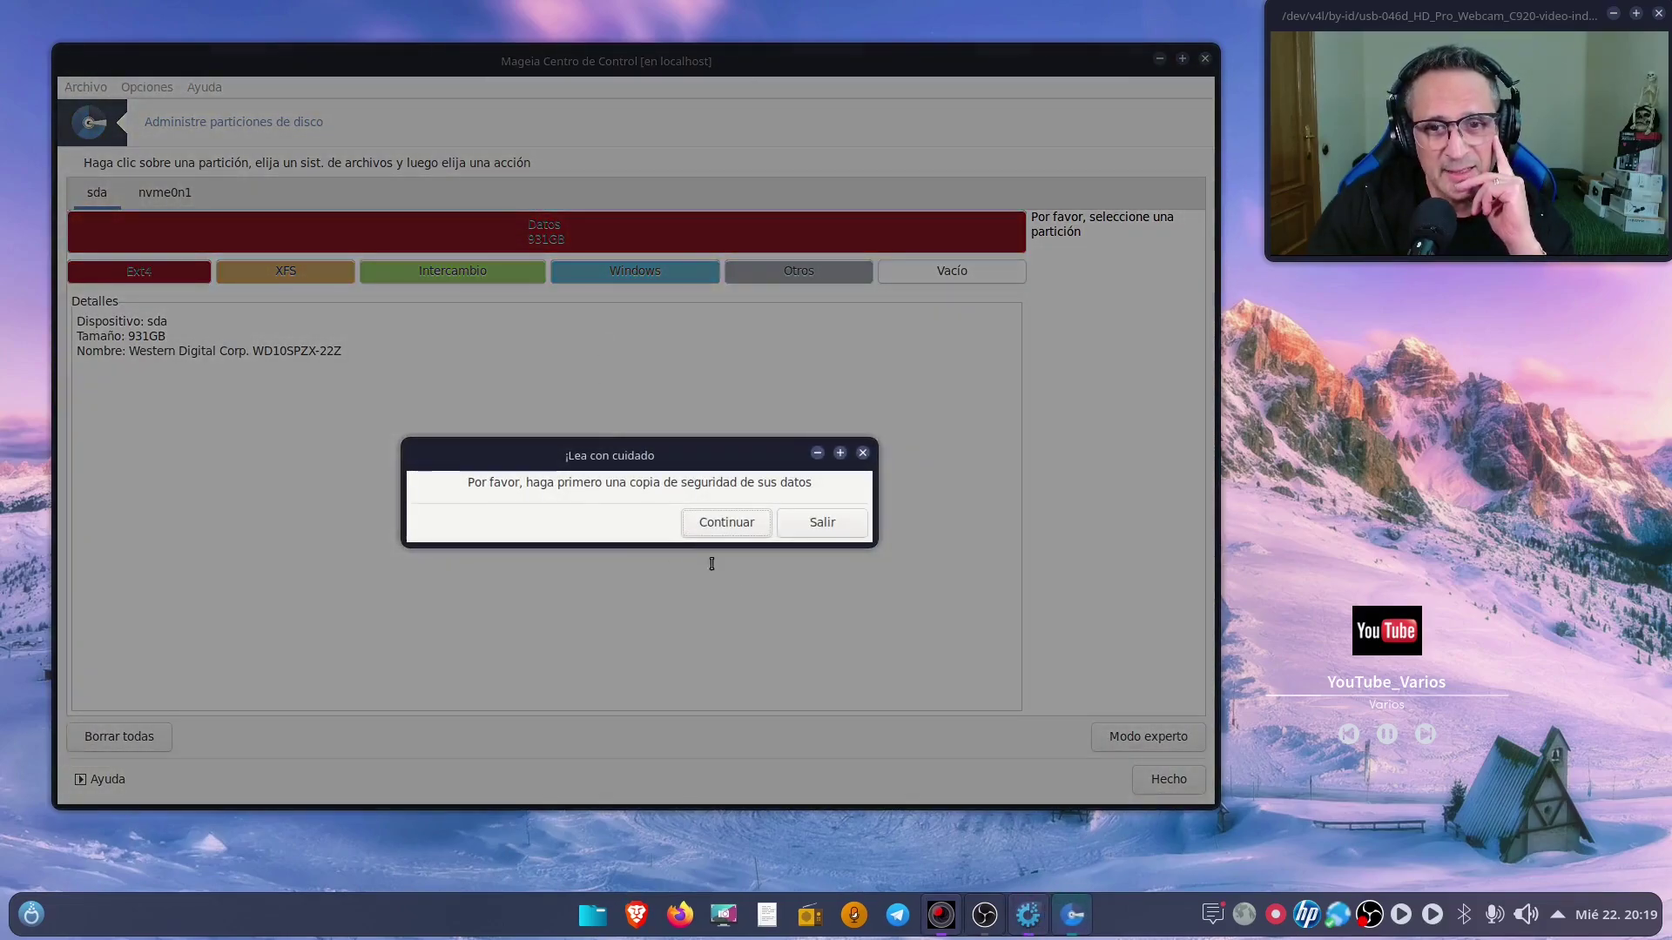
click(755, 529)
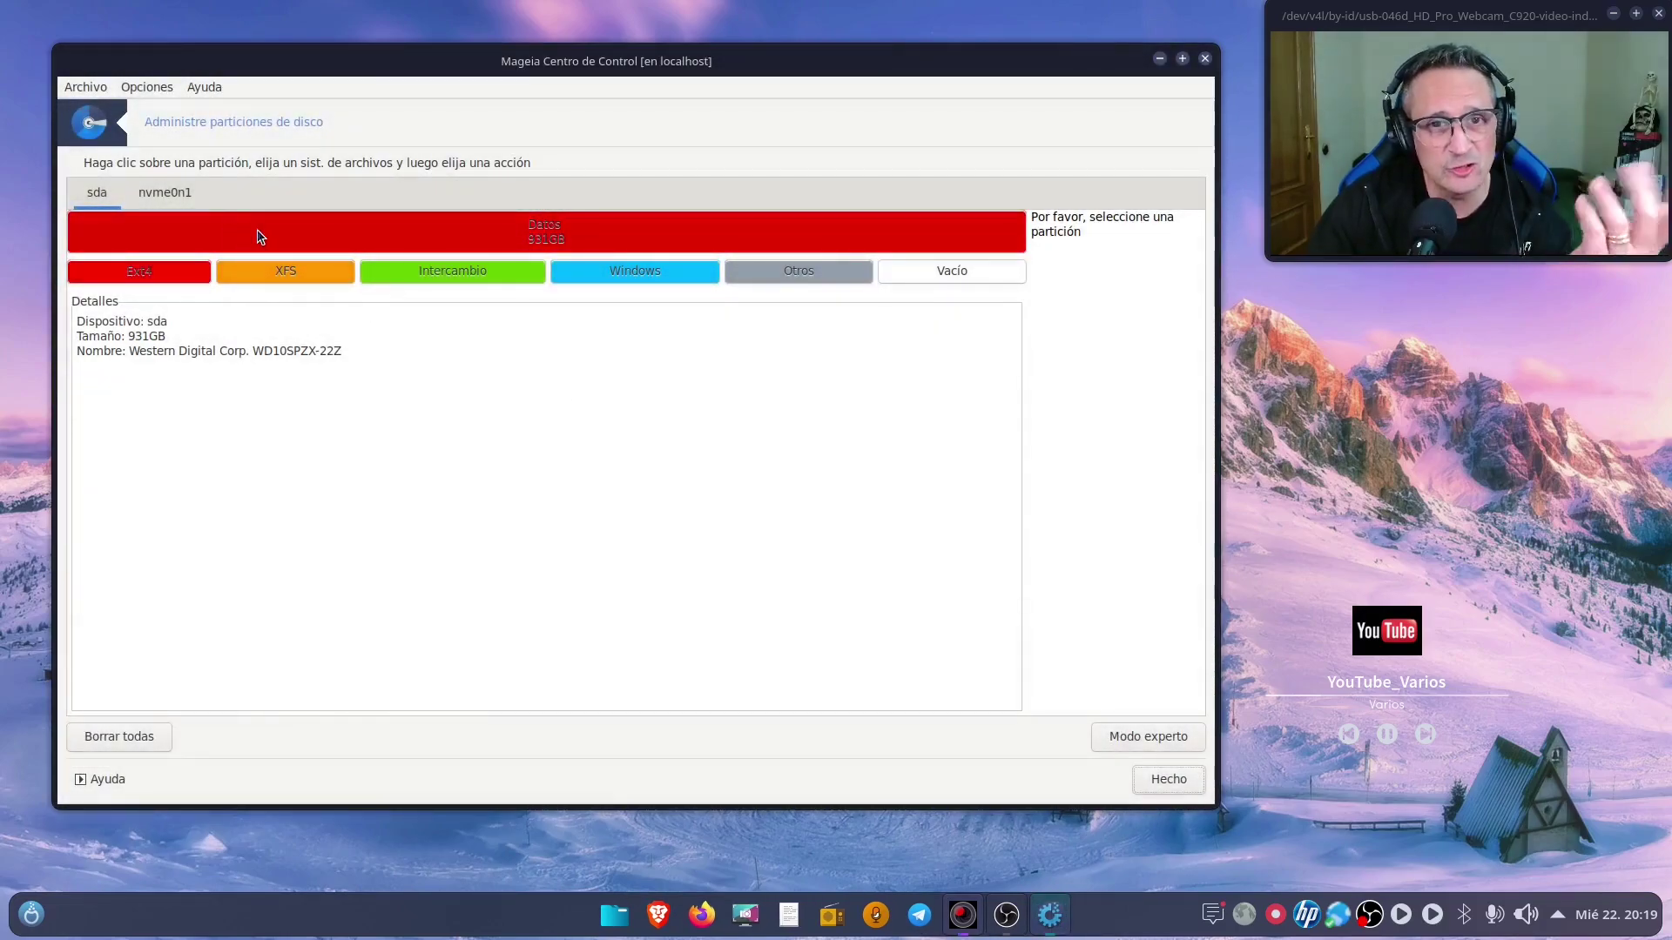
click(195, 188)
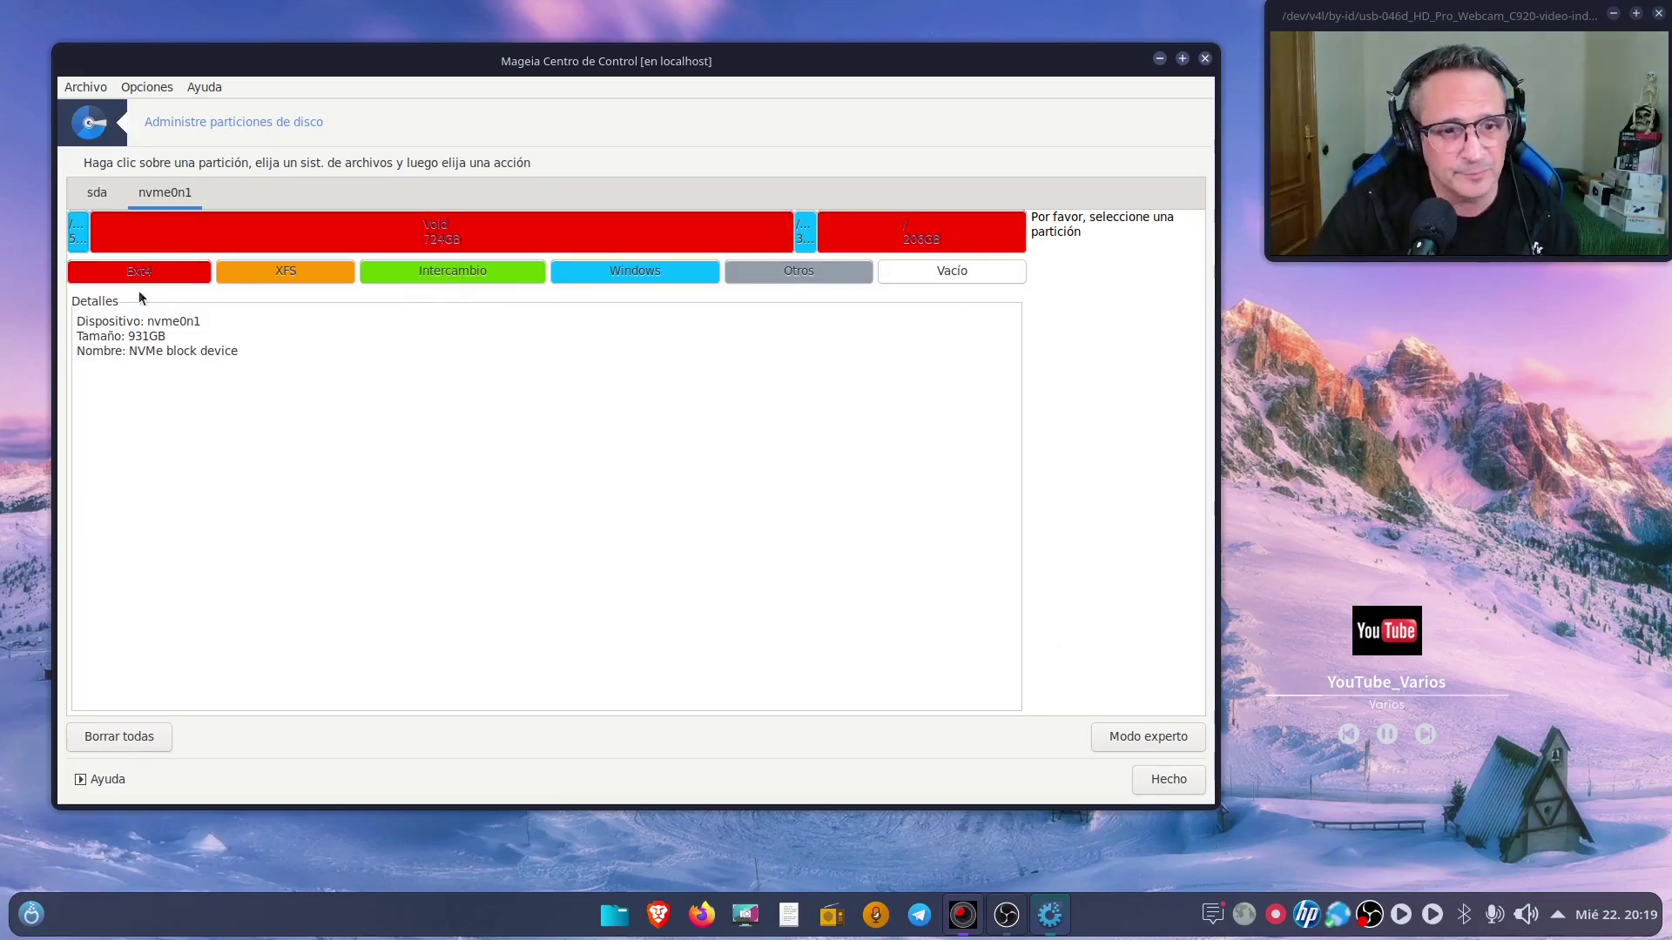
click(464, 237)
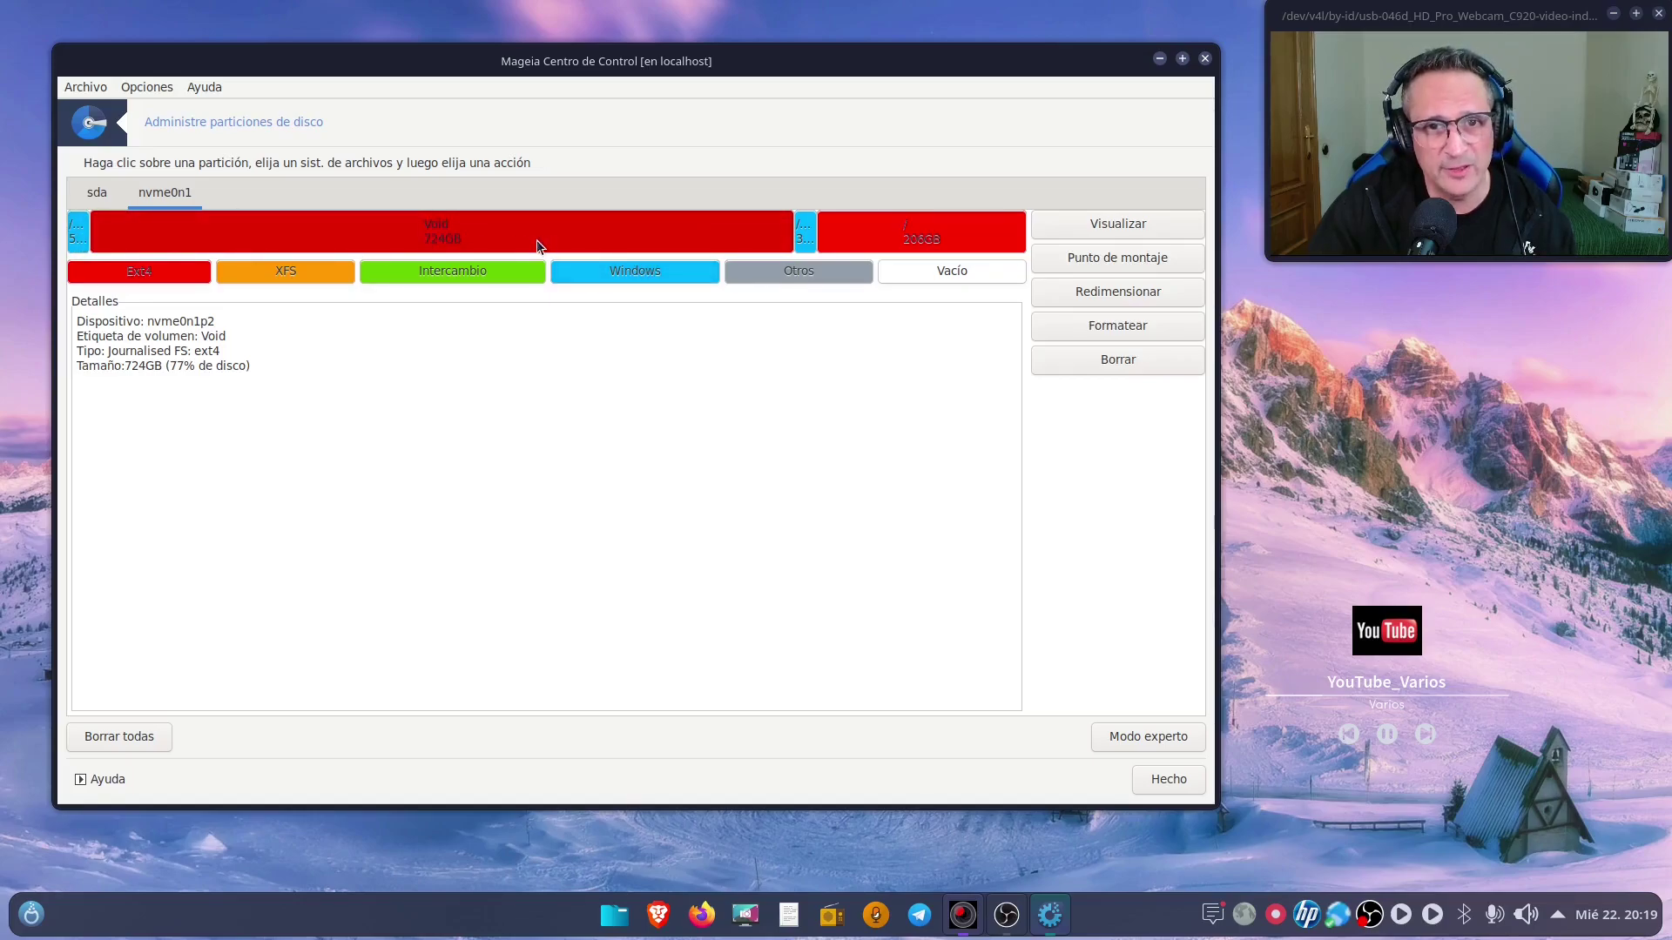
click(881, 246)
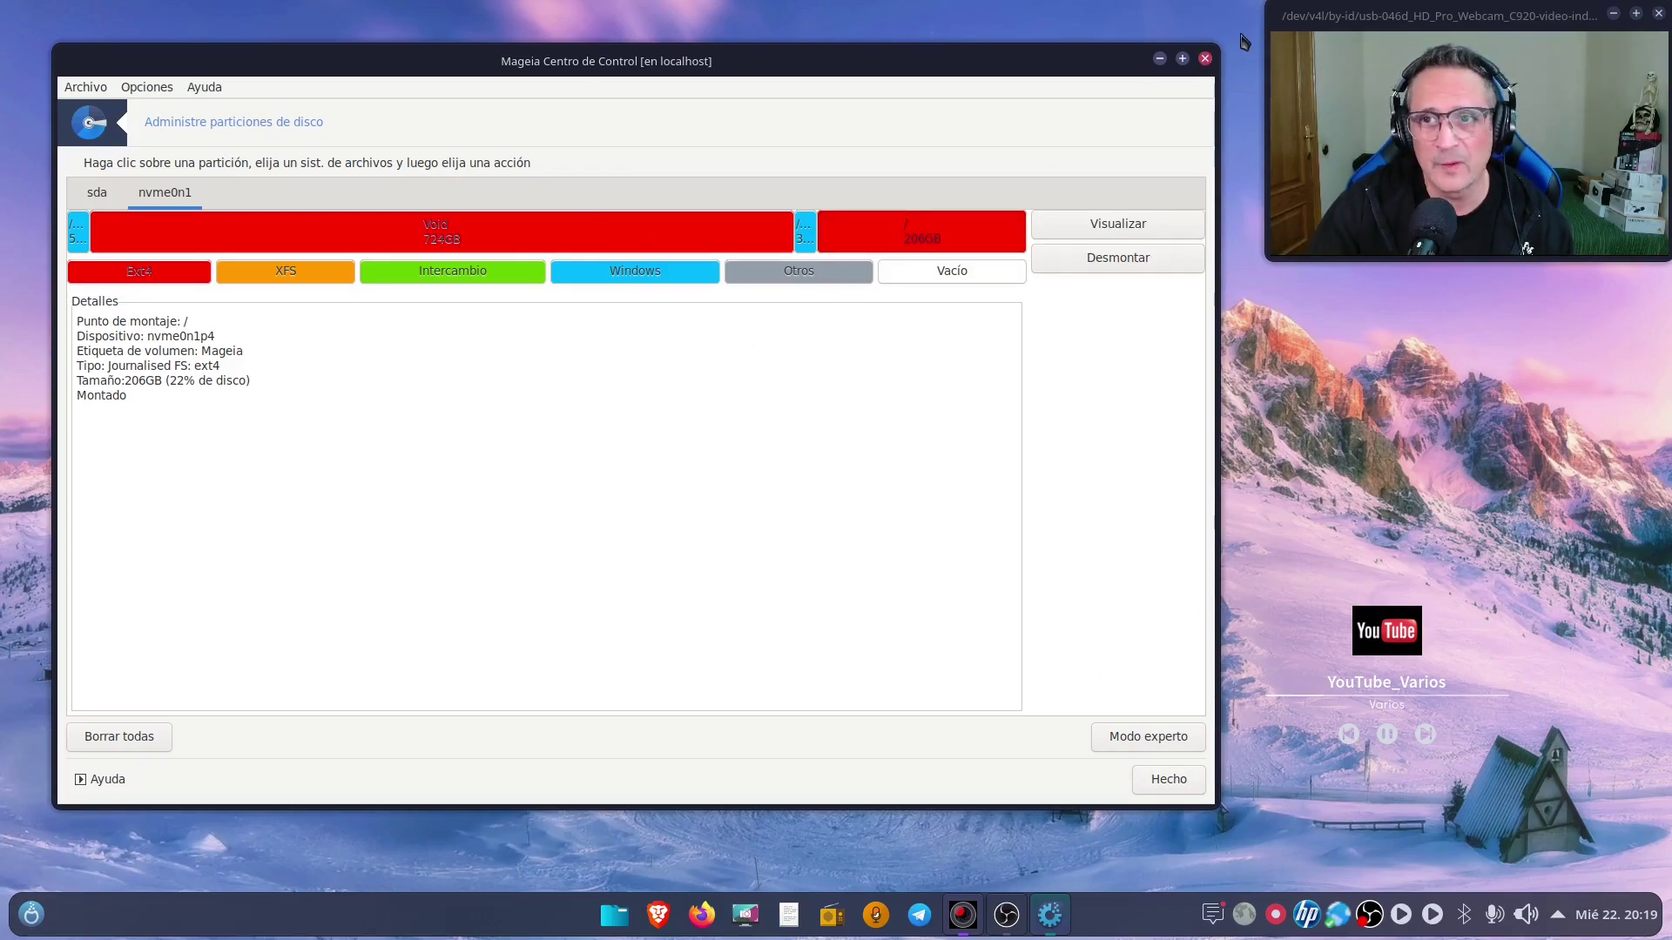
click(1205, 58)
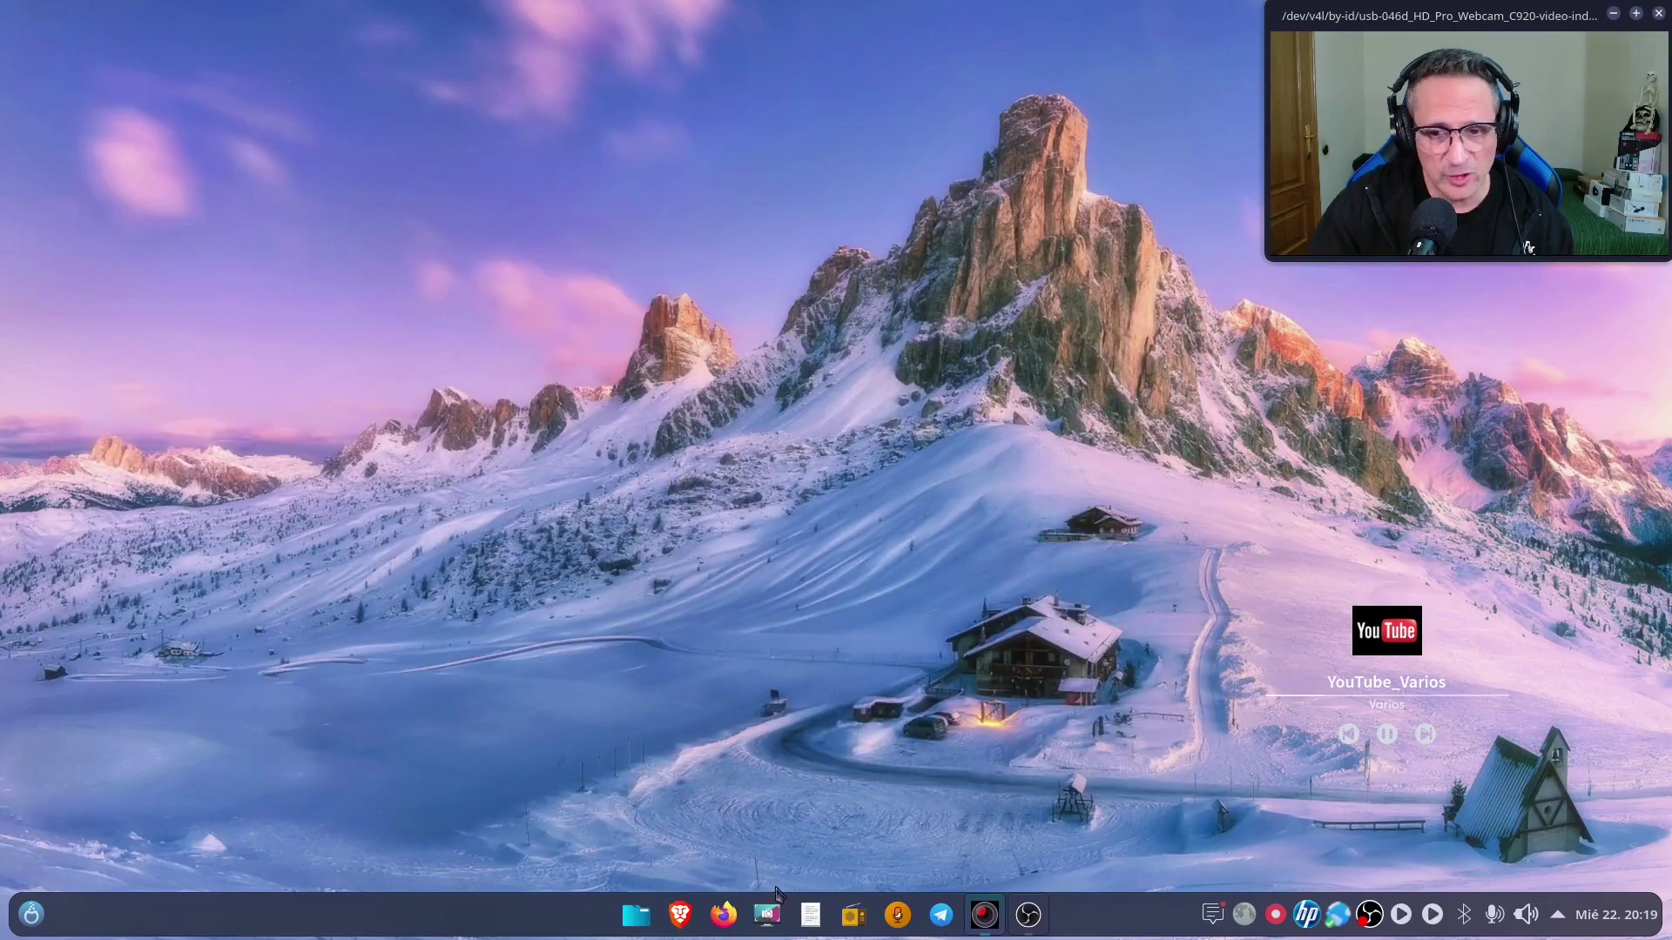
- Relaunch the Mageia Control Center, authenticate with the account password and move its window clear of the webcam view
click(32, 914)
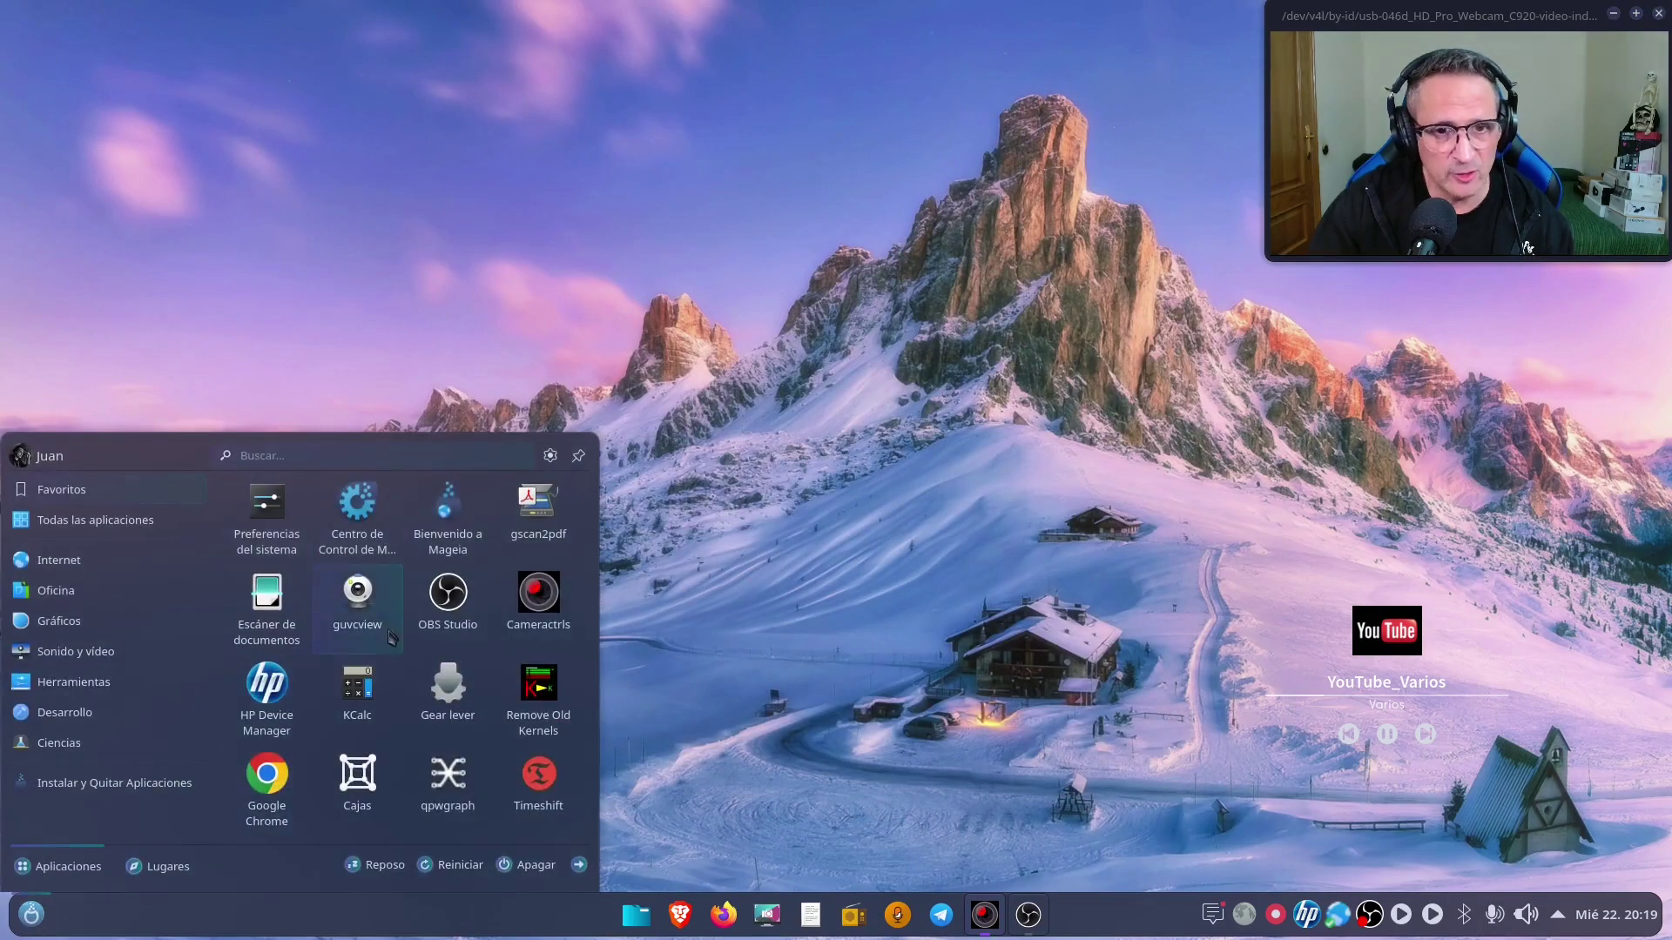
click(357, 514)
text(*)
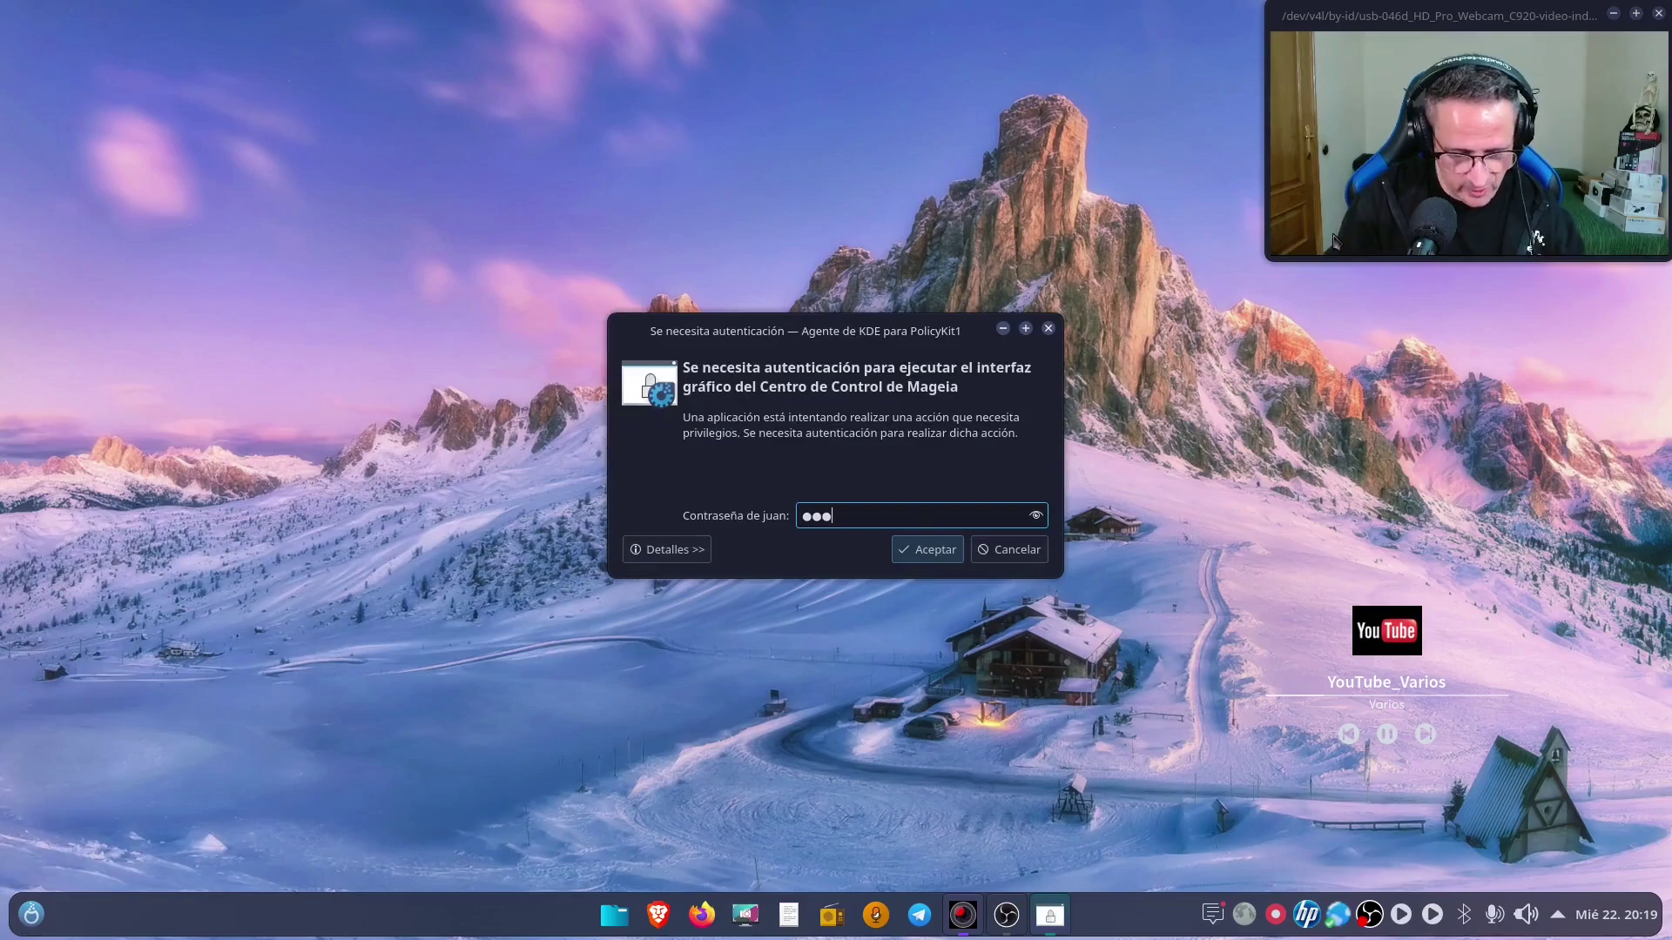
text(*********)
key(Return)
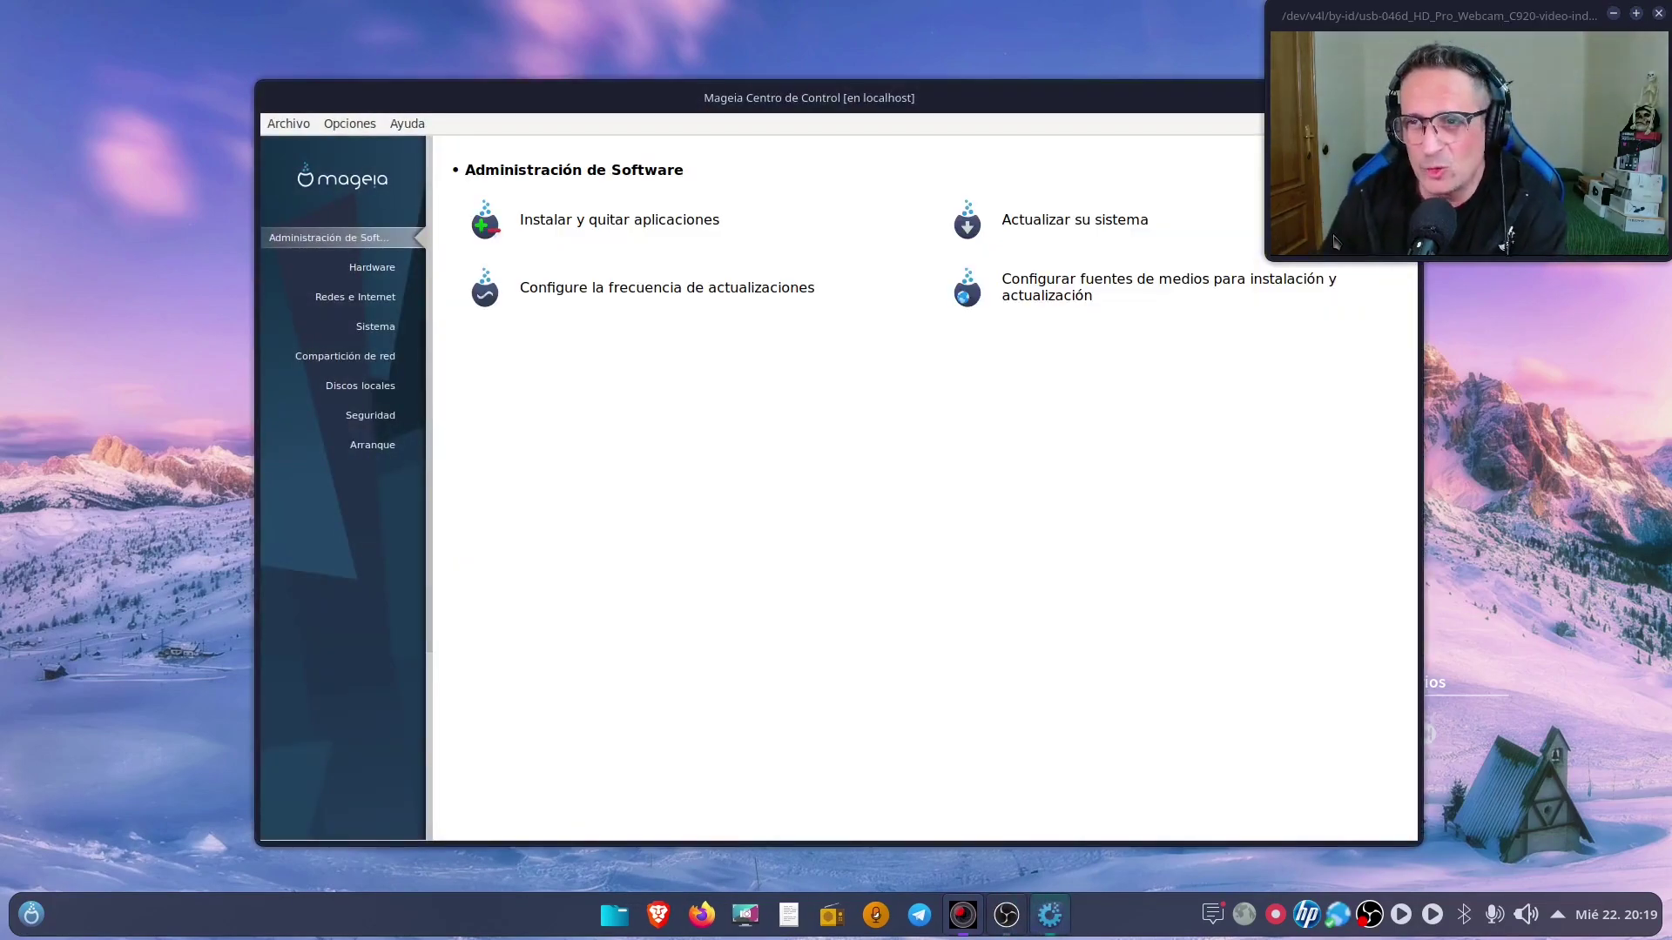
drag(1016, 98, 785, 58)
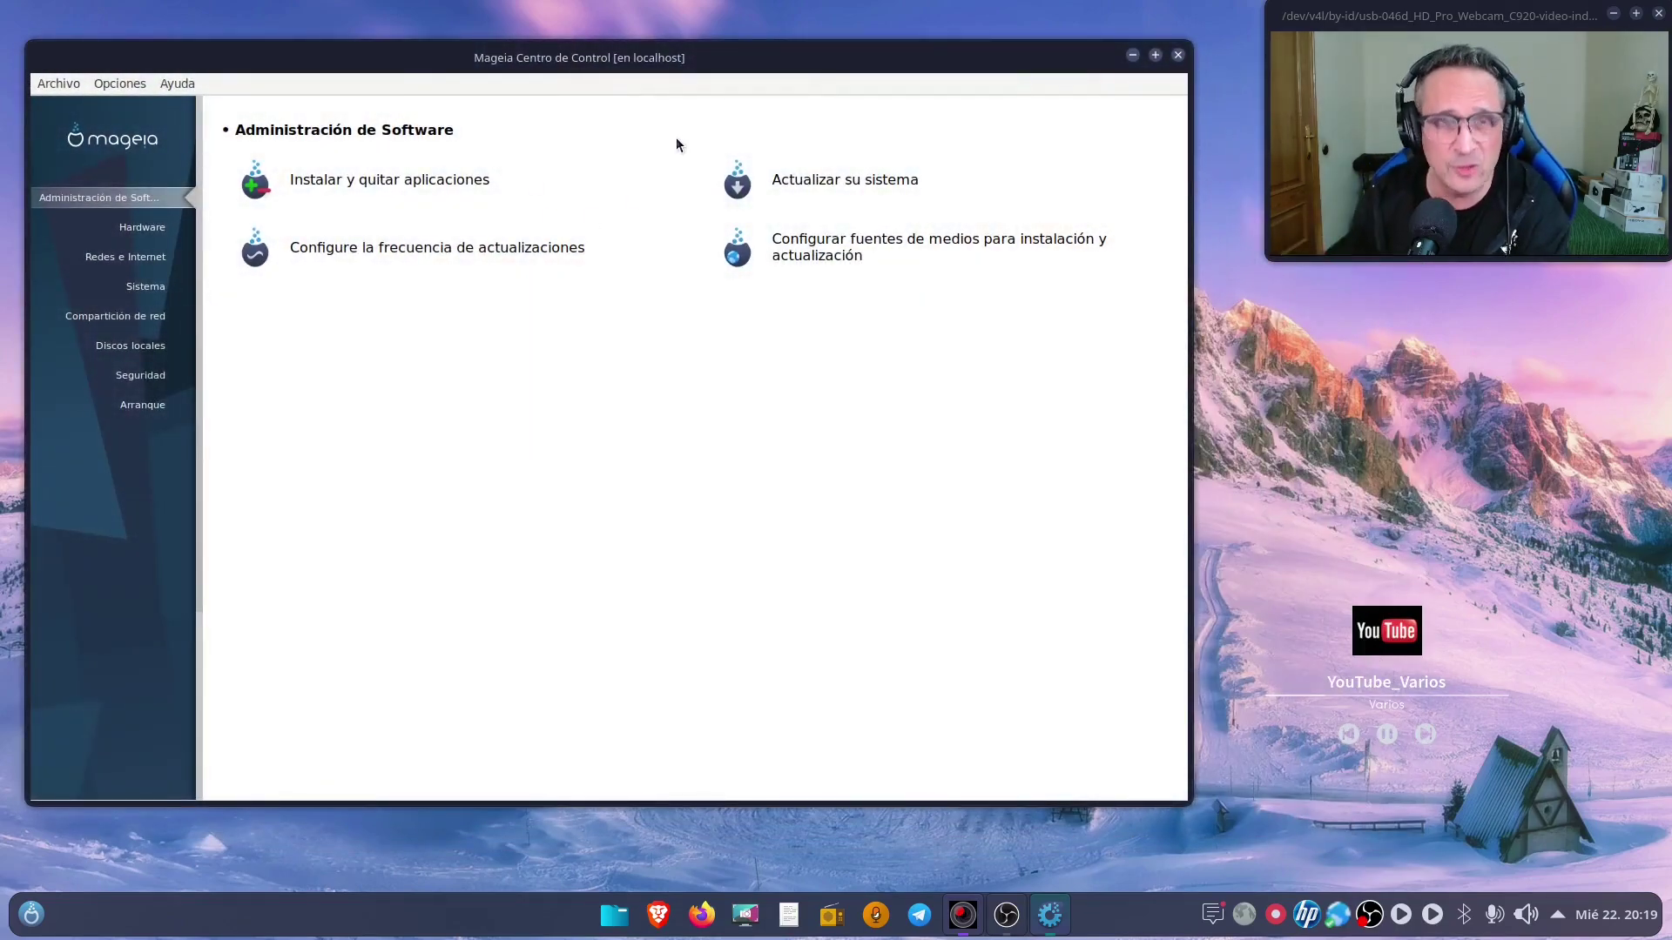
- Review the personal firewall's allowed services, advanced options and interactive firewall settings from the Security section, and close the tool
click(113, 318)
click(120, 349)
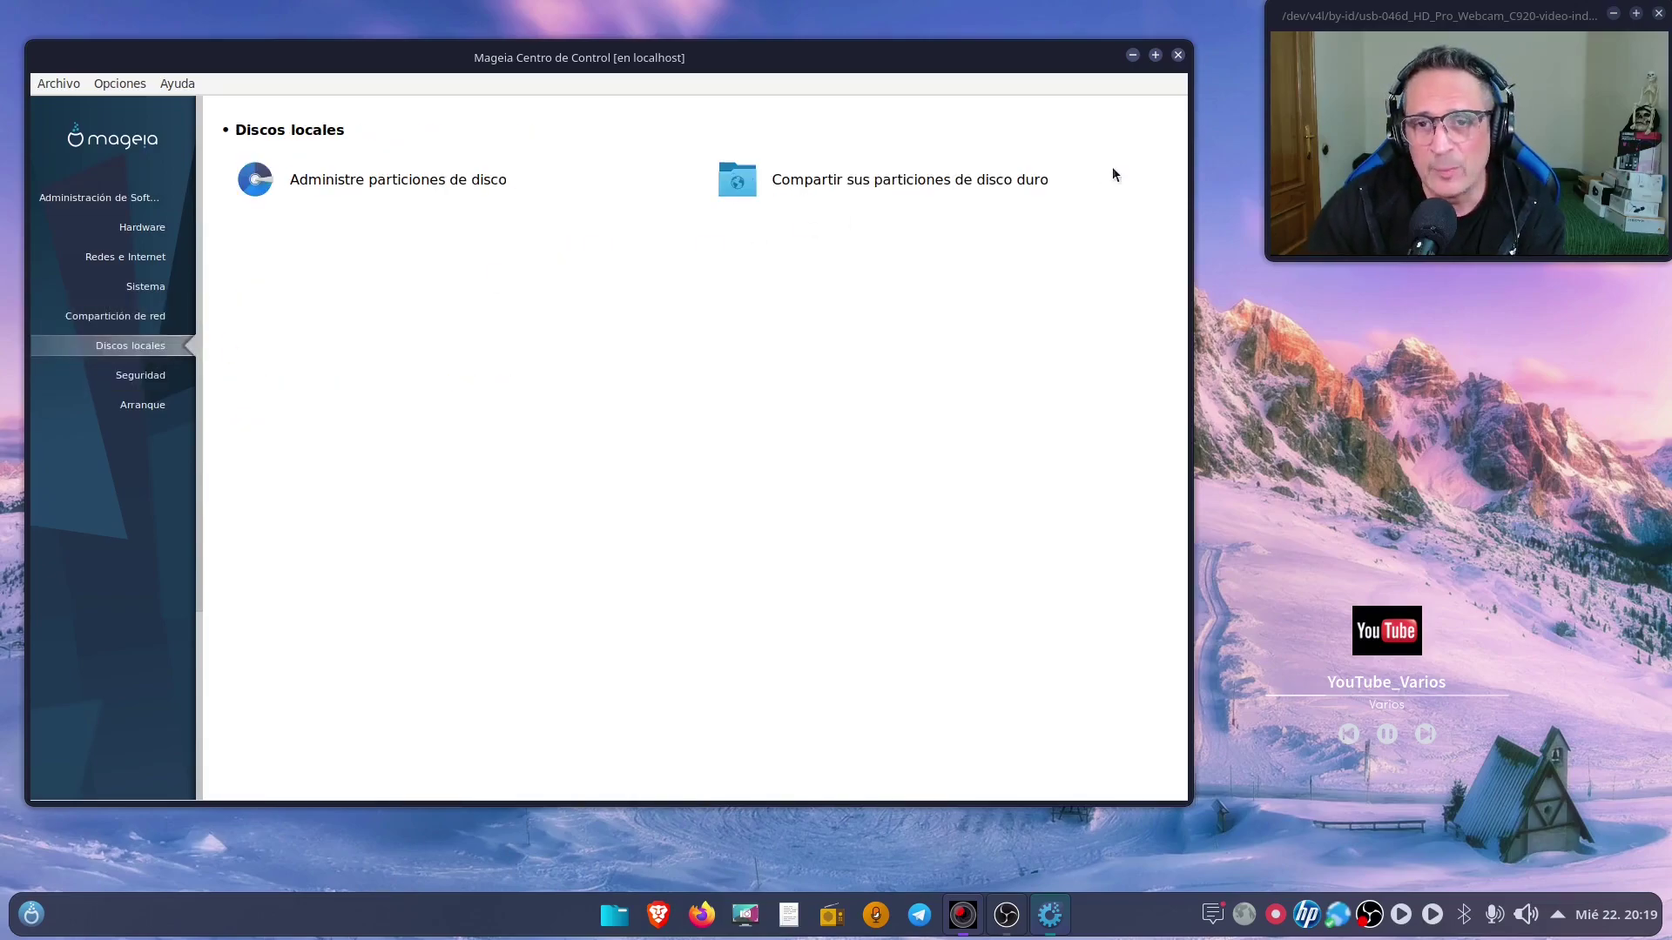
click(135, 375)
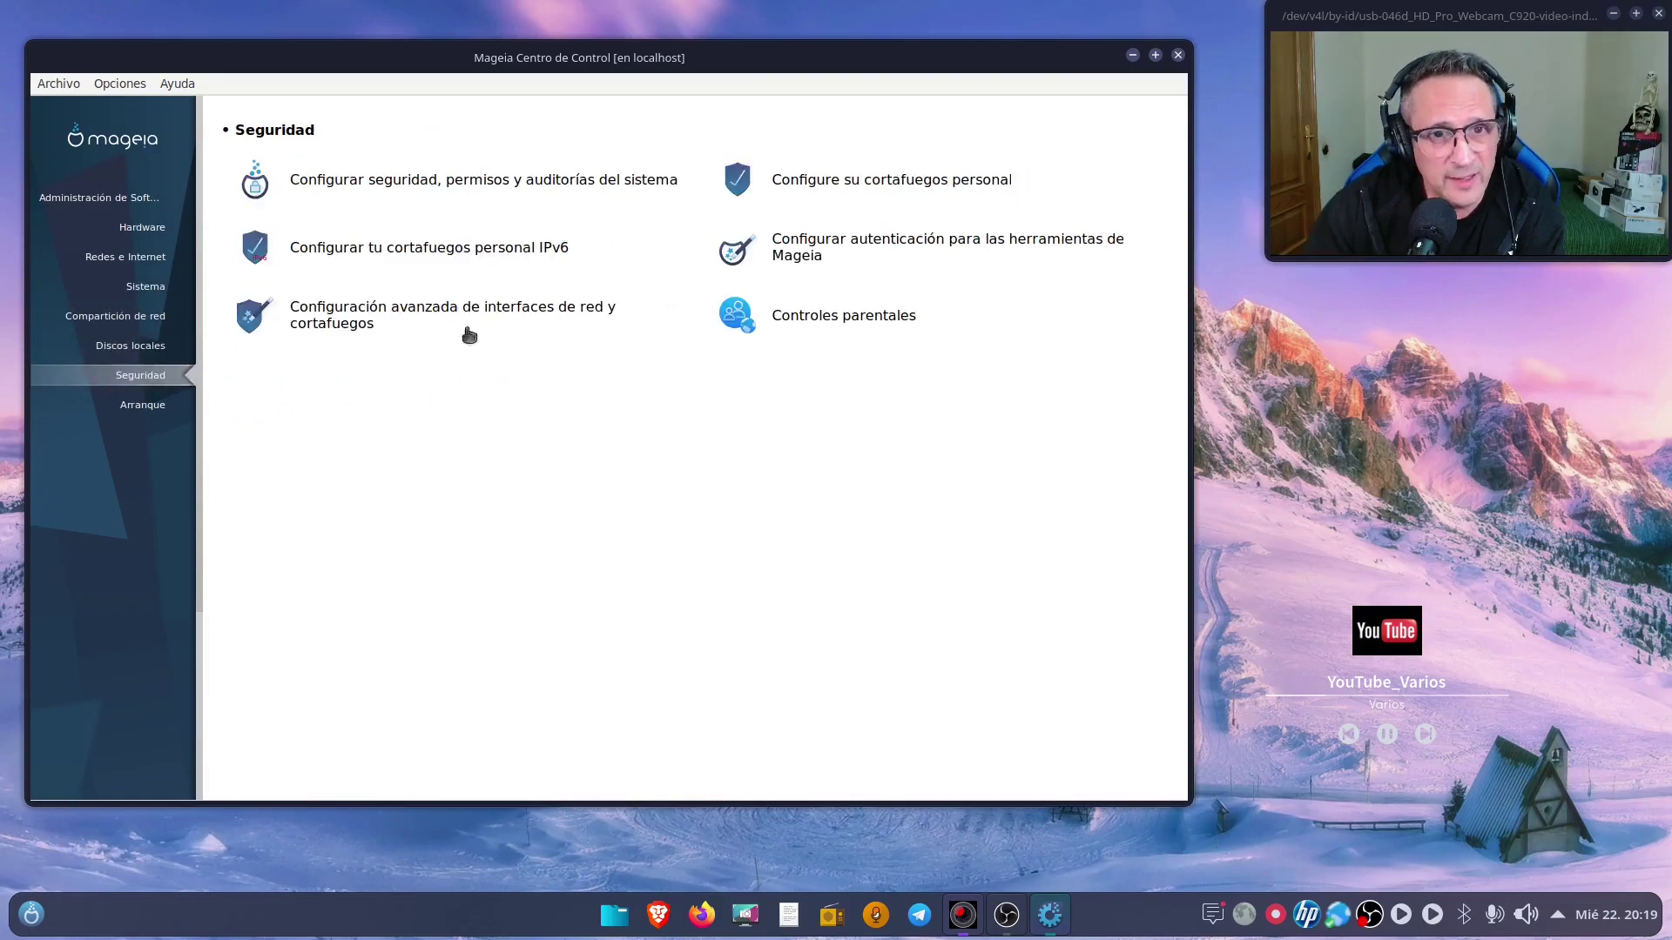
click(866, 181)
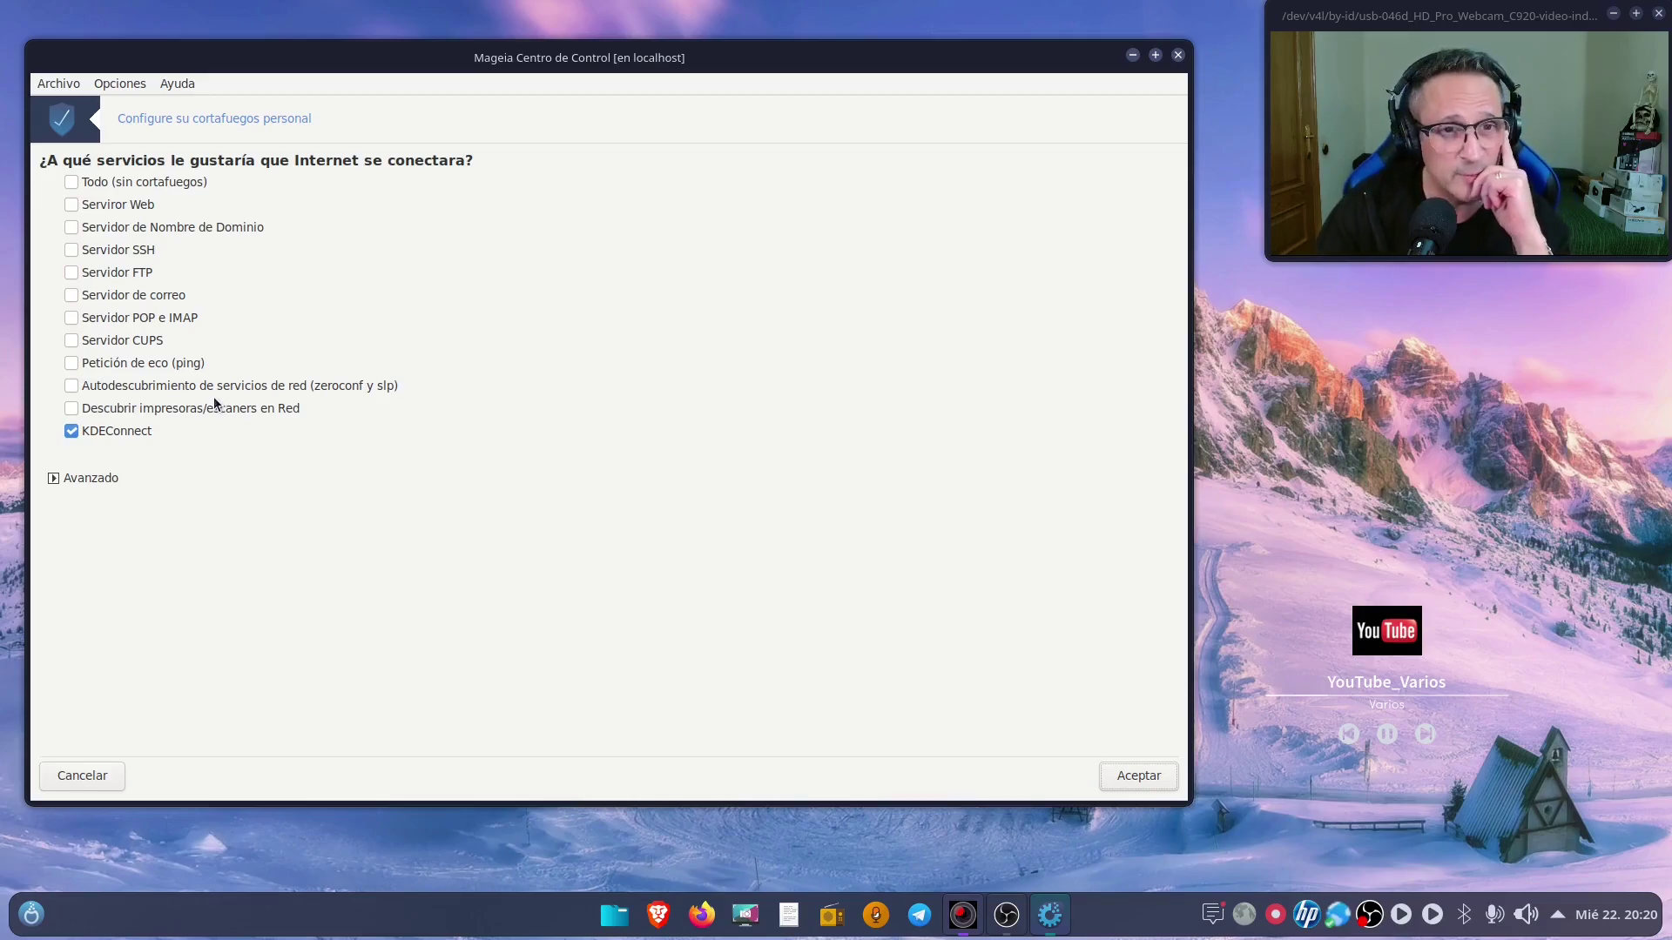
click(79, 479)
click(764, 656)
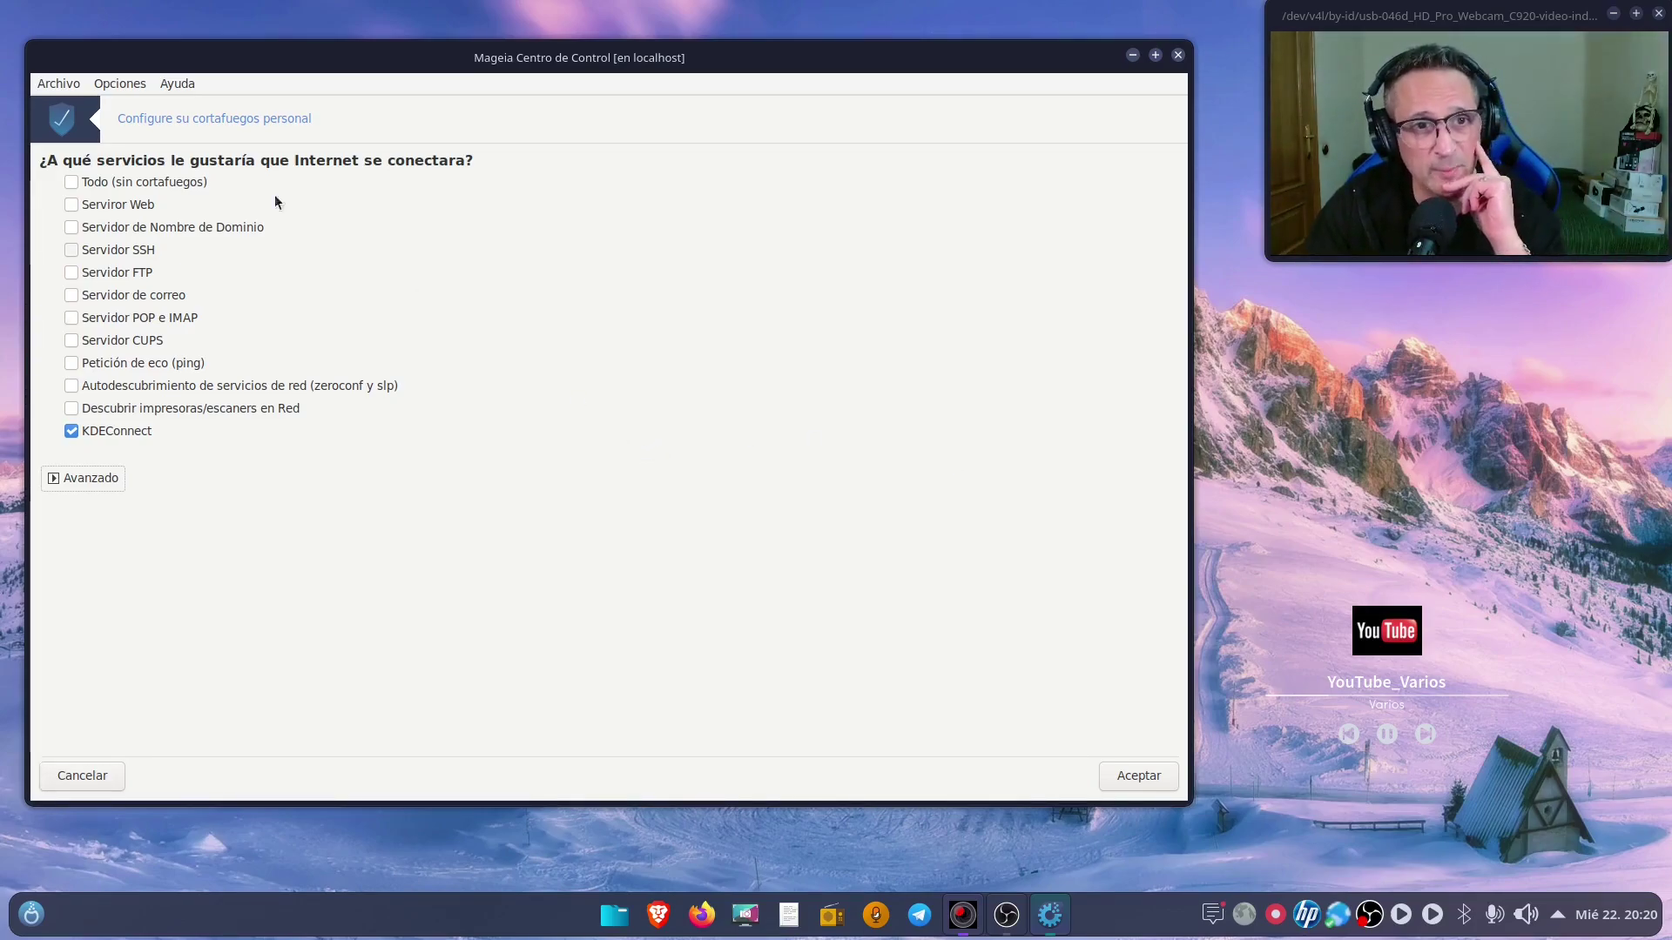
click(1158, 775)
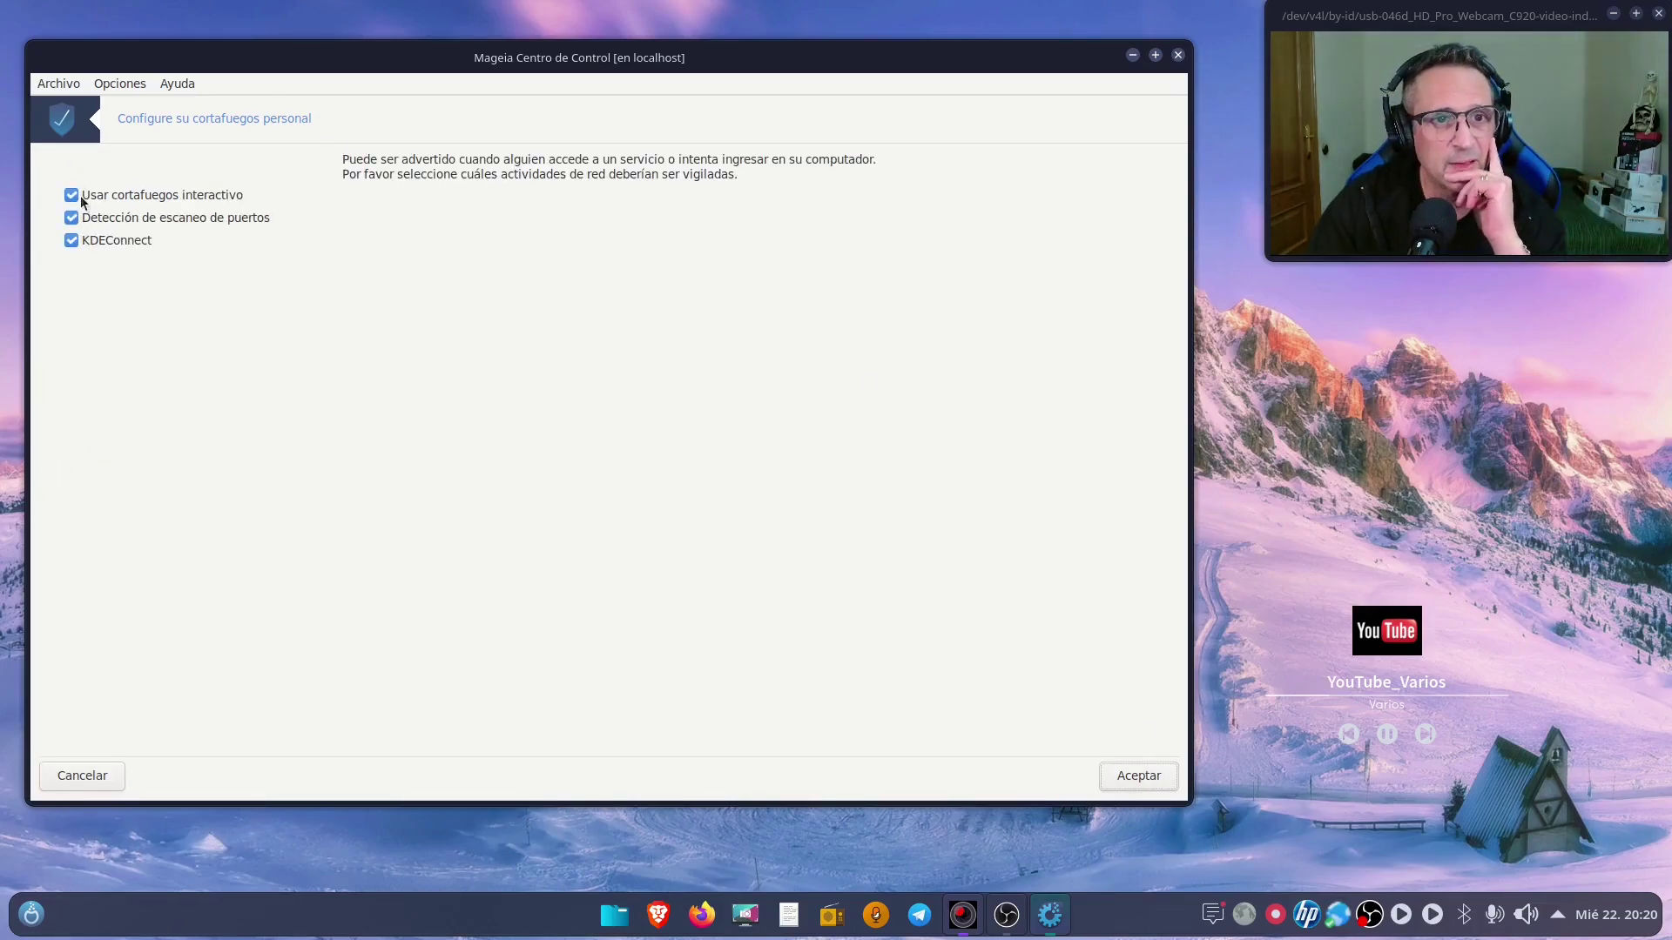
click(1178, 55)
- Review the Boot section's boot system settings, including the bootloader, boot device and delay, and close the Mageia Control Center
click(165, 404)
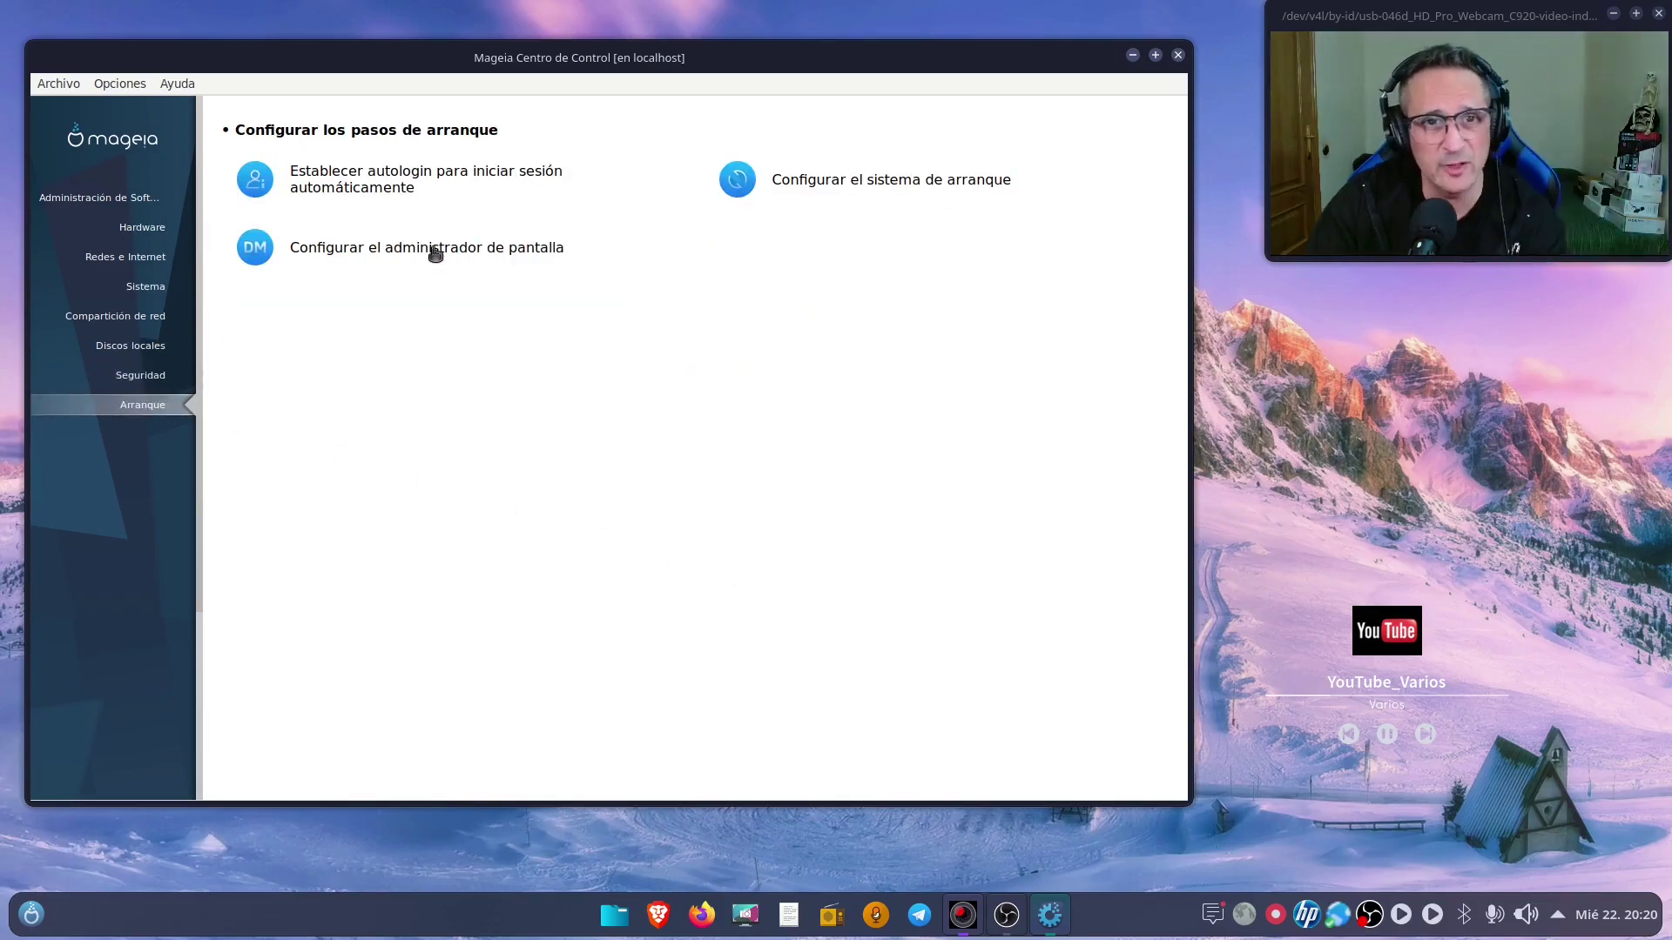
click(905, 176)
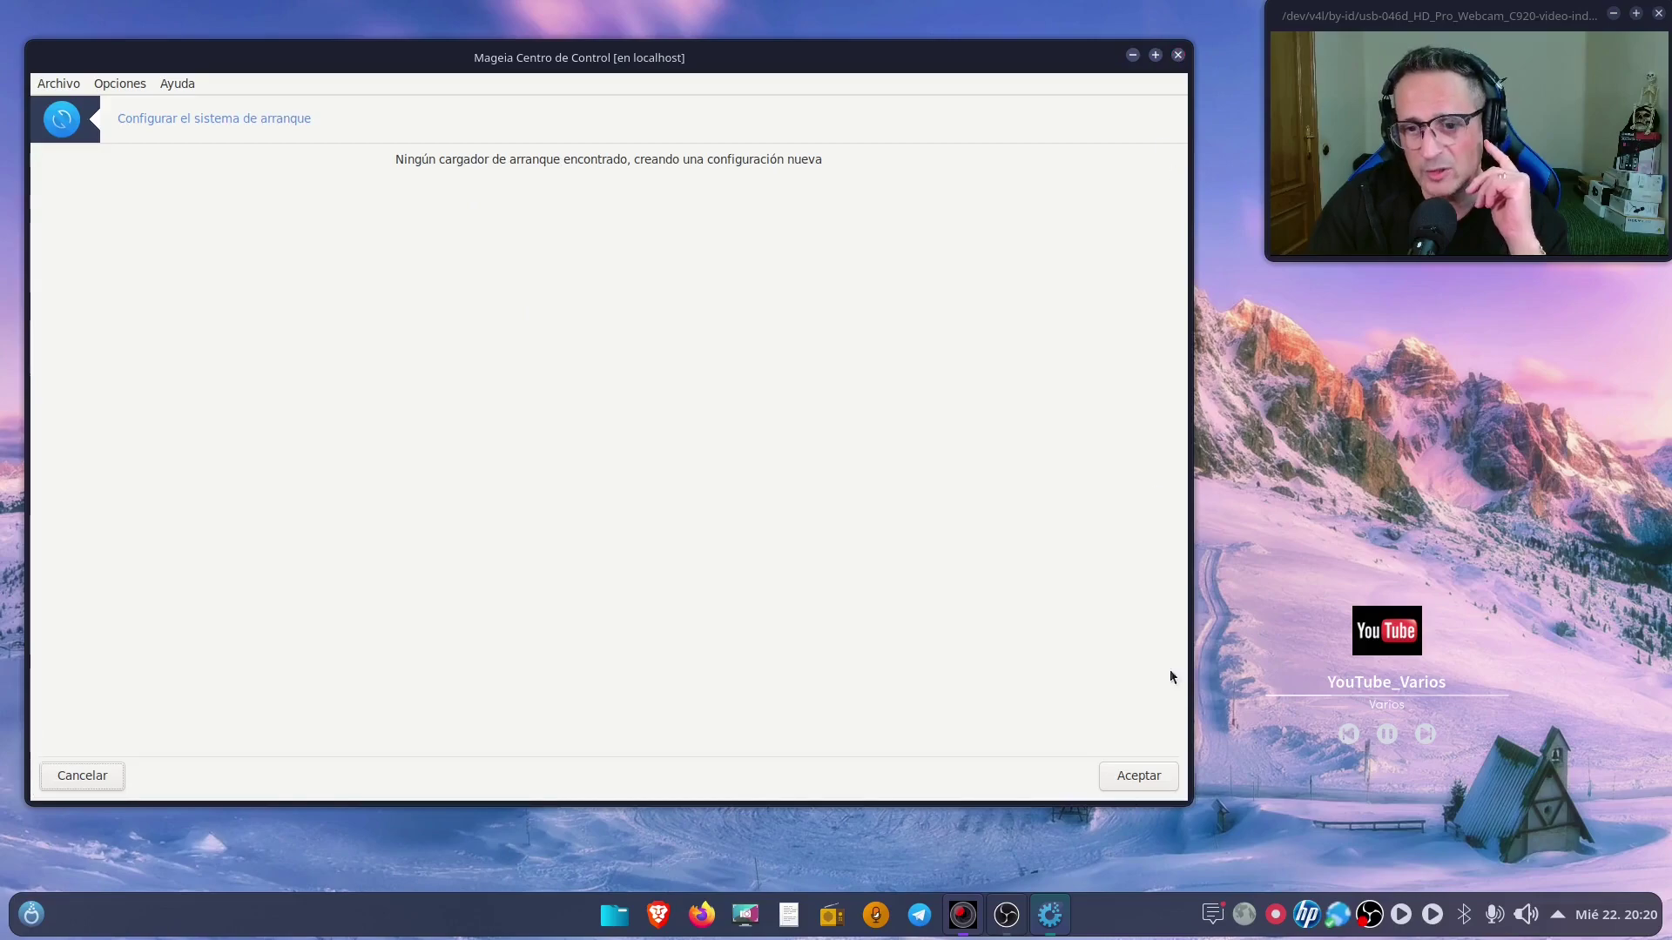
click(1138, 776)
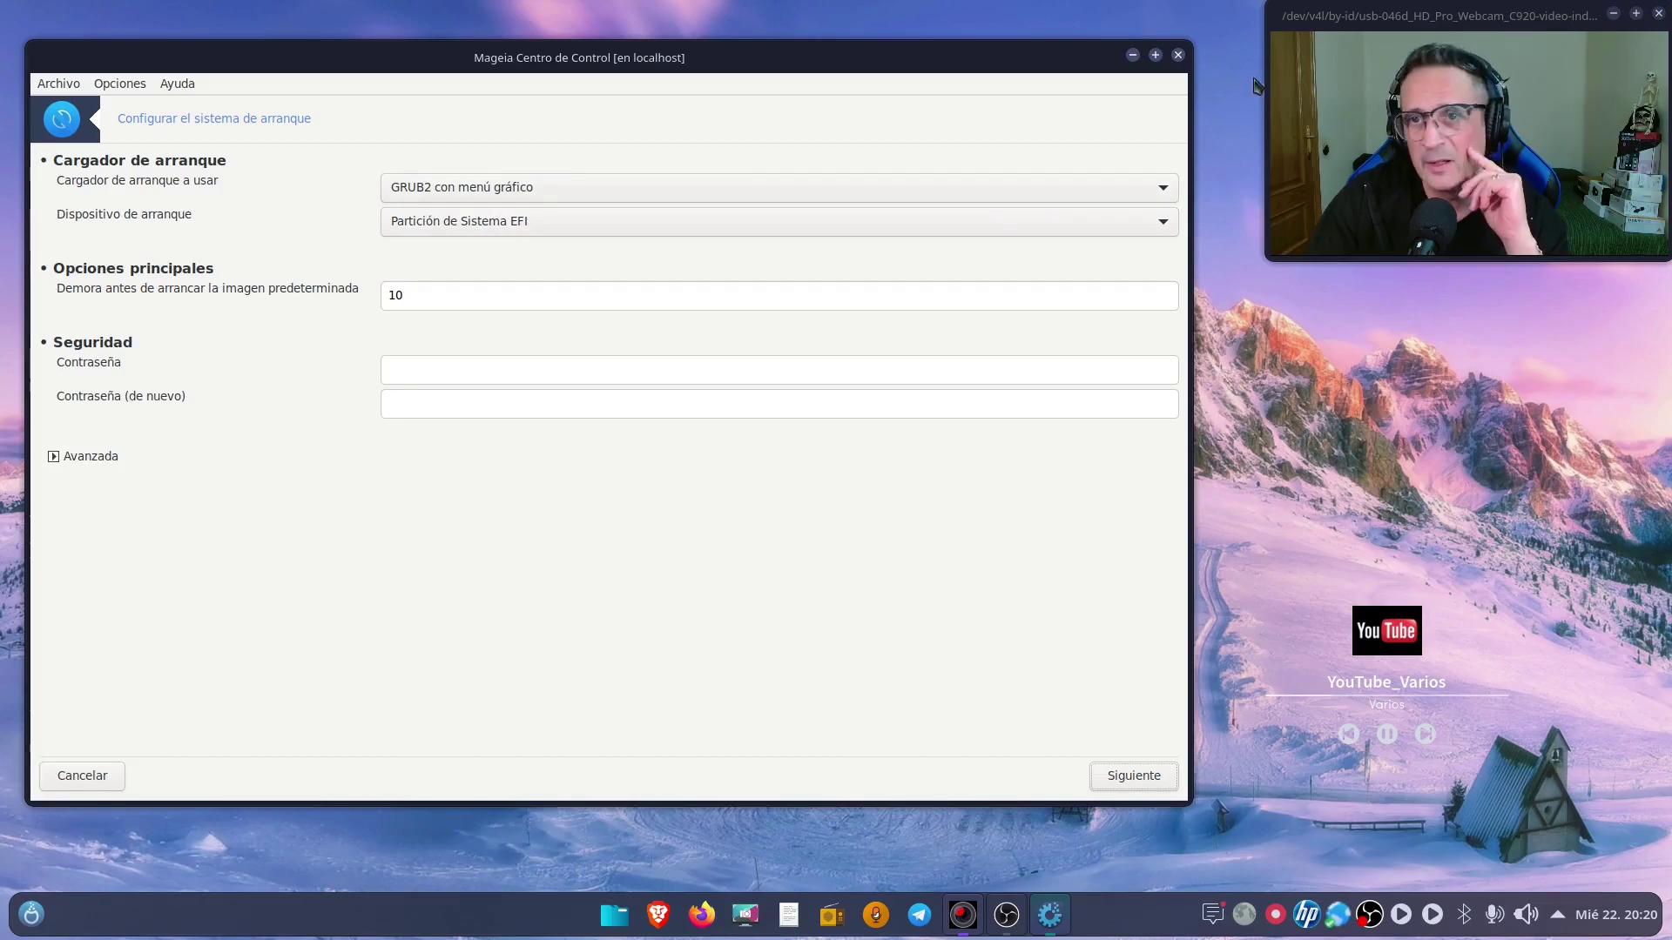
click(1179, 57)
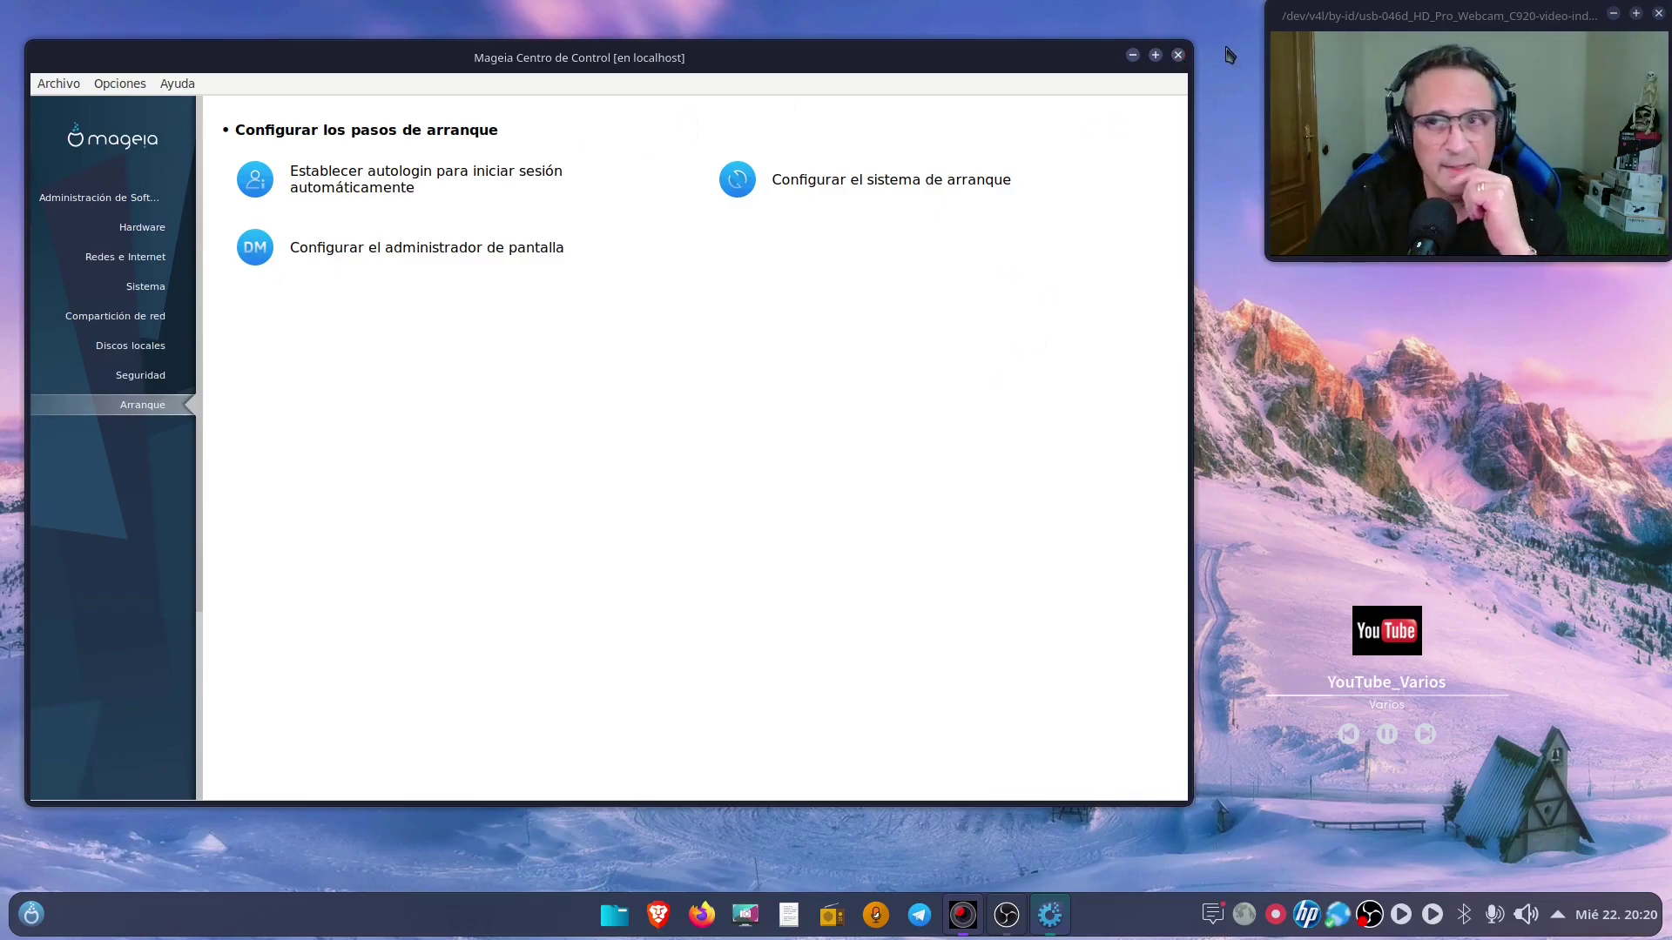
click(1178, 55)
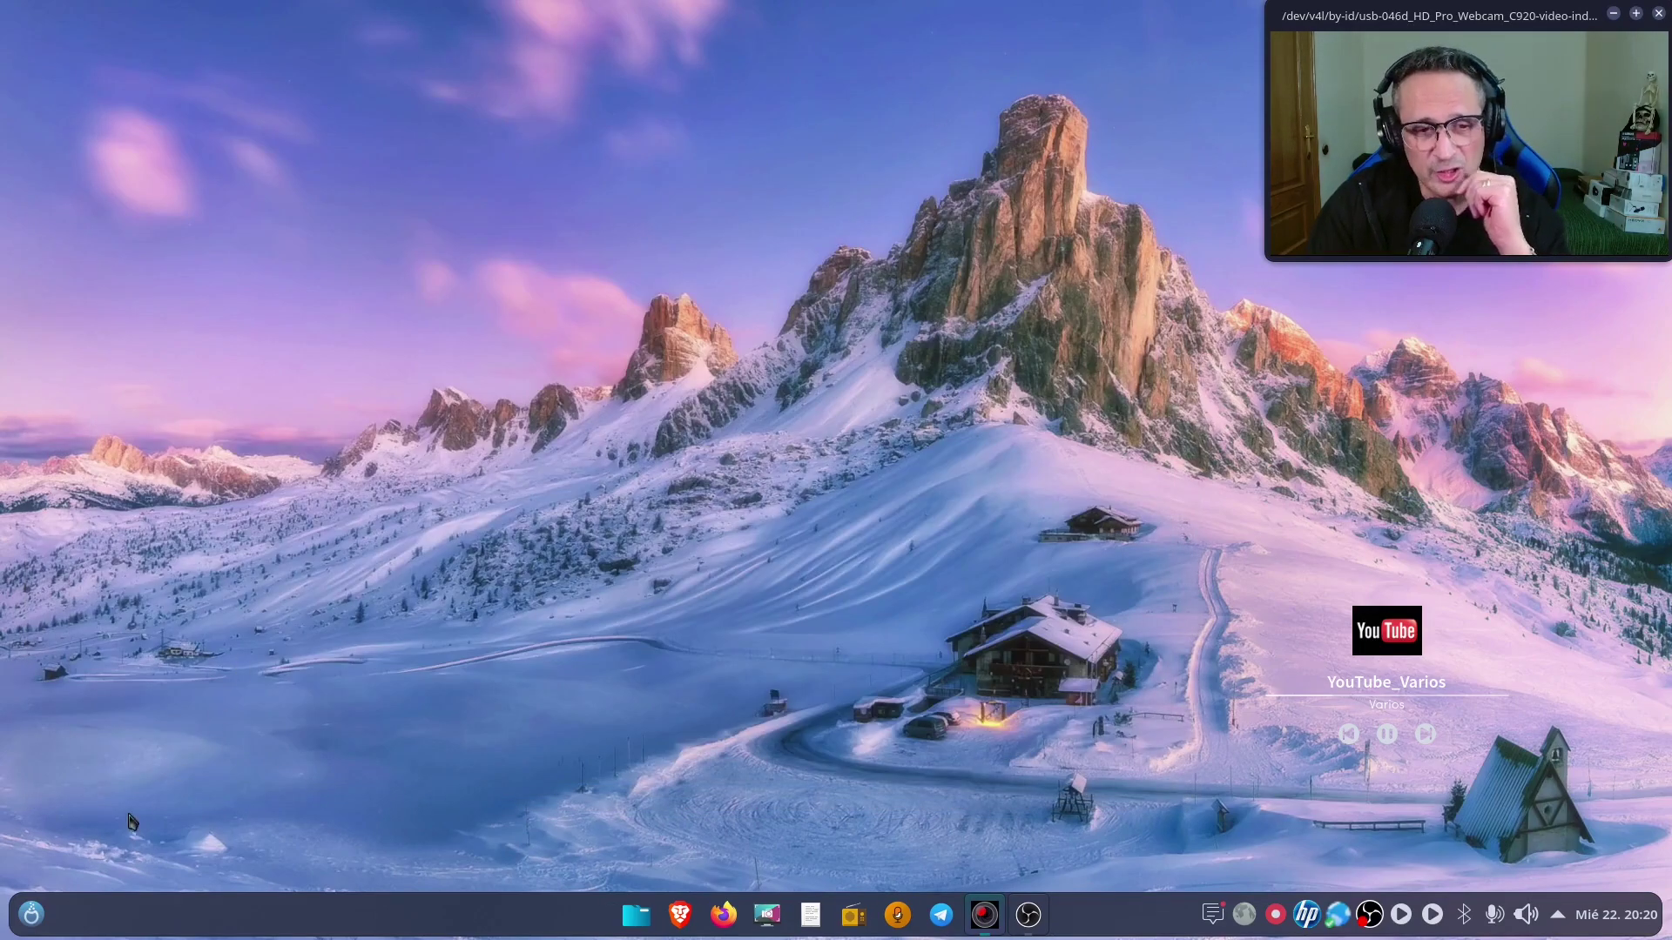
- Open the Mageia welcome application, move it clear of the webcam view, and review its repositories, updates, MCC and software installation pages
click(19, 930)
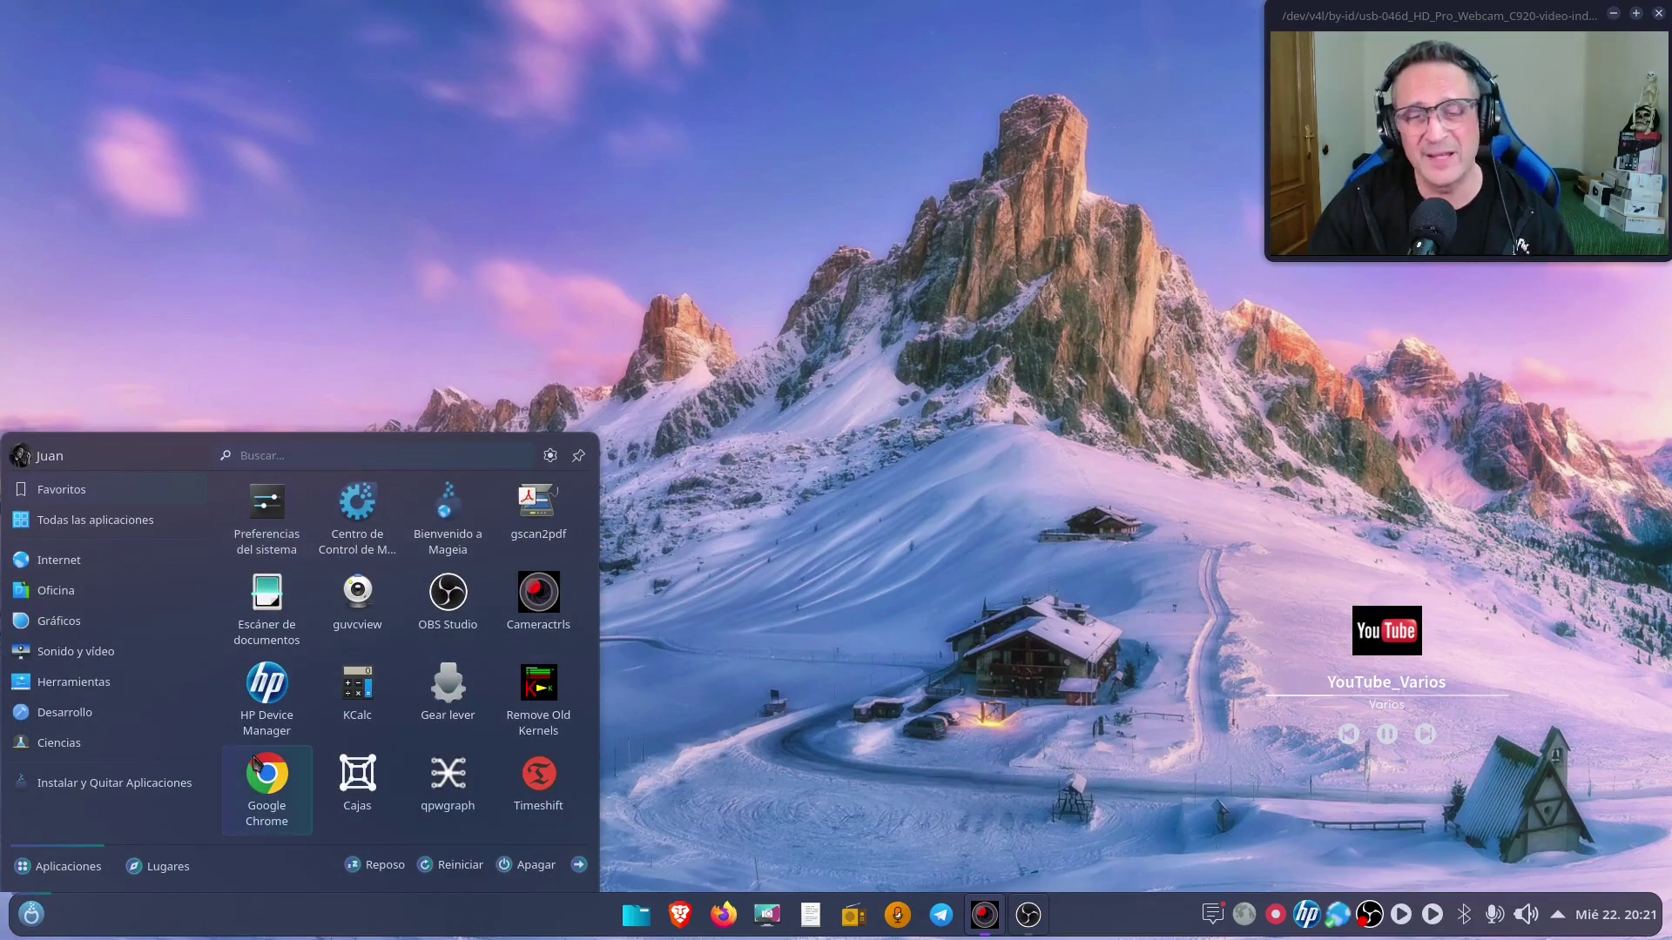
click(478, 508)
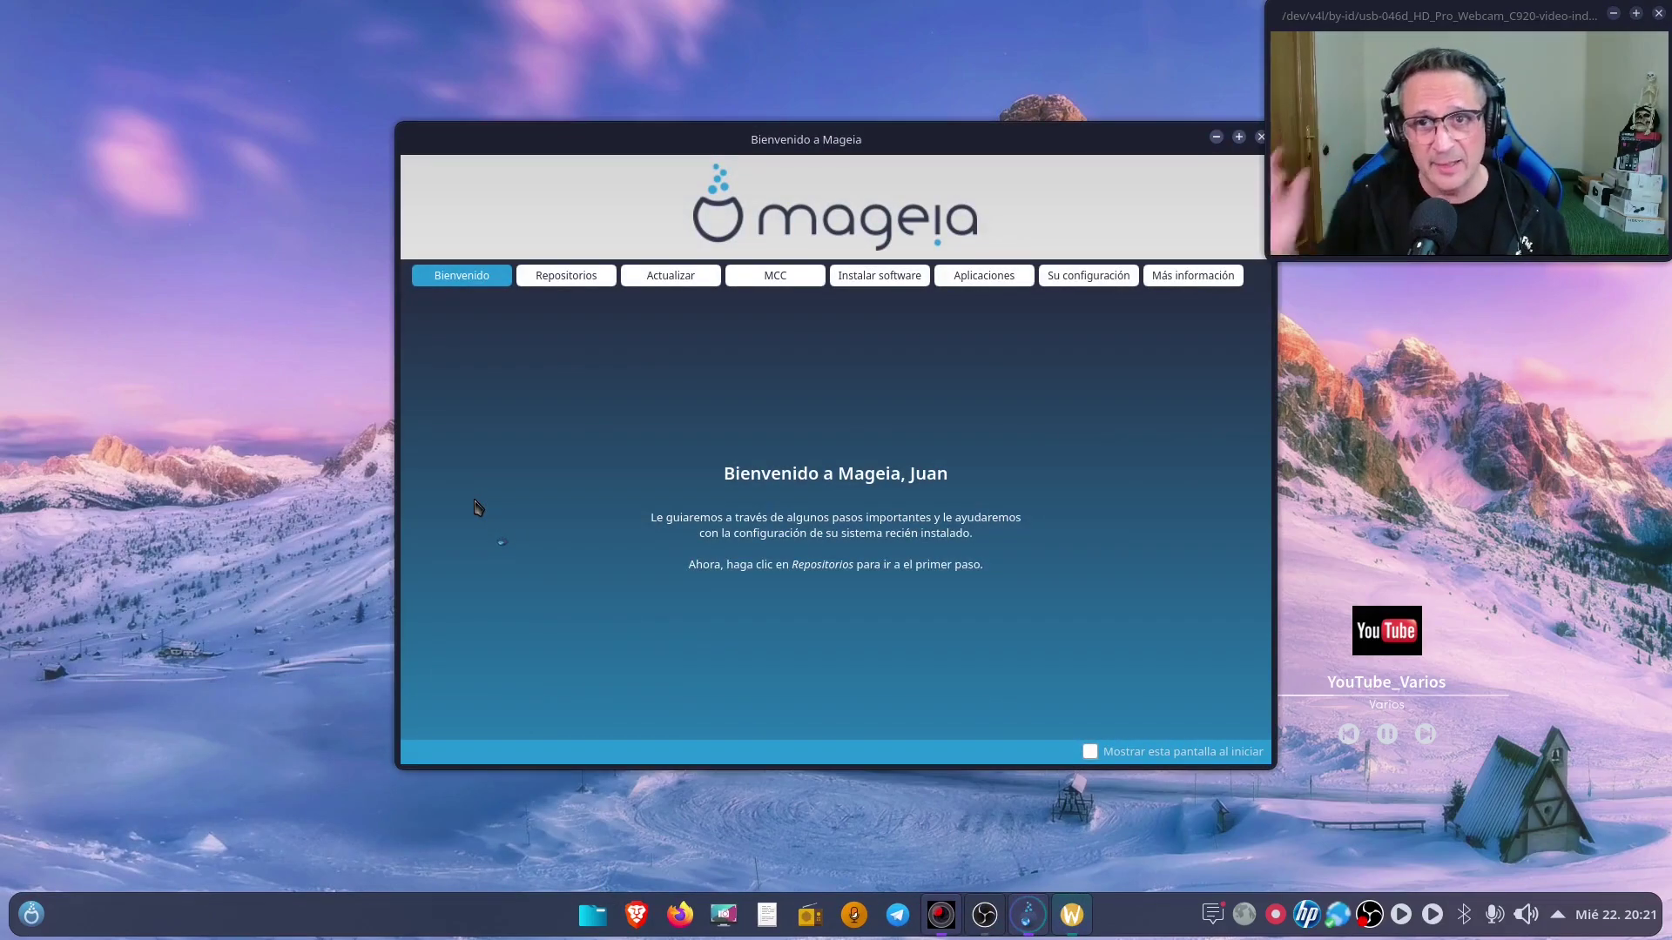
drag(852, 139, 574, 144)
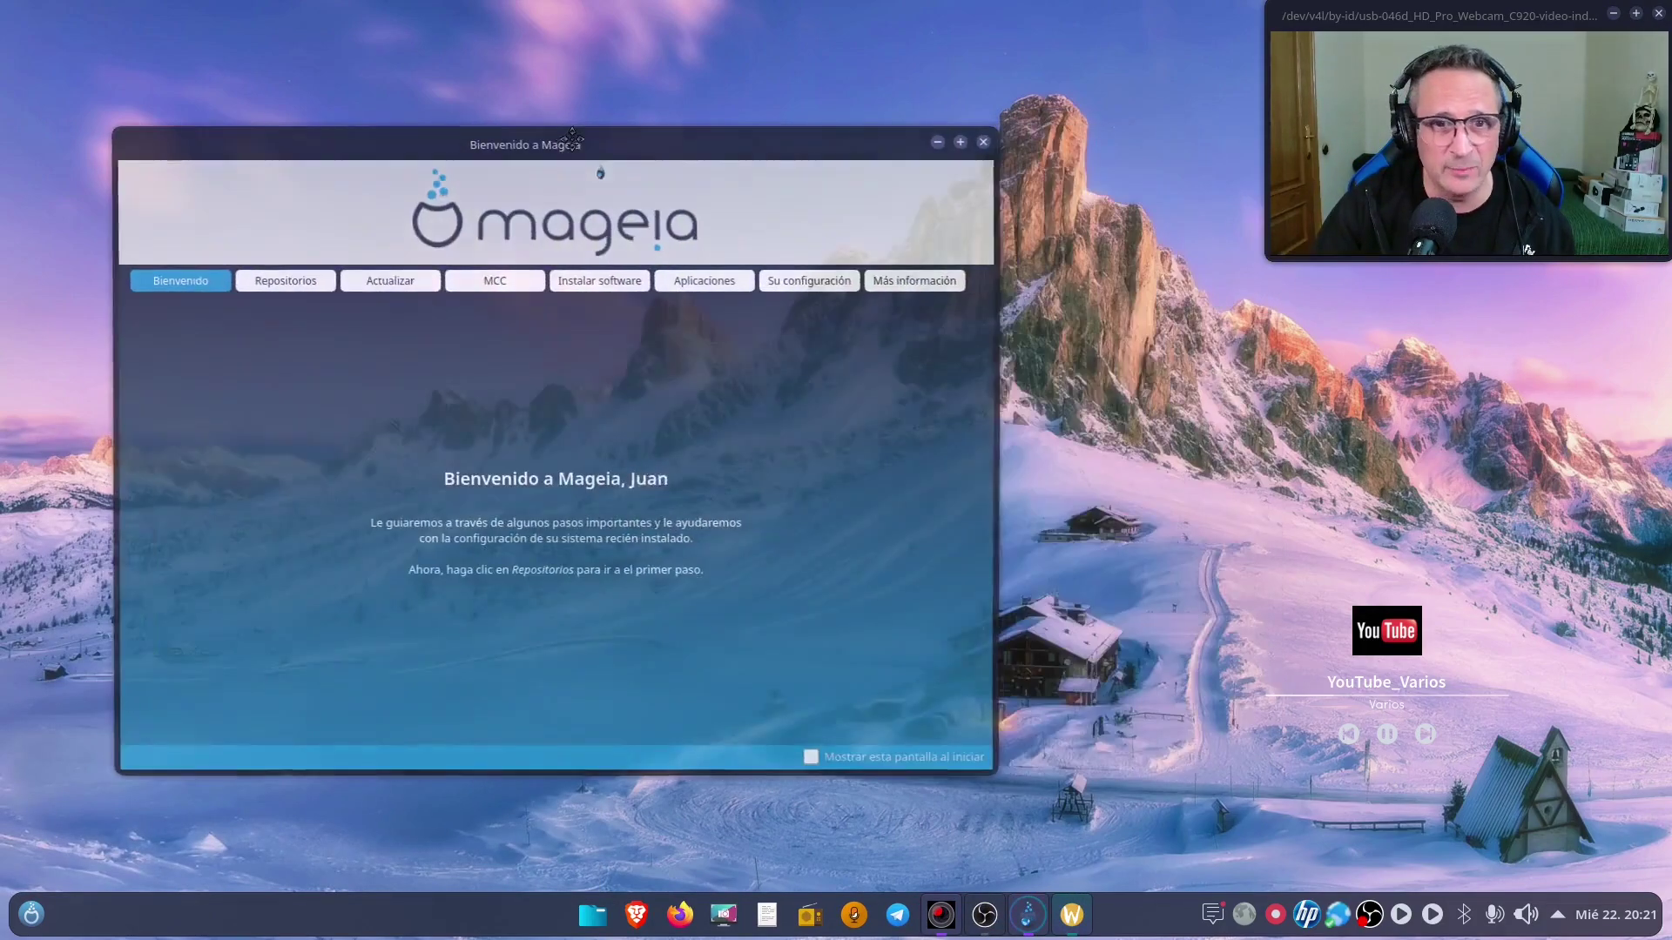
click(288, 280)
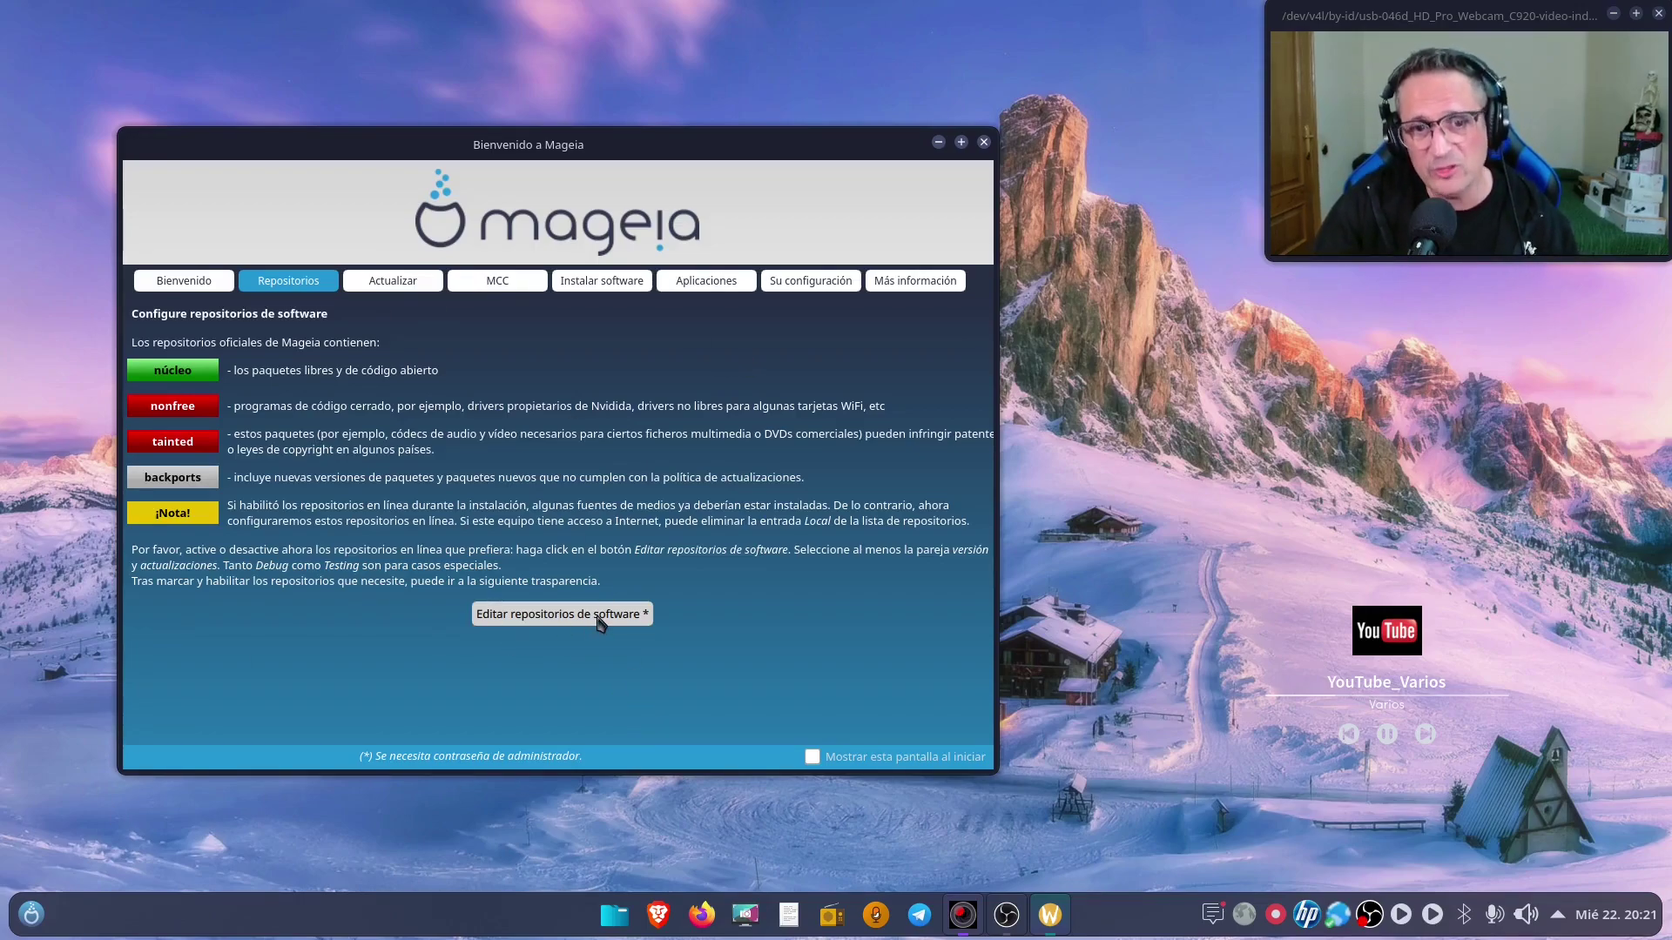
click(388, 279)
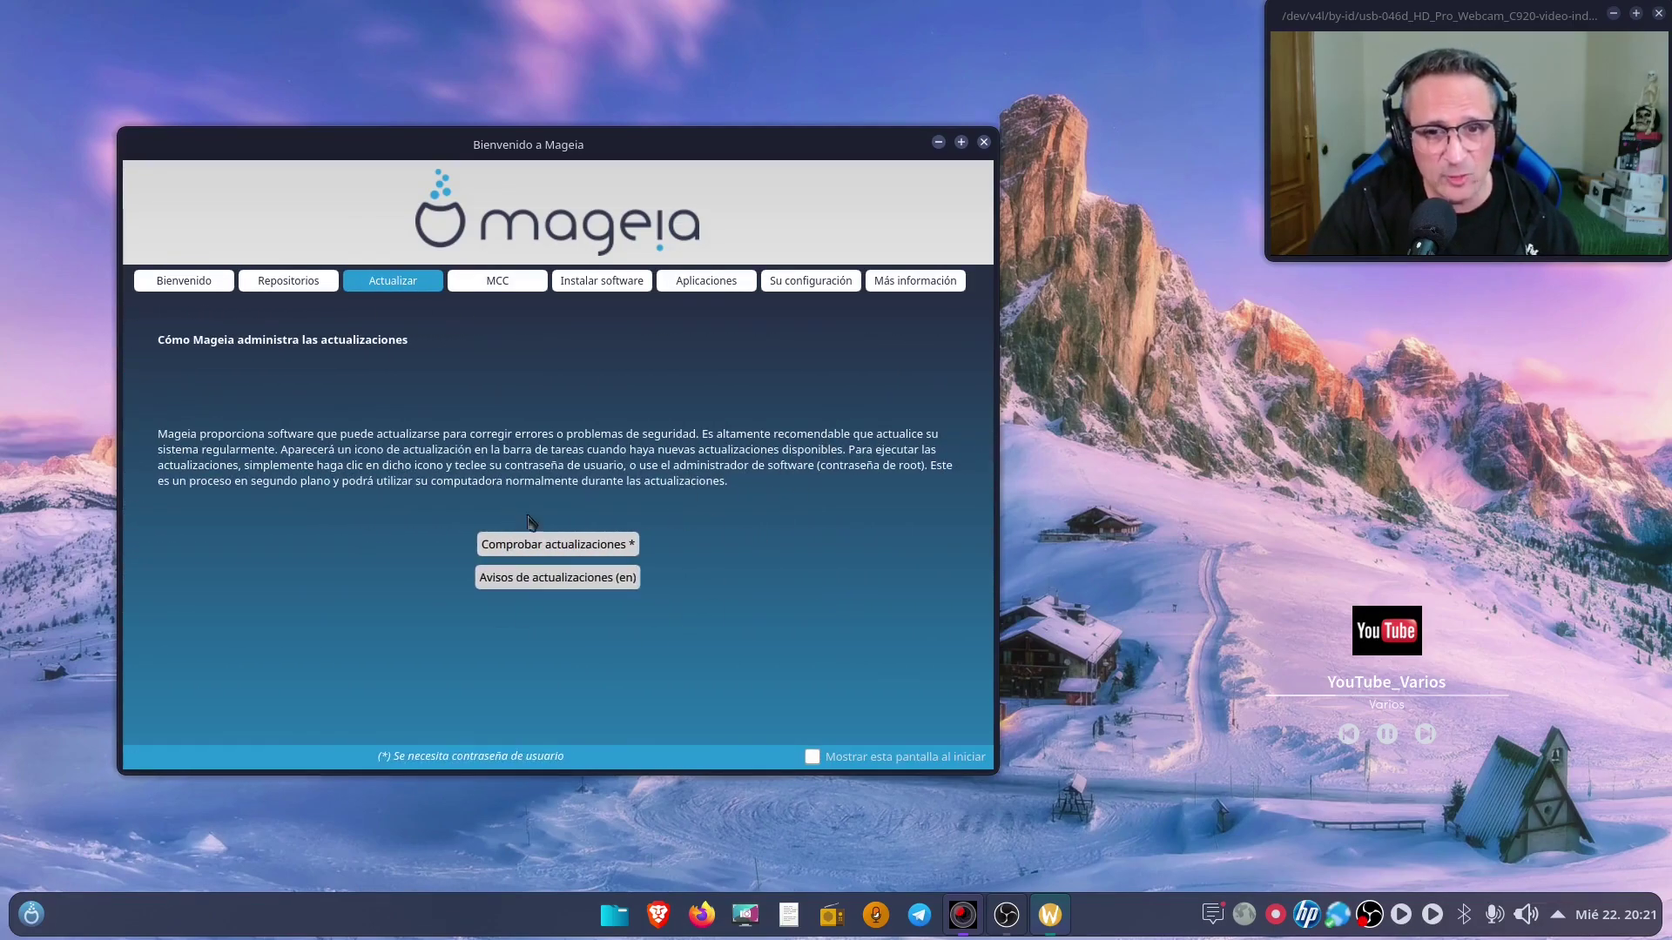
click(476, 283)
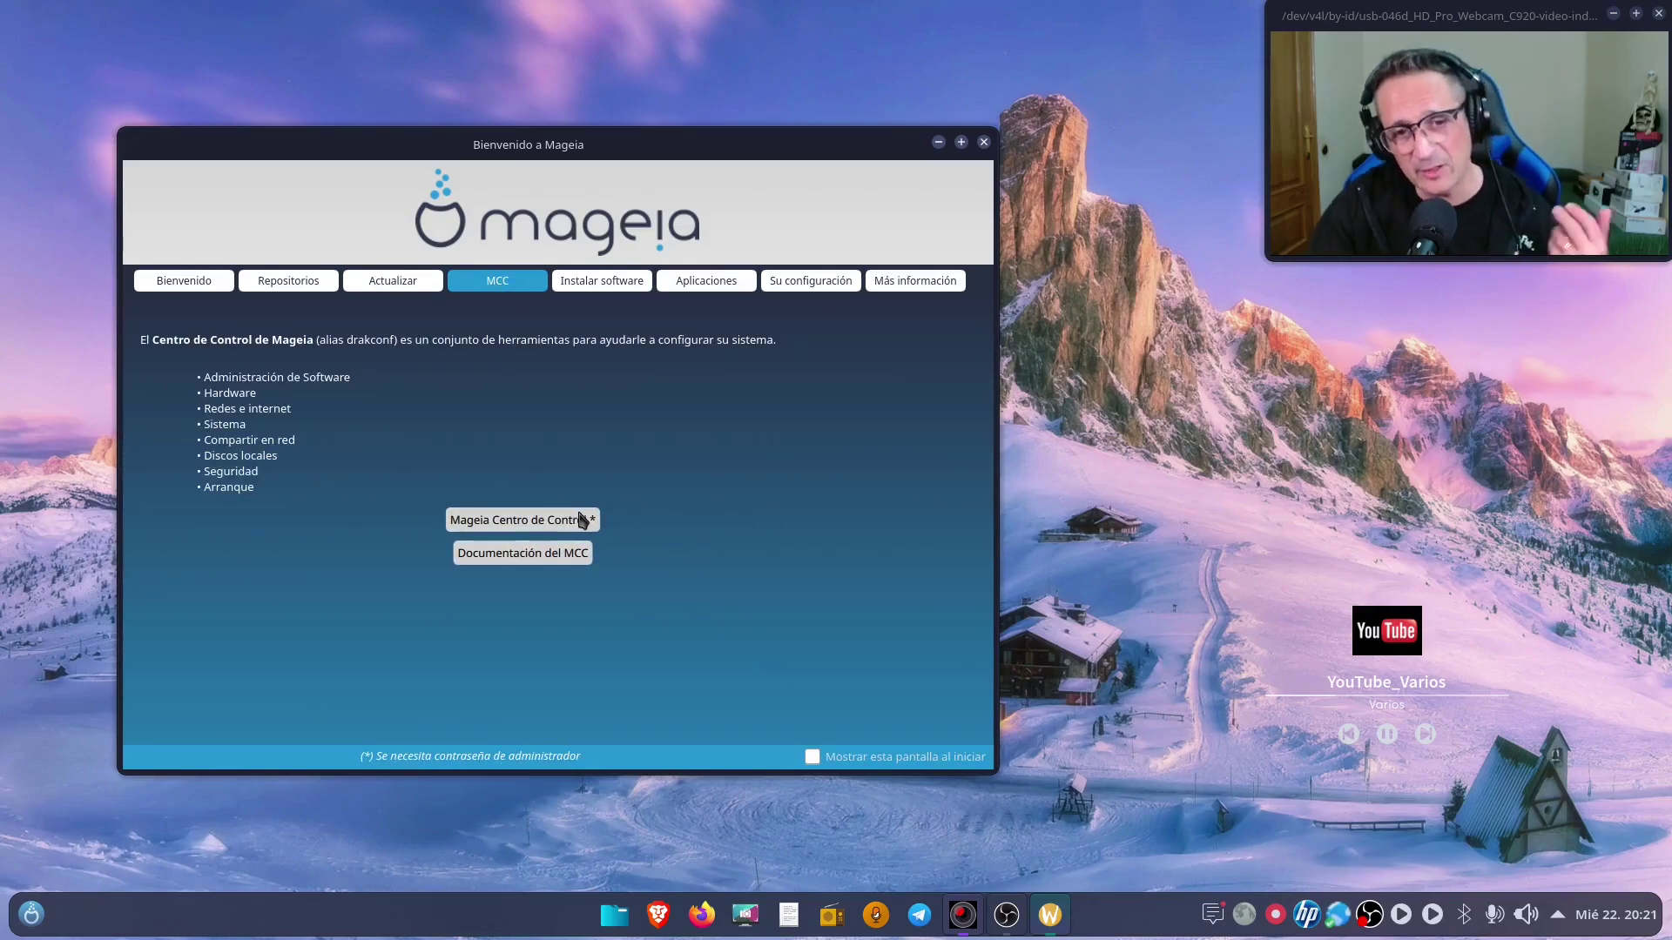
click(614, 288)
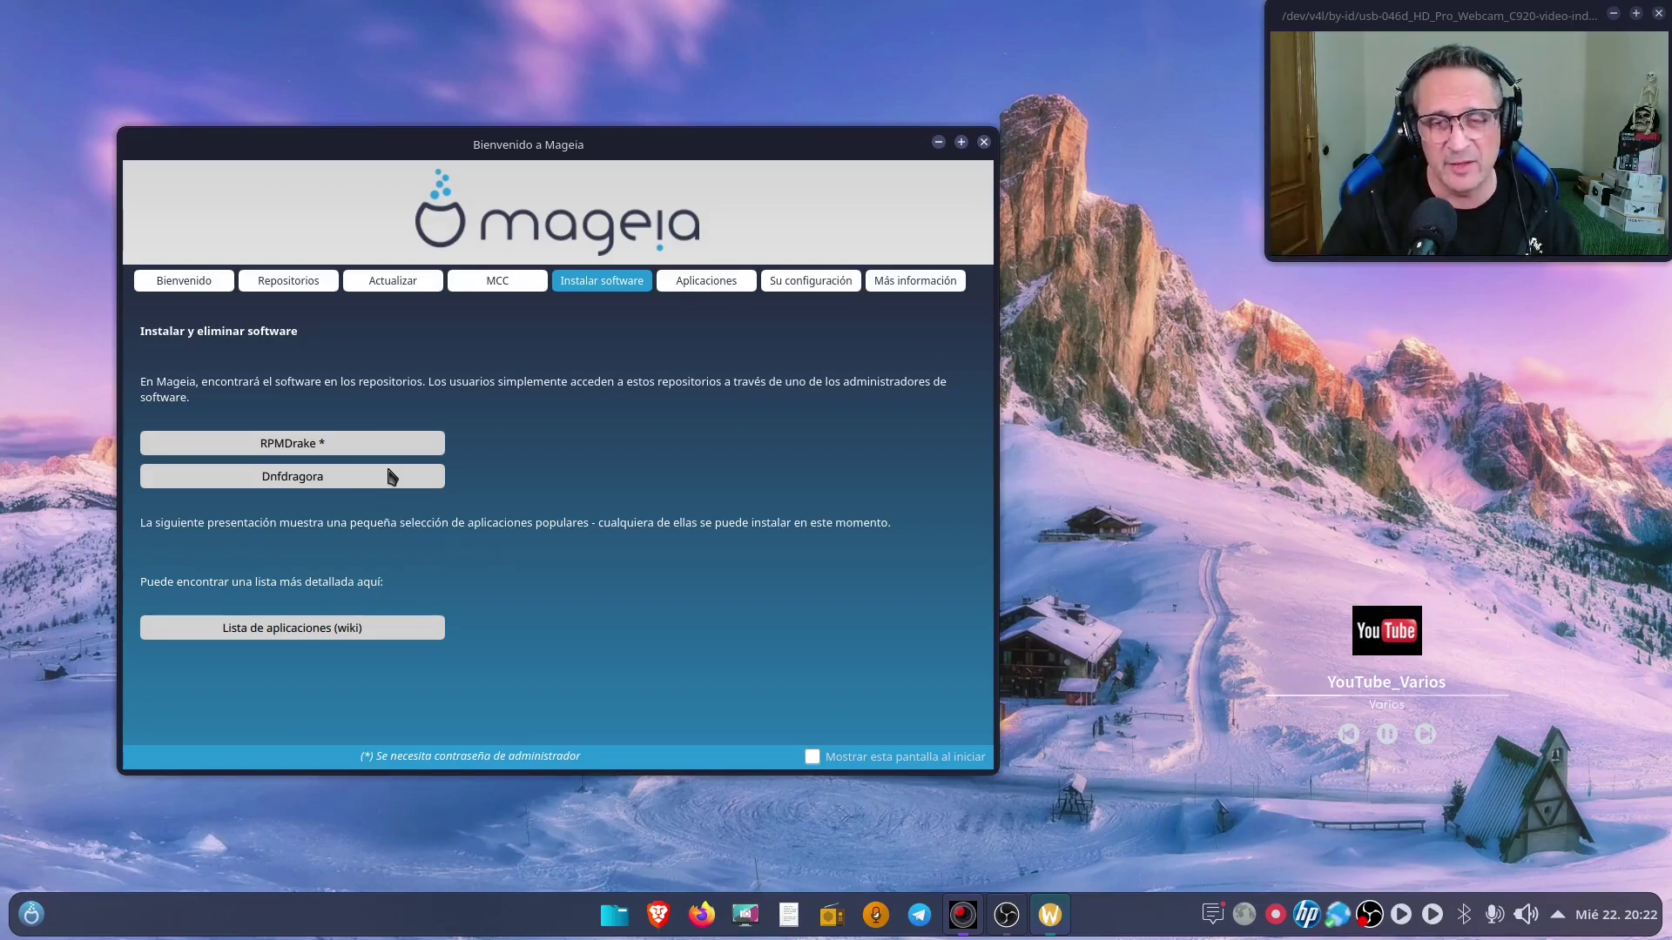
- Browse the welcome application's suggested applications through every category from games and internet to system and programming
click(724, 288)
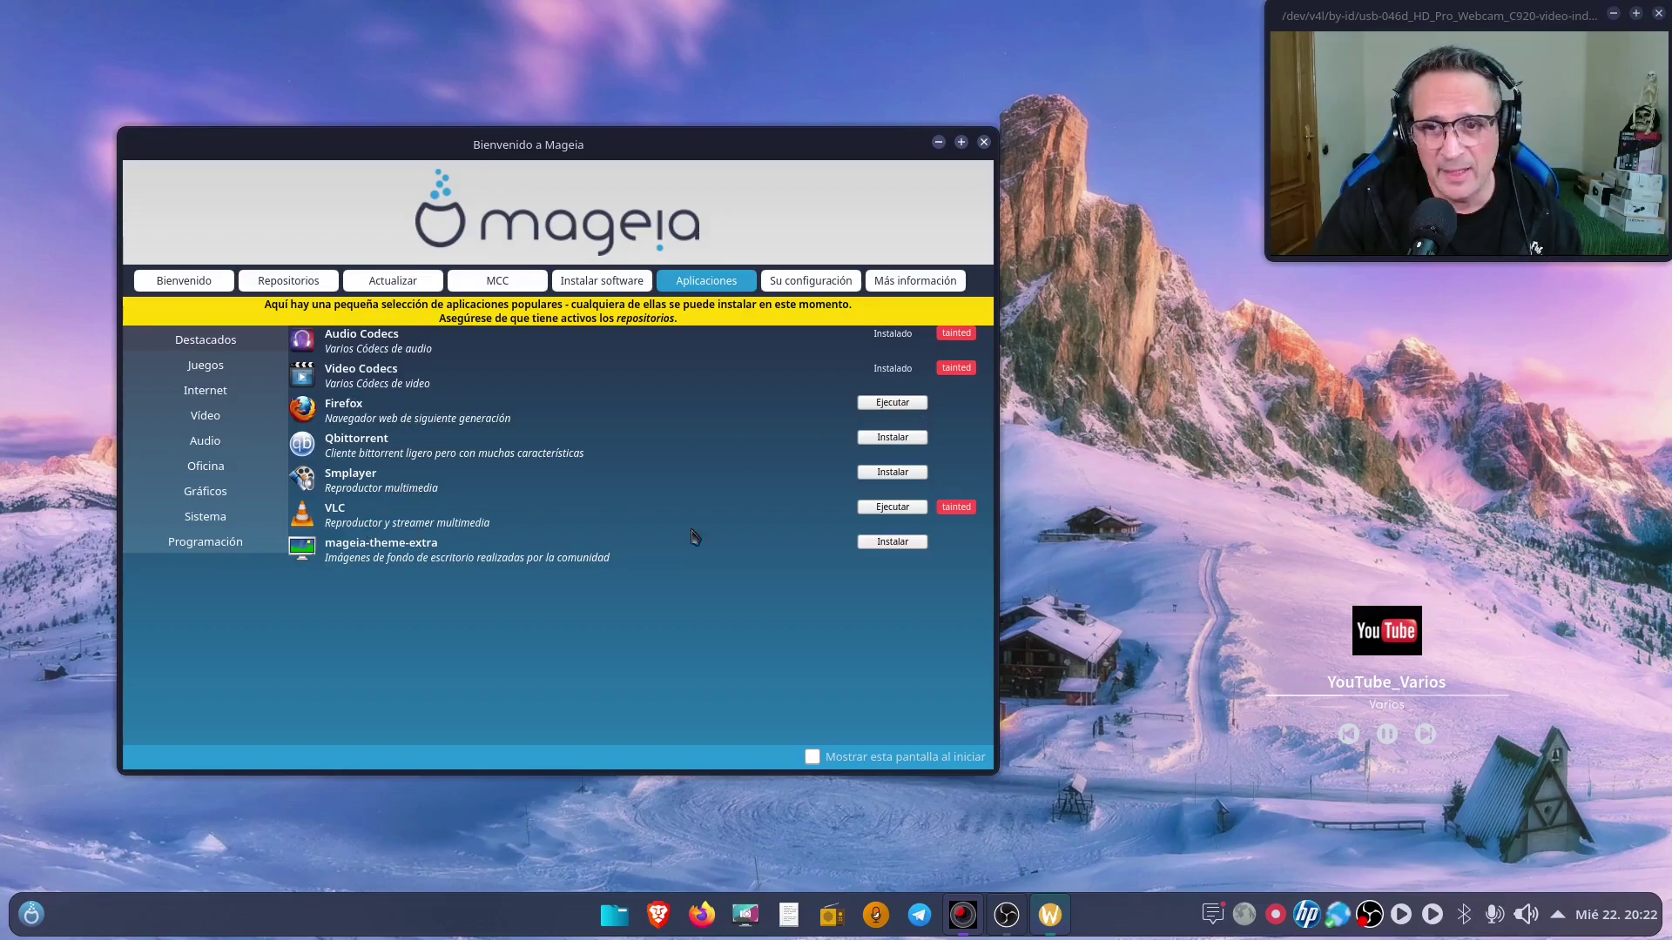
click(209, 367)
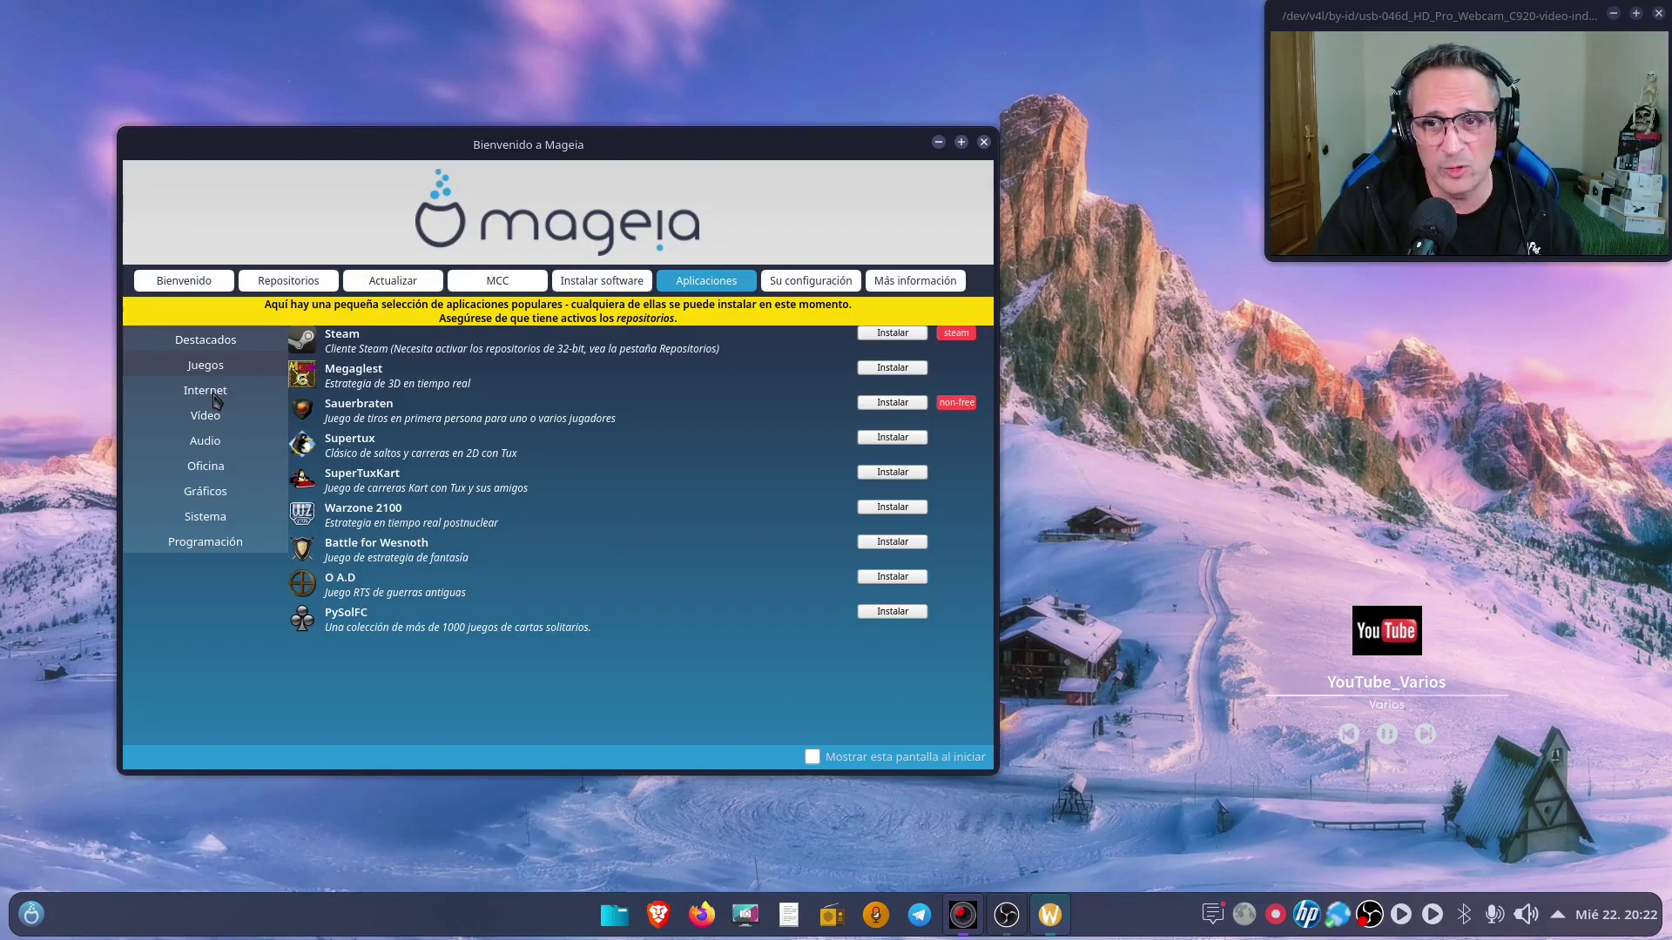
click(212, 396)
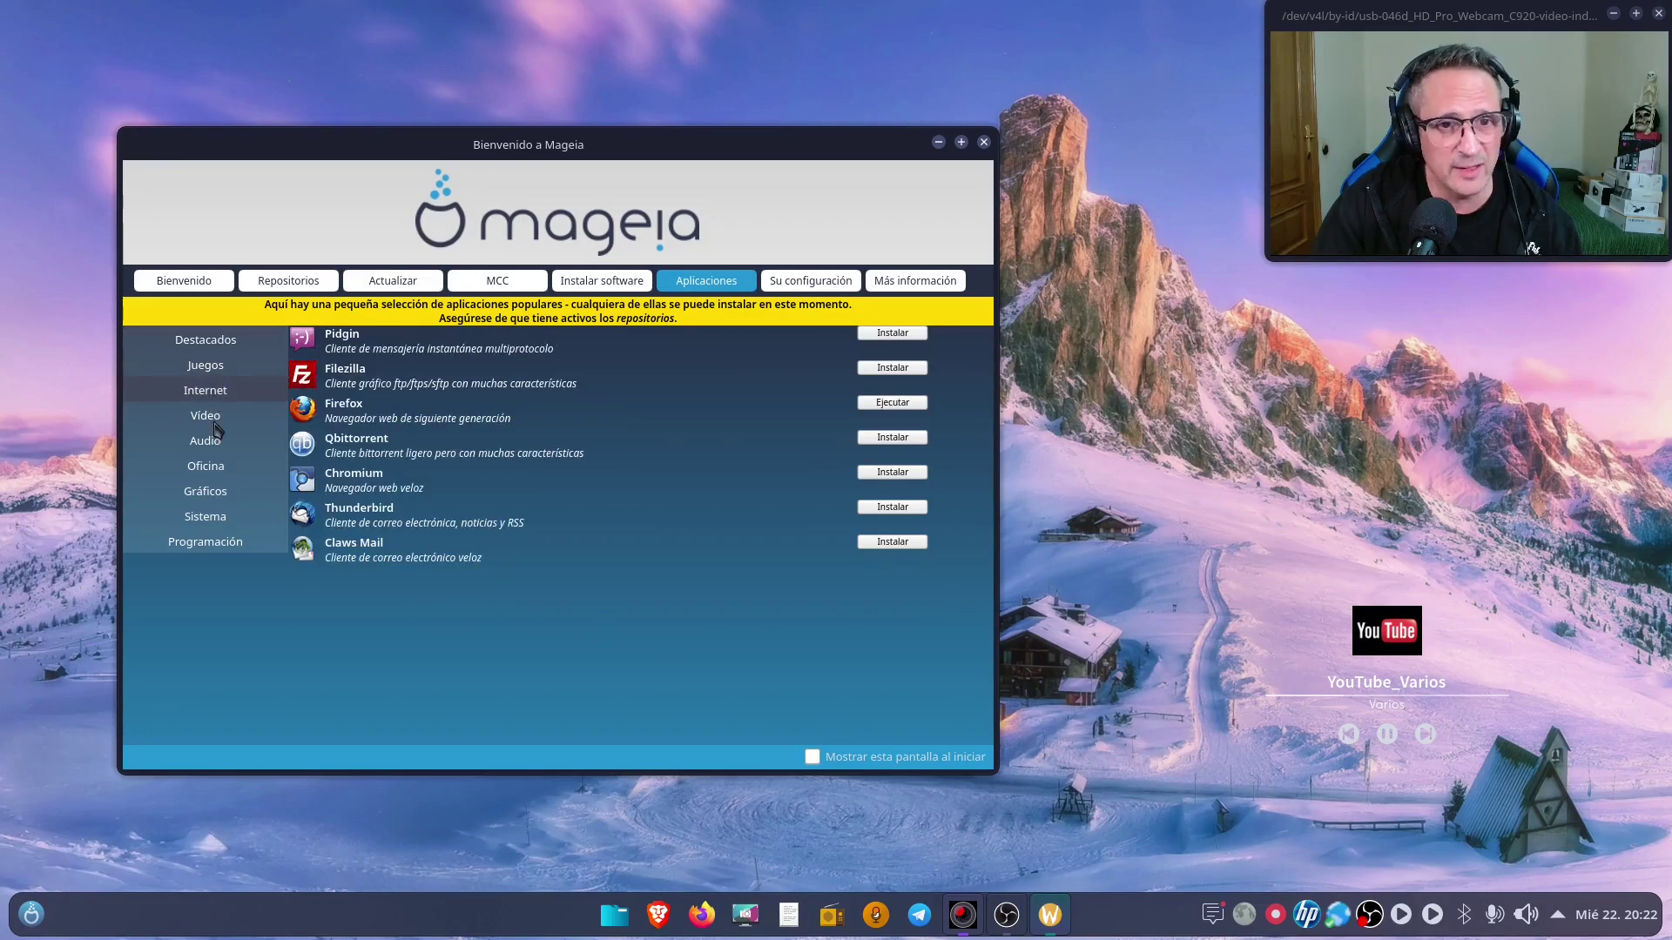
click(214, 422)
click(218, 446)
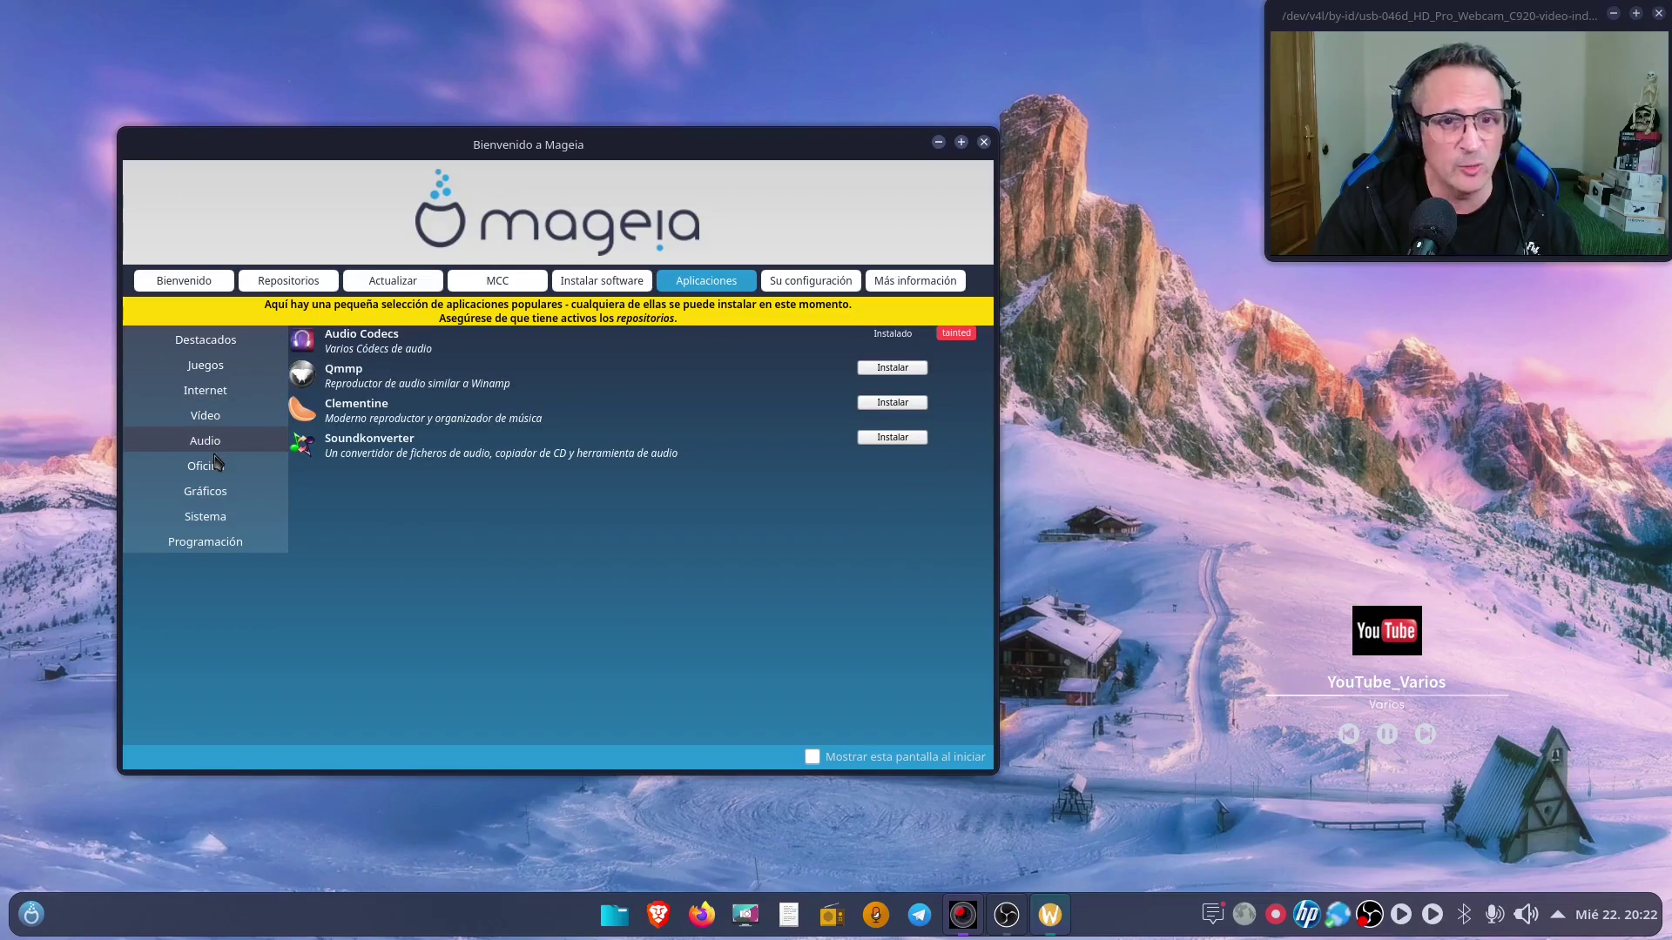
click(218, 468)
click(222, 494)
click(224, 521)
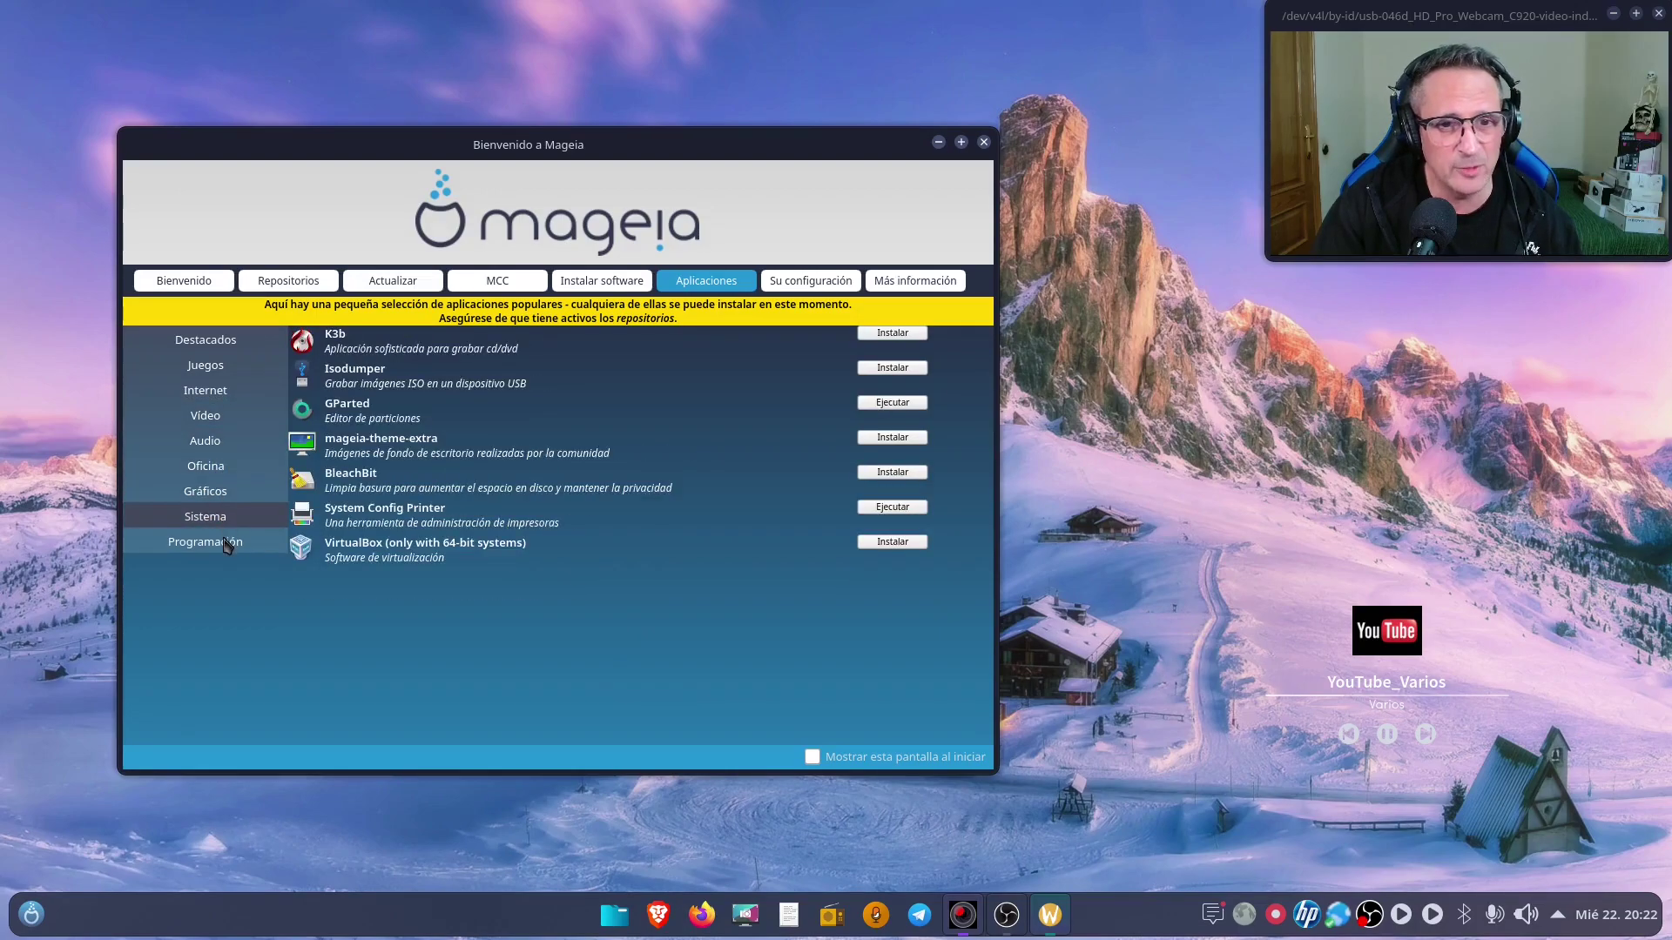
click(228, 544)
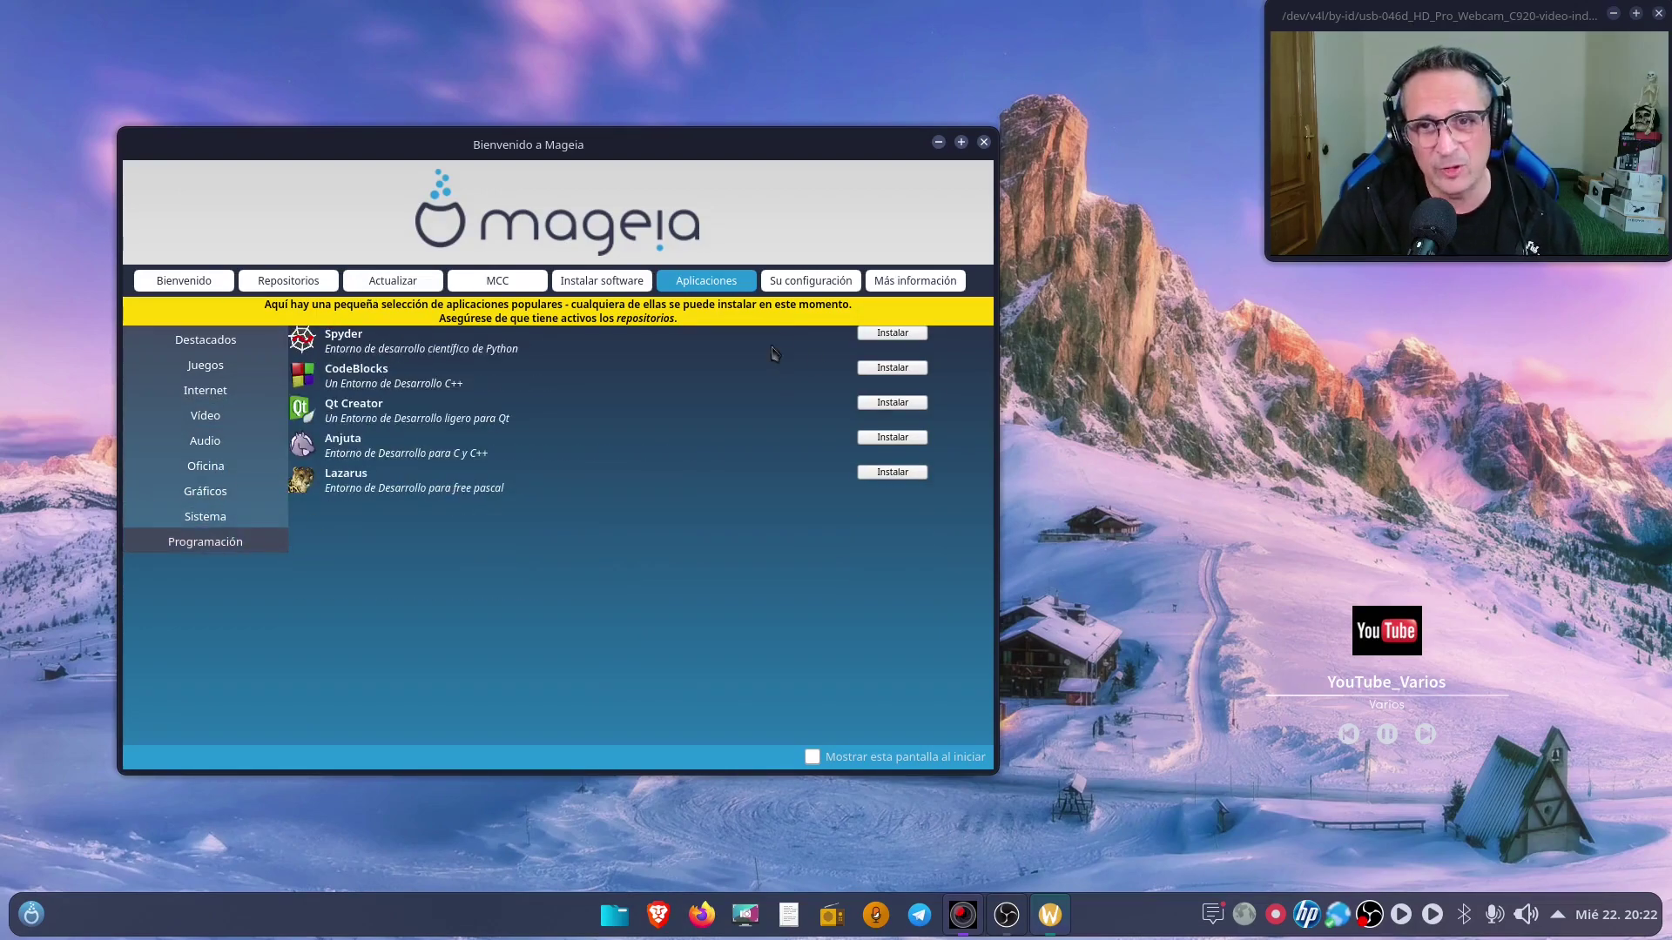
- View the welcome application's configuration summary and its documentation, support and community links, and close it
click(795, 286)
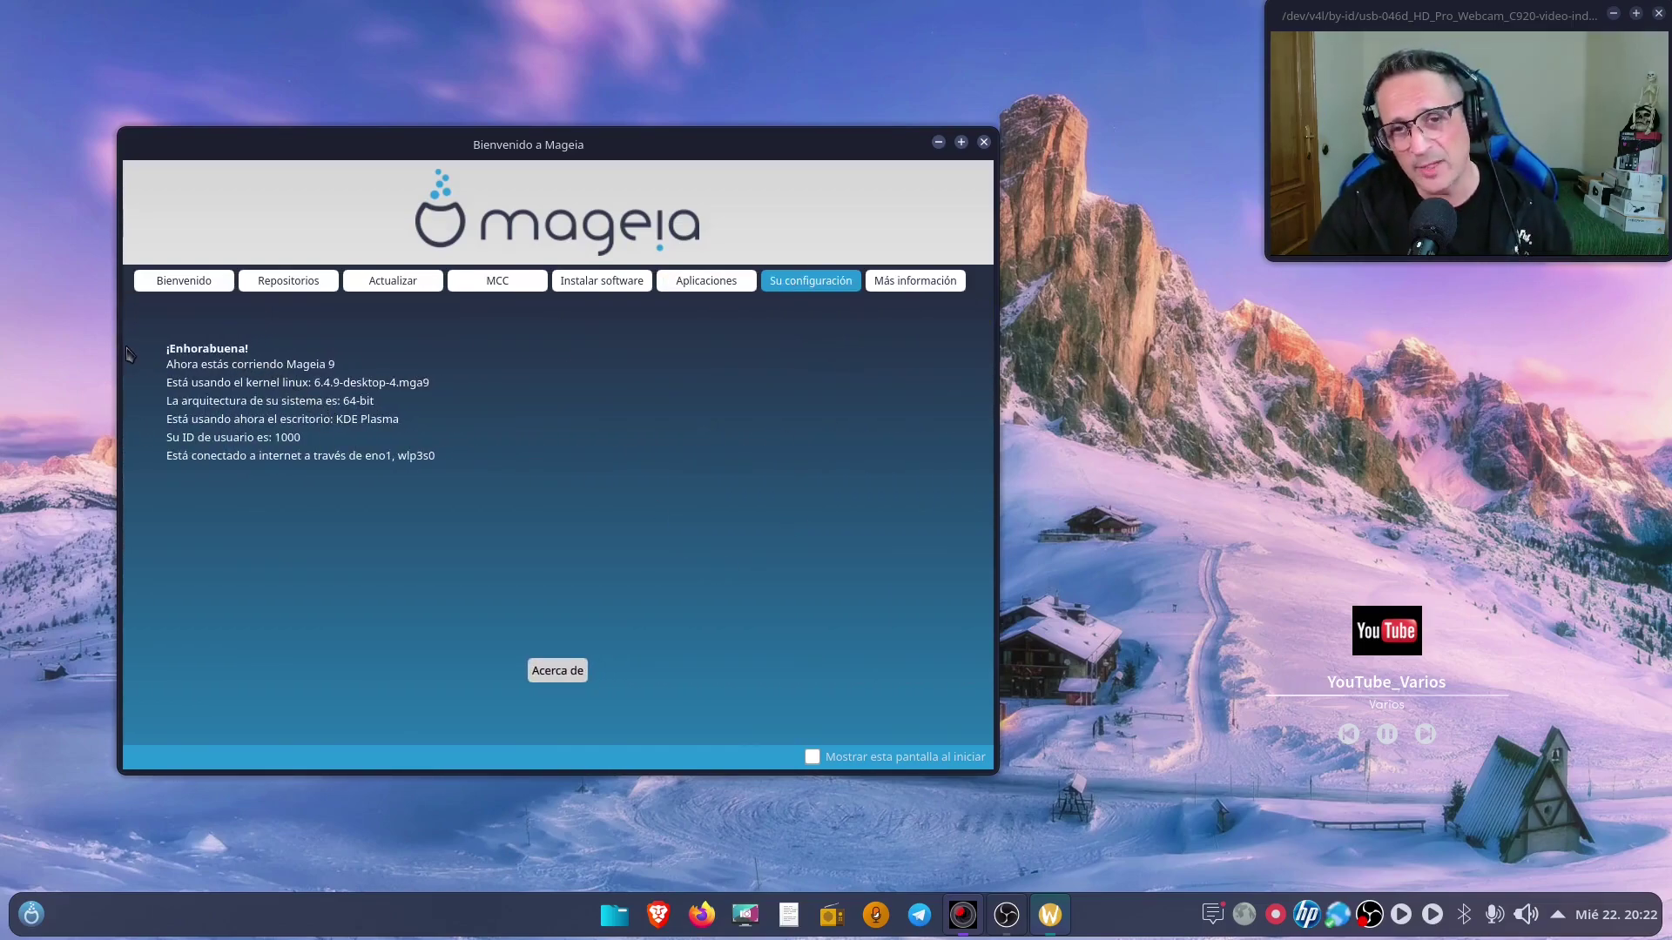
click(945, 290)
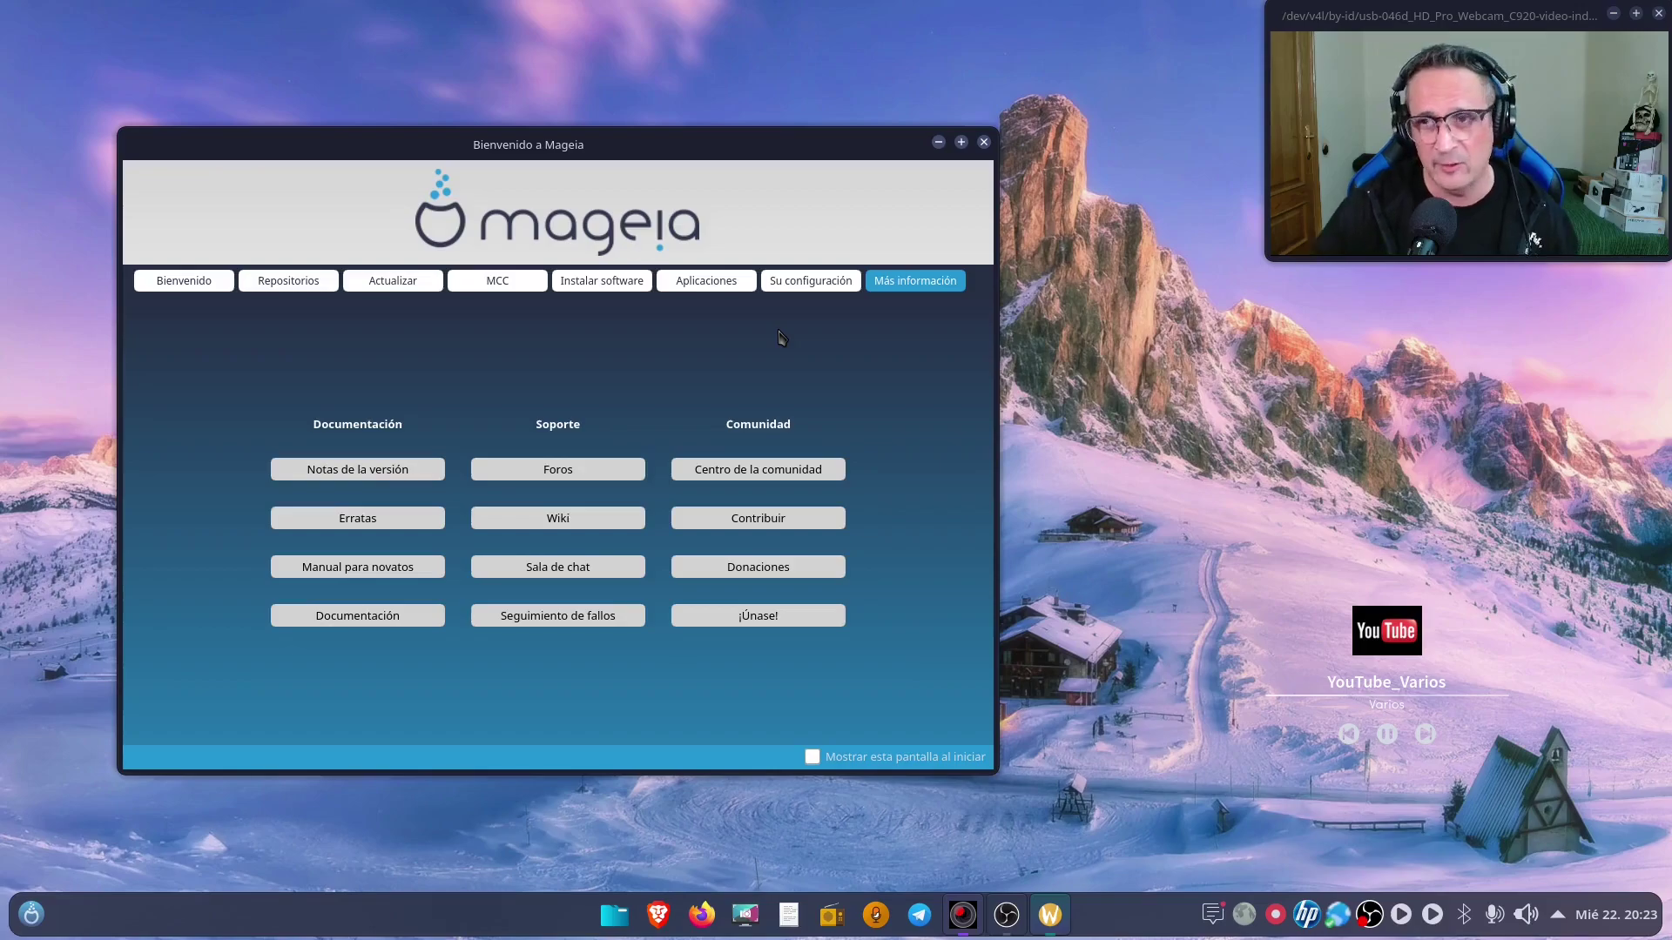
click(984, 144)
- Search the application launcher for "infor", view the system's software and hardware details in the Info Center, and close it
click(31, 916)
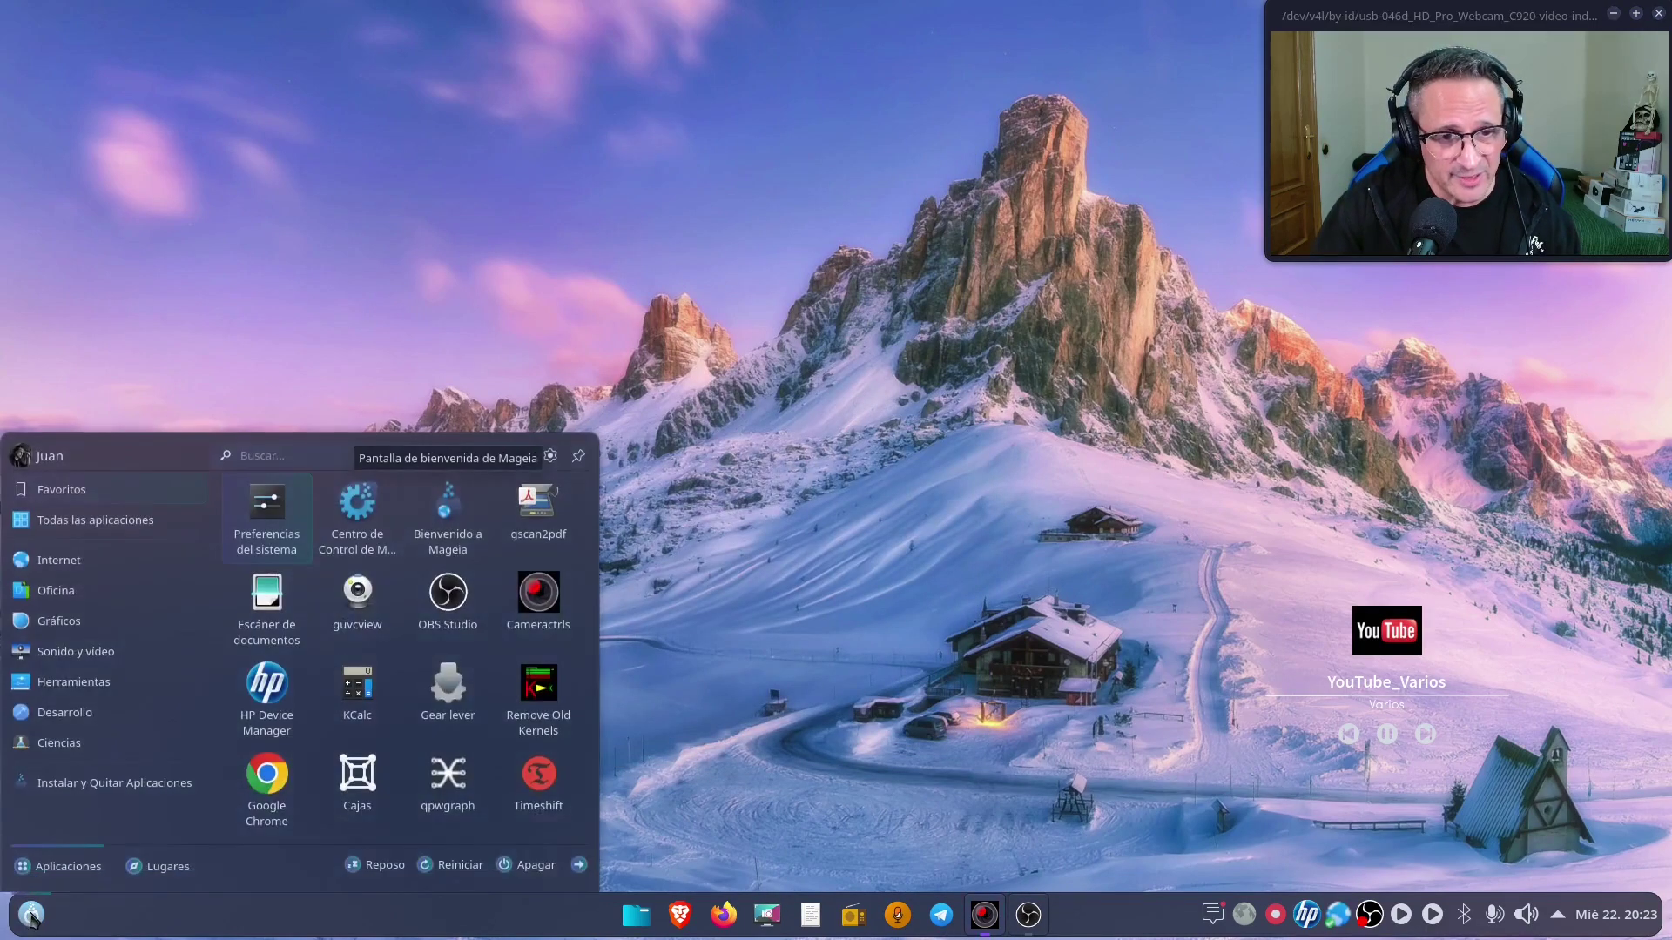
text(infor)
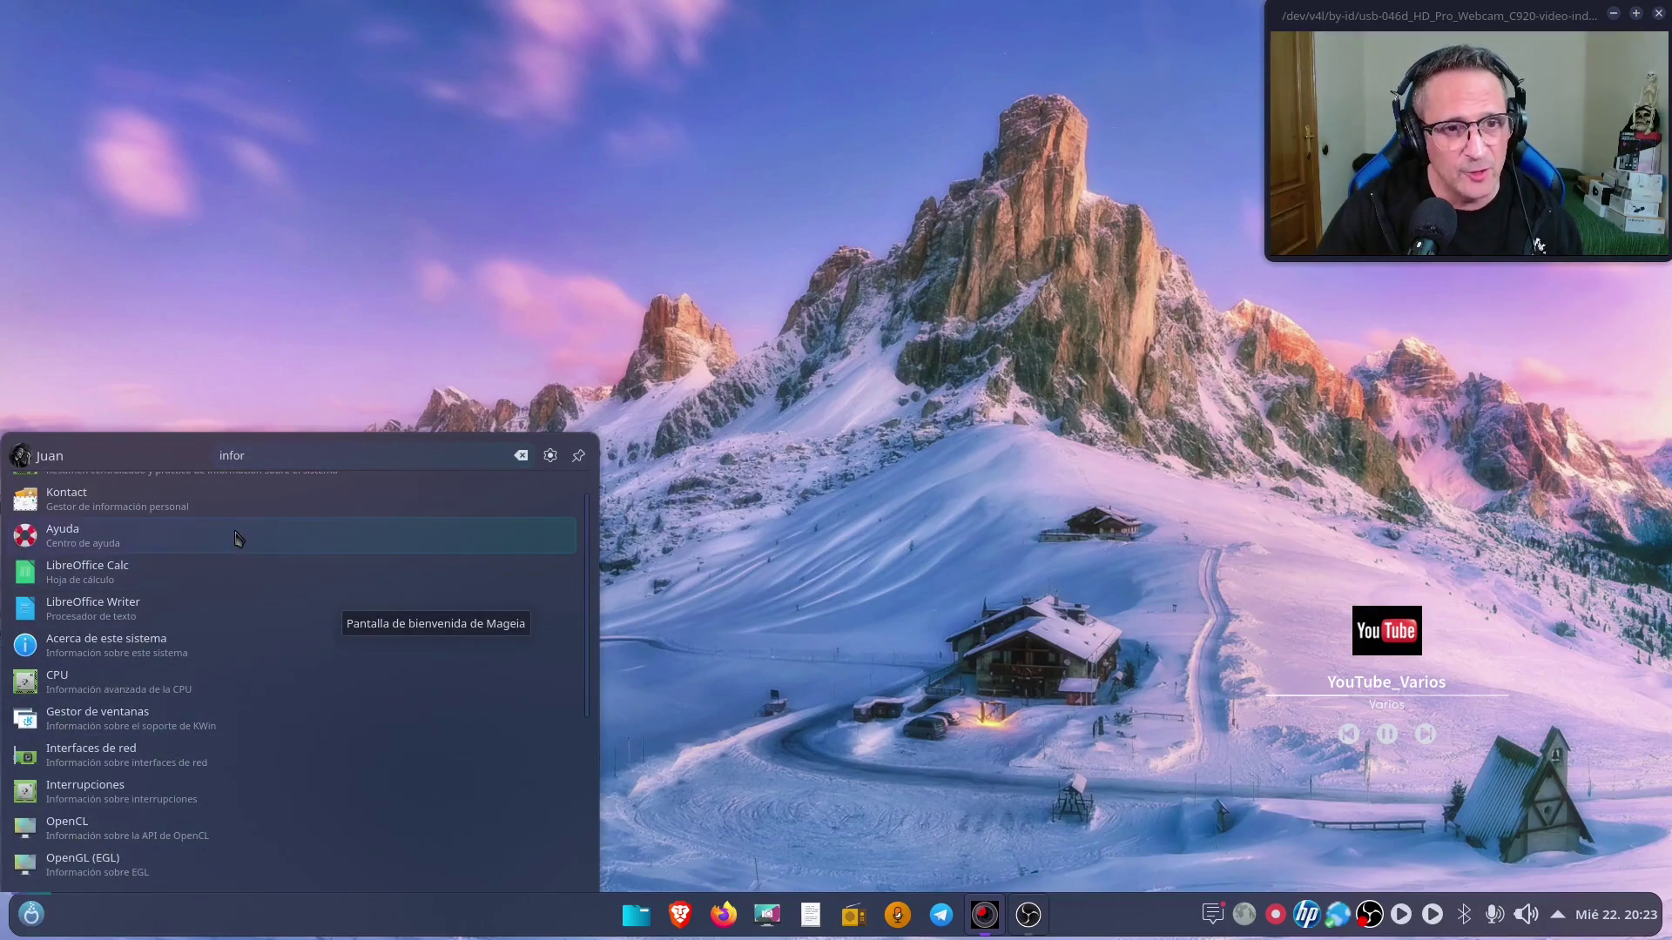
click(424, 485)
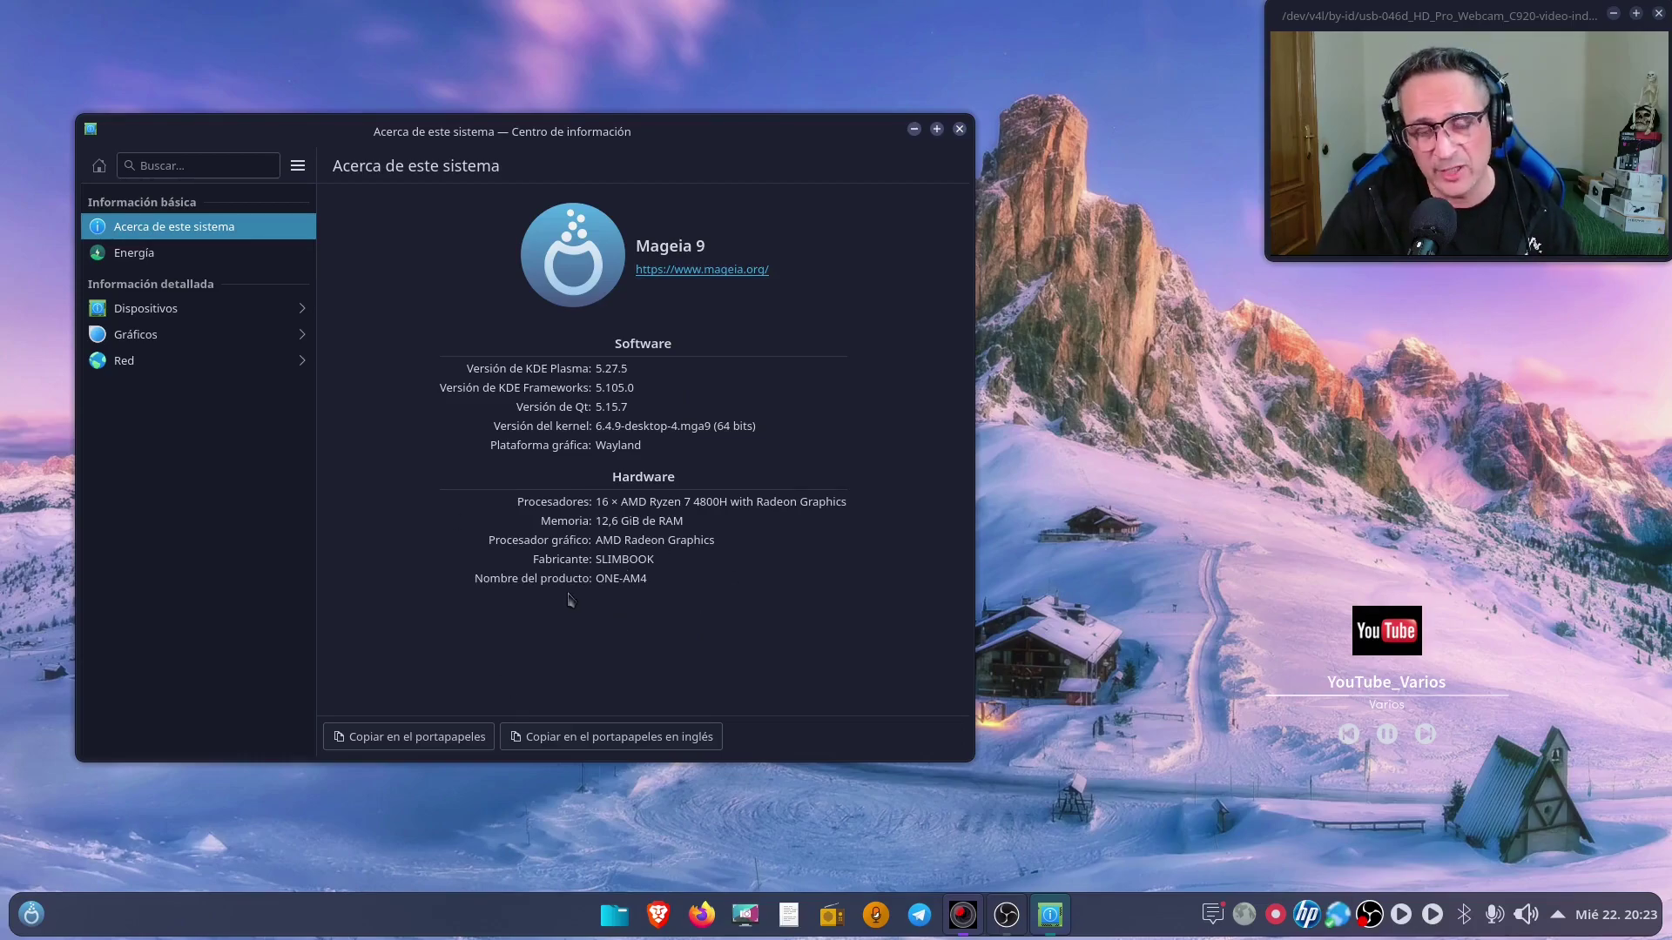
click(959, 129)
- Launch Remove Old Kernels, authenticate with the account password, and move its terminal clear of the webcam view to review the installed kernels
click(31, 914)
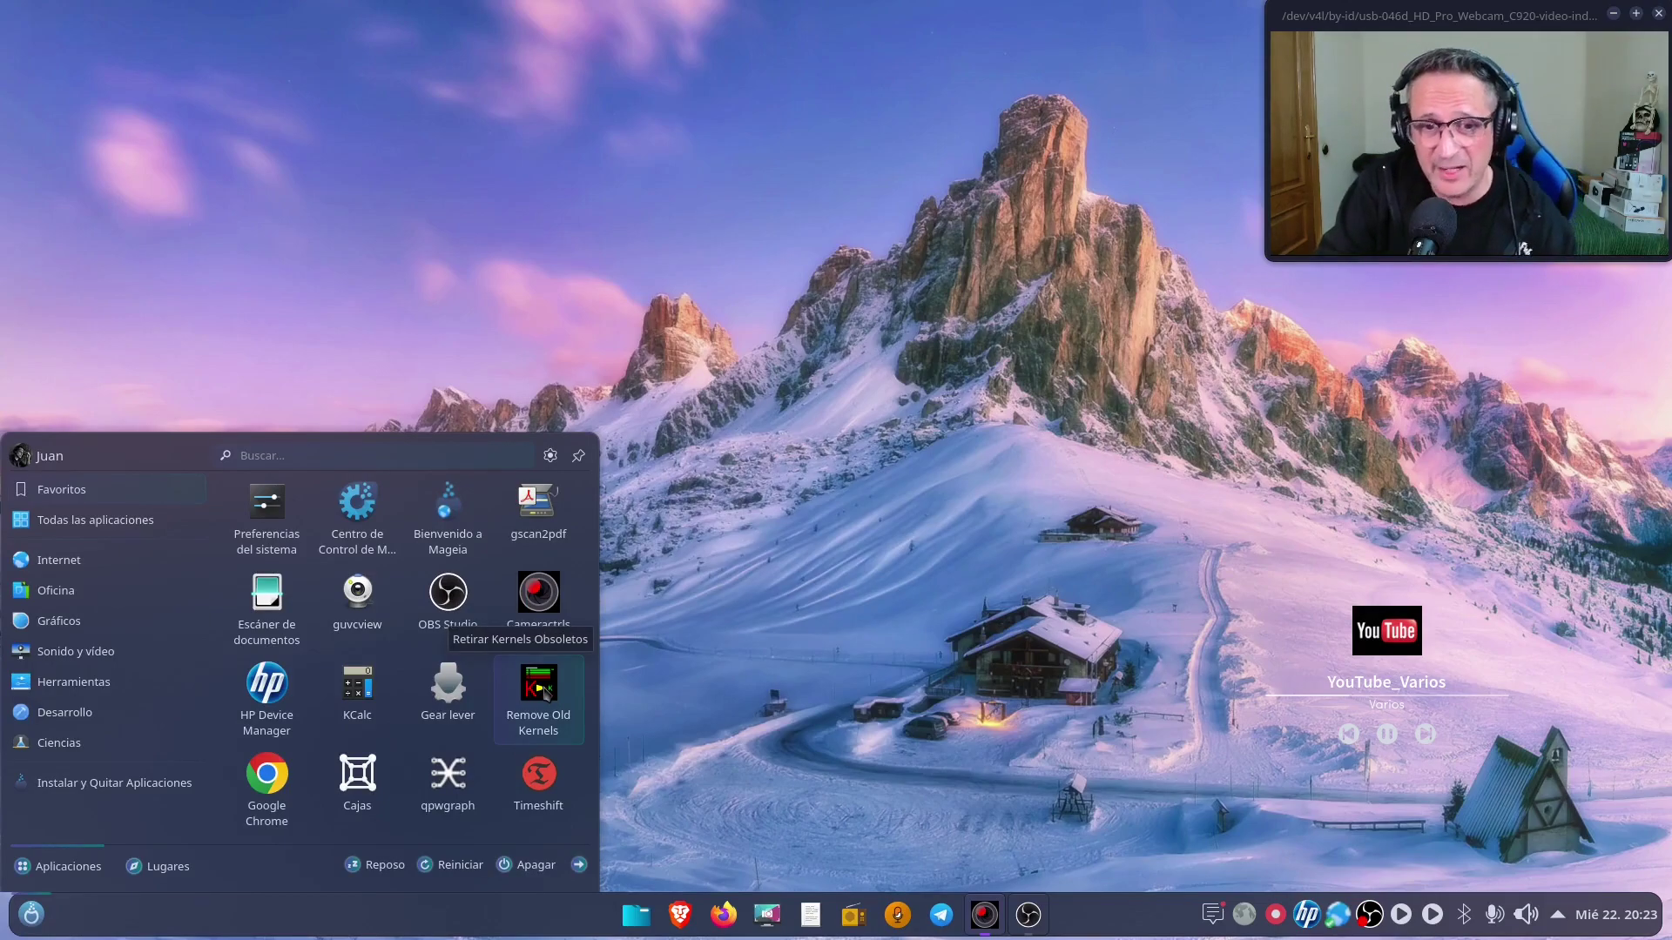
click(542, 687)
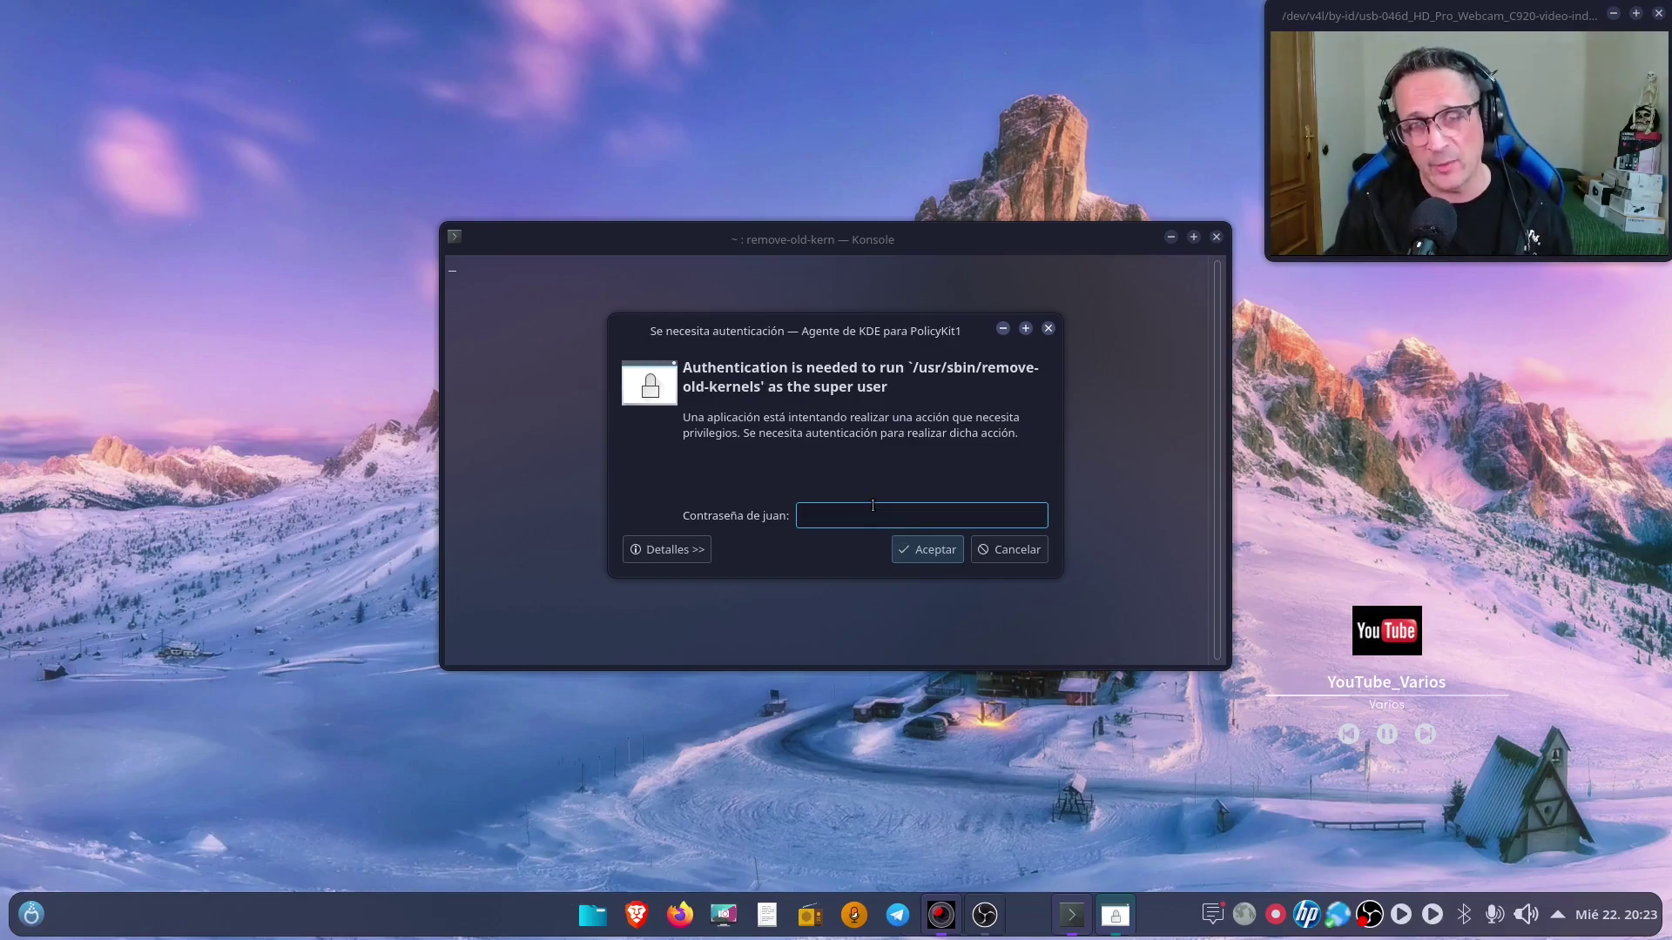
text(••••••)
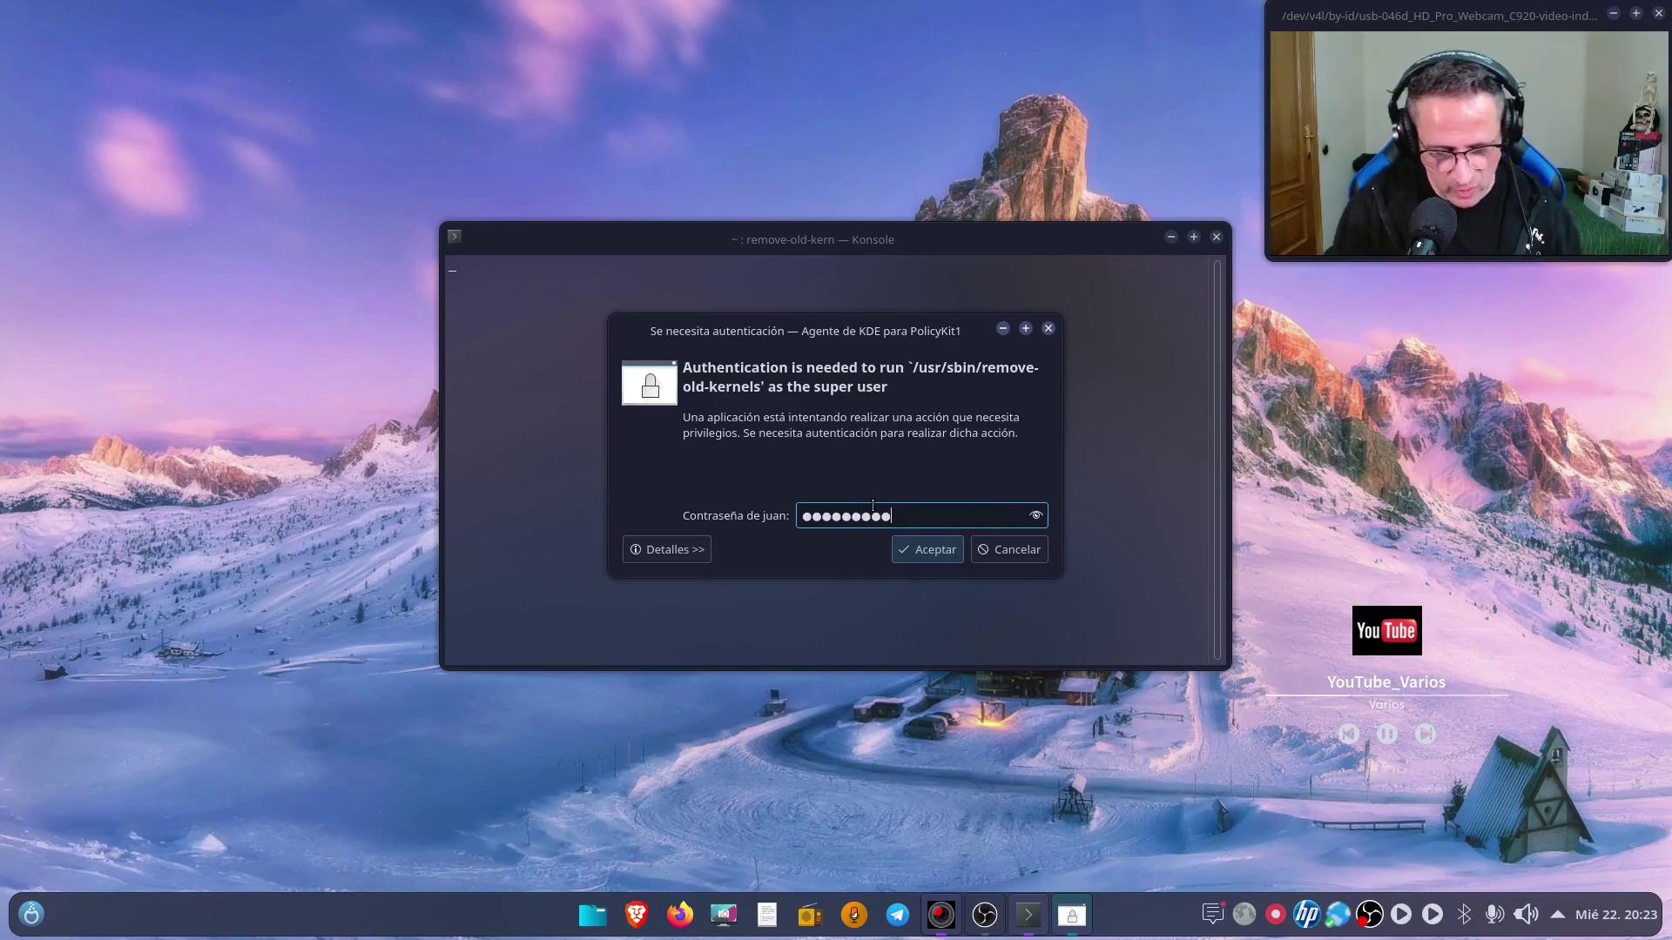
key(Return)
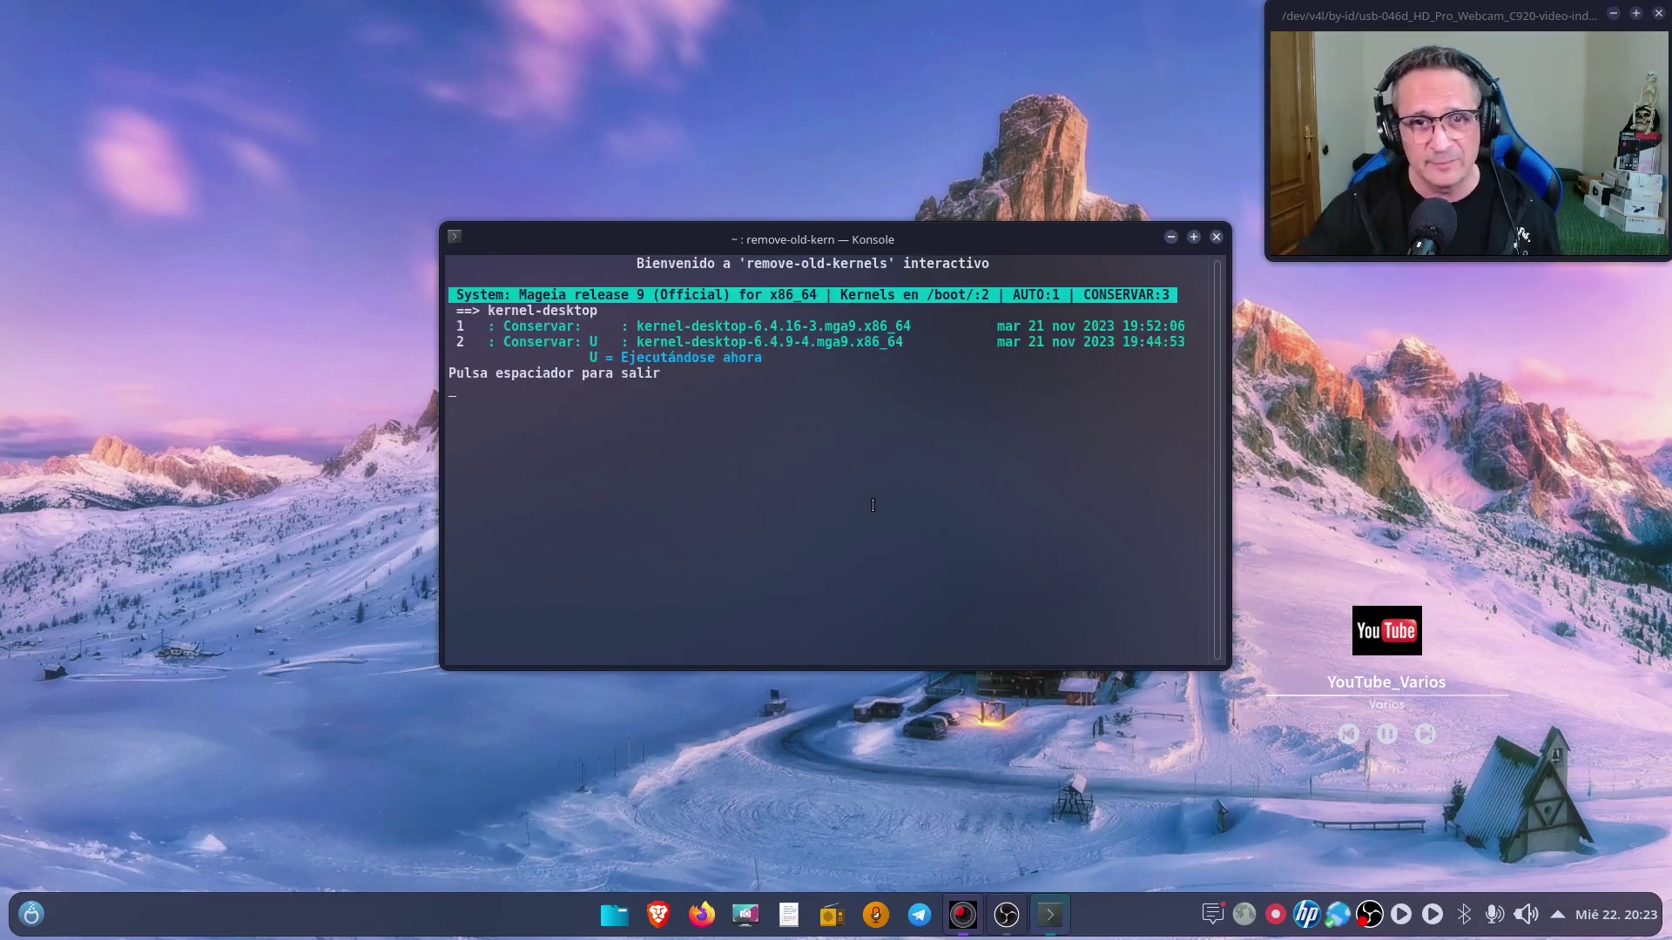
drag(606, 241, 500, 243)
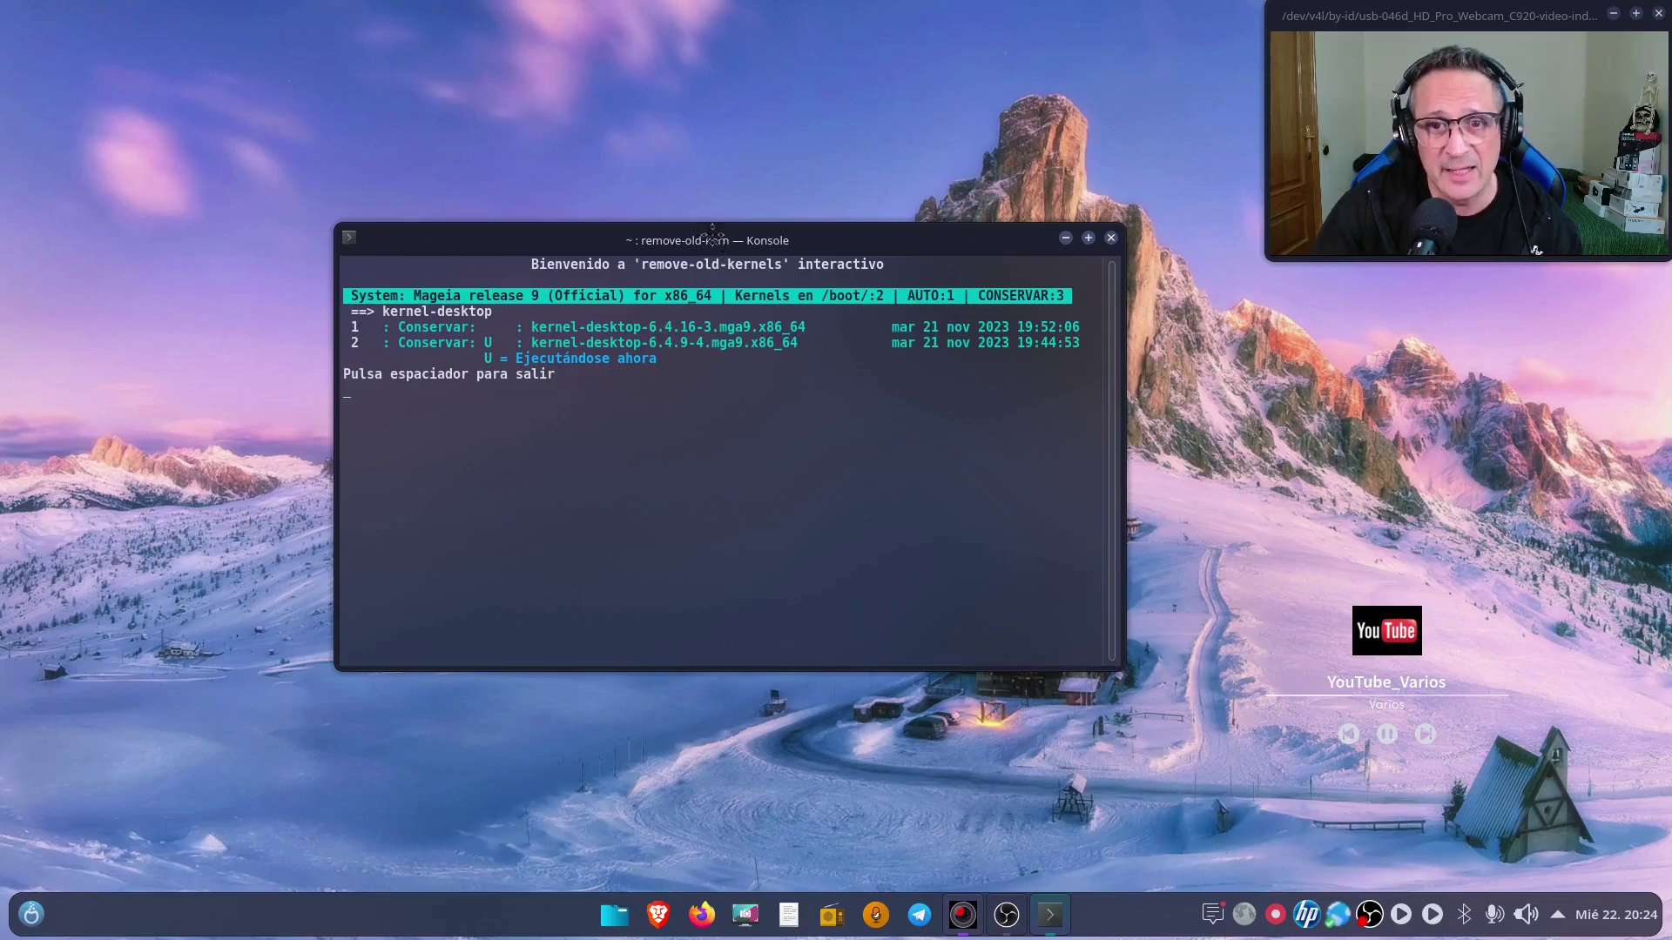
drag(717, 243, 709, 240)
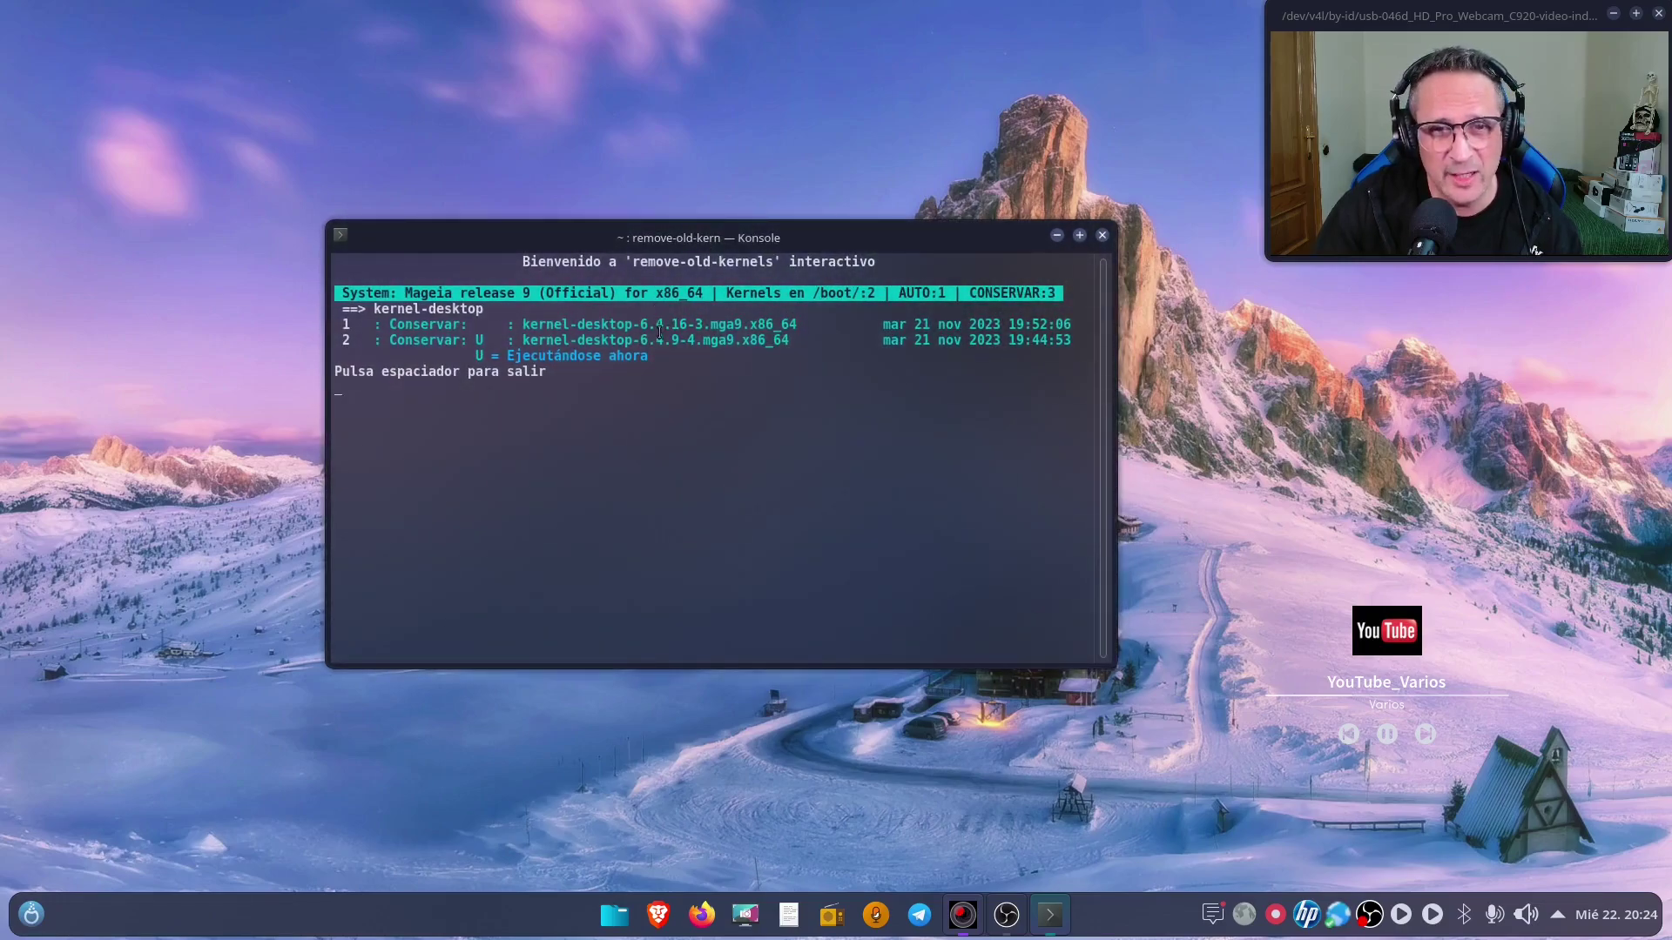
- Check the running kernel in a new terminal's system summary, and close both terminal windows
key(ctrl+alt+t)
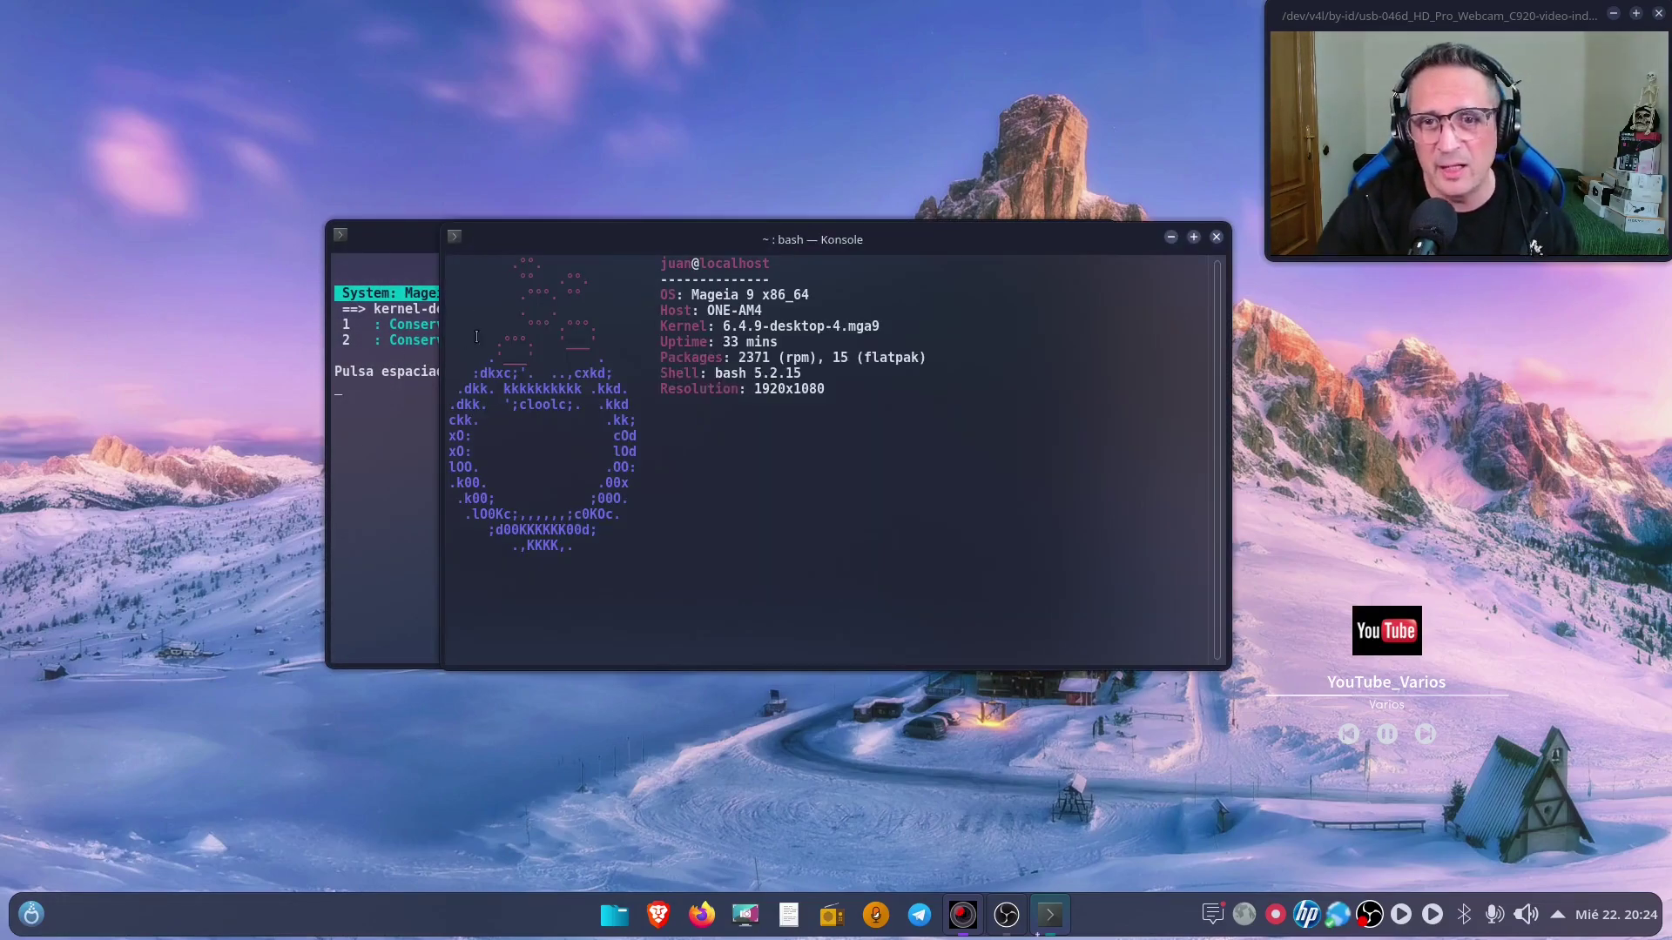
click(1216, 237)
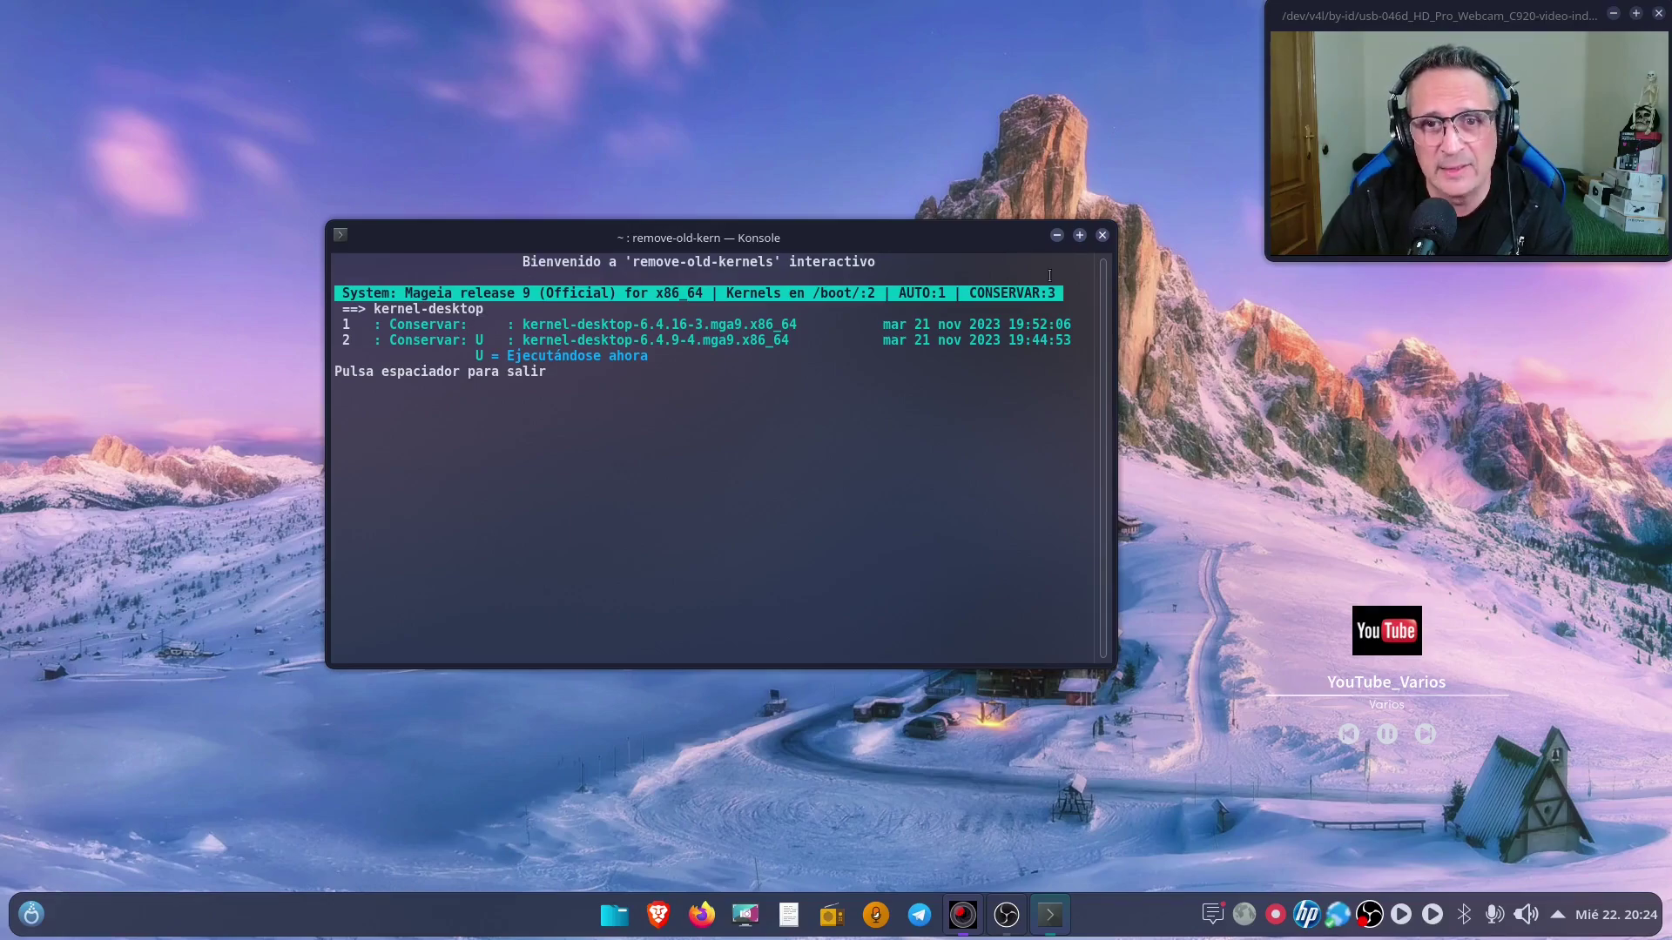
click(1102, 235)
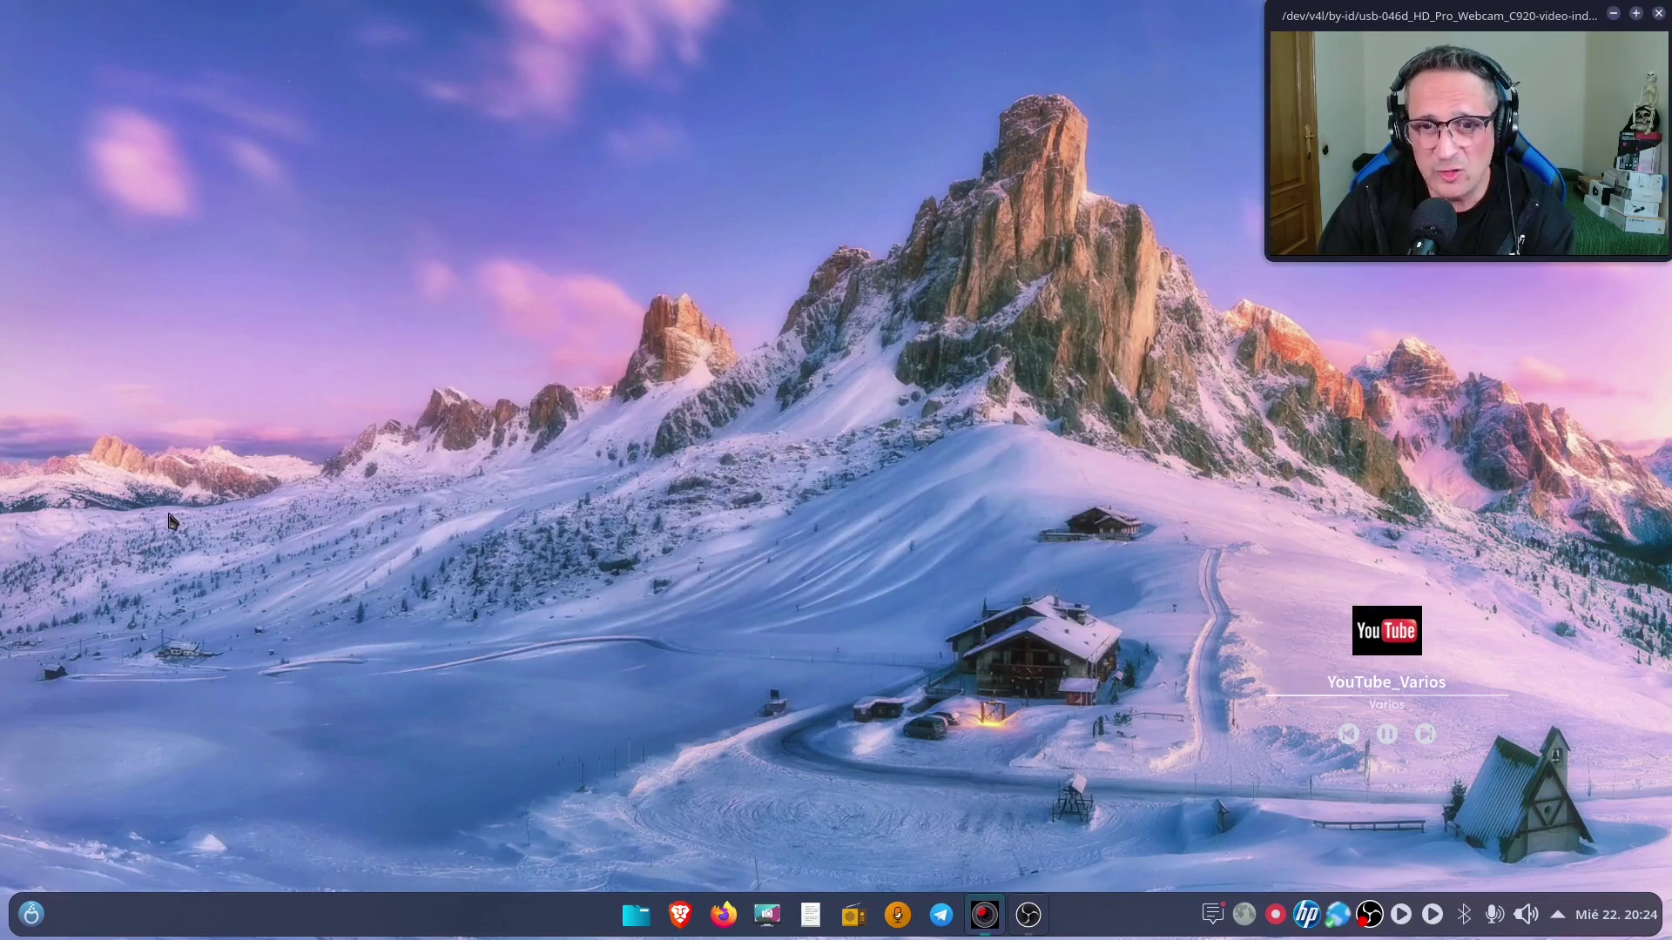
- Glance at the launcher's favourites, and open a new Konsole terminal placed clear of the webcam view to show the system summary
click(31, 914)
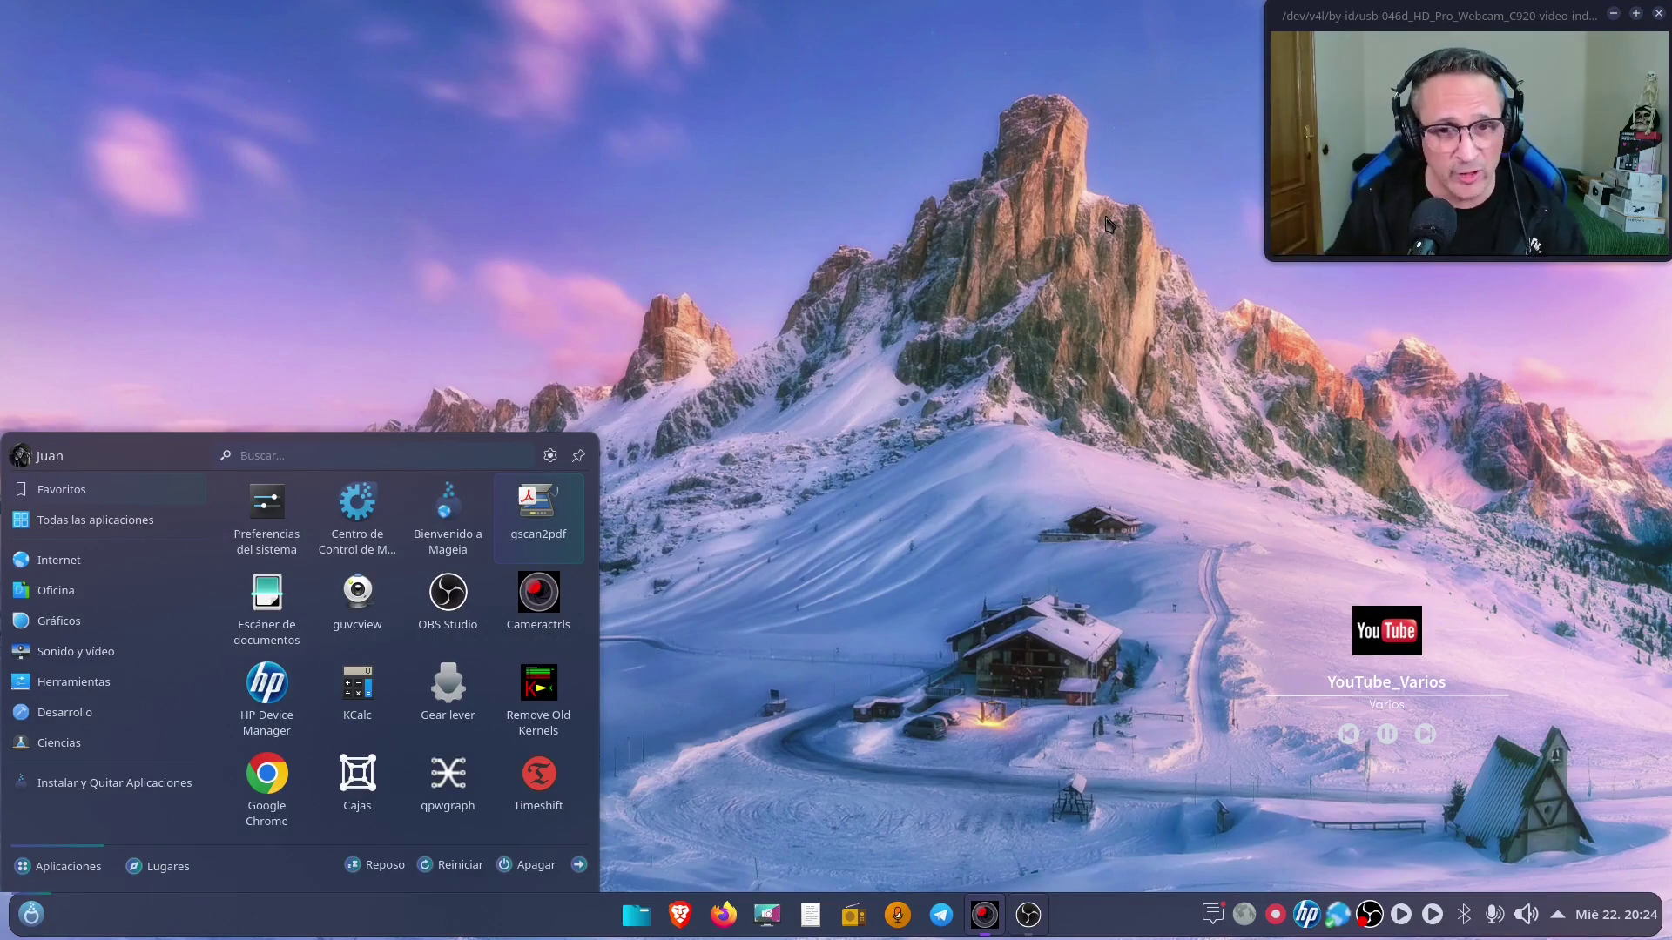
click(782, 520)
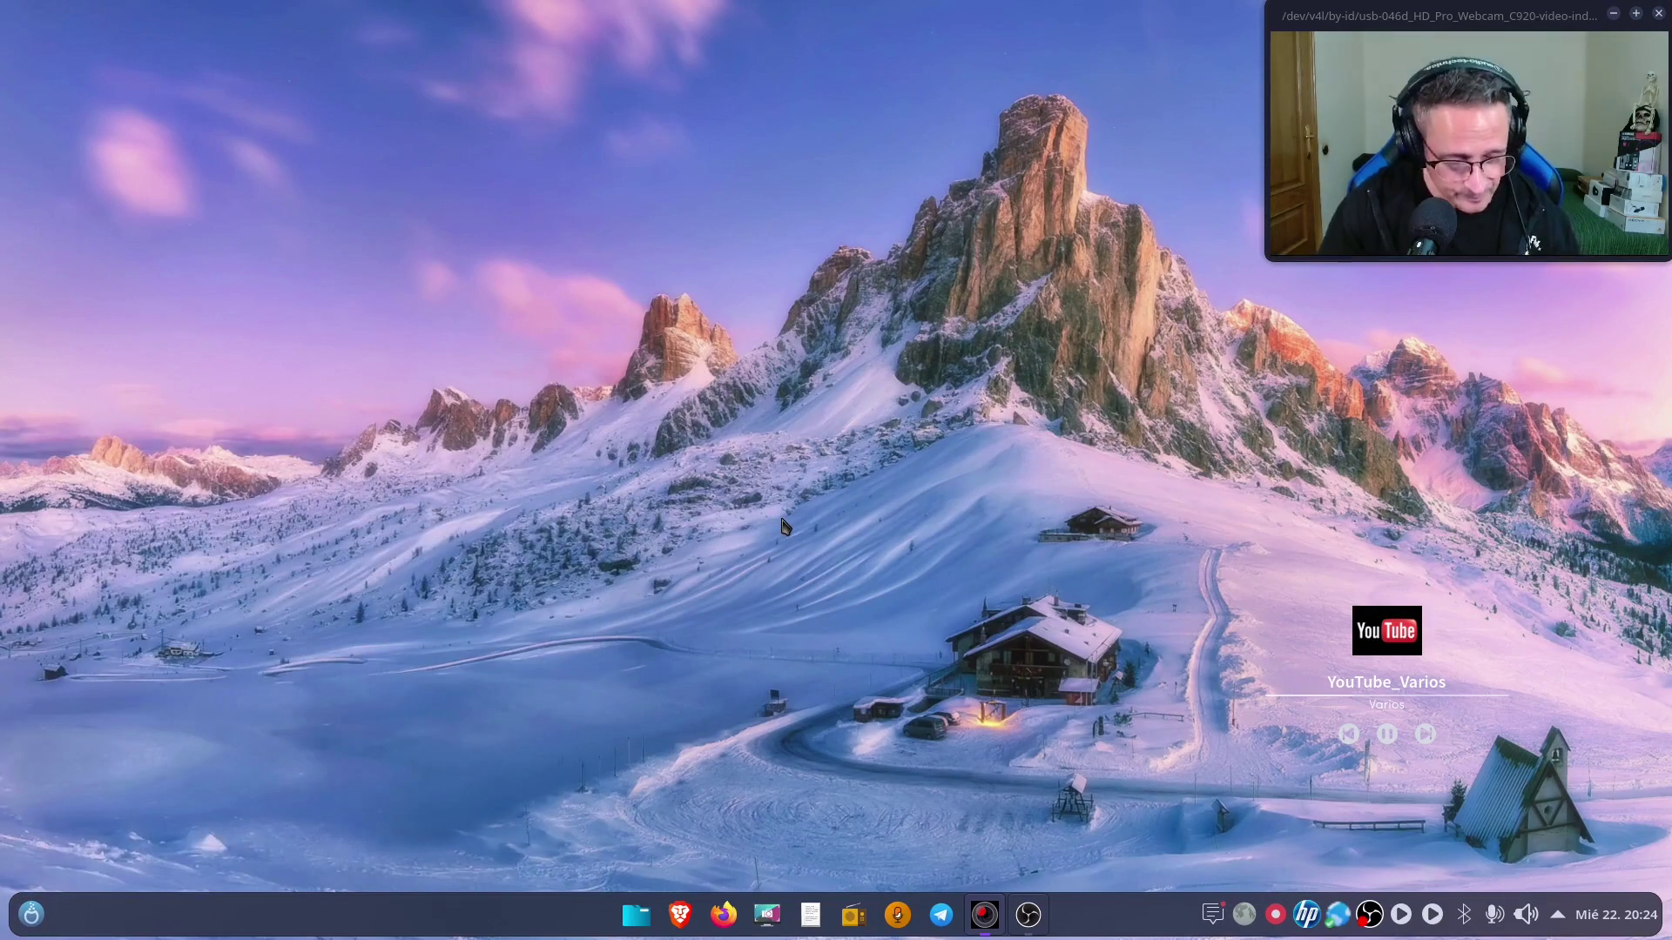
key(ctrl+alt+t)
drag(757, 237, 470, 207)
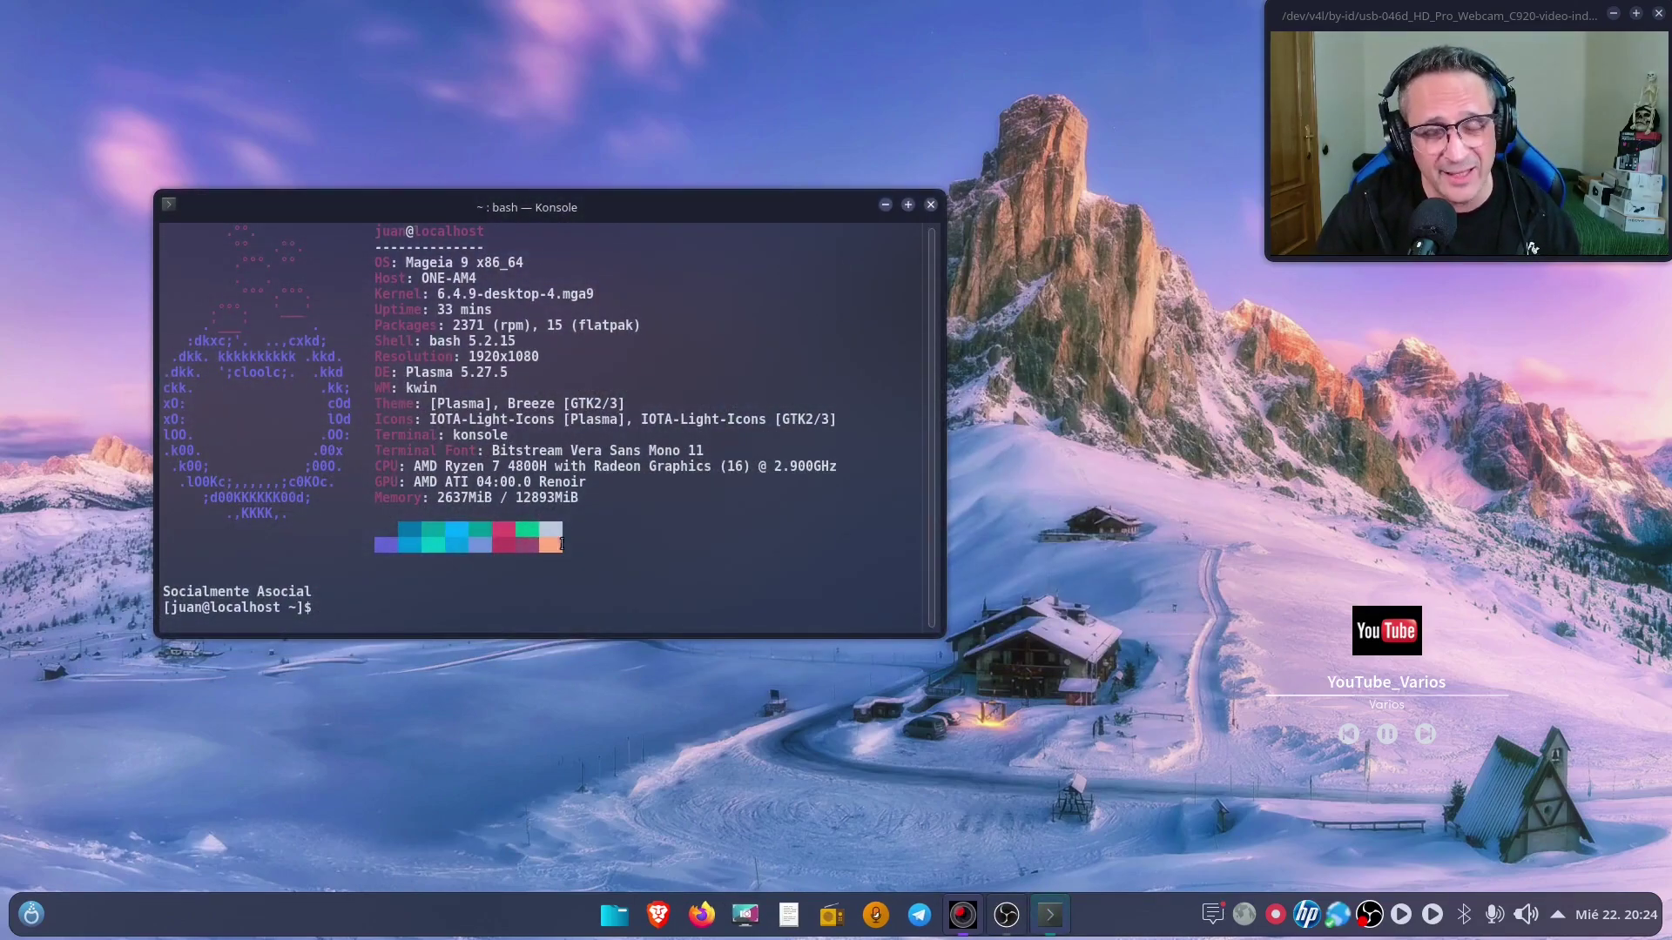
- List the installed Flatpak packages in the terminal with "flatpak list"
text(flatpak lis)
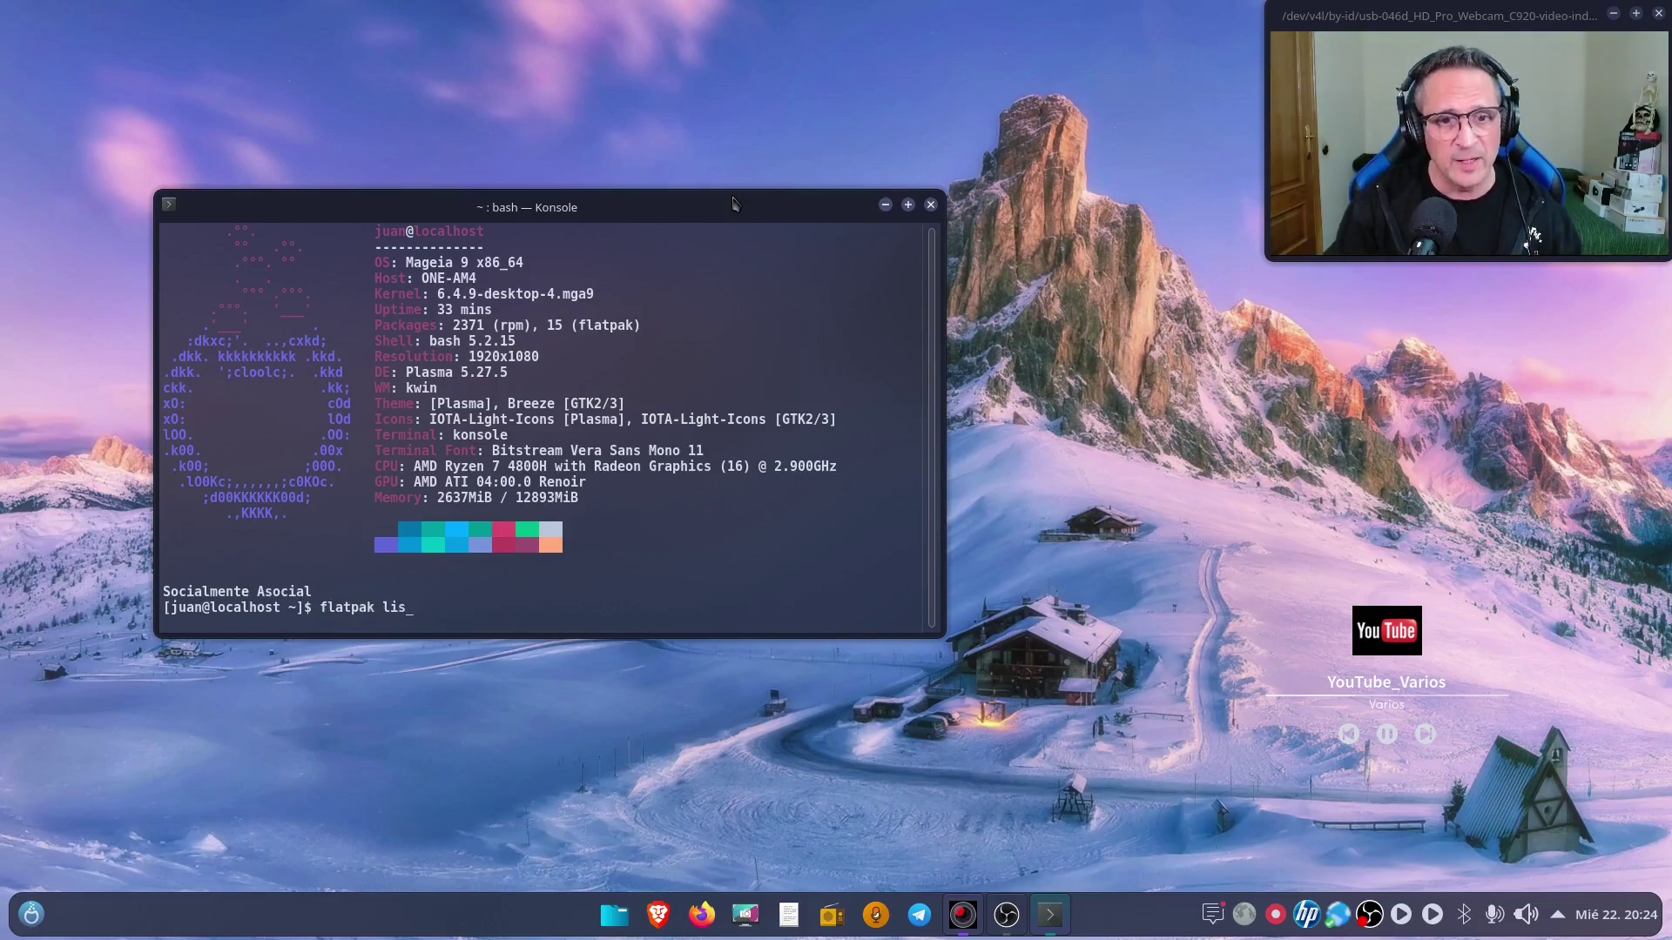
text(t)
key(Return)
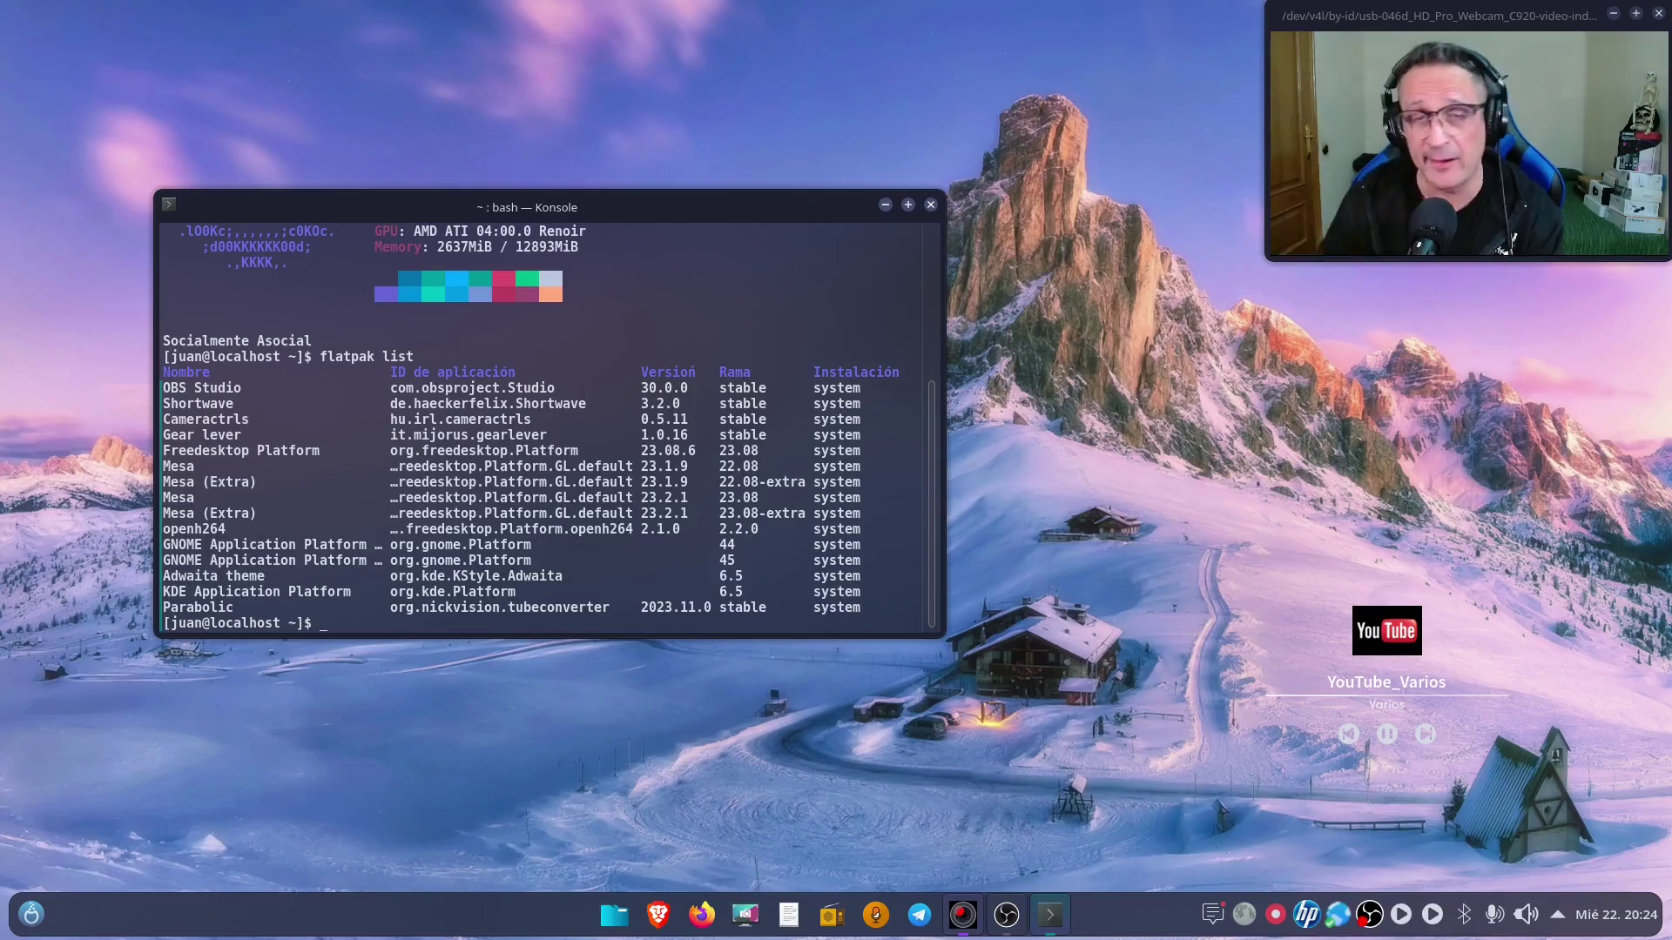
- Minimize the terminal and bring up the OBS window, placed clear of the webcam view
click(884, 204)
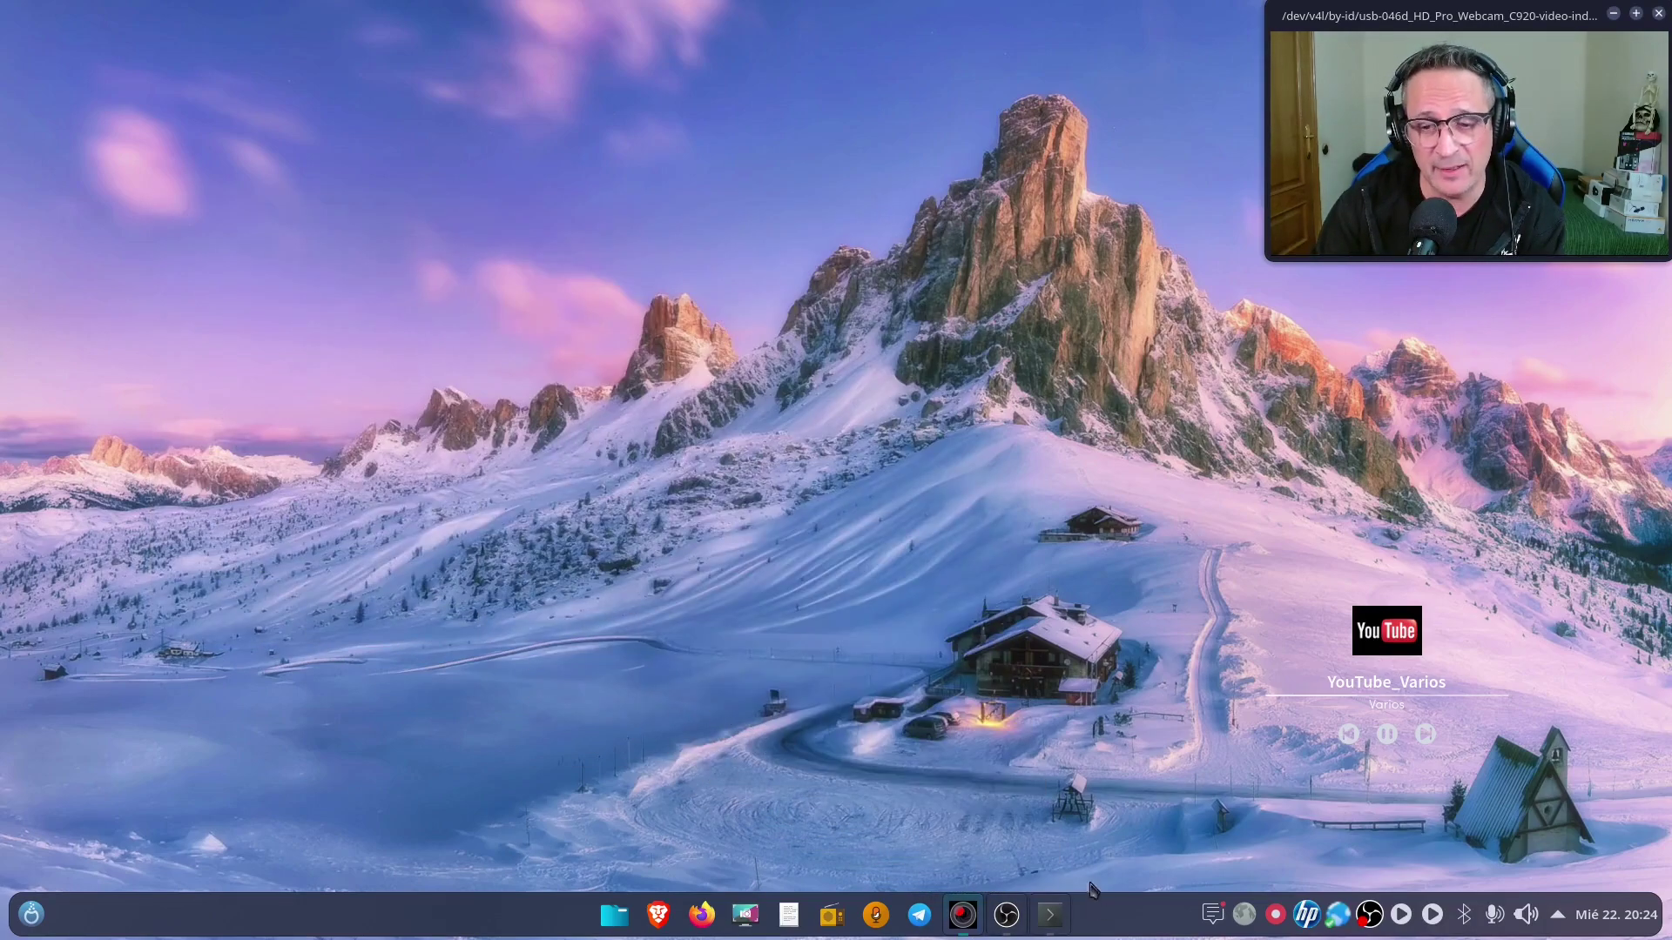
click(1010, 922)
drag(898, 165, 777, 129)
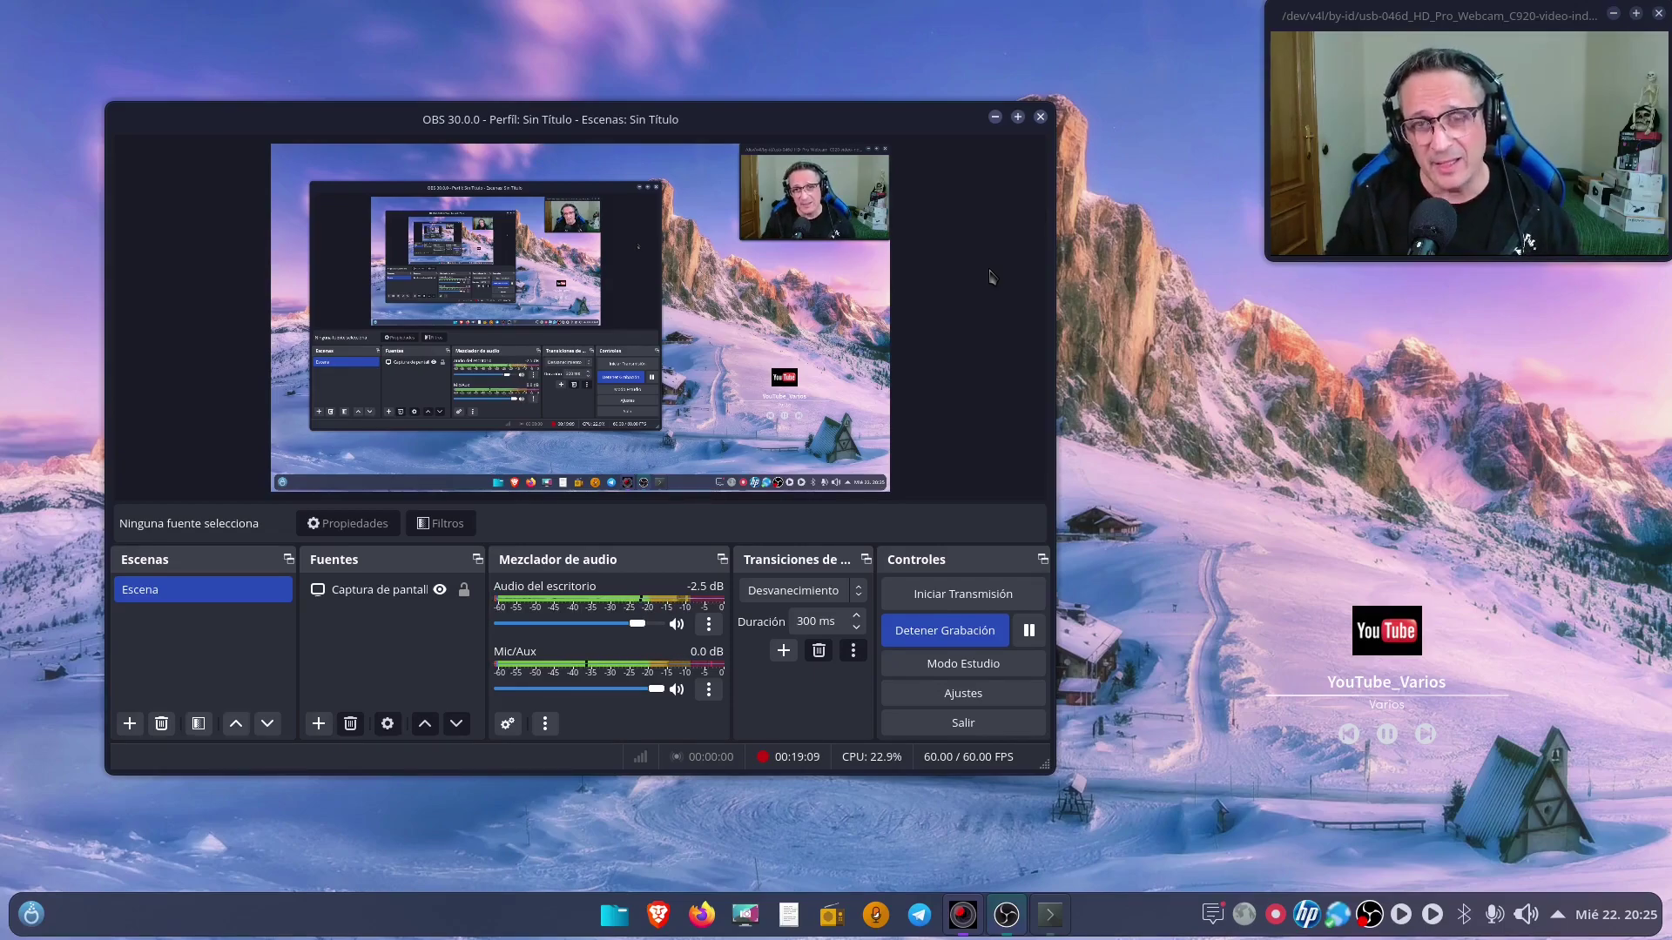
- Launch Mageia's application for installing and removing software and authenticate with the account password
click(32, 914)
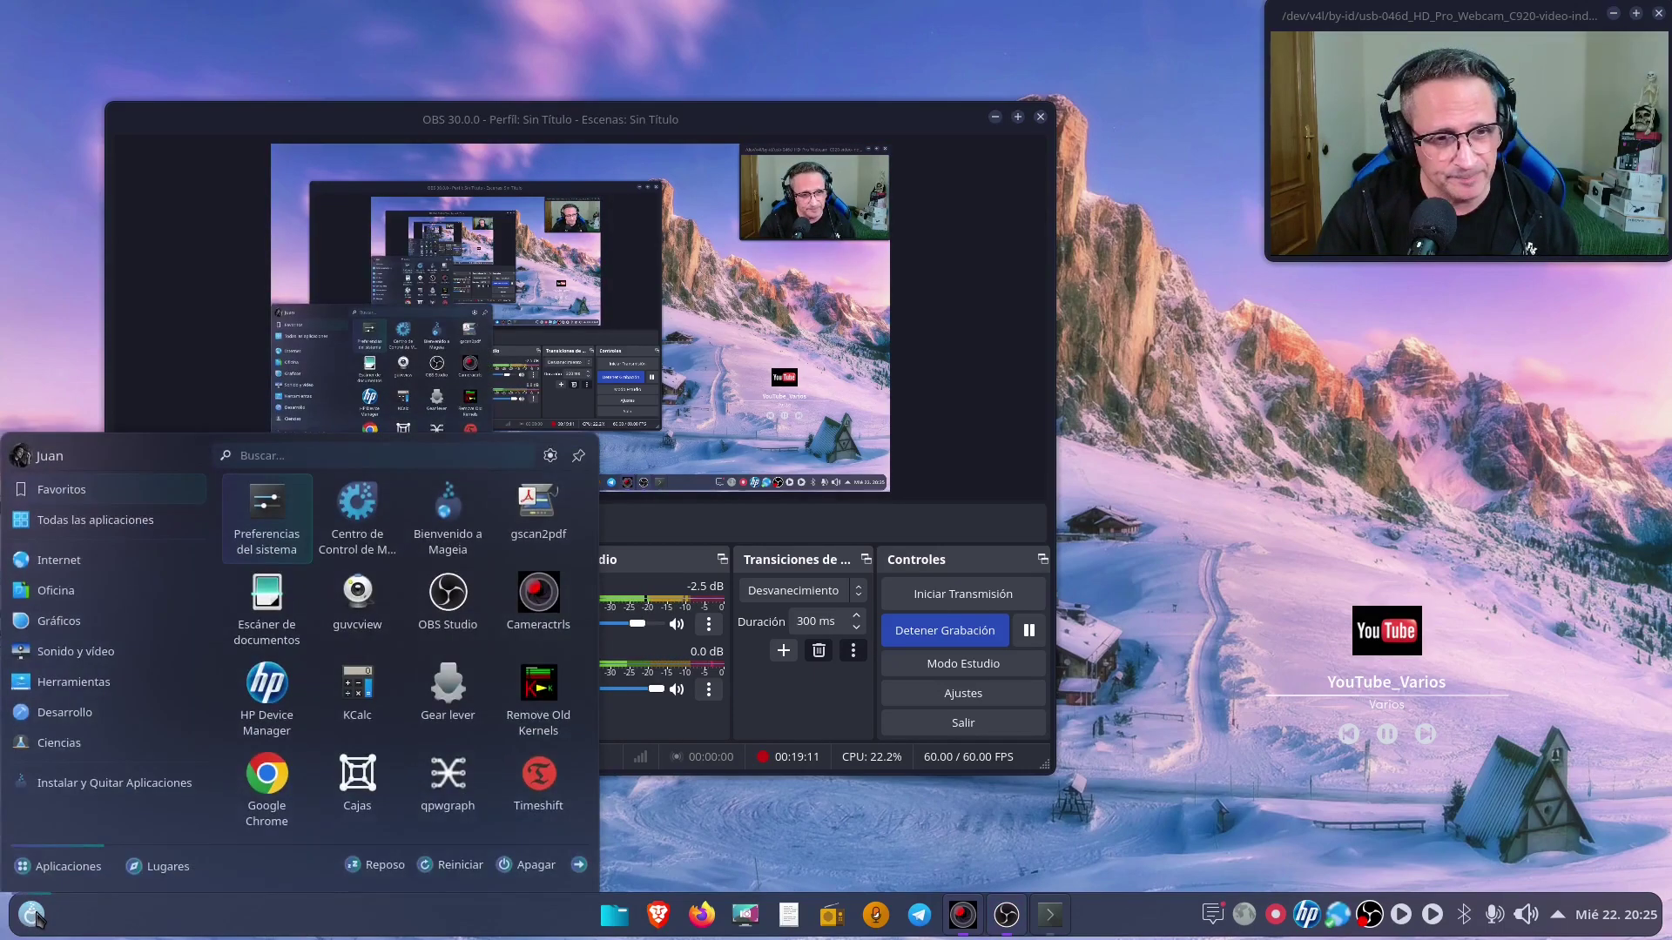
click(114, 786)
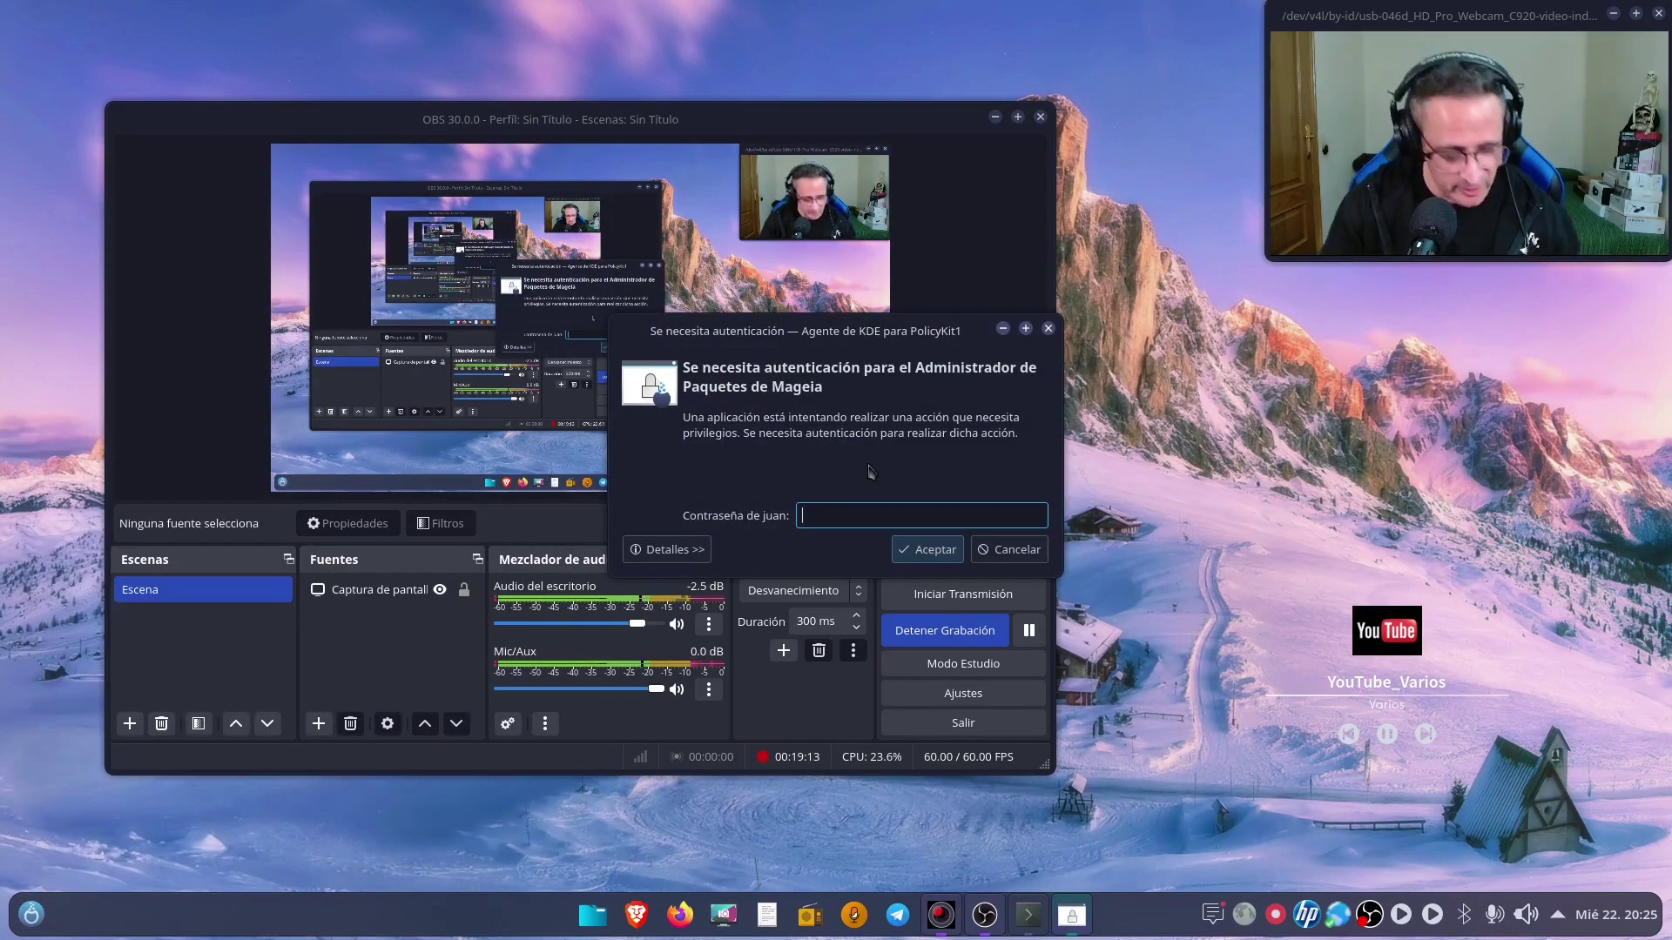
text(••••••••••)
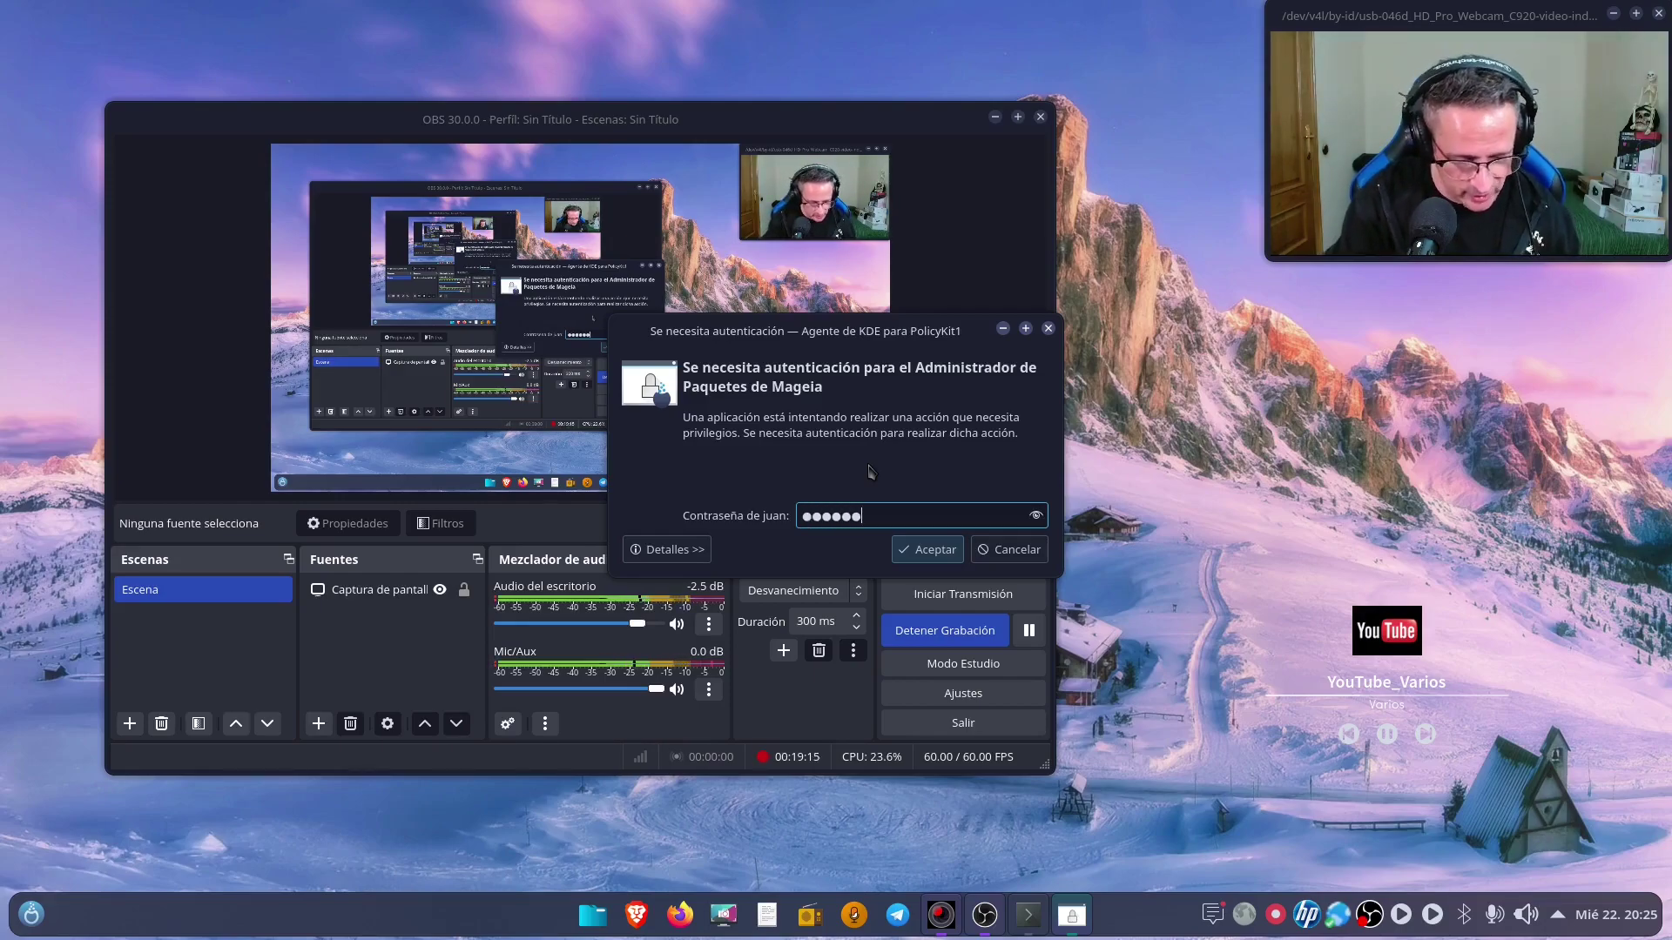
key(Return)
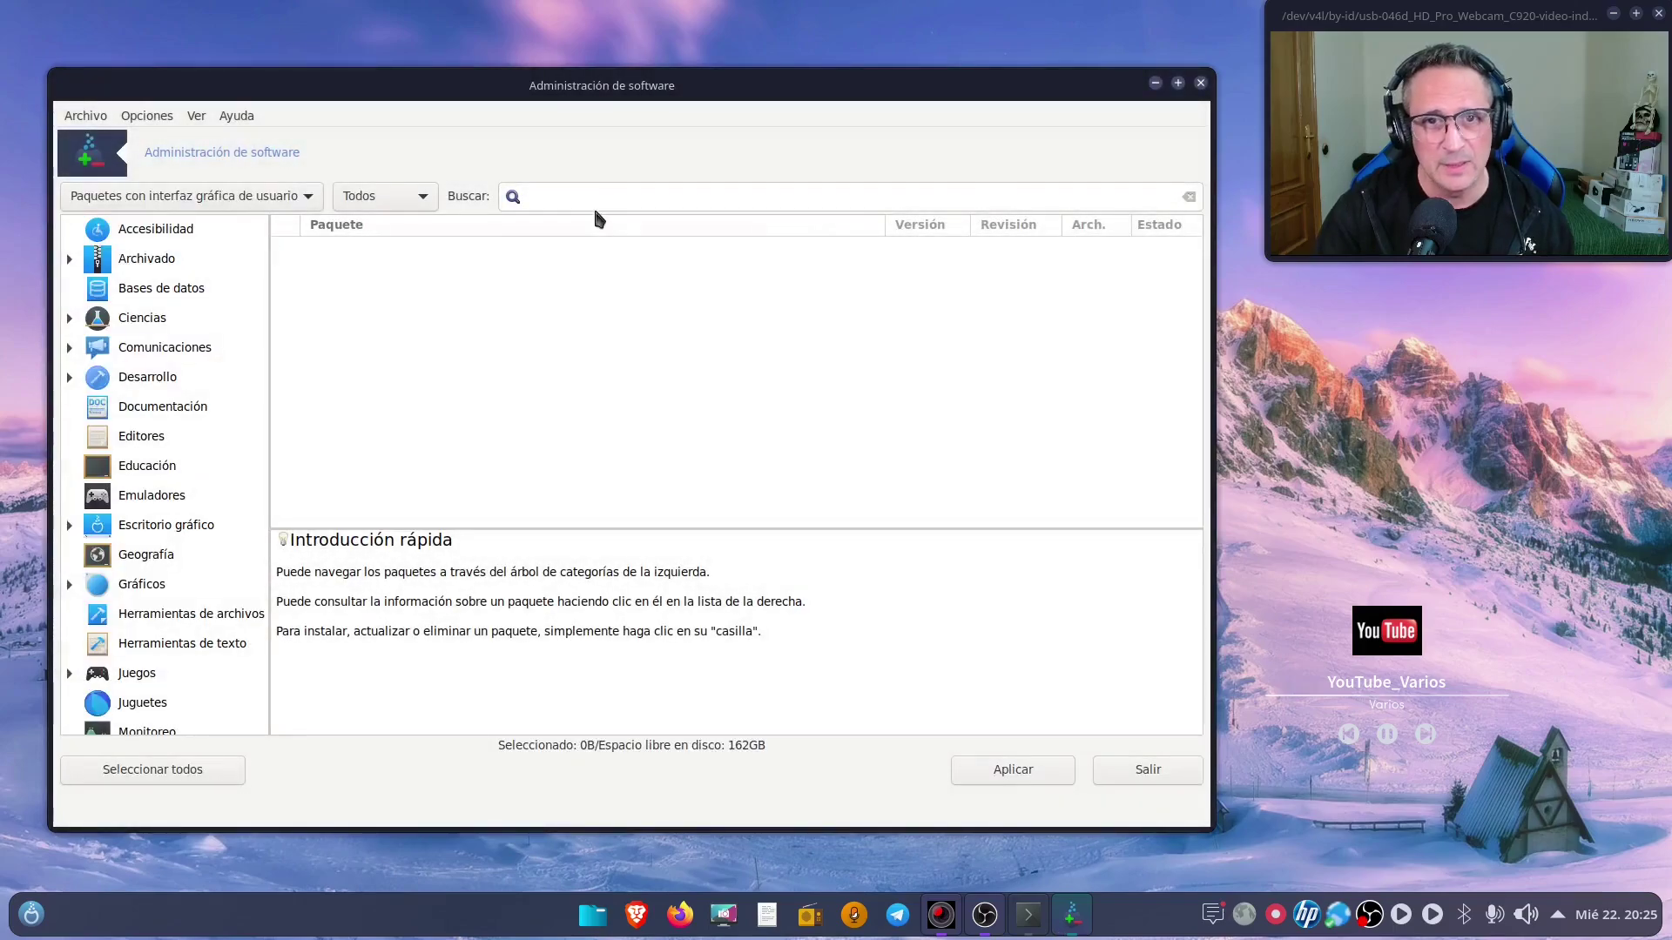
- Search the software manager for "obs" to check the OBS Studio version offered by the repositories, and close it
click(593, 197)
text(obs)
key(Return)
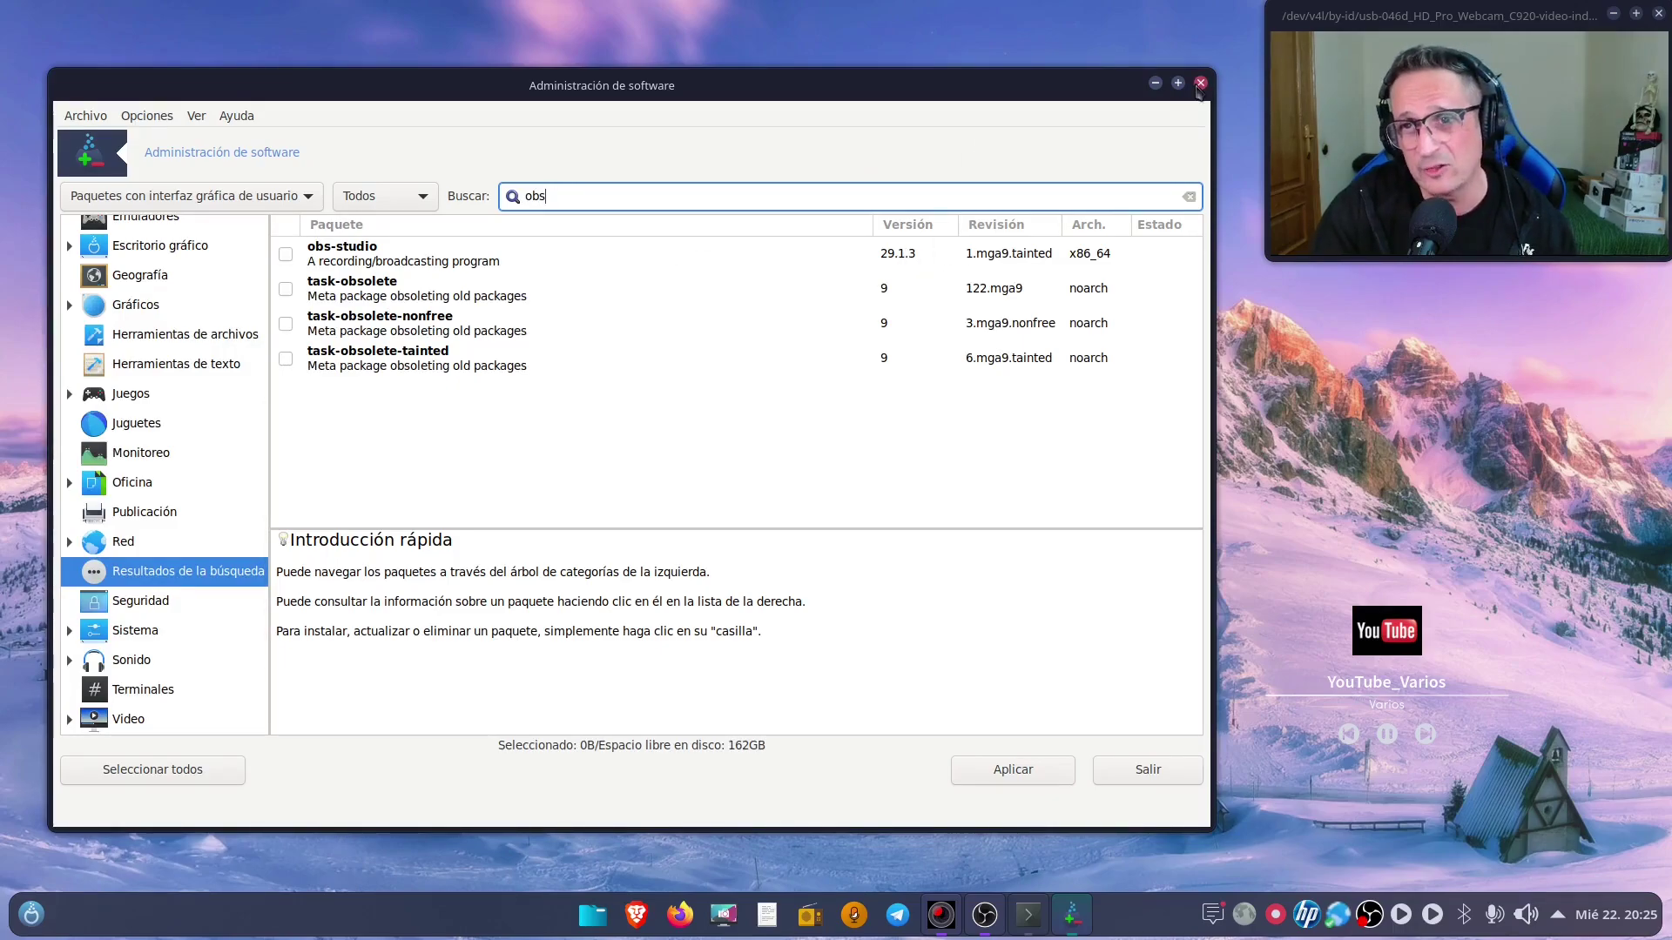
click(1201, 83)
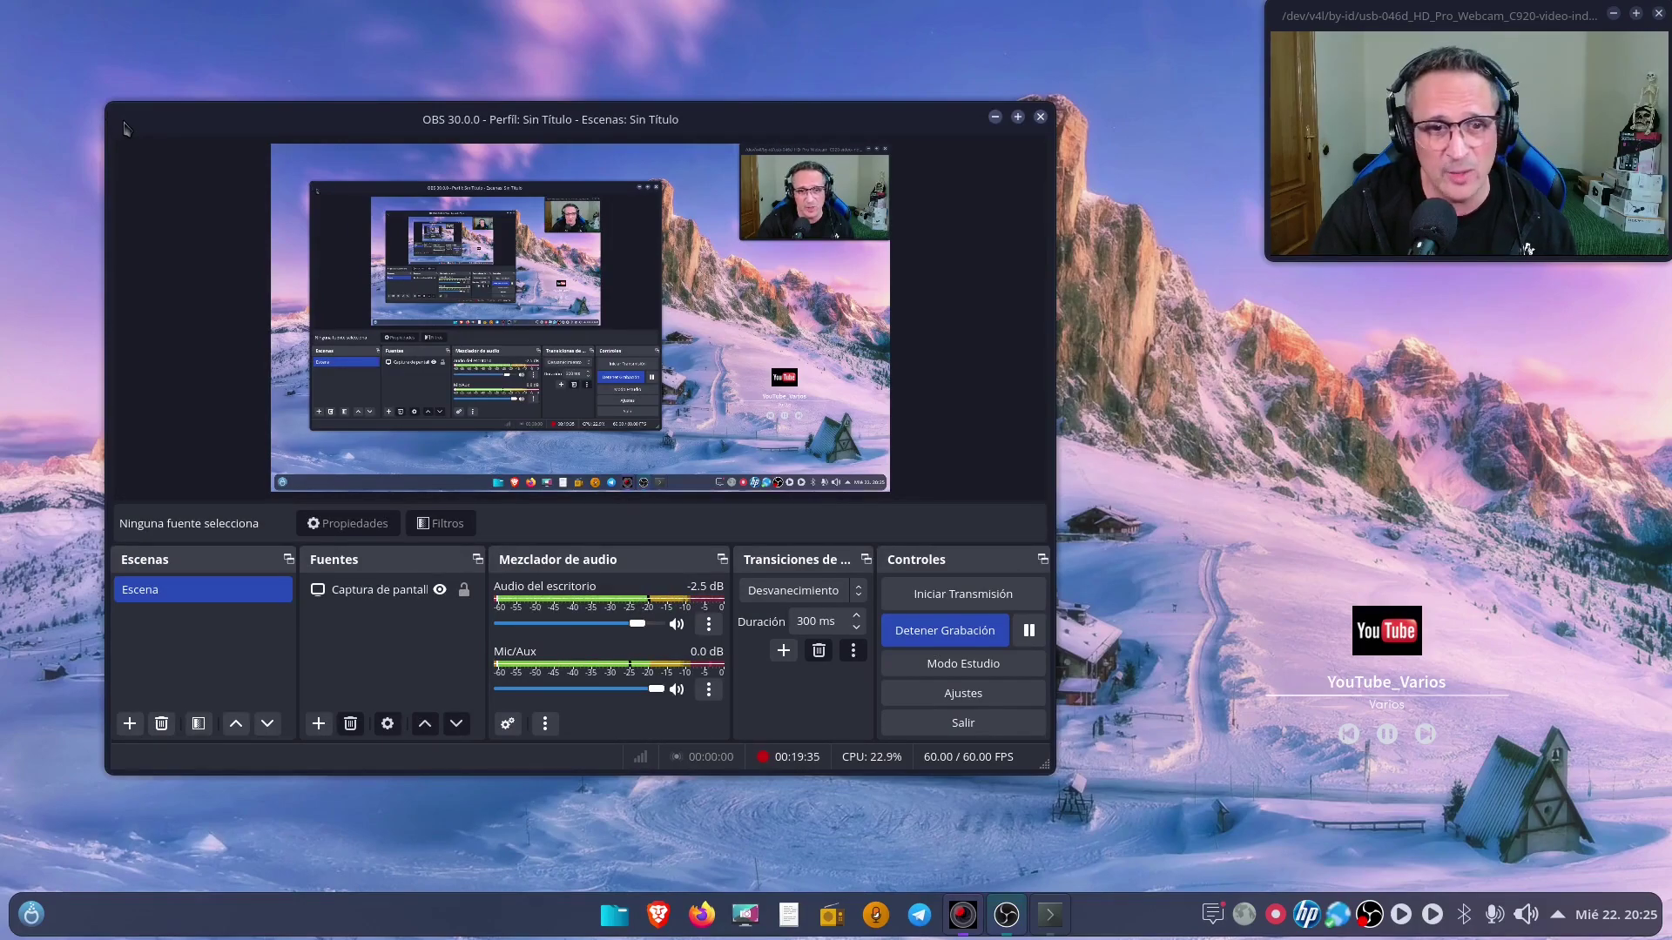
- Bring the terminal back over OBS to compare OBS Studio's Flatpak version, and minimize it again
click(126, 128)
click(198, 290)
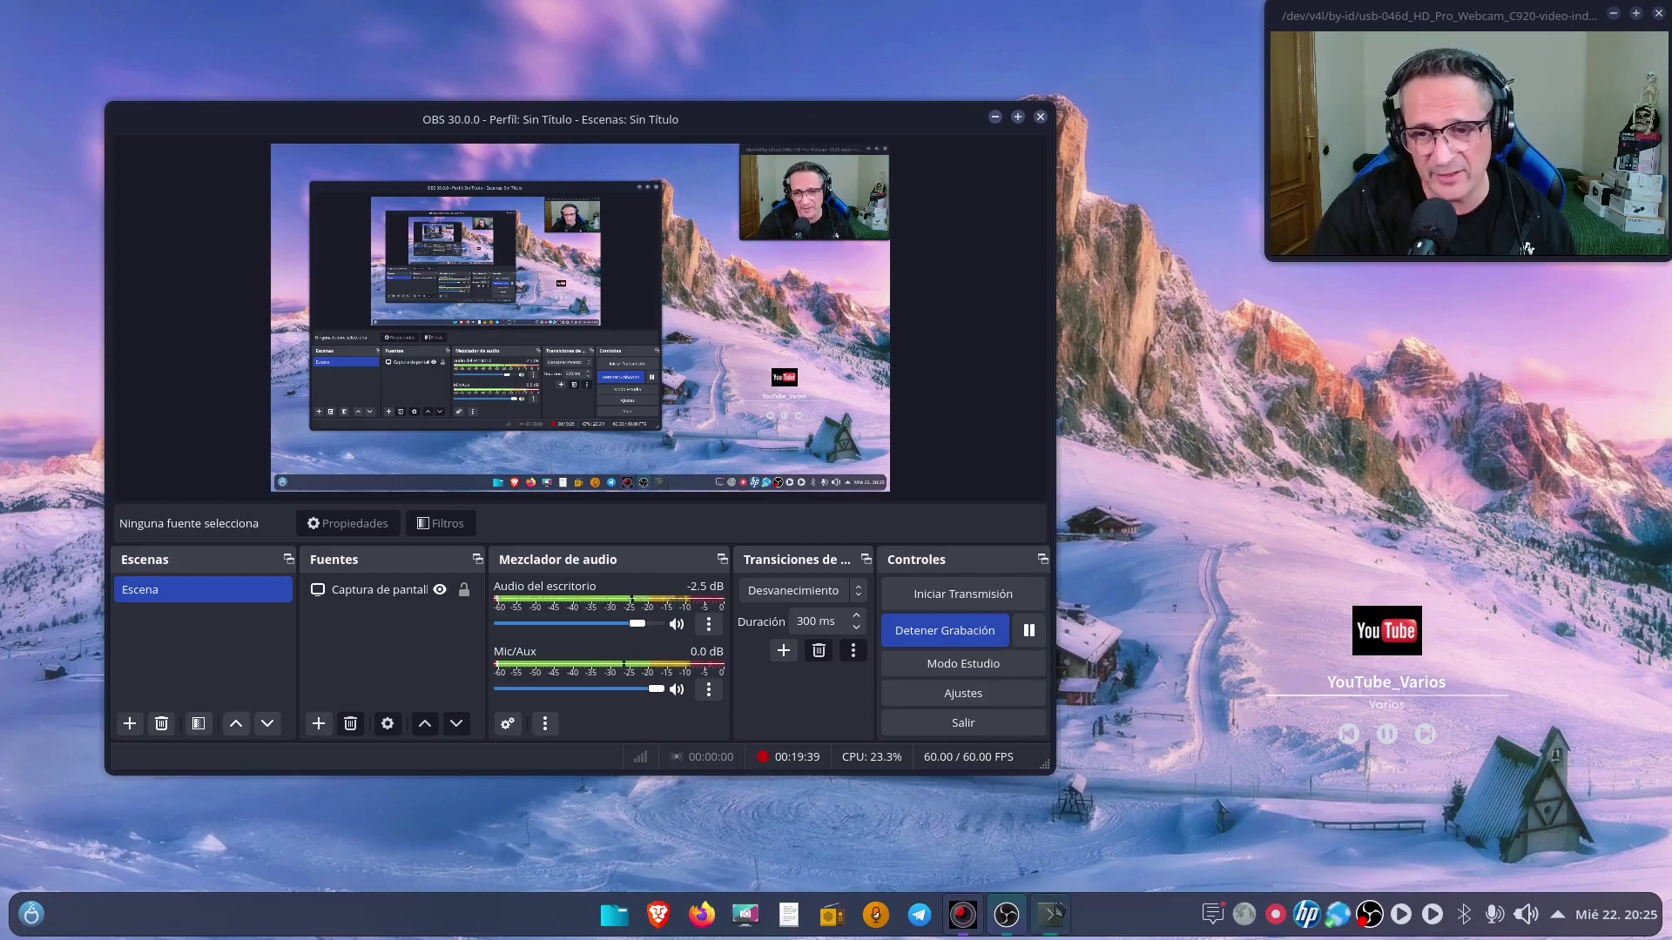
key(alt+Tab)
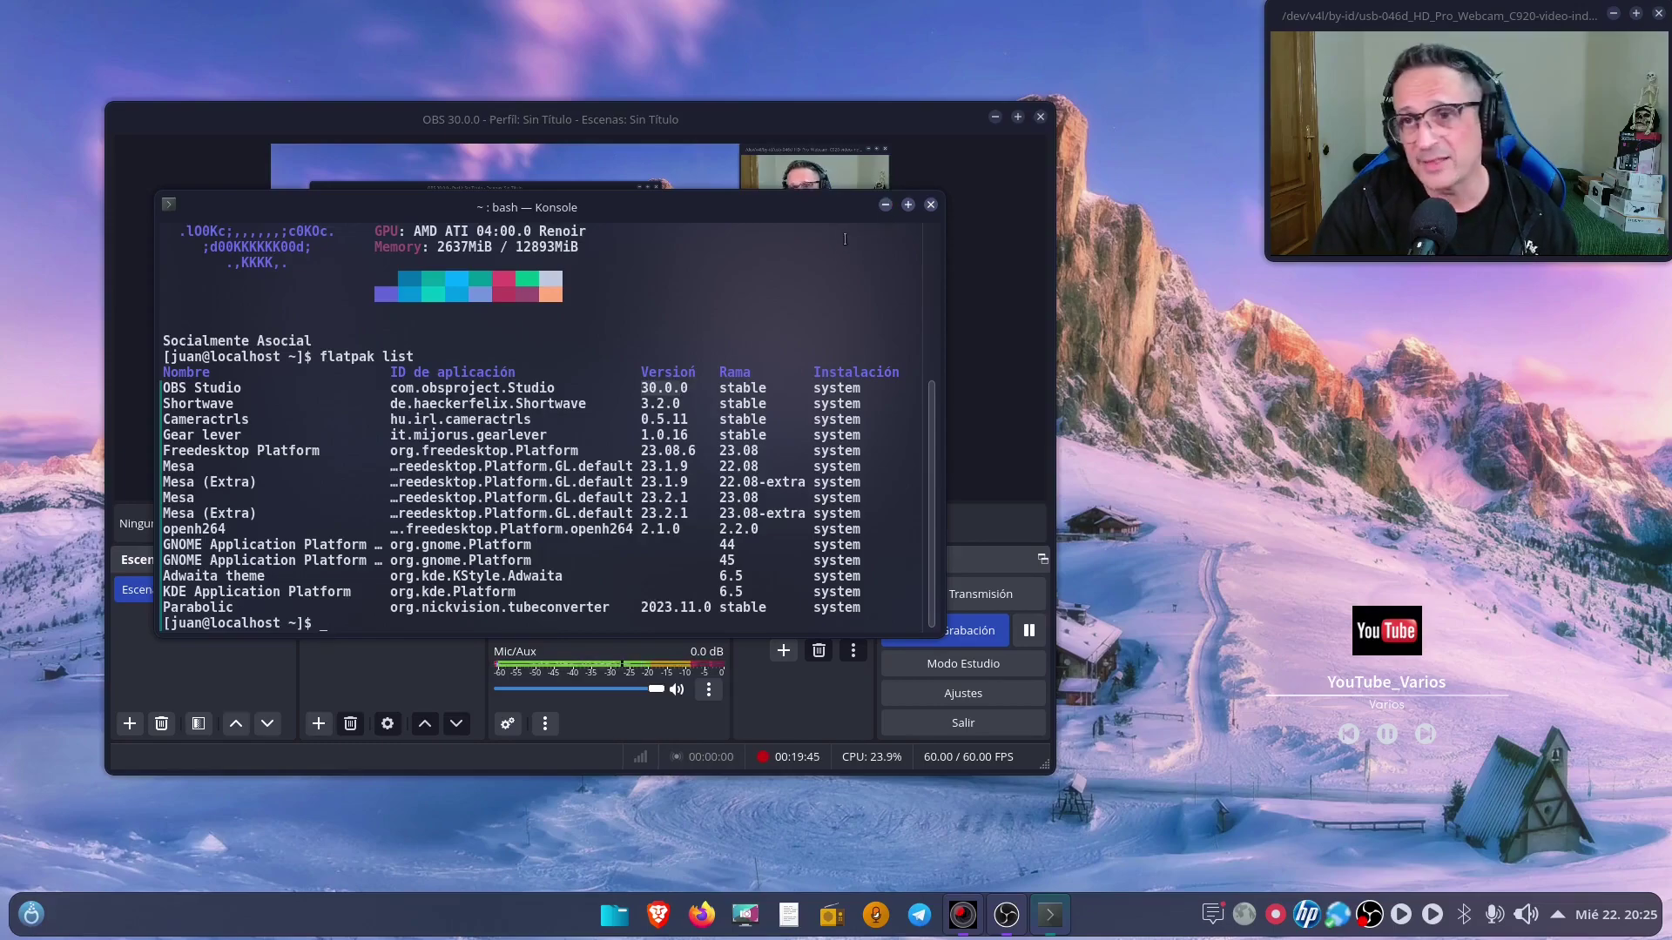
click(884, 206)
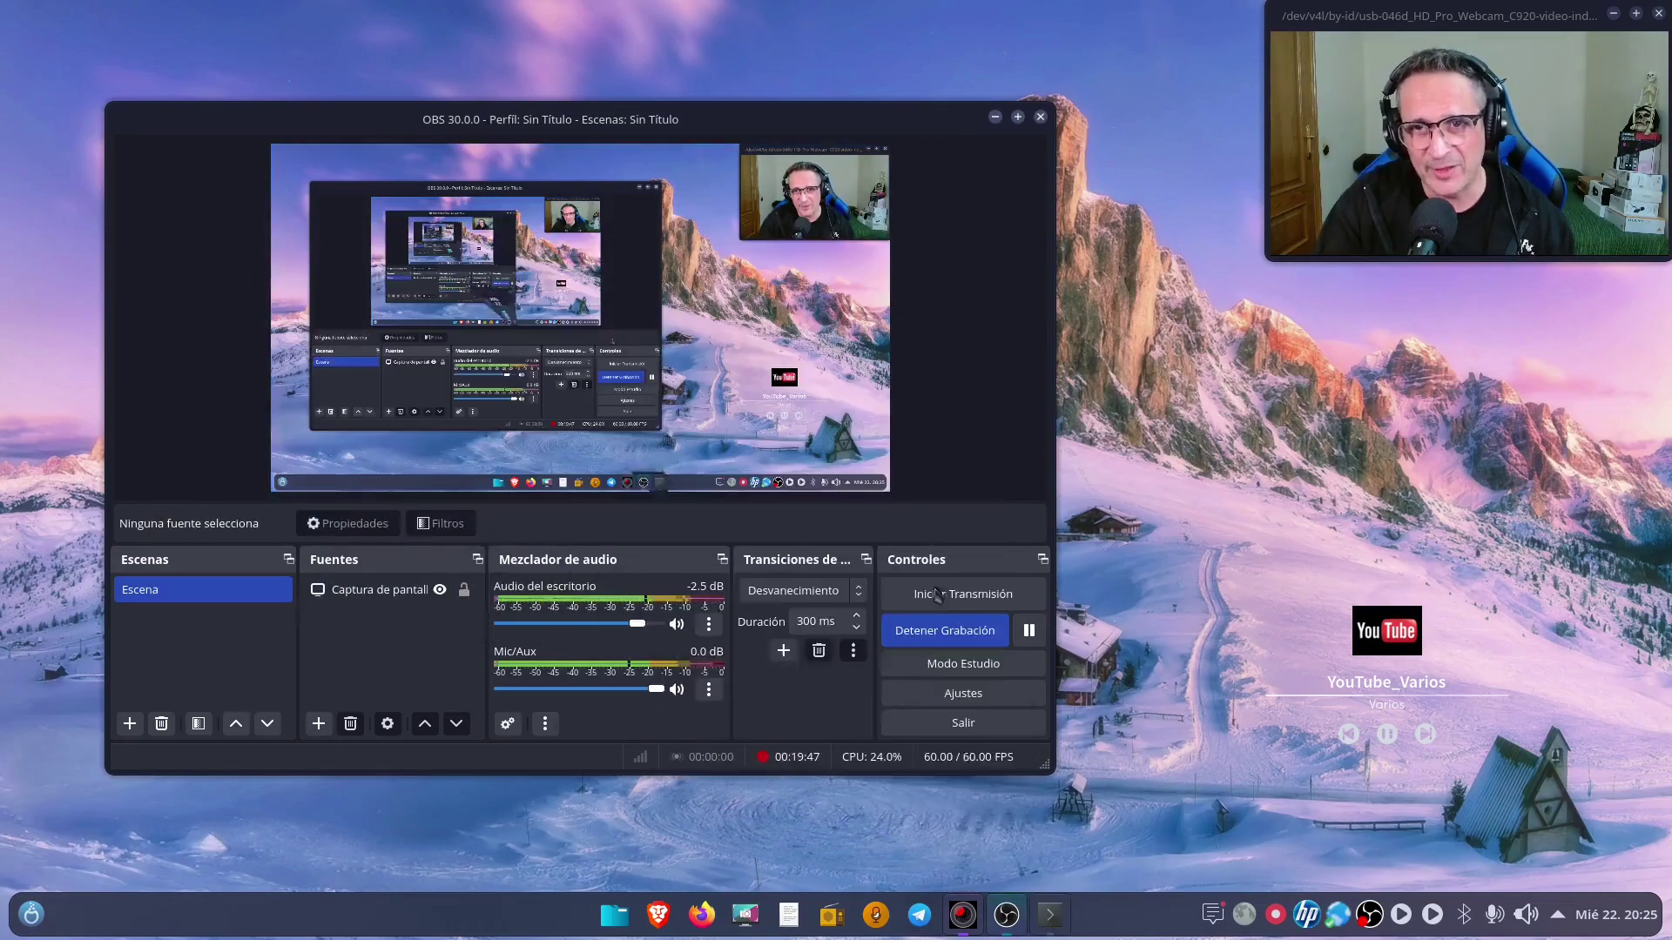
- Review the audio and video encoders in the OBS output settings for recording and streaming, and close the settings without changes
click(963, 693)
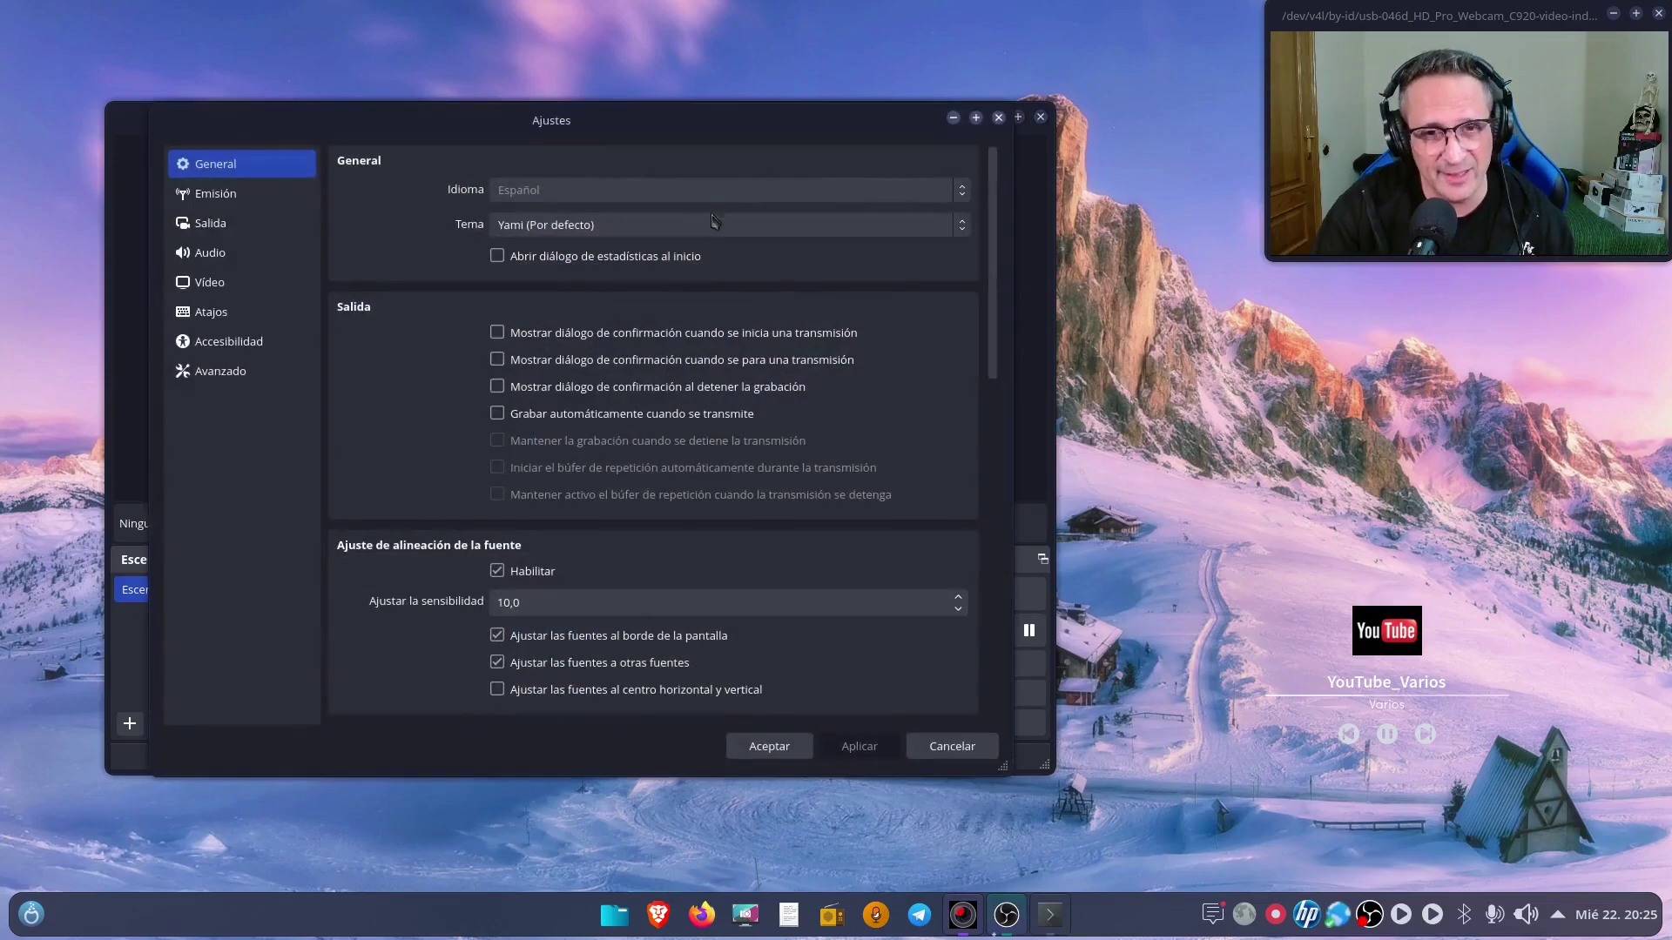
click(226, 223)
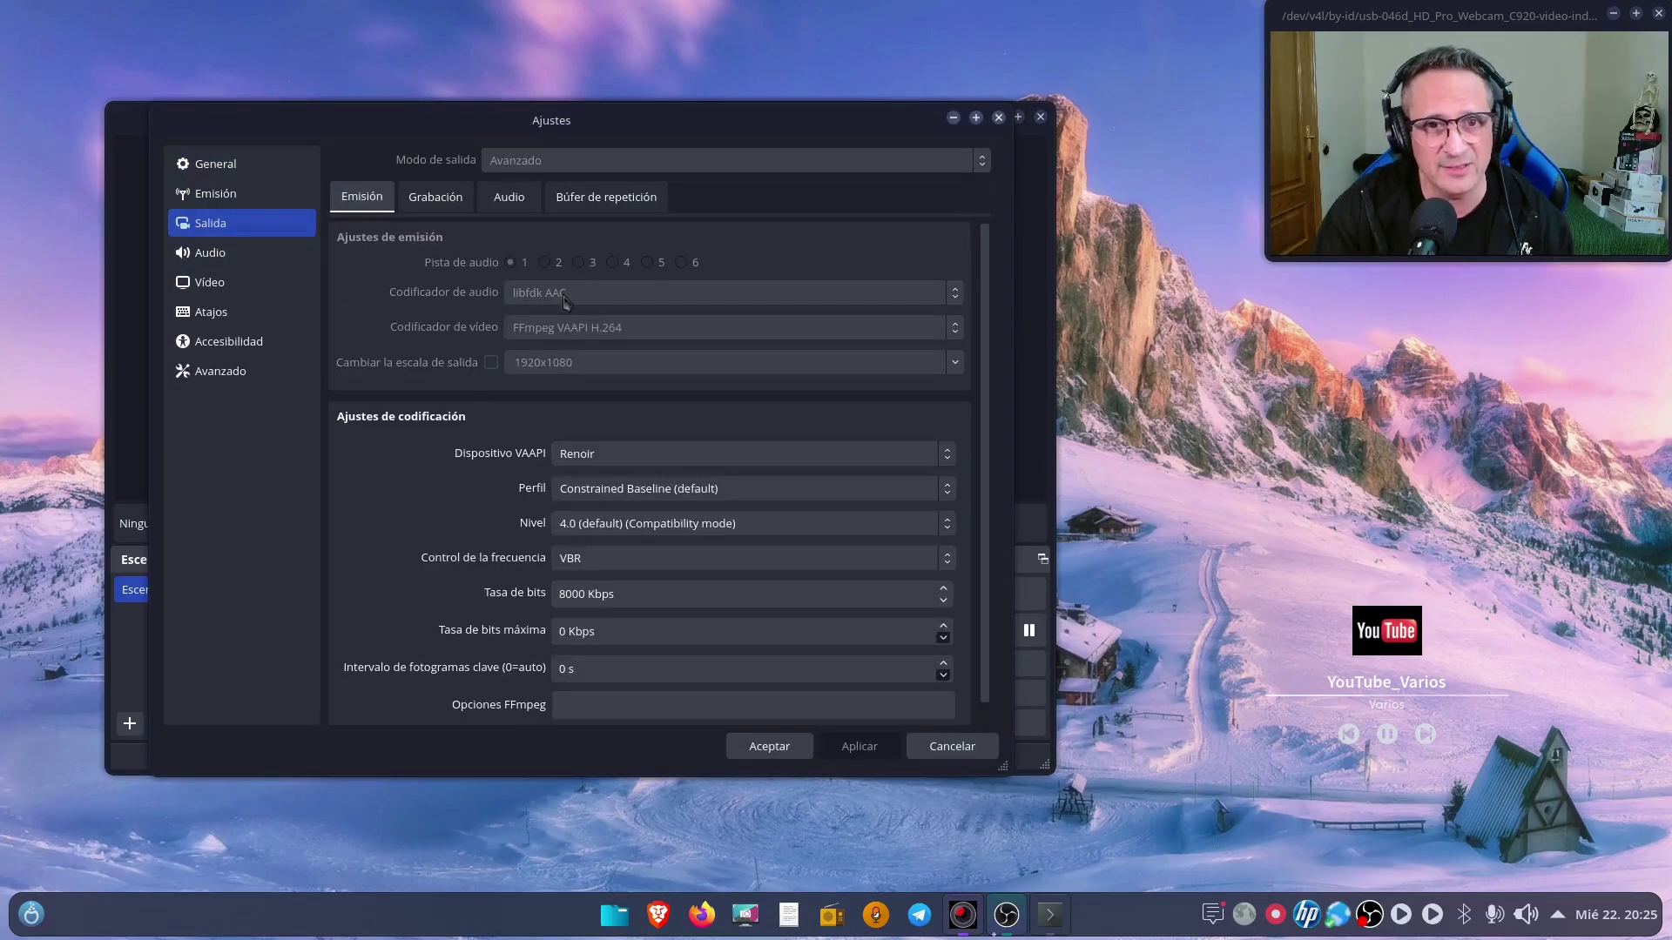
click(435, 198)
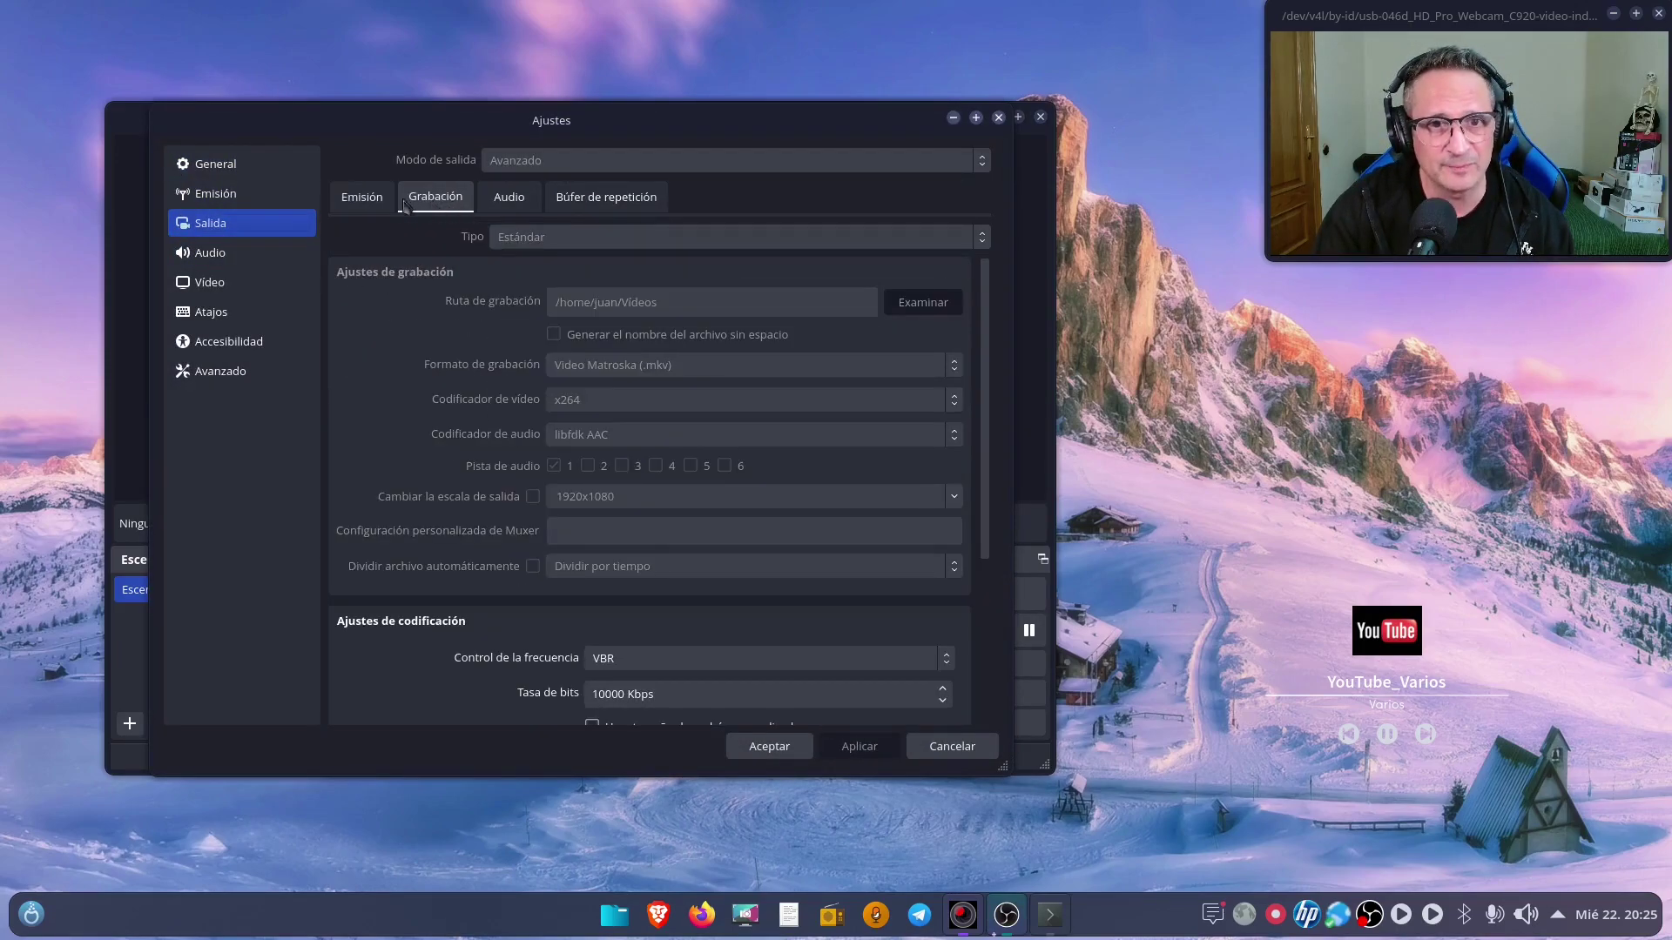
click(365, 201)
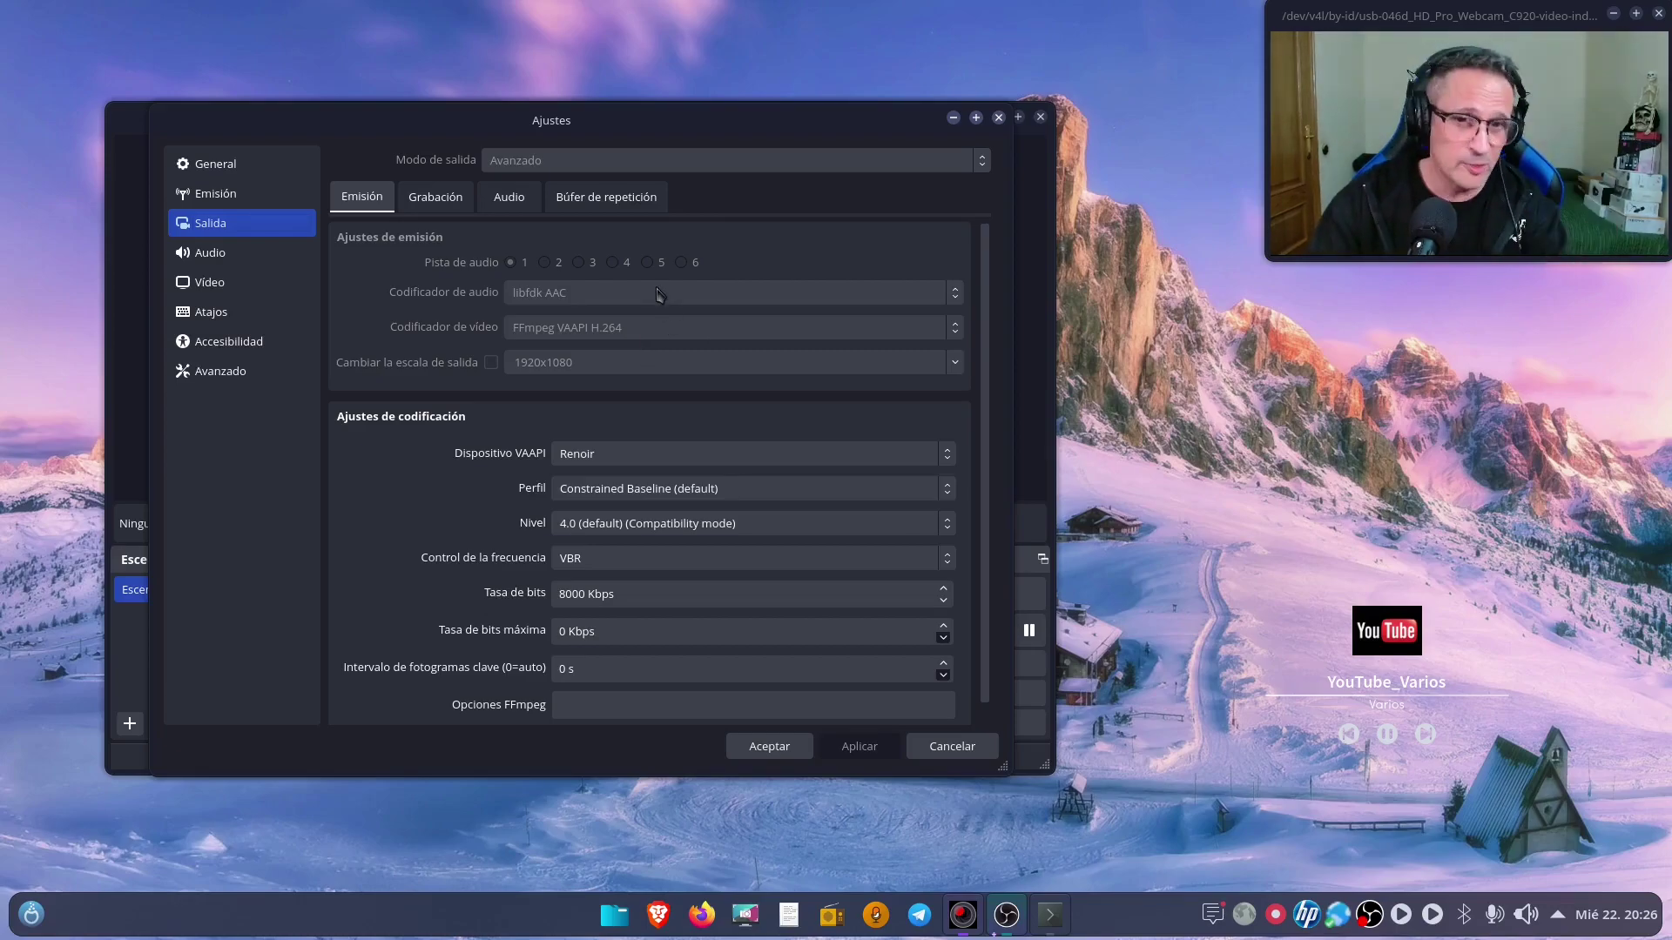
drag(770, 115, 805, 135)
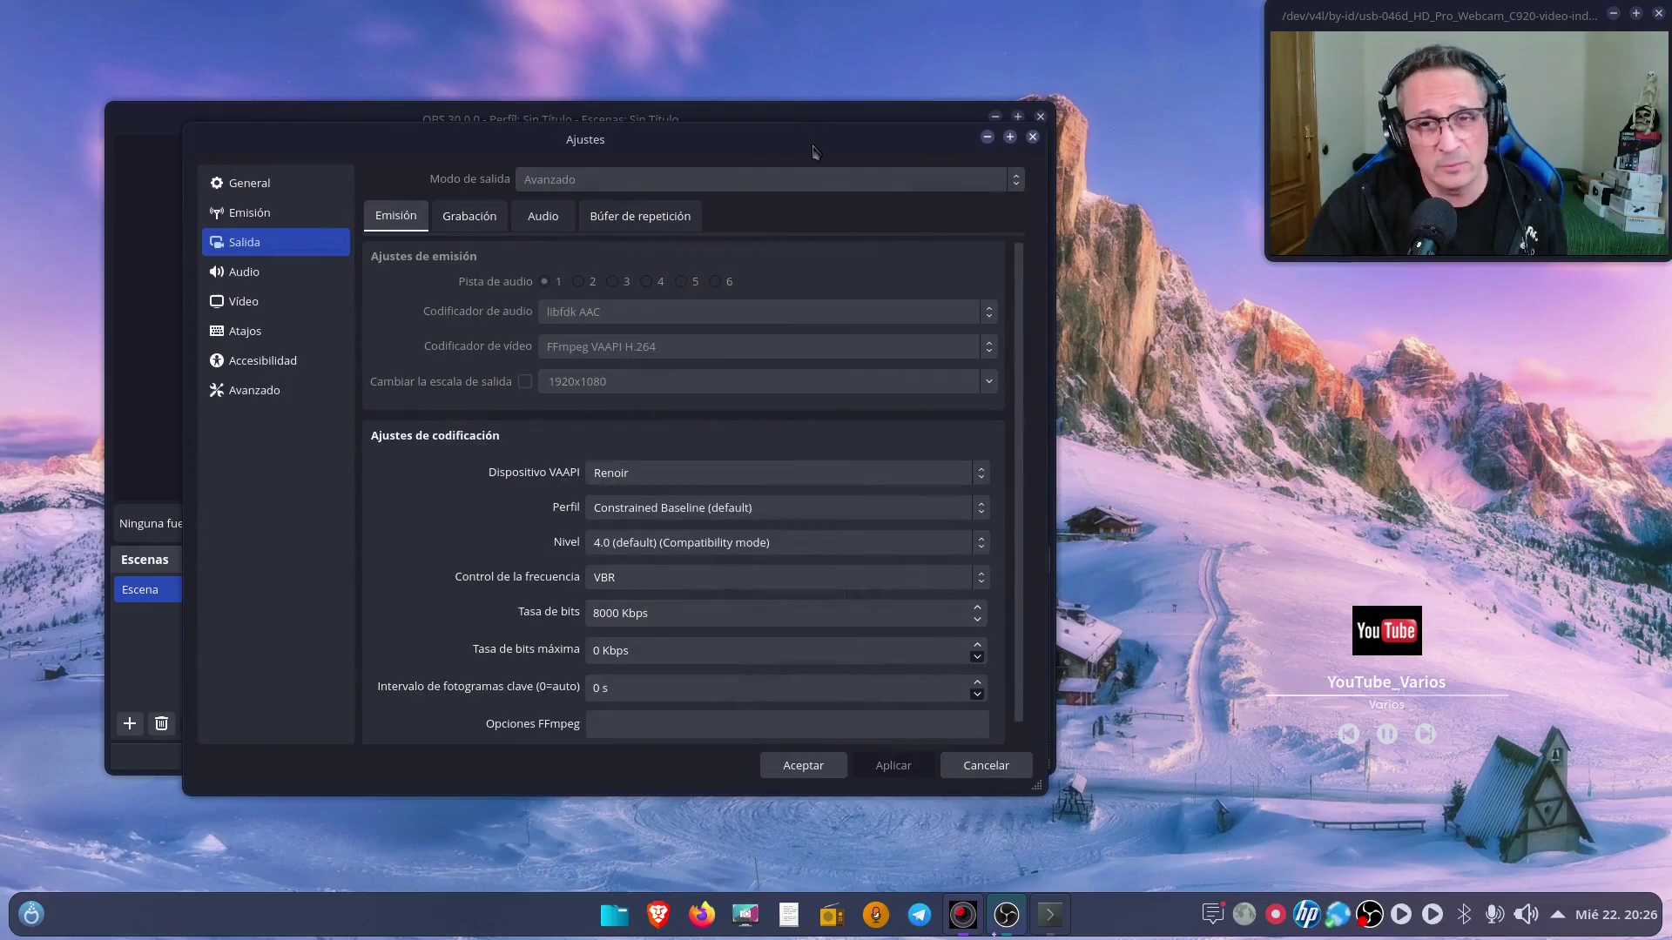
click(1033, 137)
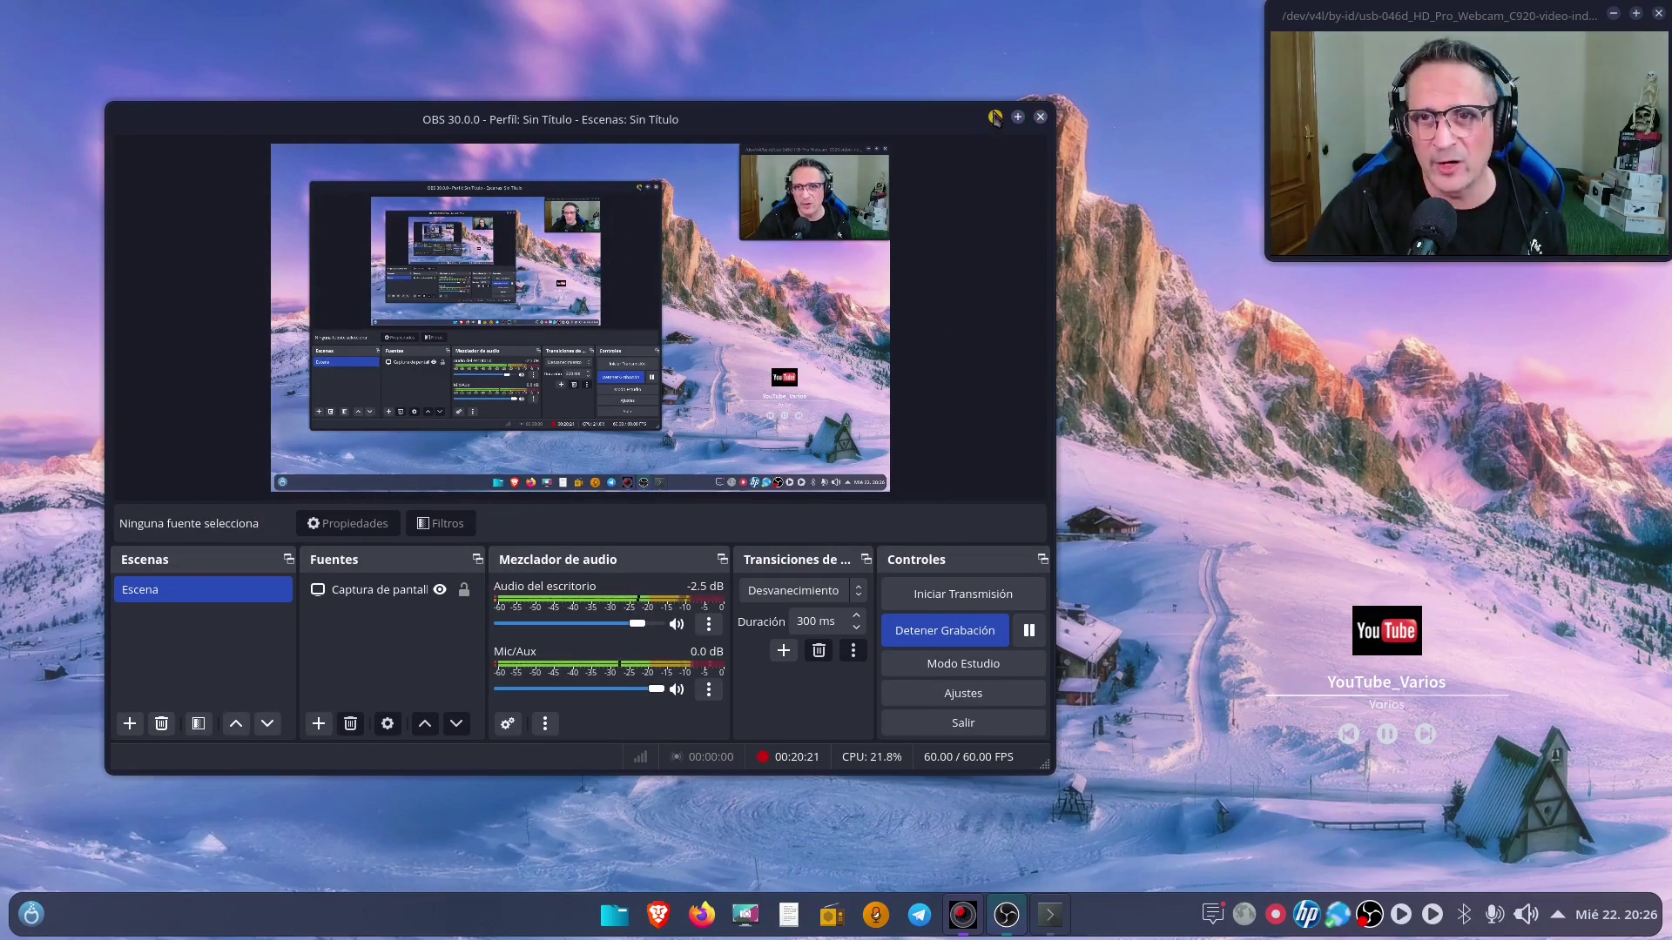
- Minimize OBS, show the terminal's Flatpak list once more, and close the terminal
click(994, 117)
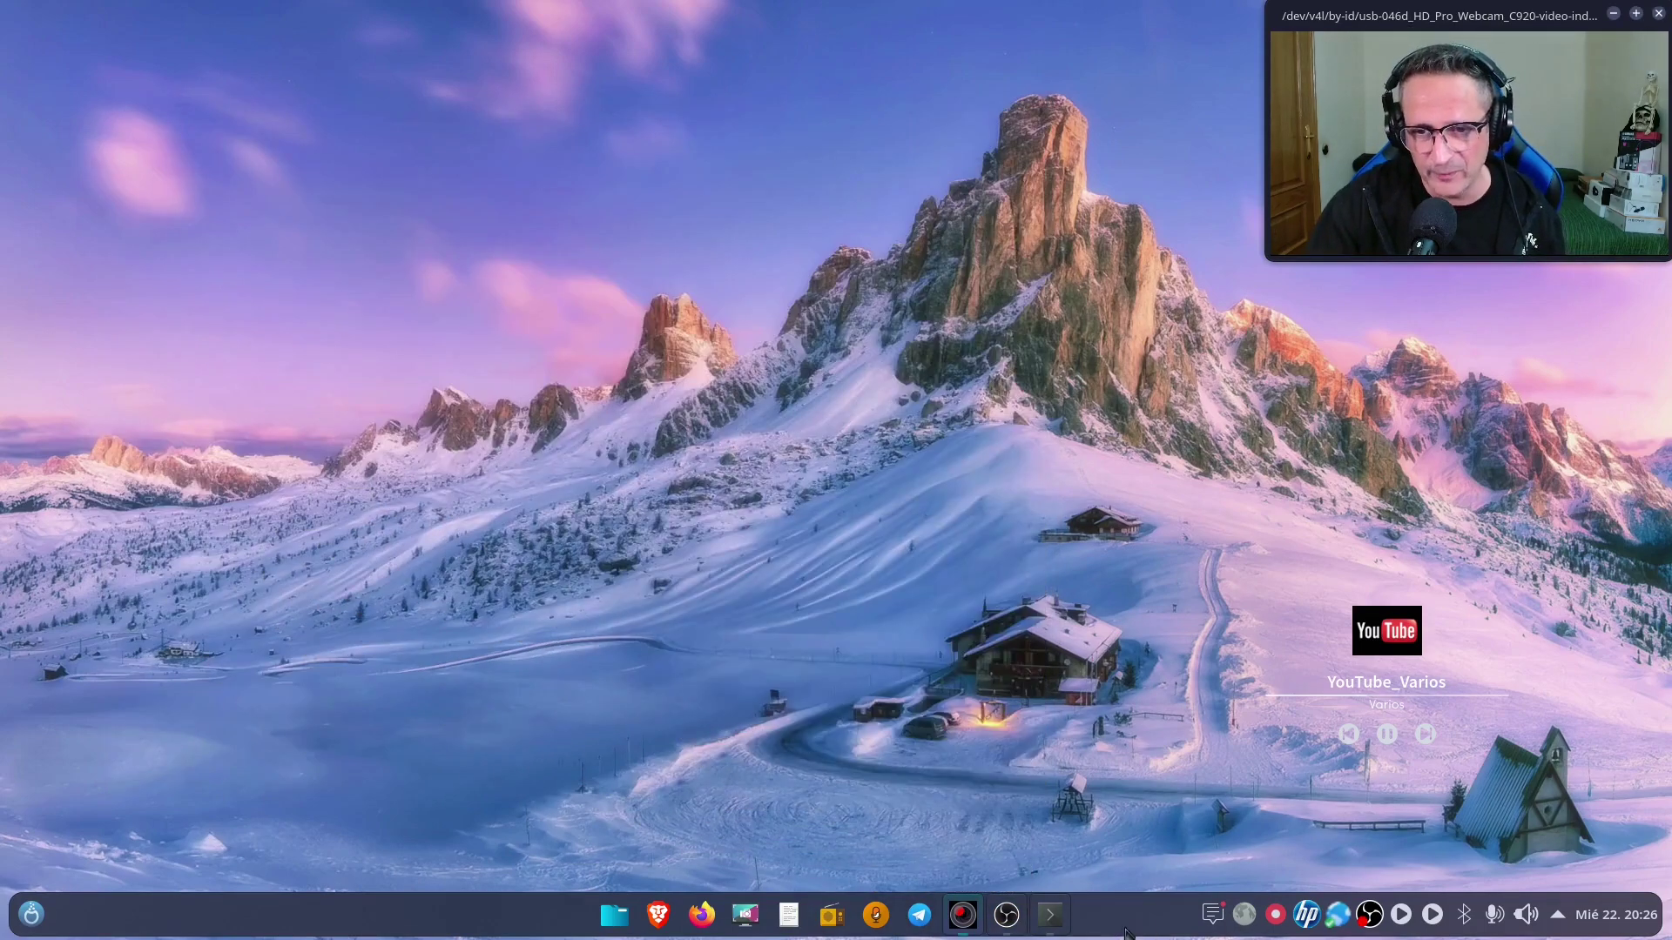
click(1050, 914)
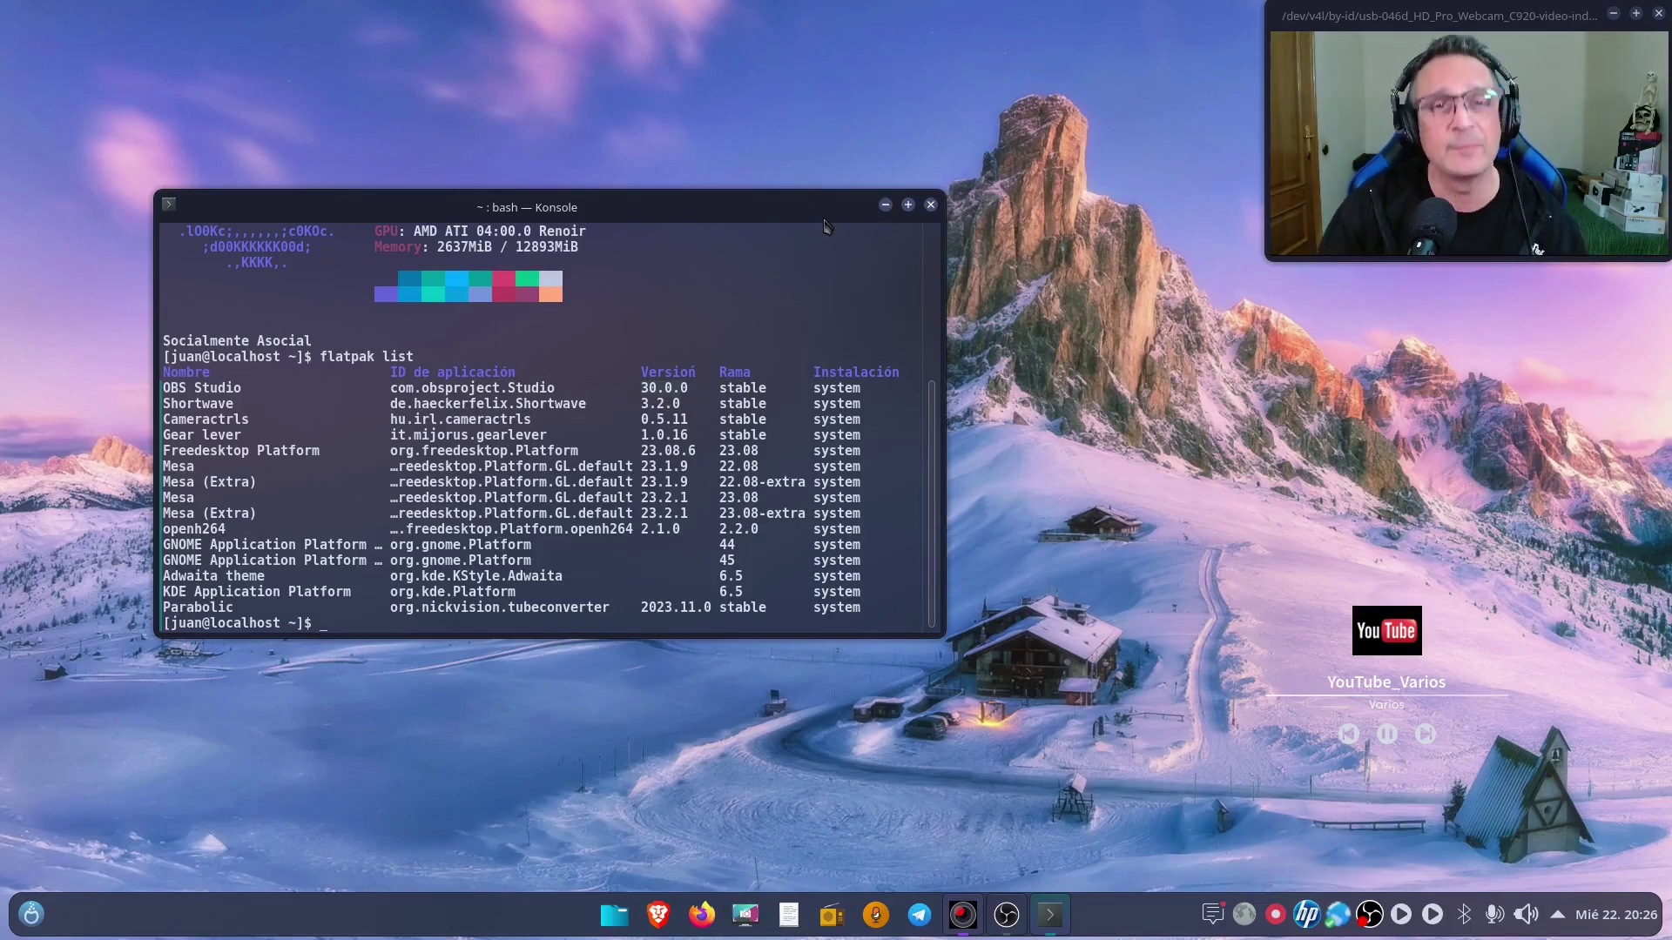
click(930, 206)
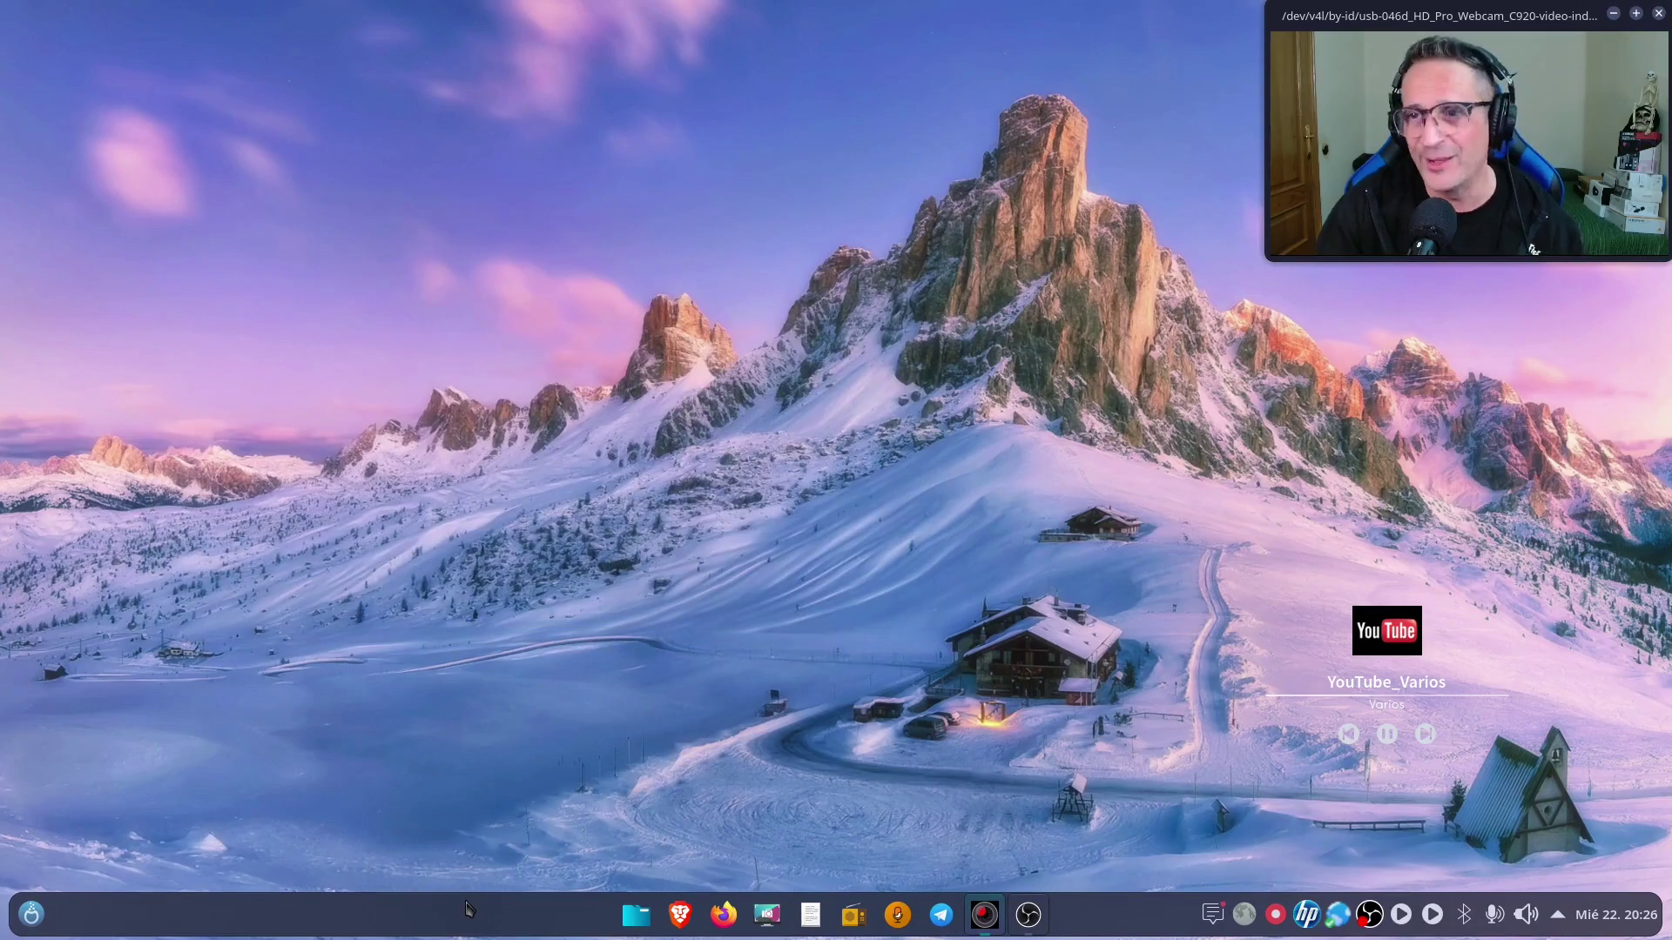
- Open Gear lever from the launcher's favourites, move it clear of the webcam view to review the installed AppImage applications, and close it
click(31, 915)
click(449, 696)
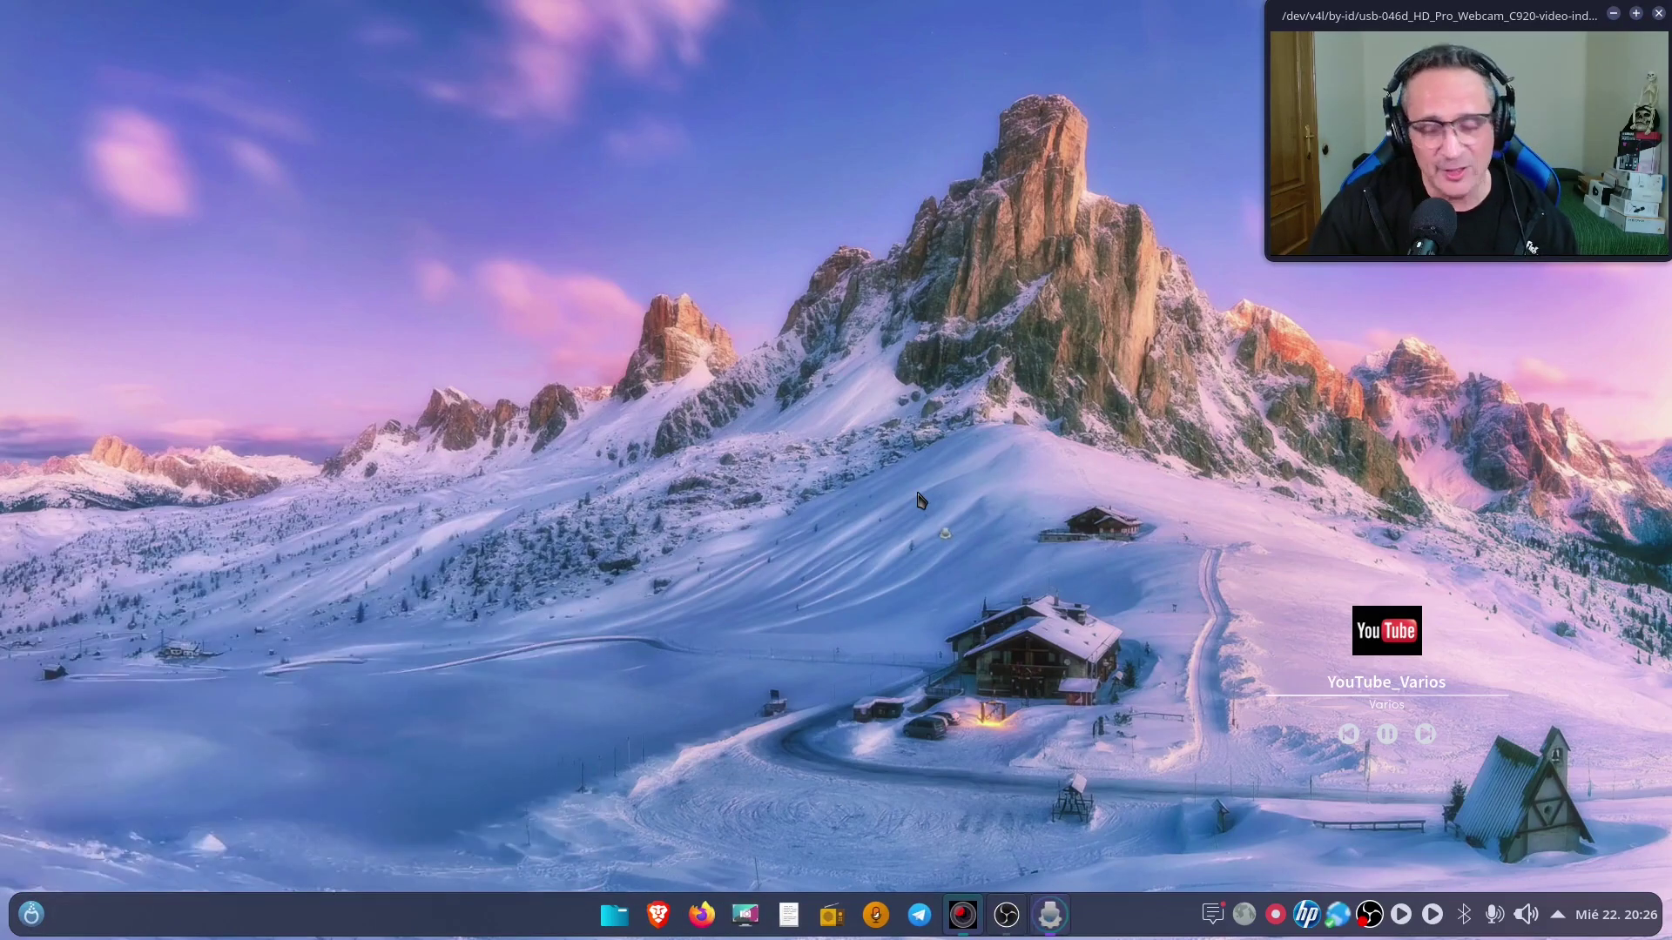
drag(875, 164, 612, 142)
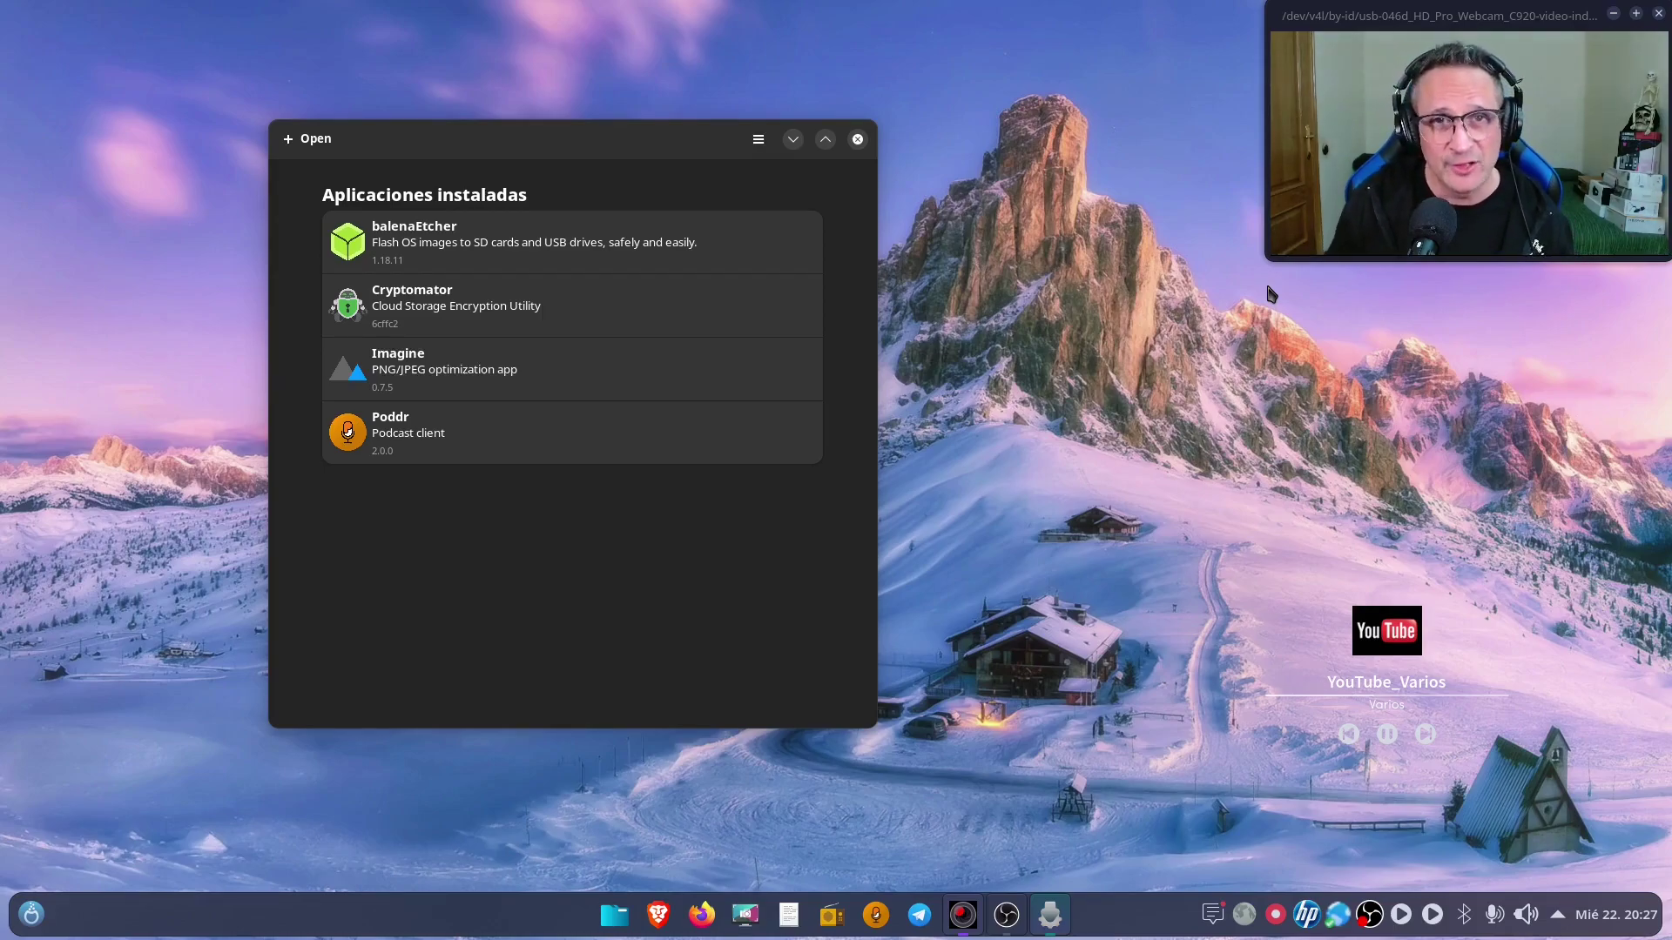
click(858, 140)
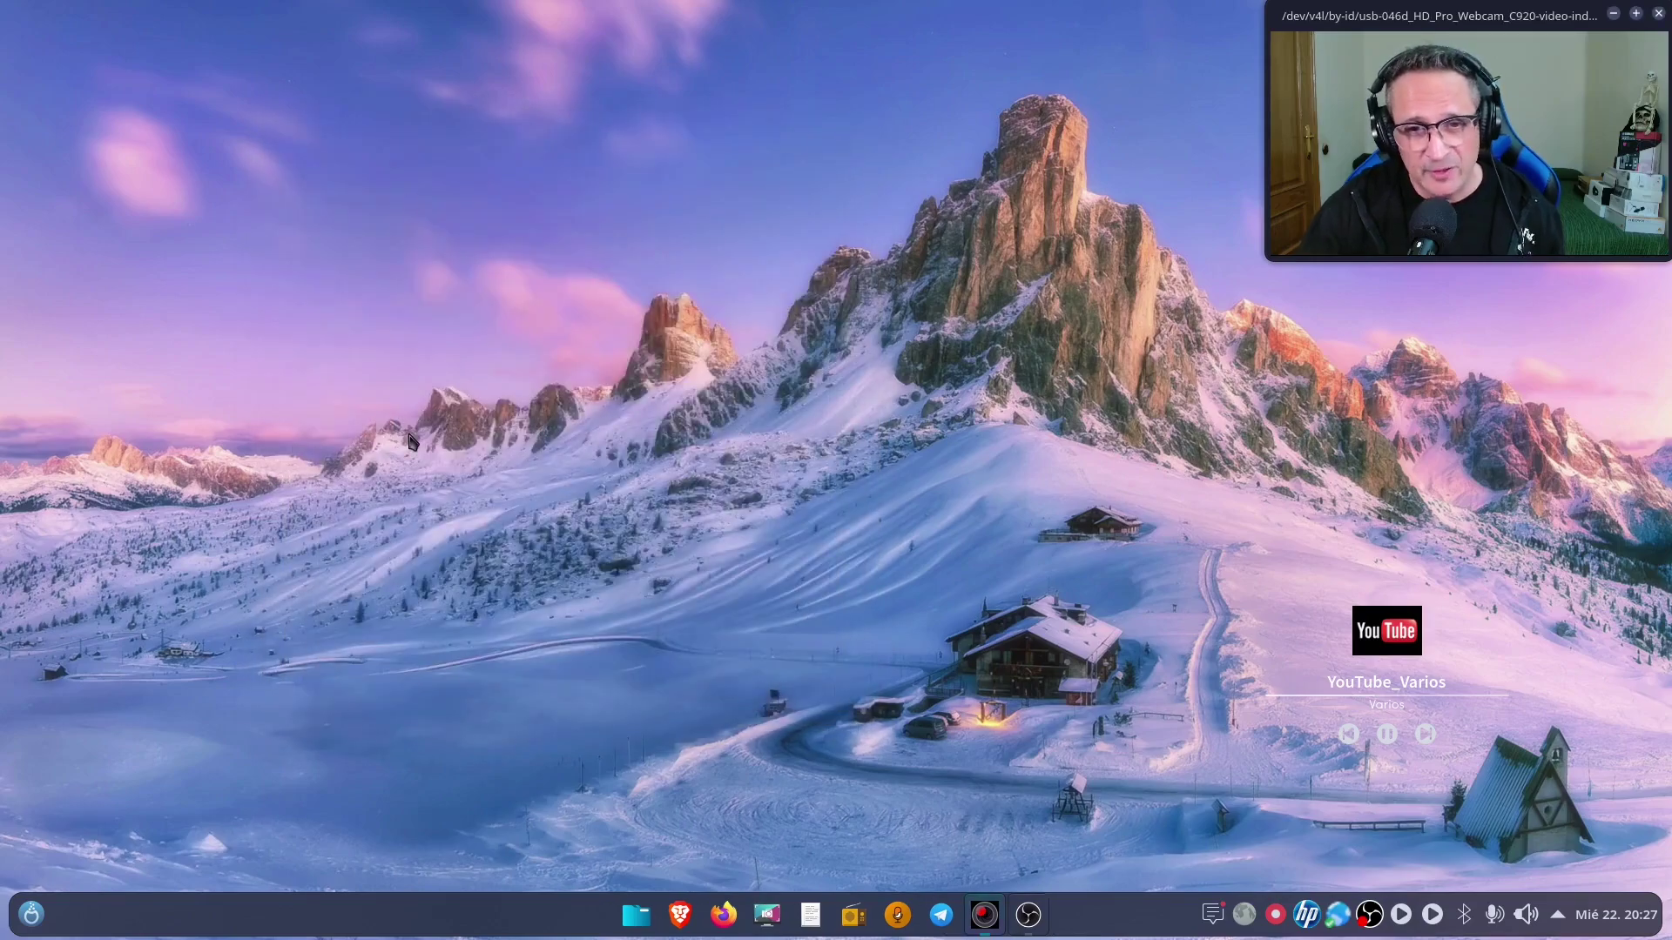
- Open the Mageia welcome application from the launcher's favourites and browse its software installation, MCC and update pages
click(28, 918)
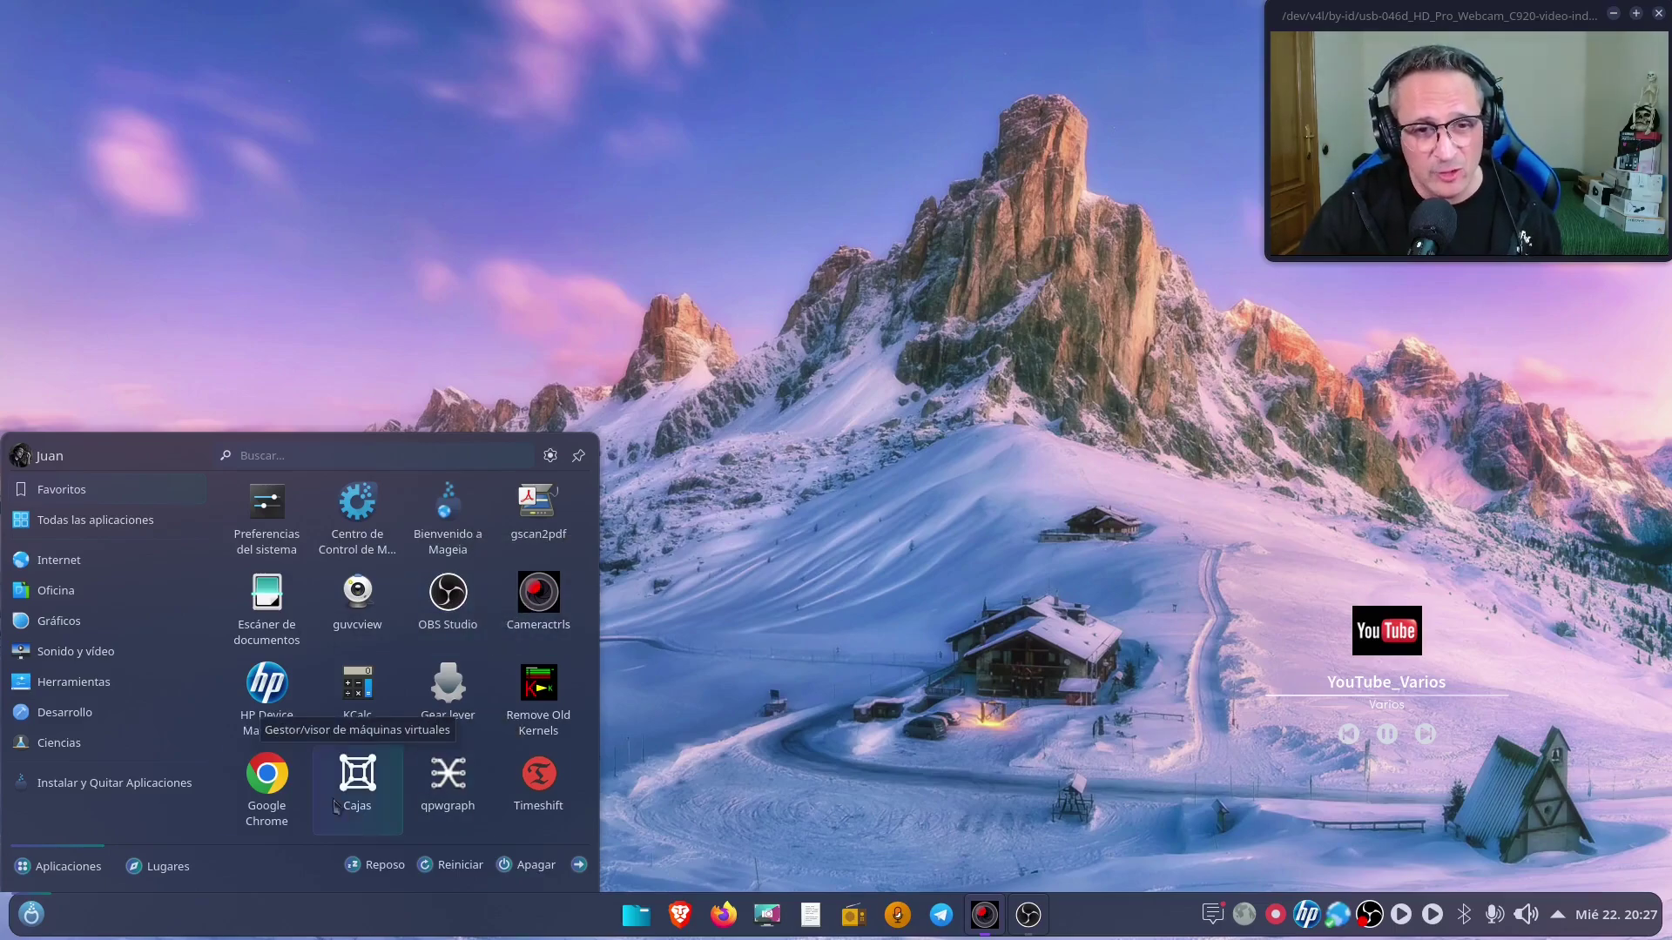
click(890, 655)
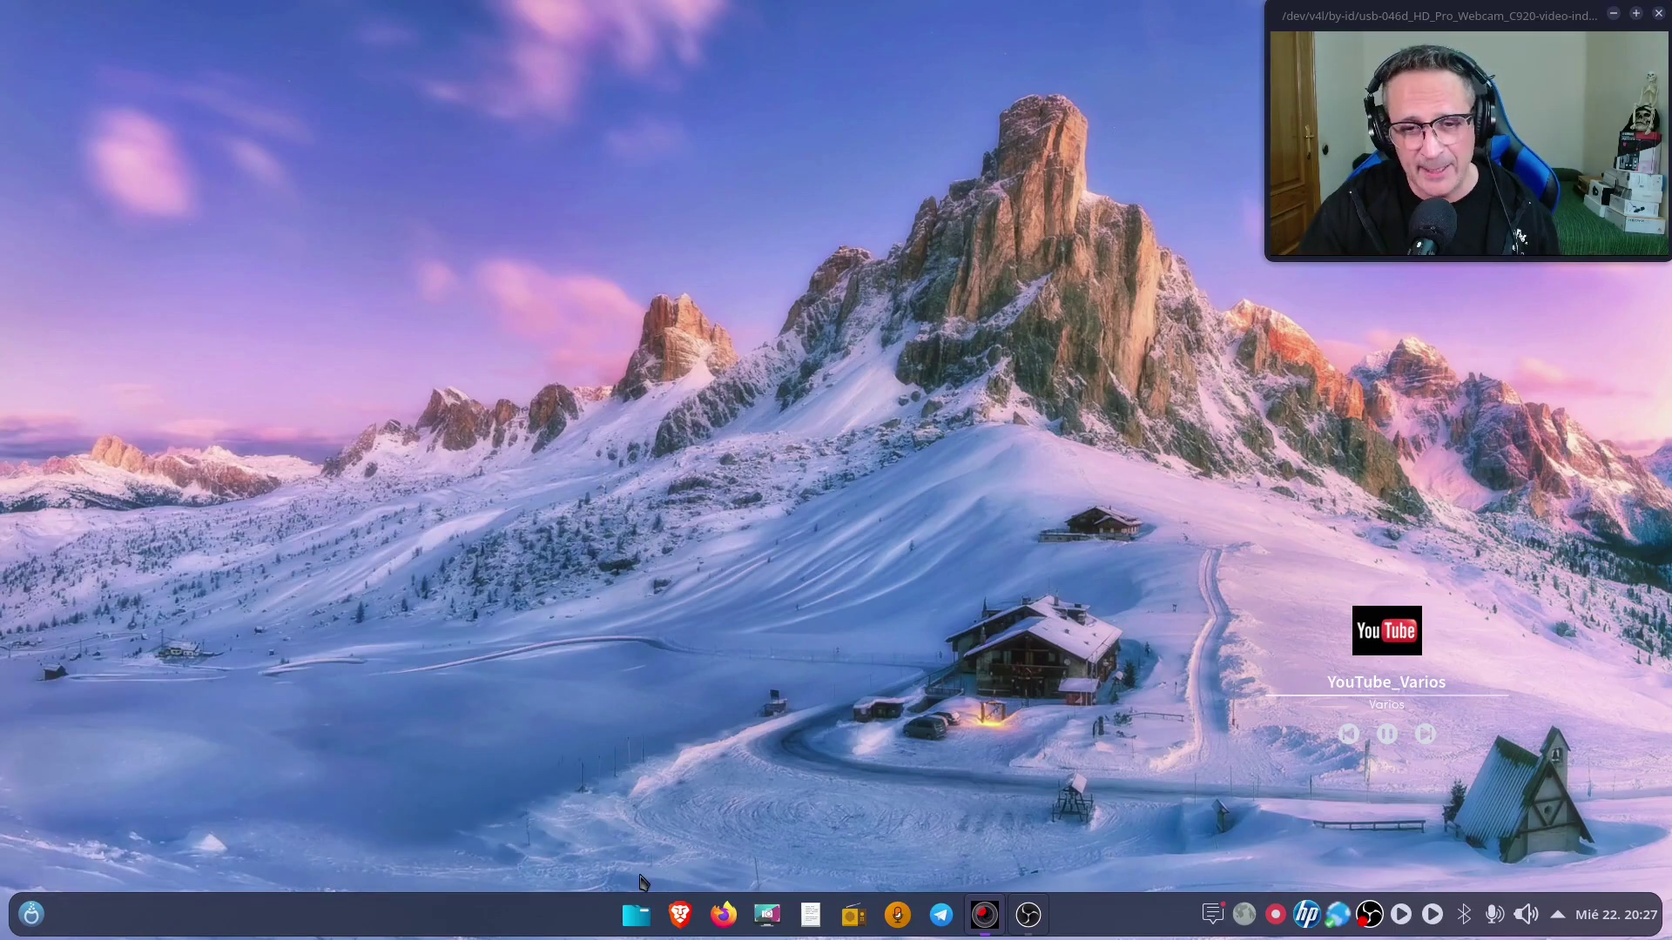
click(31, 914)
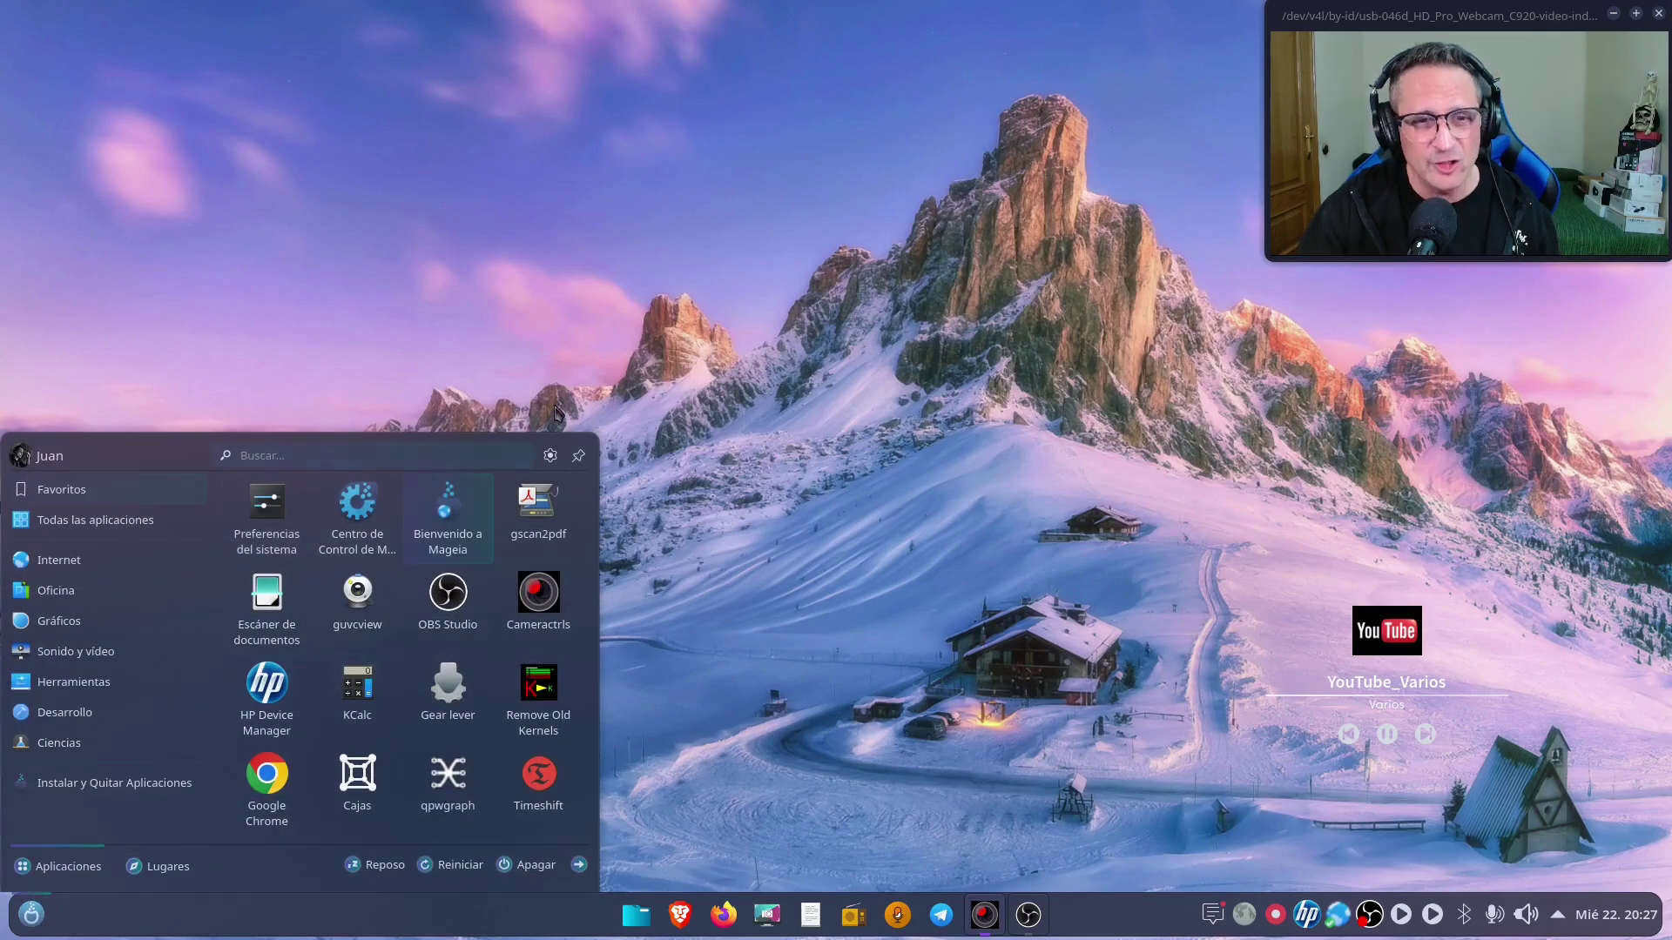
click(448, 518)
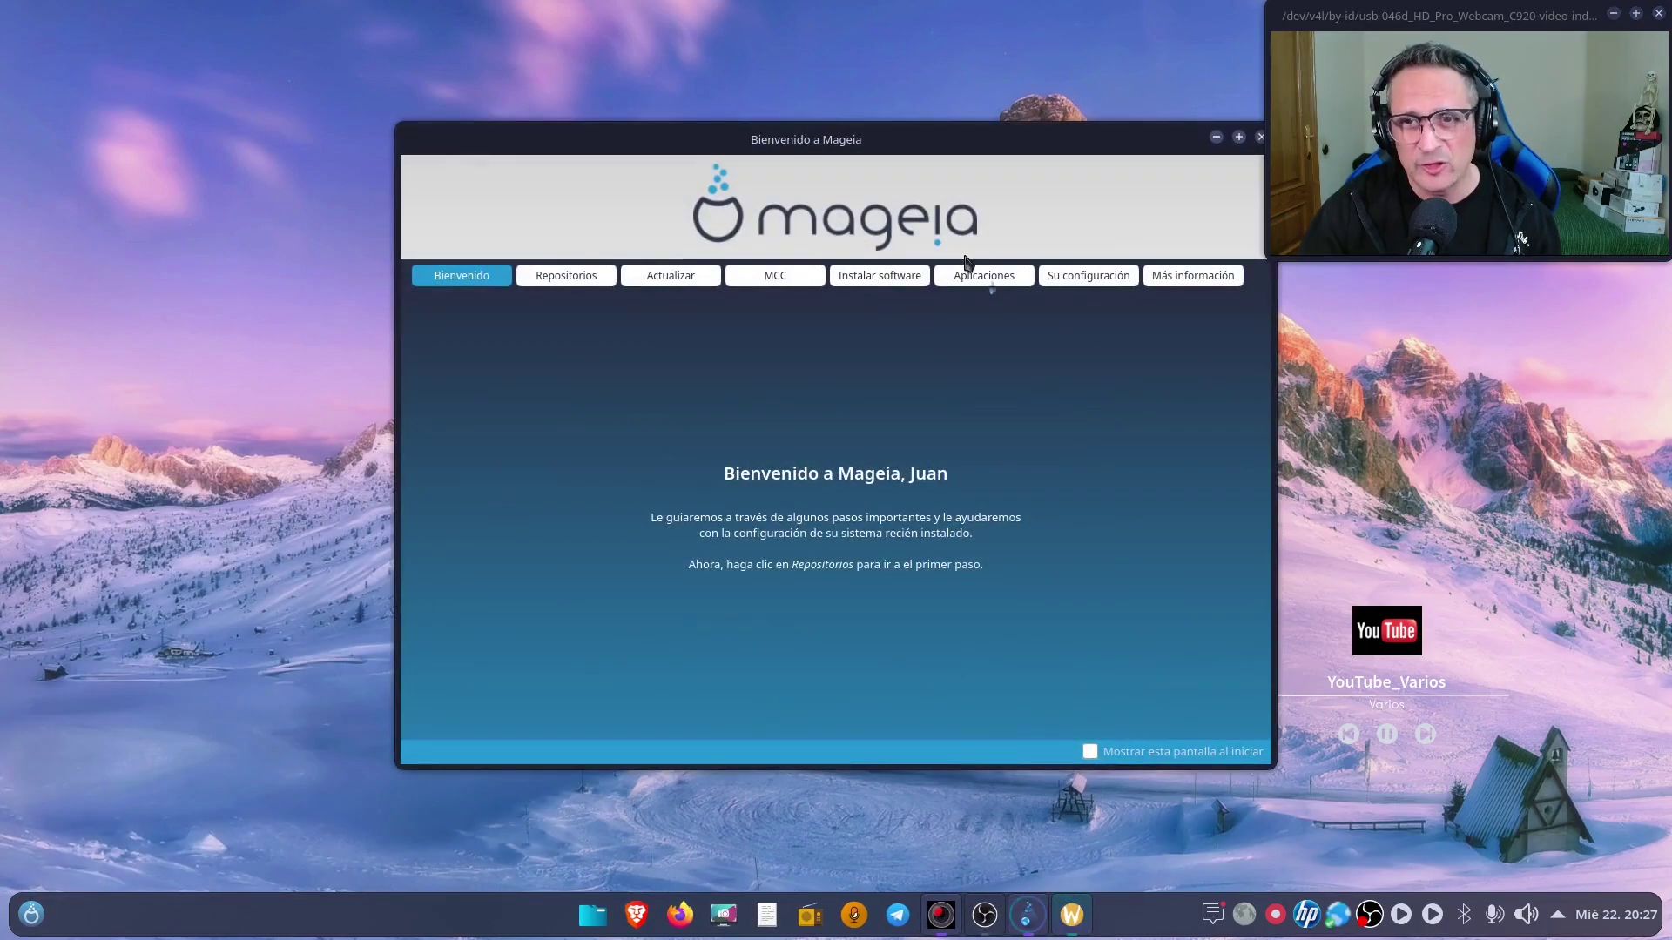
click(858, 277)
click(751, 278)
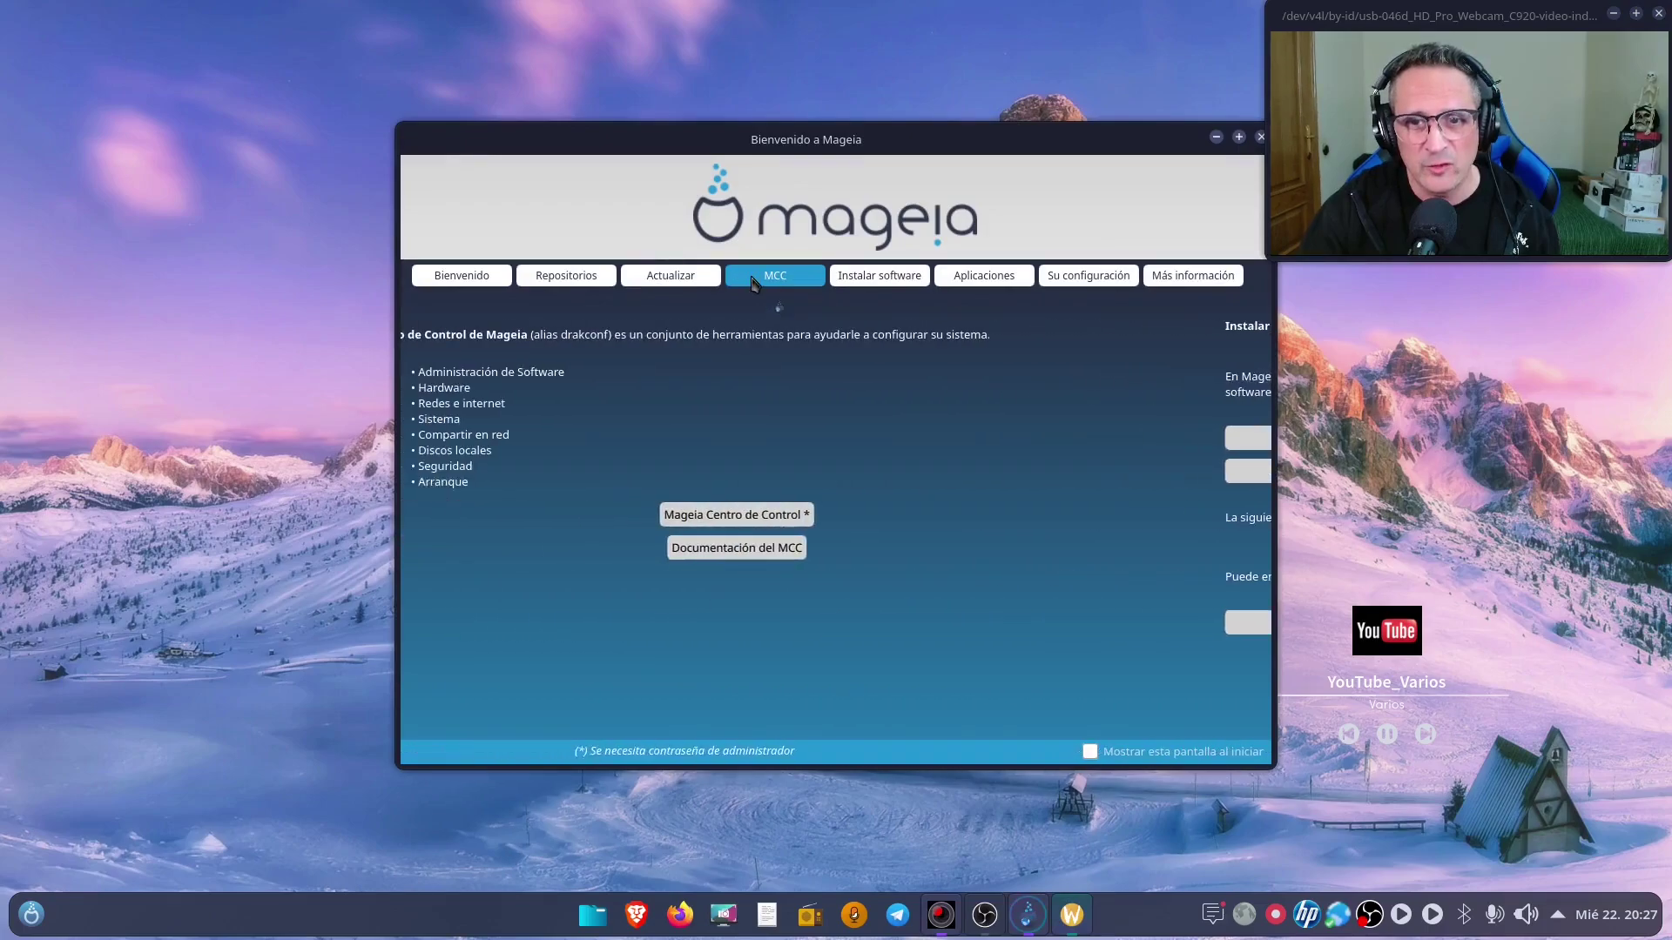
click(676, 279)
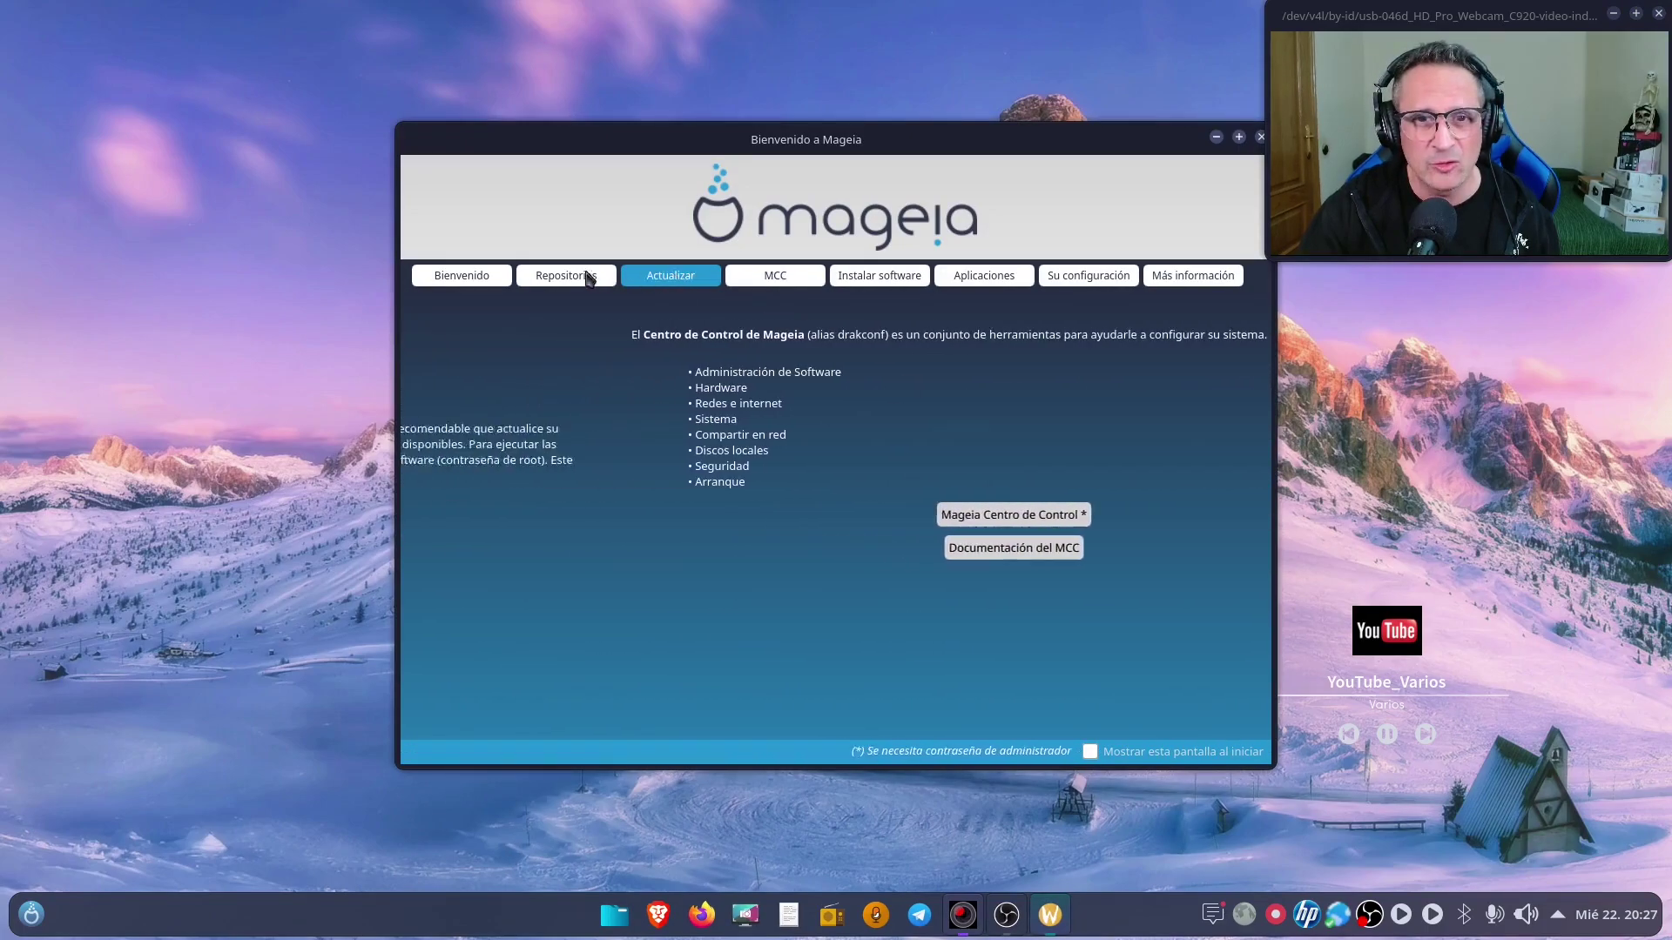
- Launch the software repository editor from the welcome application's repositories page, authenticating with the account password, to view the configured media
click(596, 277)
click(856, 614)
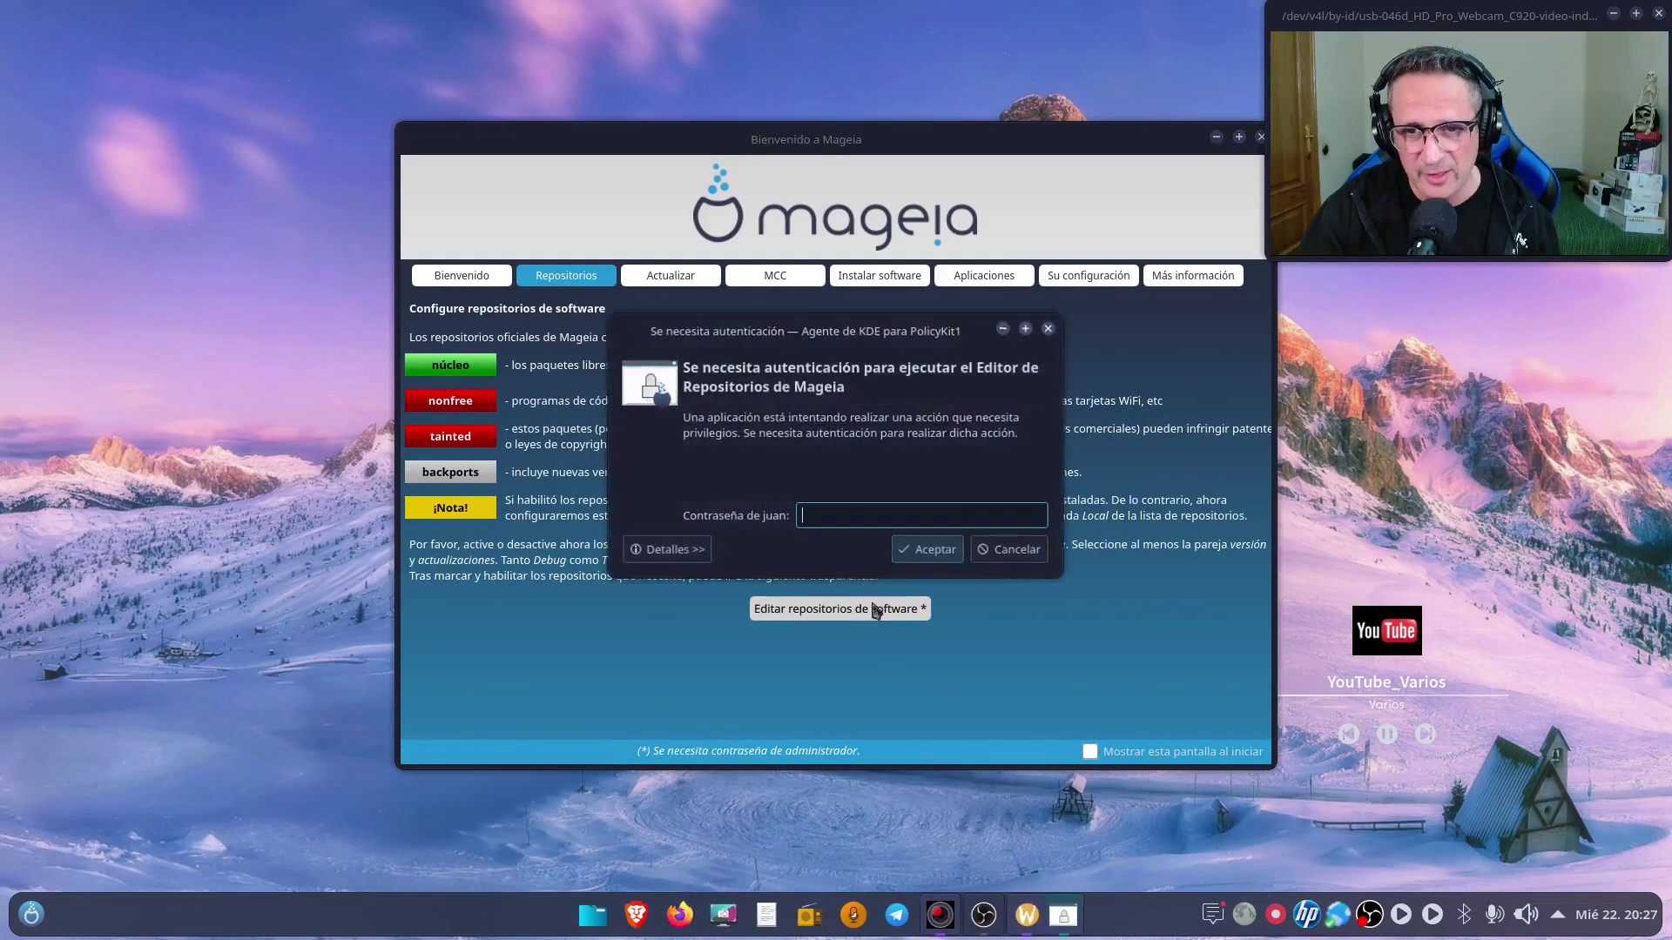
text(••)
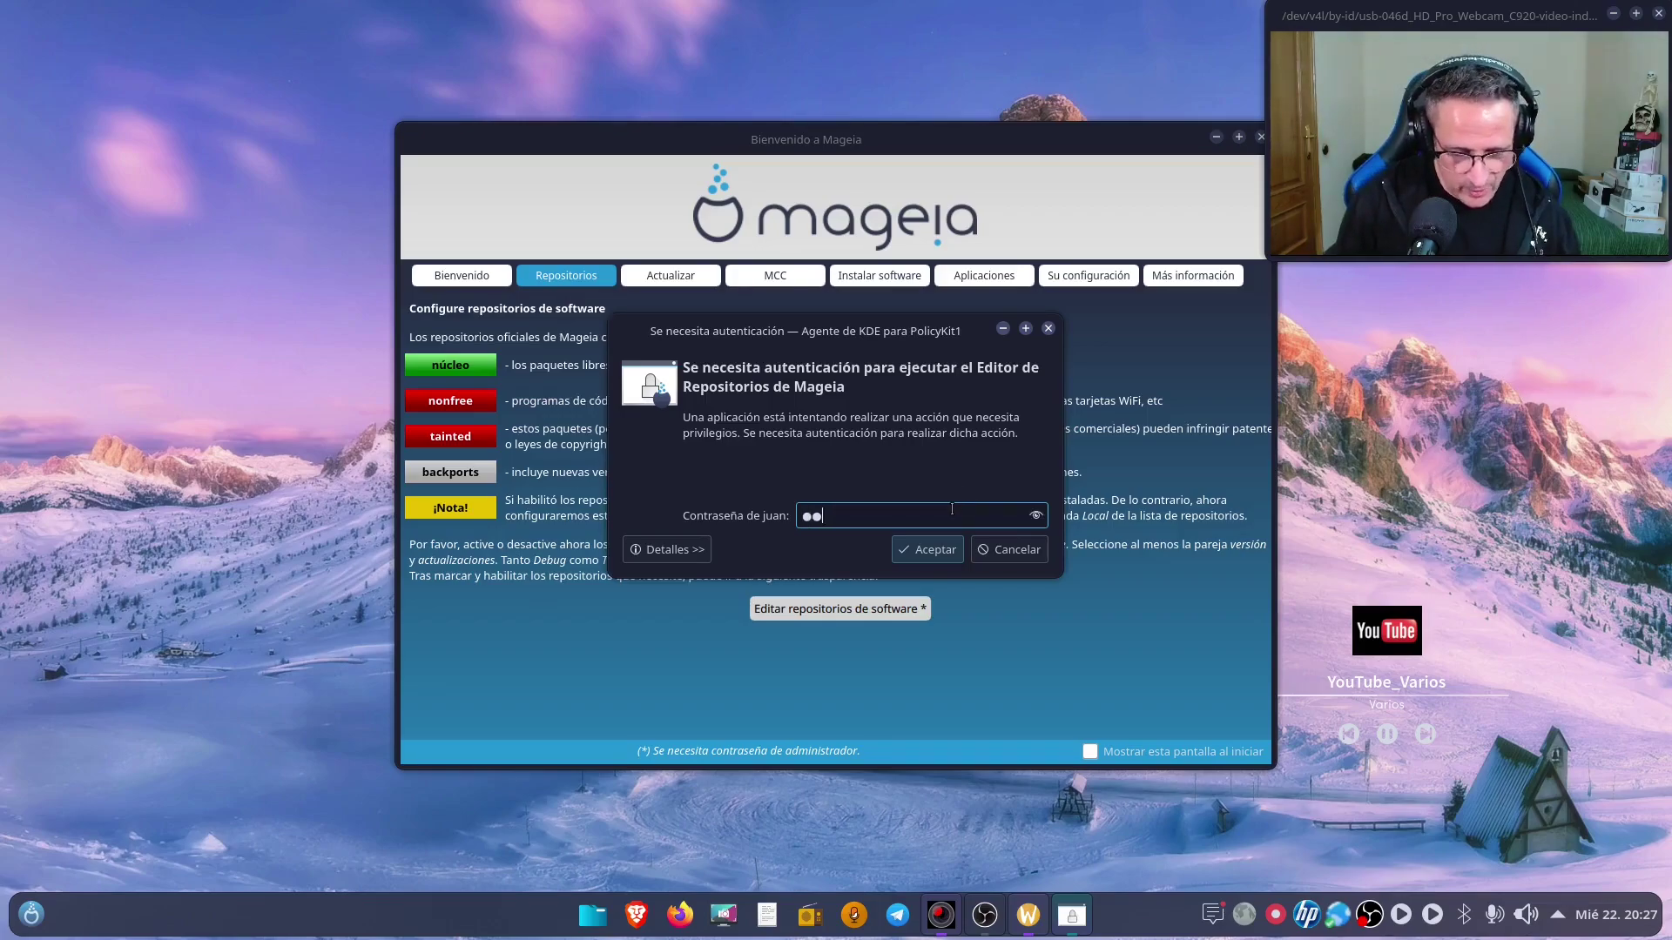
text(••••••••)
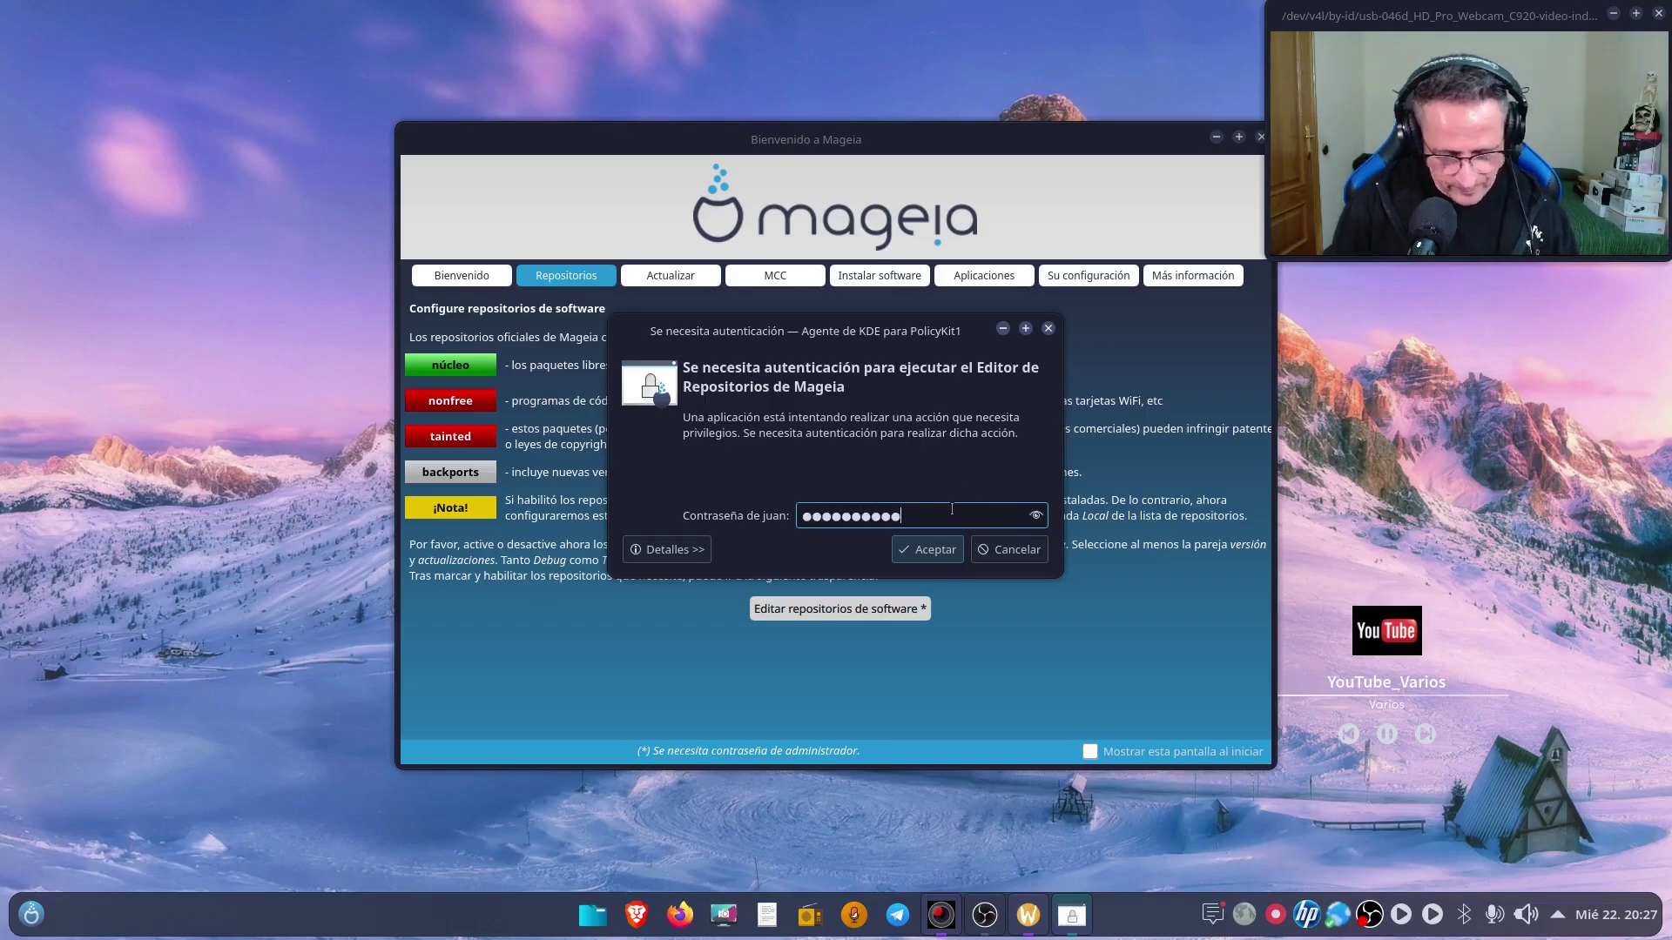
key(Return)
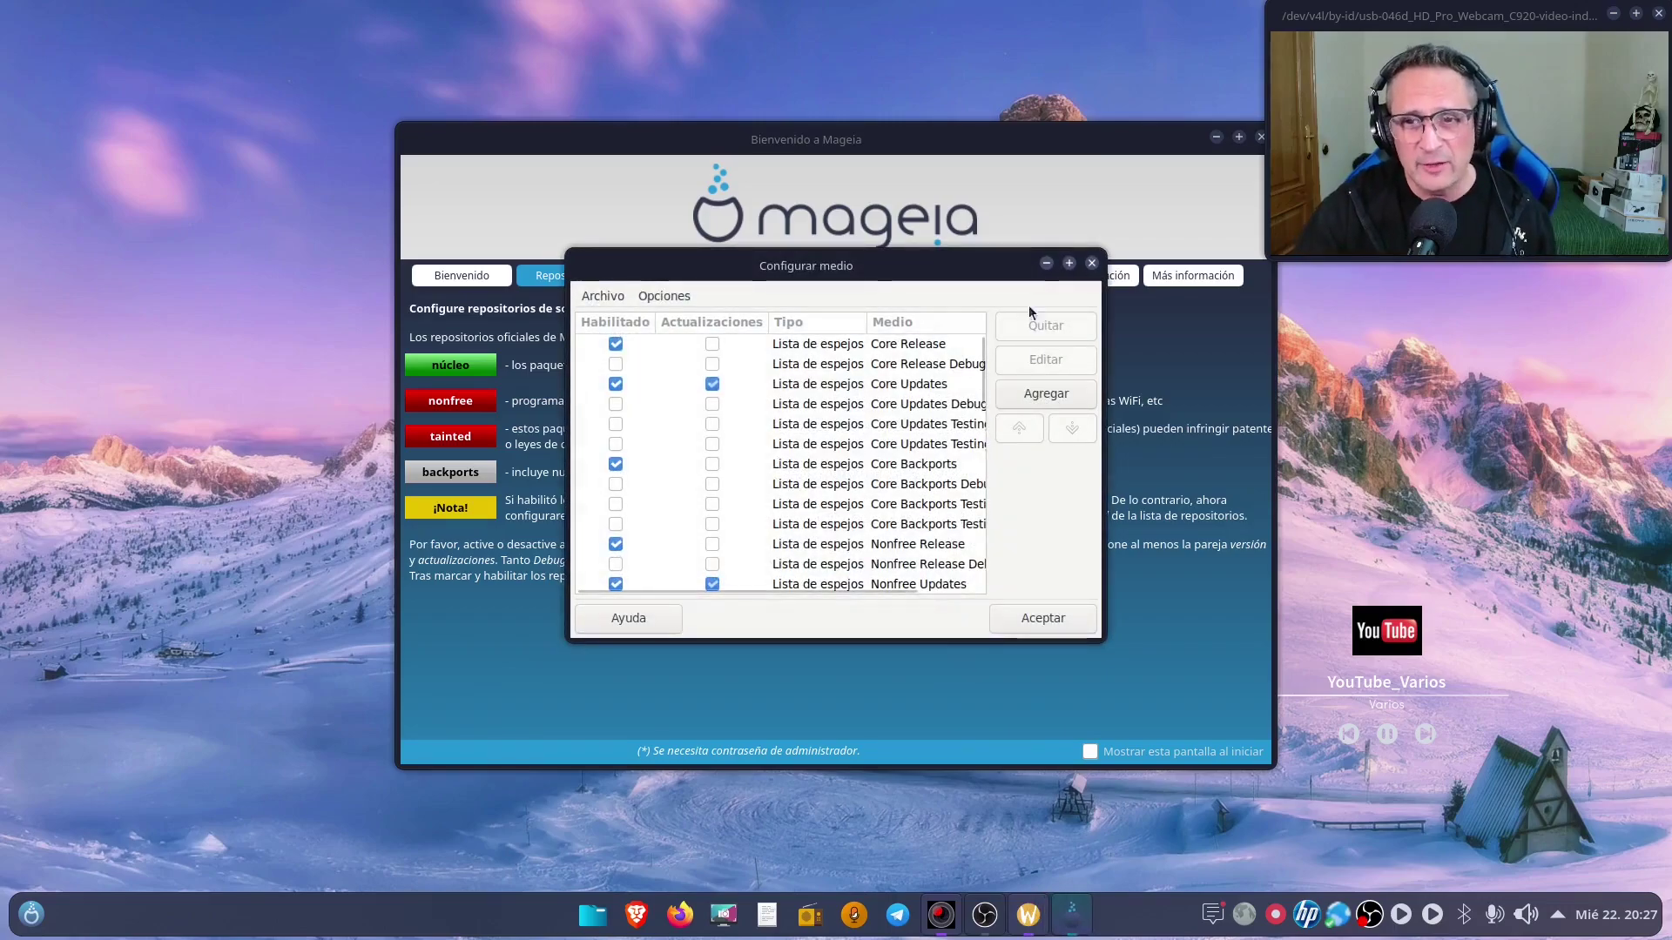
- Enlarge the media configuration window, review the repository list down to the google-chrome entry, and close it and the Mageia welcome application
drag(1018, 253, 1111, 93)
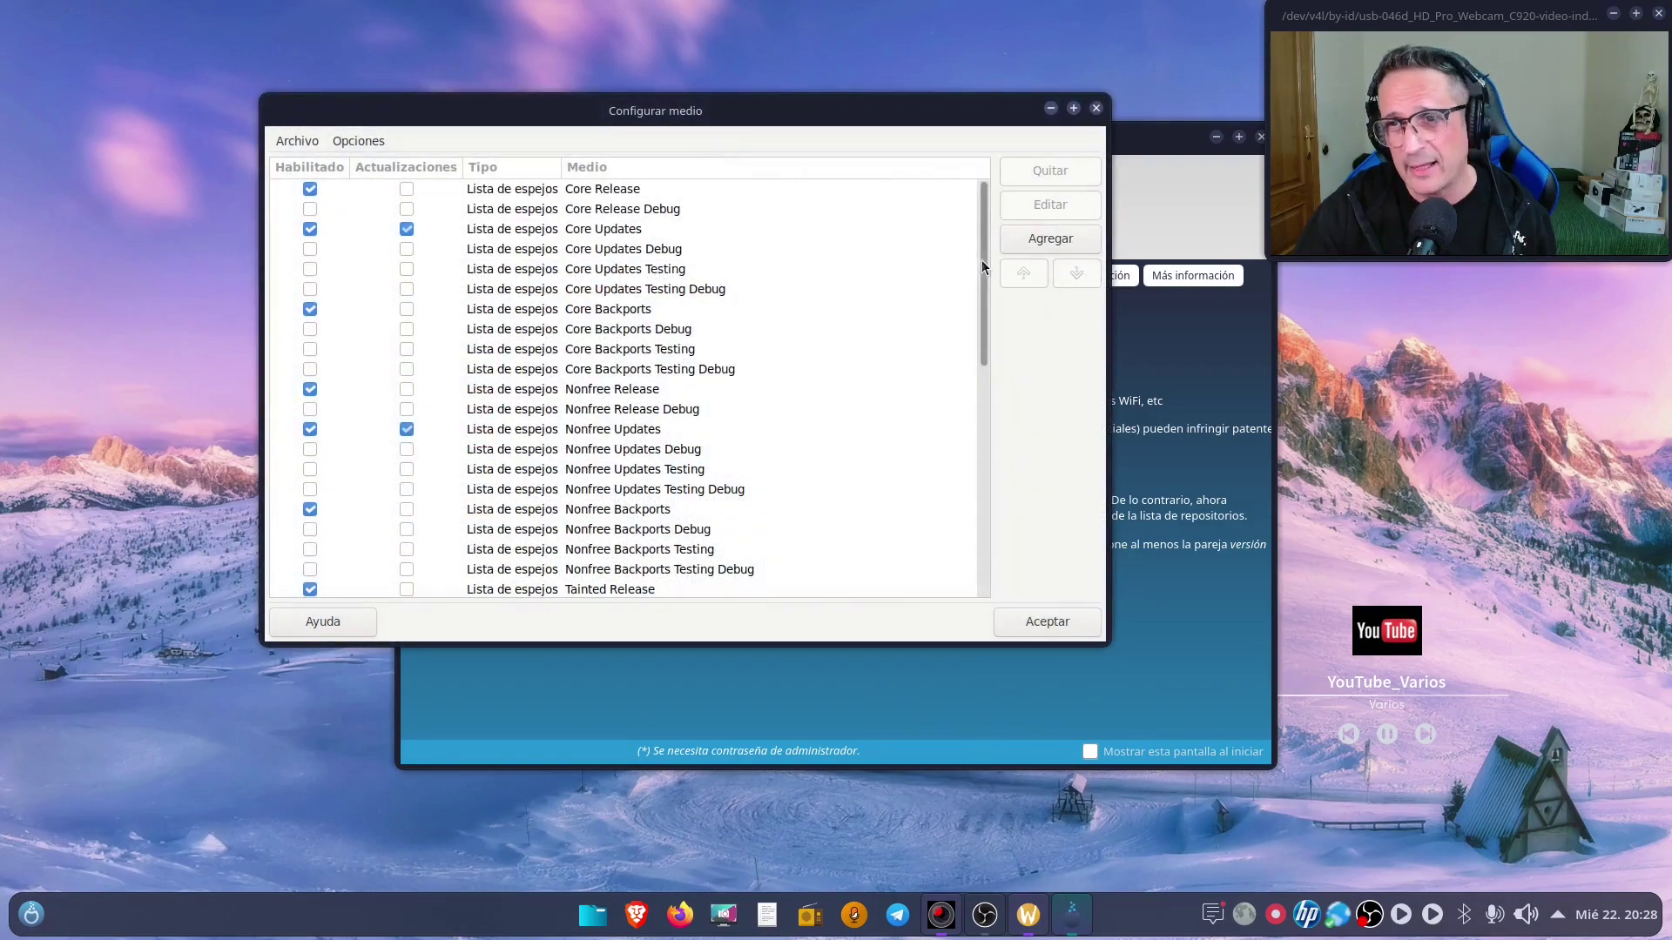
drag(987, 331, 992, 560)
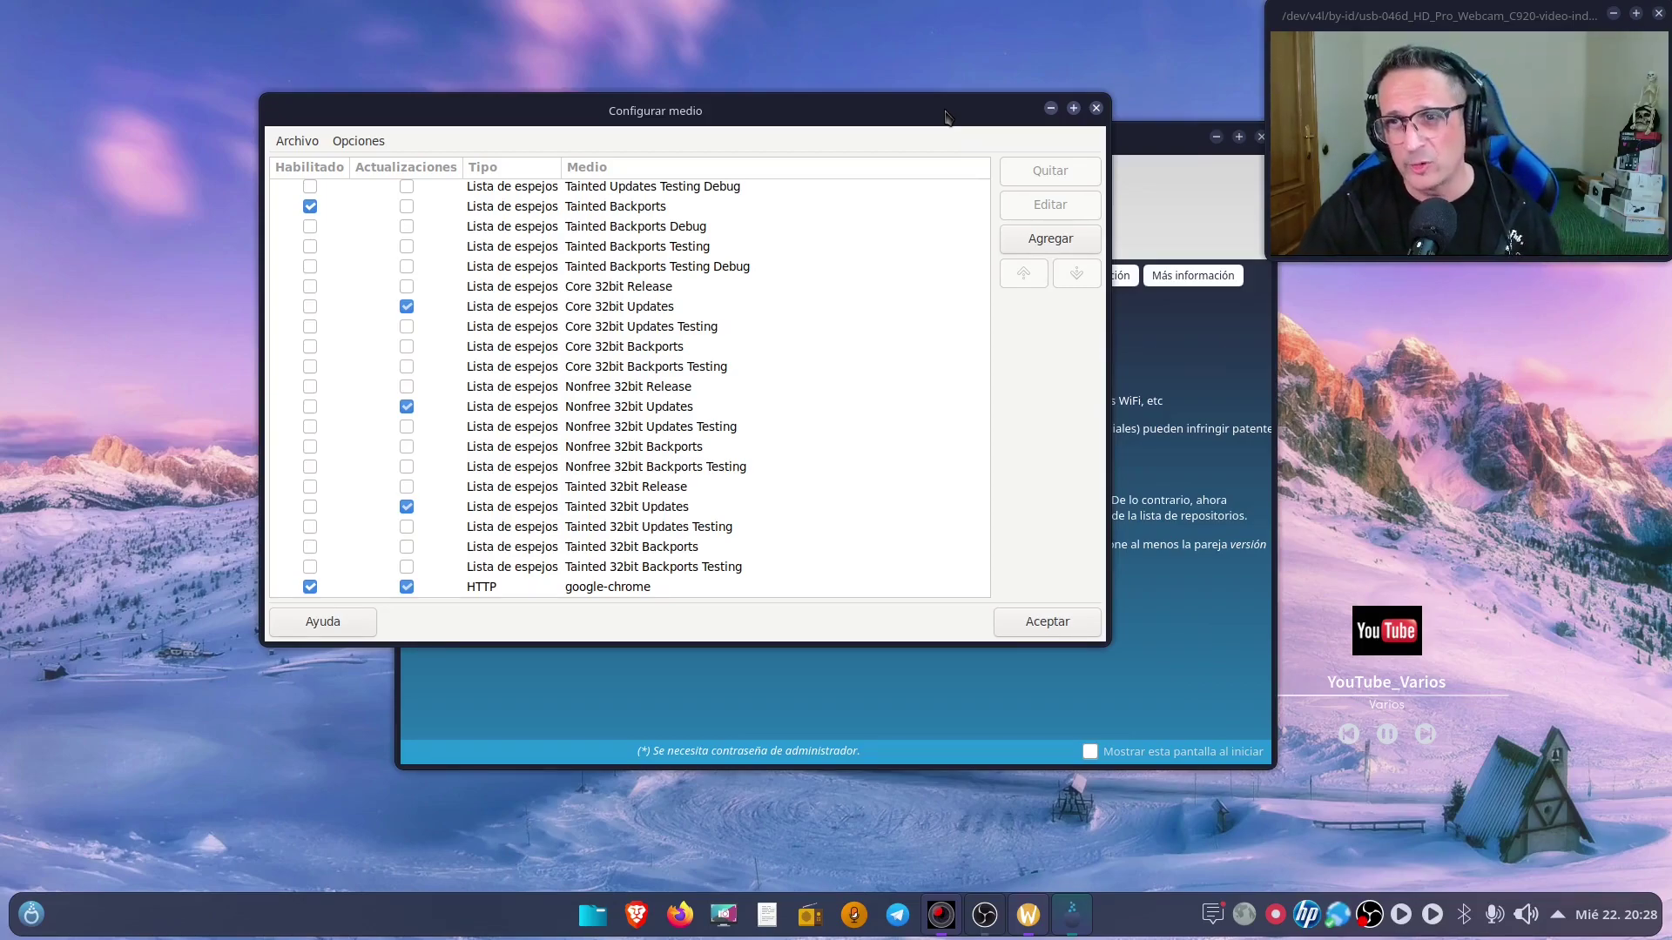
drag(946, 116, 917, 127)
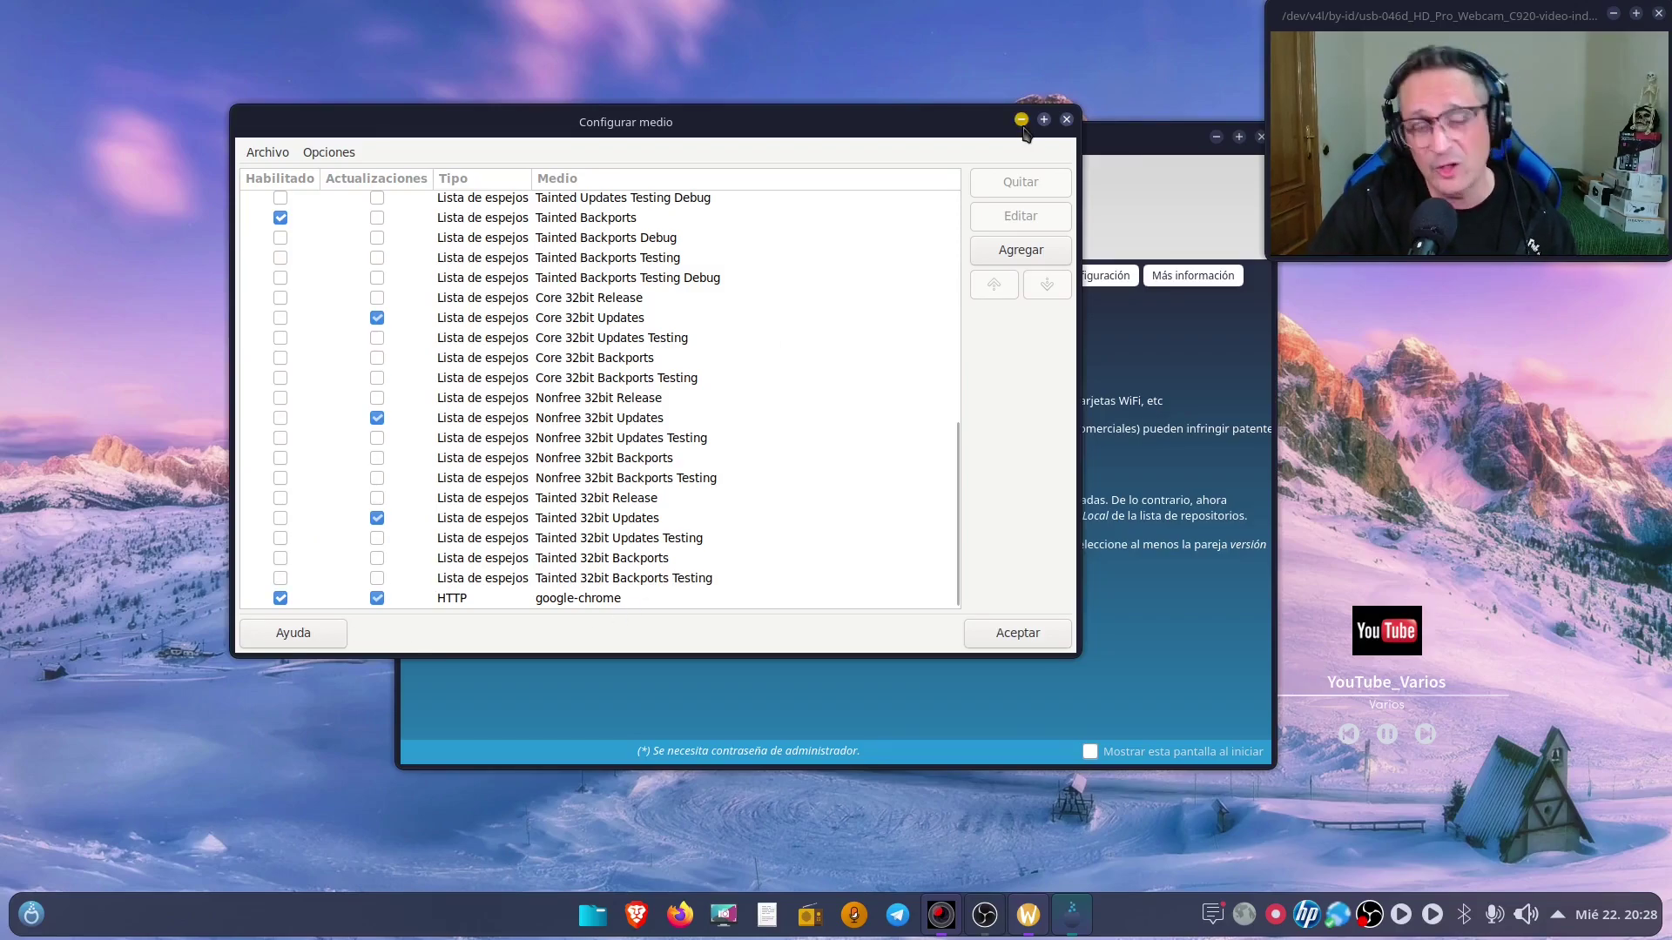
click(1067, 121)
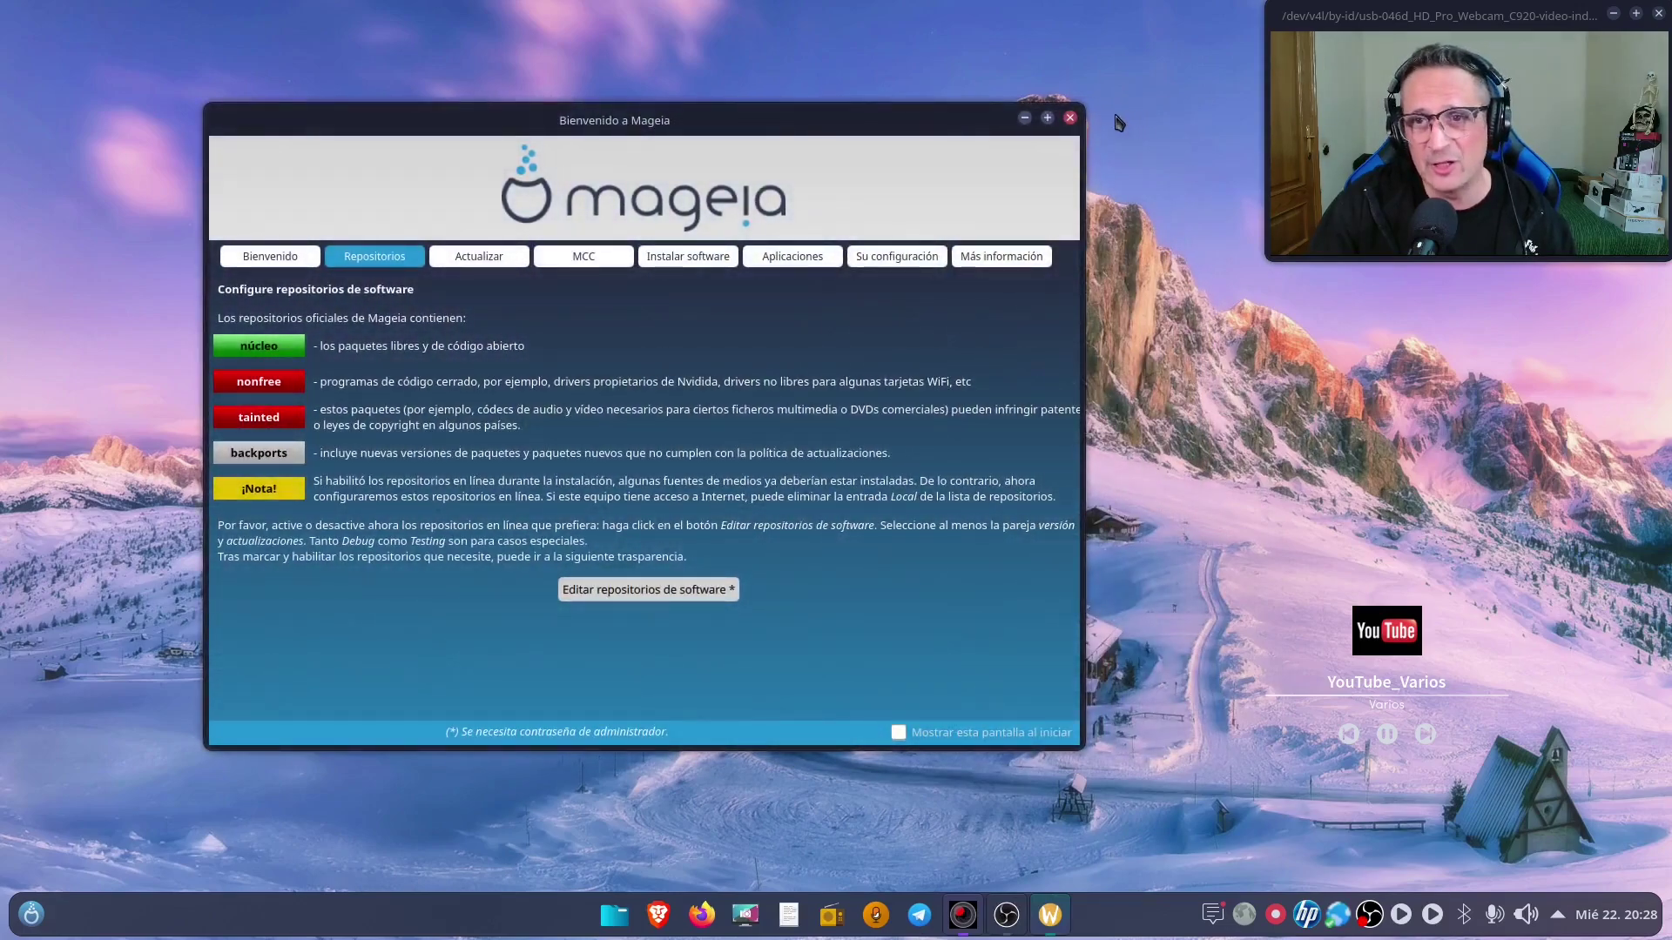
click(1069, 119)
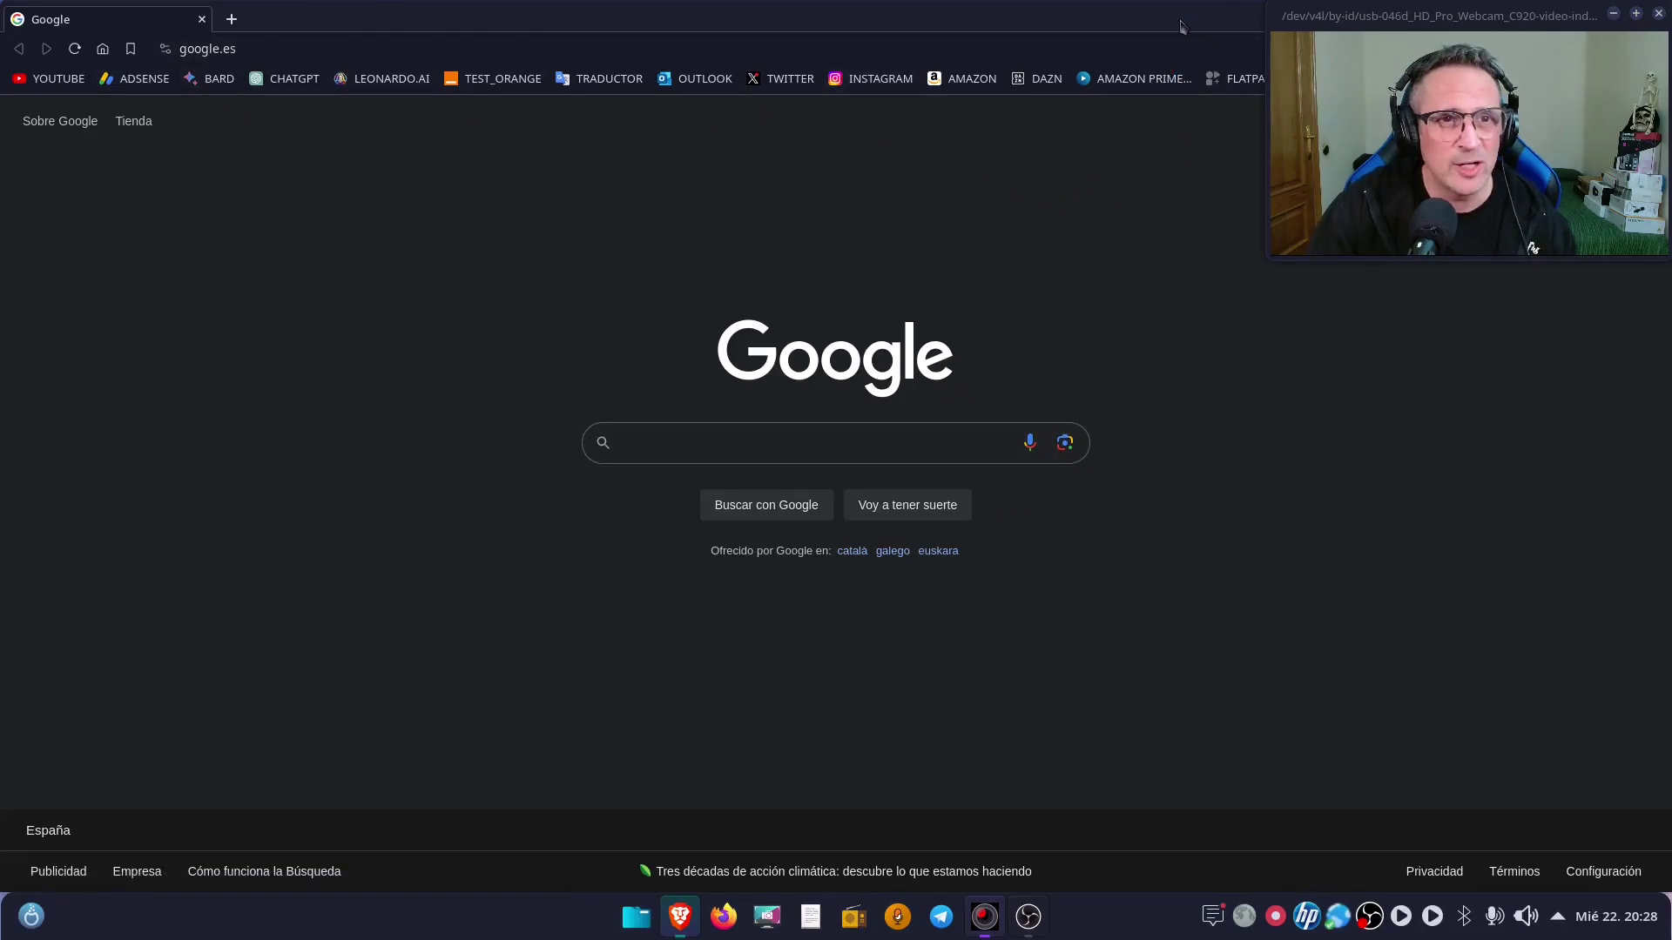
- Move the Brave window clear of the webcam view and close it, and open Google Chrome from the launcher's favourites
drag(1181, 27, 660, 88)
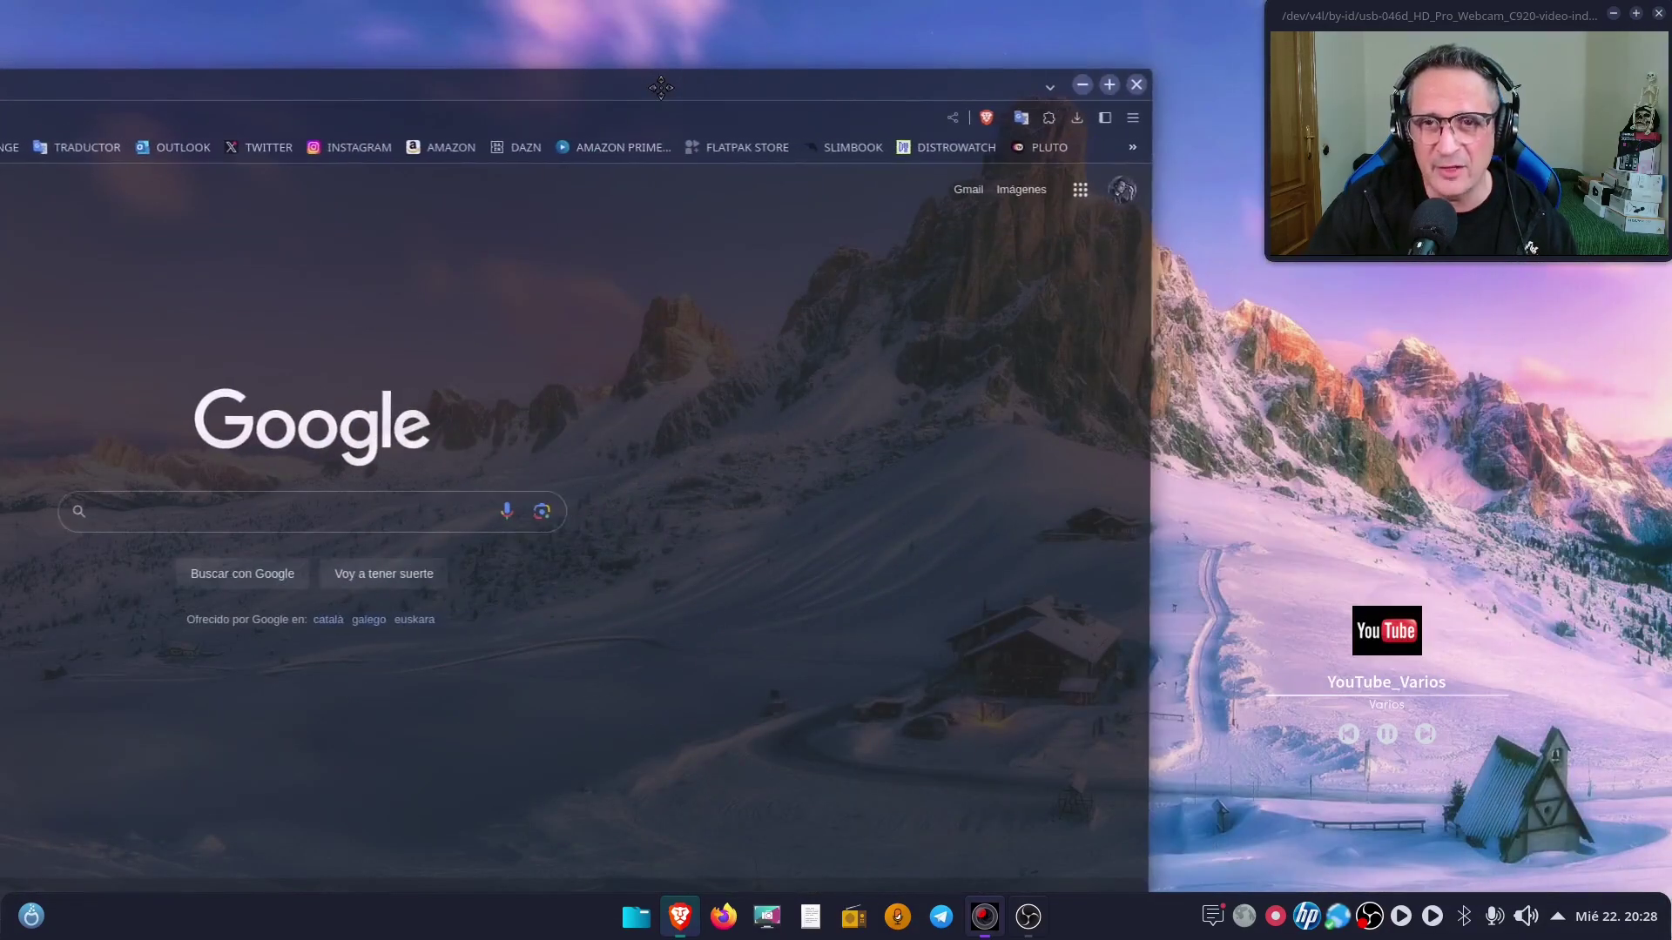
click(1138, 84)
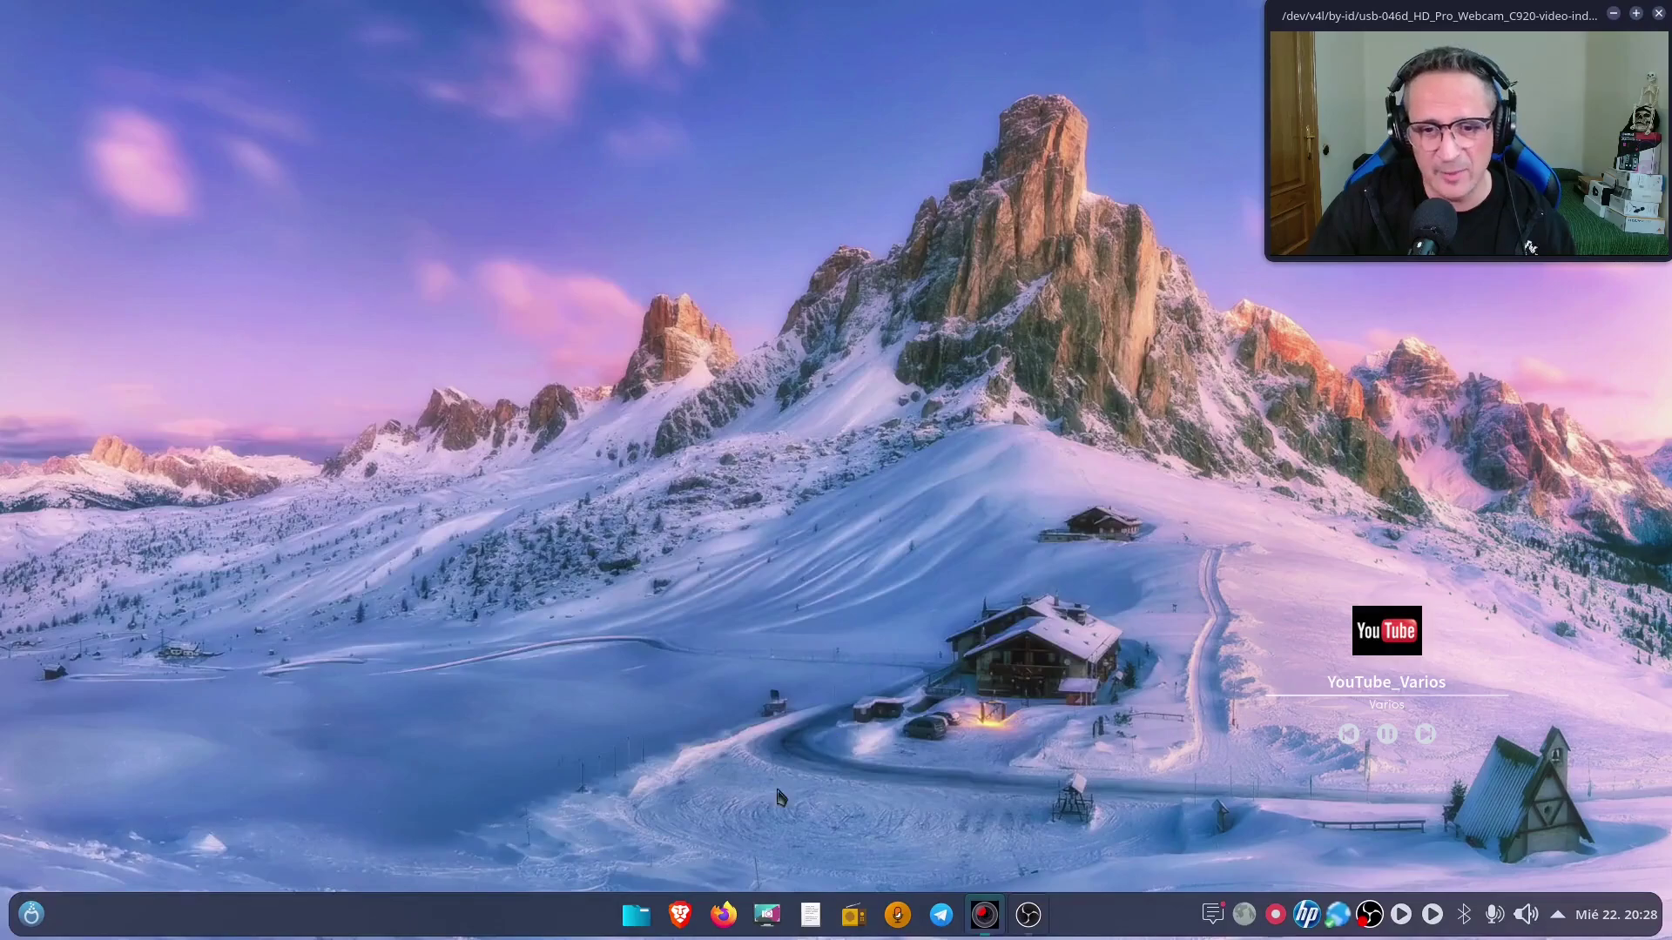
click(30, 914)
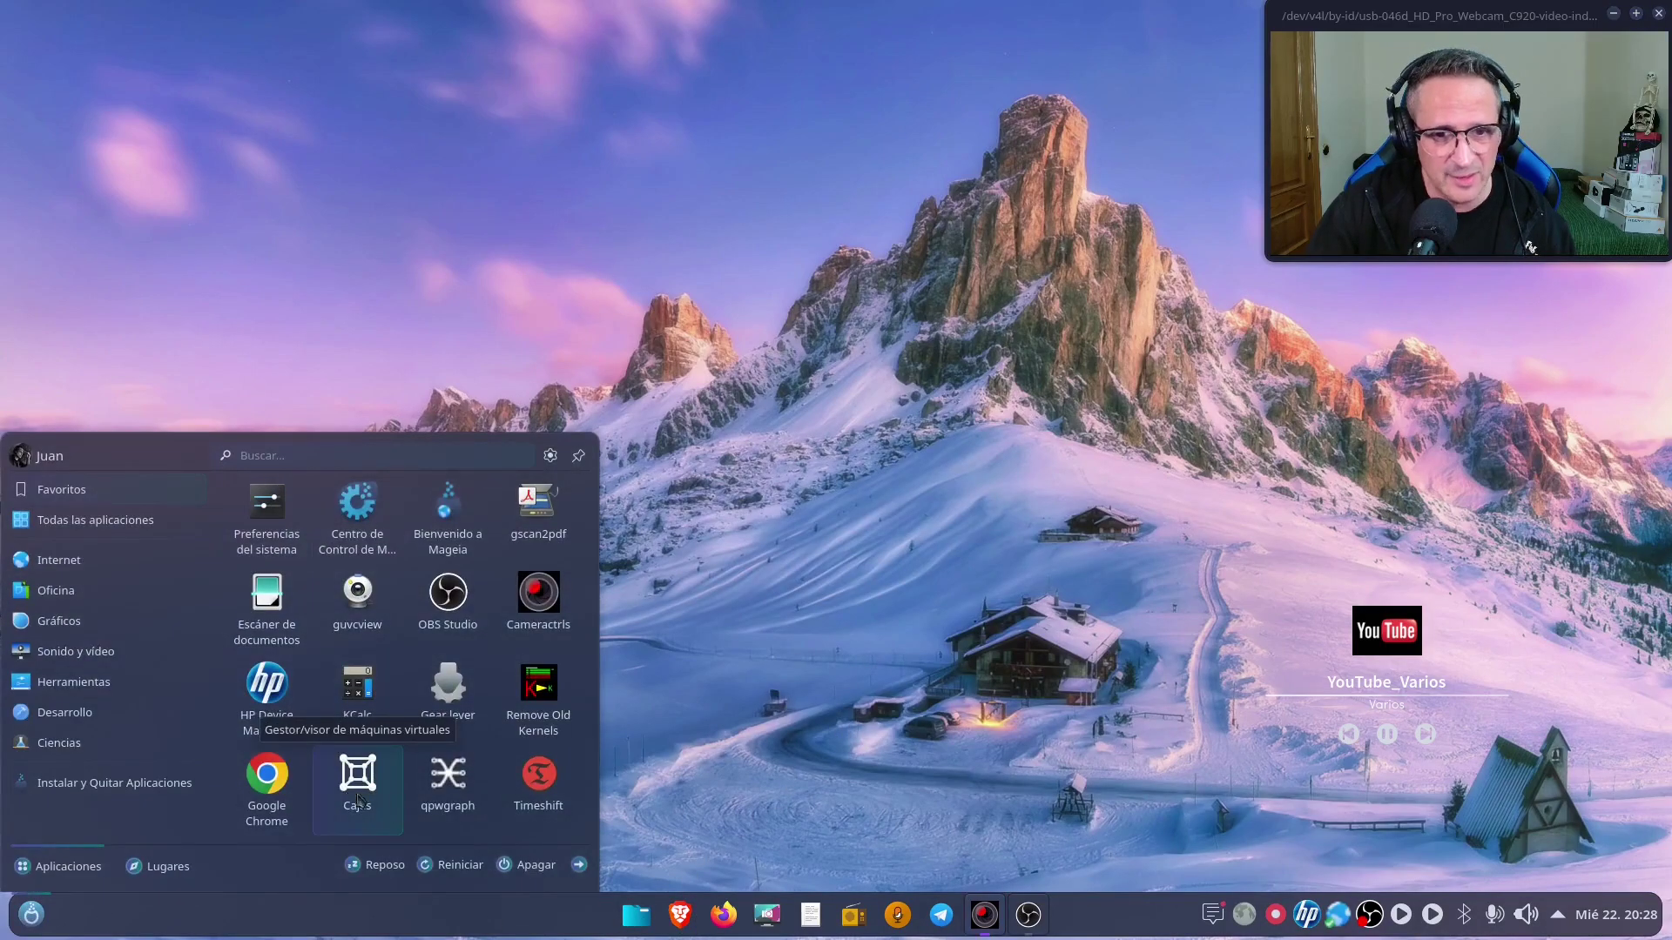
click(265, 773)
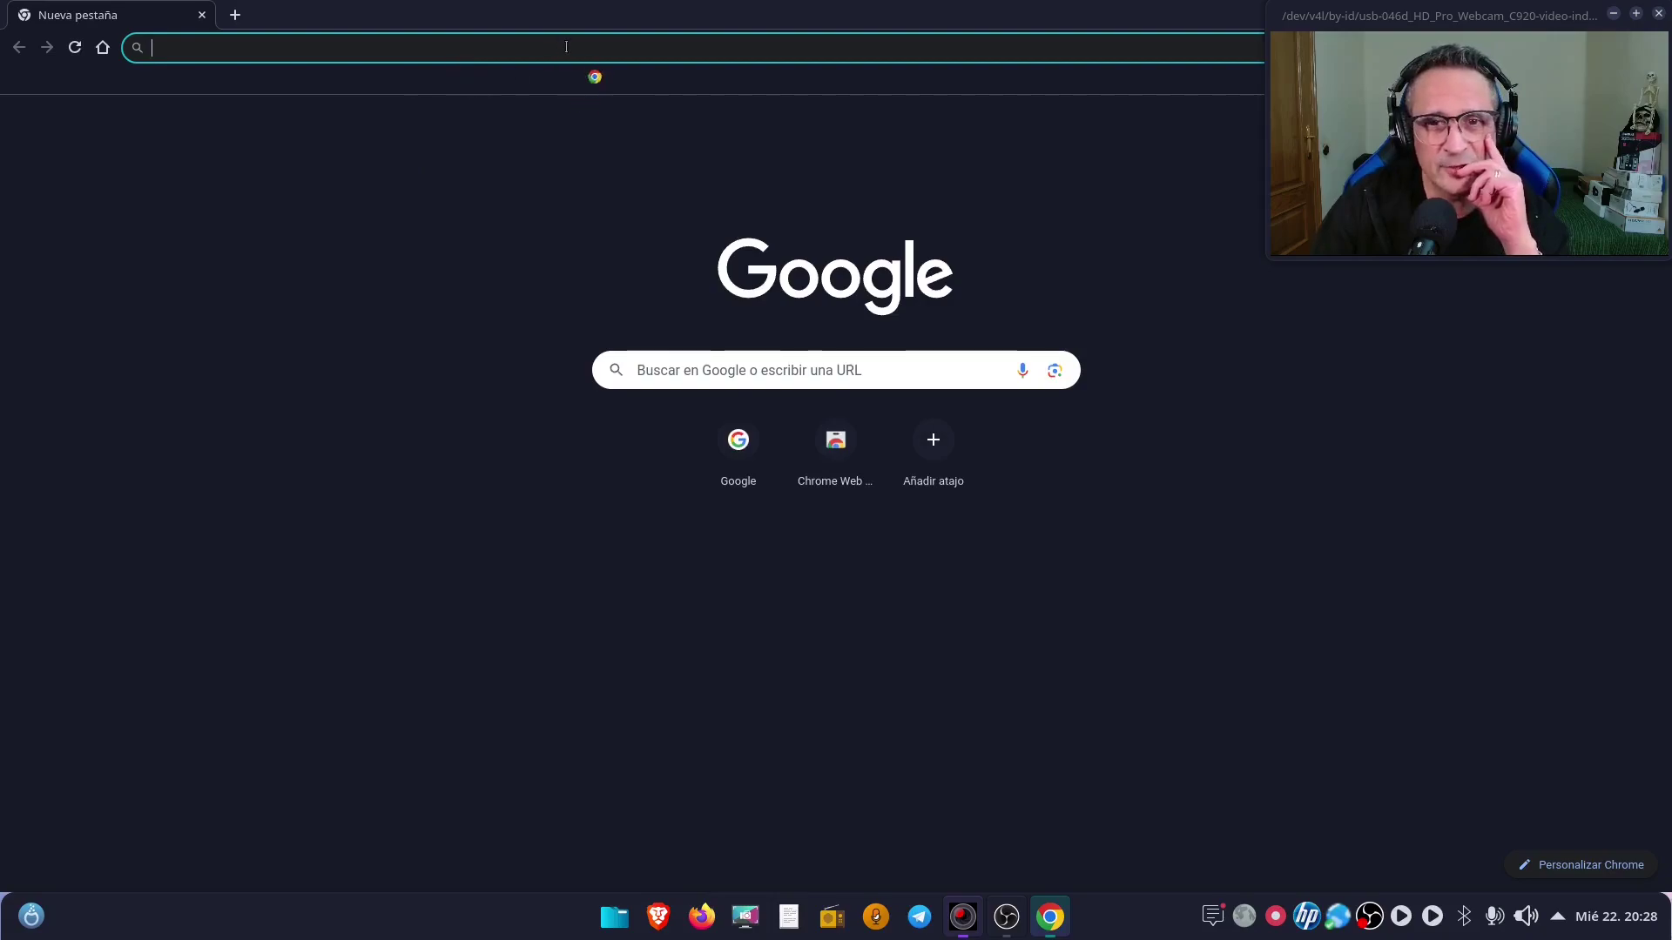
- Search Google for "instalar google chrome en mageia 9" from Chrome's new tab page
click(721, 374)
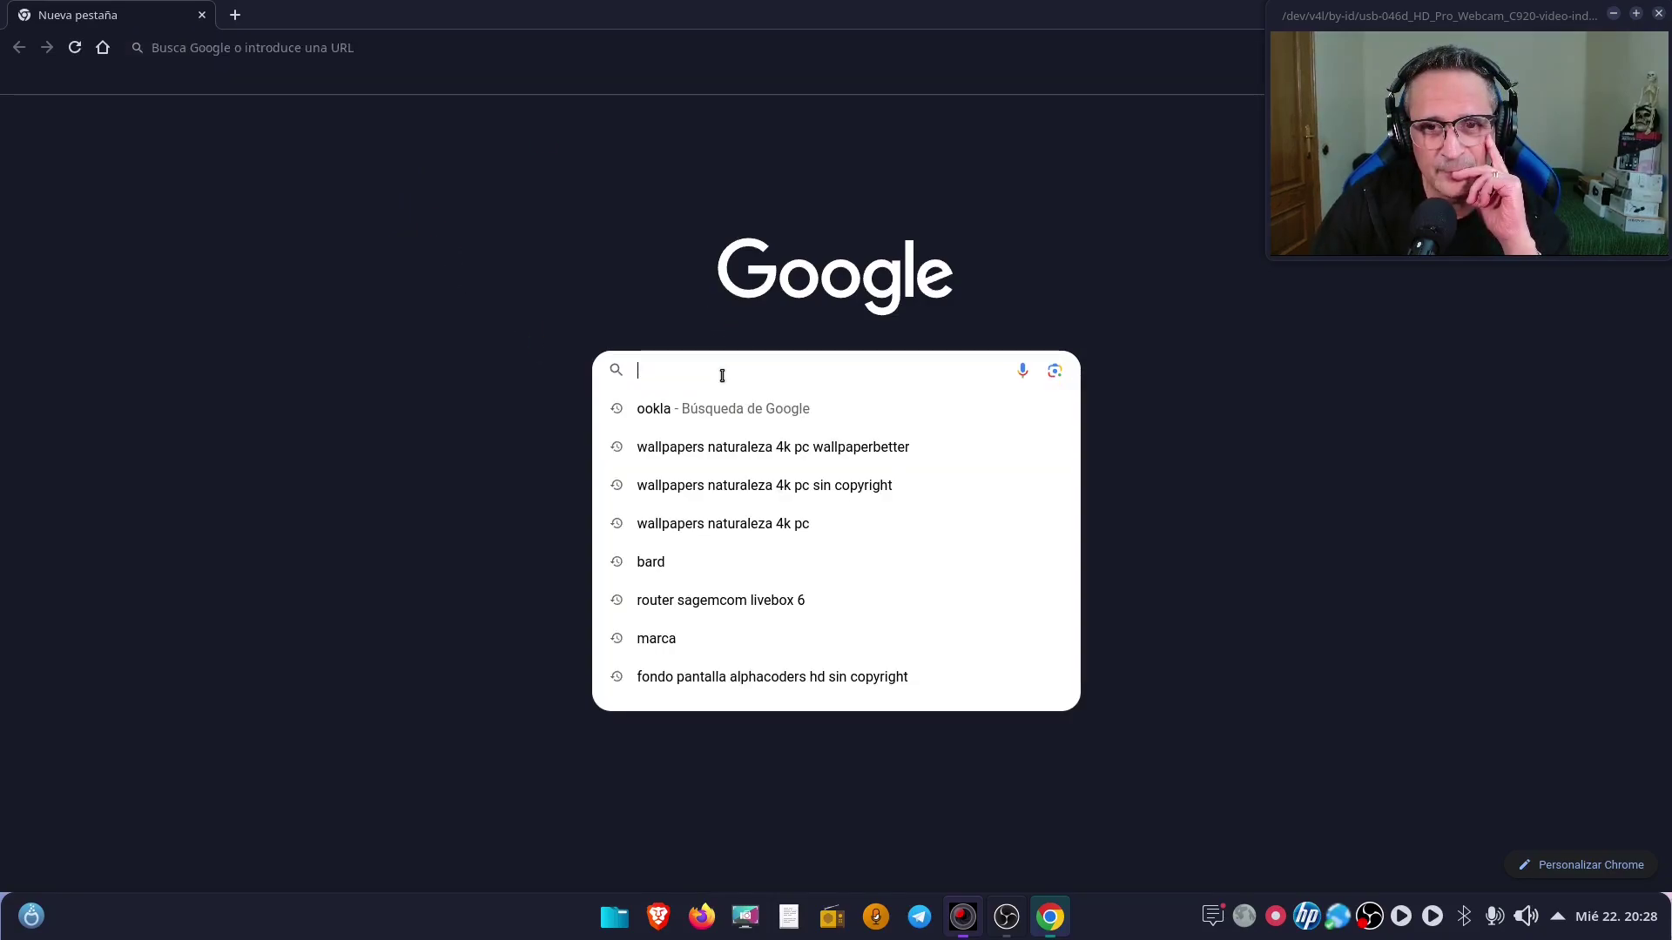
click(693, 283)
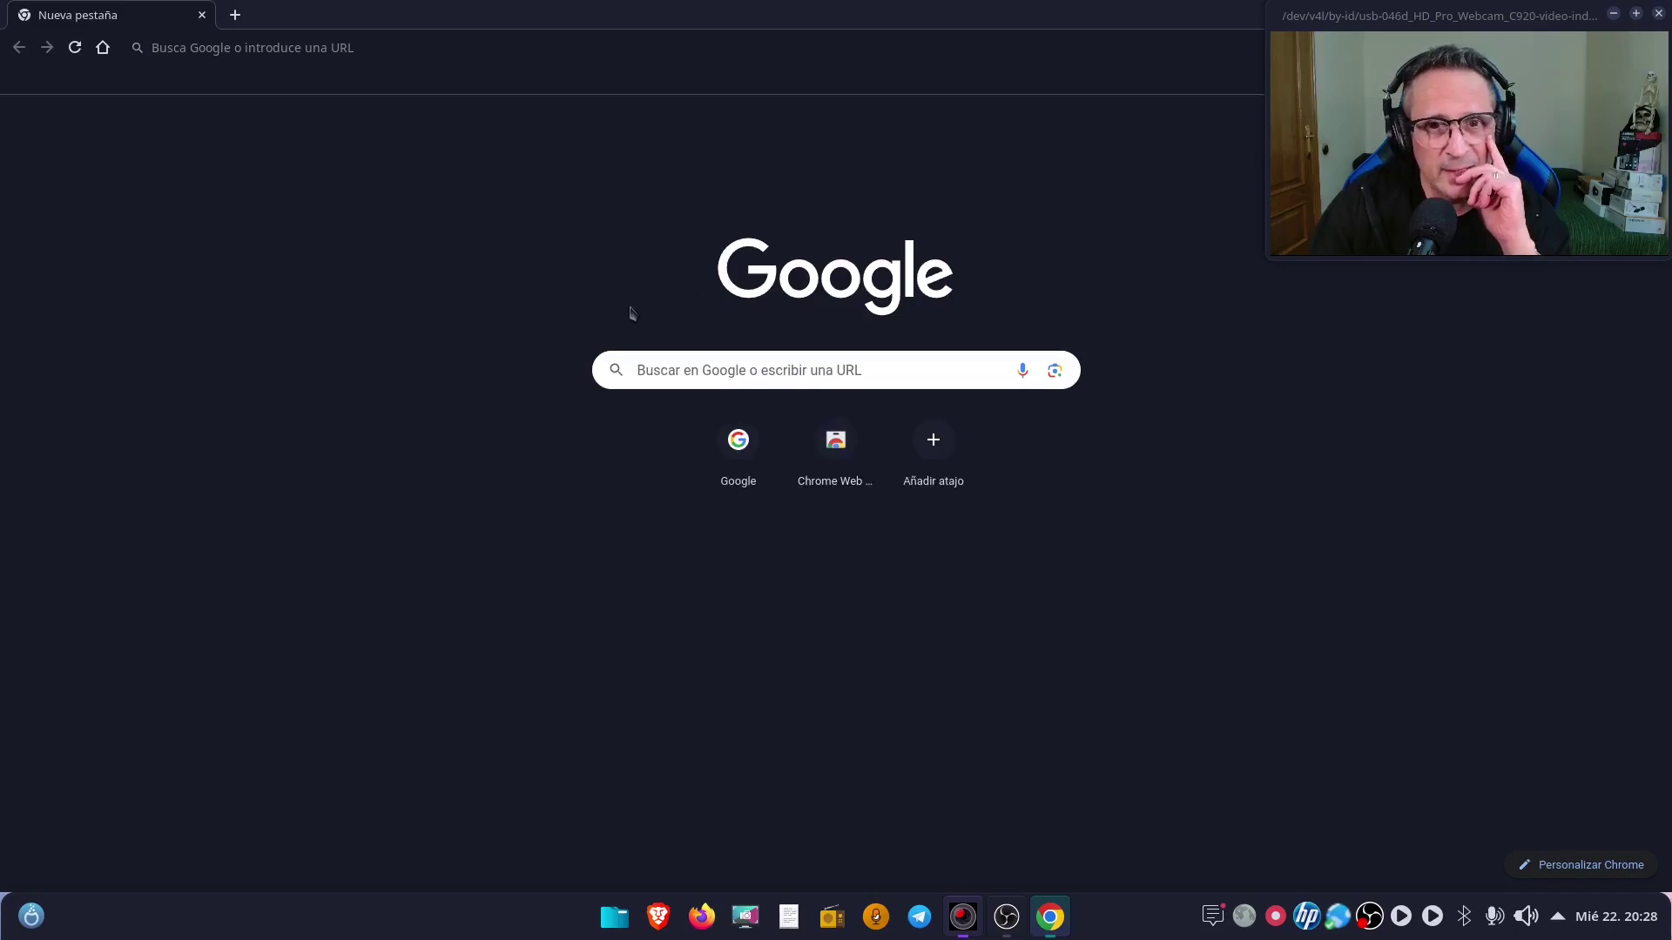
click(682, 359)
text(instalar)
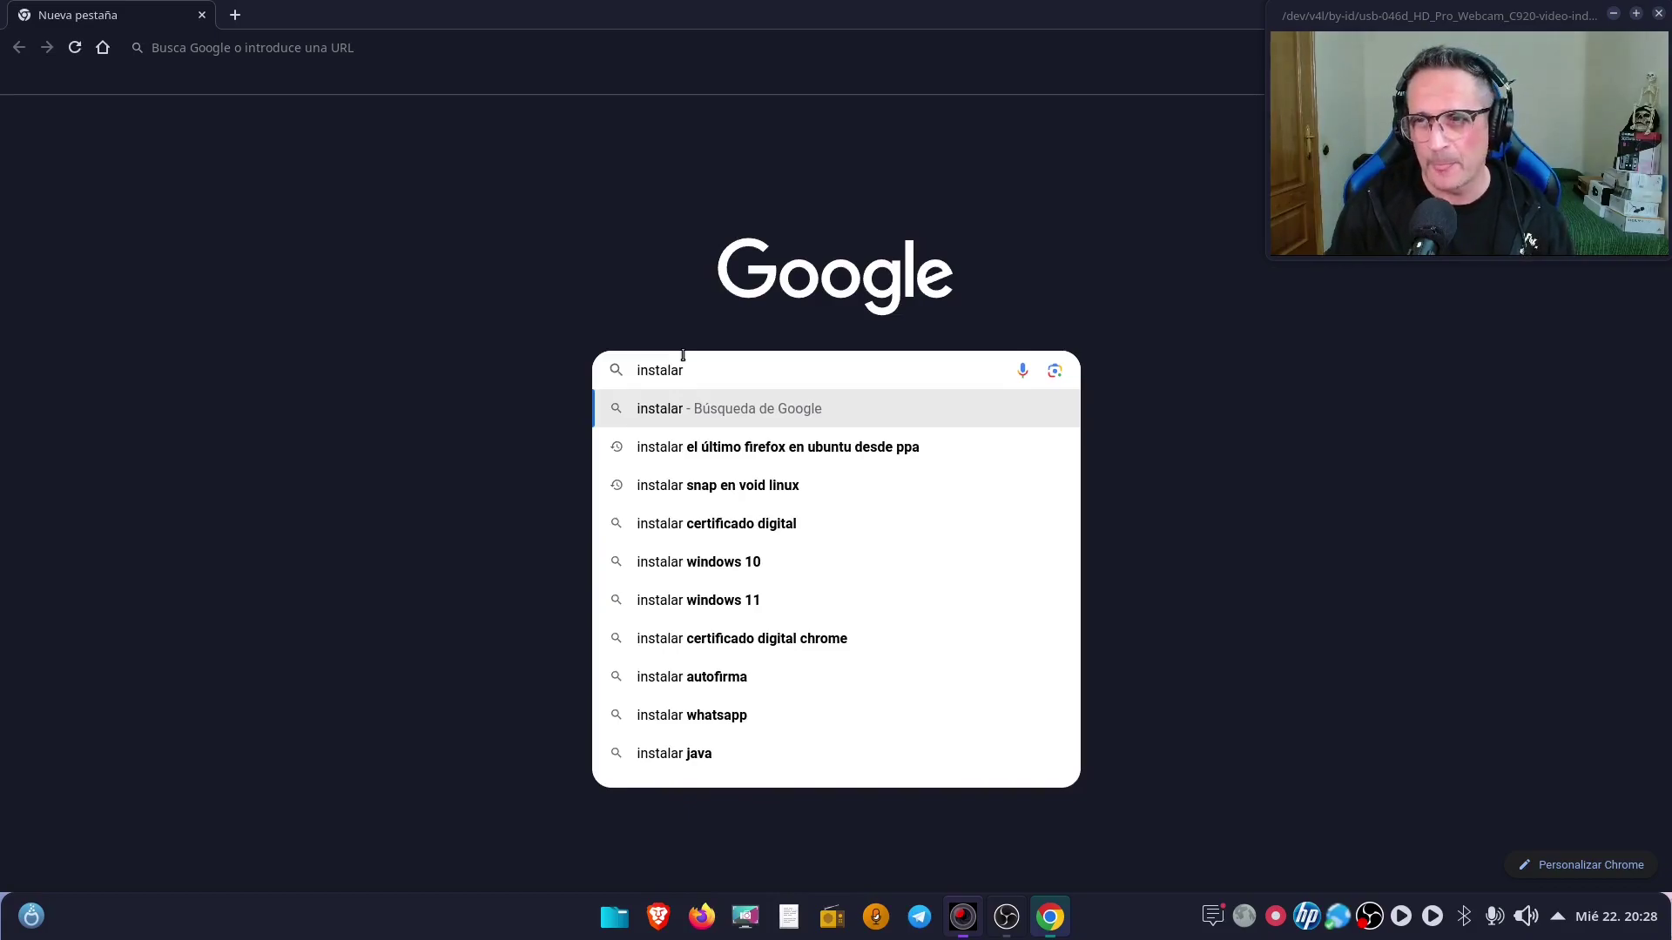
text( google )
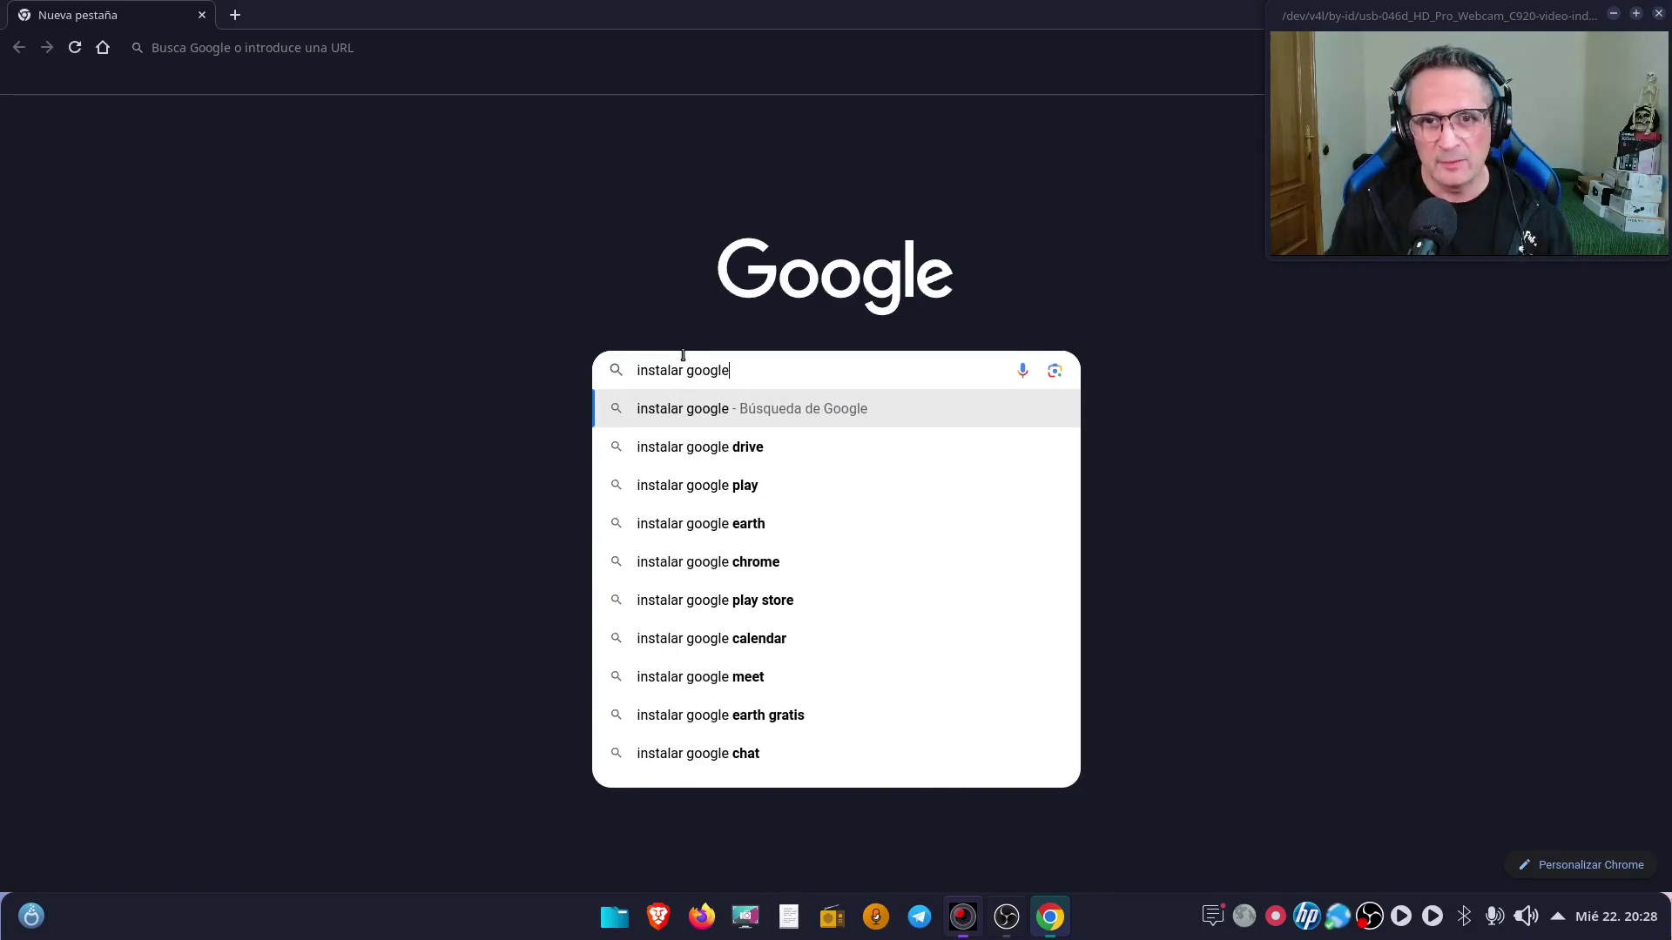
text(chrome )
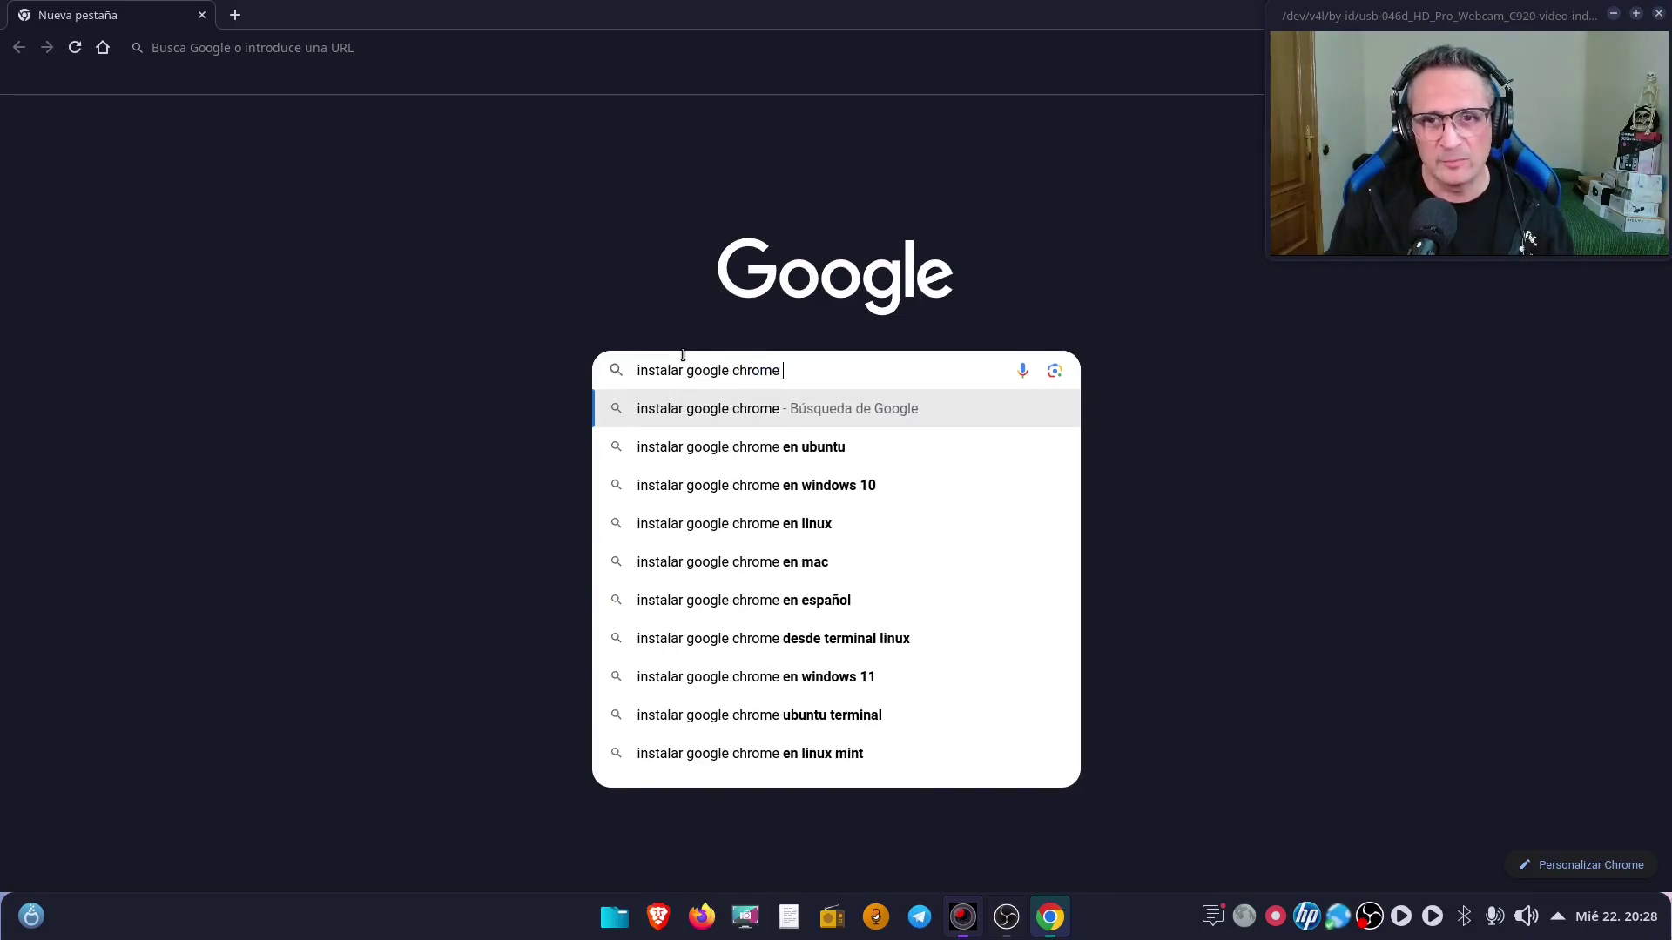
text(en mageia)
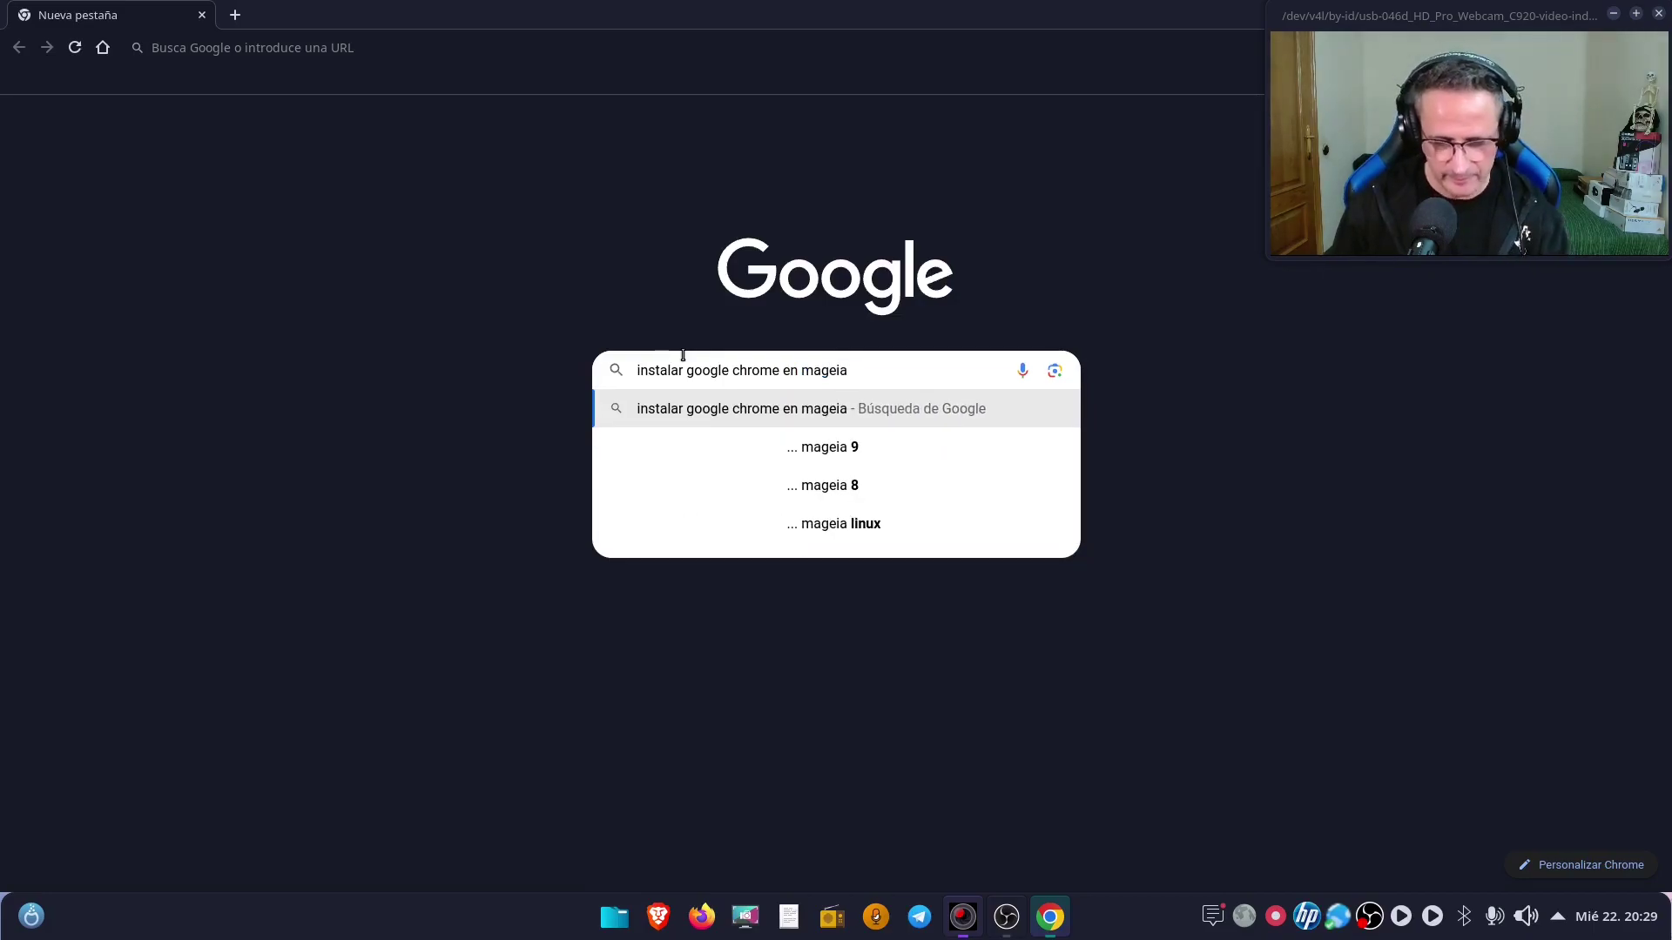
text( 9)
key(Return)
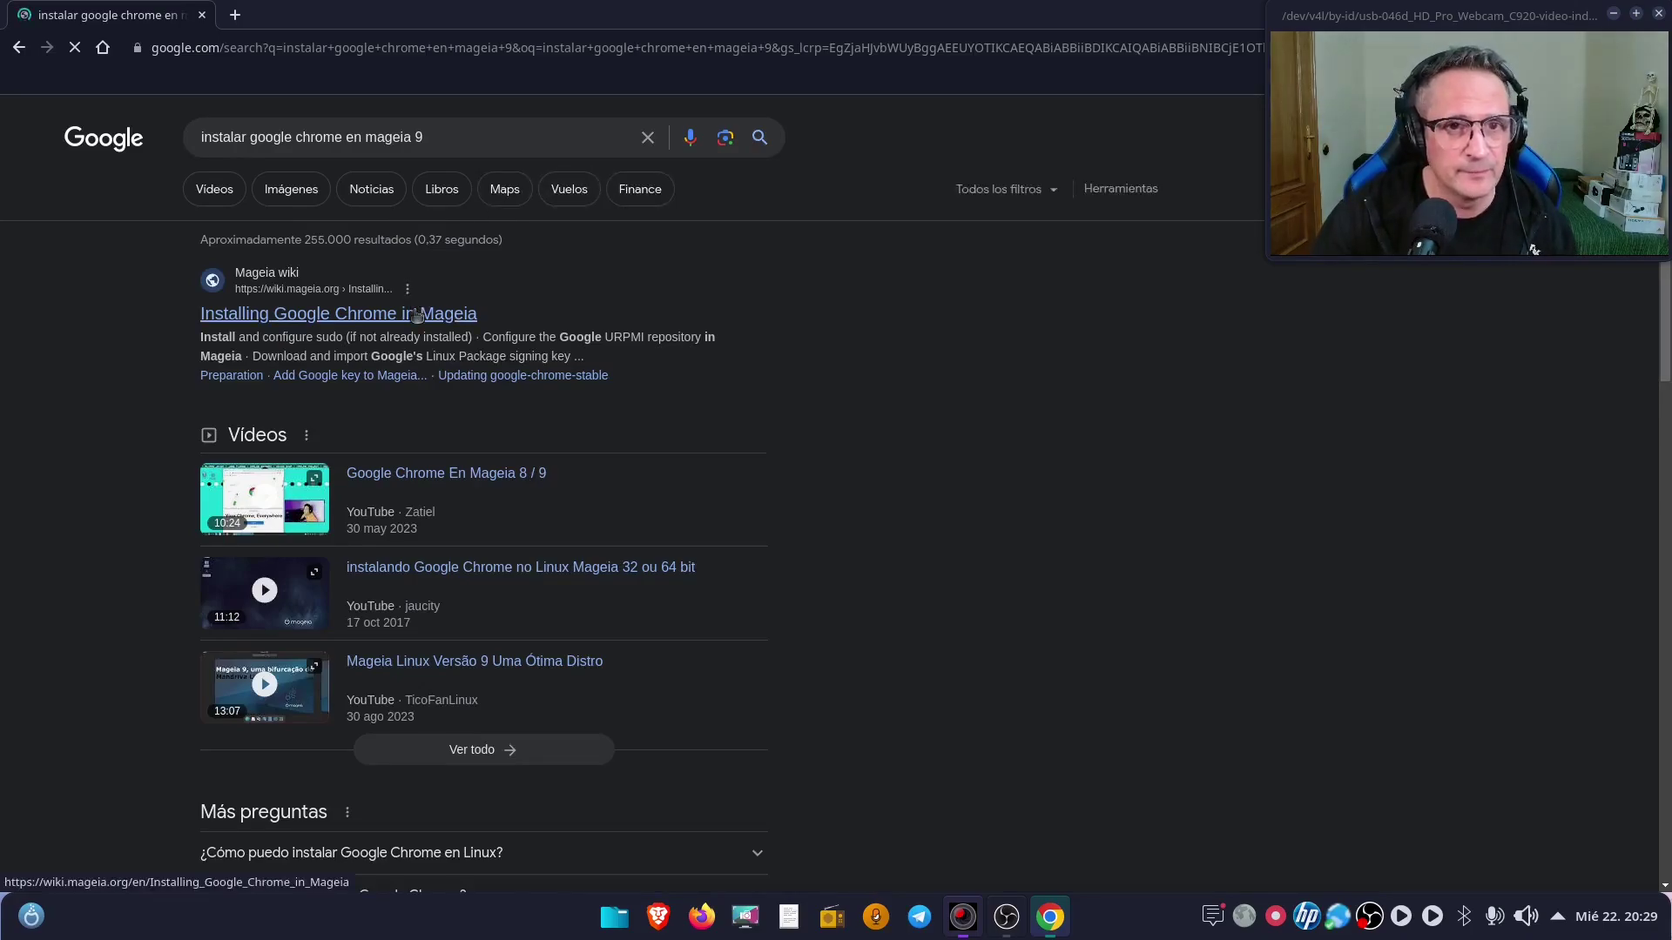
- Look through the search results for Chrome installation guides, restore the Chrome window to a smaller size, and close it
scroll(427, 348, down, 6)
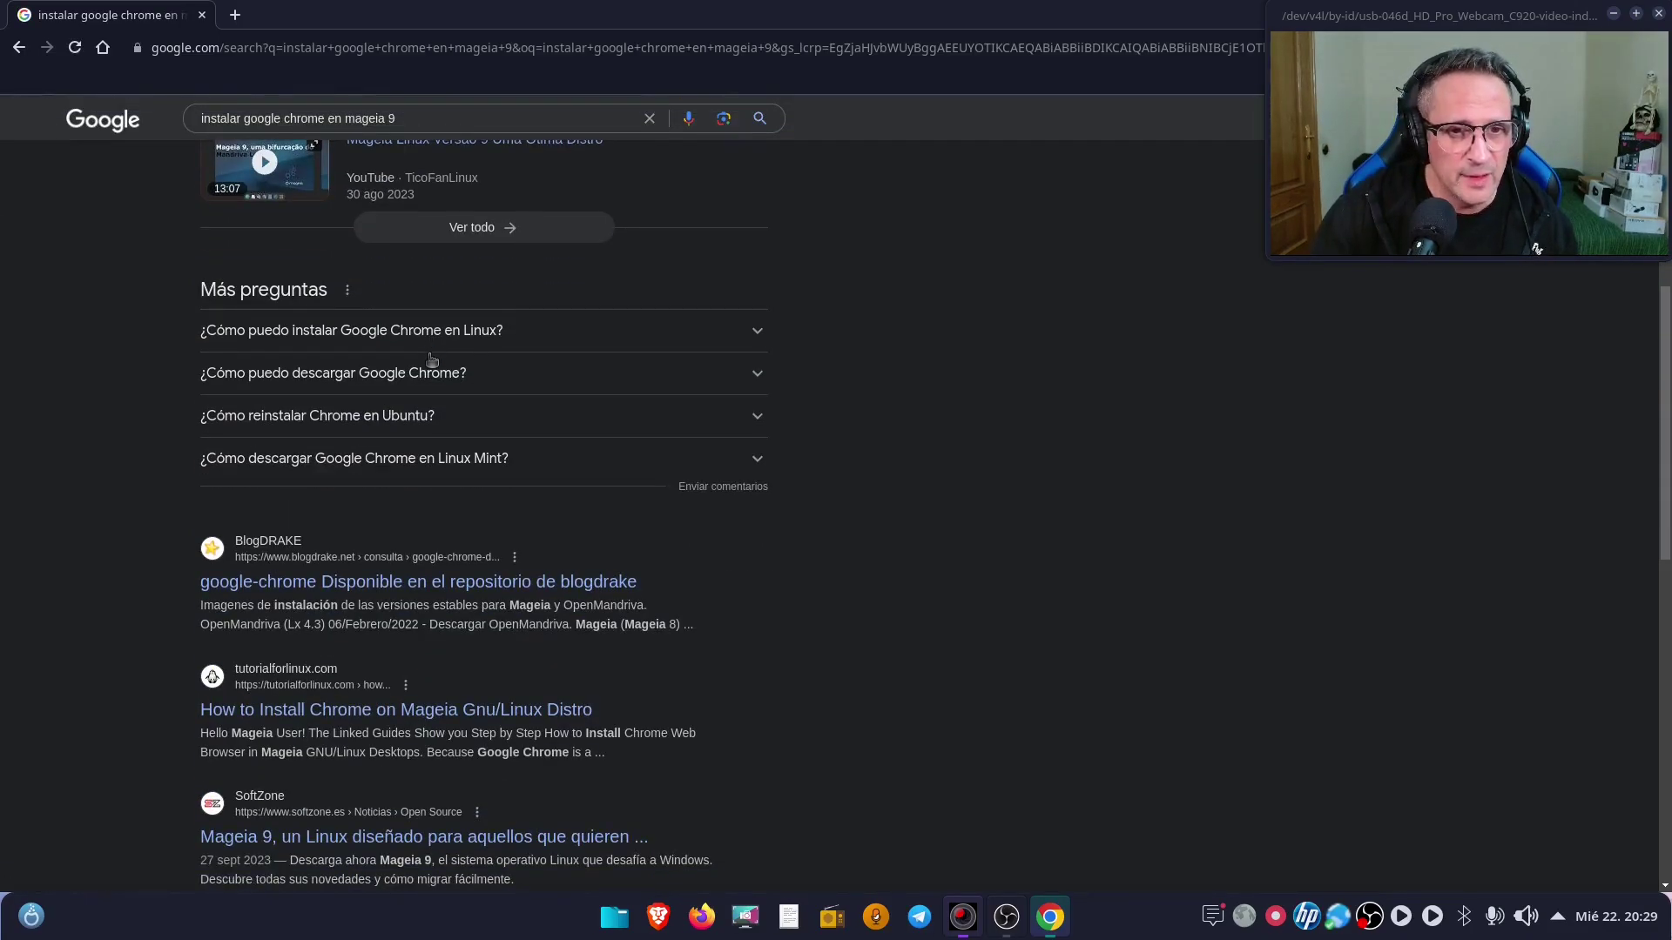
scroll(405, 420, down, 1)
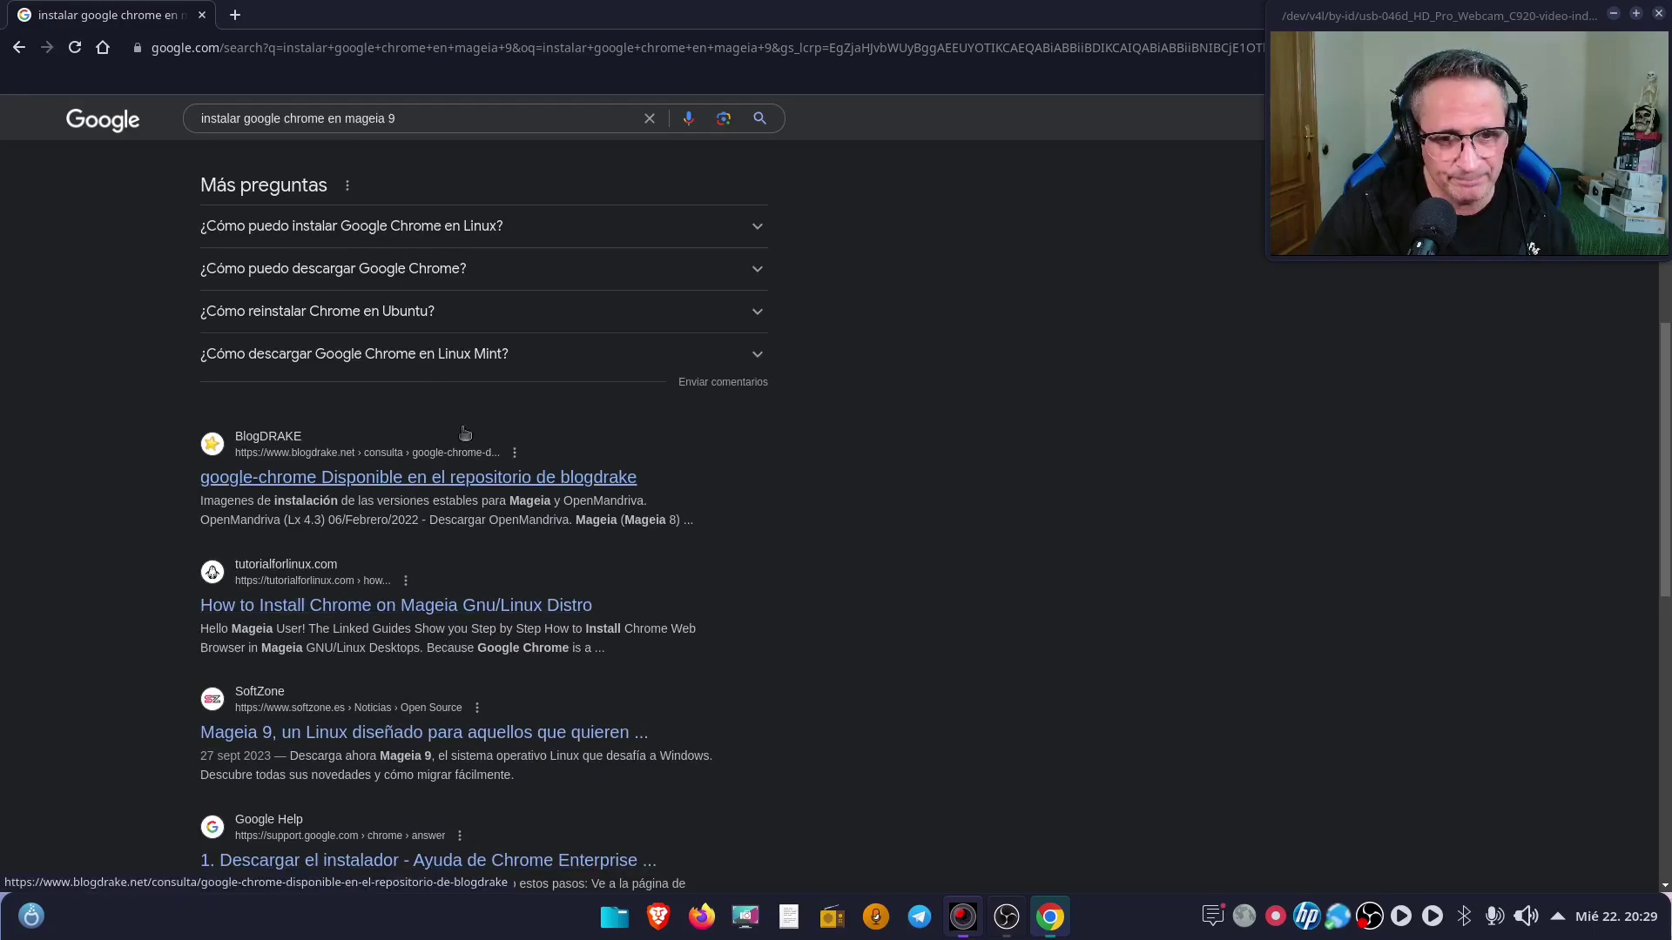
scroll(461, 353, up, 6)
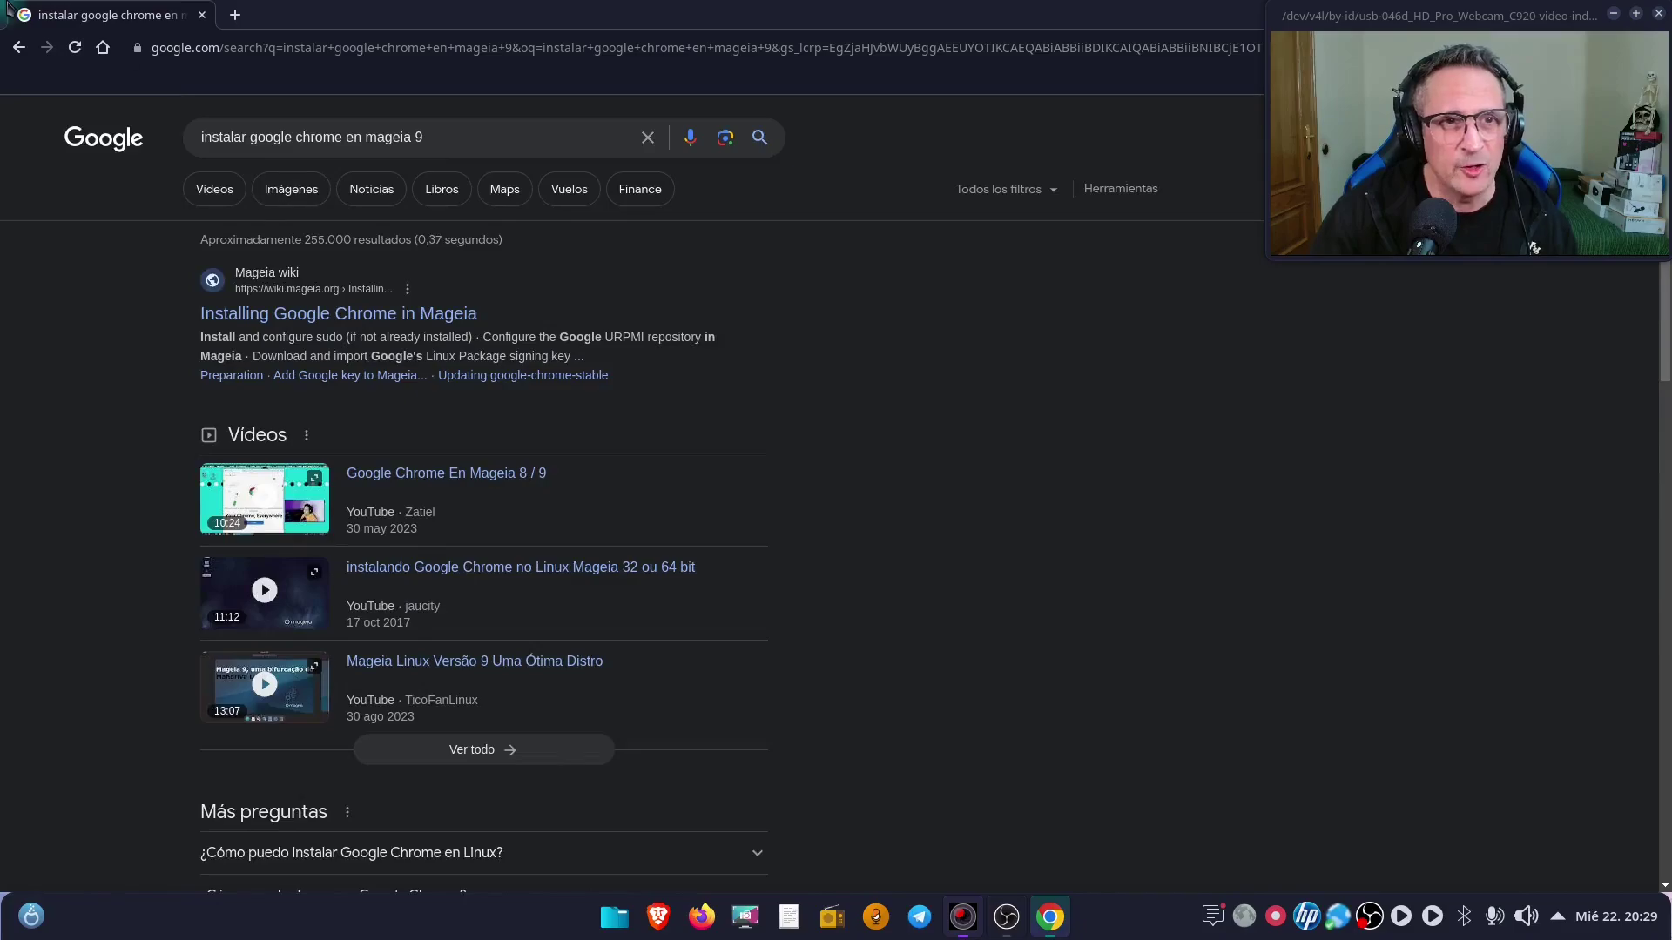
double_click(355, 29)
drag(899, 35, 517, 50)
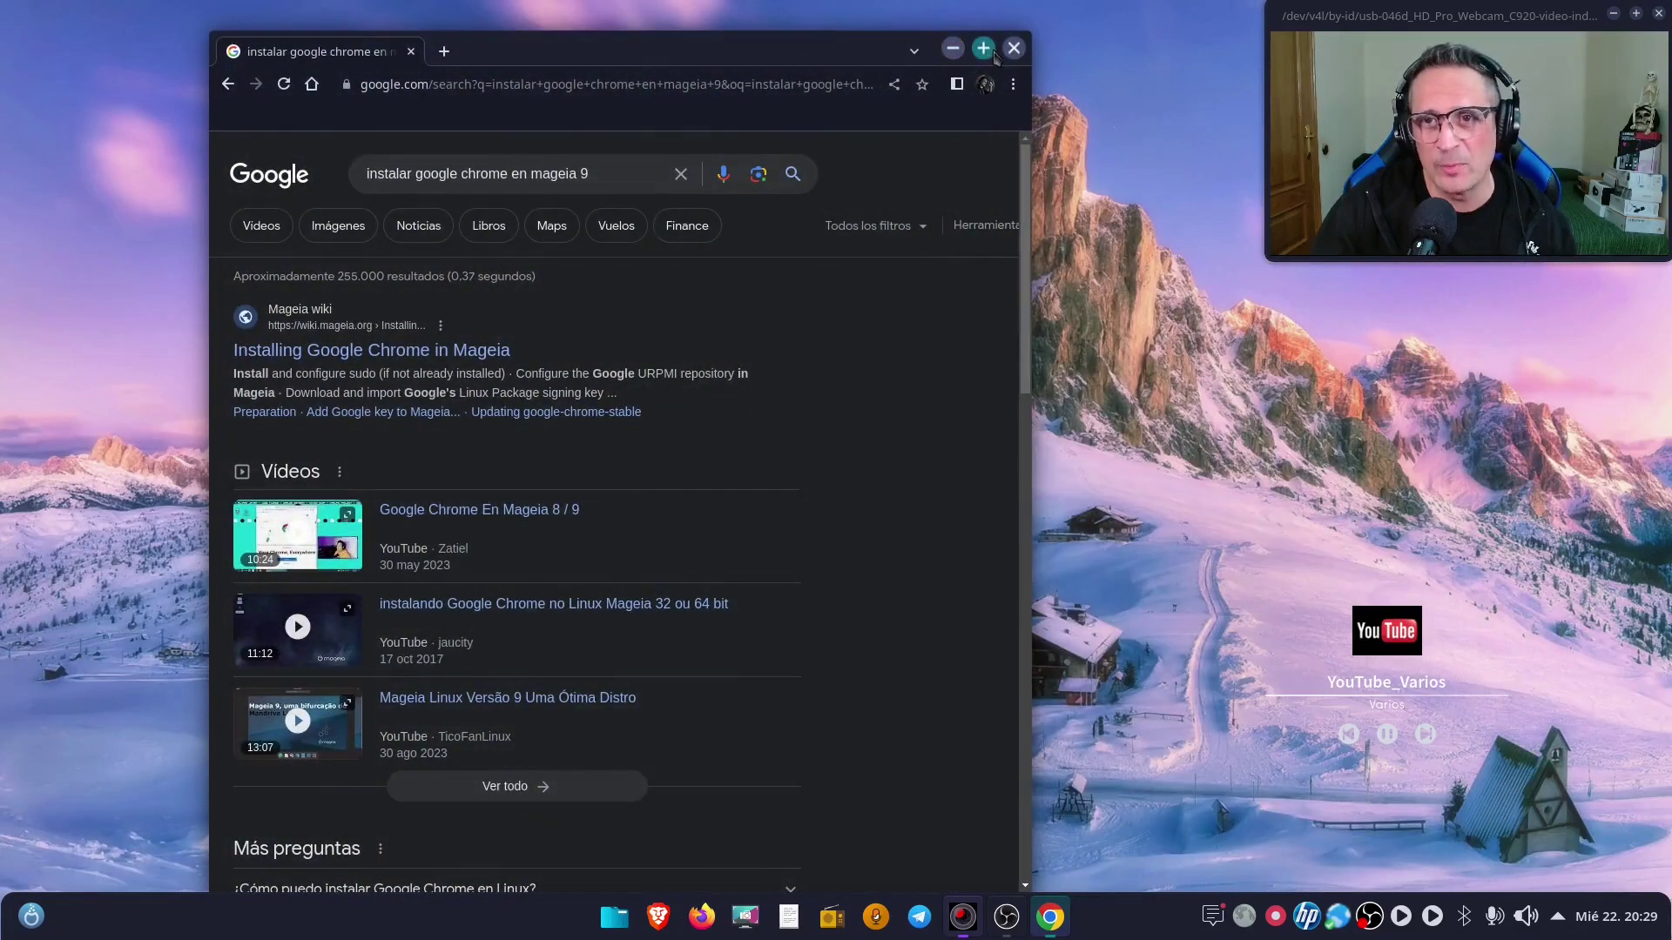
click(1010, 48)
- Switch to Brave and rerun the recent Google search "instalar google chrome en mageia 9"
click(680, 923)
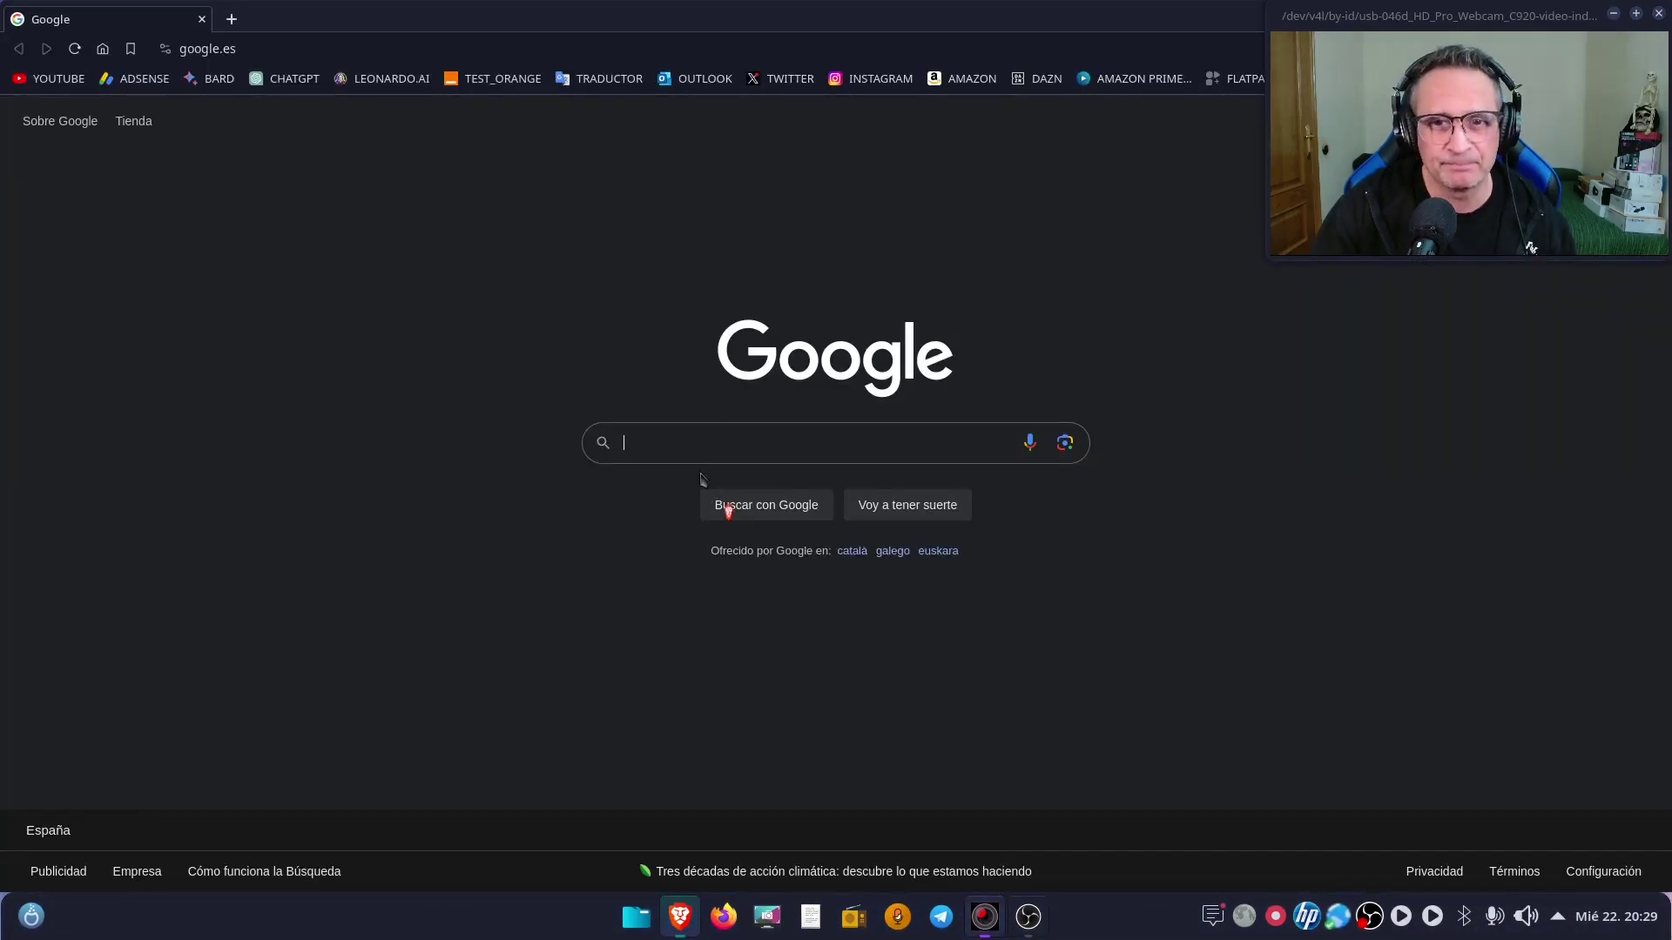
click(702, 443)
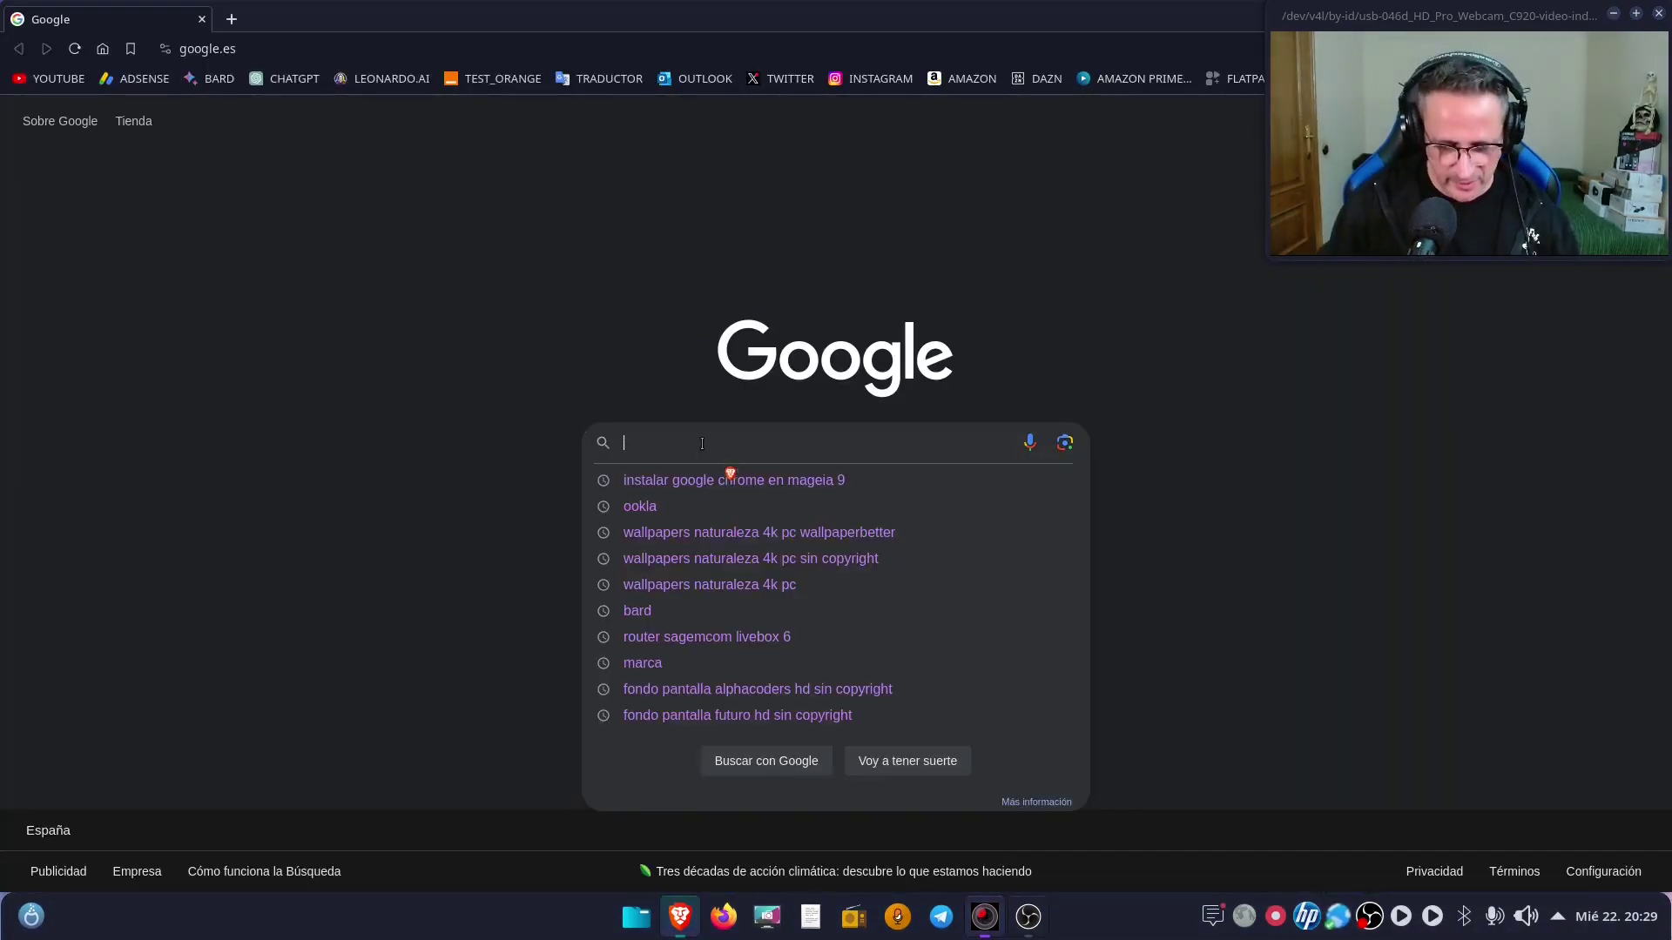
click(749, 488)
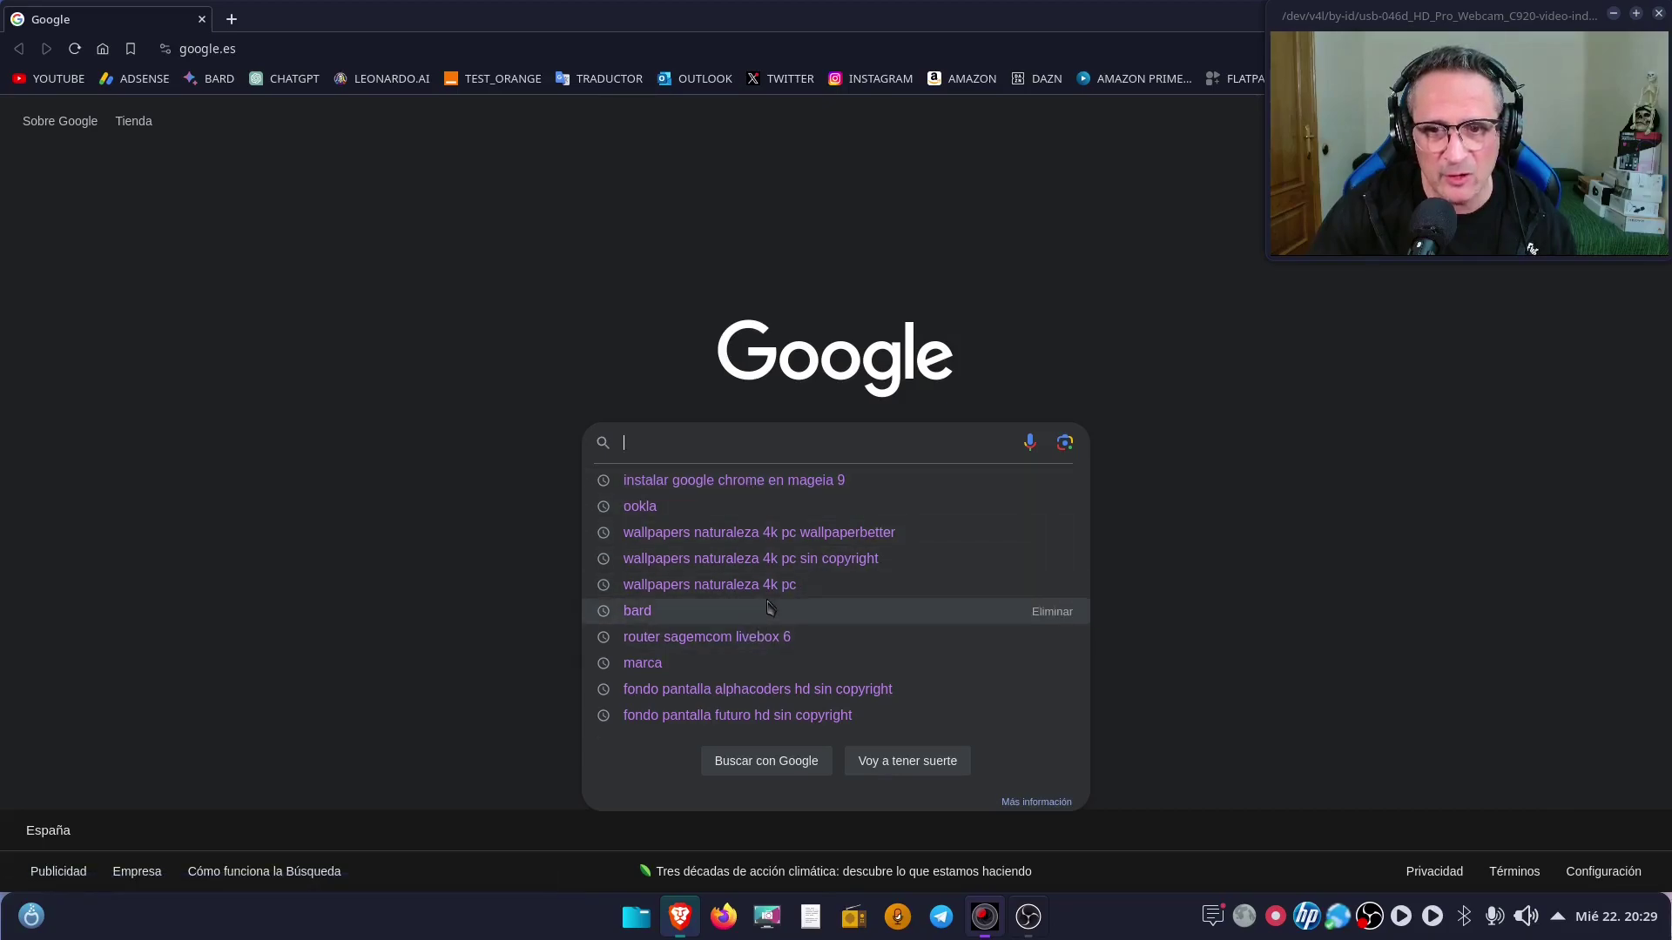
click(781, 482)
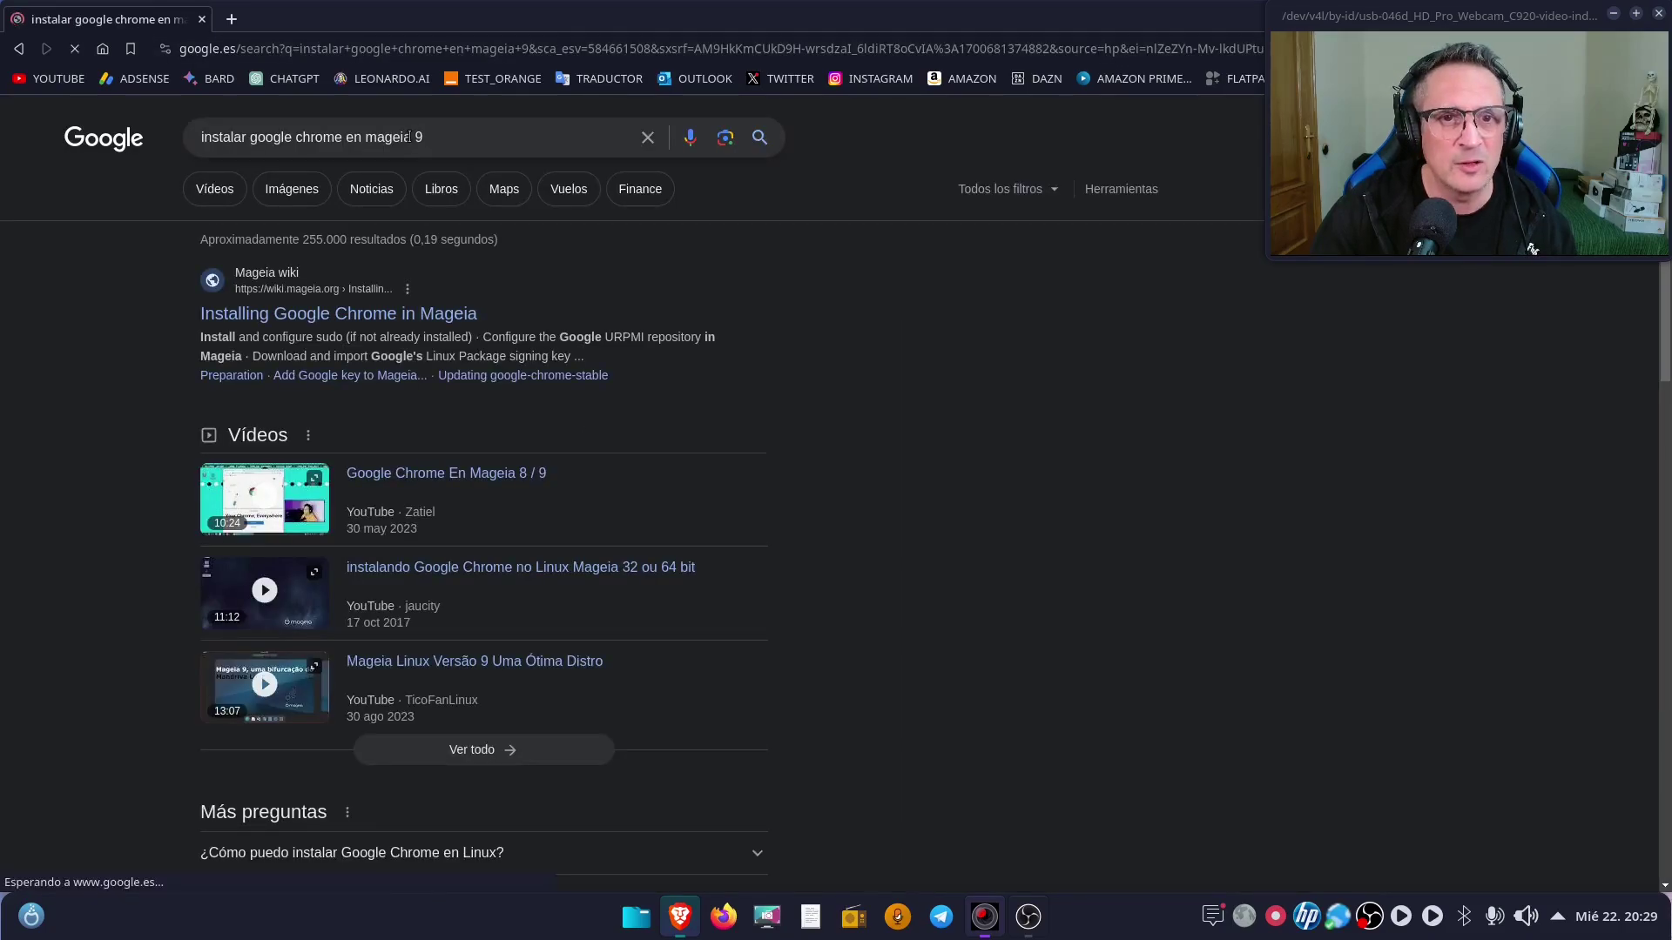
- Remove the version number 9 from the query and search for "instalar google chrome en mageia"
drag(411, 137, 198, 136)
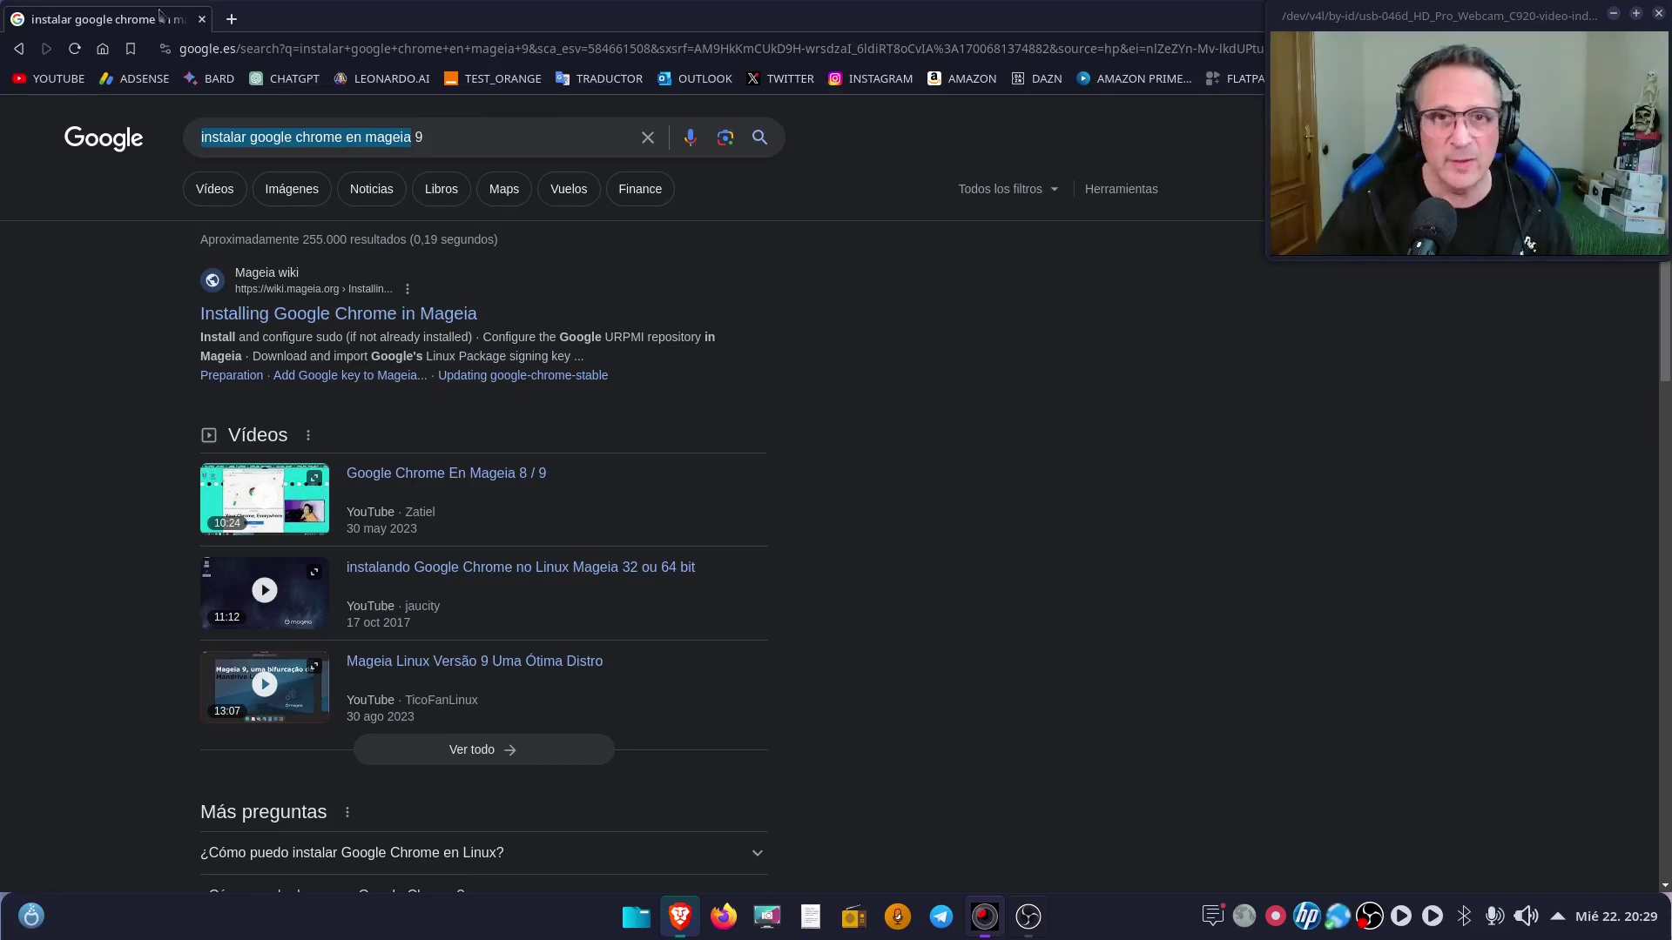
click(437, 132)
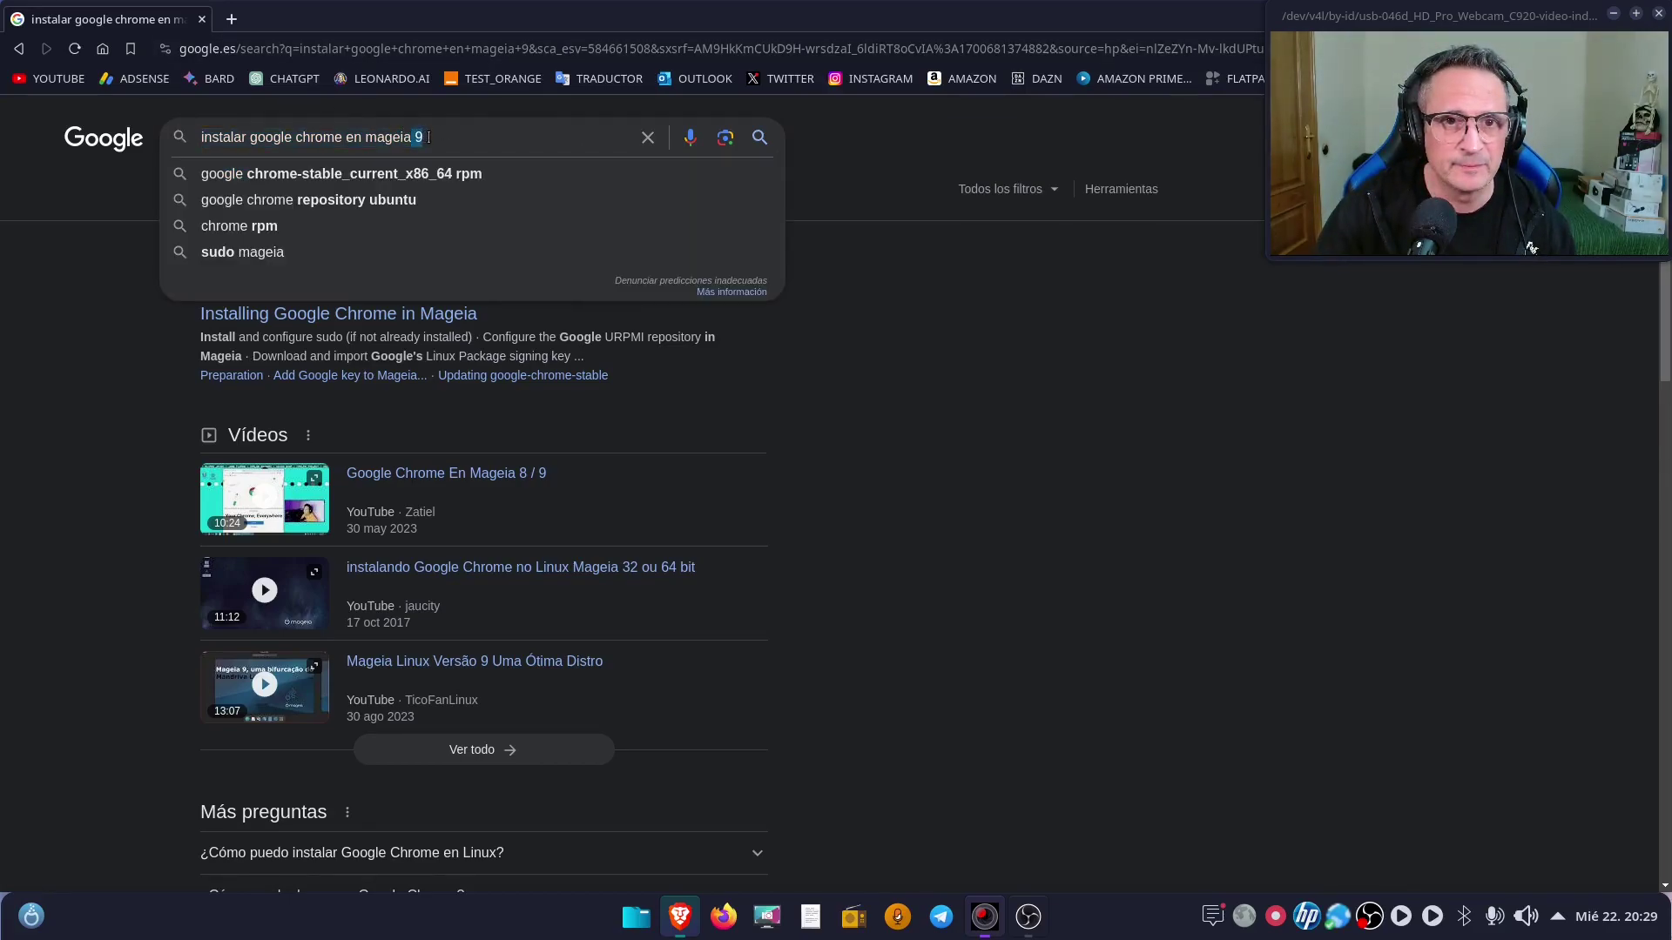
key(BackSpace)
key(Return)
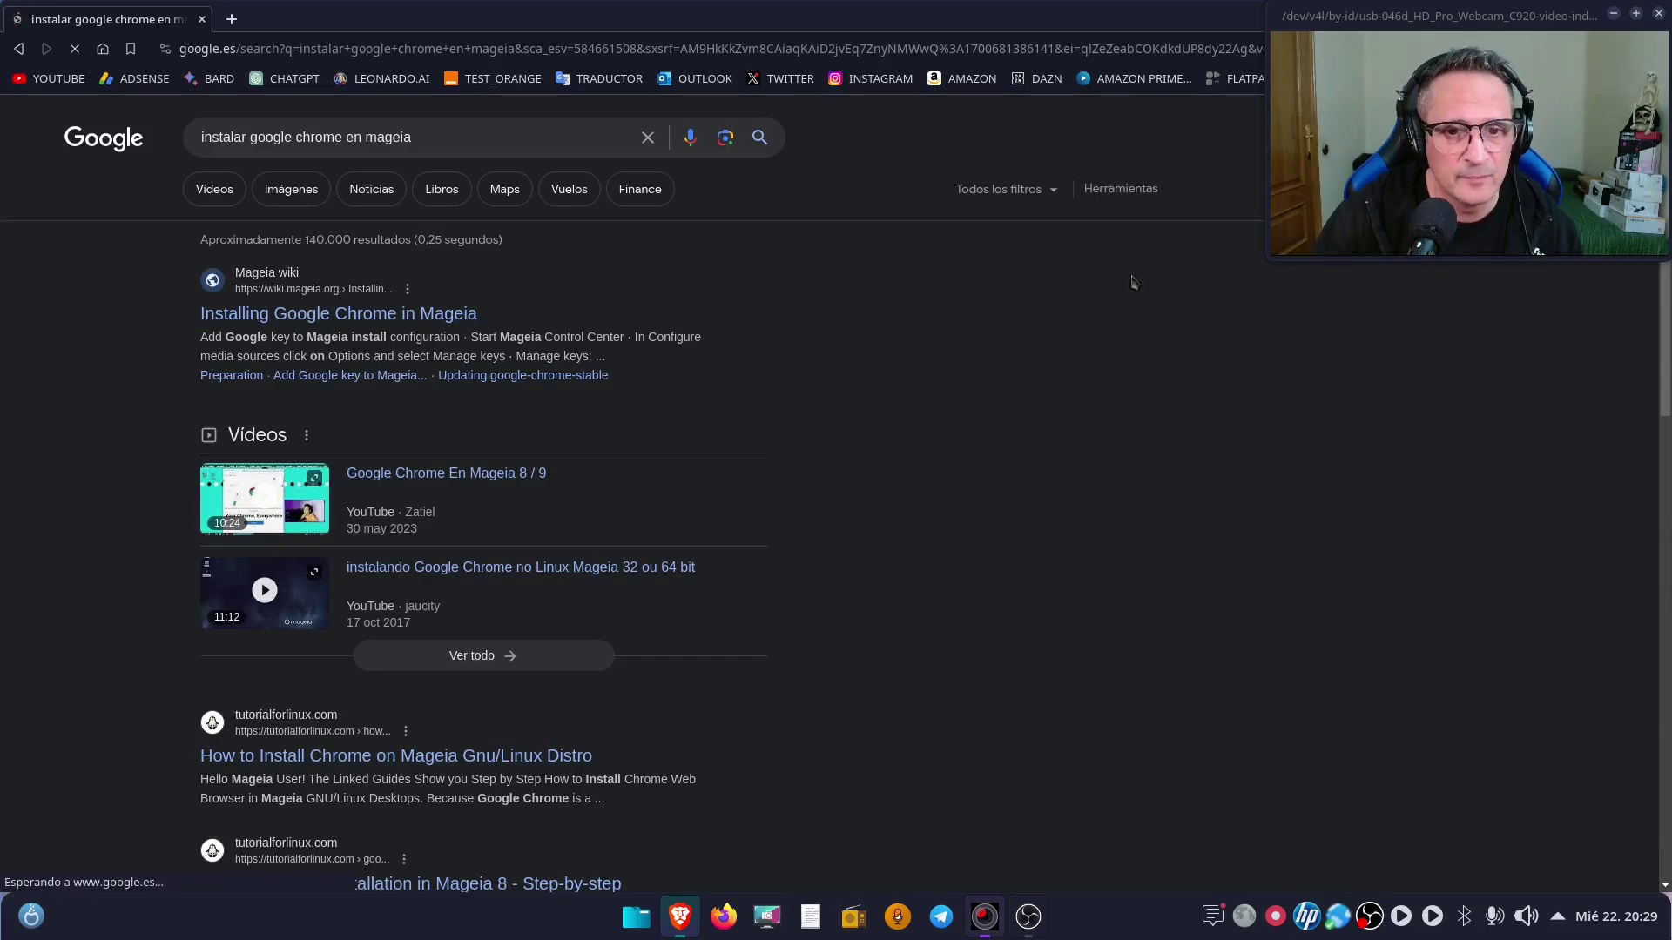
- Open the Mageia wiki's "Installing Google Chrome in Mageia" page and view its contents, Preparation section and the Overview above it
scroll(405, 493, down, 2)
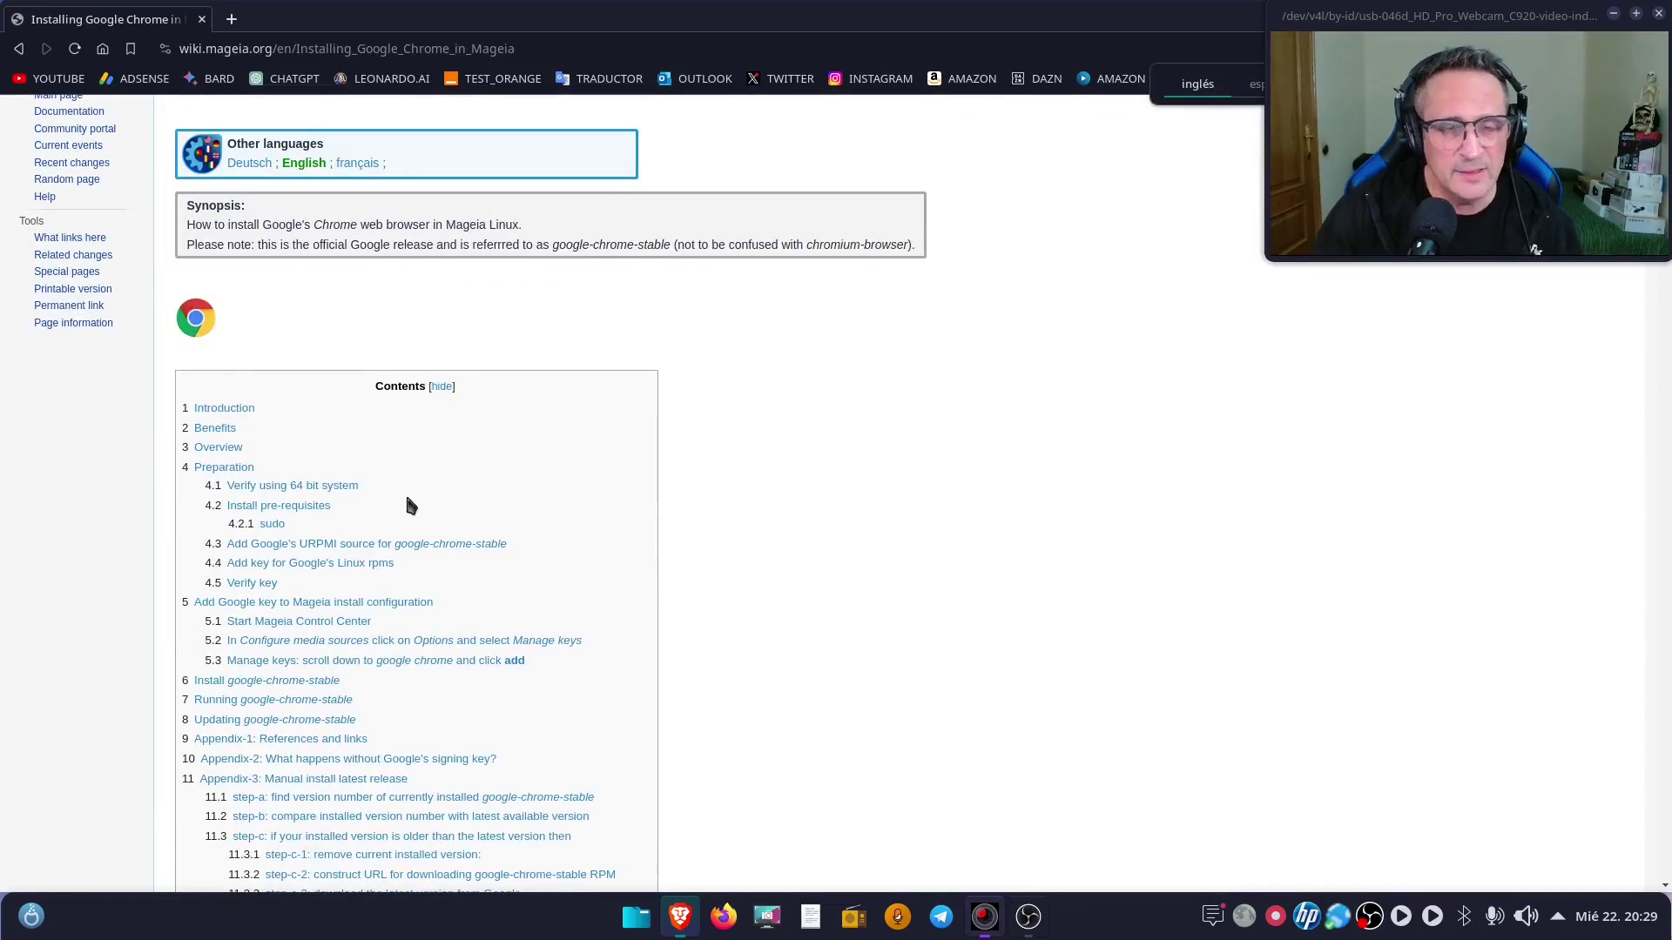
scroll(407, 501, down, 2)
scroll(405, 499, up, 3)
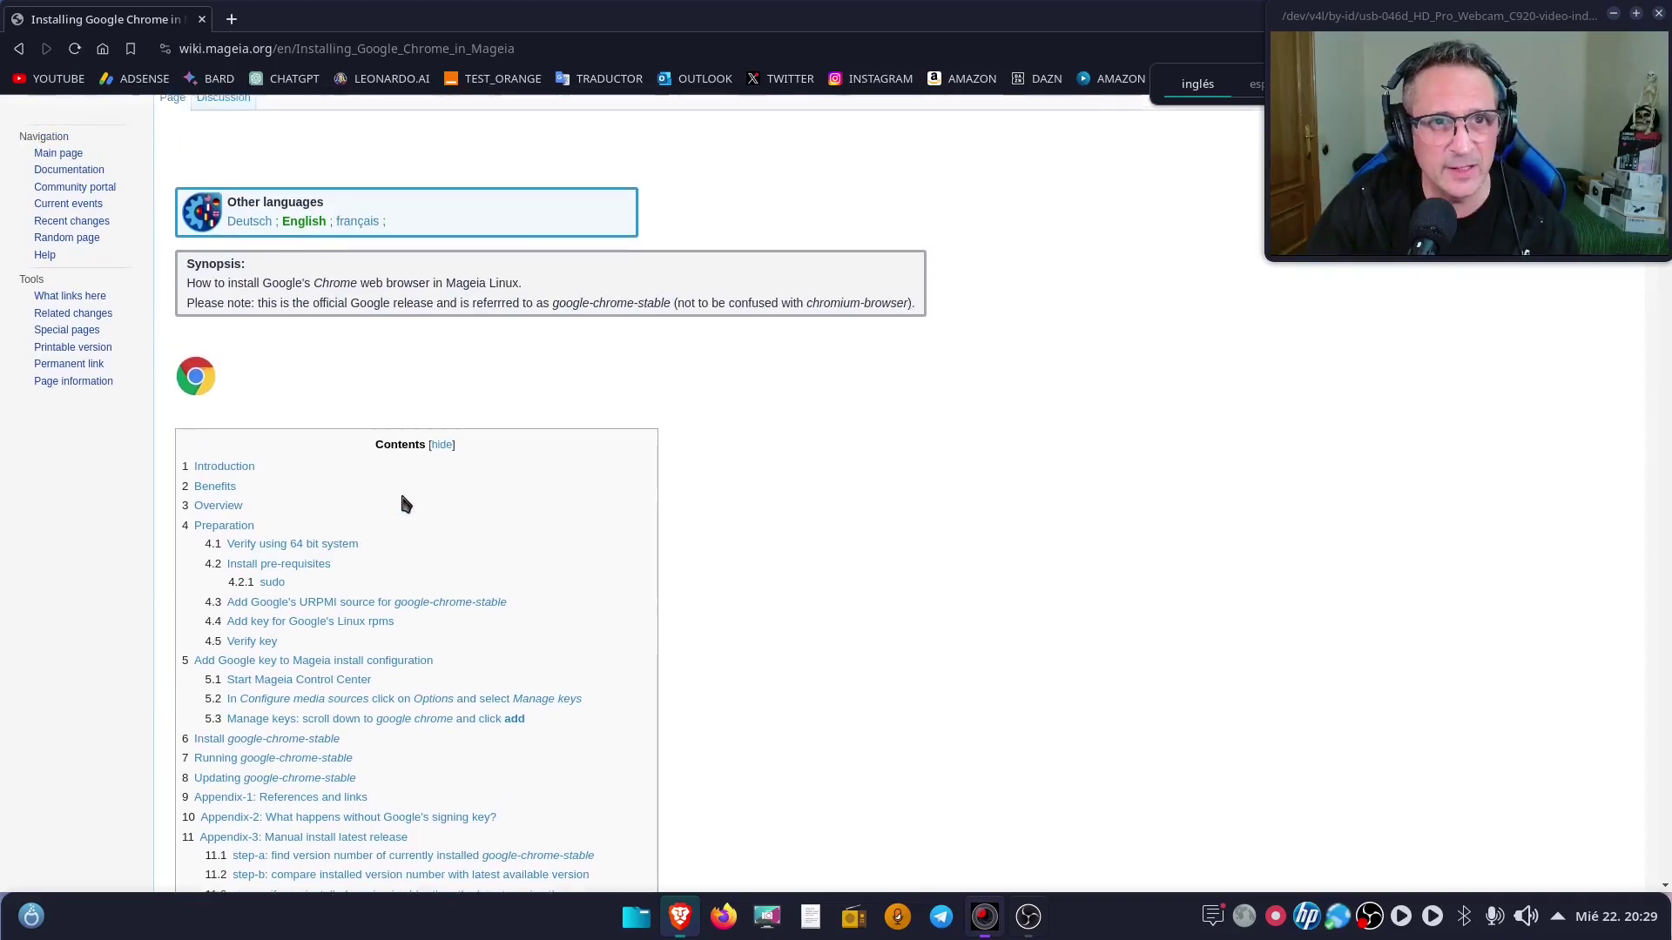
scroll(405, 503, up, 1)
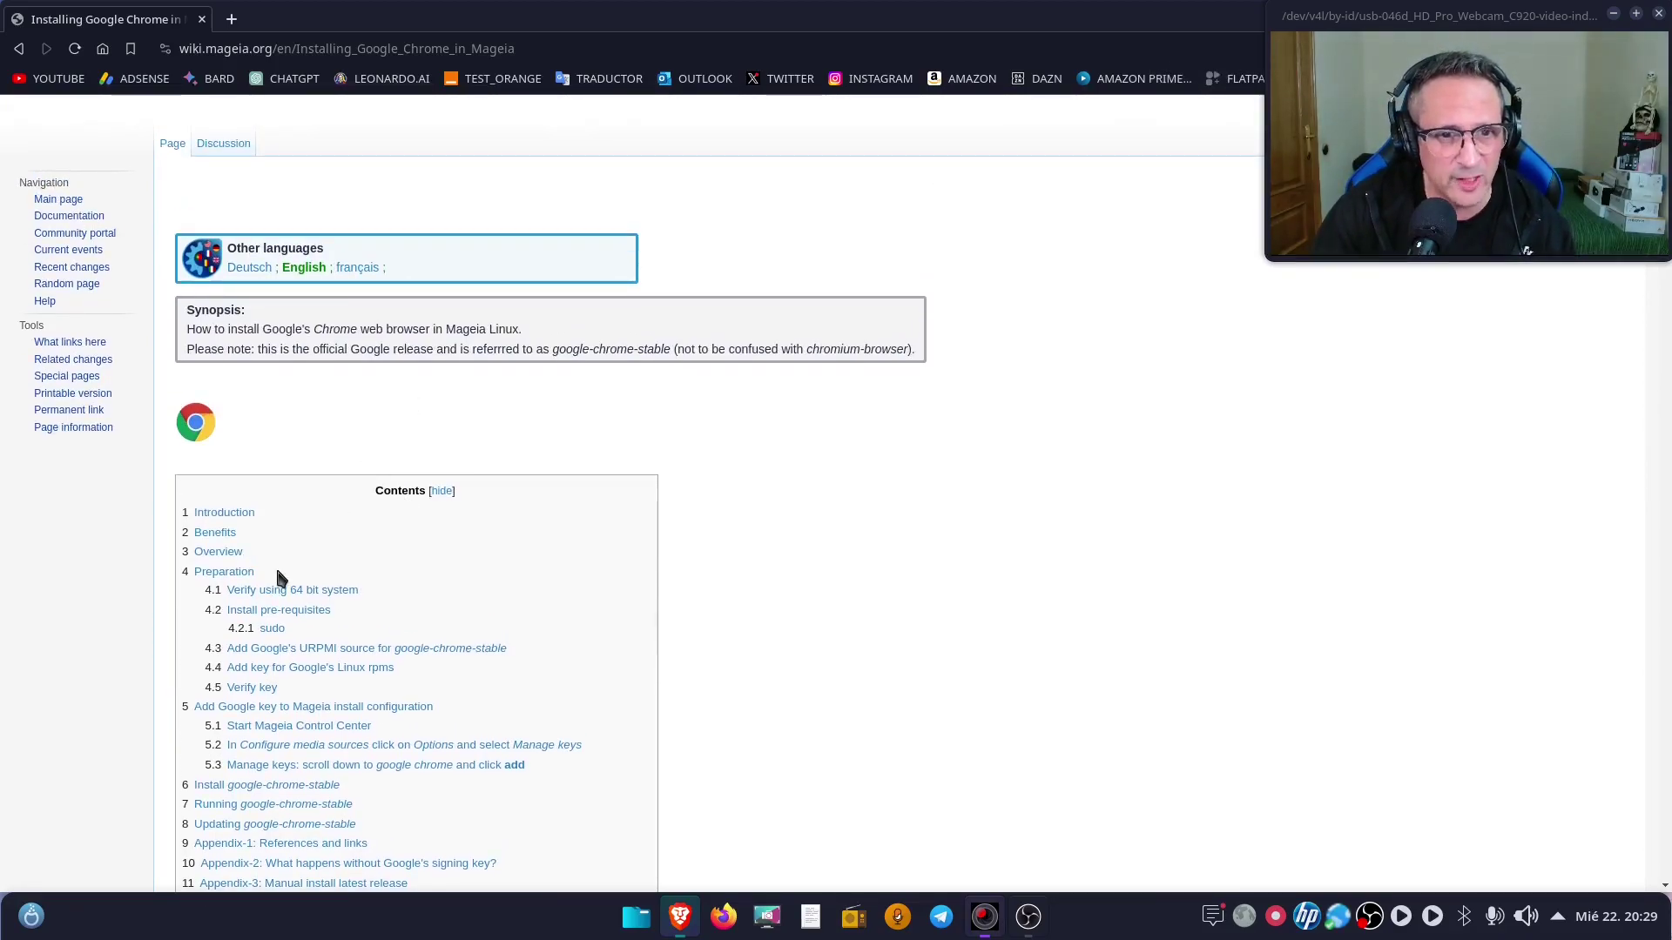
click(236, 573)
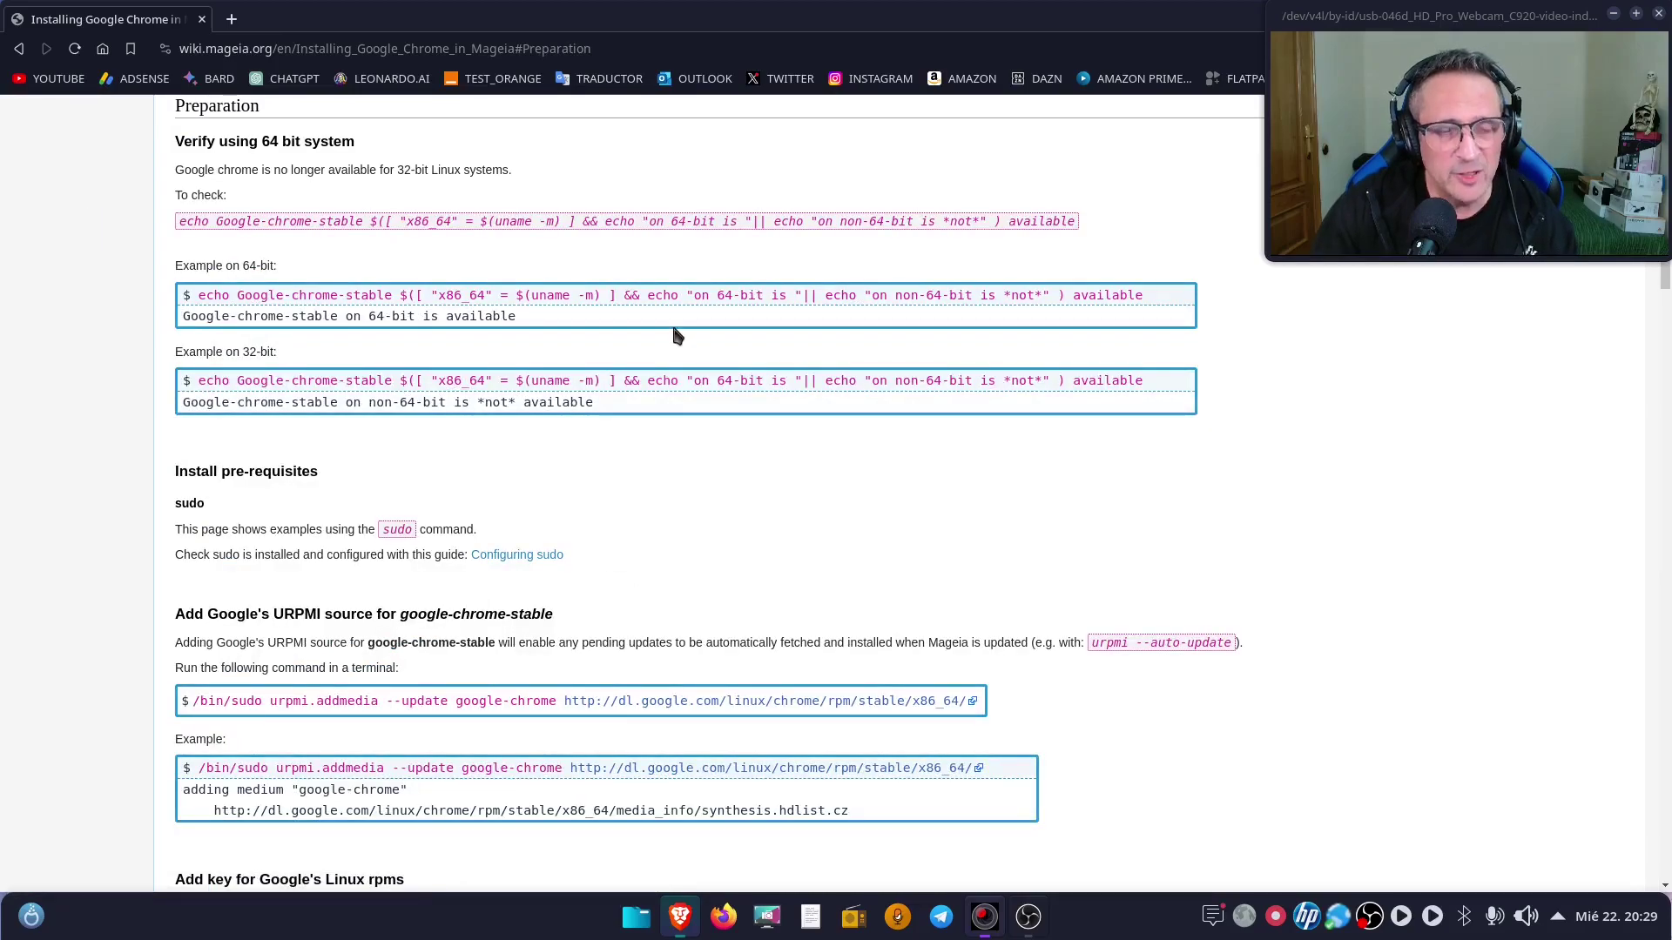
scroll(671, 339, up, 4)
scroll(671, 343, up, 1)
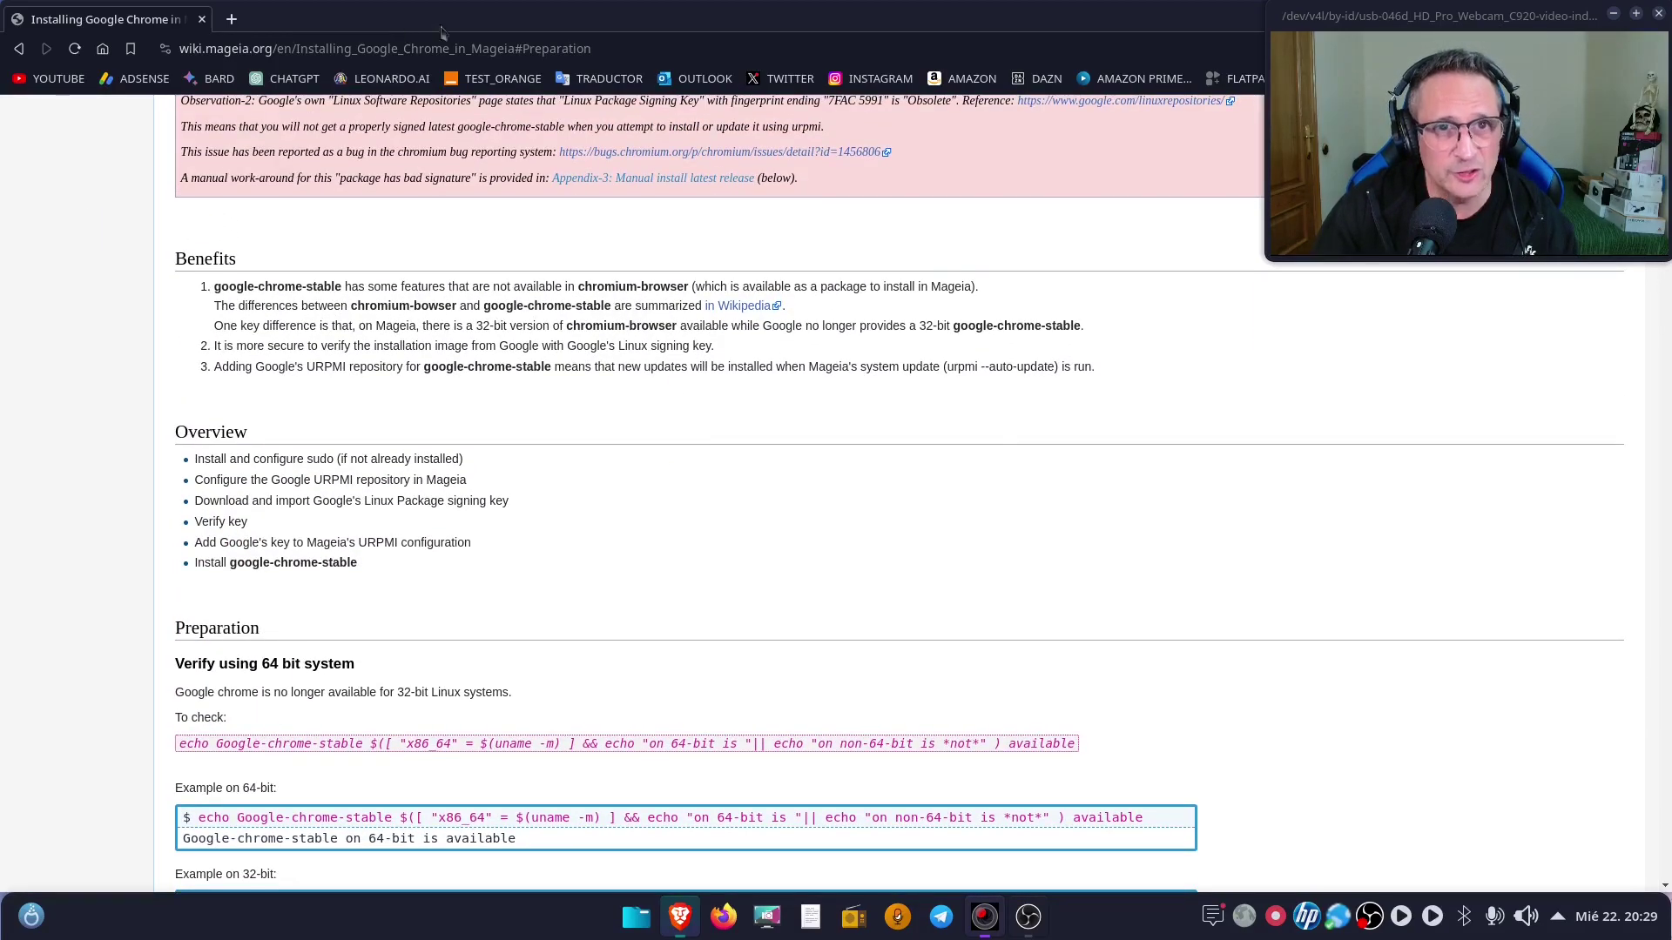
- Add the wiki page's address to the bookmarks bar after the ChatGPT bookmark
click(675, 47)
drag(529, 48, 370, 81)
click(614, 51)
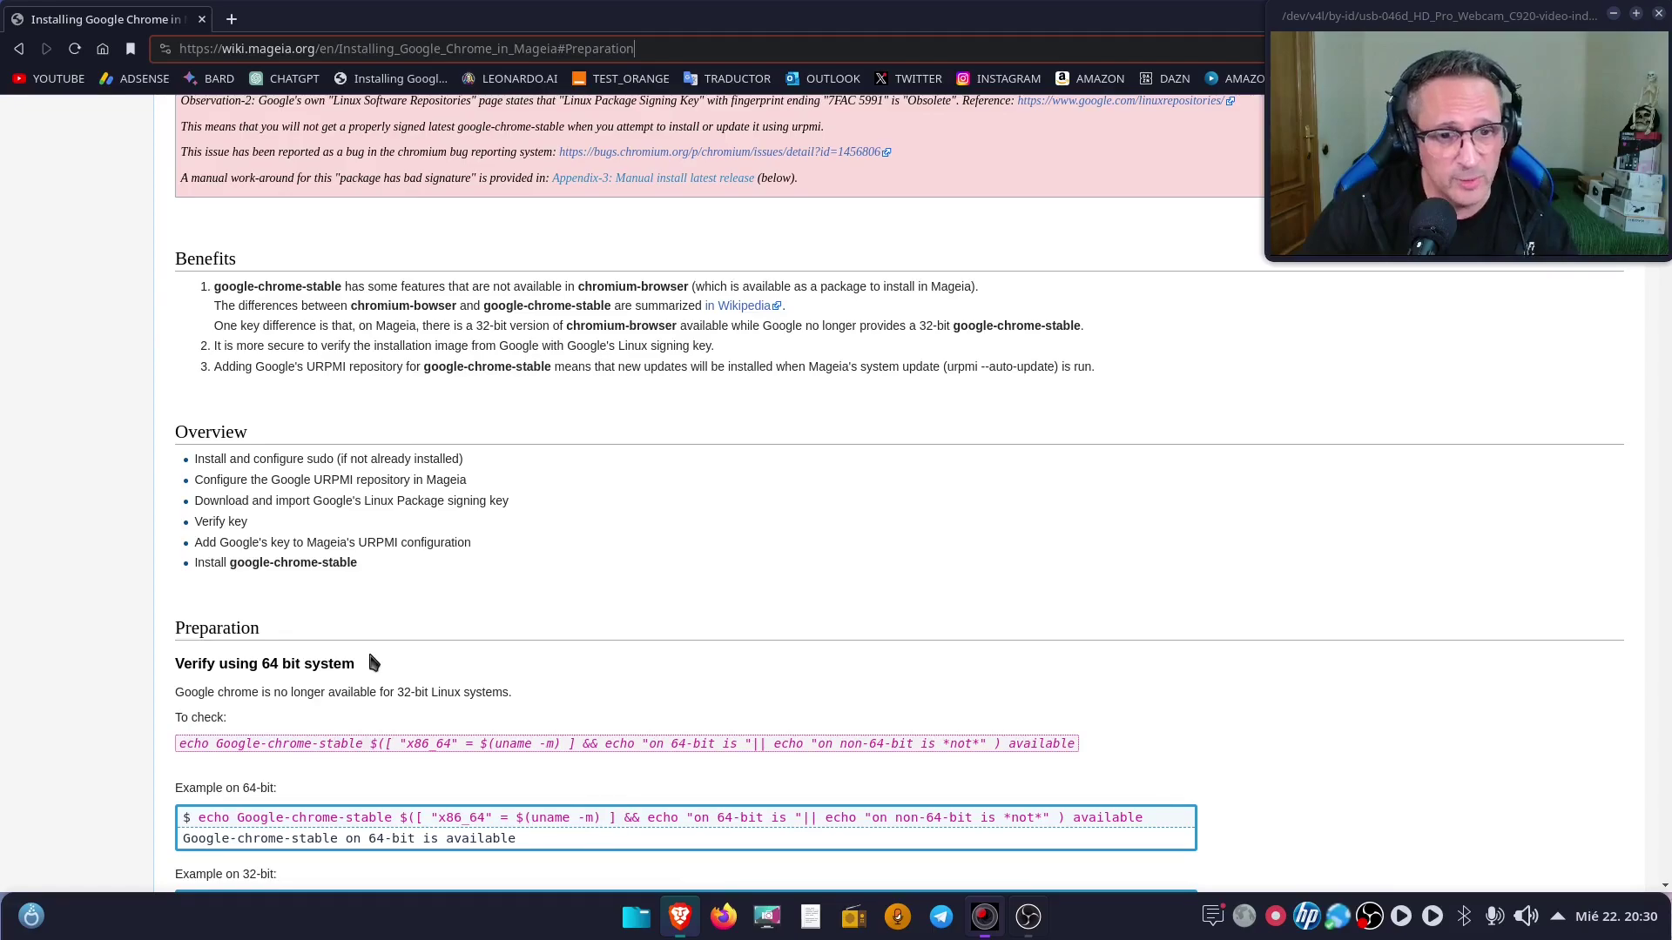
- Highlight the 64-bit check command in the Preparation section and the same echo command in the "Example on 64-bit" box
scroll(357, 646, down, 2)
drag(199, 640, 459, 640)
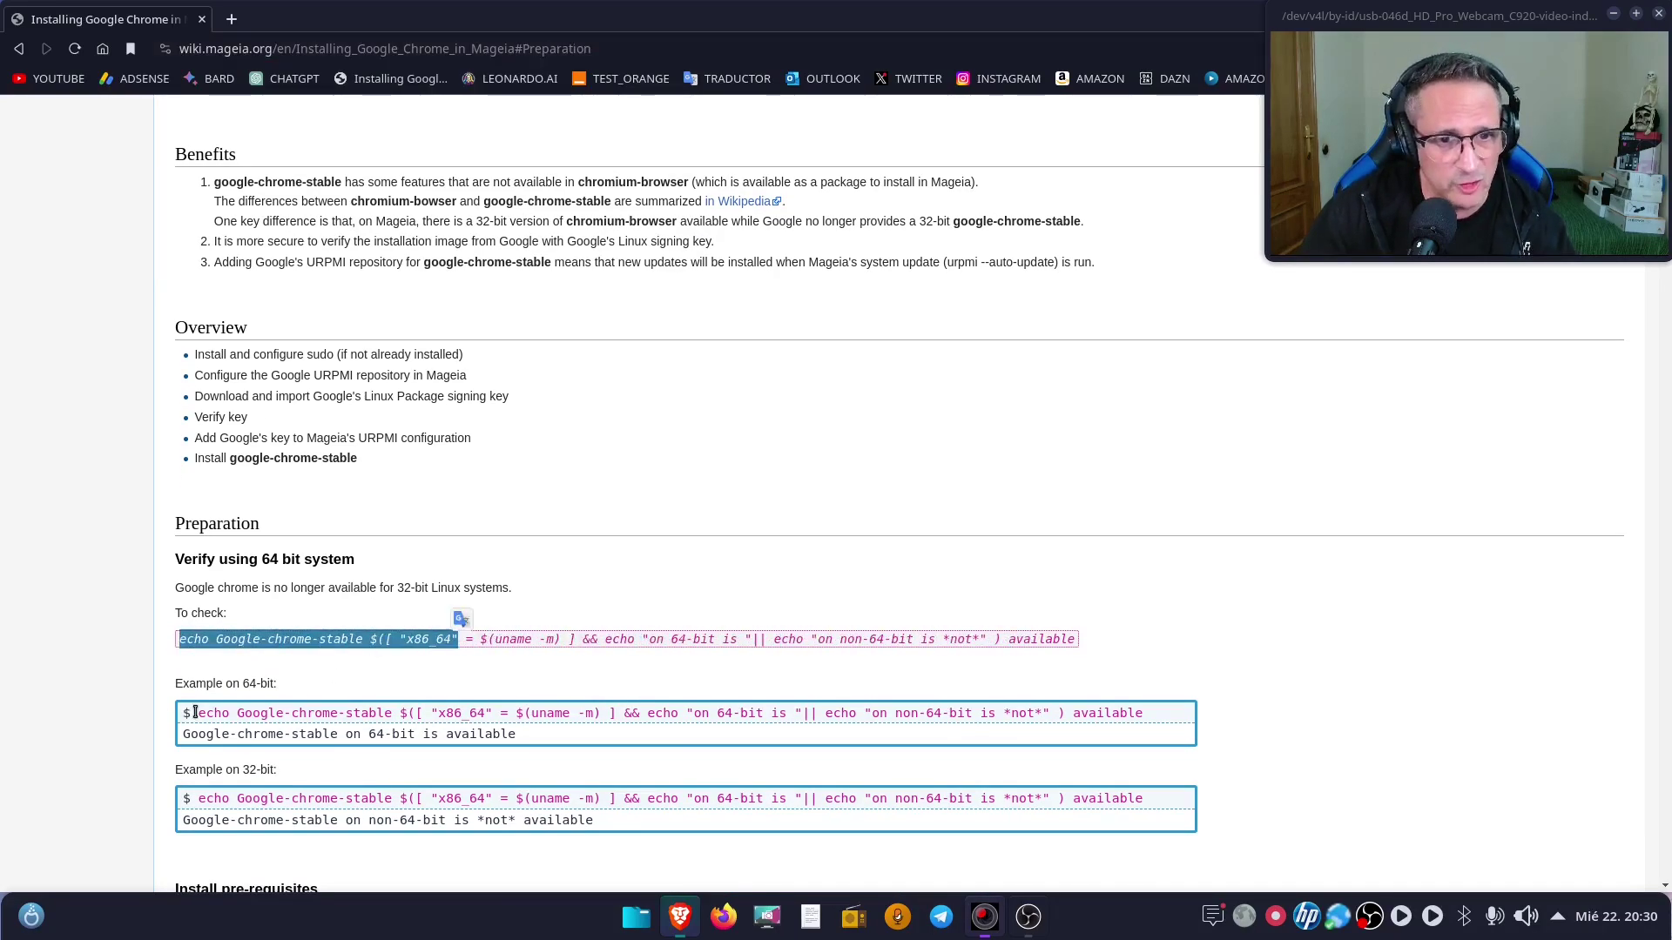
drag(196, 713, 1142, 713)
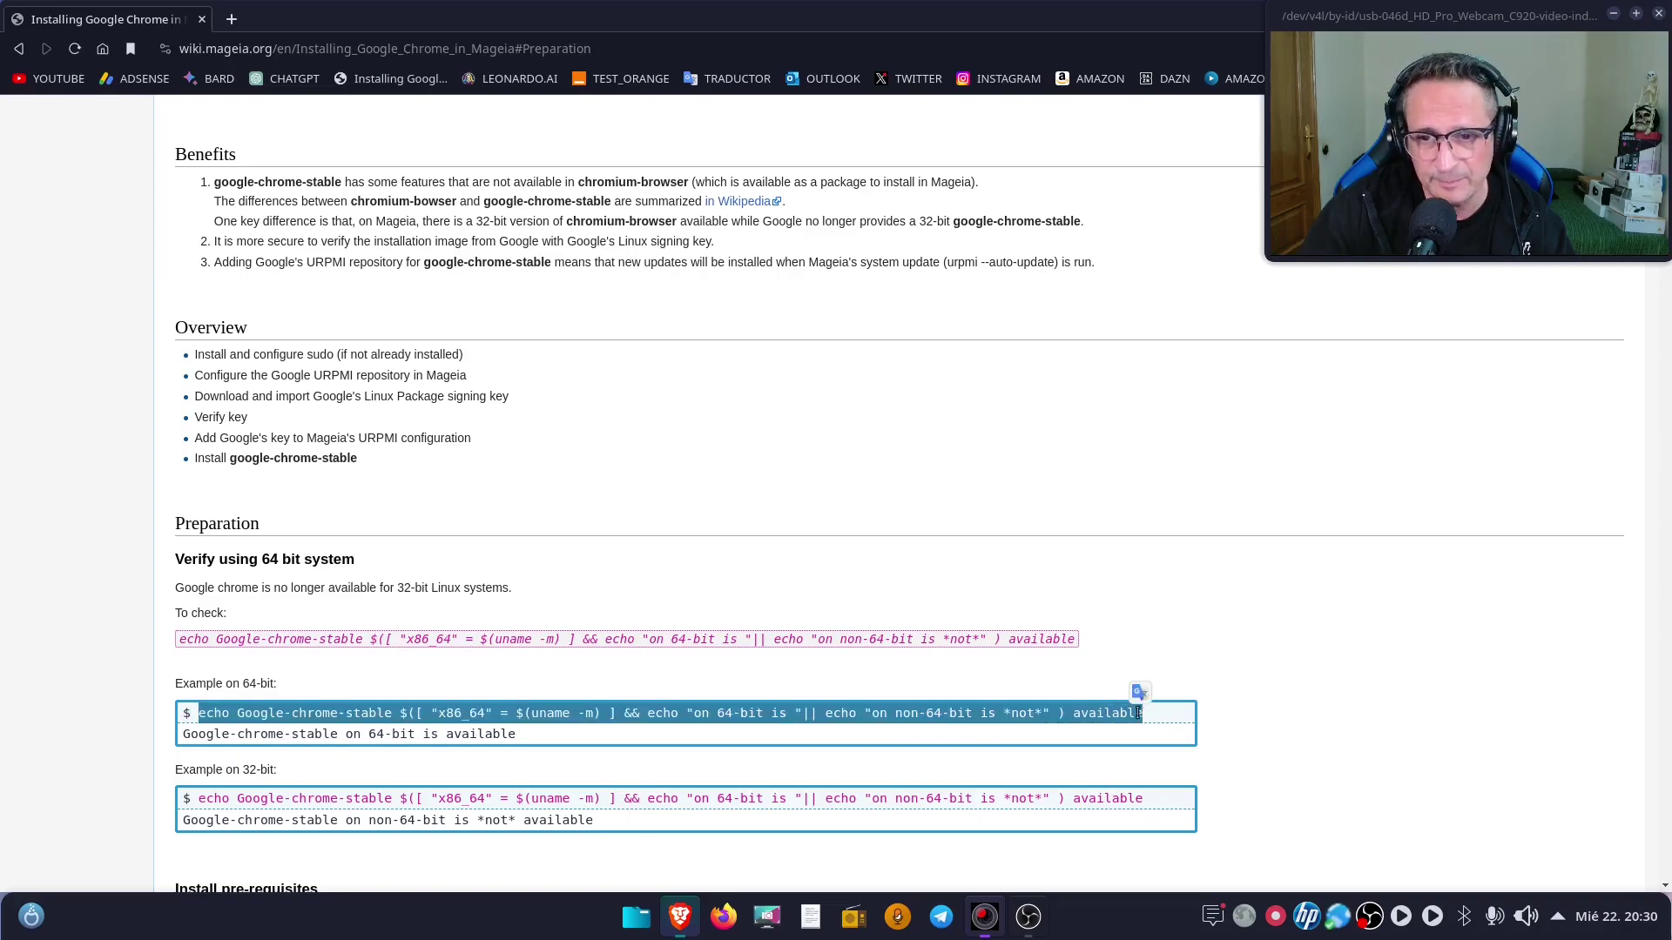
- Highlight the urpmi.addmedia command in the "Add Google's URPMI source" section and view the signing key import command below it
click(1496, 635)
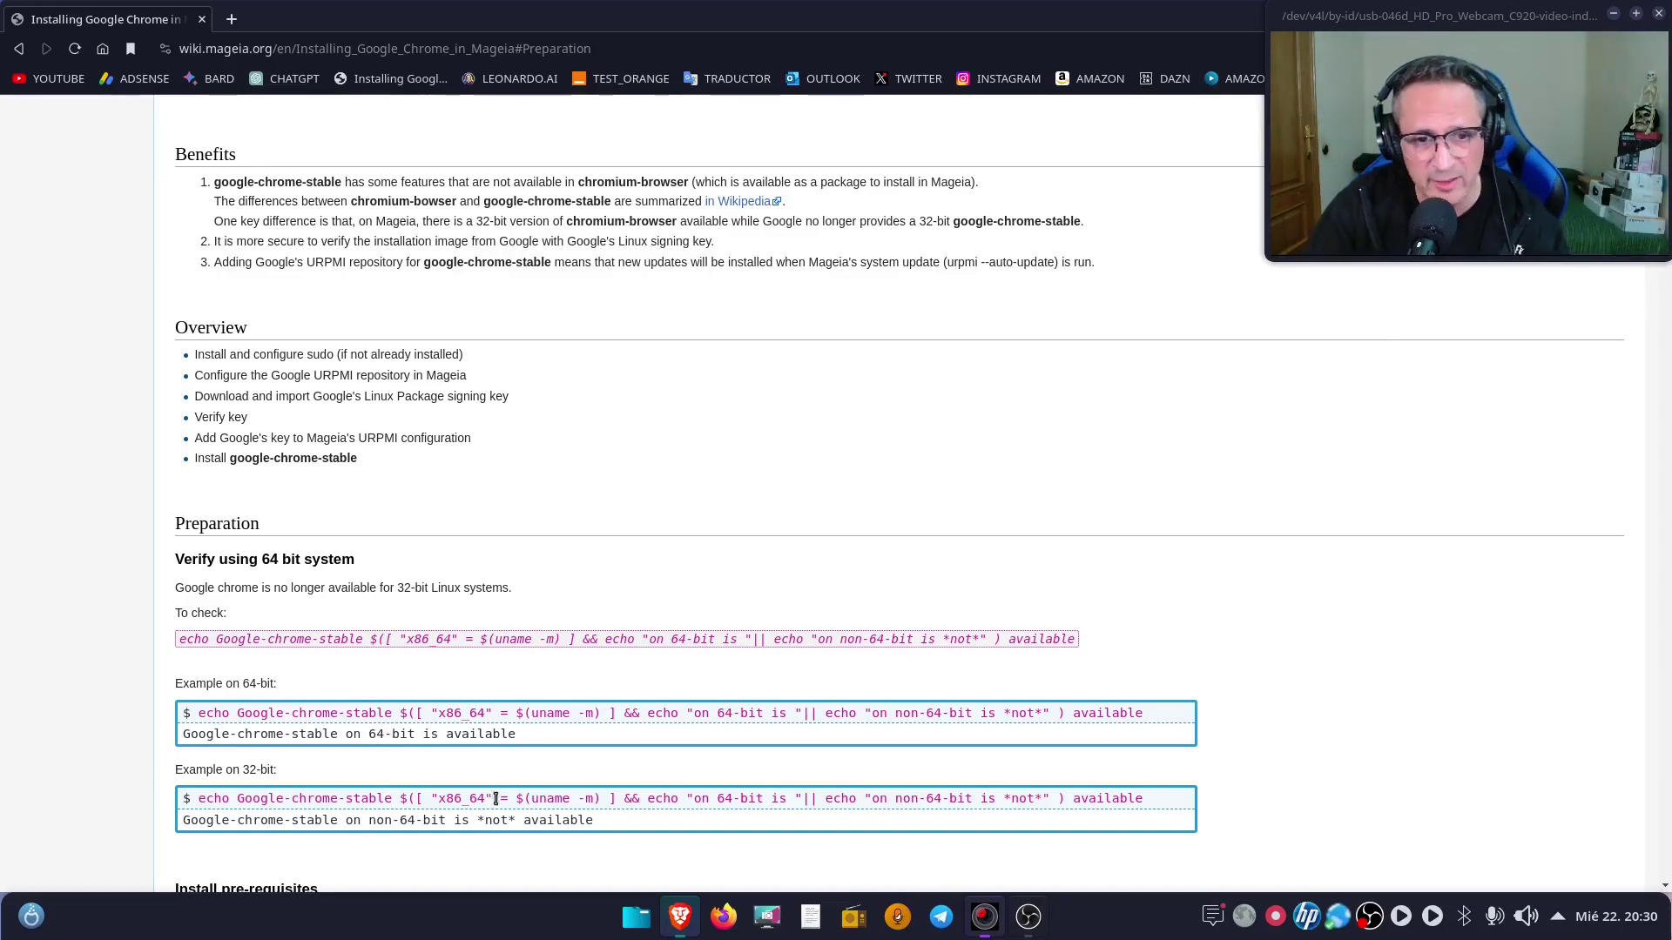
scroll(557, 788, down, 5)
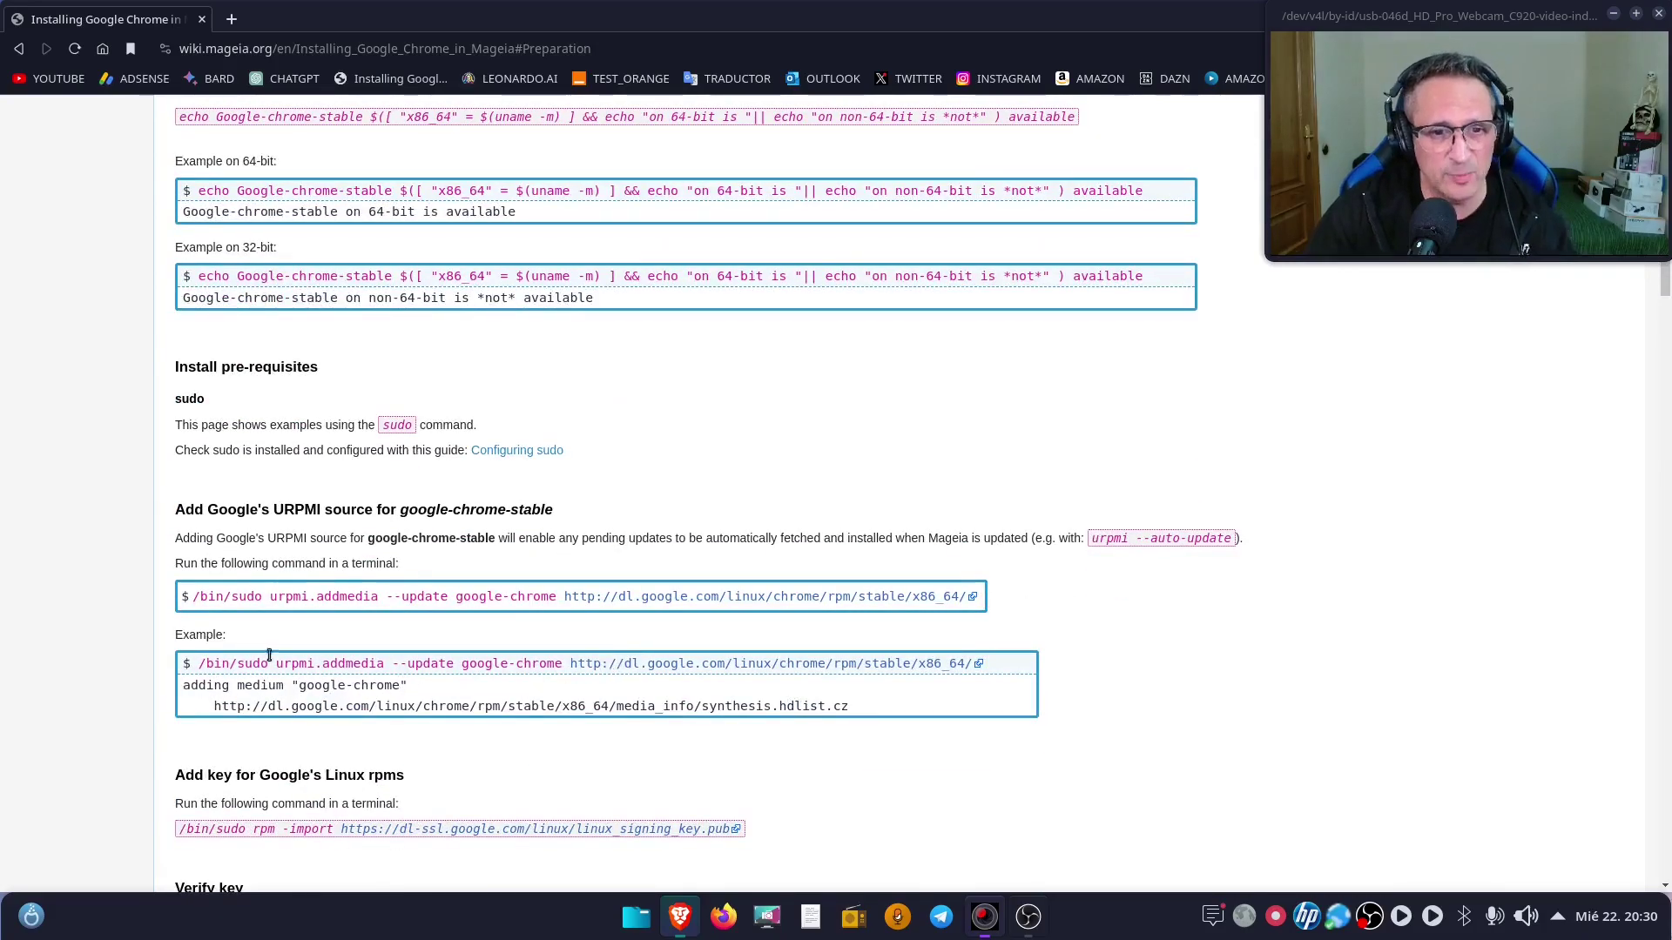
drag(194, 598, 1005, 601)
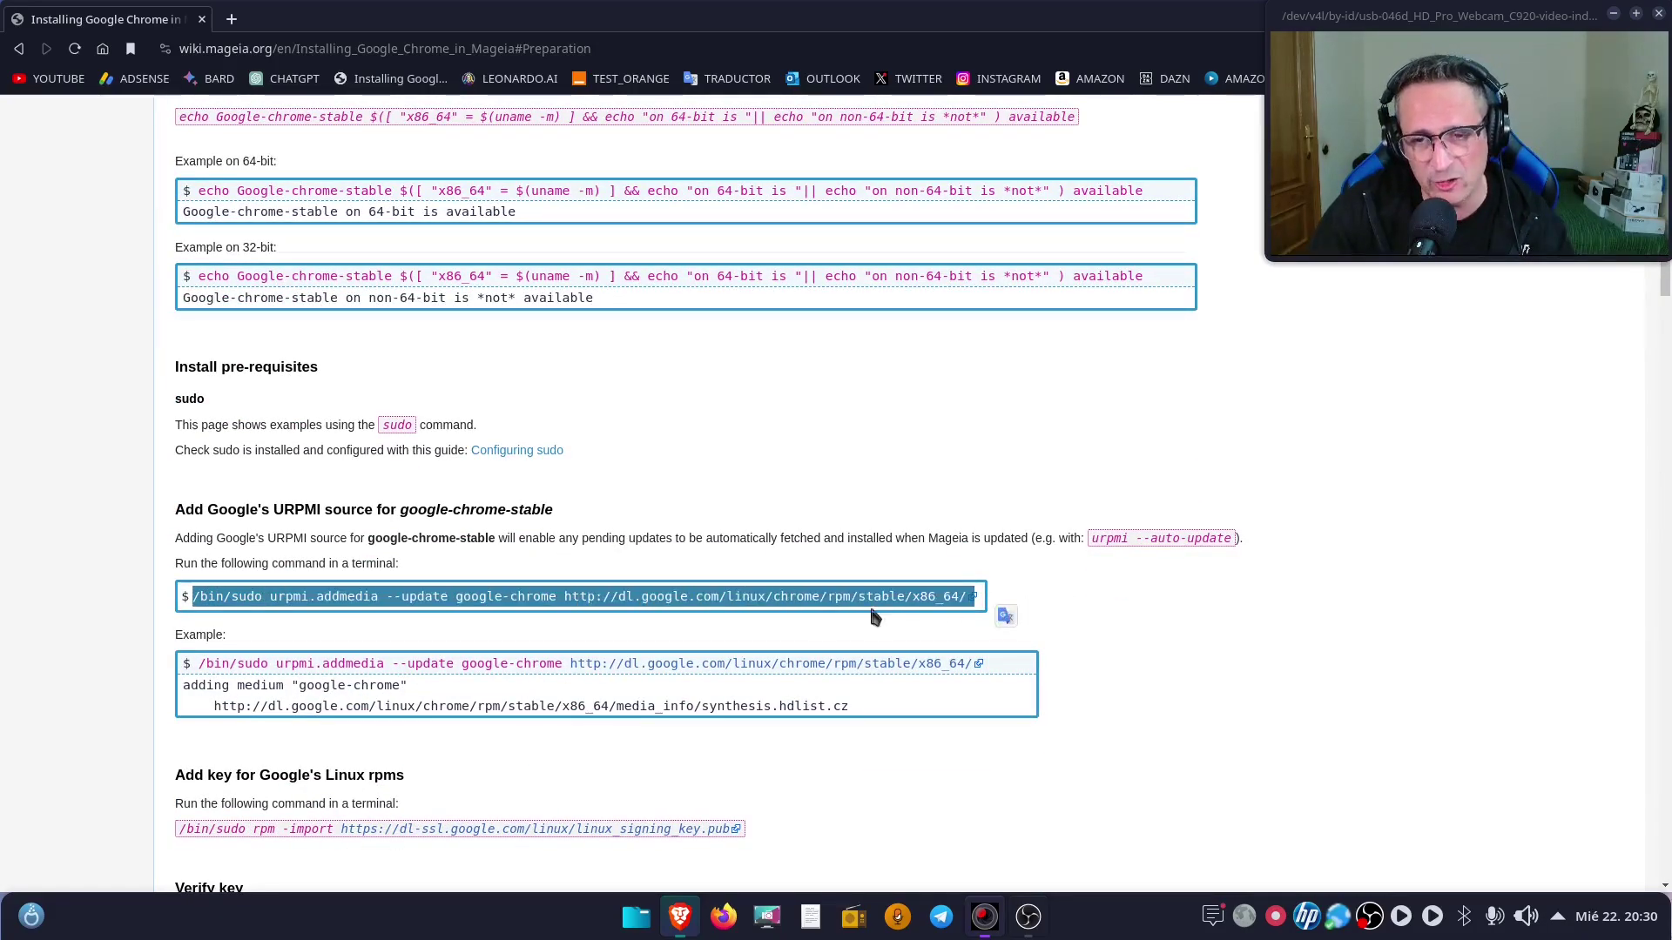
scroll(735, 601, down, 3)
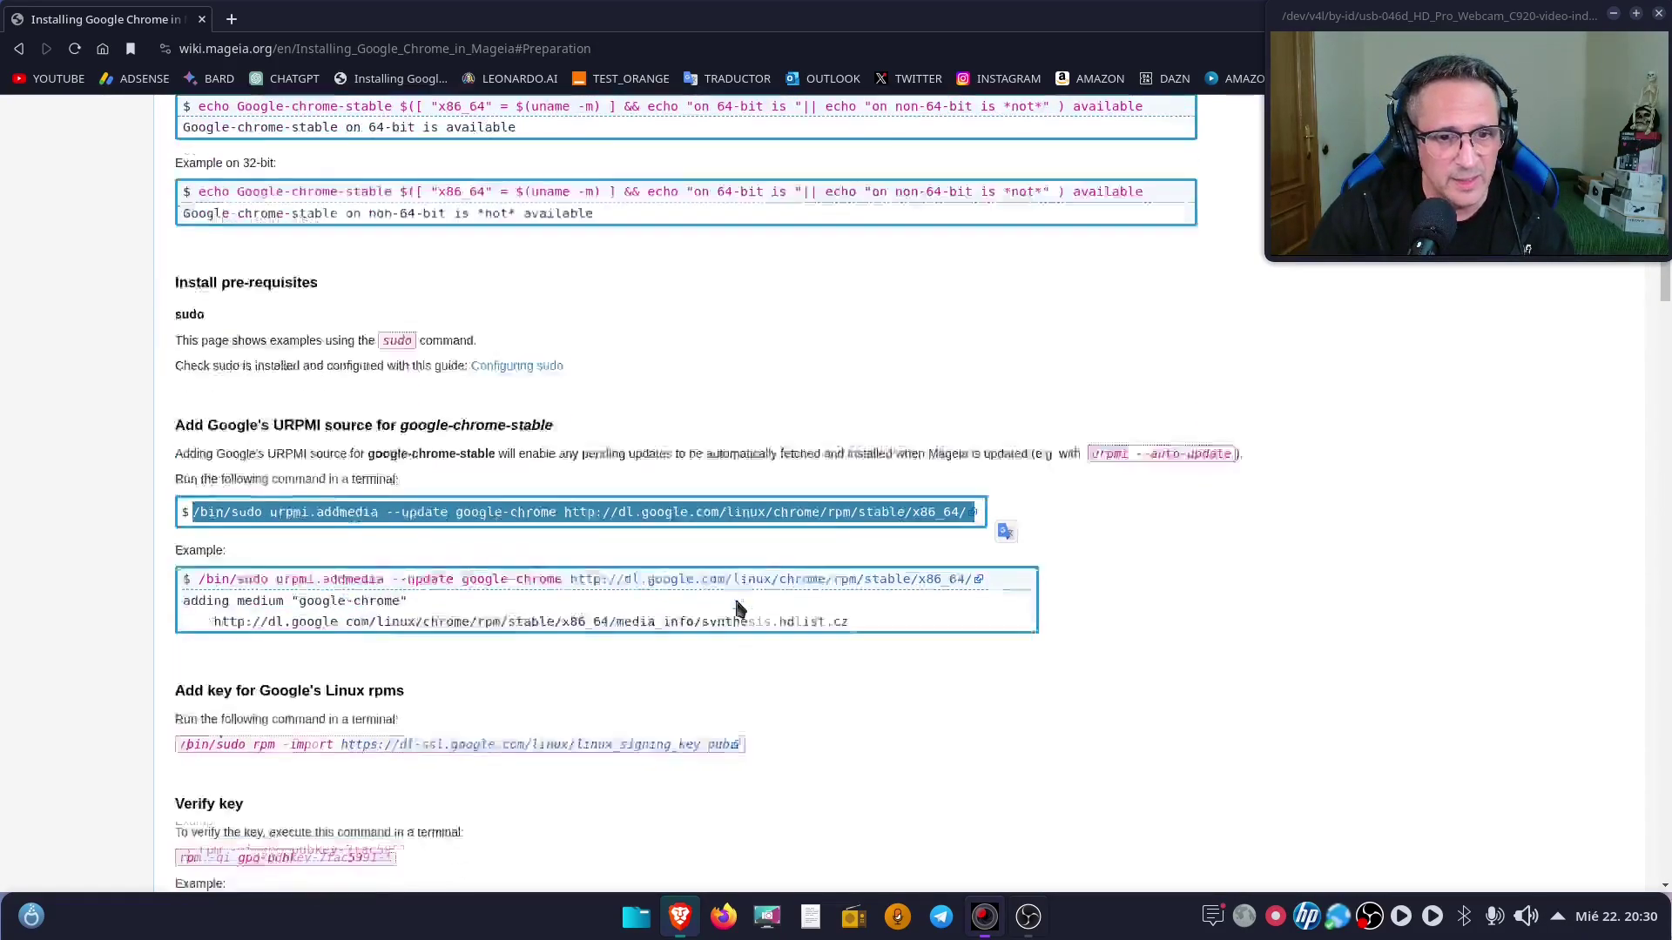
click(180, 521)
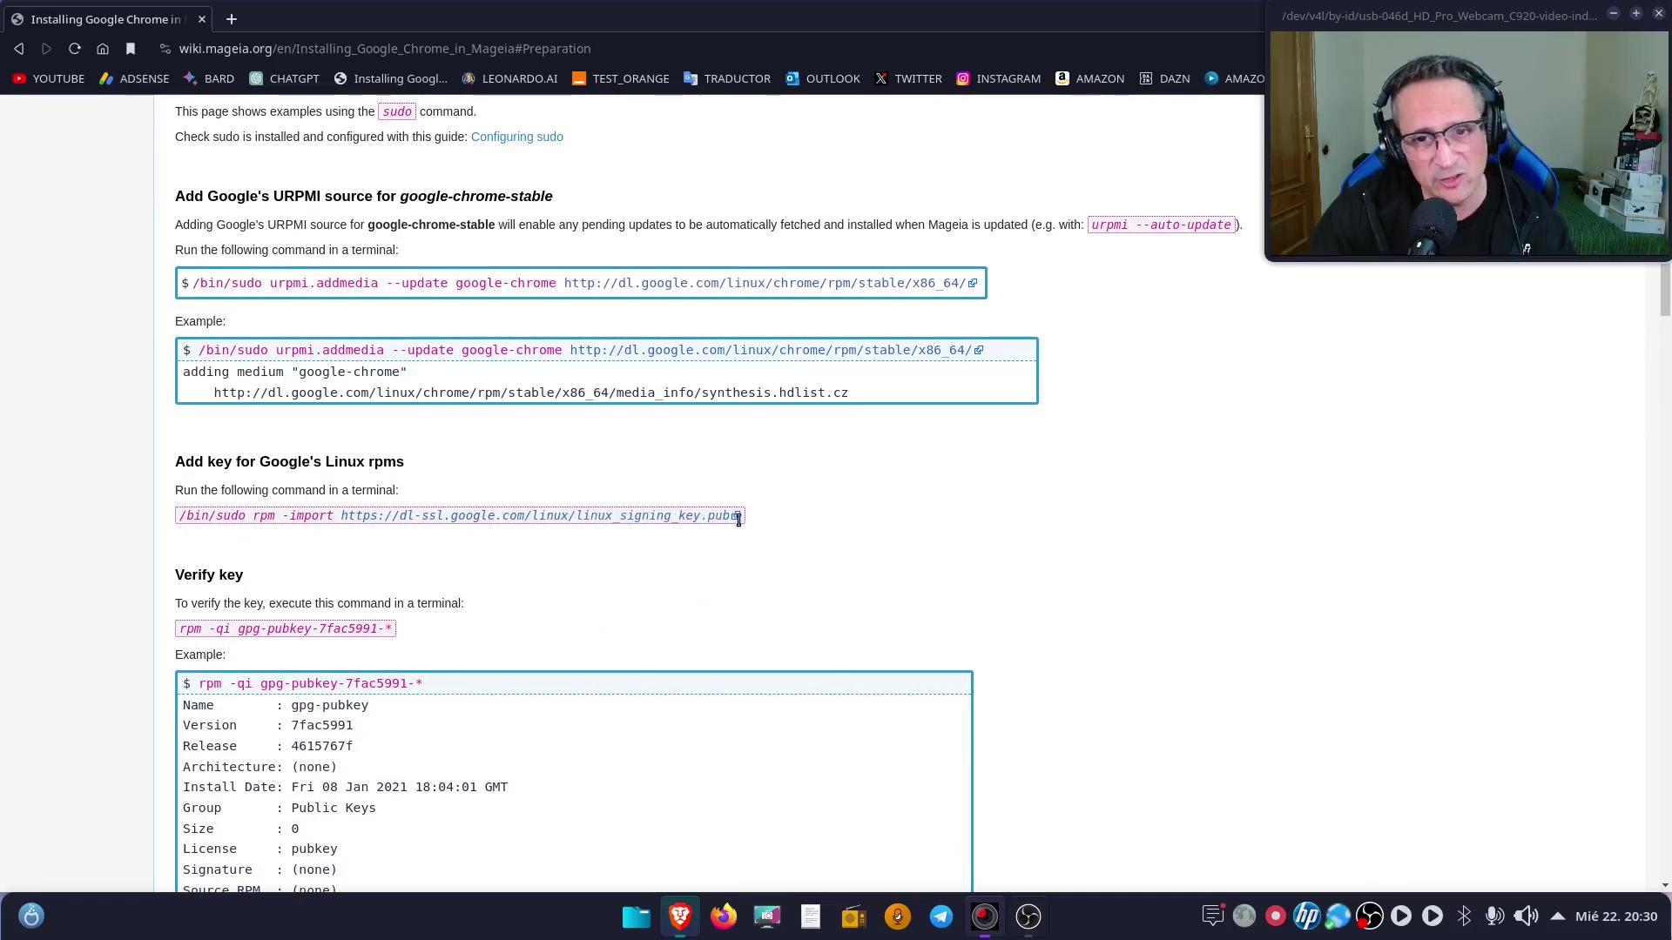
- Read the rest of the guide, from "Verify key" and the "Manage keys" screenshots to the "Install google-chrome-stable" section
scroll(508, 643, down, 4)
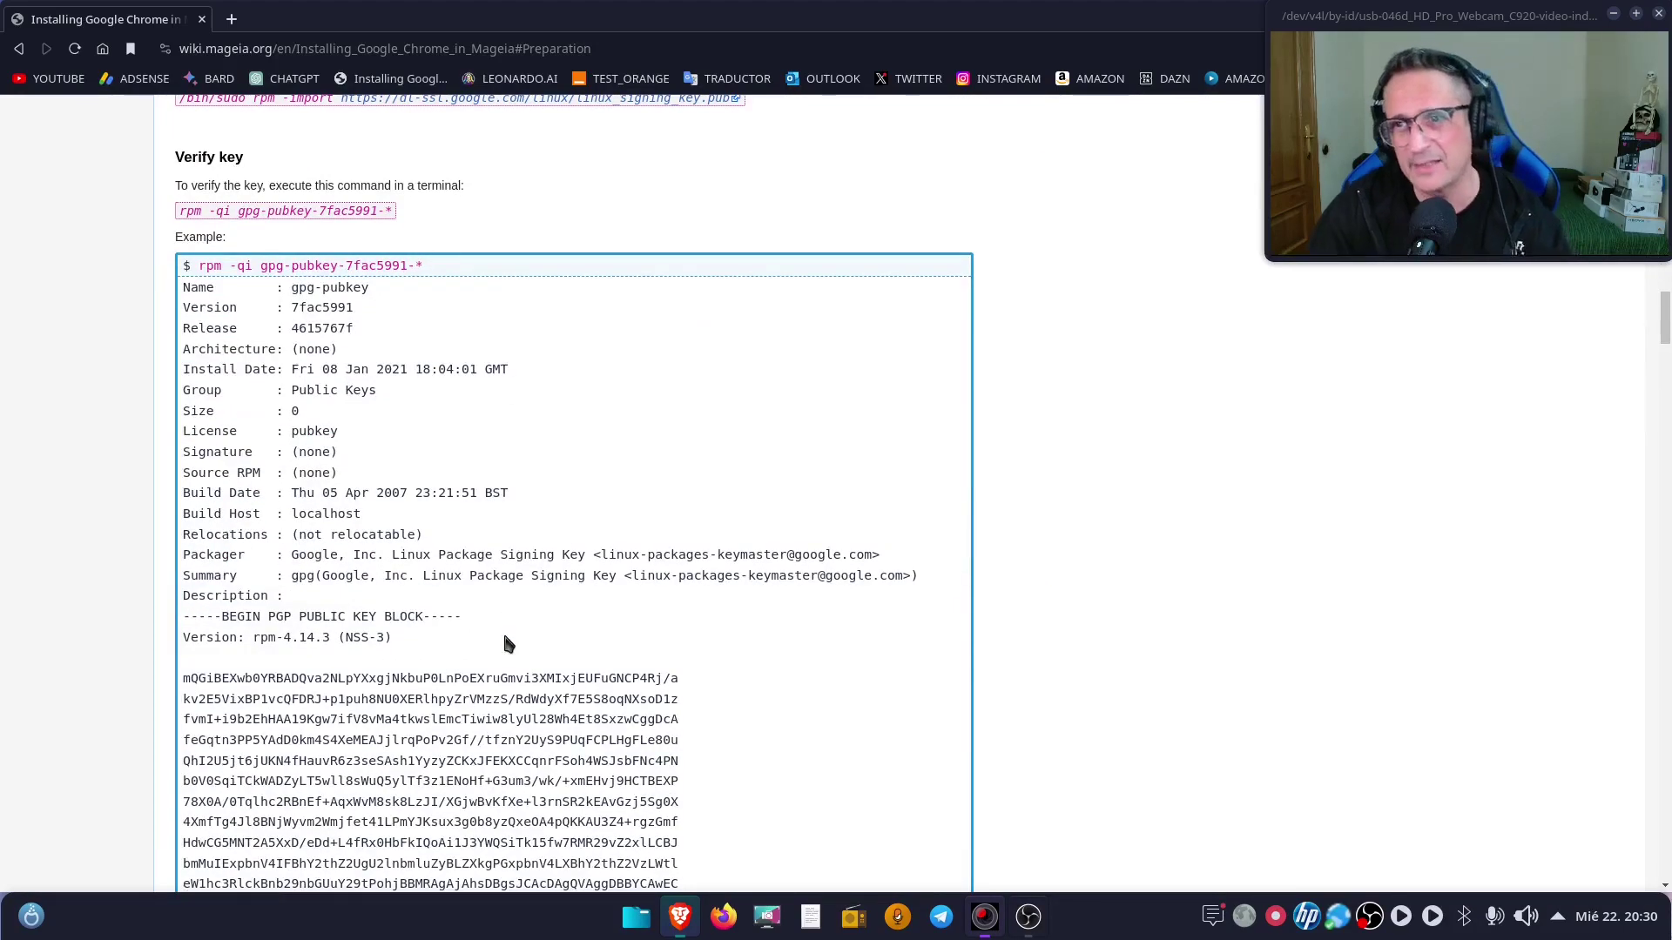
scroll(610, 454, down, 5)
scroll(610, 454, down, 14)
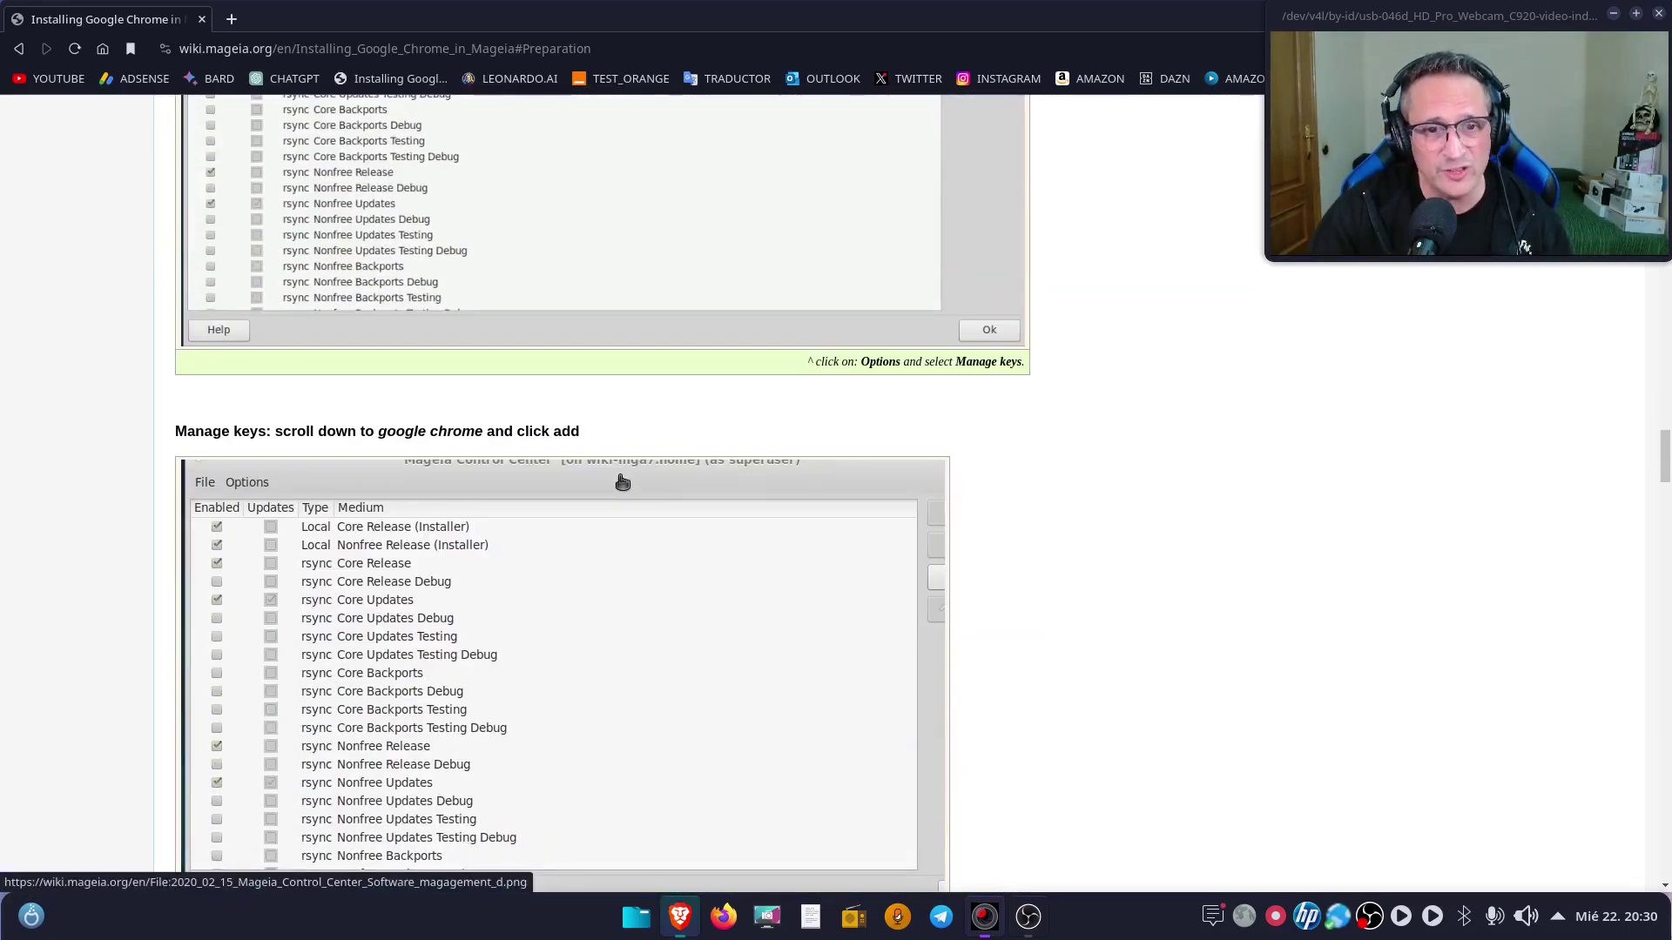
scroll(622, 481, down, 5)
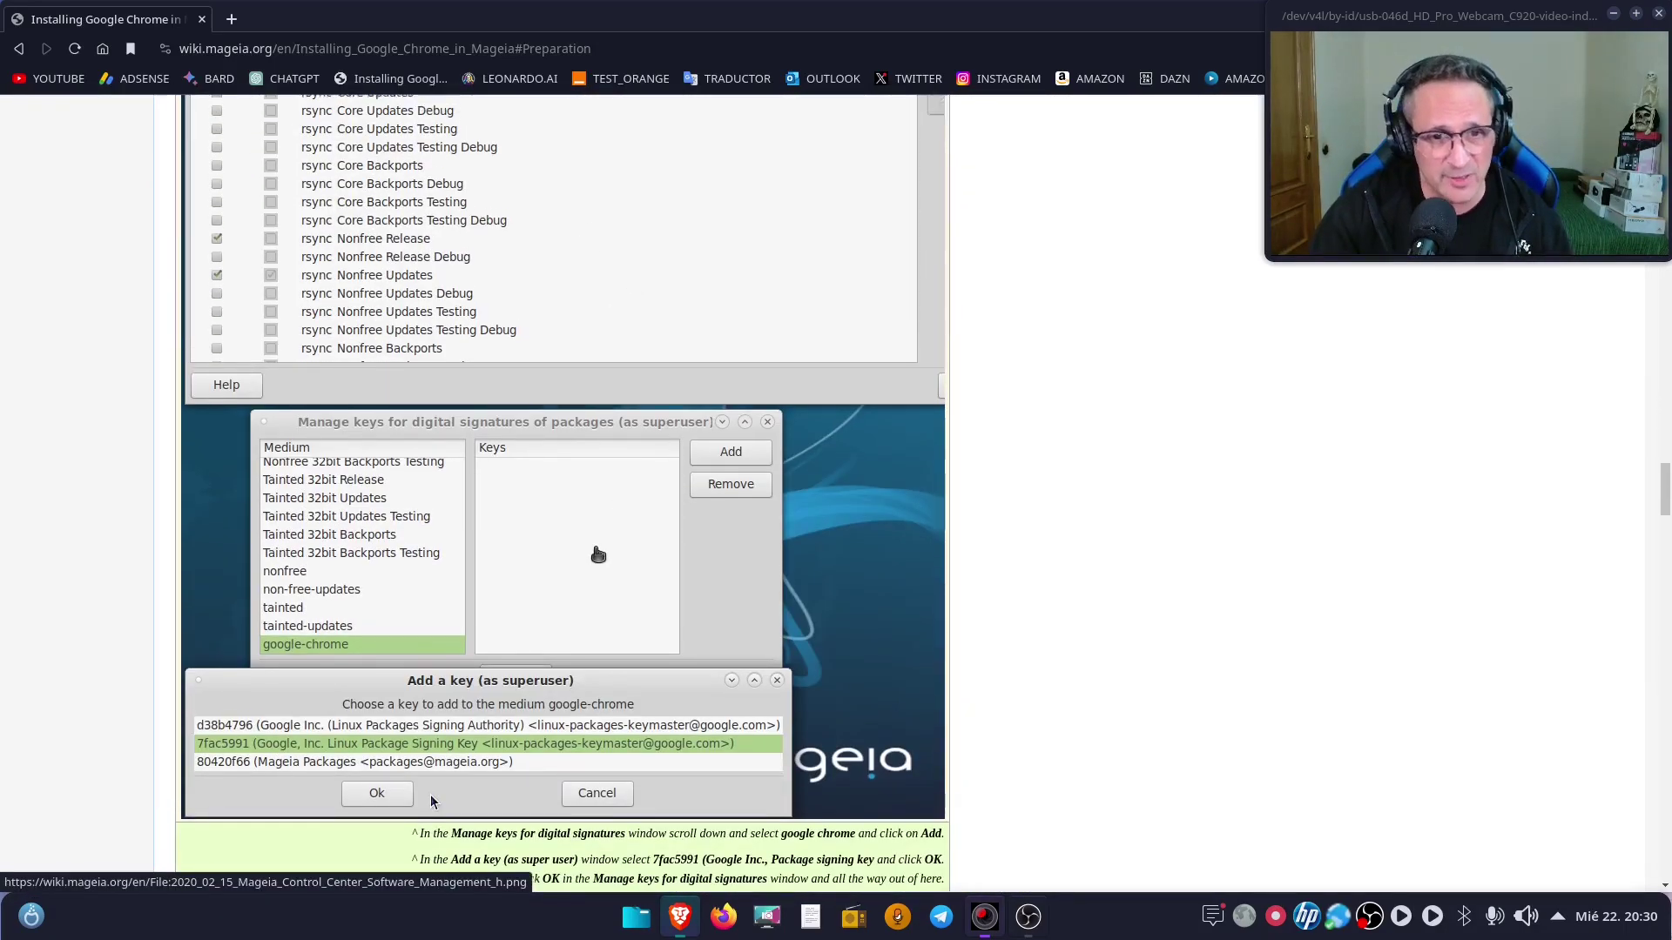
scroll(598, 555, up, 3)
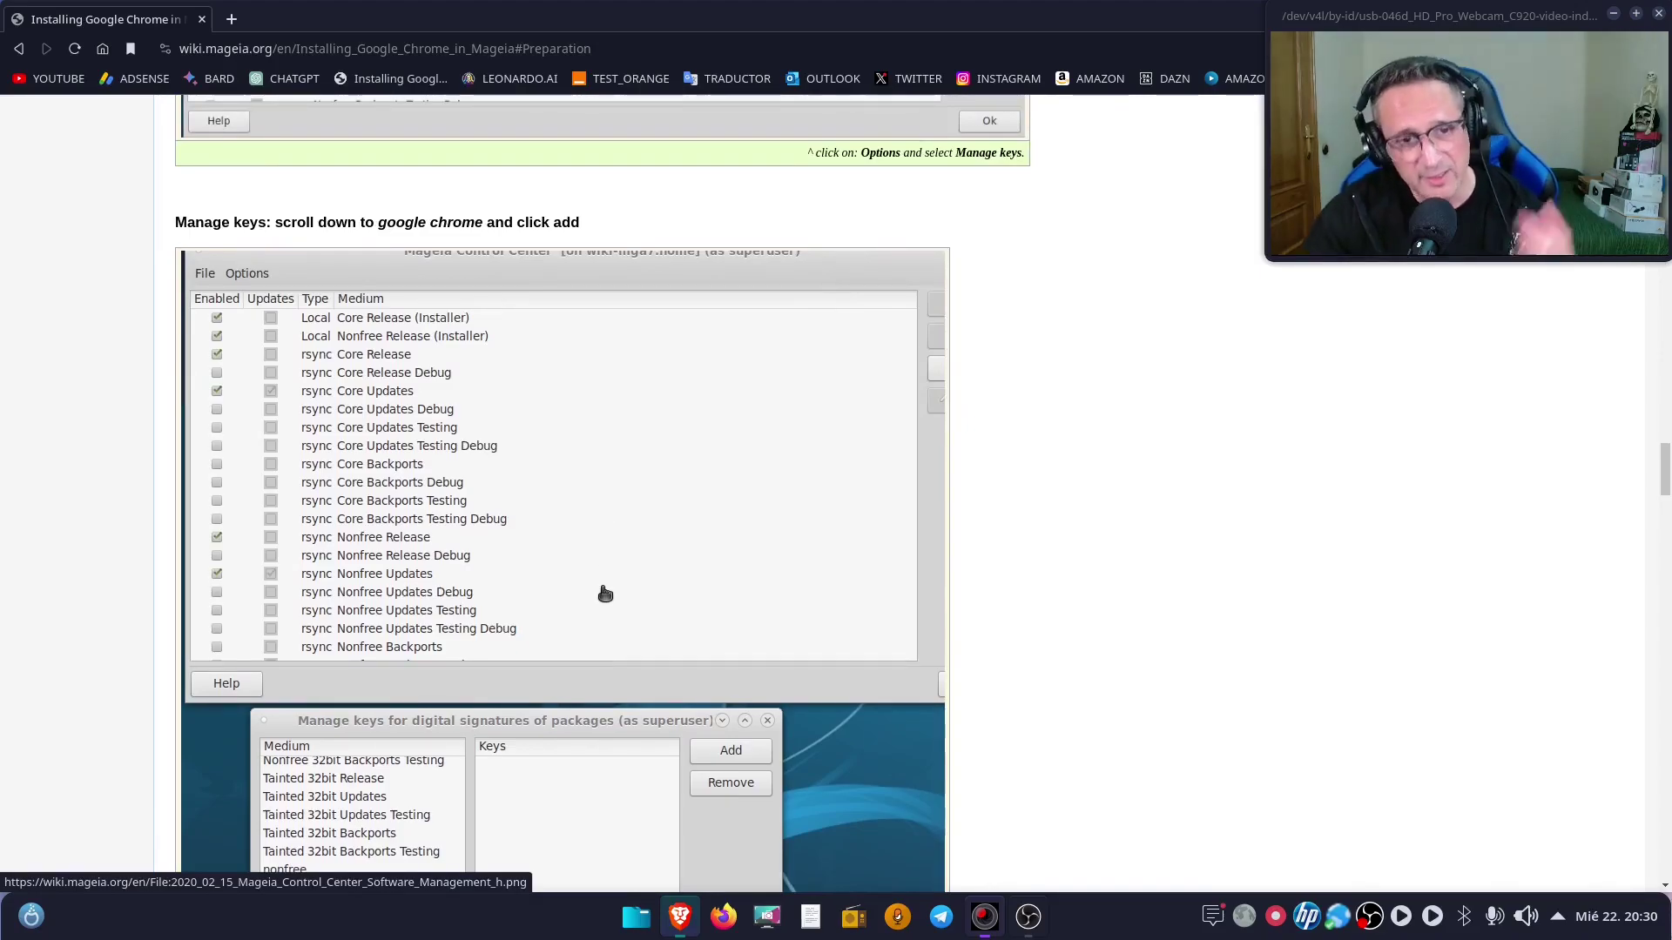
scroll(679, 554, down, 4)
scroll(679, 555, down, 6)
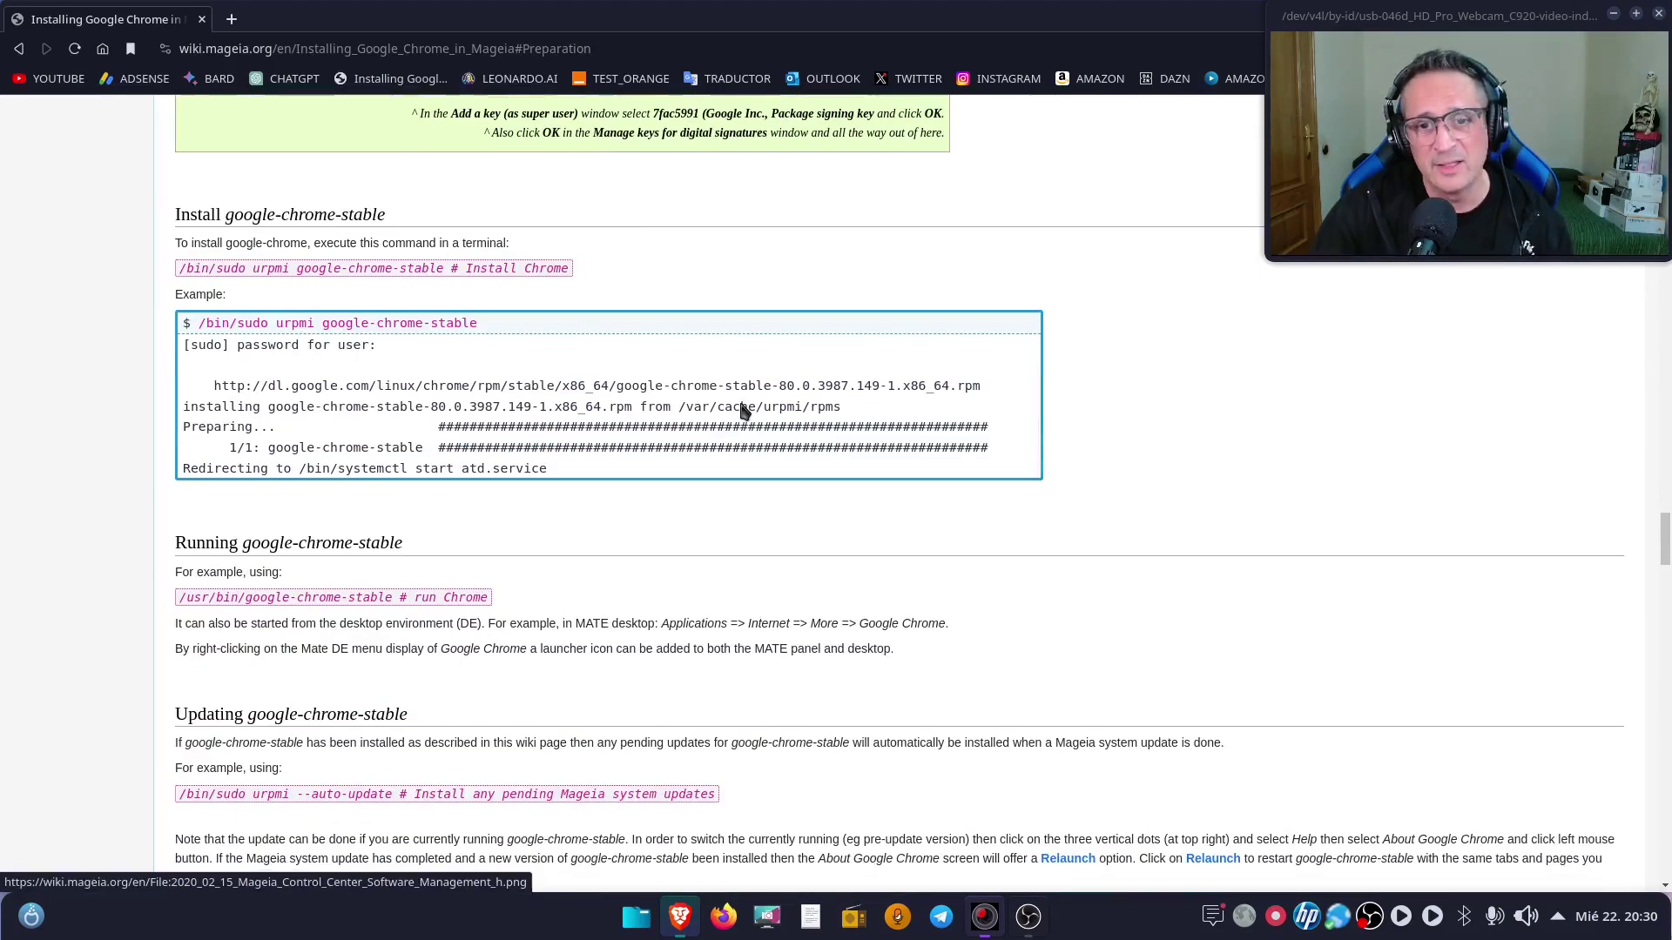
double_click(1031, 37)
double_click(1031, 17)
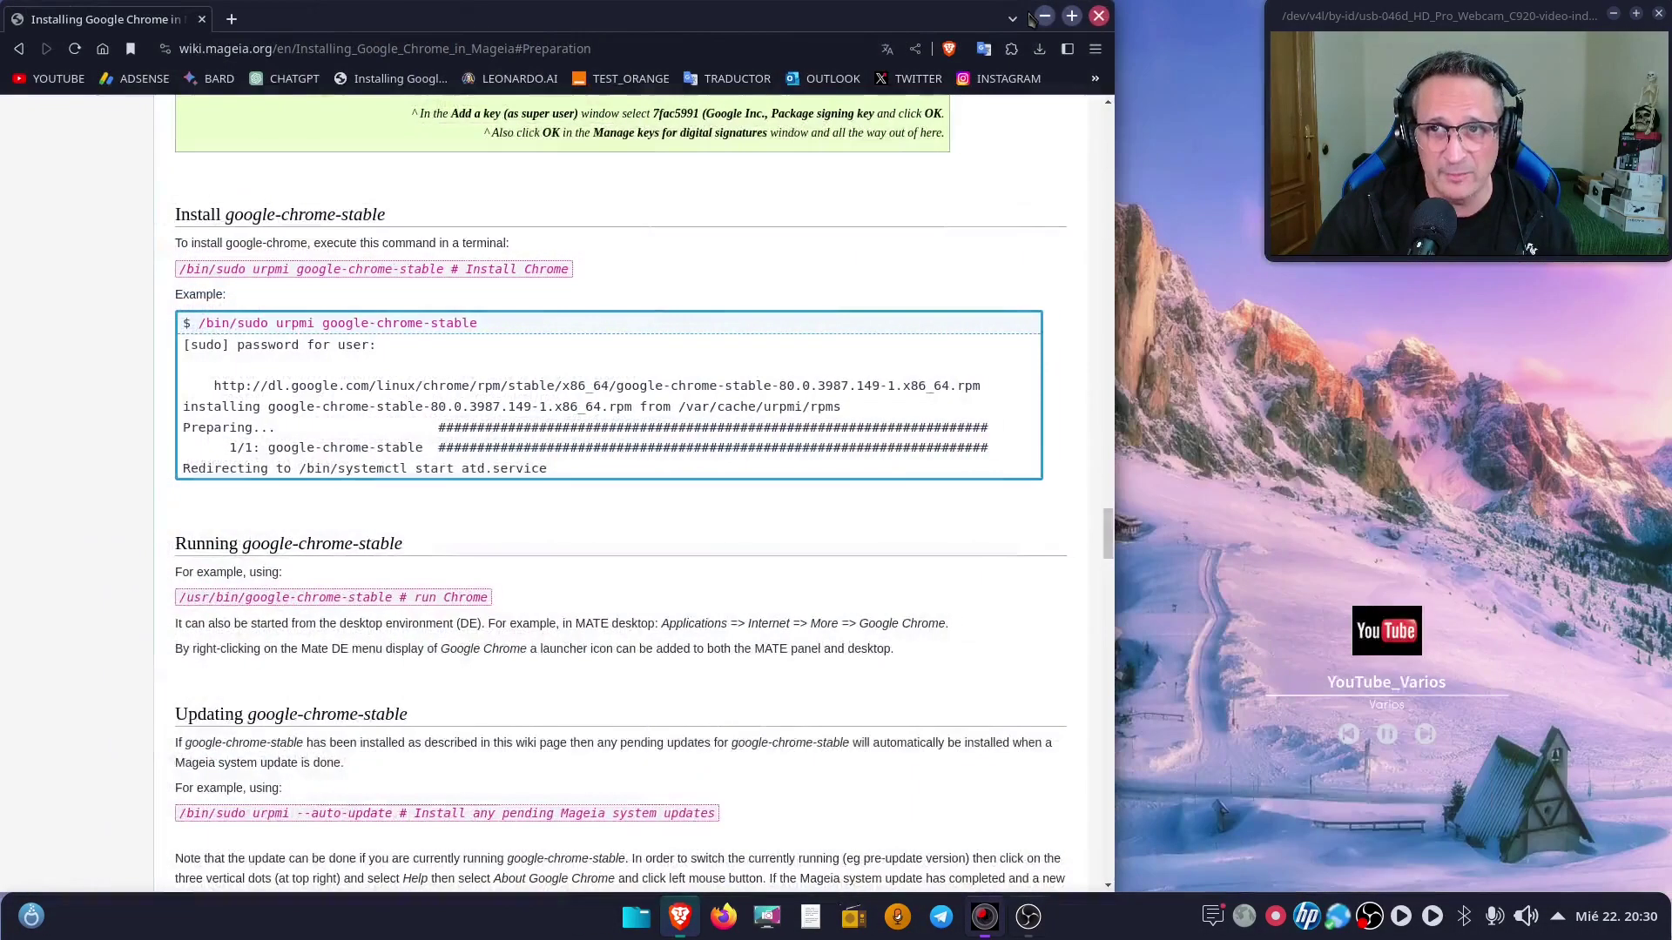
click(1071, 16)
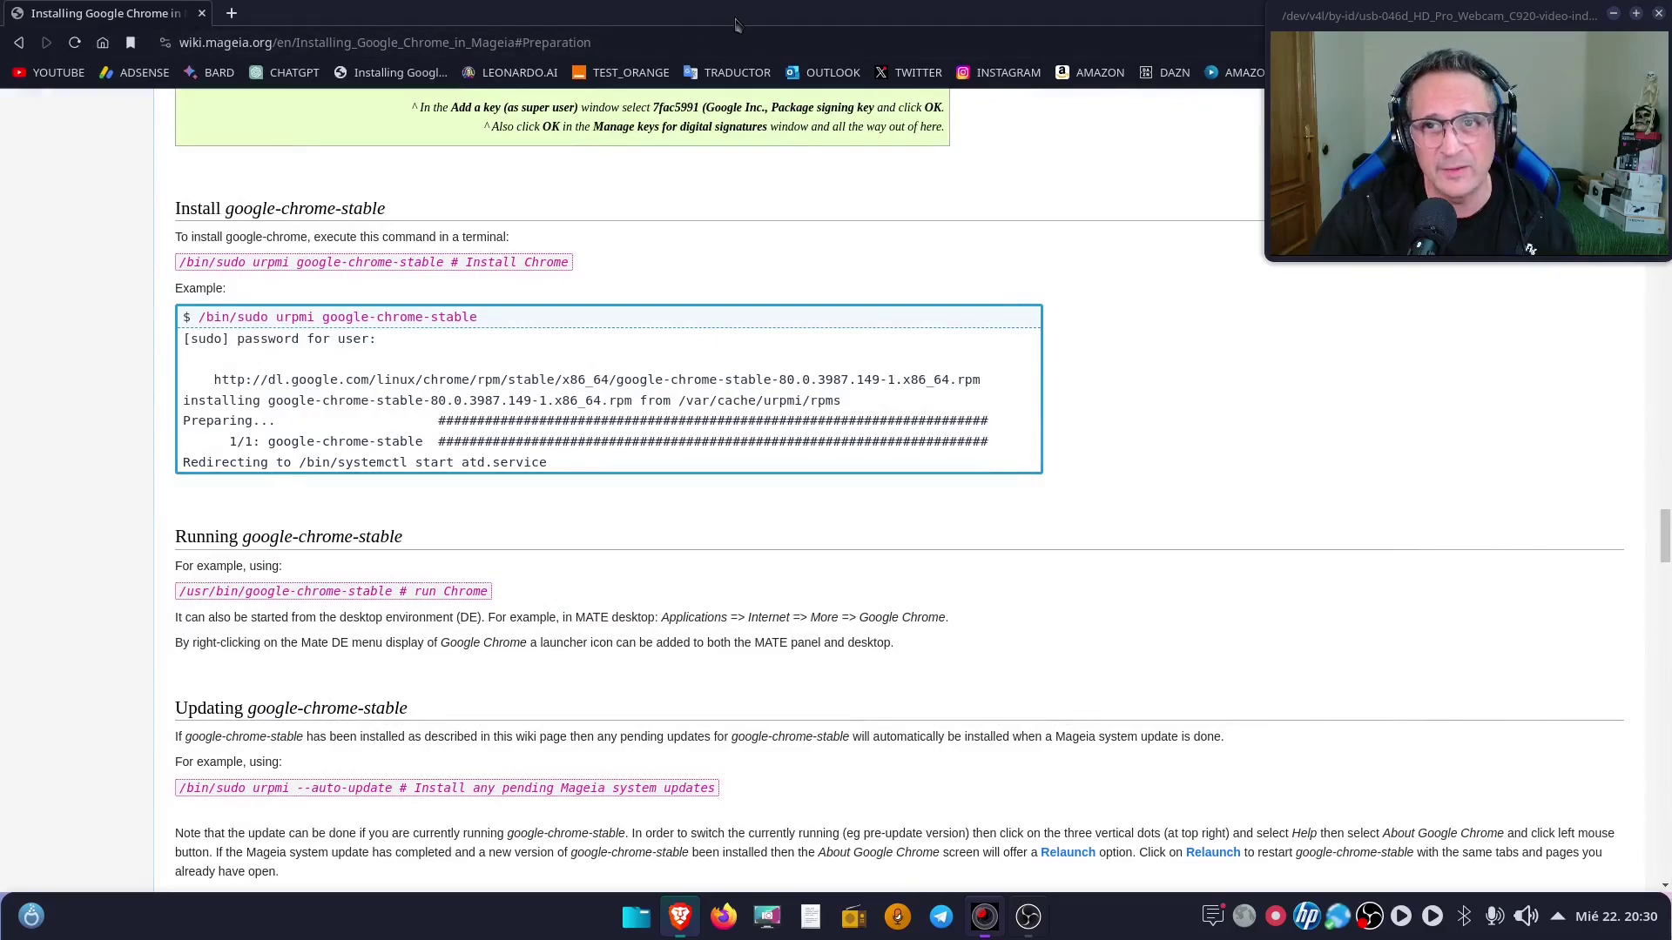
- Search Google for "brave" and open the official Brave site's "Instalar Brave en Linux" page
click(102, 43)
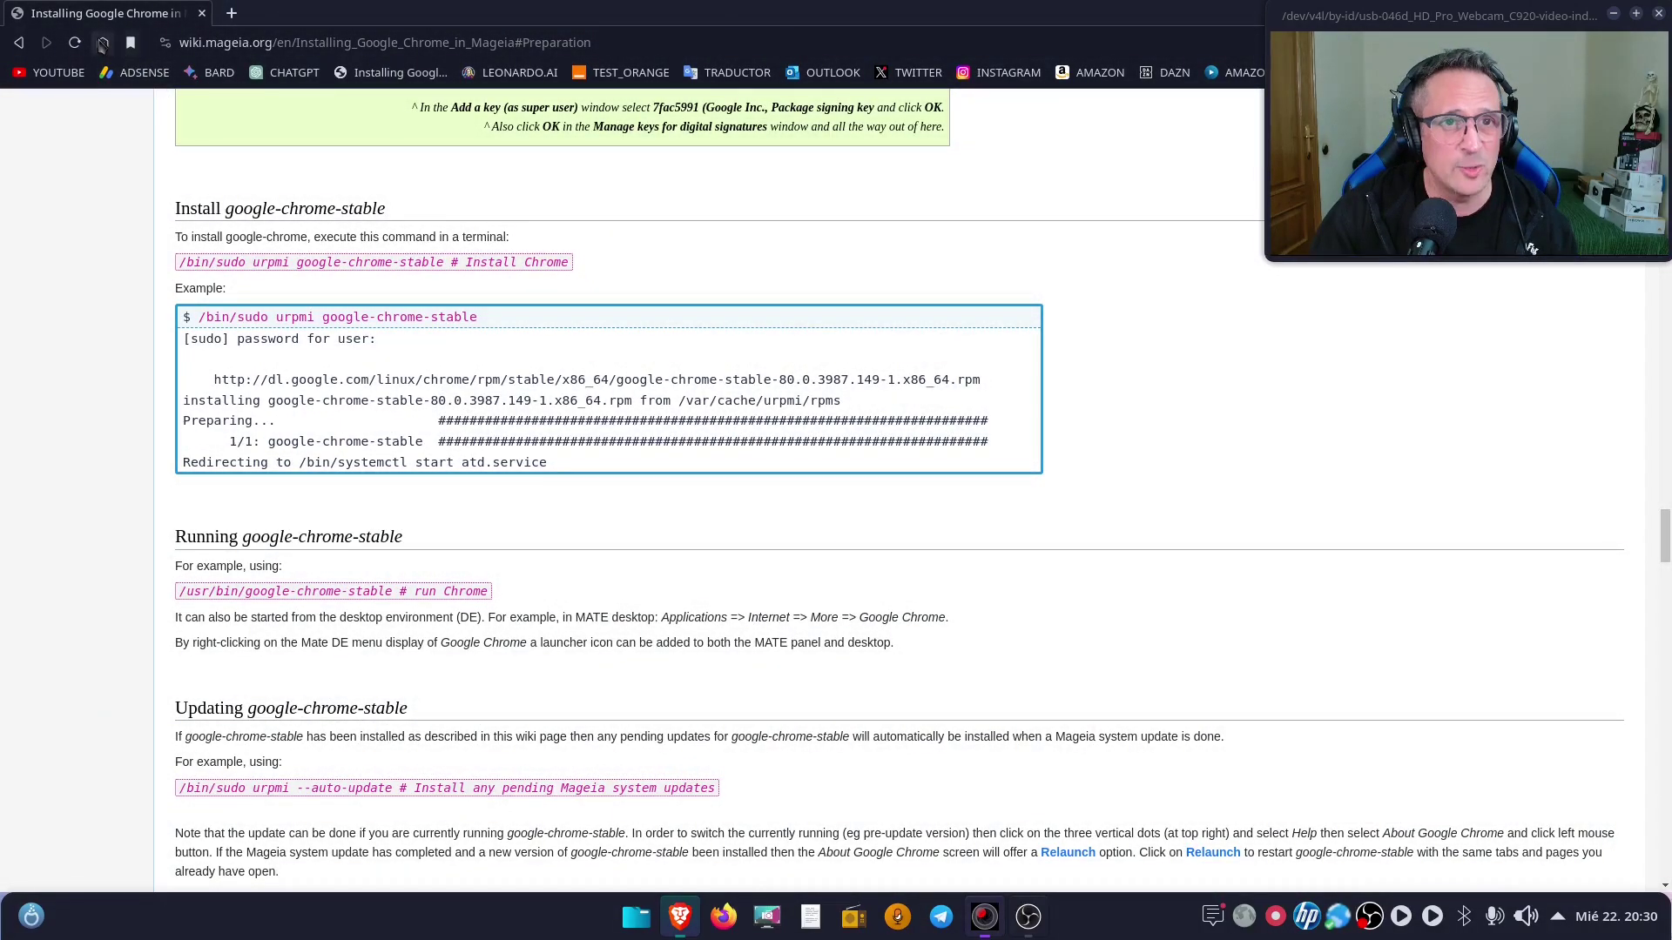
click(673, 432)
text(brave)
key(Return)
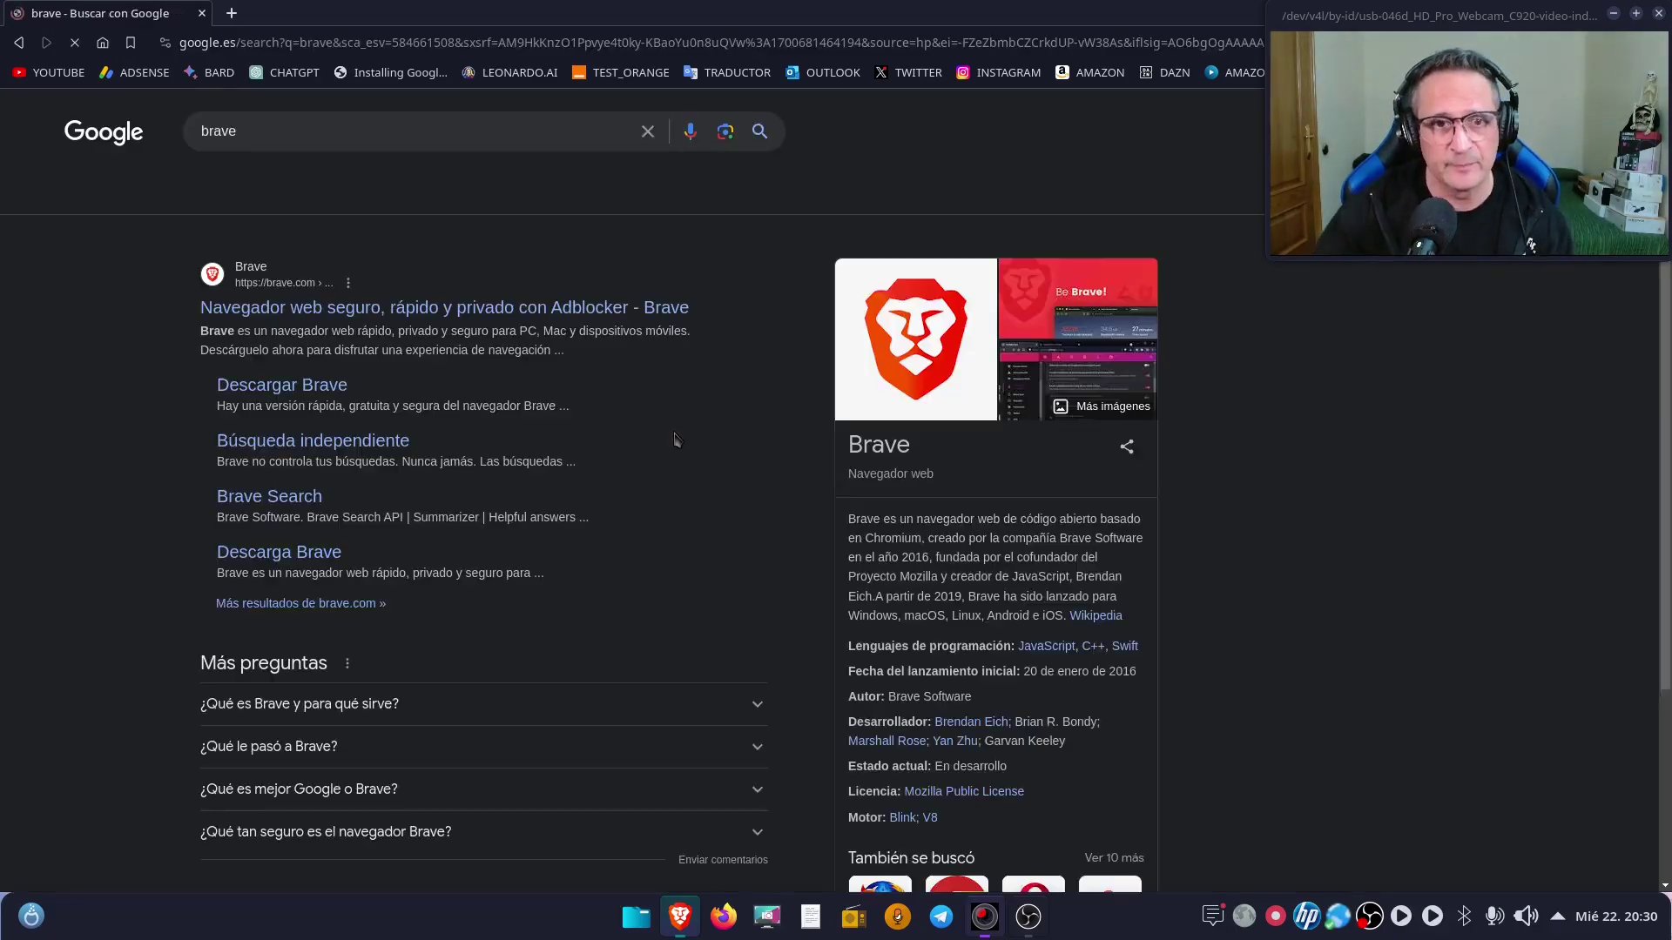
click(301, 312)
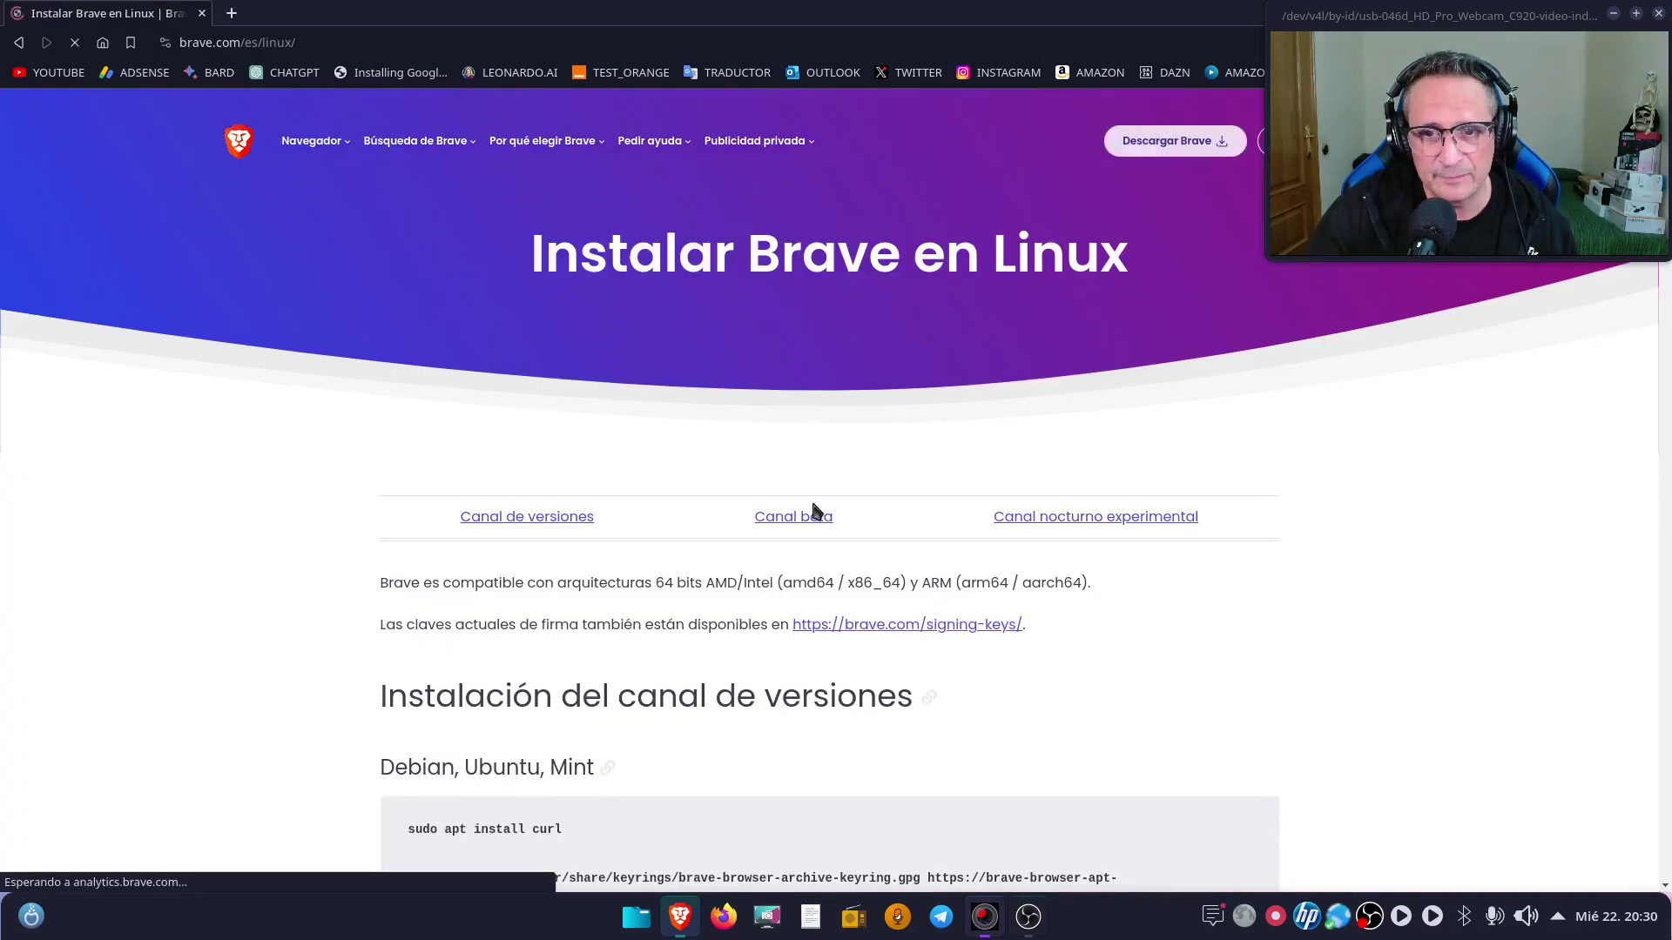
- View the Fedora, Rocky/RHEL installation commands and highlight the line "sudo dnf install dnf-plugins-core"
scroll(810, 493, down, 5)
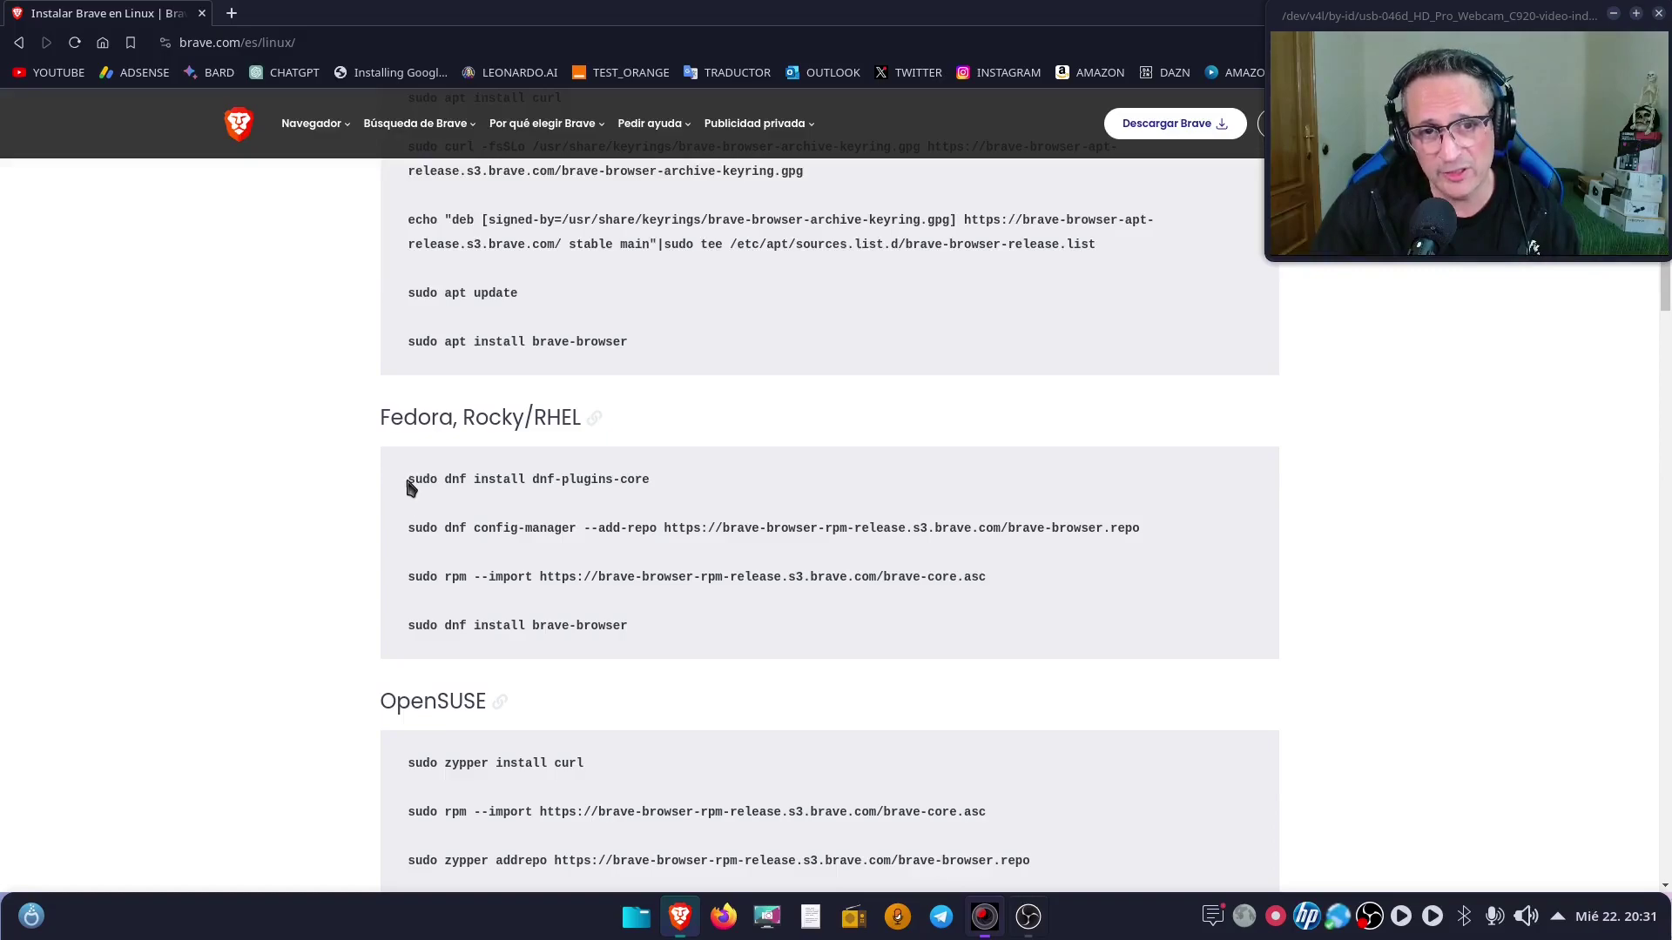
drag(410, 481, 660, 480)
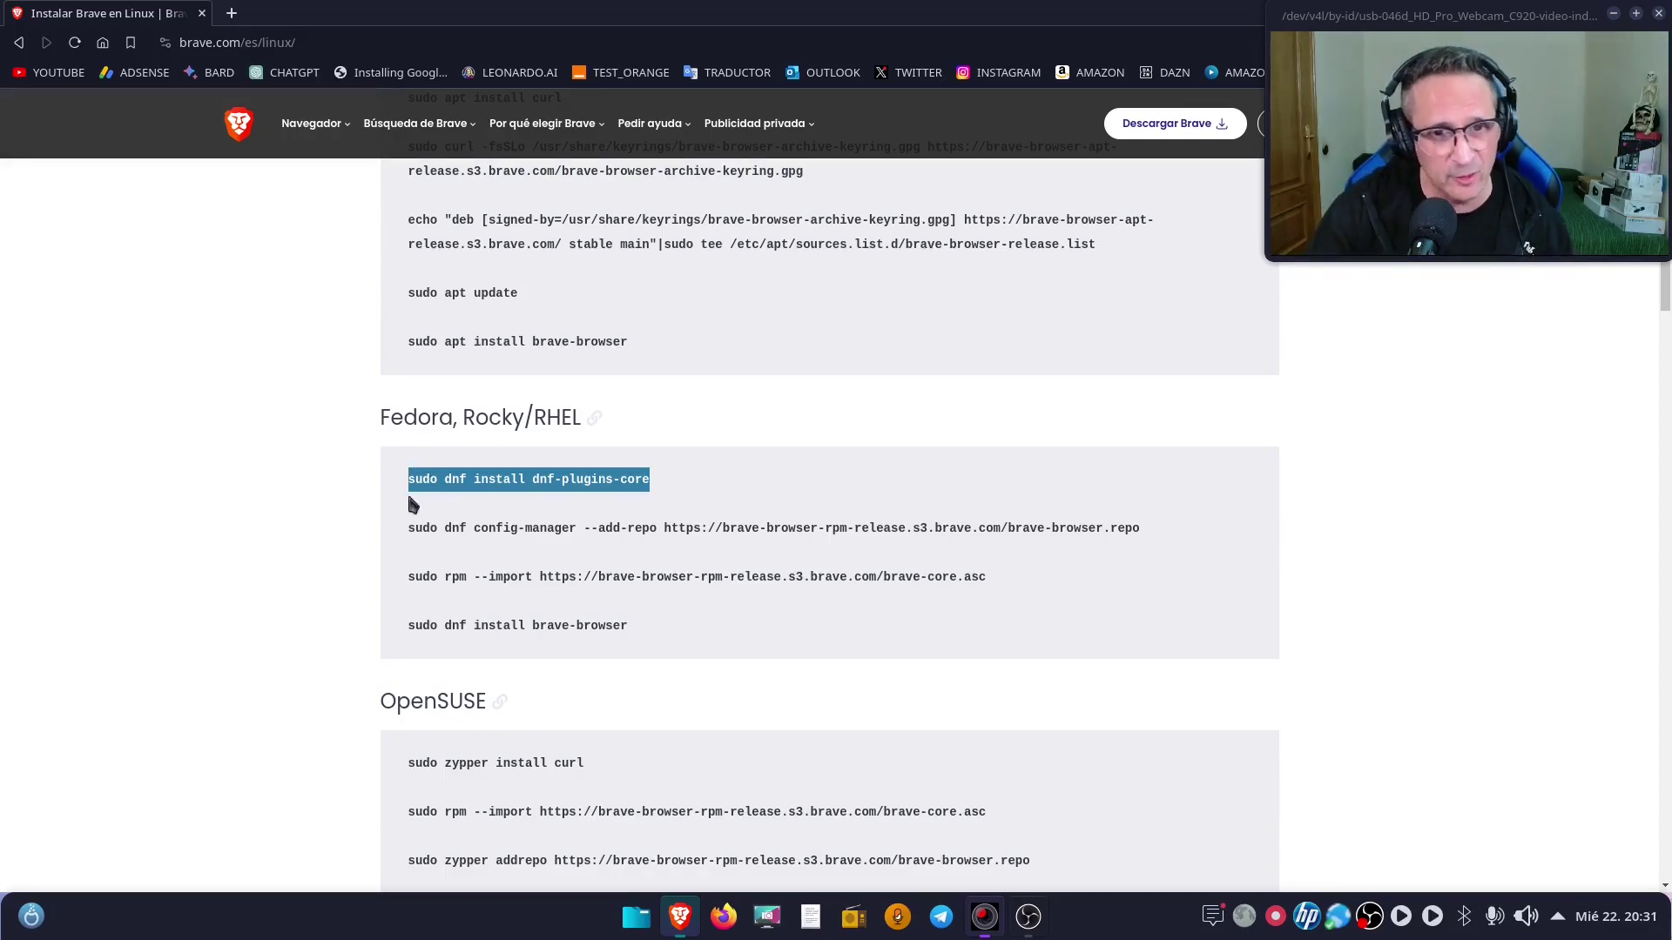
click(442, 515)
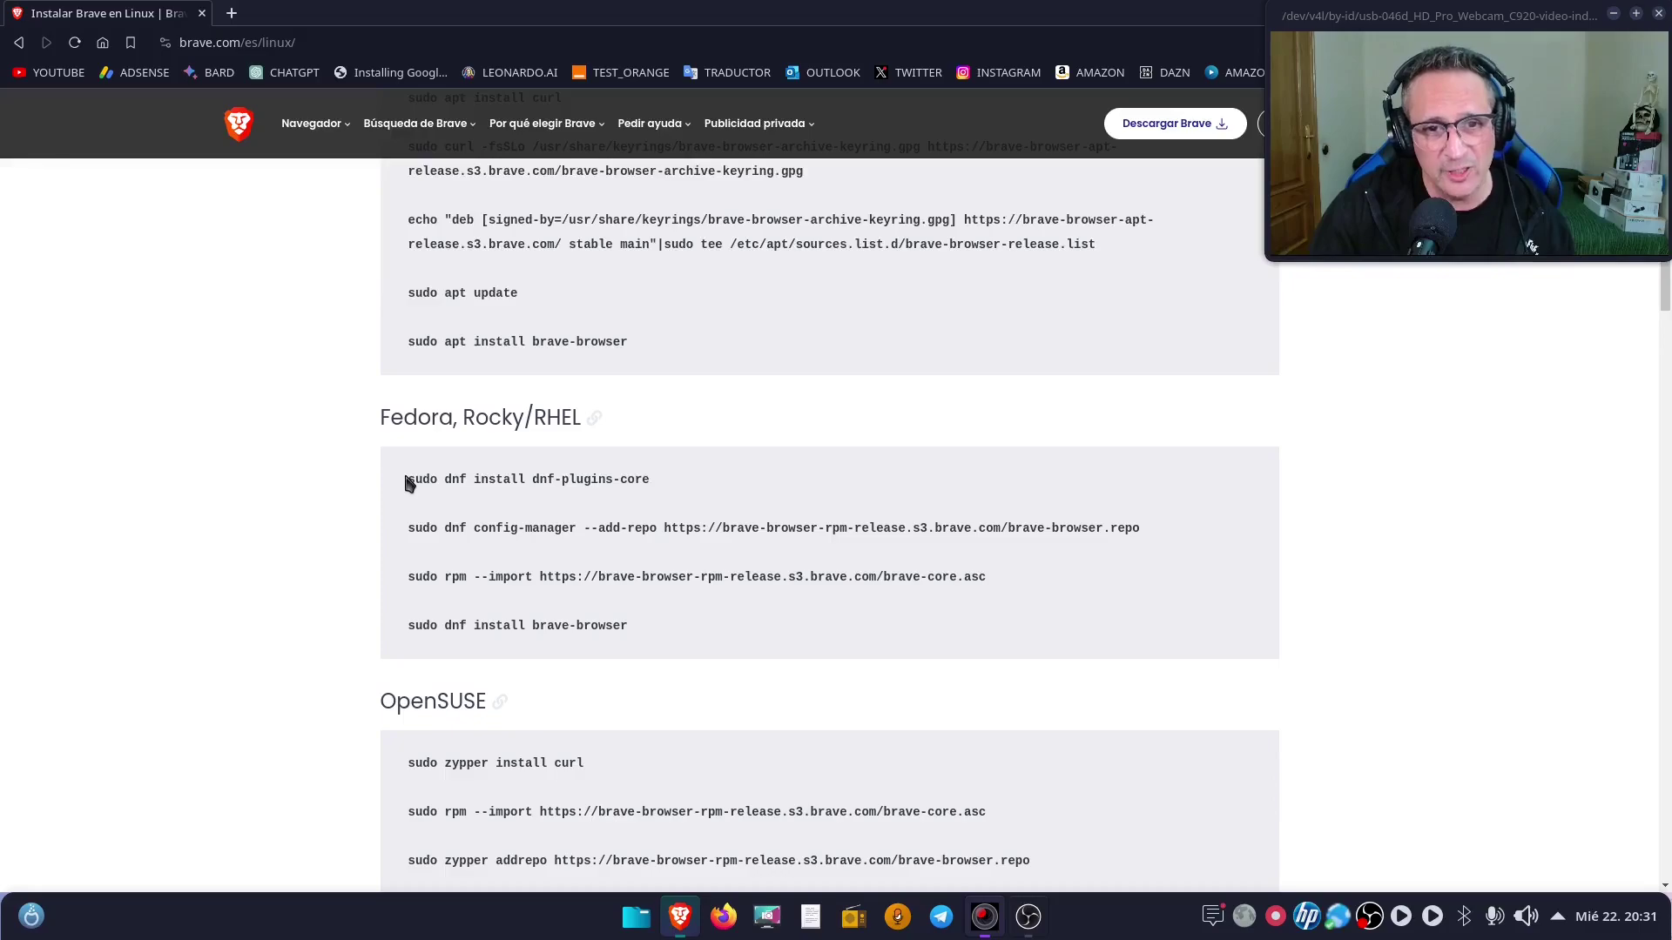
drag(408, 484, 696, 474)
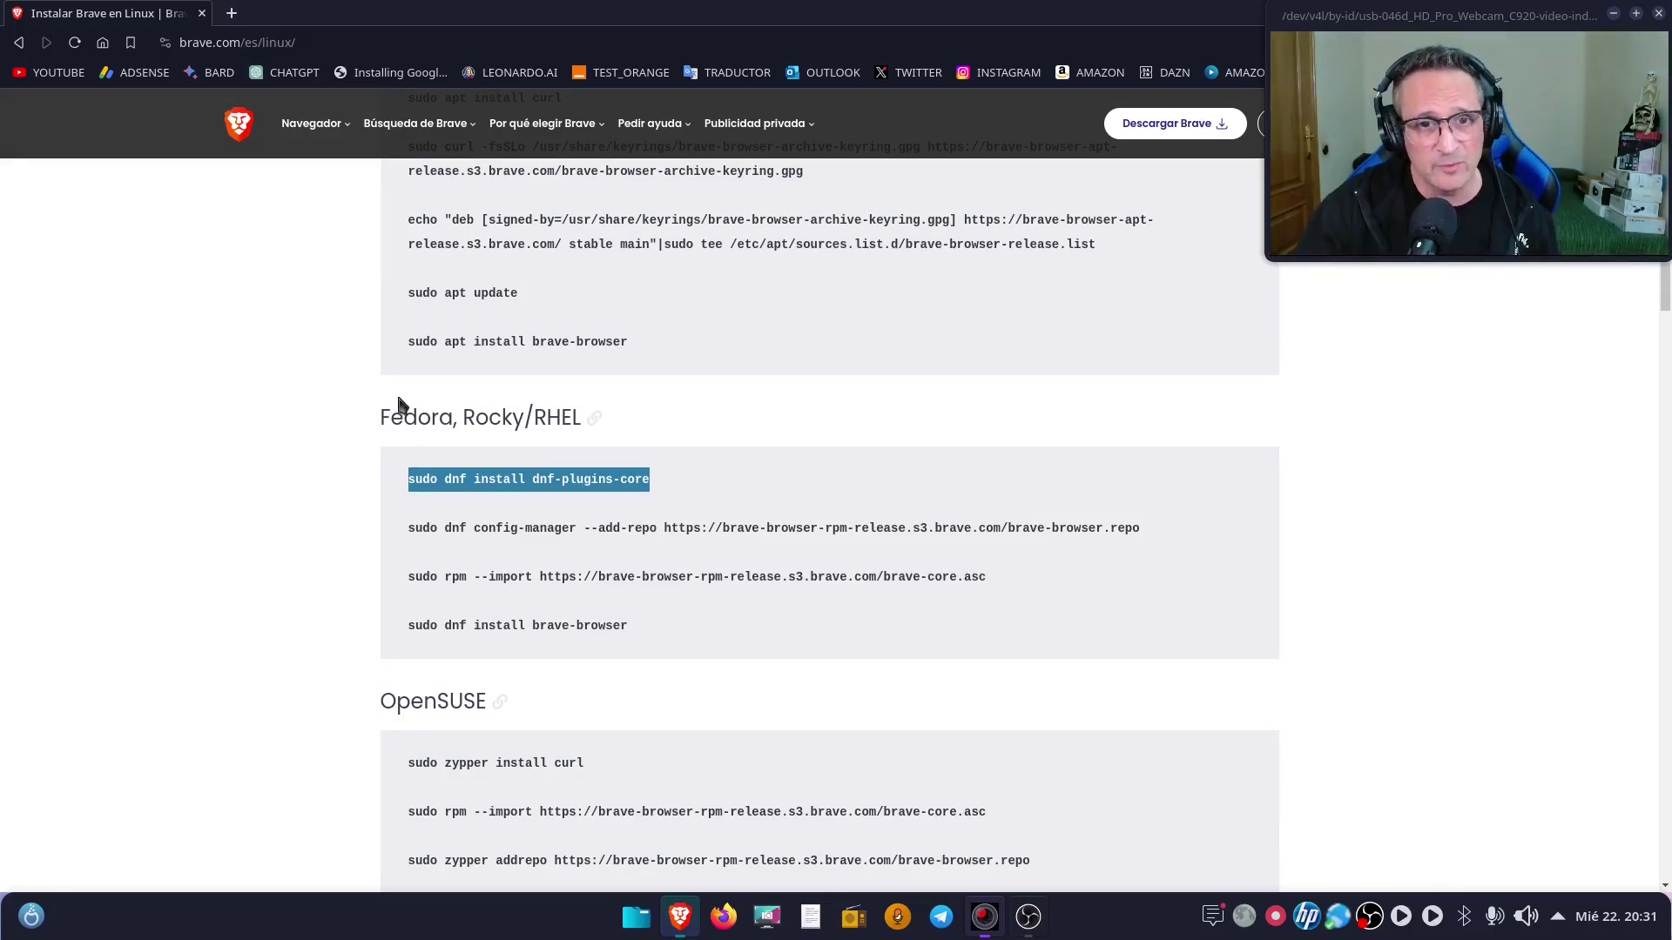
click(641, 402)
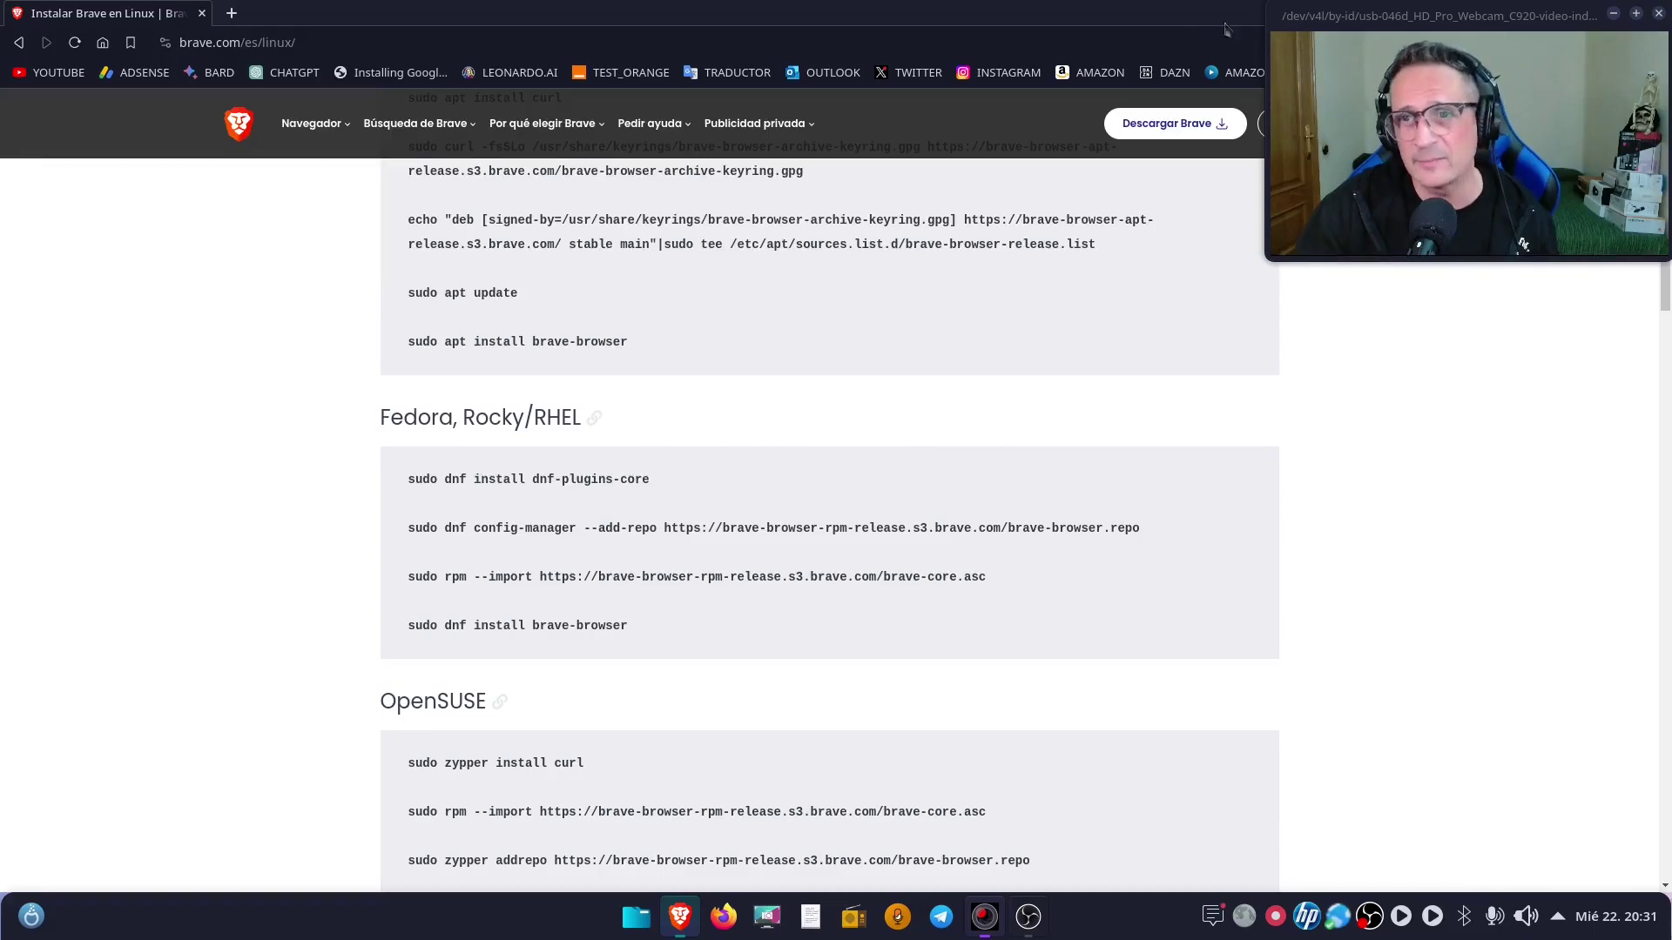
- Close the browser, and briefly show the OBS Studio window before minimizing it again
double_click(1119, 19)
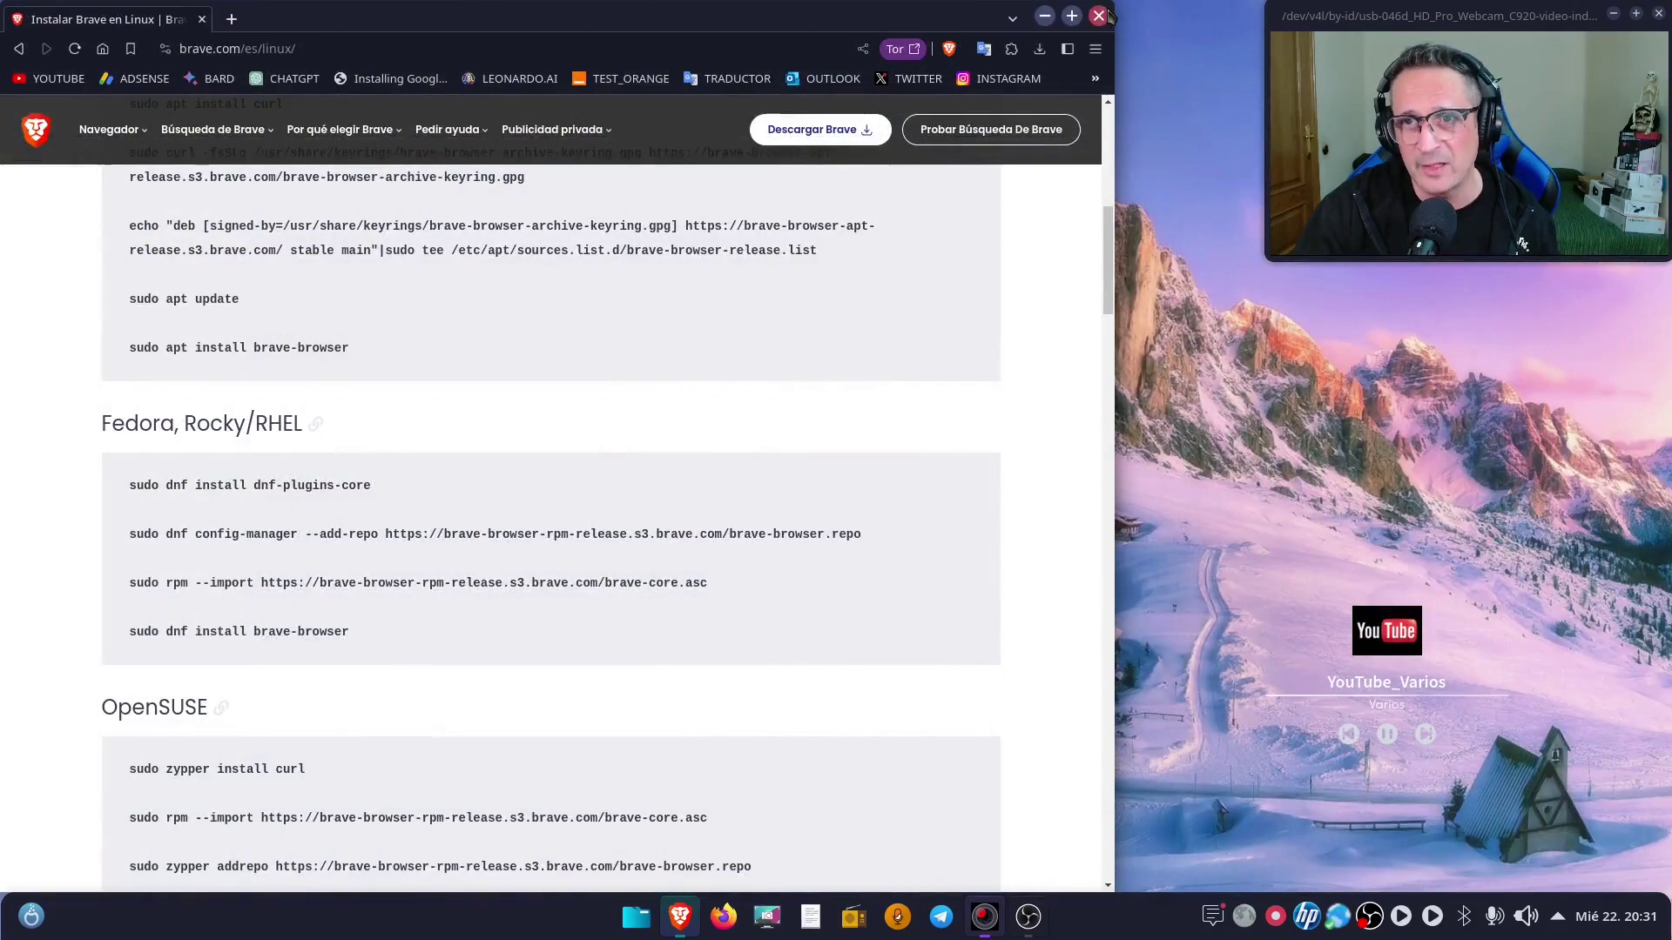
click(1099, 15)
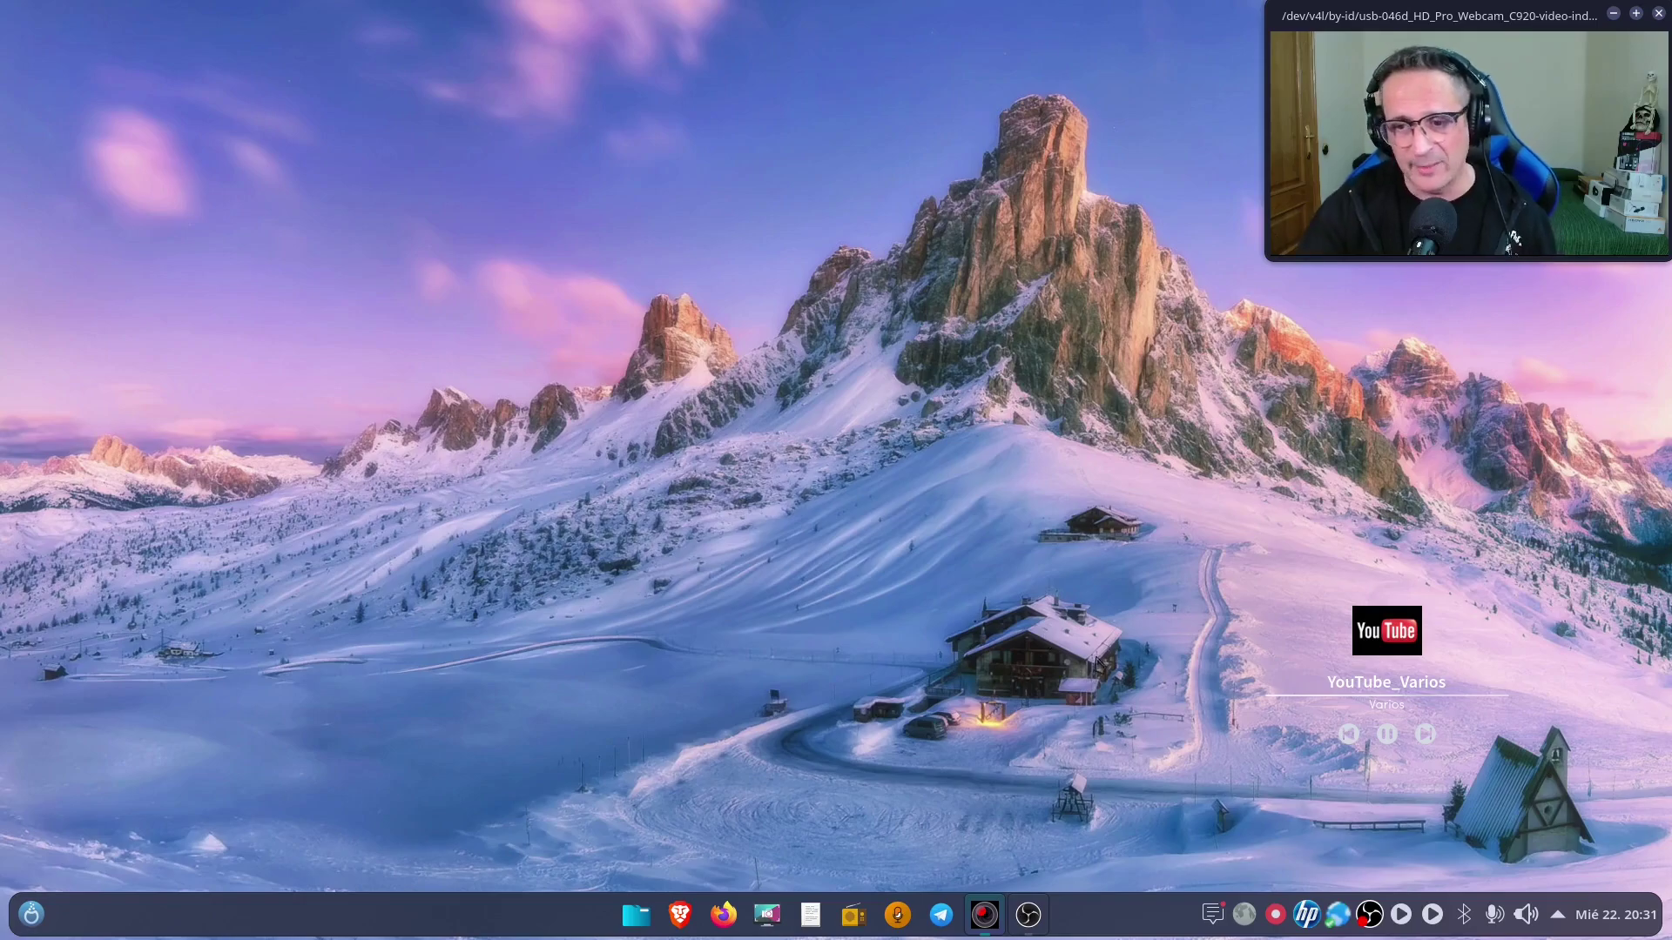
click(1028, 916)
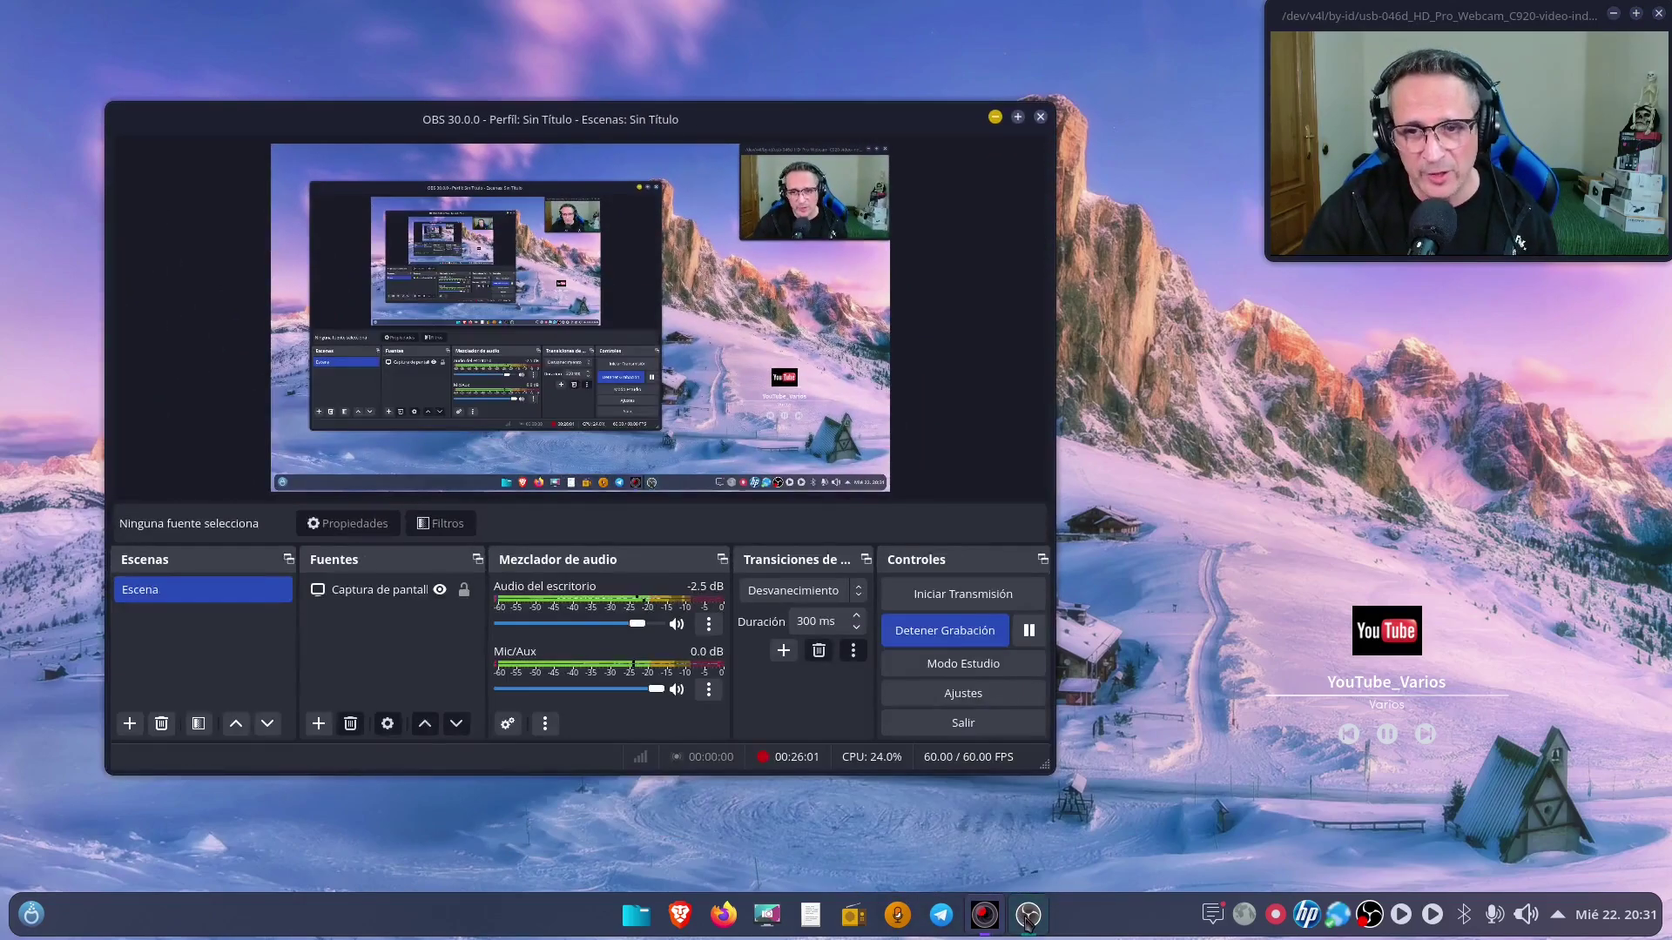
click(1028, 916)
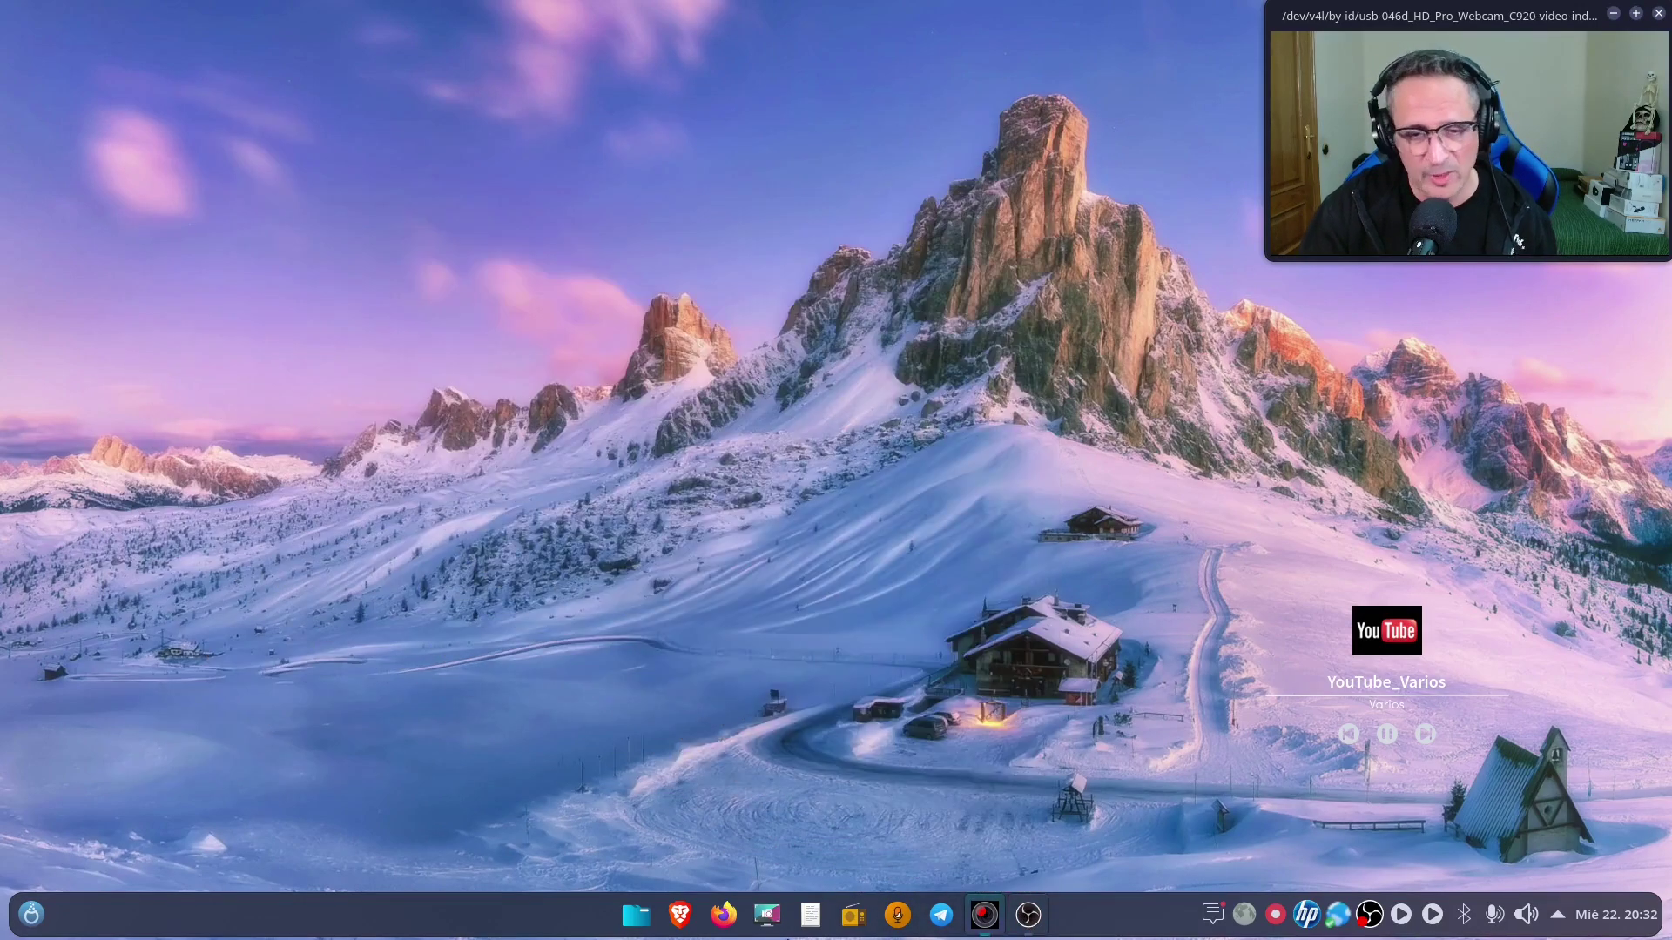
- Open the system preferences (Preferencias del sistema) and show the global themes under Aspecto
click(26, 916)
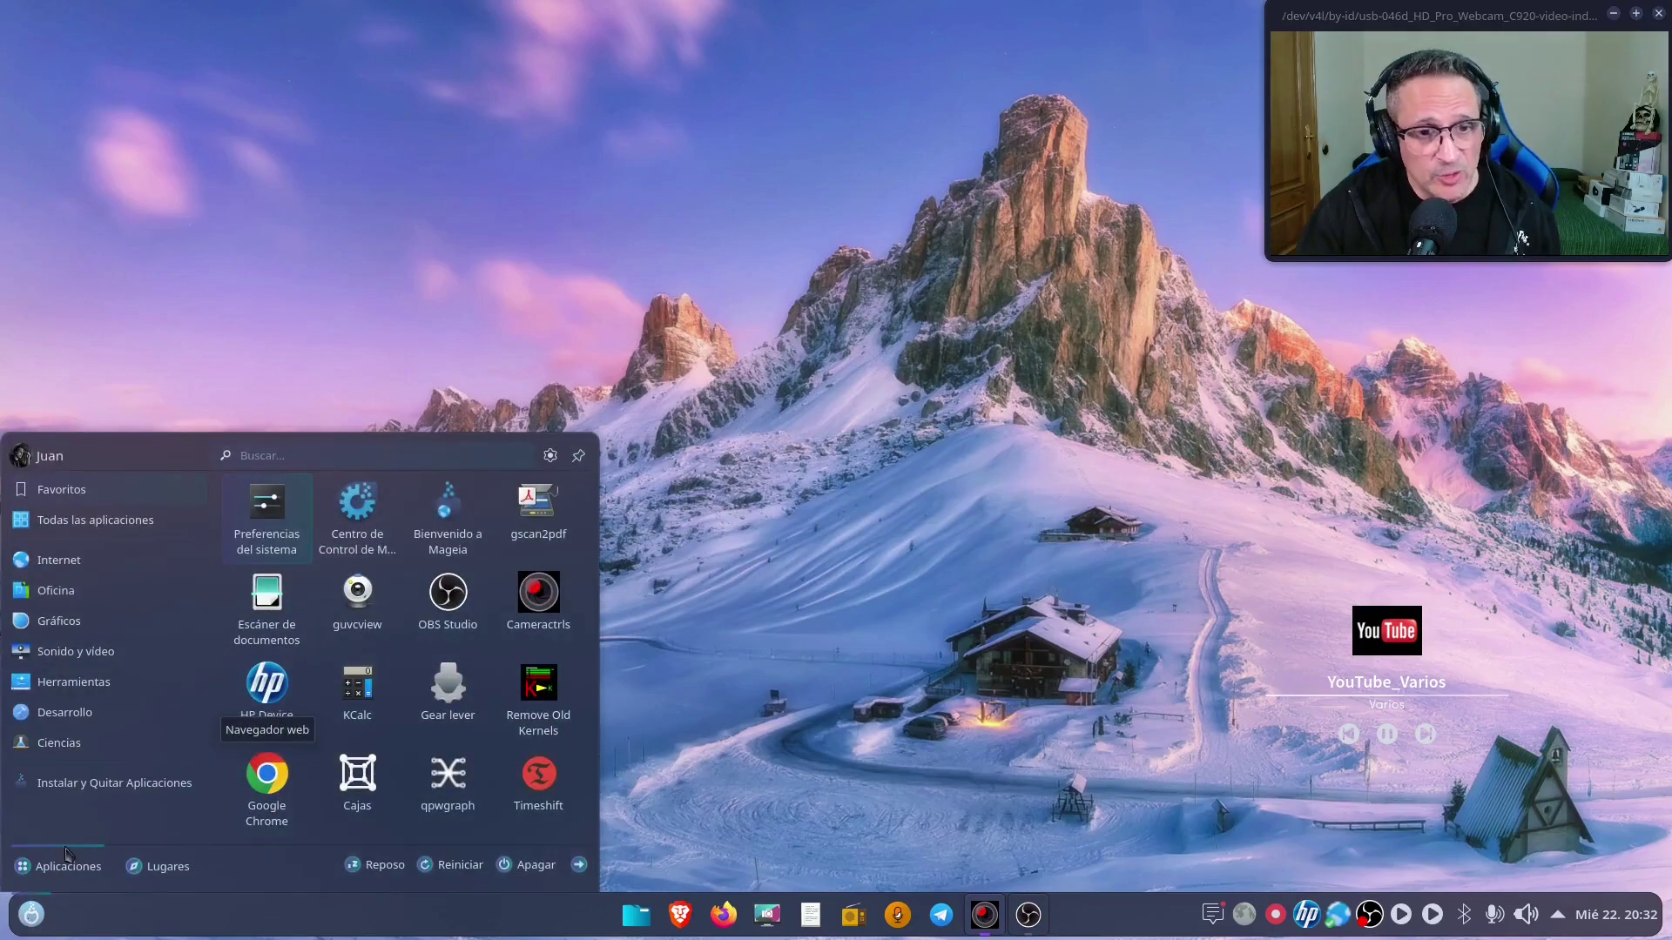
click(266, 513)
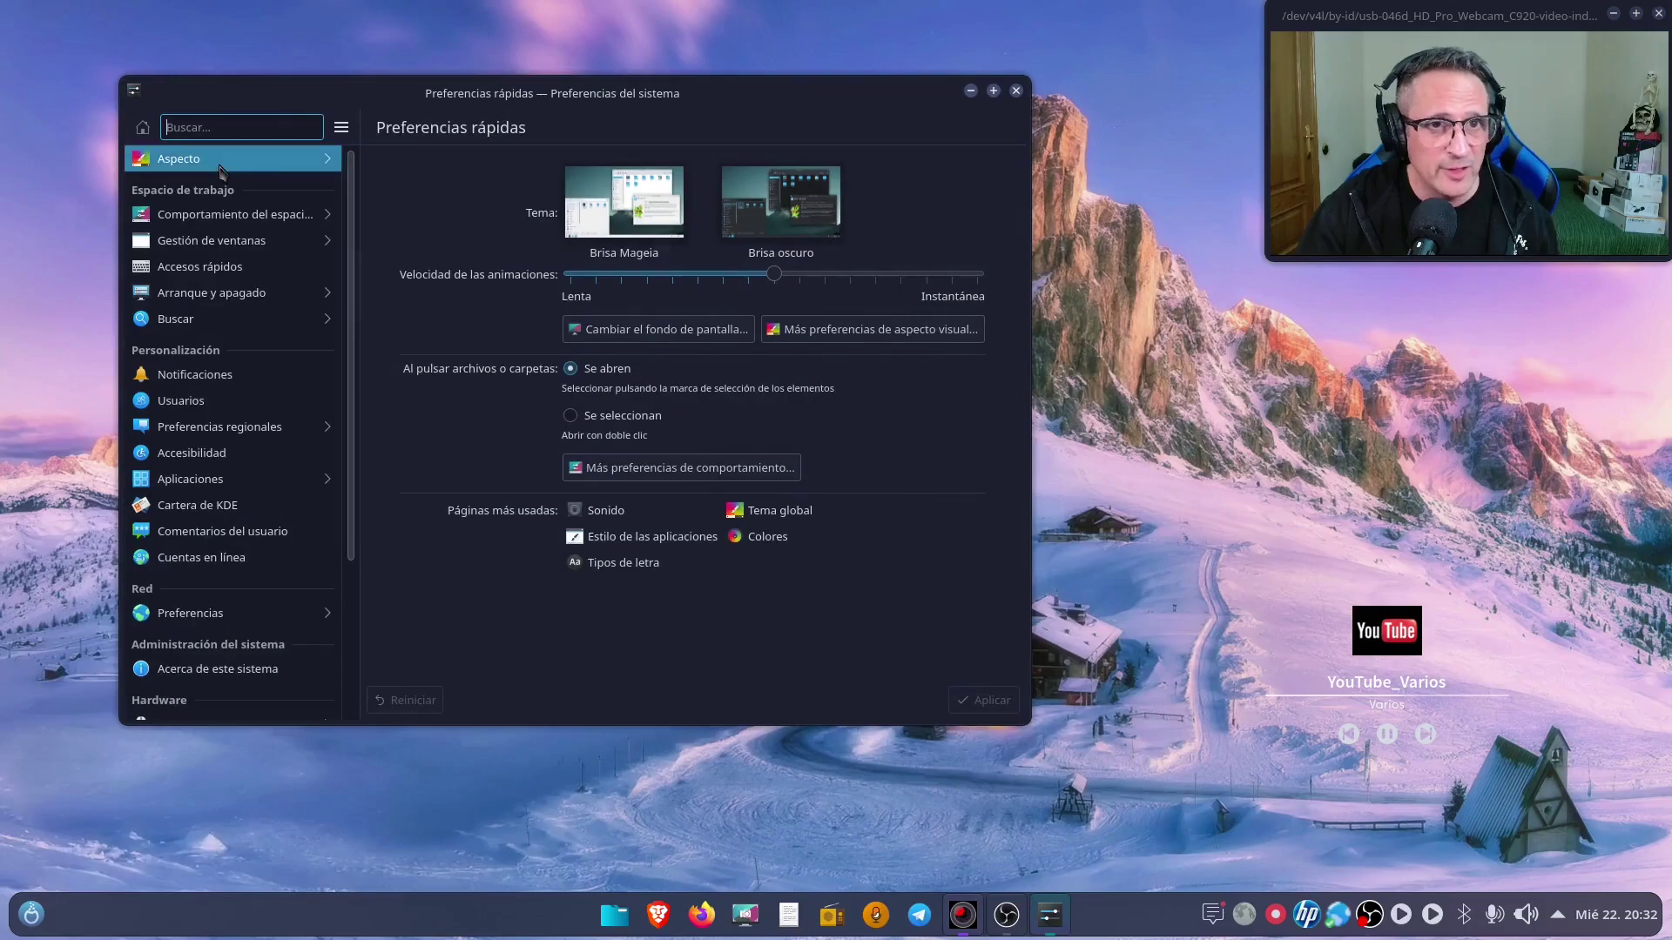
click(220, 168)
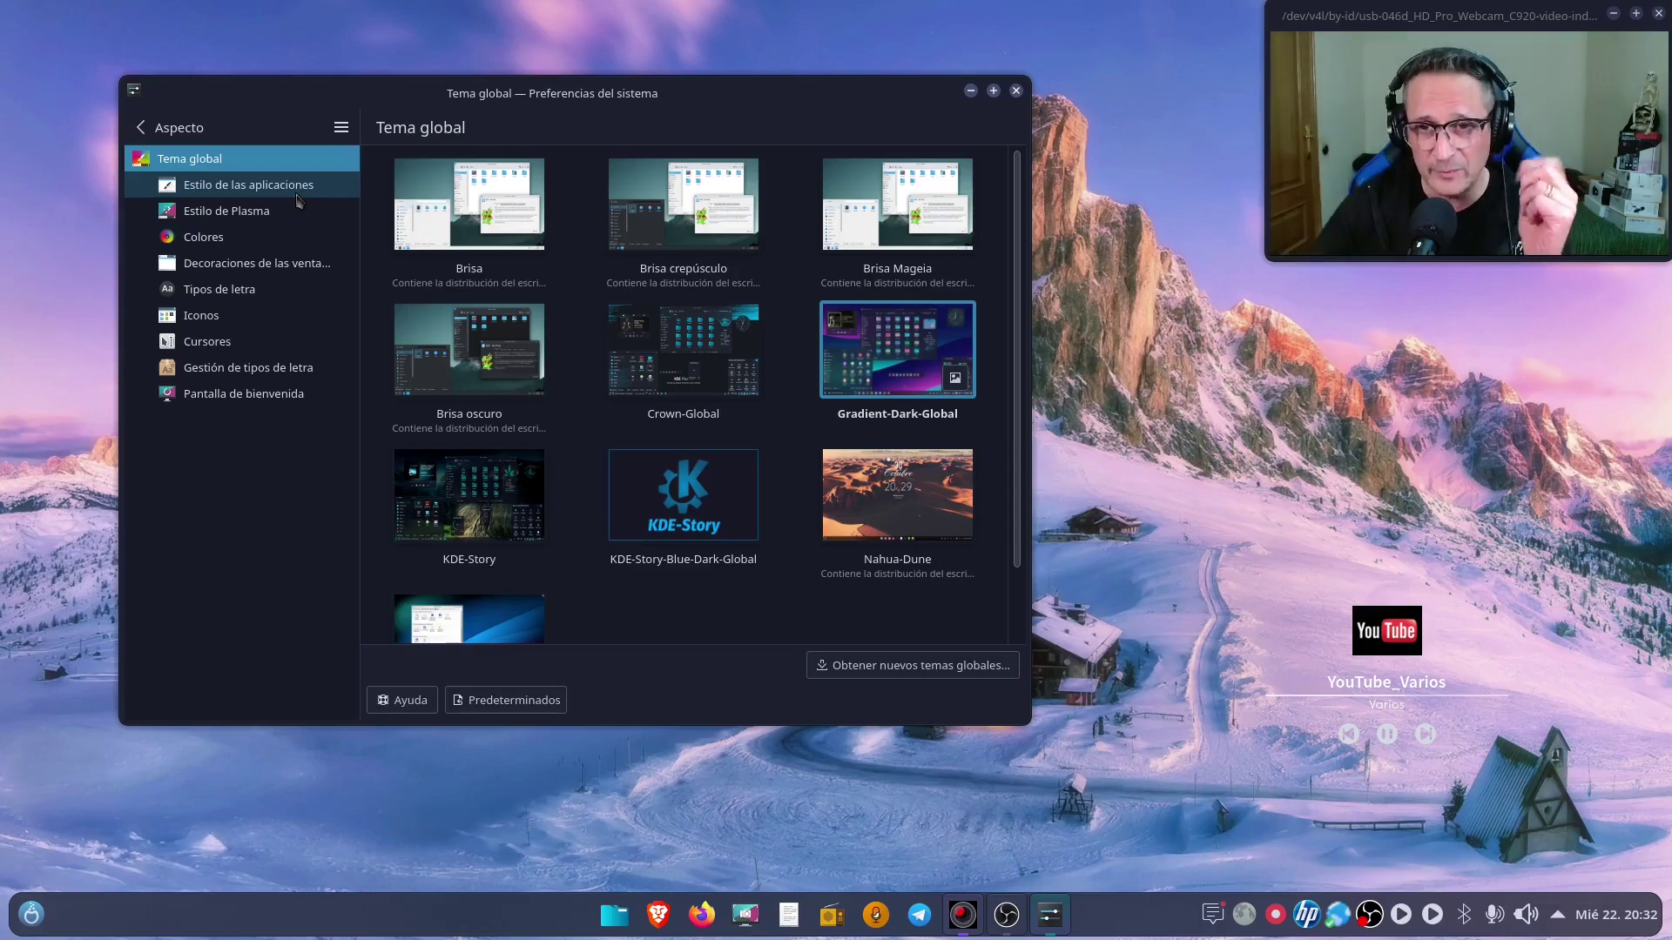
- Review the application style, Plasma style, colour scheme and window decoration pages under Aspecto
click(200, 187)
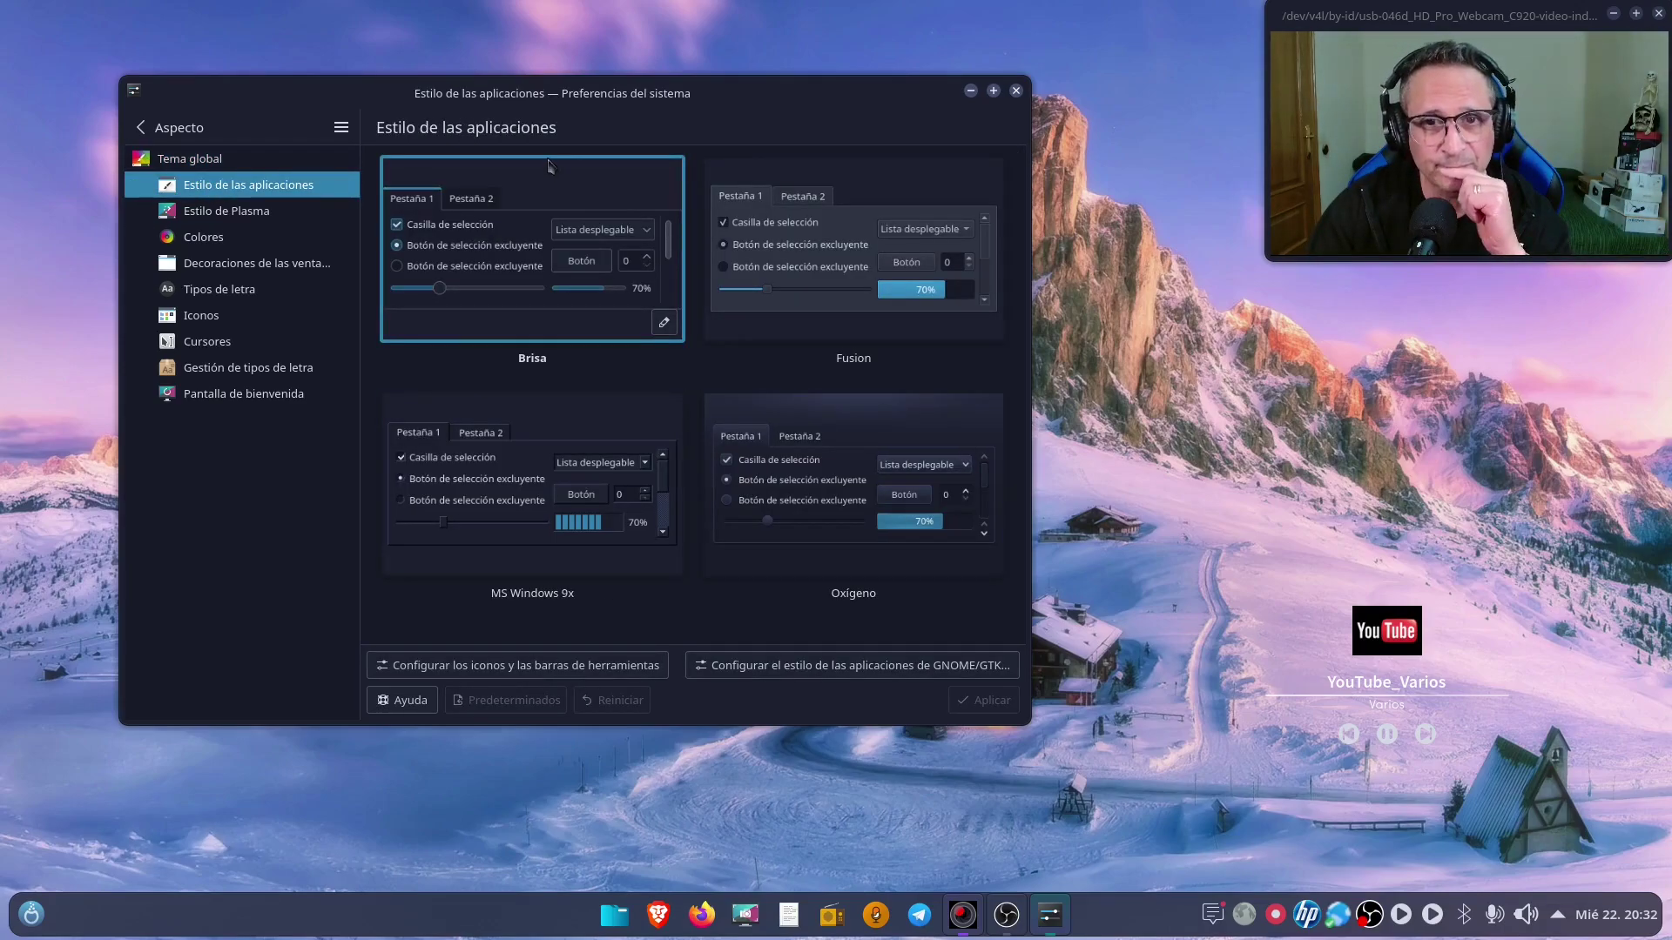
click(216, 212)
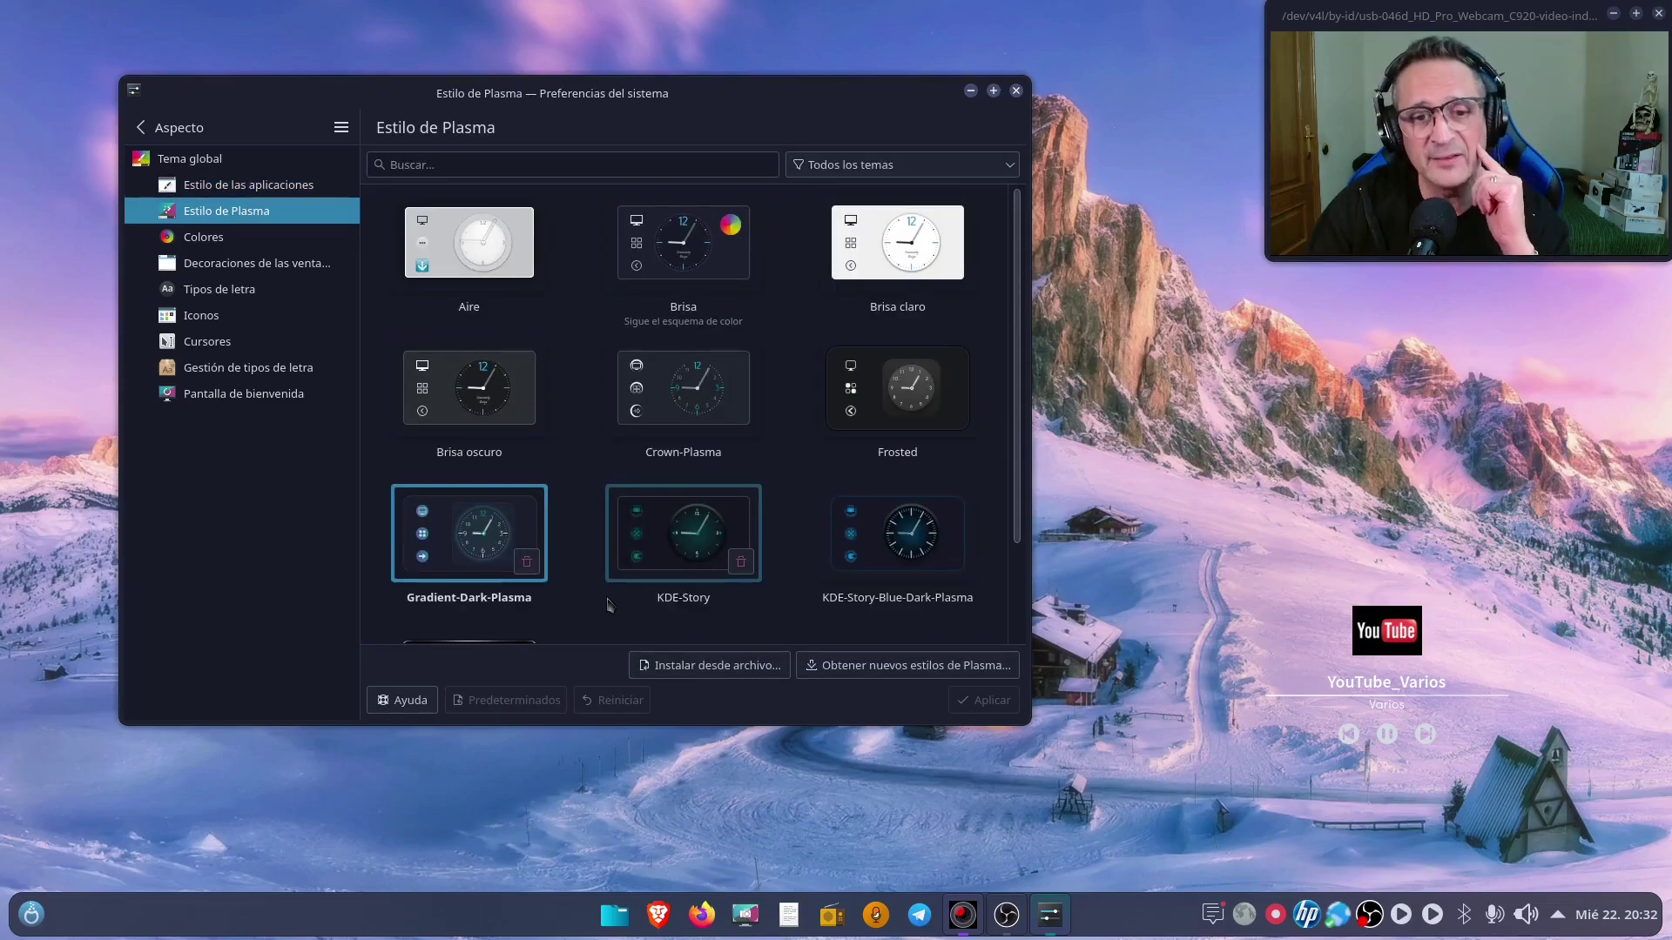
click(252, 245)
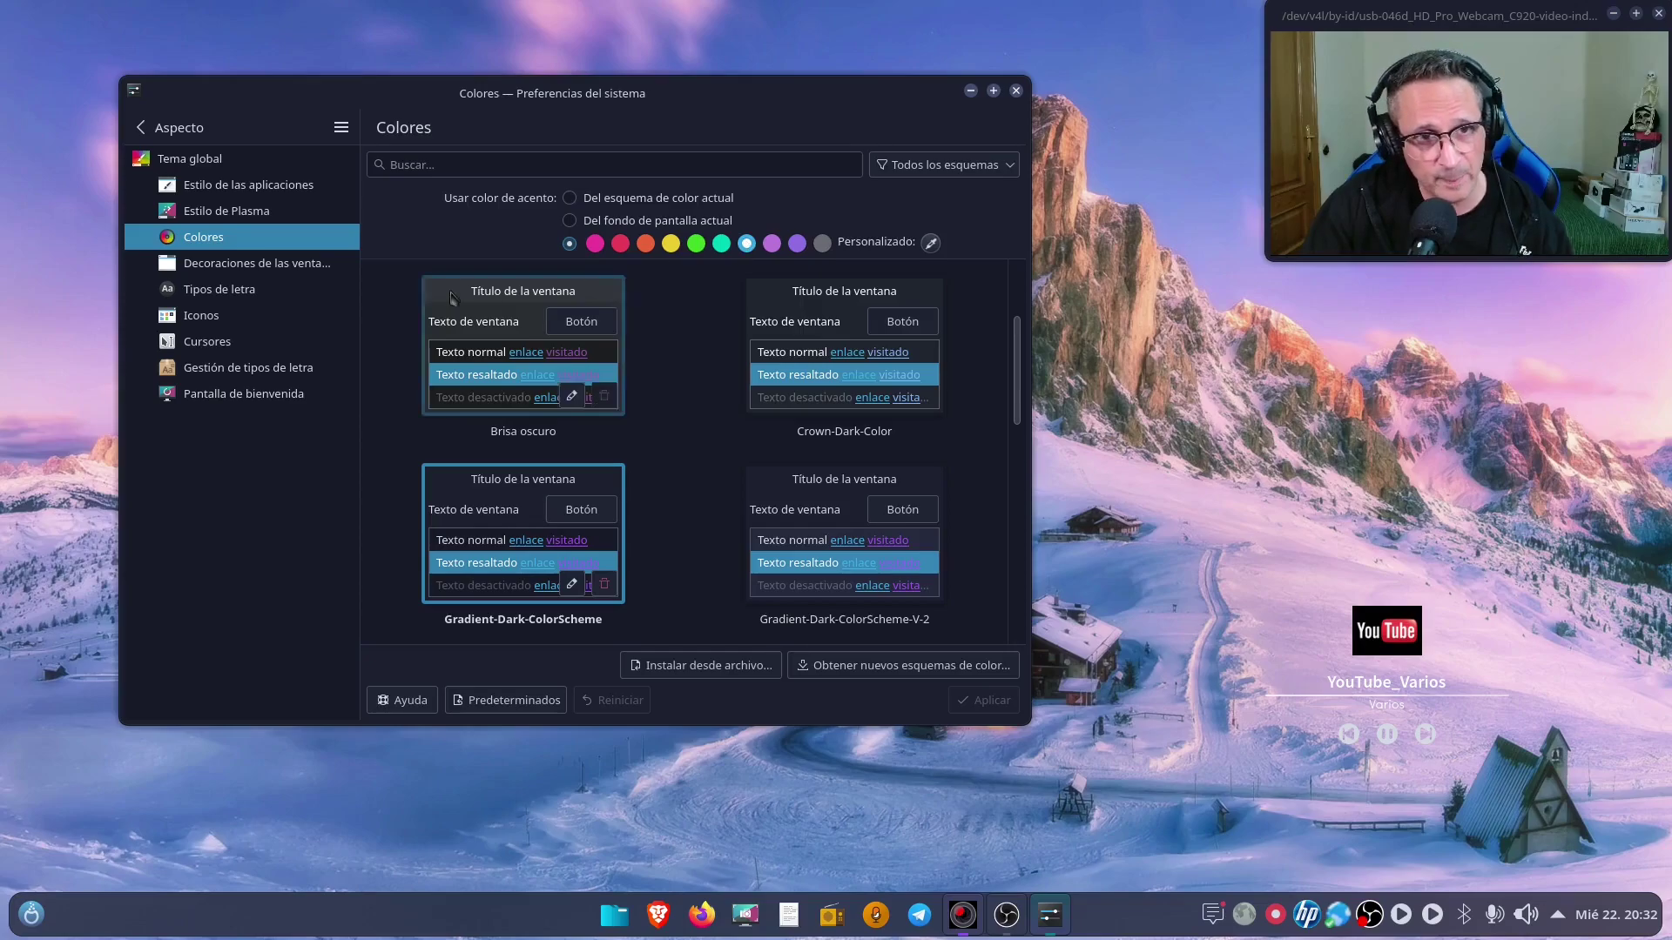
click(222, 265)
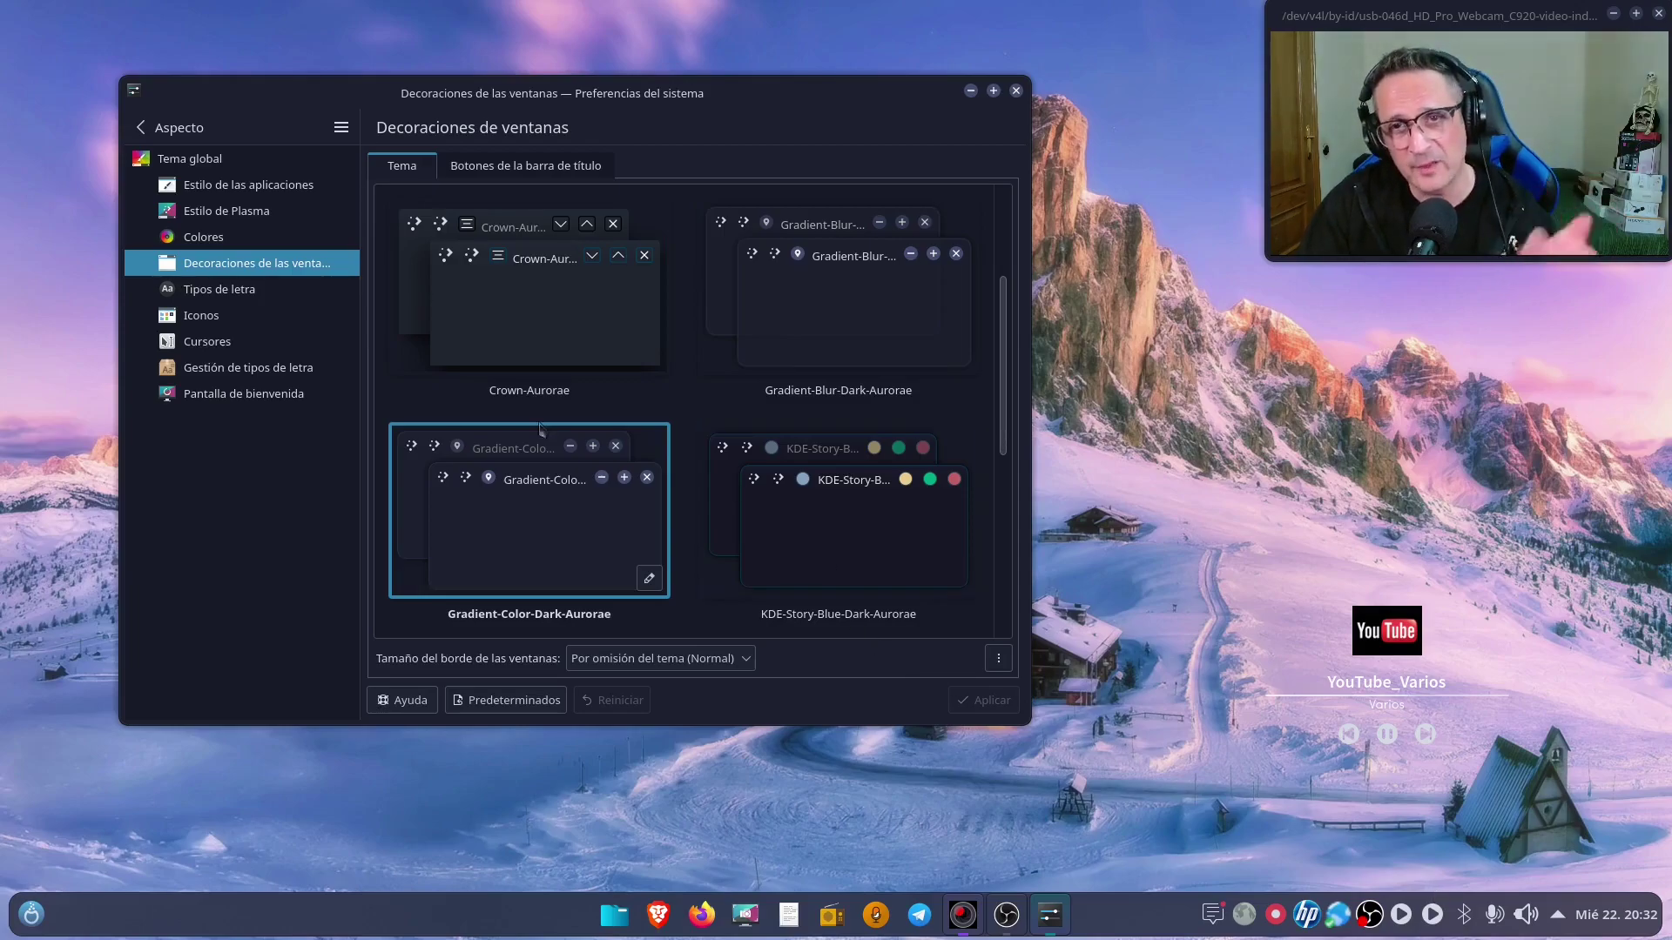
- Show the icon themes at IOTA-Light-Icons, and open the Dolphin file manager beside them to view its folder icons before closing it
click(228, 318)
scroll(650, 372, down, 2)
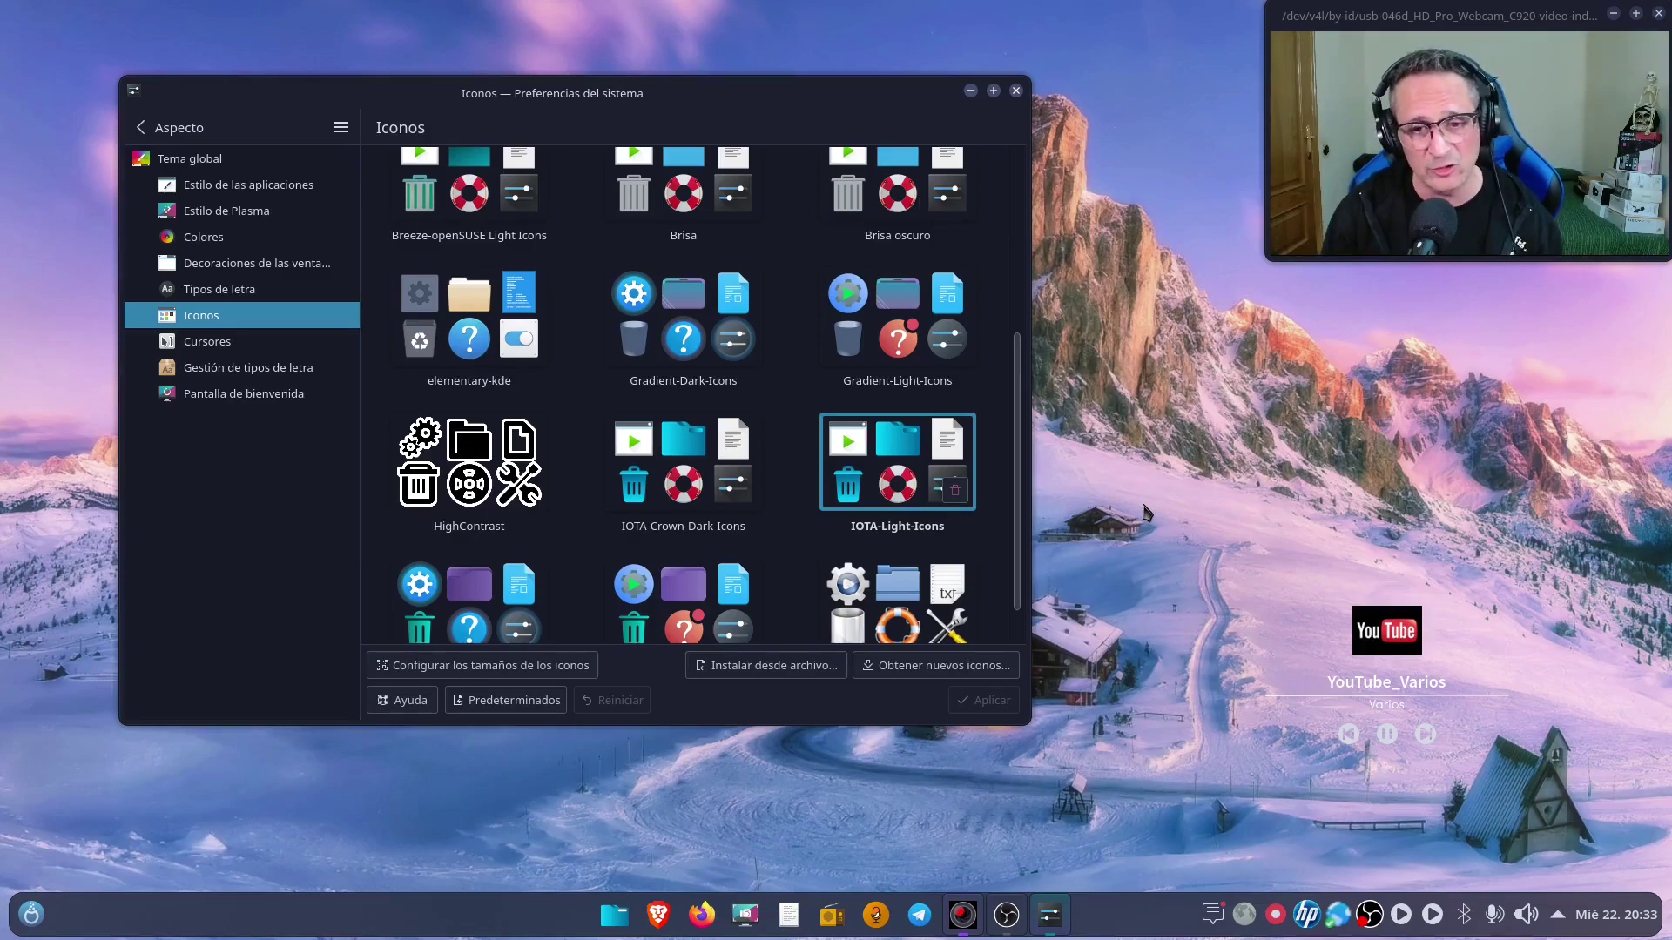
click(615, 915)
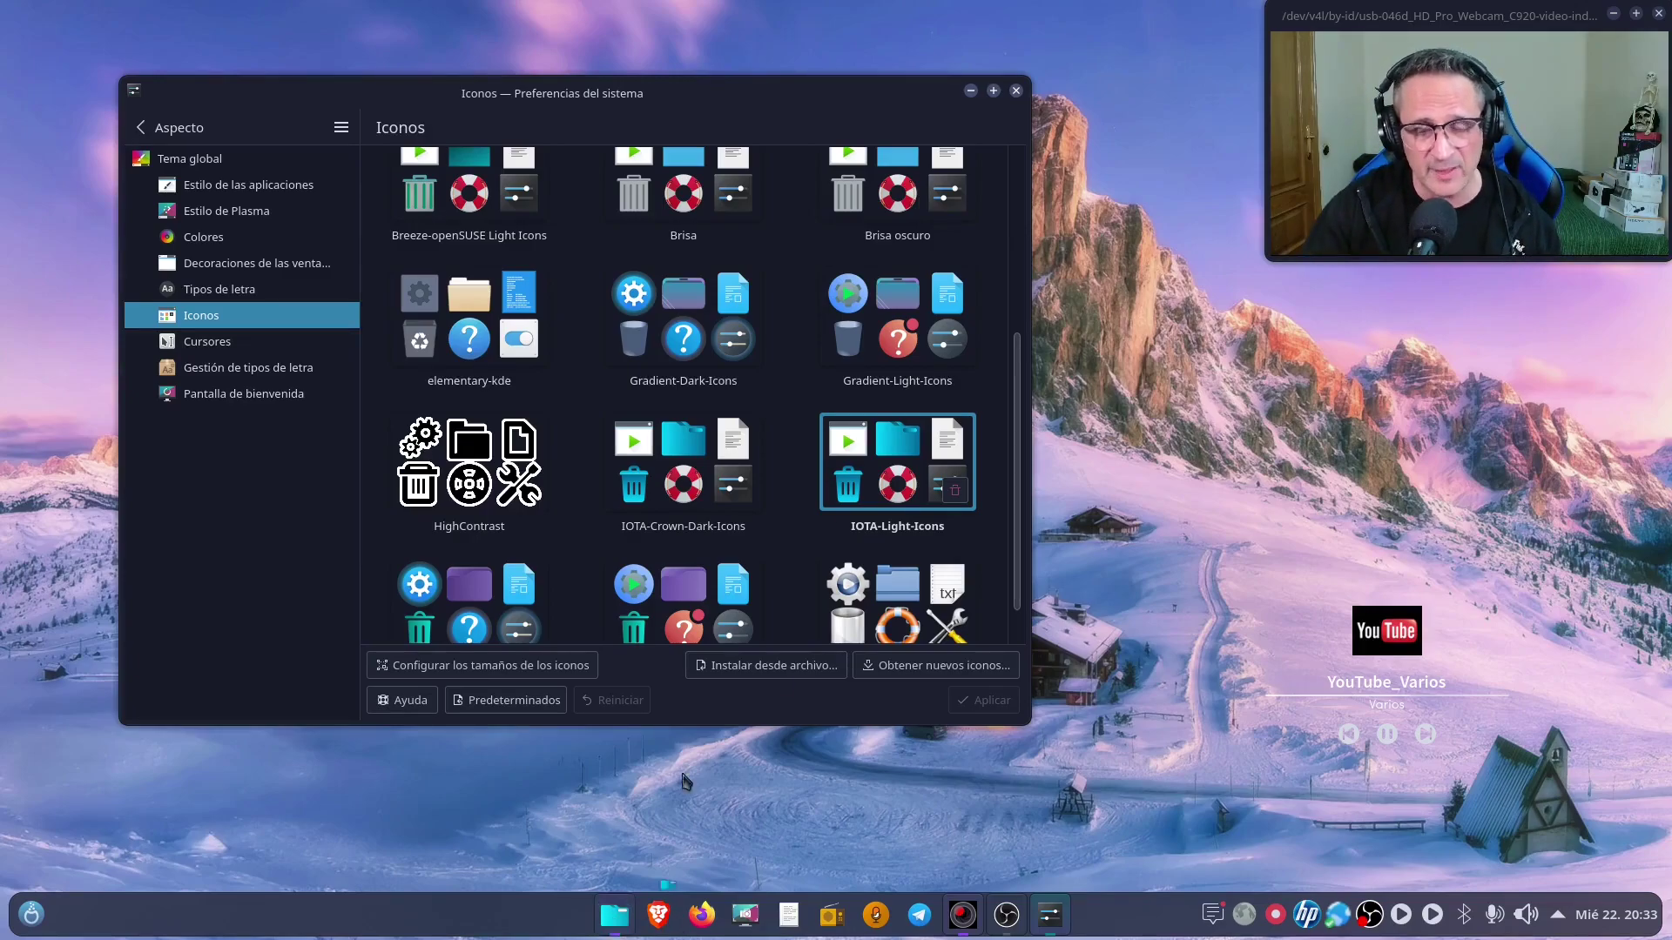
drag(939, 230, 1314, 324)
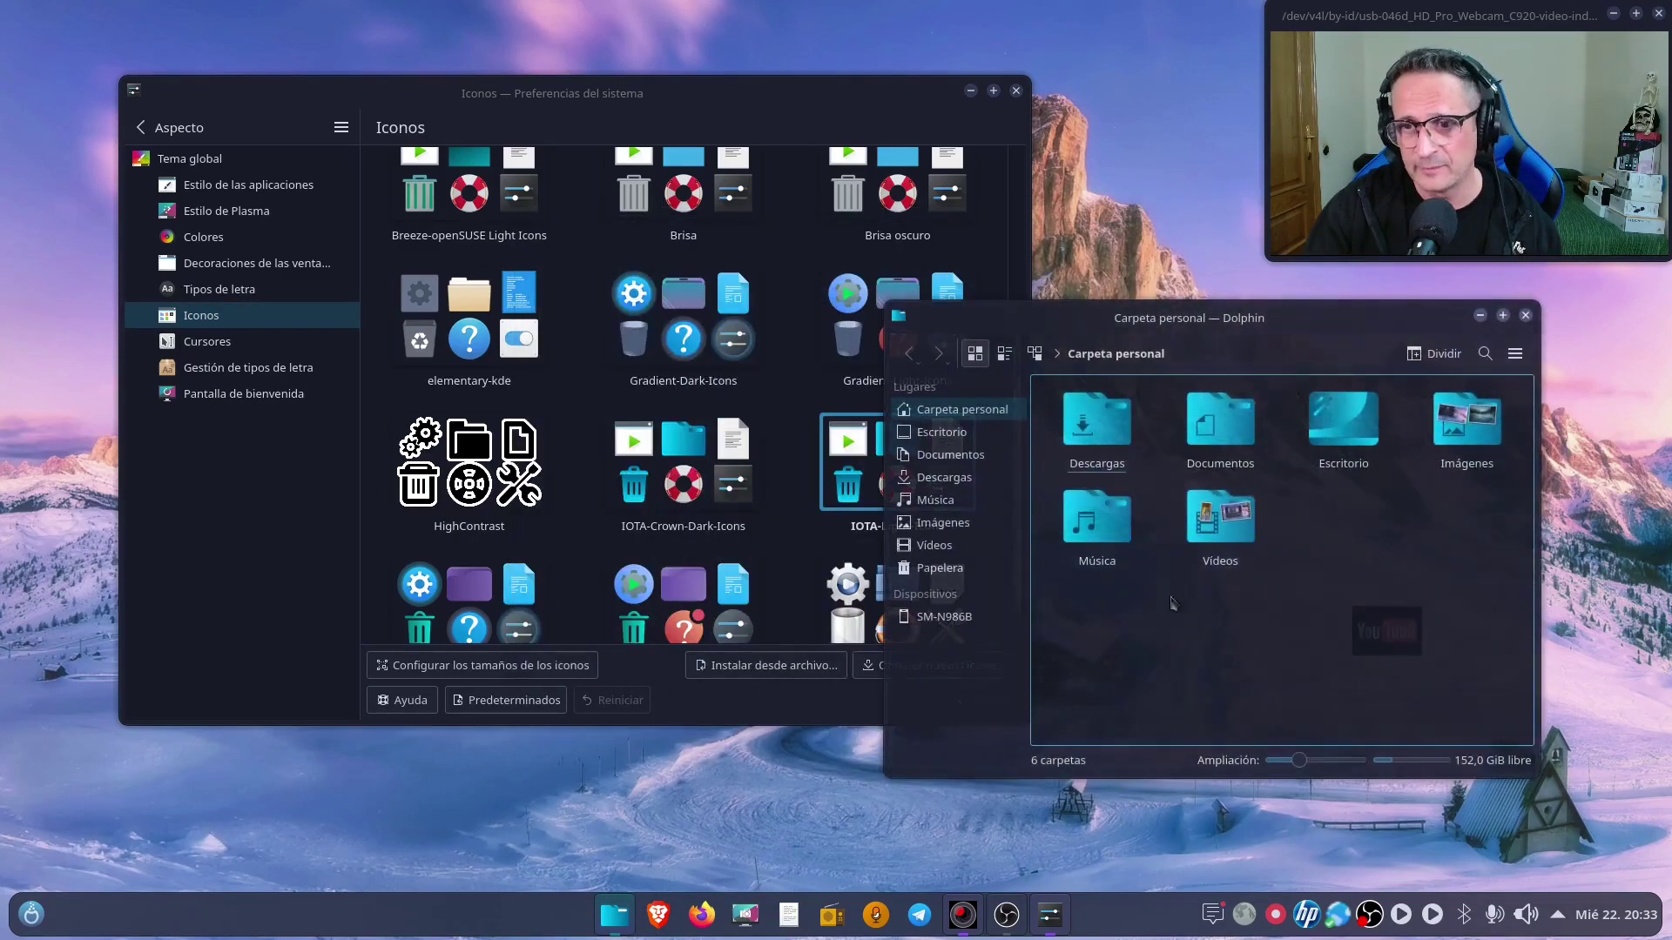
click(1525, 316)
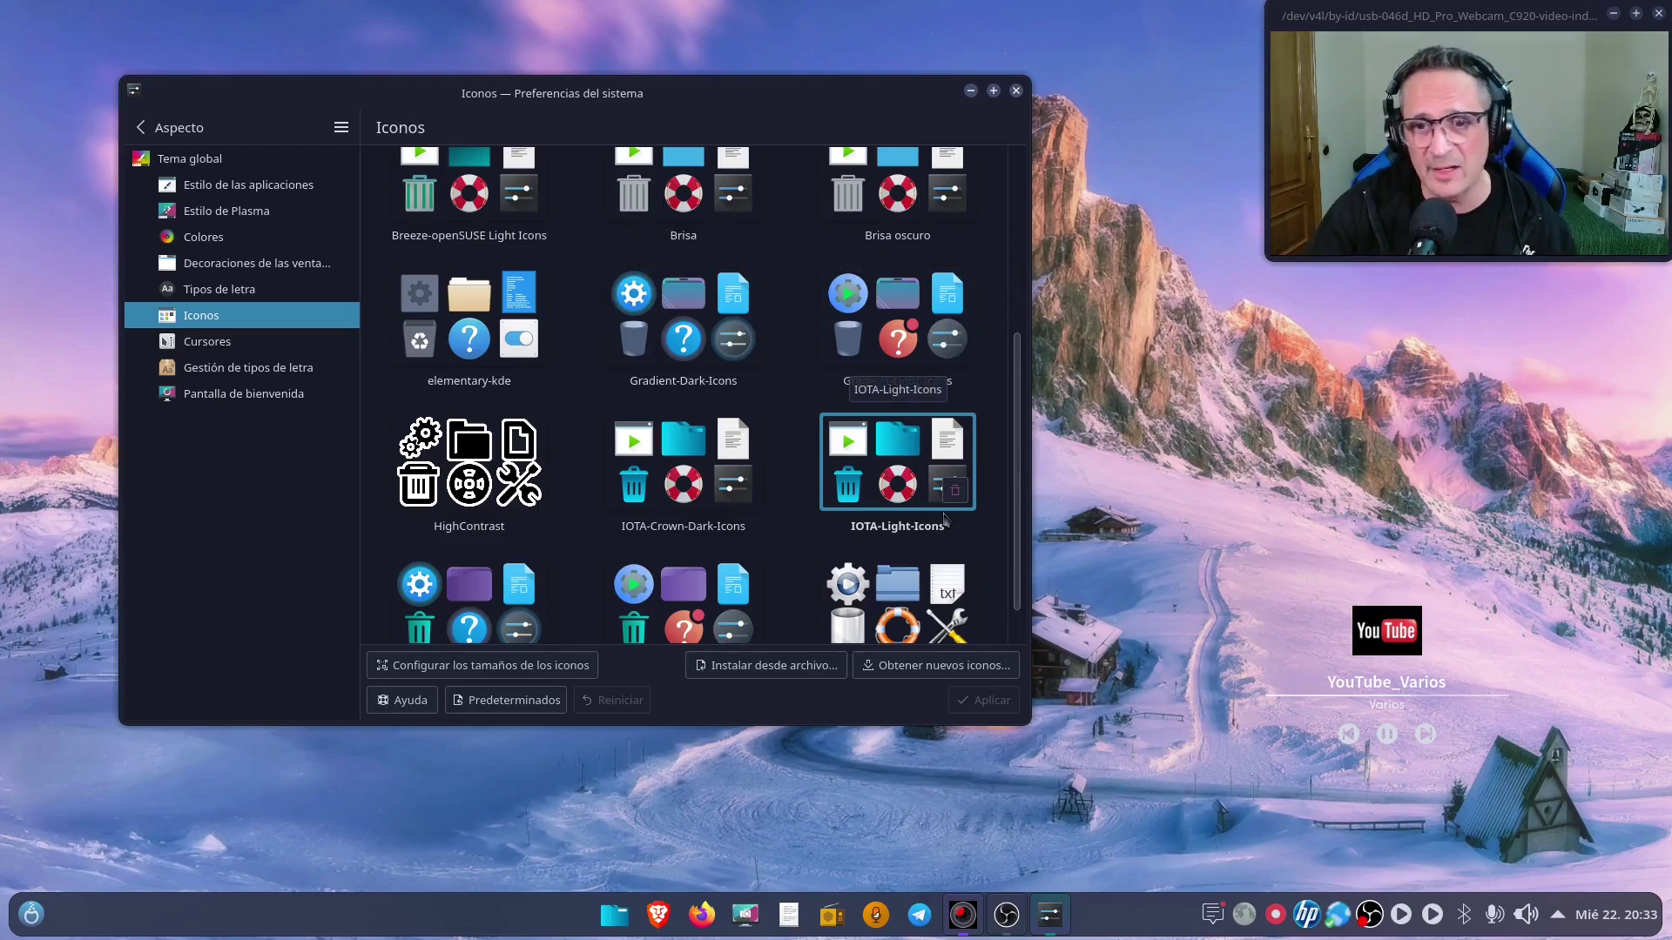
- Show the cursor themes (Cursores) under Aspecto, and close the system preferences
click(256, 341)
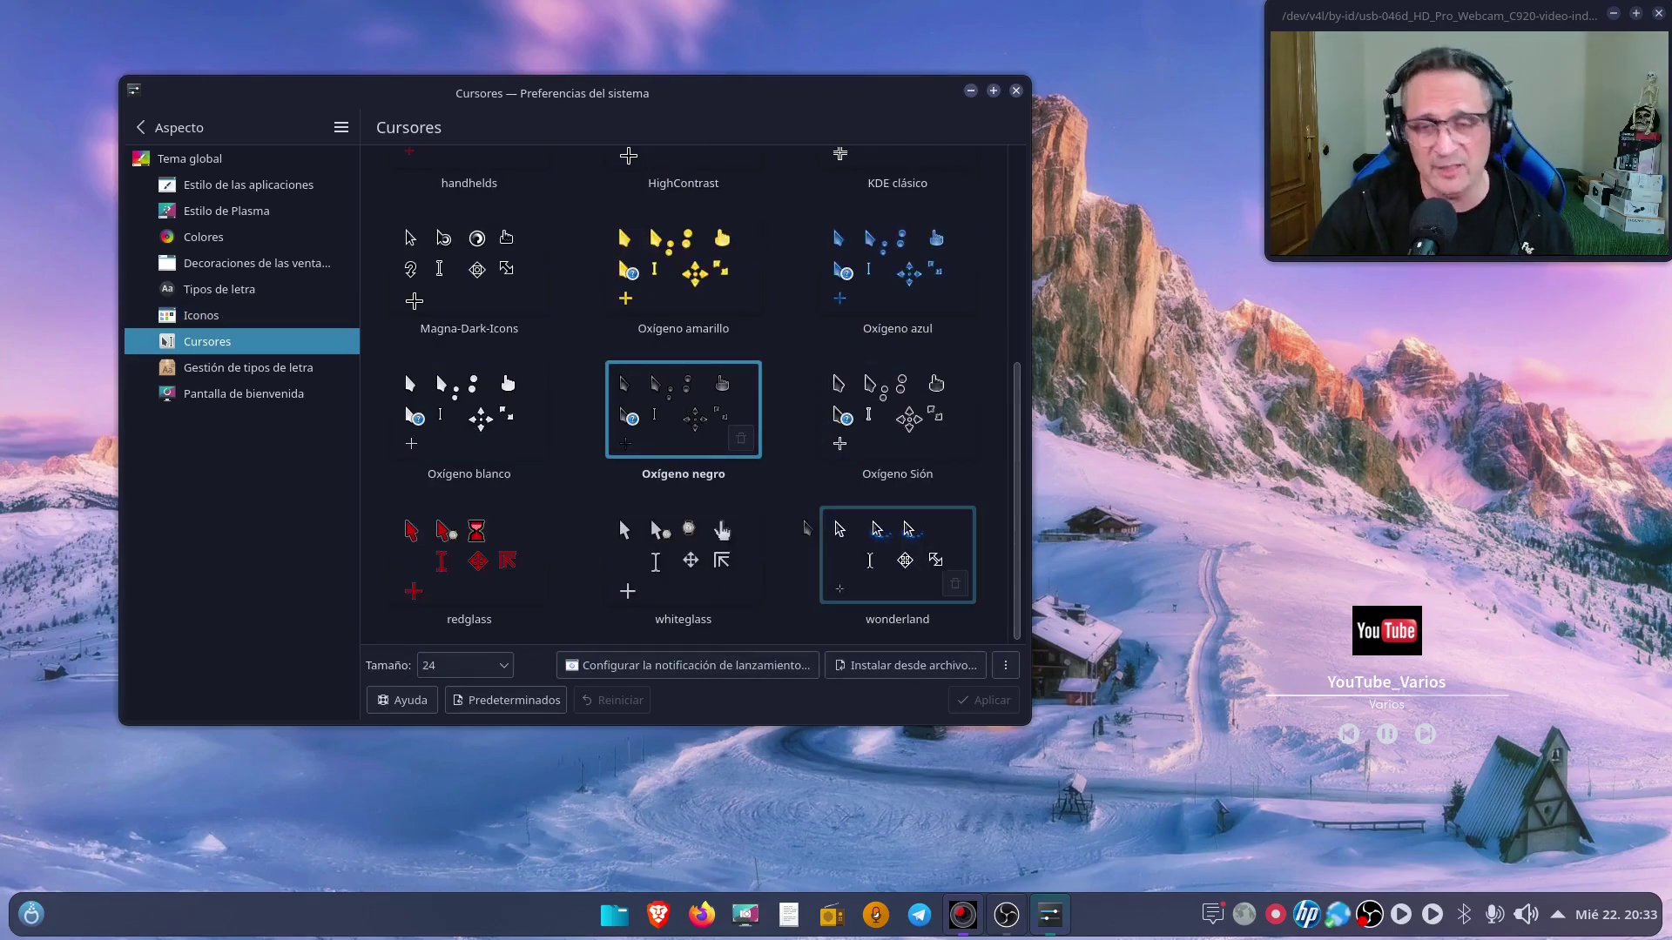
click(1015, 91)
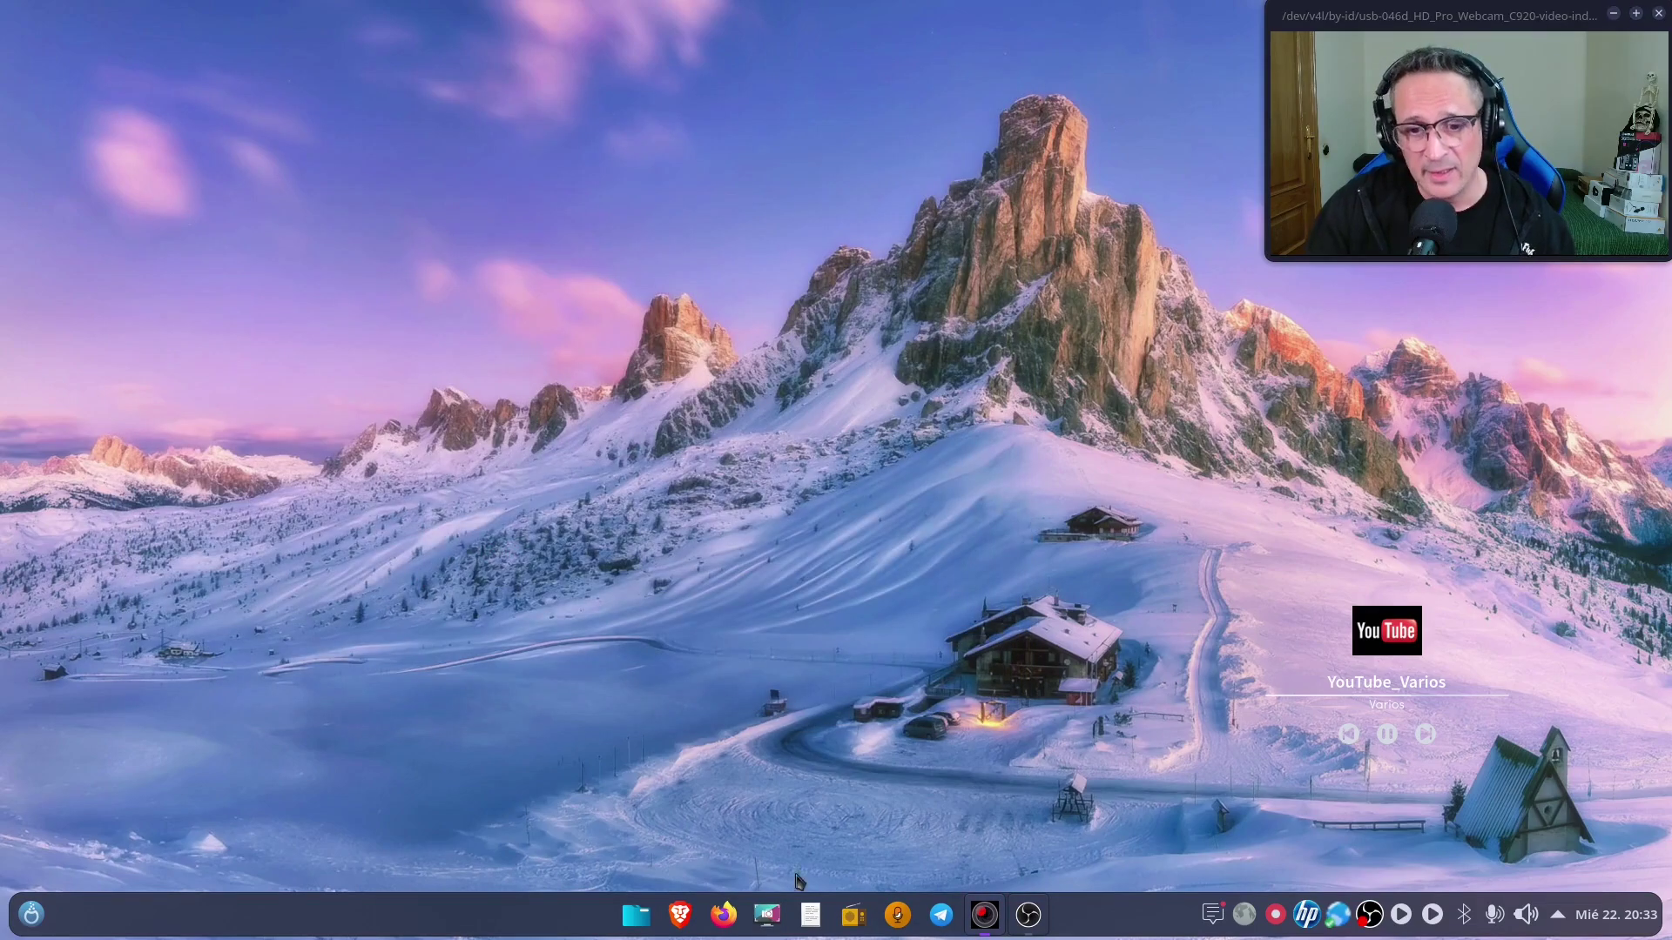
- Open a Konsole terminal and try to run htop
key(ctrl+alt+t)
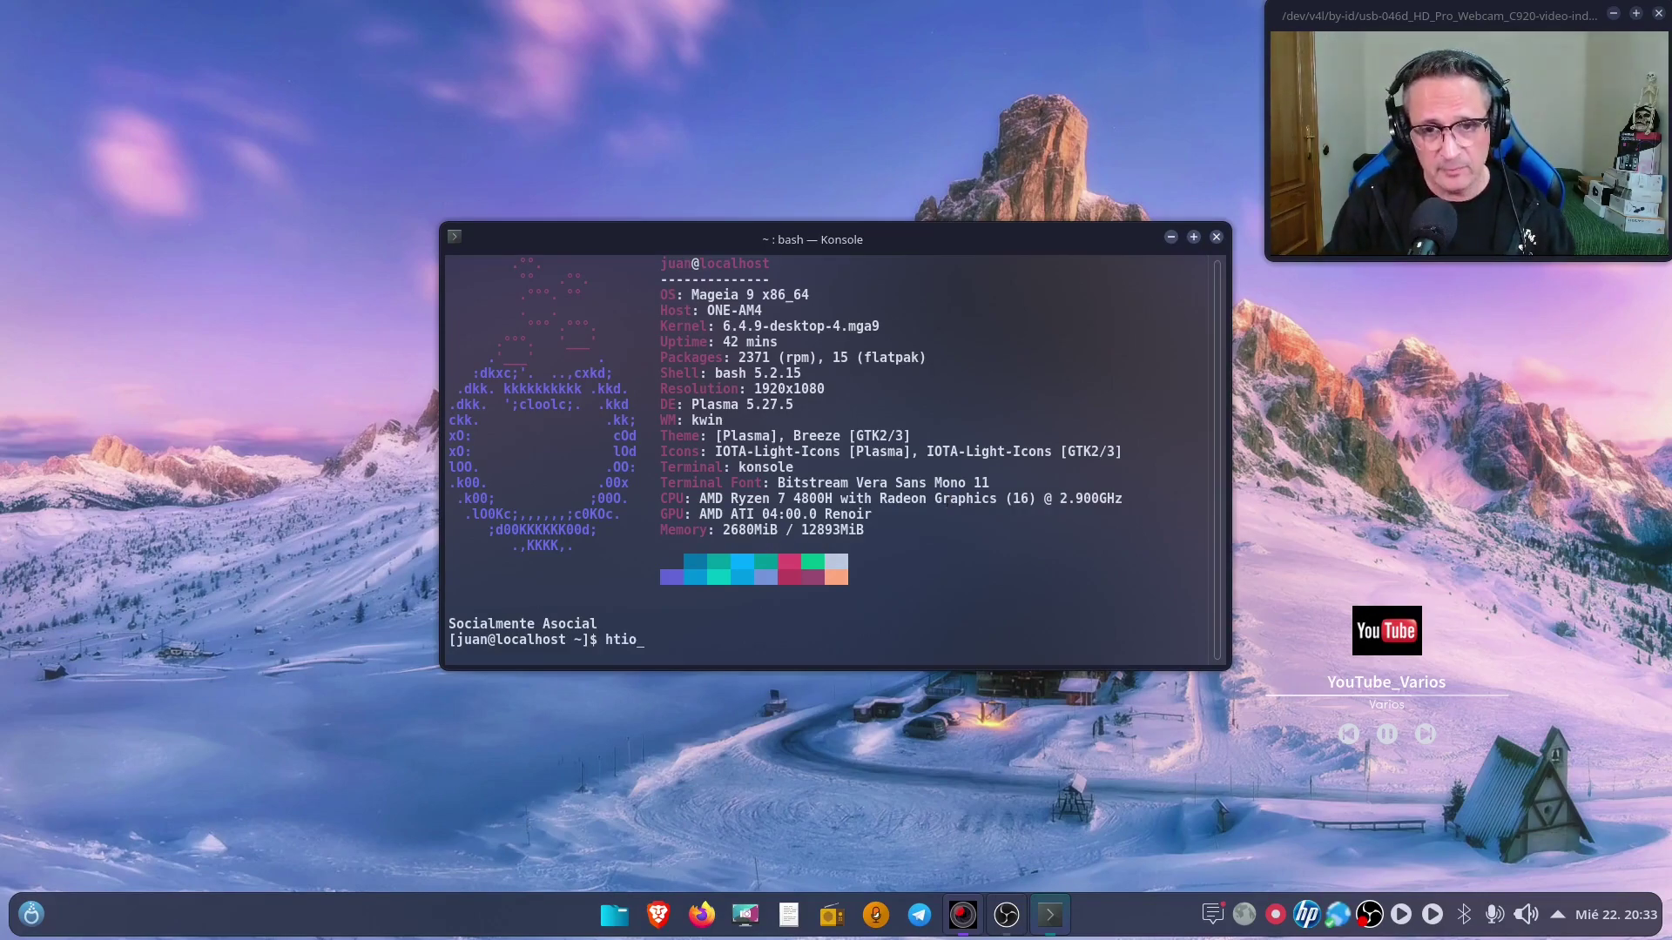
key(Return)
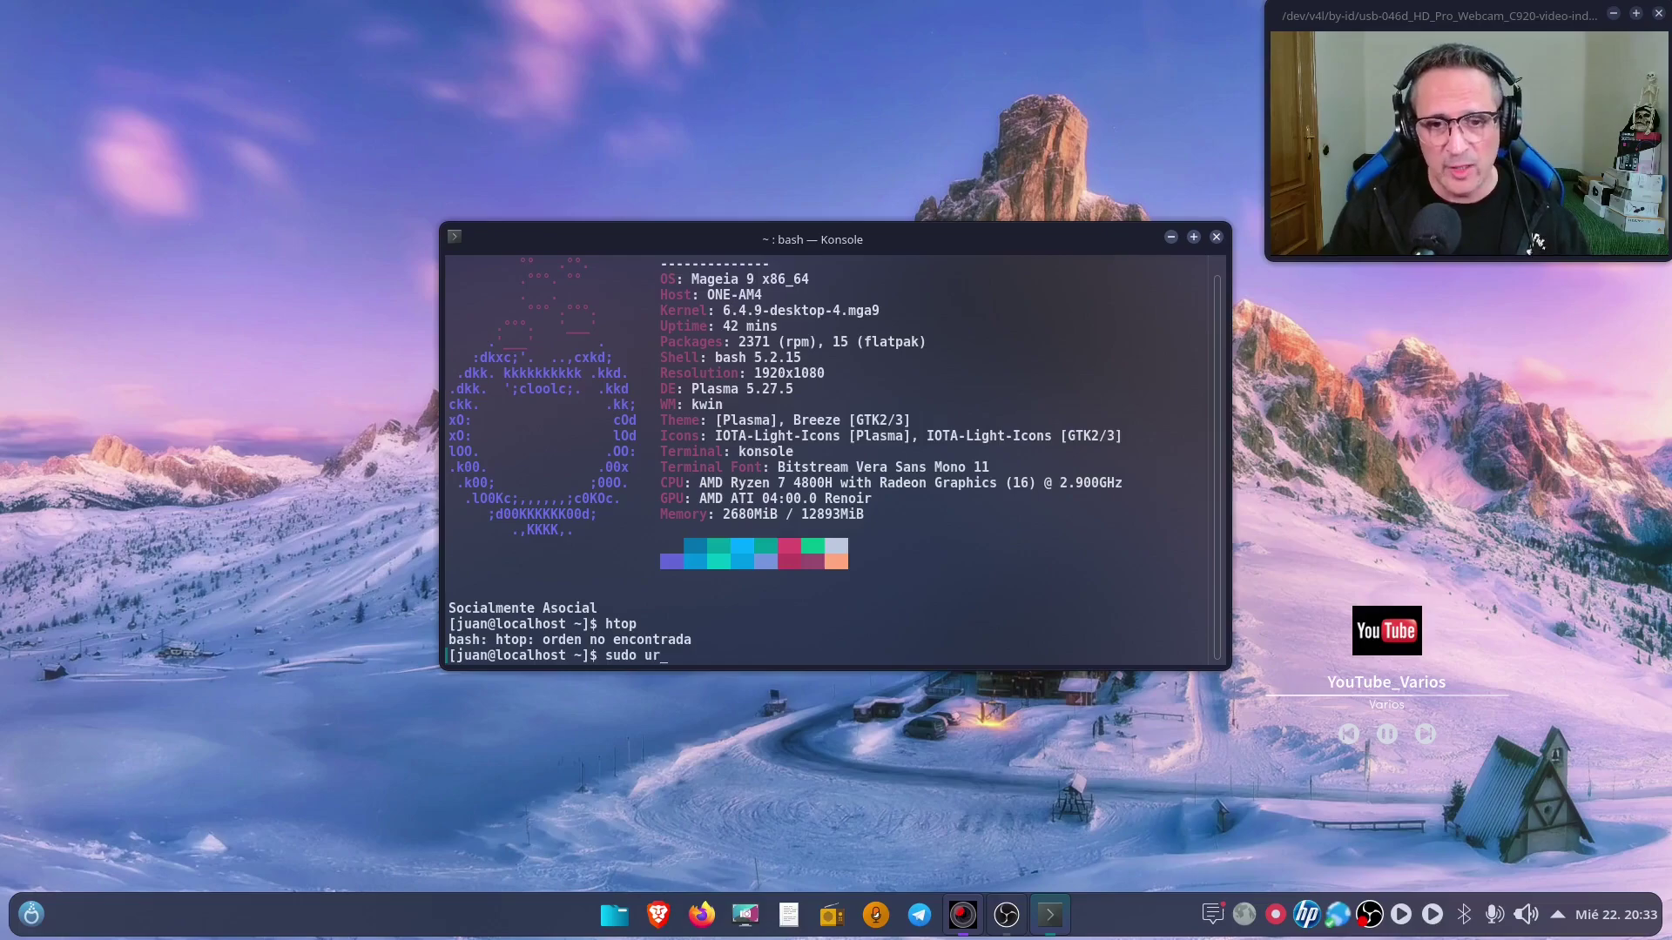
- Install htop with the command sudo urpmi htop, authorizing it with the account password
text(sudo urpmi hto)
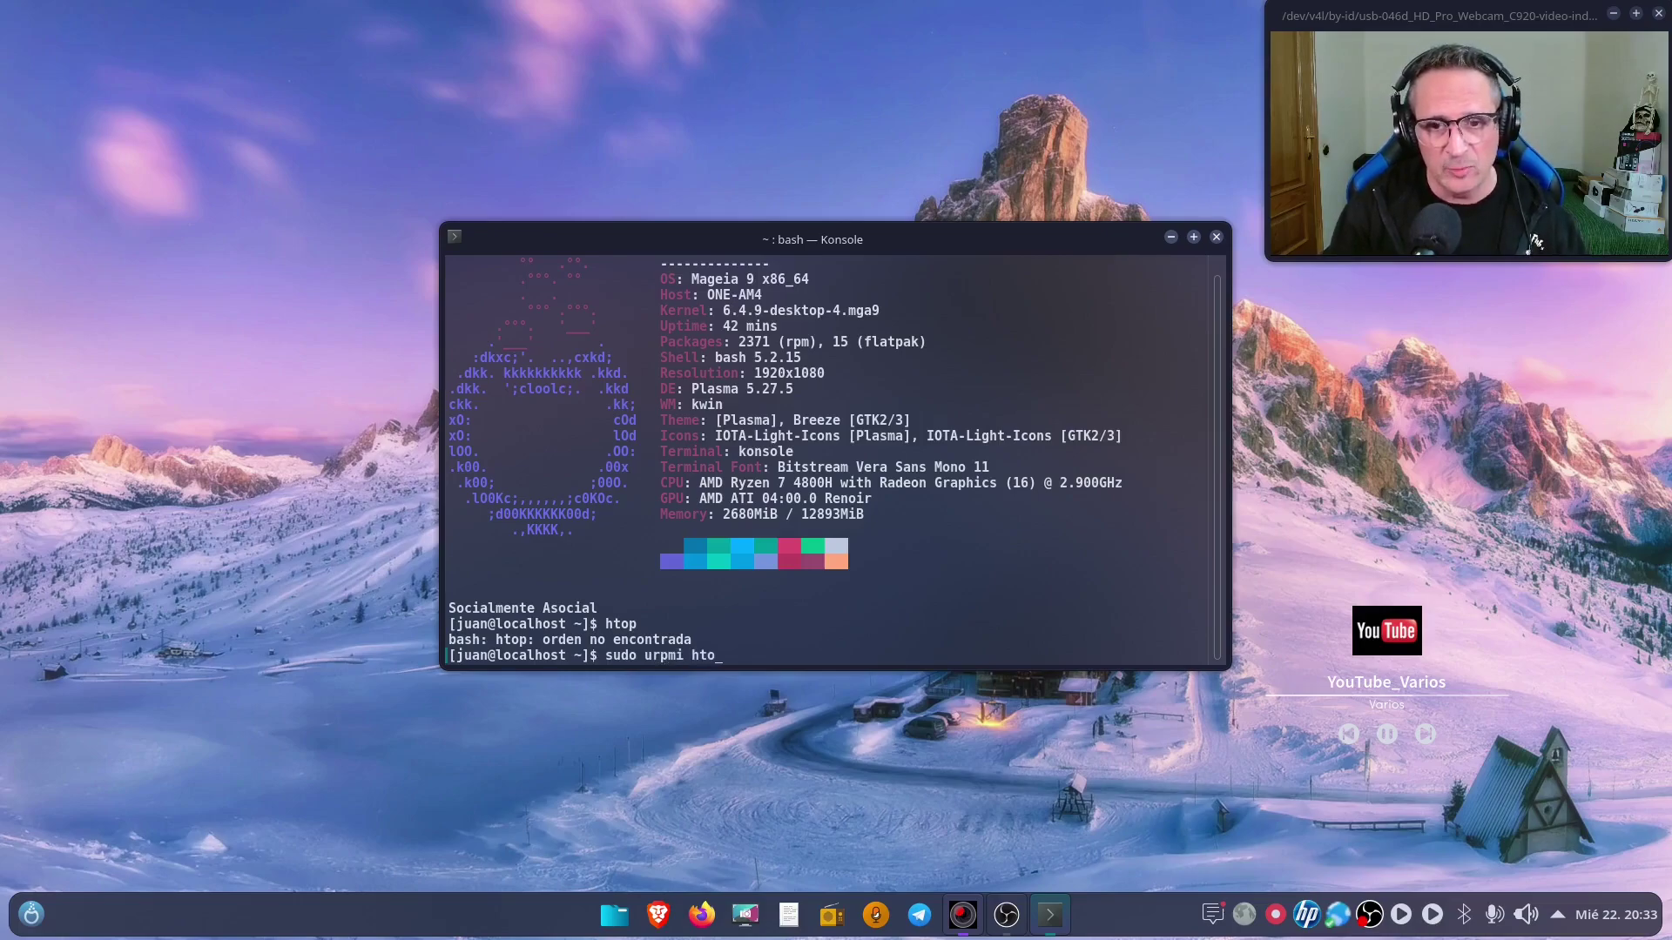
text(p)
key(Return)
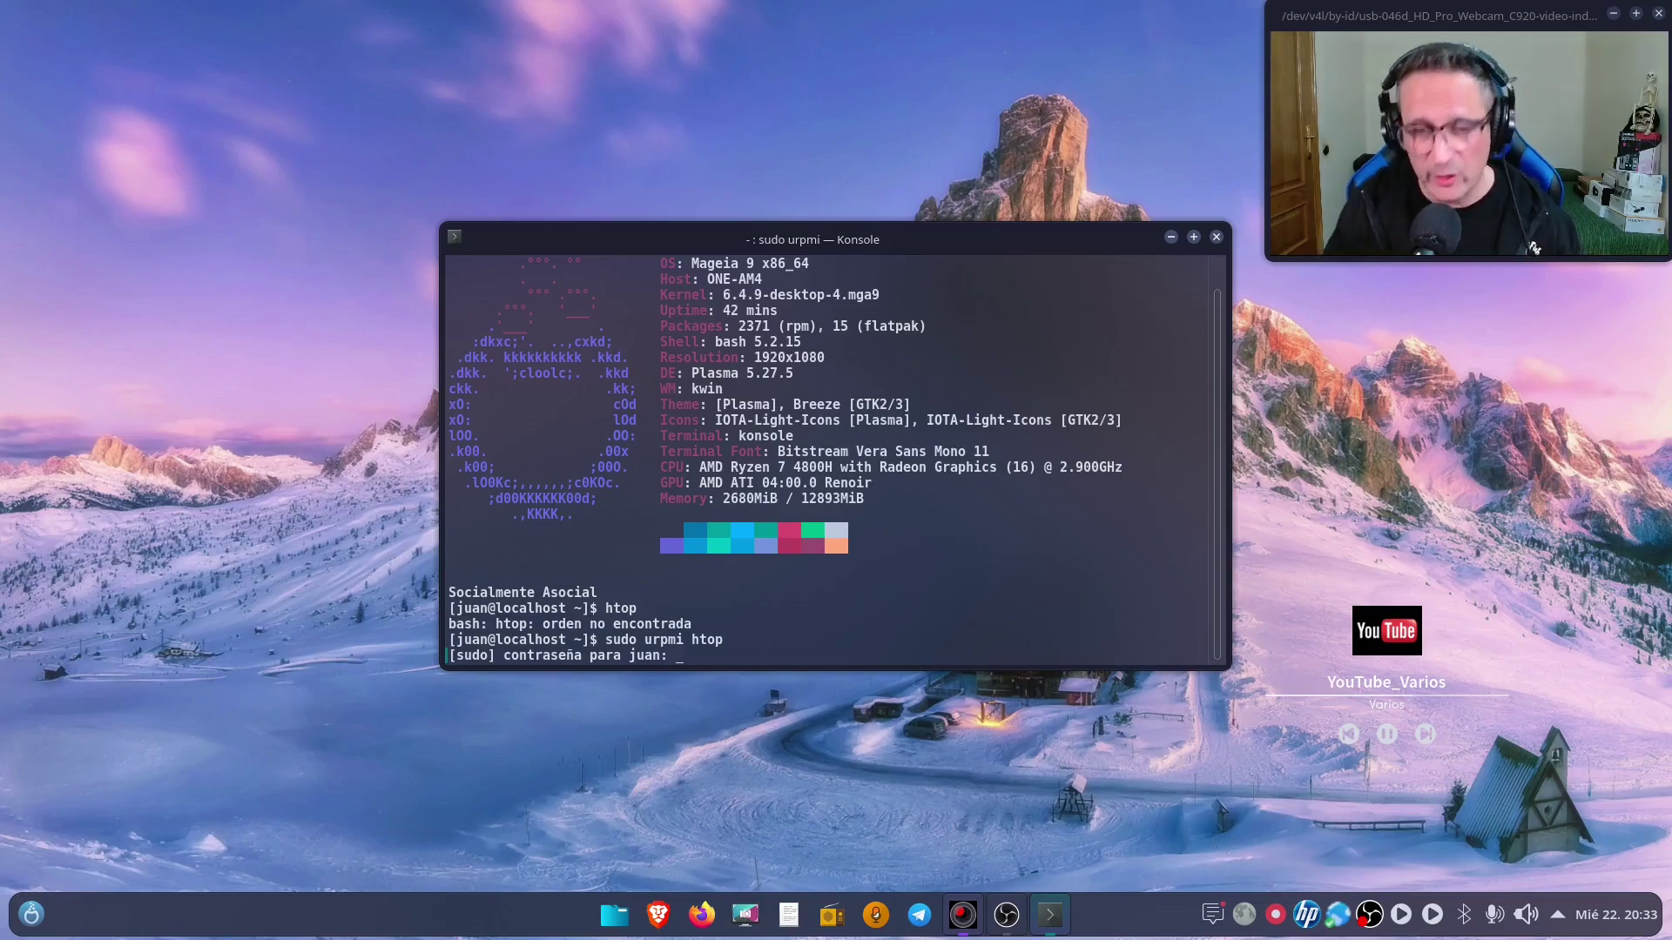
key(Return)
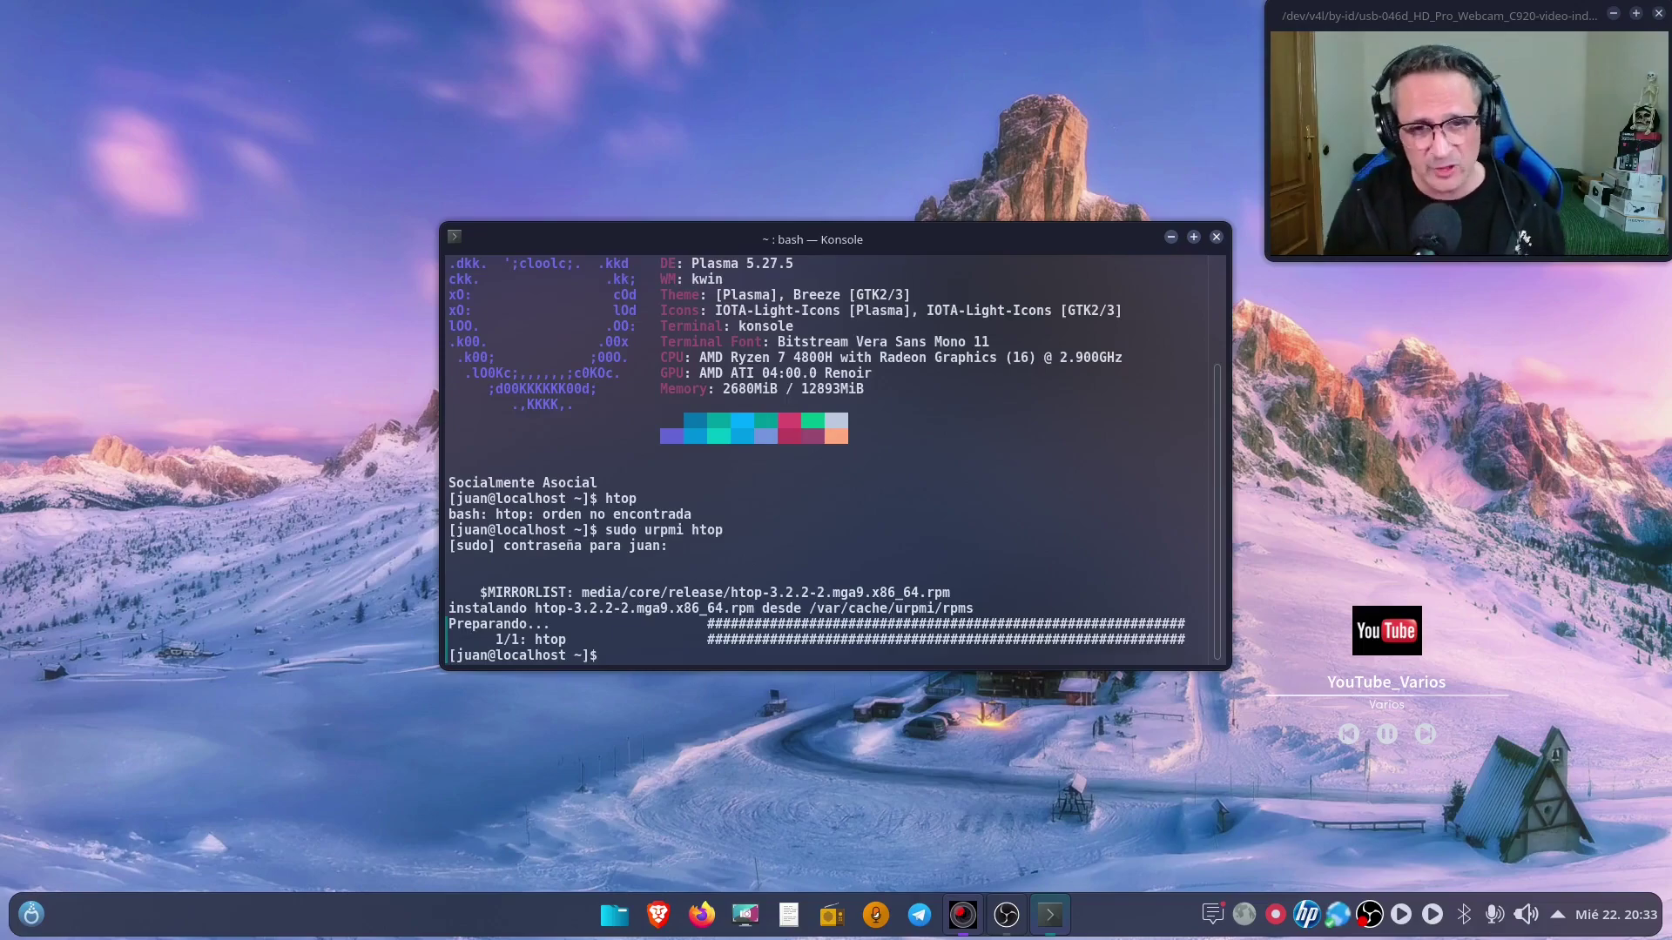
- Run htop to examine processor and memory use, and move its terminal window aside to clear the desktop's centre
text(htop)
key(Return)
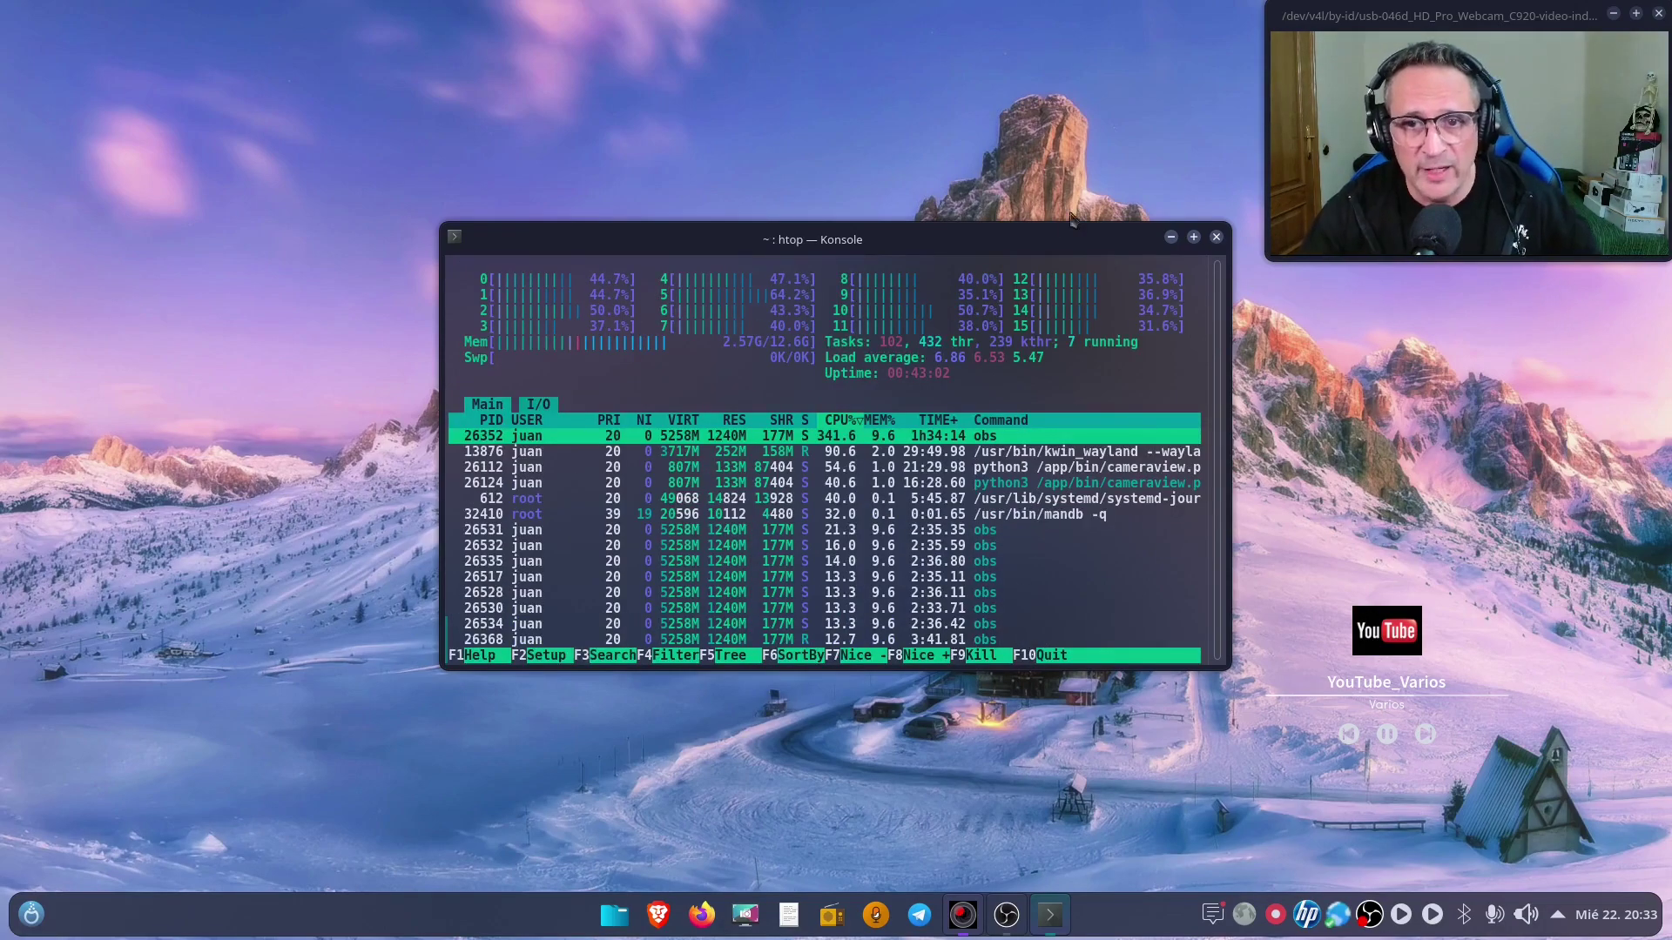
drag(984, 247, 711, 237)
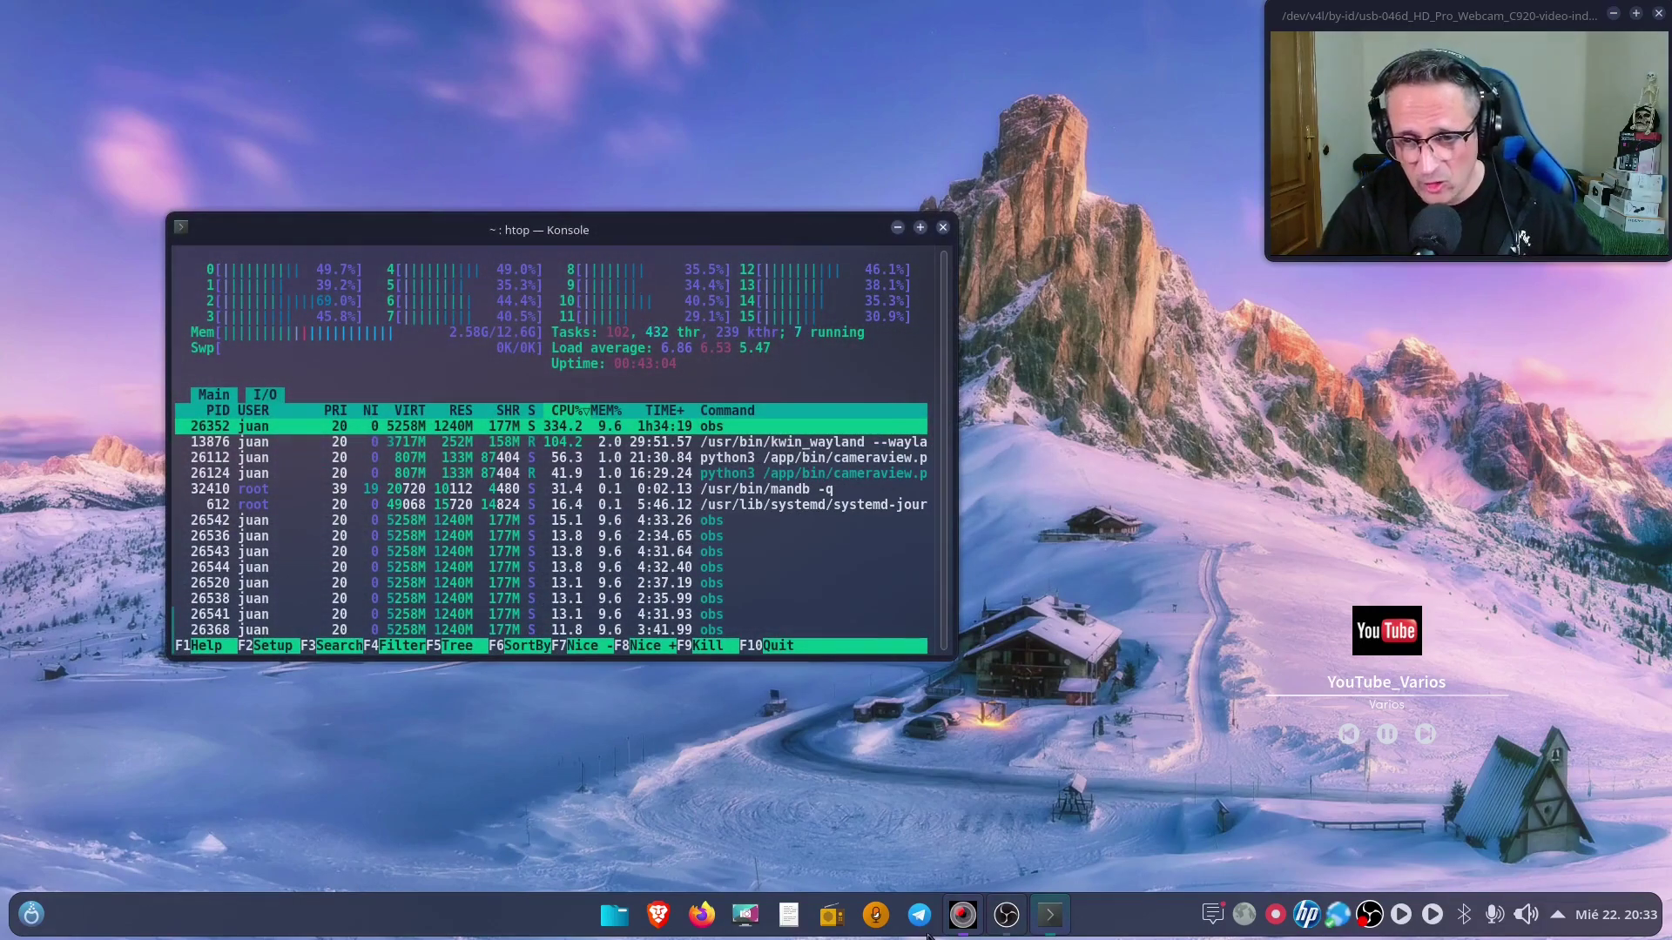
mouse_move(962, 914)
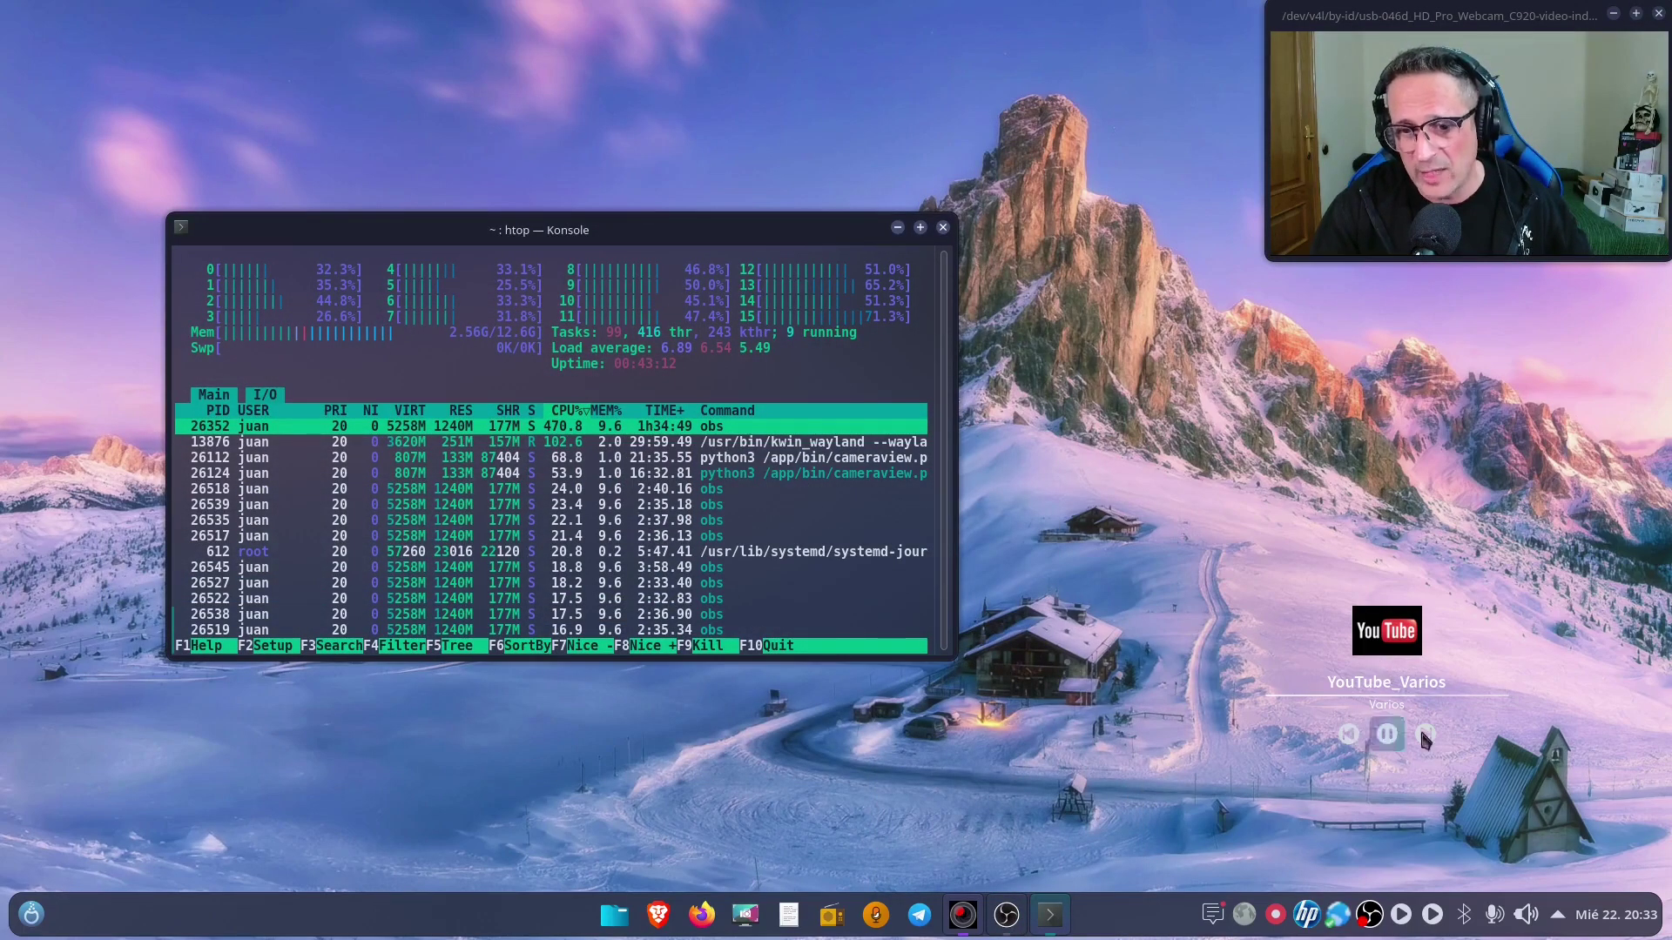
- Show the overview of all virtual desktops, return to the one with htop, and close the terminal
key(ctrl+F8)
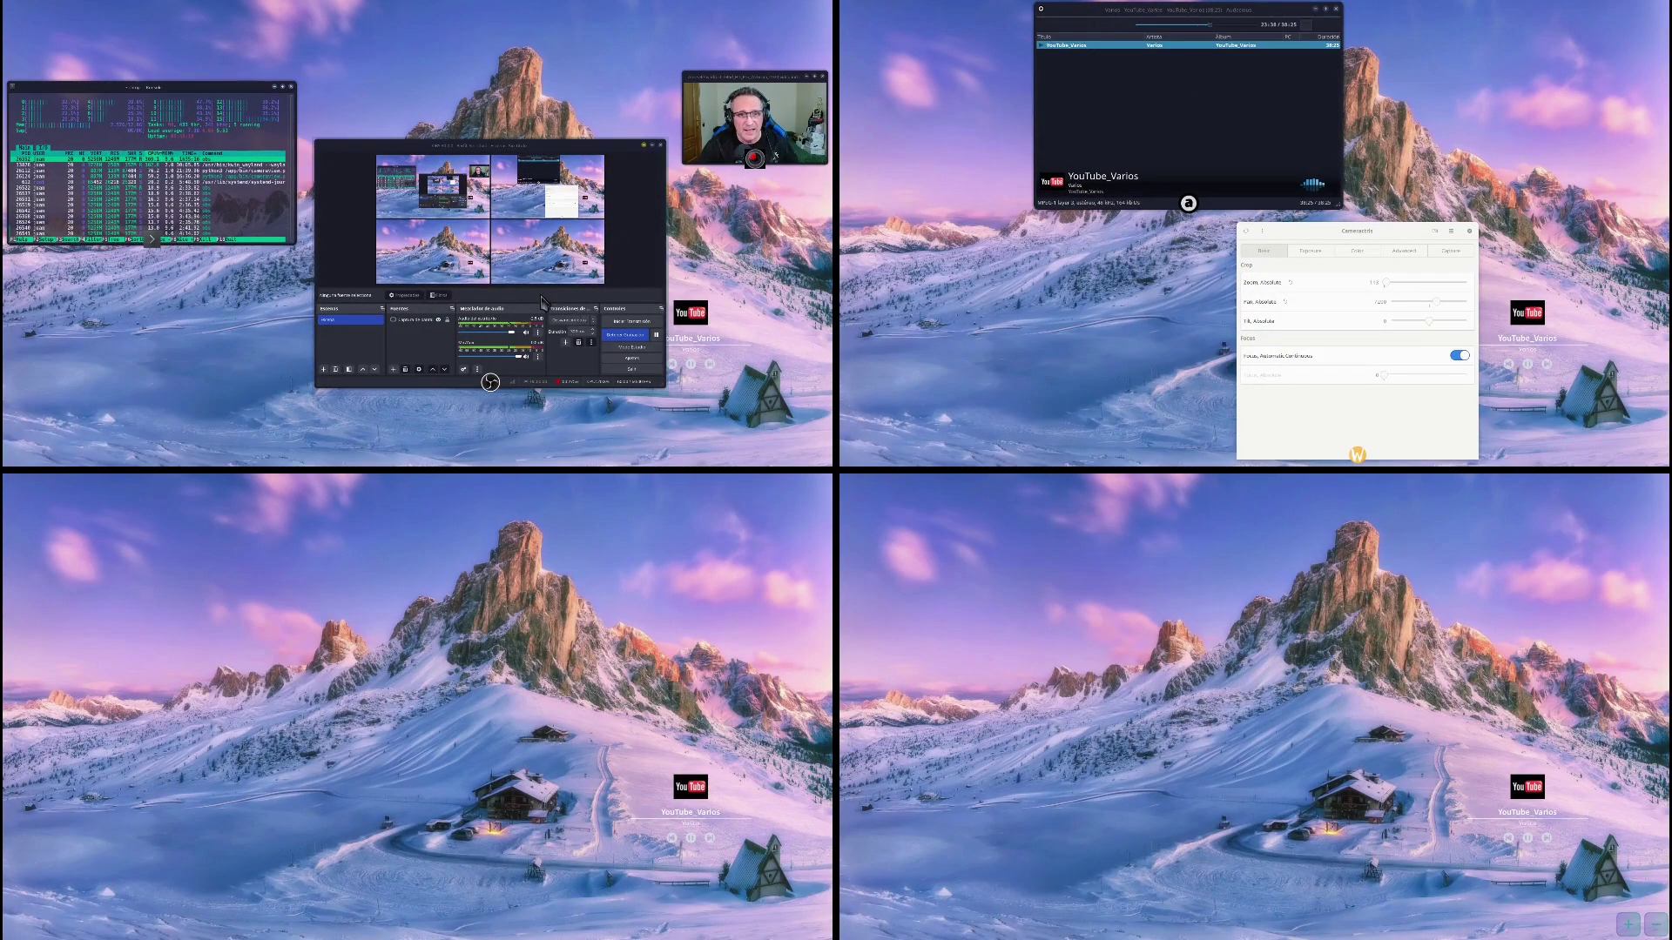
click(154, 217)
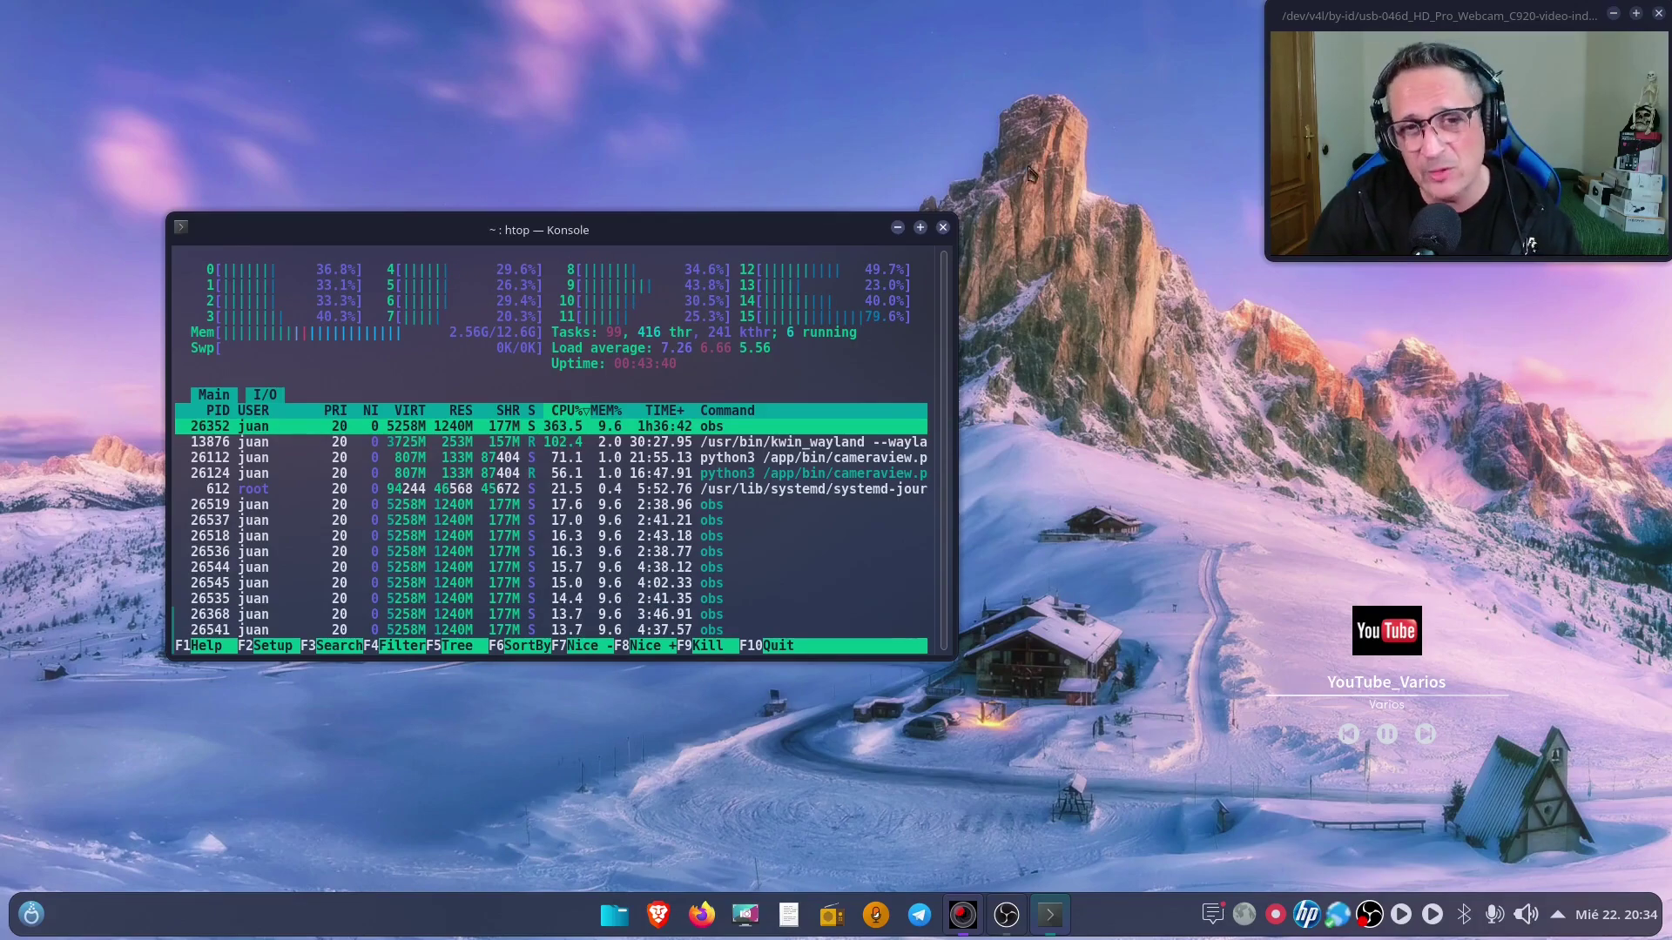
click(942, 229)
click(547, 590)
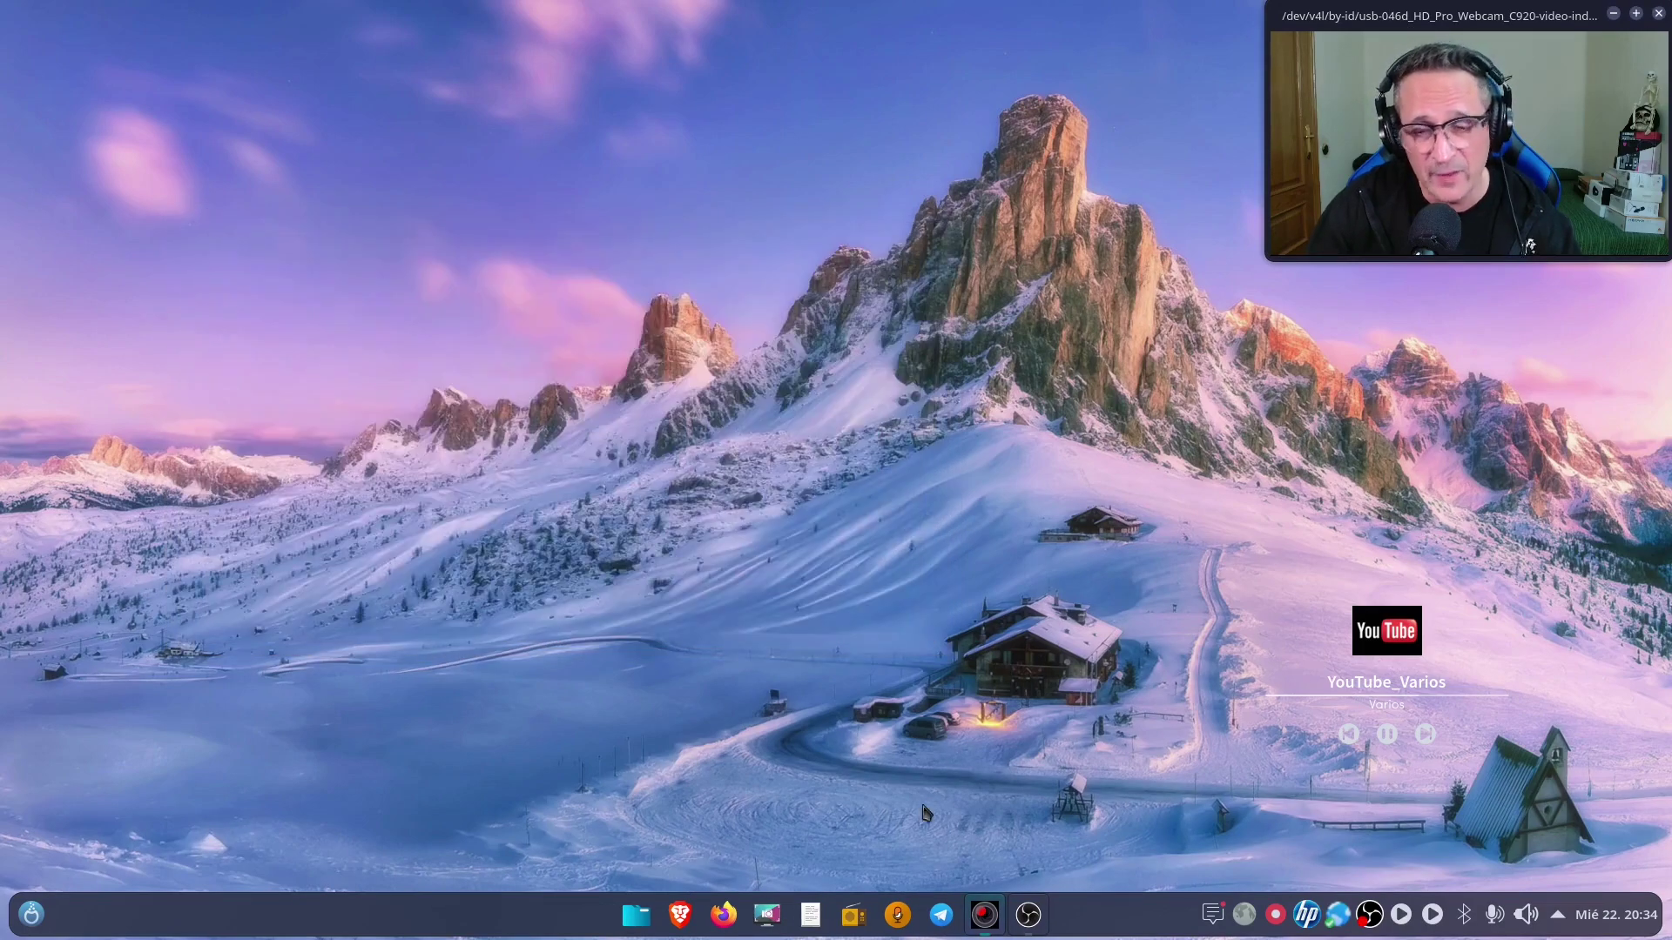